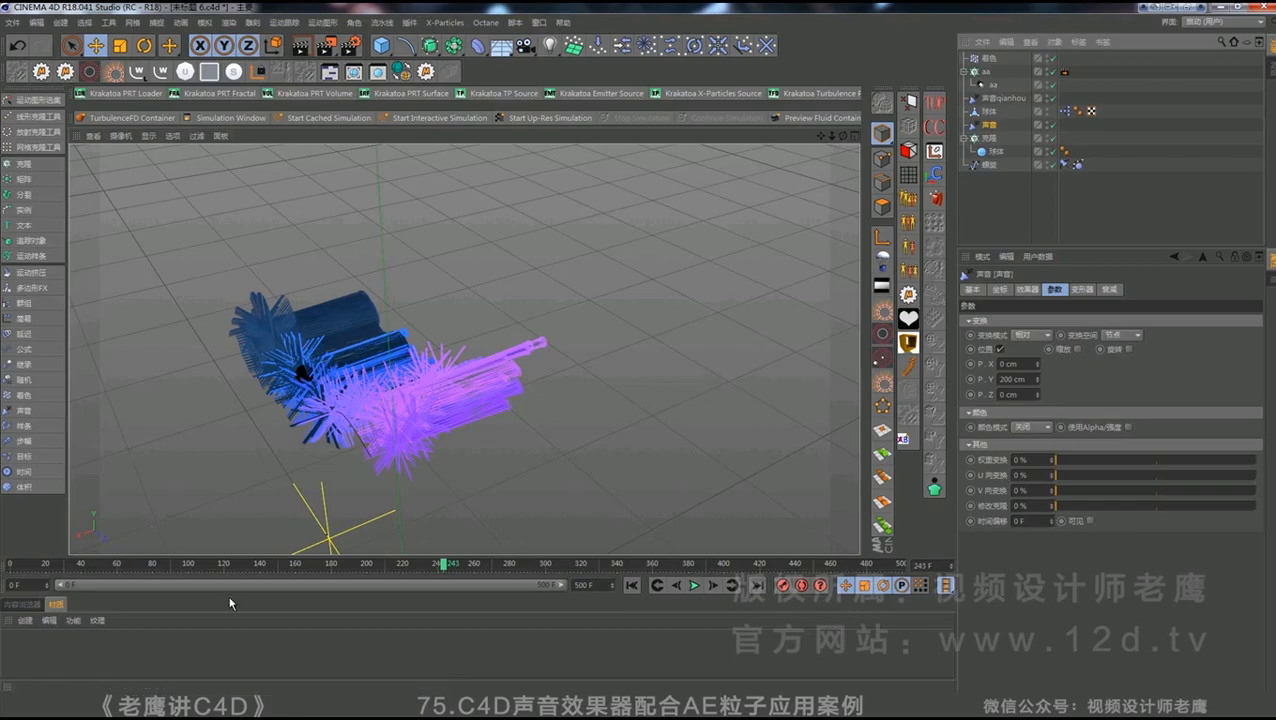
- Copy the plug-in files C4DFormat.aex and C4DImporter.aex from the AE C4D互导插件 folder
mouse_move(140, 705)
click(140, 640)
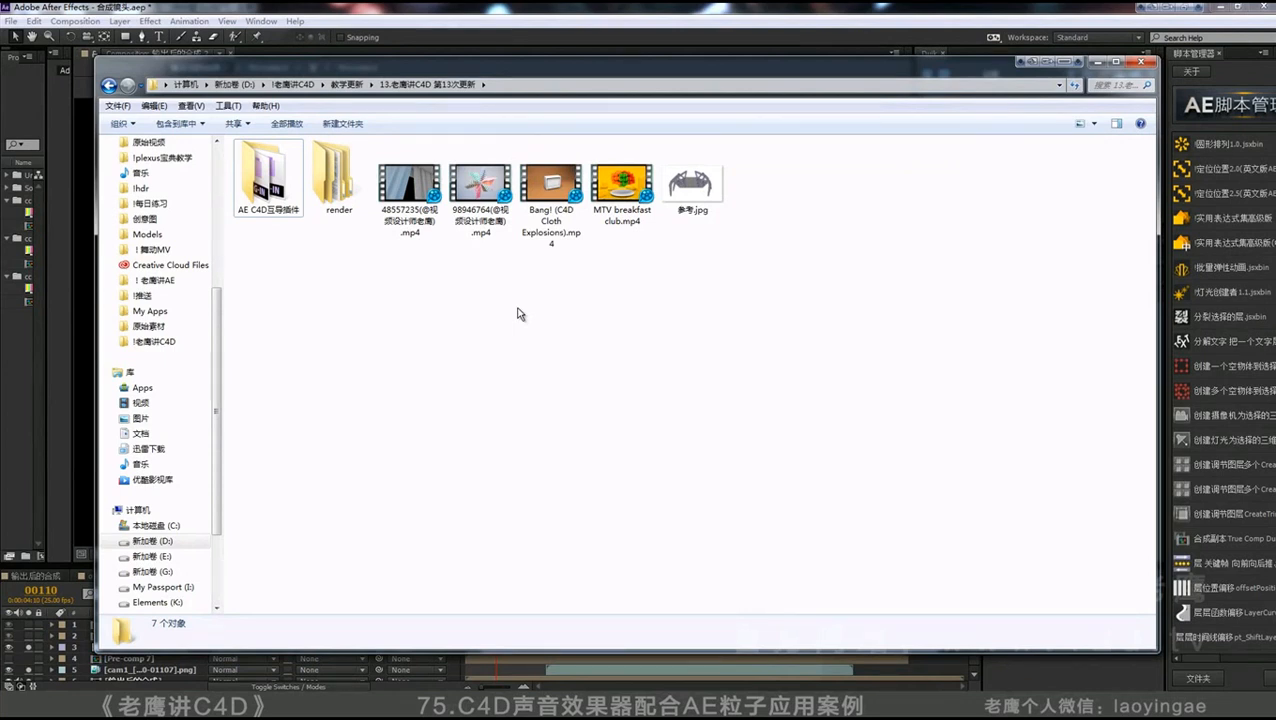
double_click(263, 175)
drag(560, 320, 337, 166)
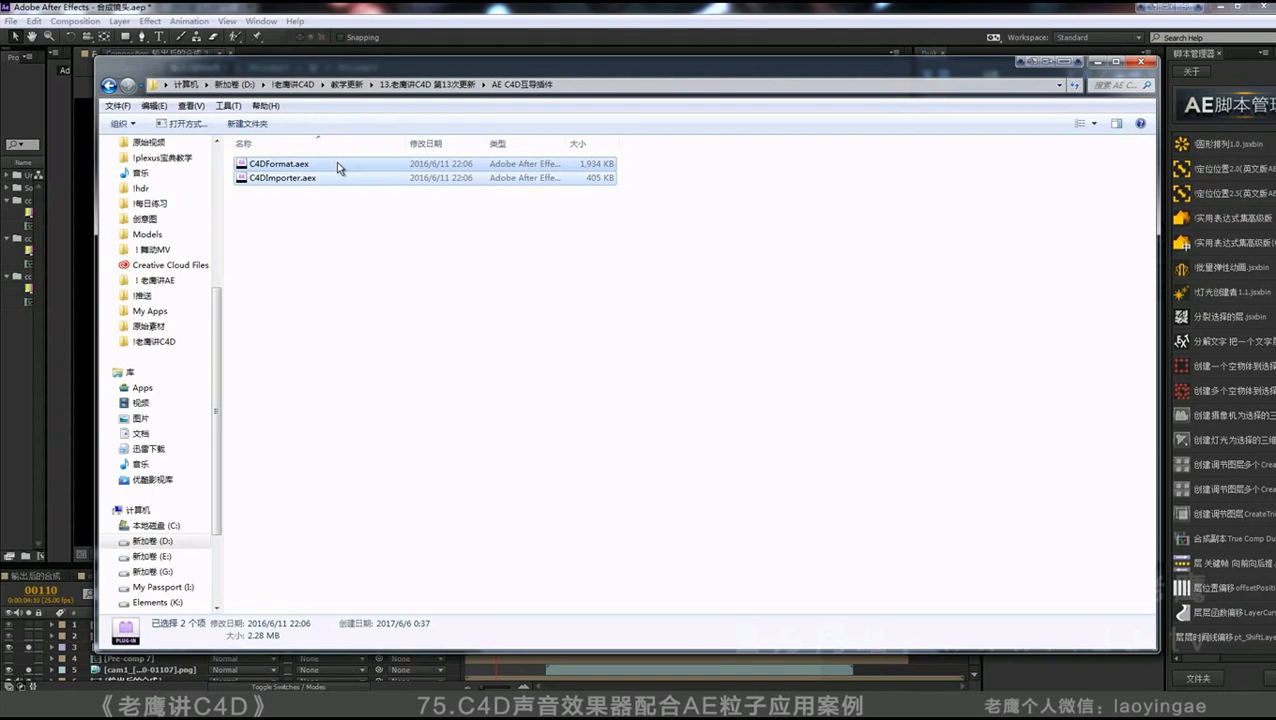
key(ctrl+c)
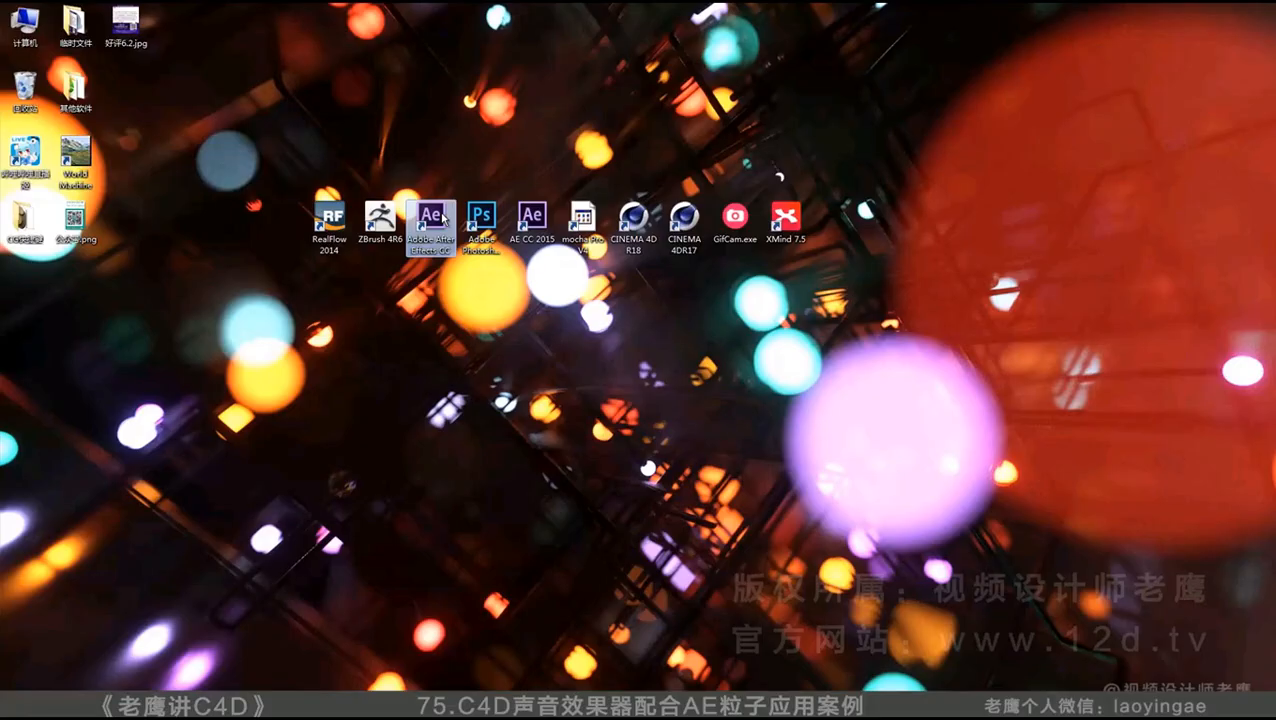
- Try to paste the two exchange plug-in files into the Plug-ins folder of the After Effects CC installation
right_click(428, 206)
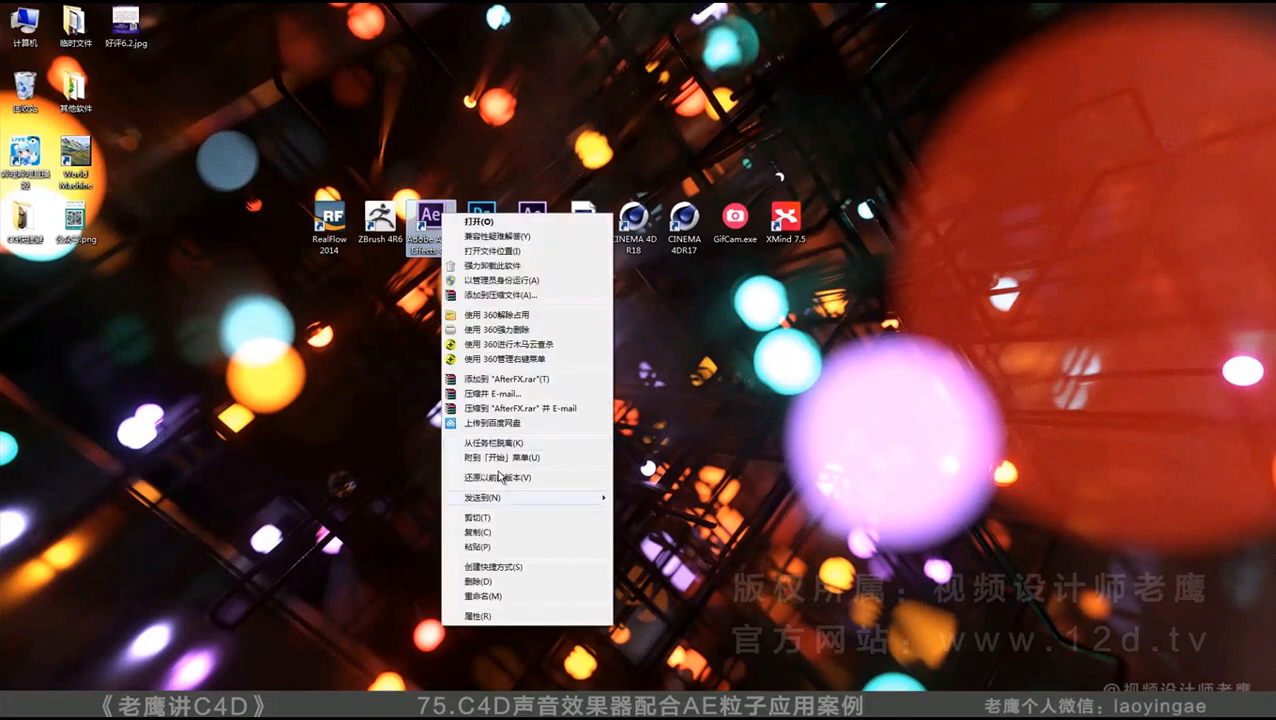
click(477, 612)
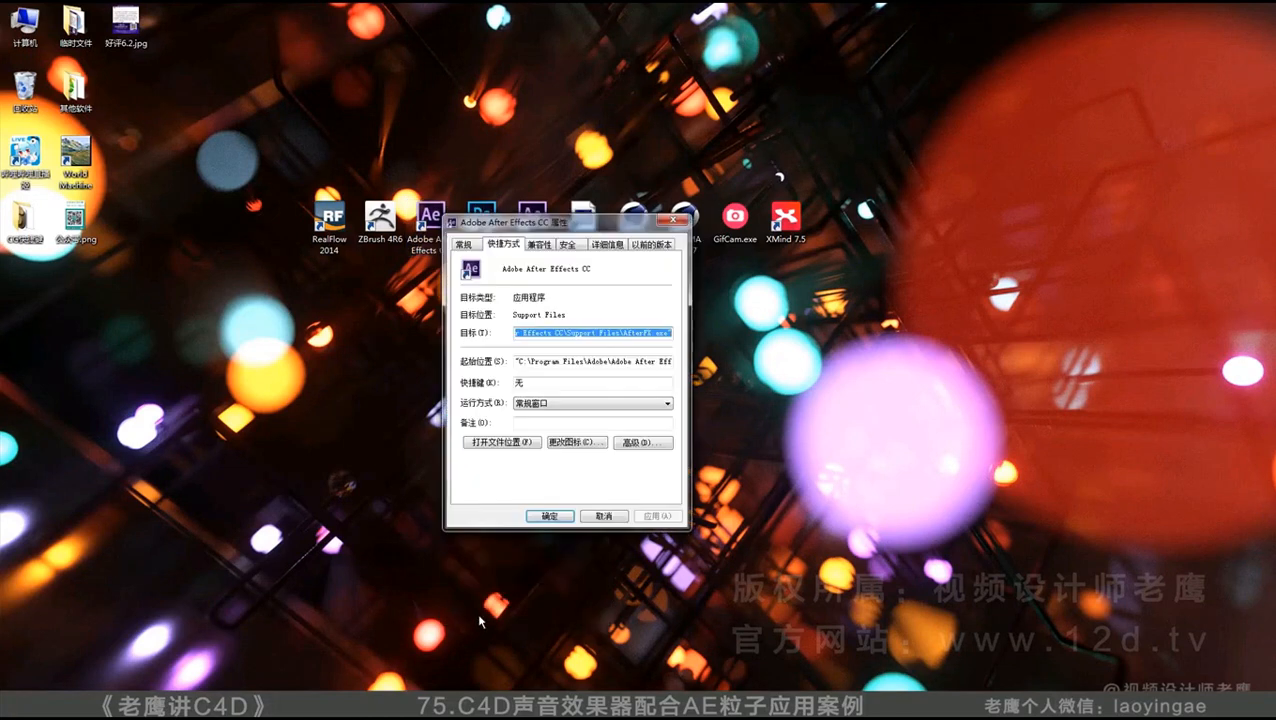
click(489, 441)
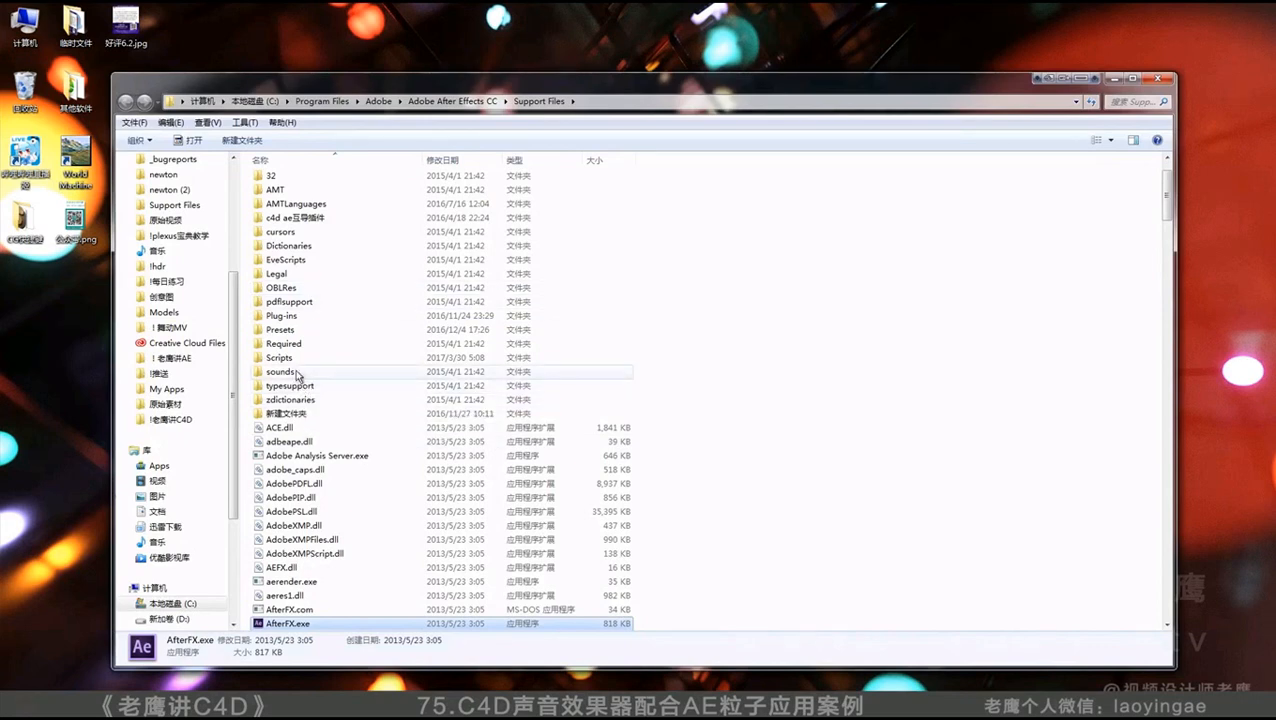
double_click(284, 315)
key(ctrl+v)
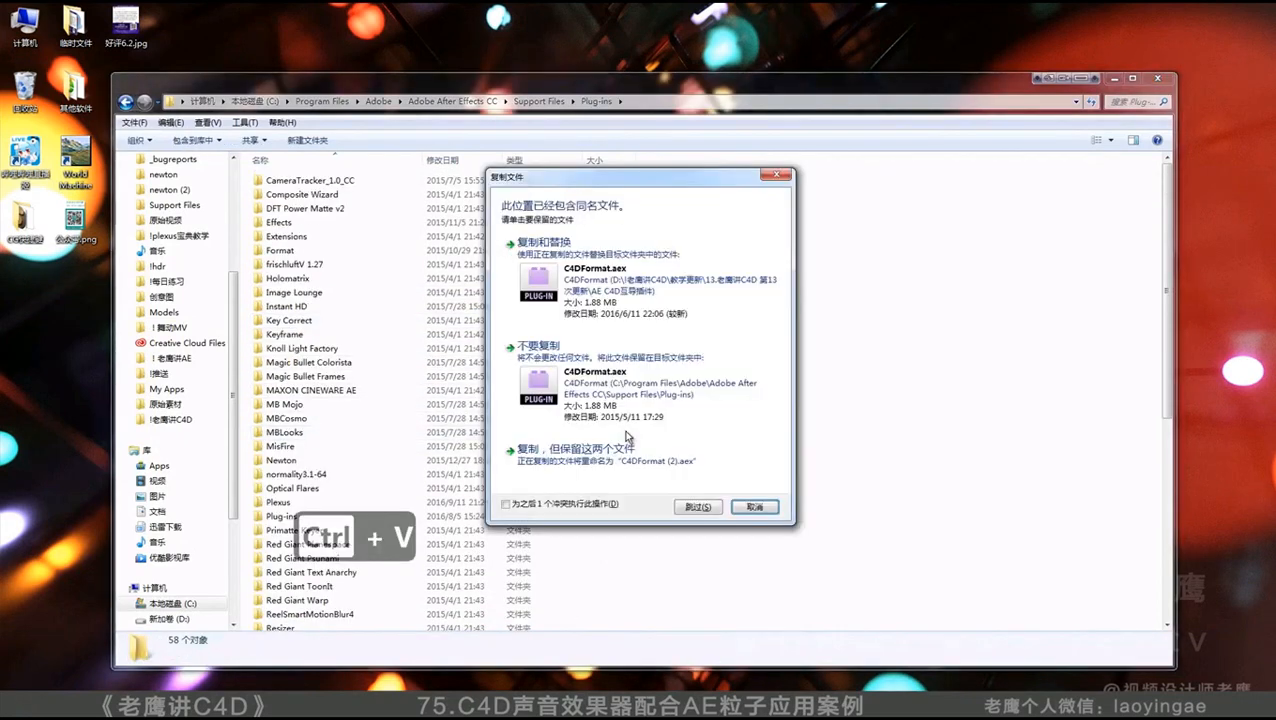
click(755, 507)
click(1157, 78)
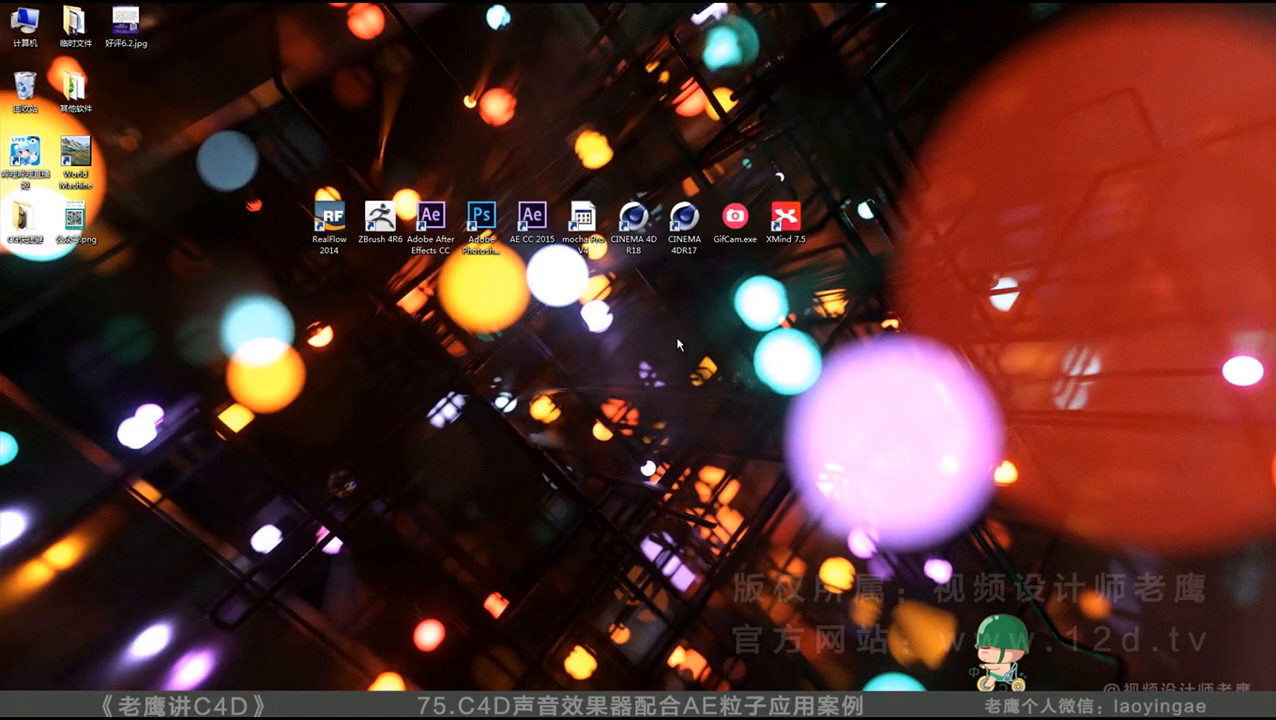
- Open the CINEMA 4D R18 installation folder through the properties of its desktop shortcut
double_click(636, 229)
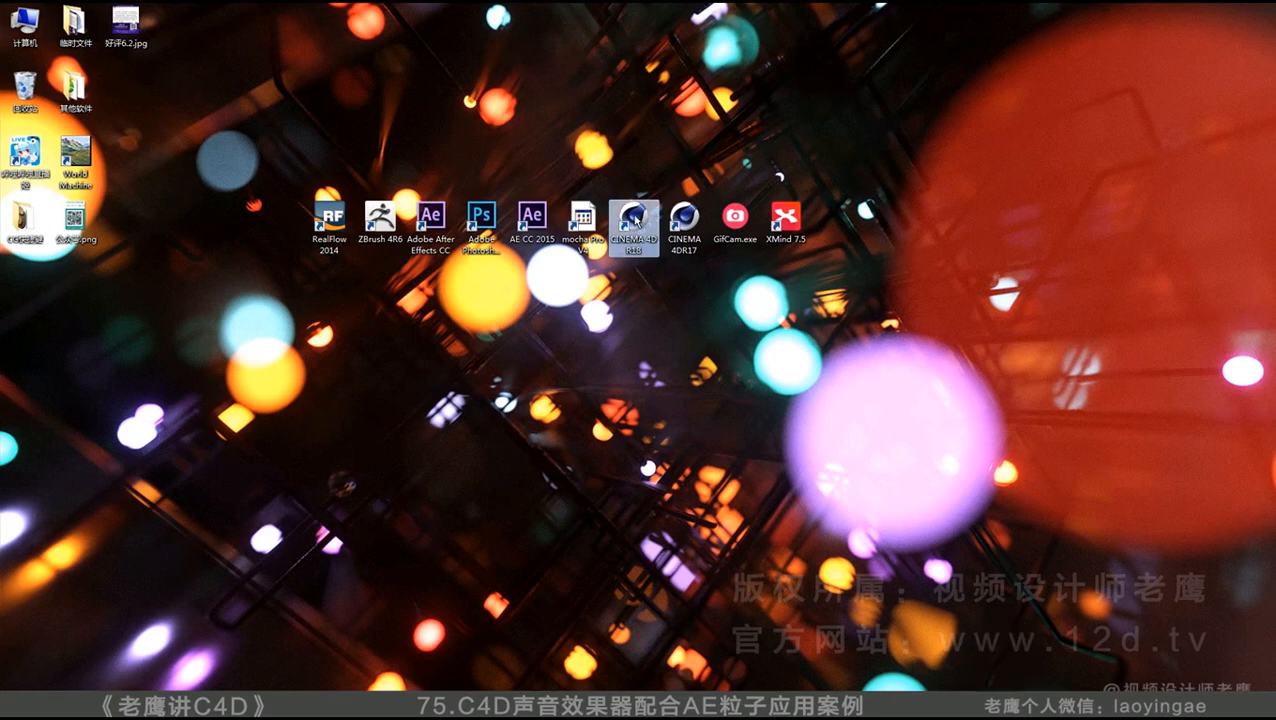
right_click(637, 225)
click(712, 619)
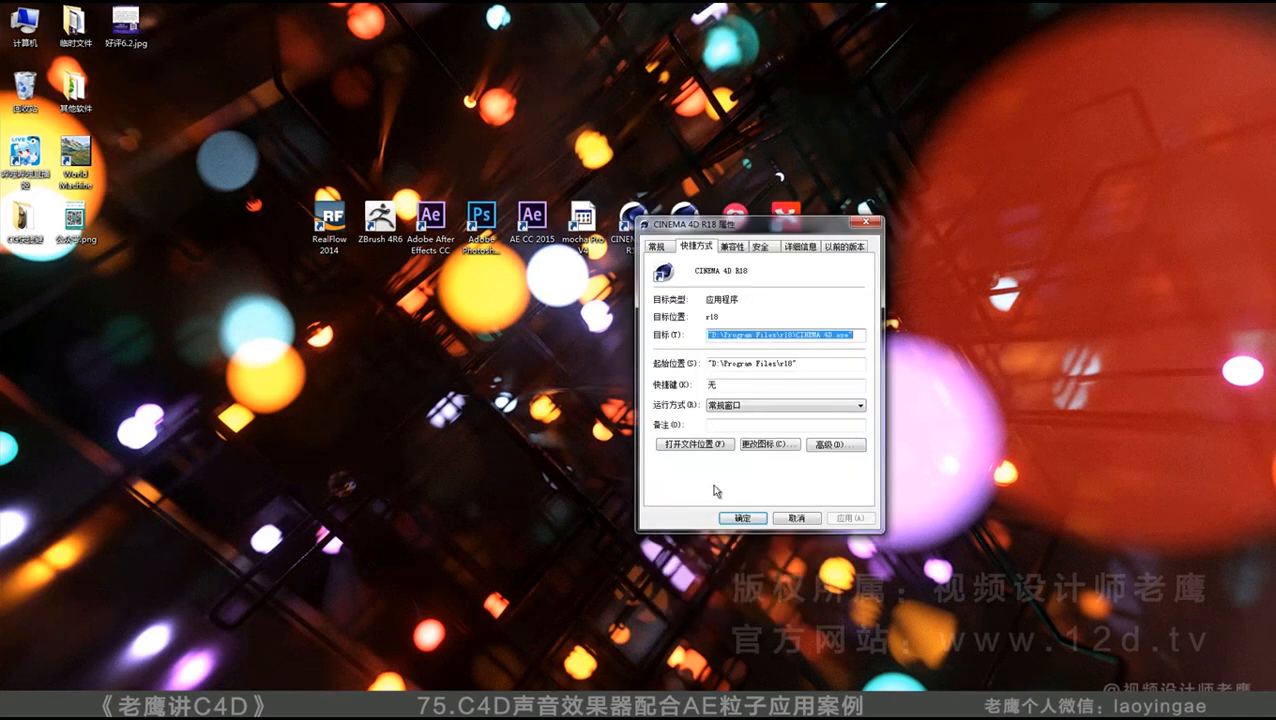
click(694, 444)
- Browse Exchange Plugins\aftereffects\Importer\Win\CS_CC and examine the exchange plug-in files in the AE C4D互导插件17.2.21 folder
click(333, 199)
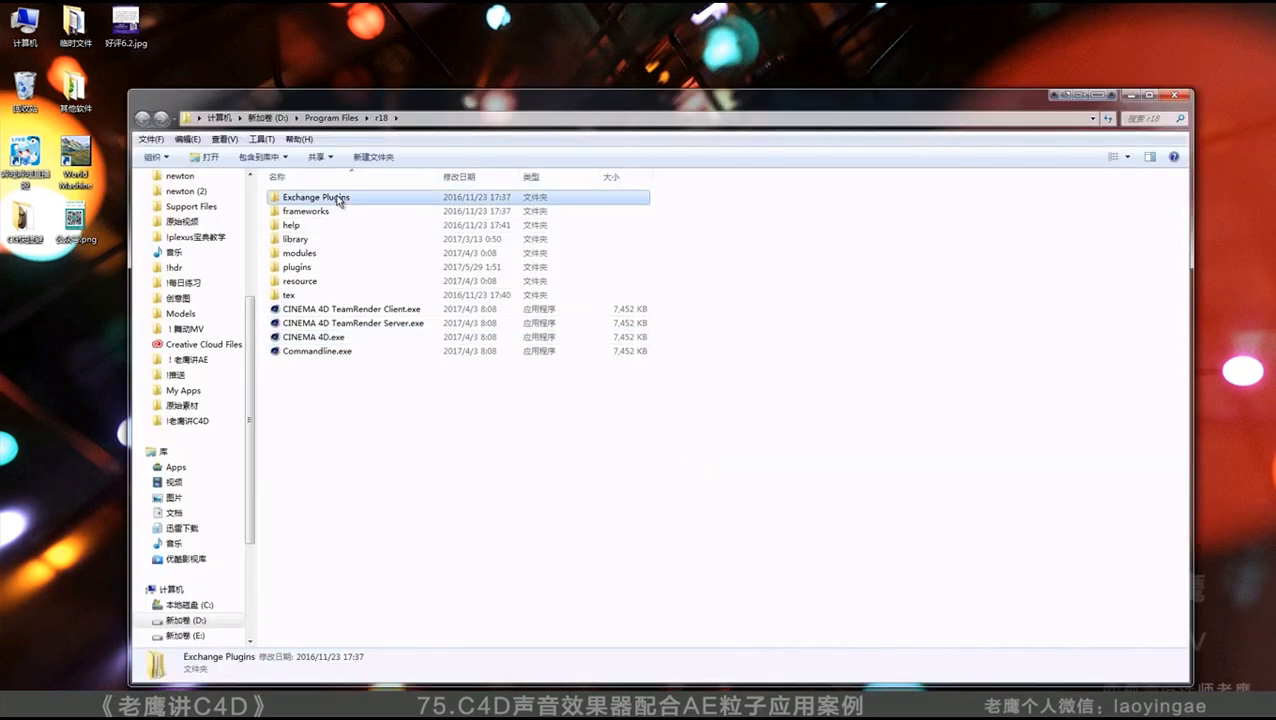
double_click(330, 199)
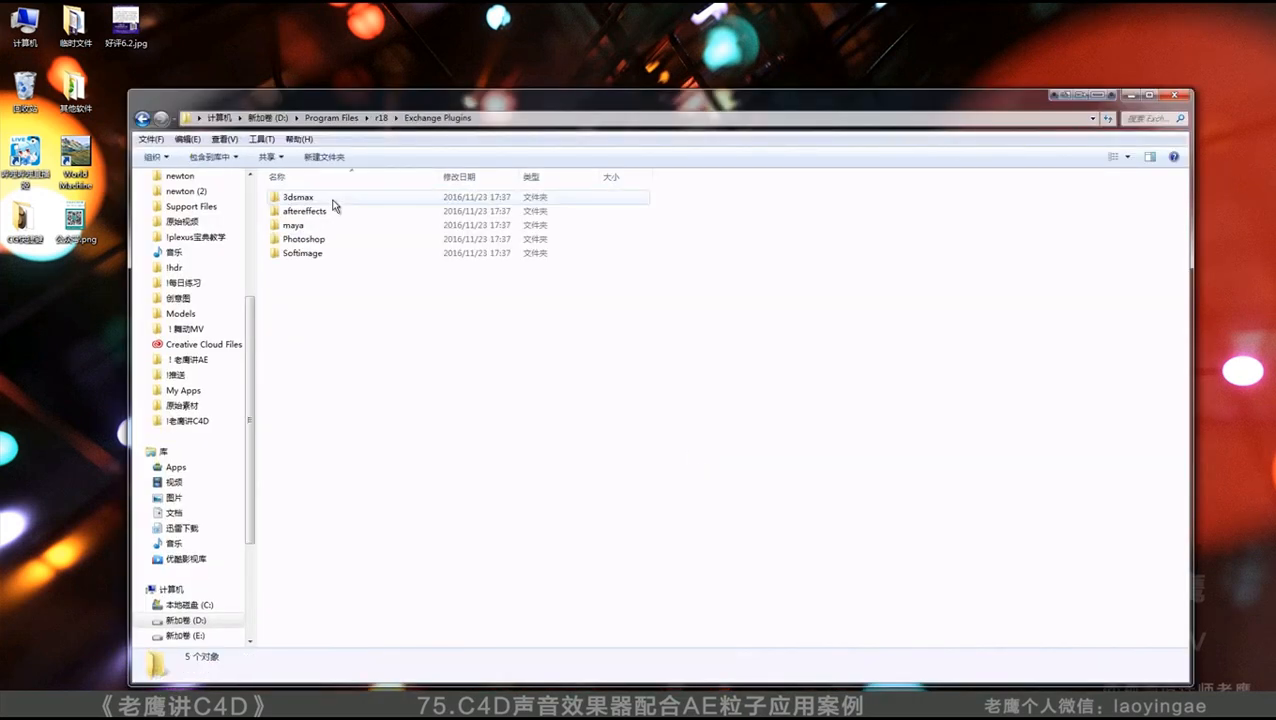
double_click(320, 210)
double_click(322, 212)
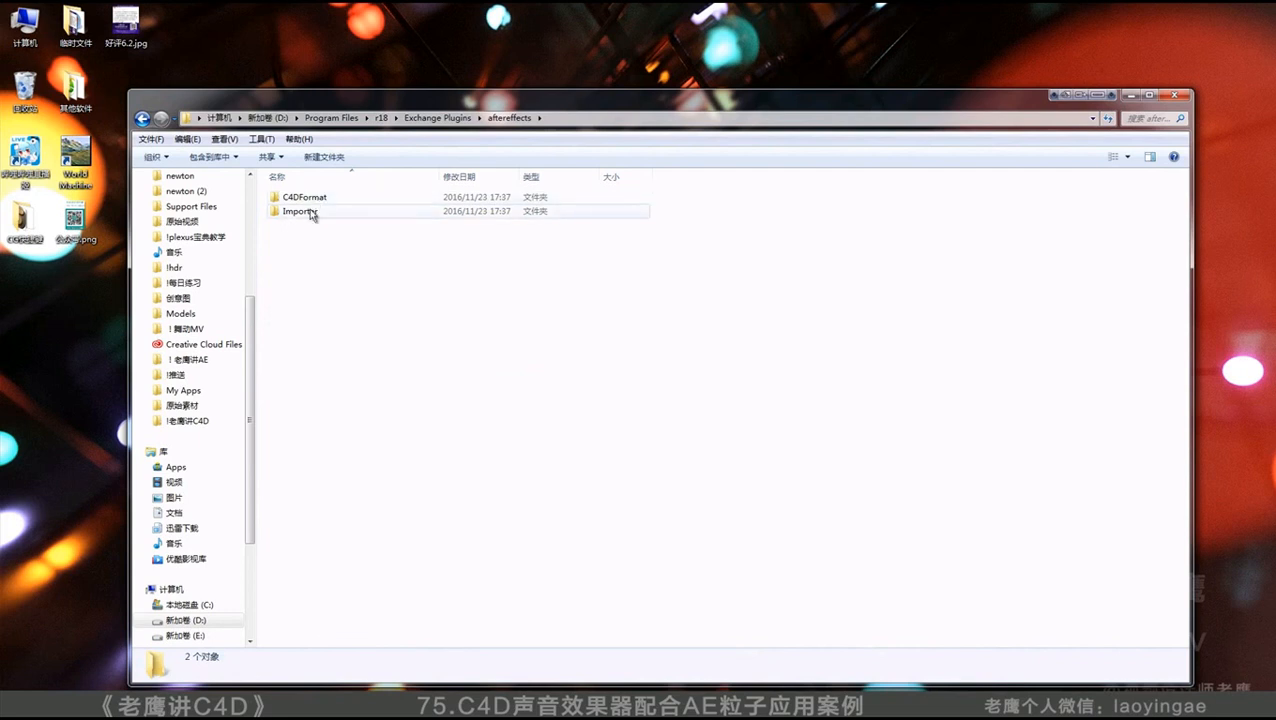
double_click(306, 212)
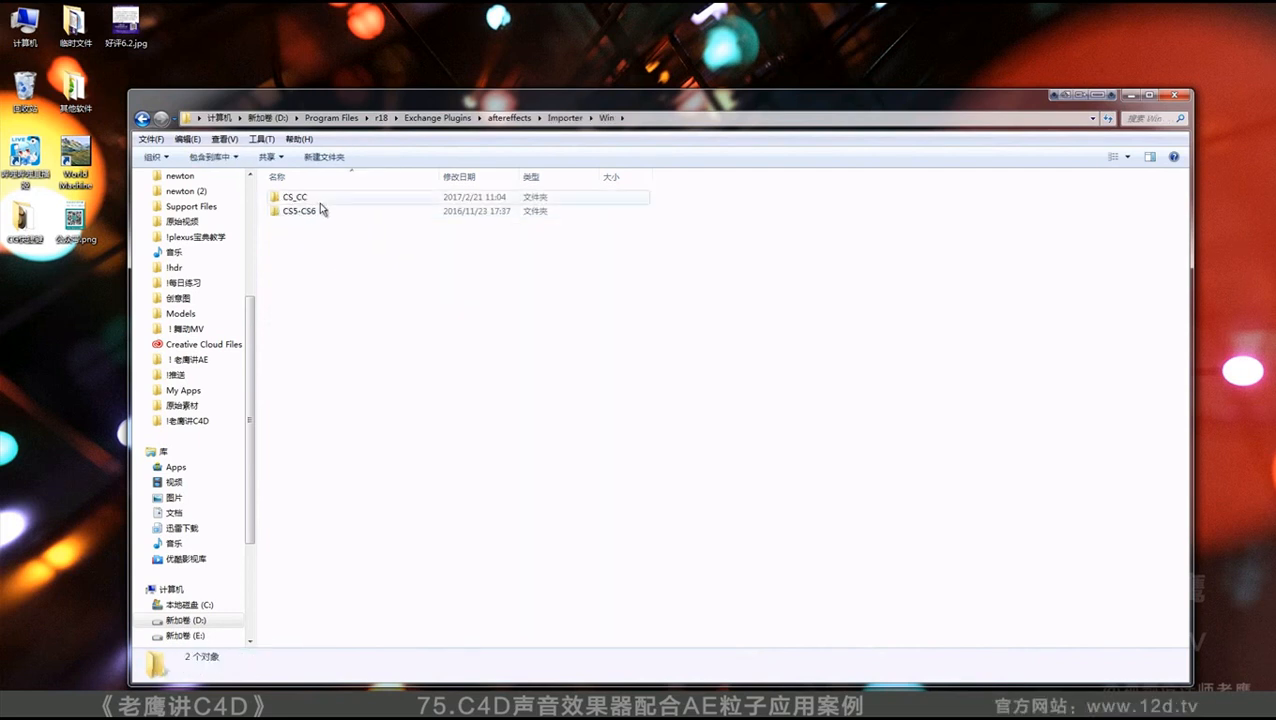
click(313, 197)
double_click(314, 197)
double_click(357, 198)
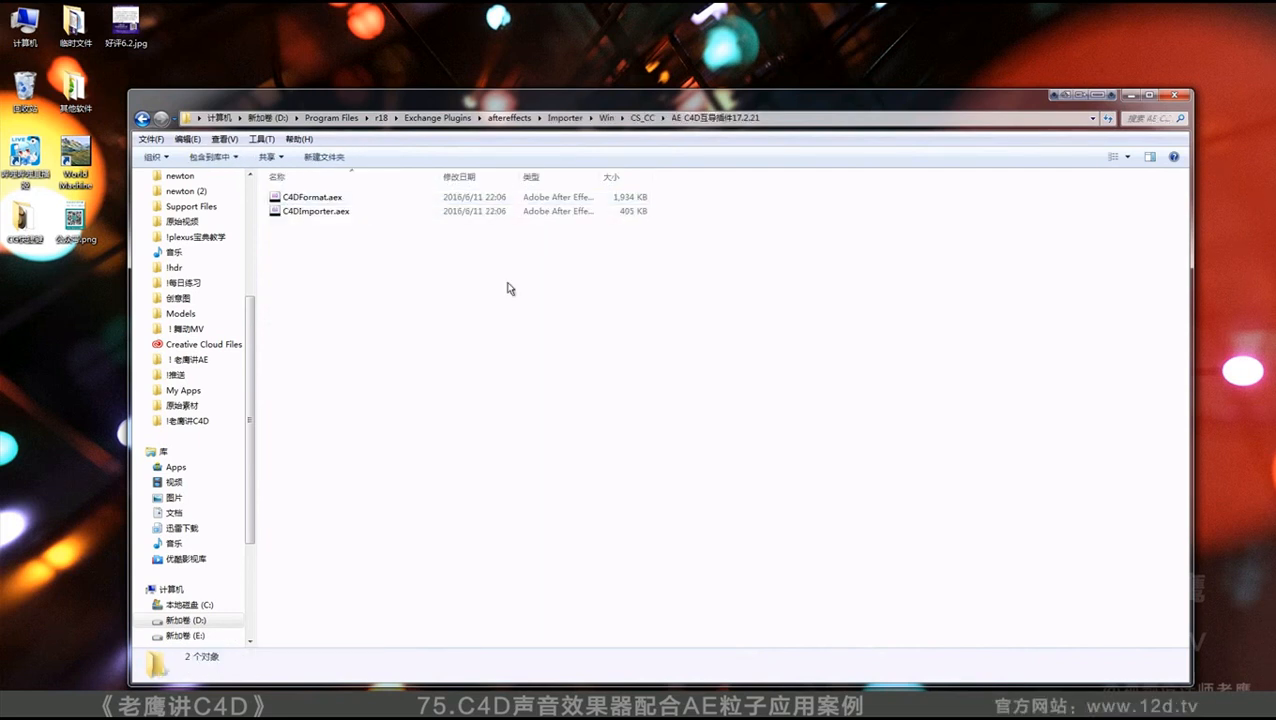
key(BackSpace)
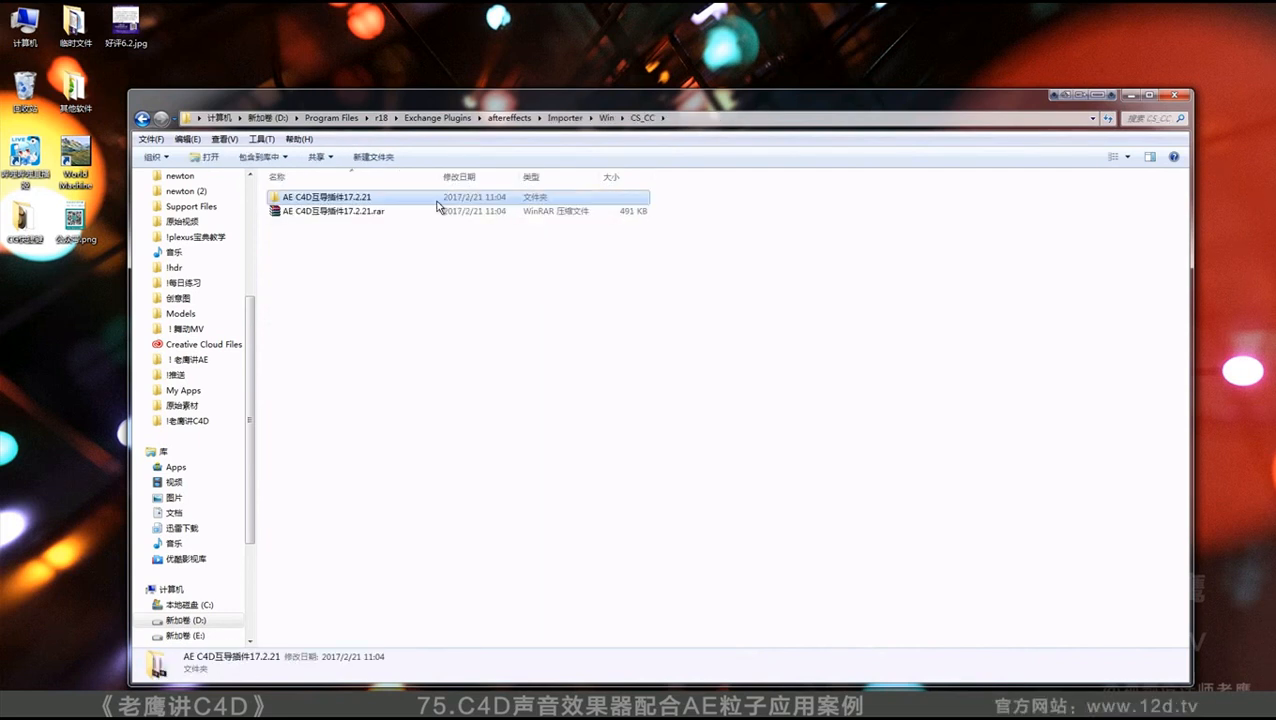
click(1175, 95)
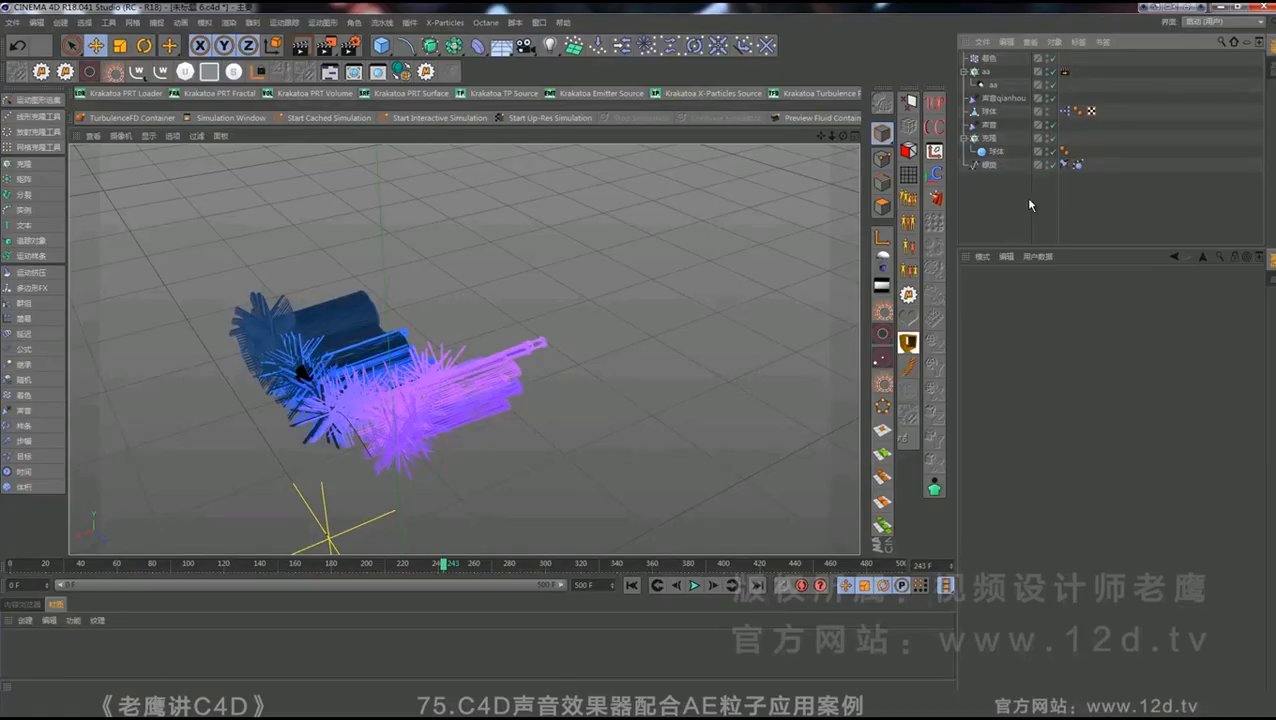
- Switch to CINEMA 4D and disable the aa cloner, its child object and the 声音qianhou effector
click(1050, 72)
click(1050, 85)
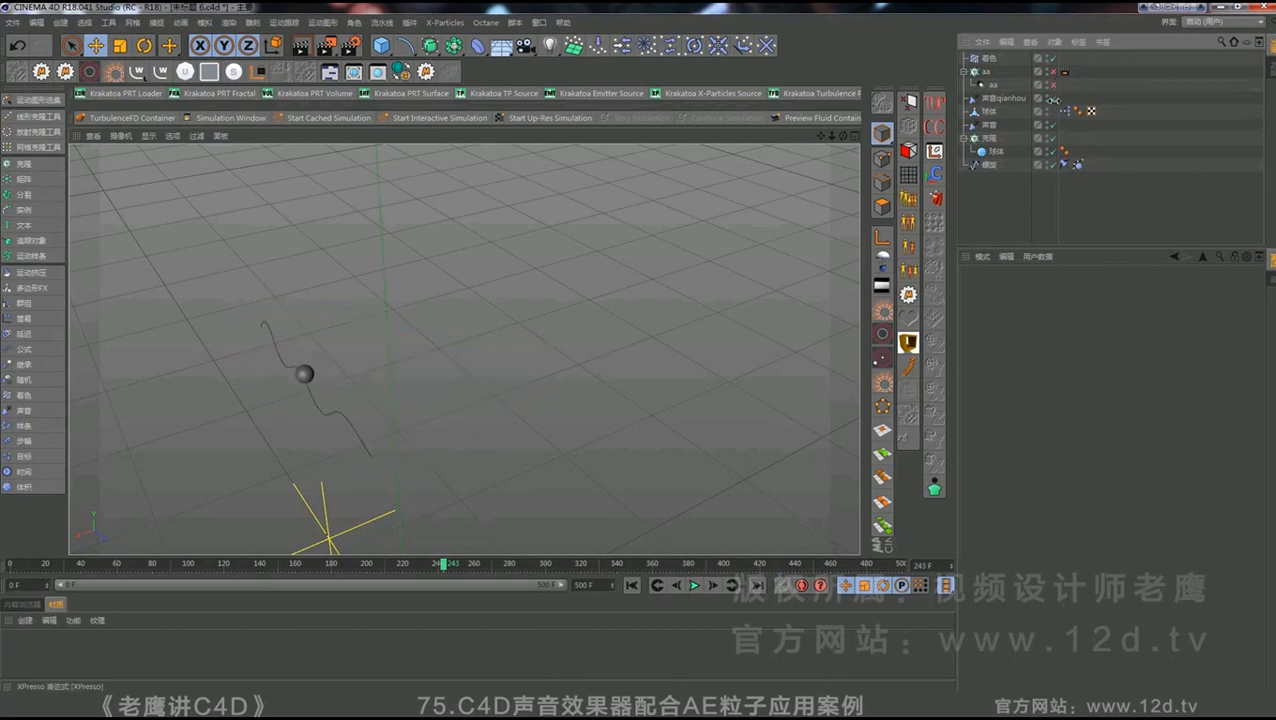
click(1050, 98)
click(1050, 111)
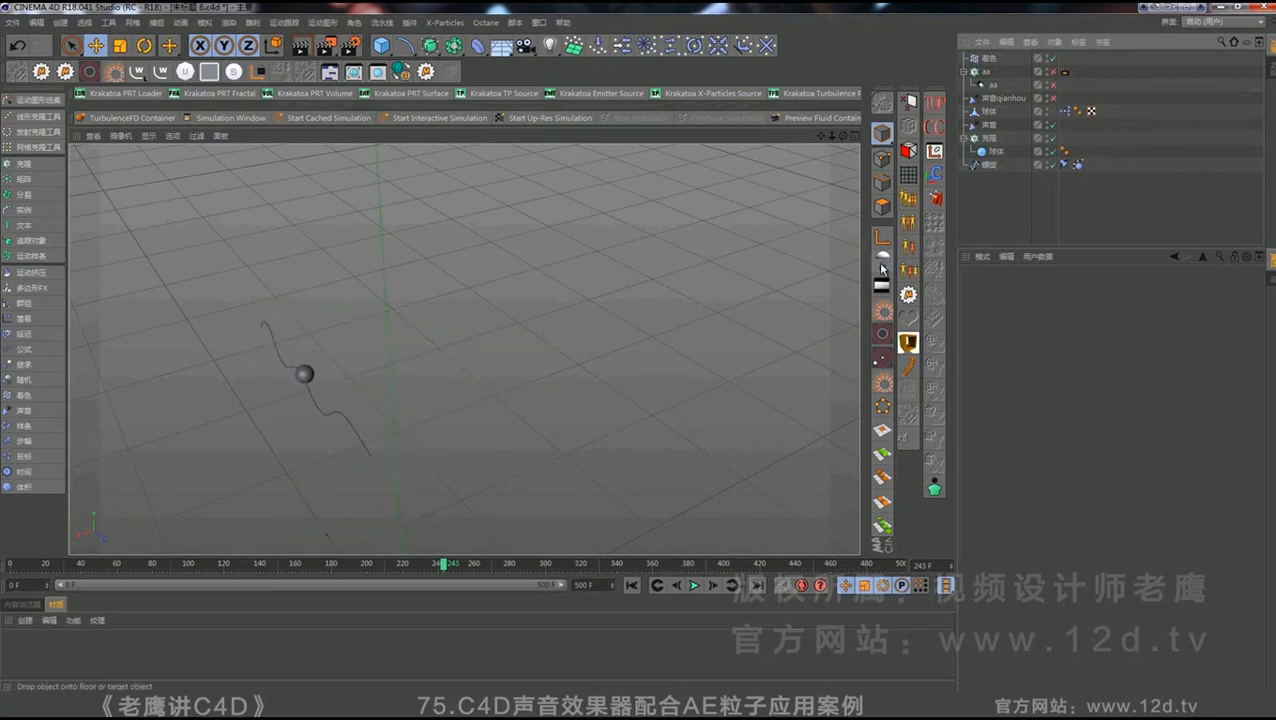
- Inspect the 螺旋 spline's dynamics tag and play the spline animation from the first frame
click(989, 164)
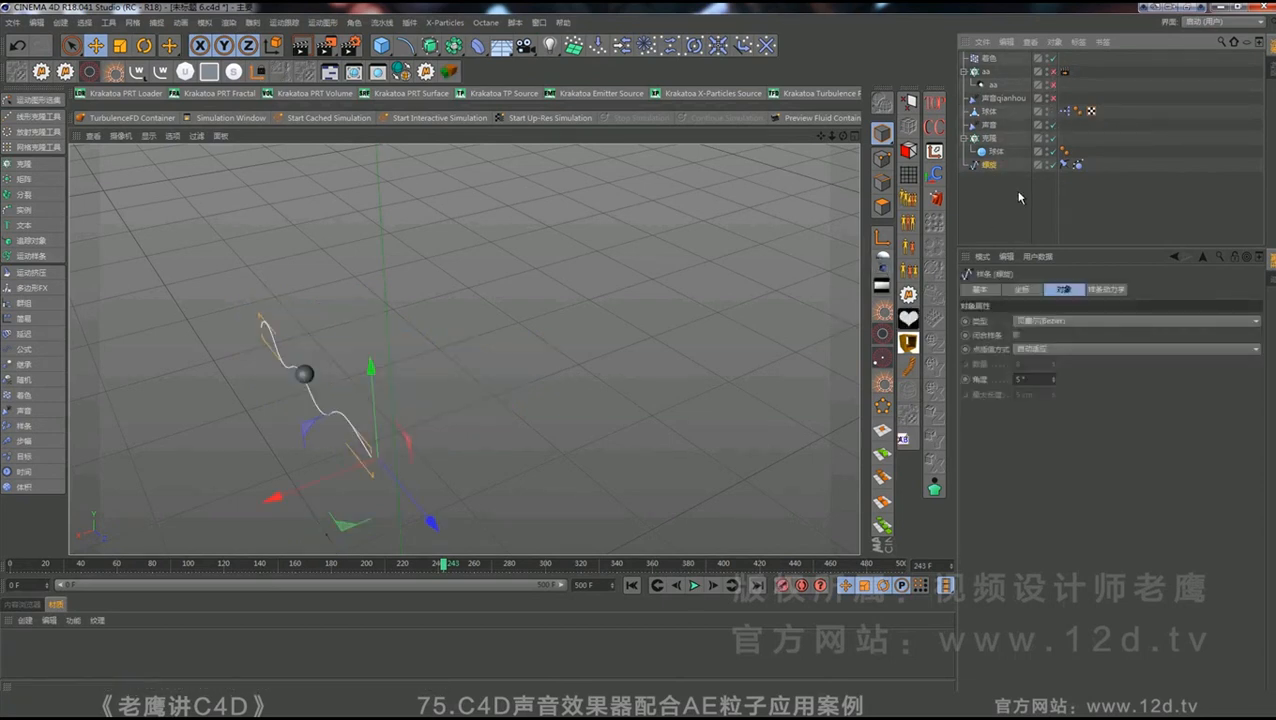
click(1077, 164)
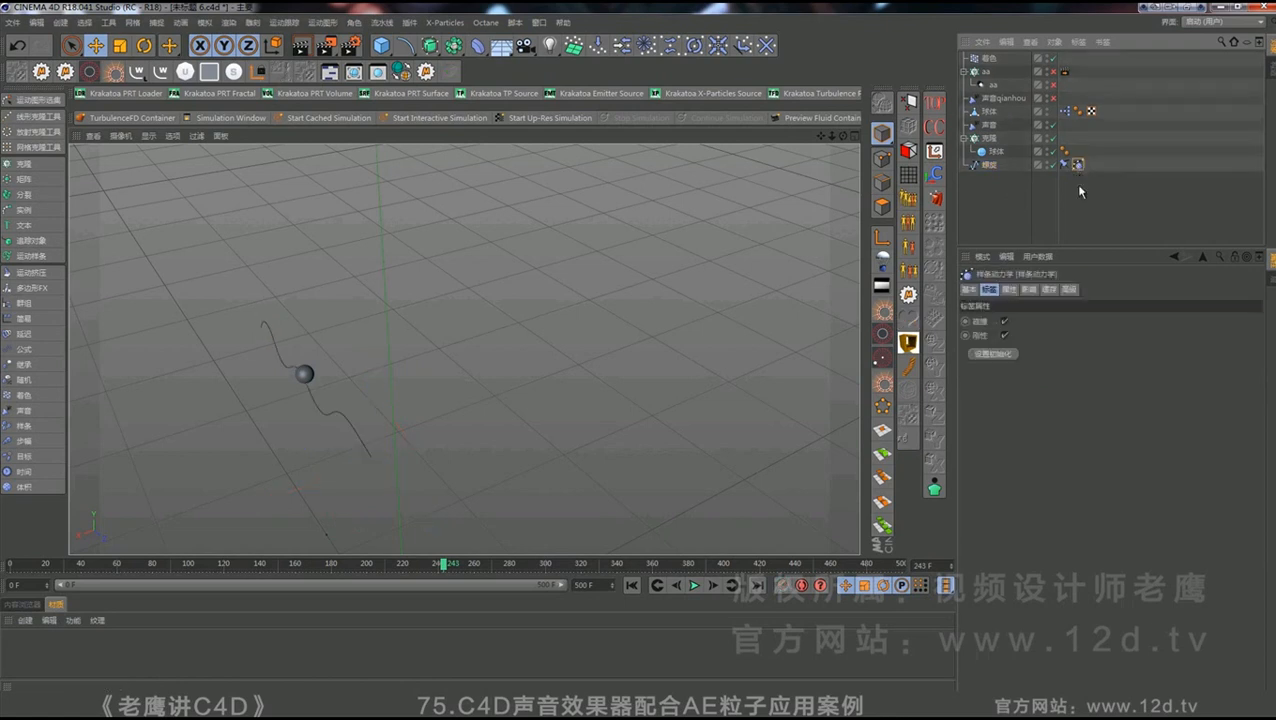
click(631, 585)
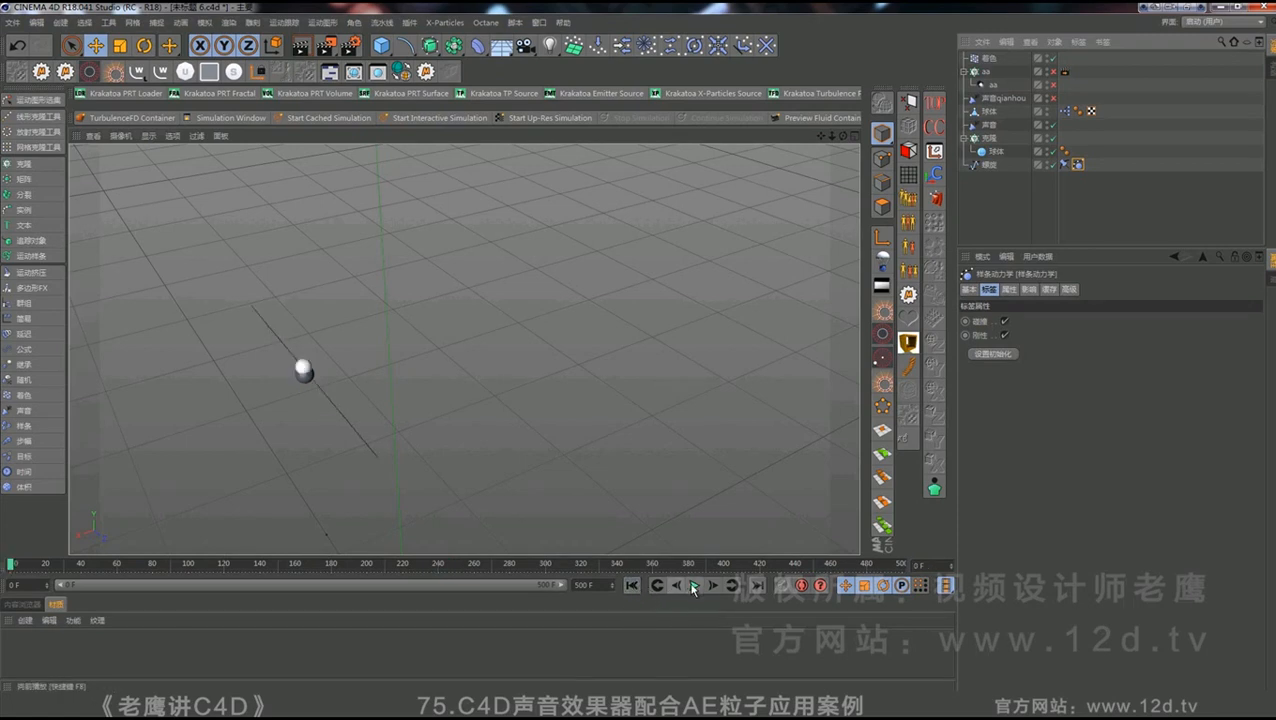
click(694, 586)
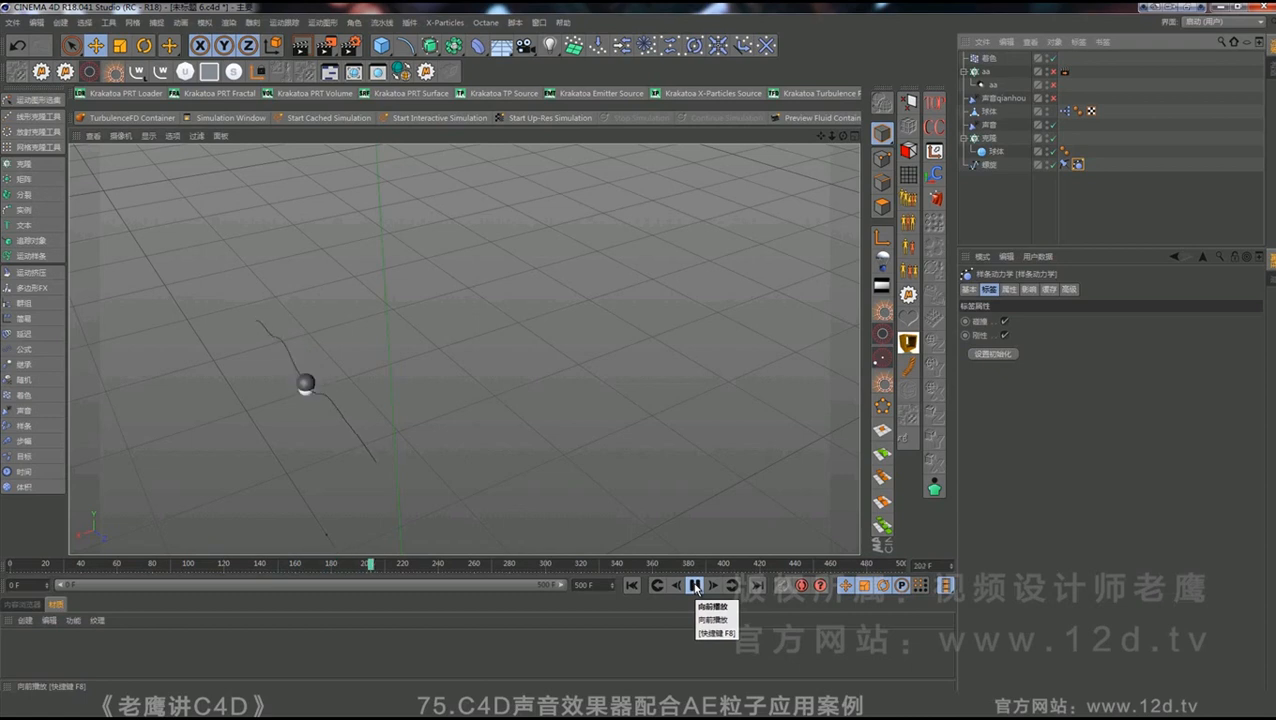
click(694, 586)
- Examine the 螺旋 spline from a lower angle and review its object and spline dynamics settings
alt+drag(315, 368, 378, 326)
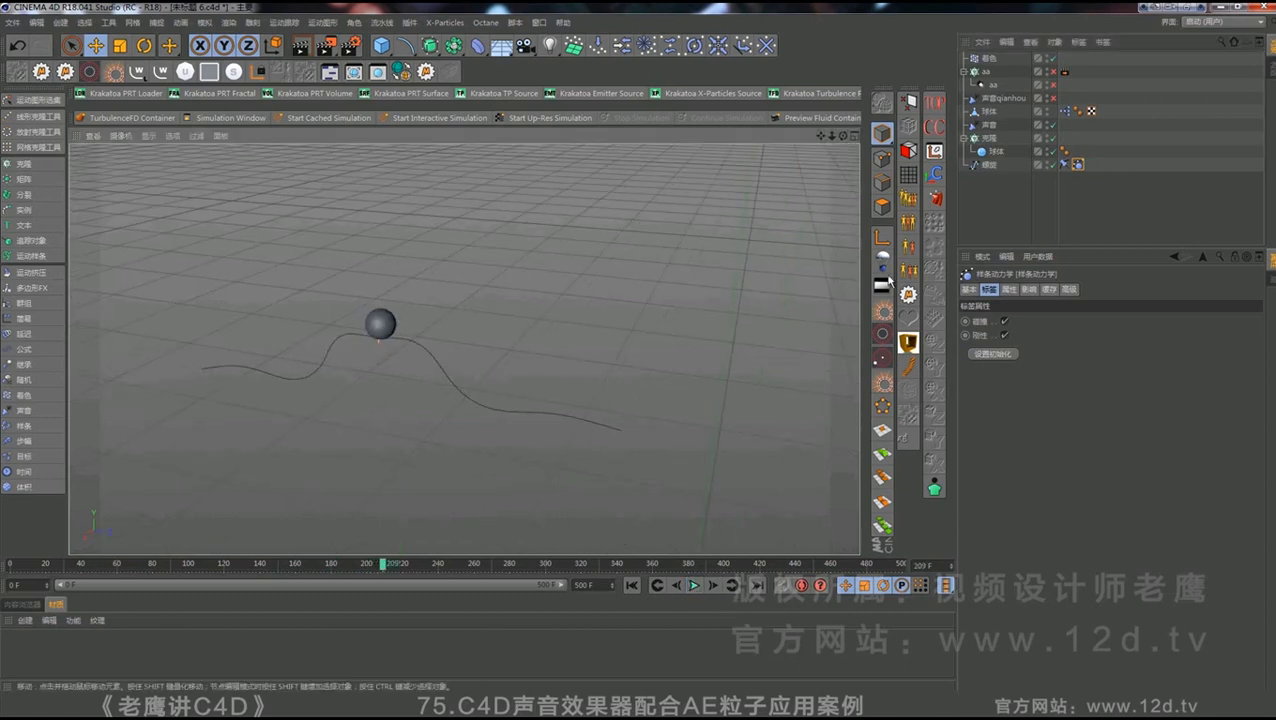
click(992, 165)
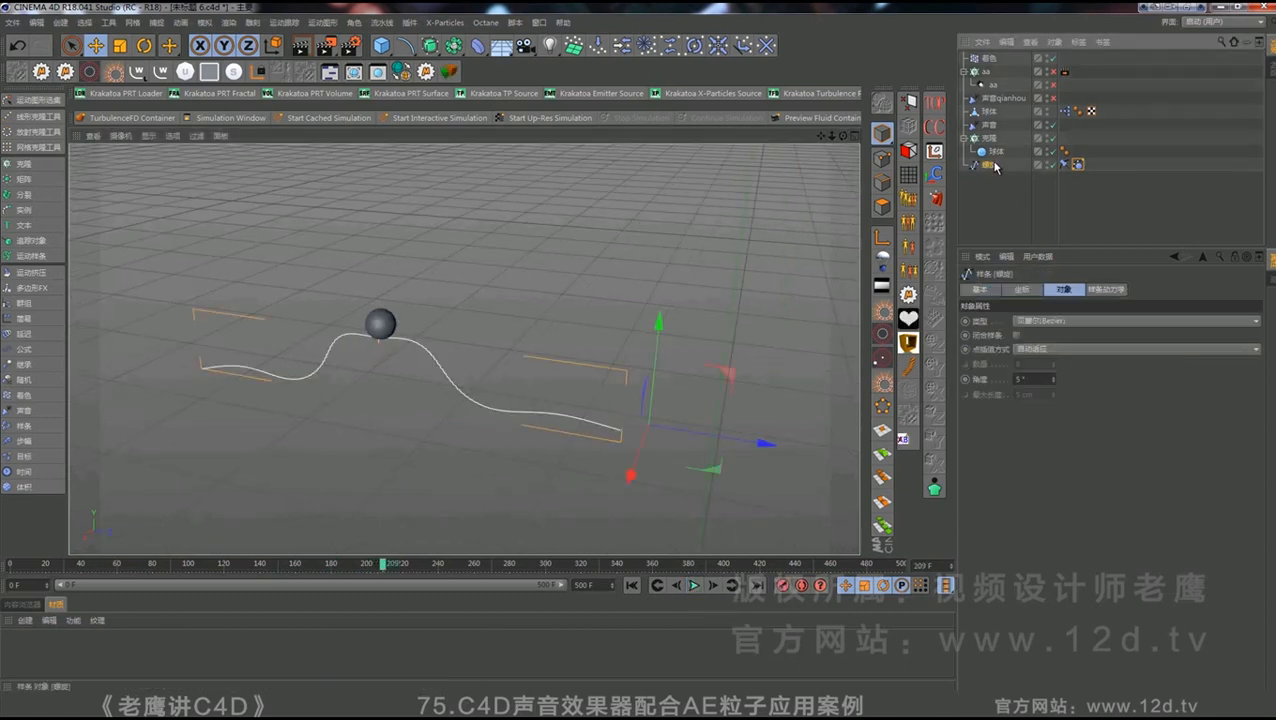
click(1090, 289)
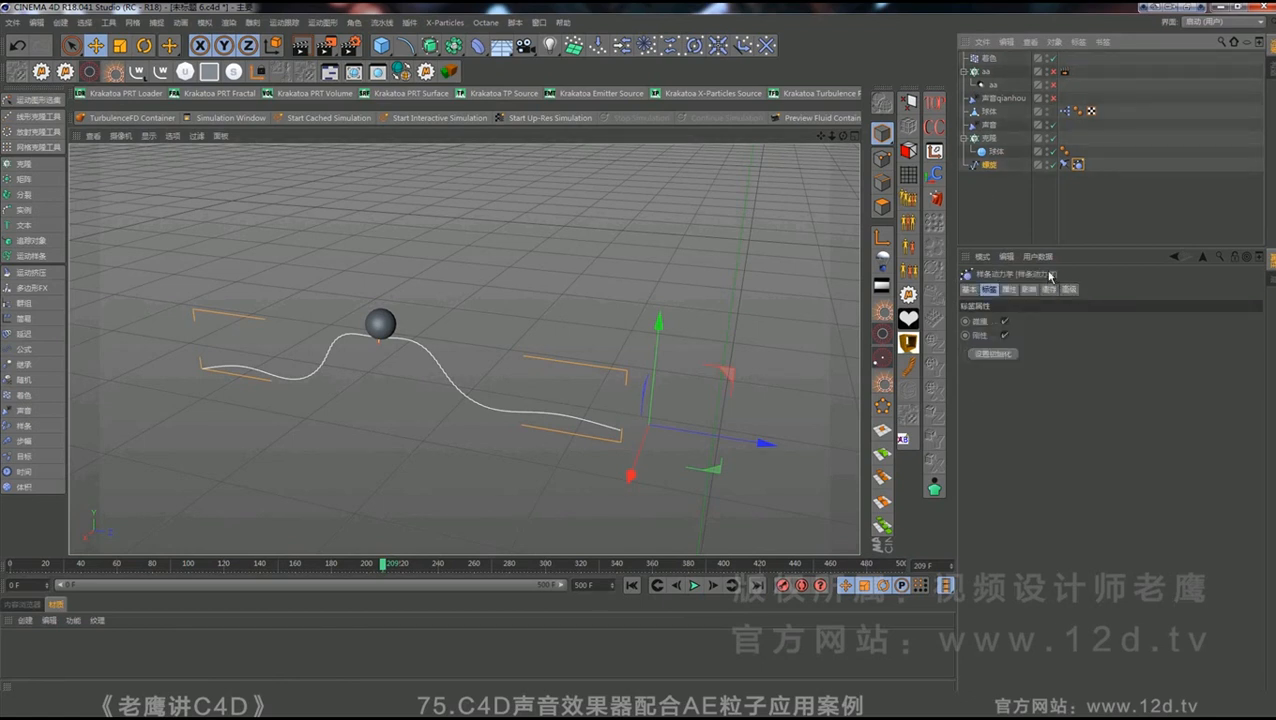
click(1039, 189)
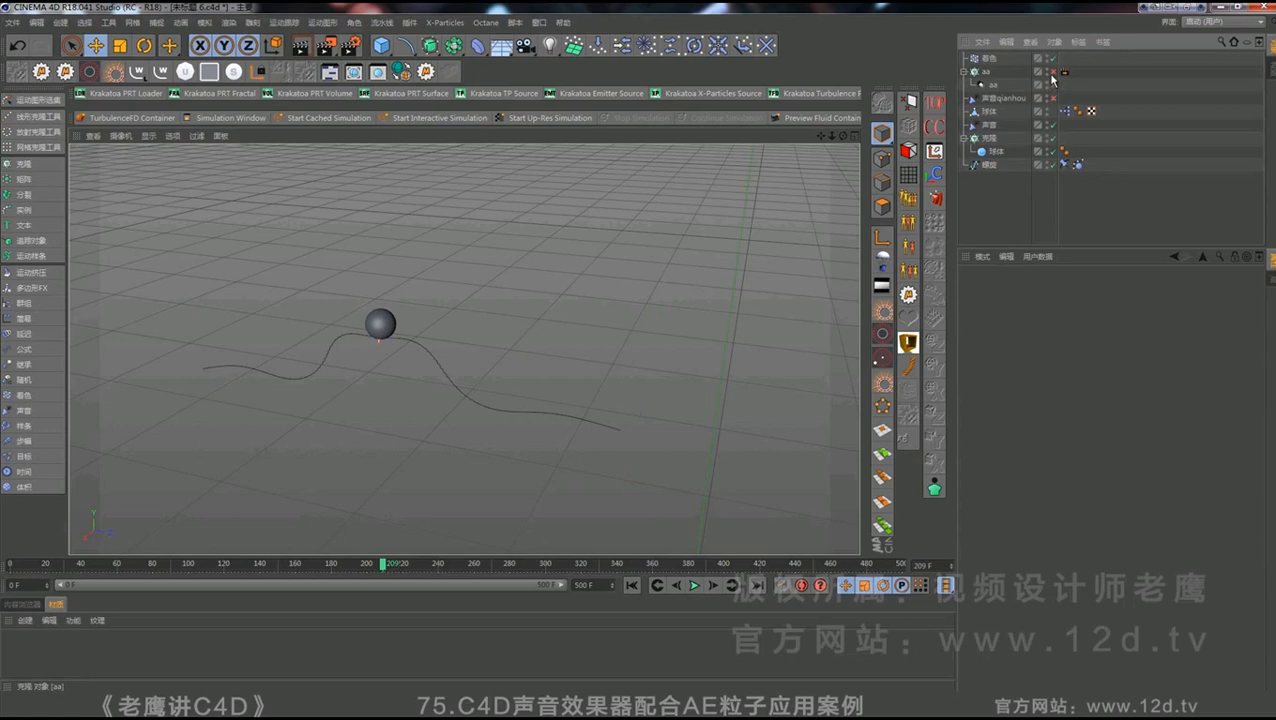
- Re-enable the aa cloner with its child object and review the cloner's effector list
click(993, 73)
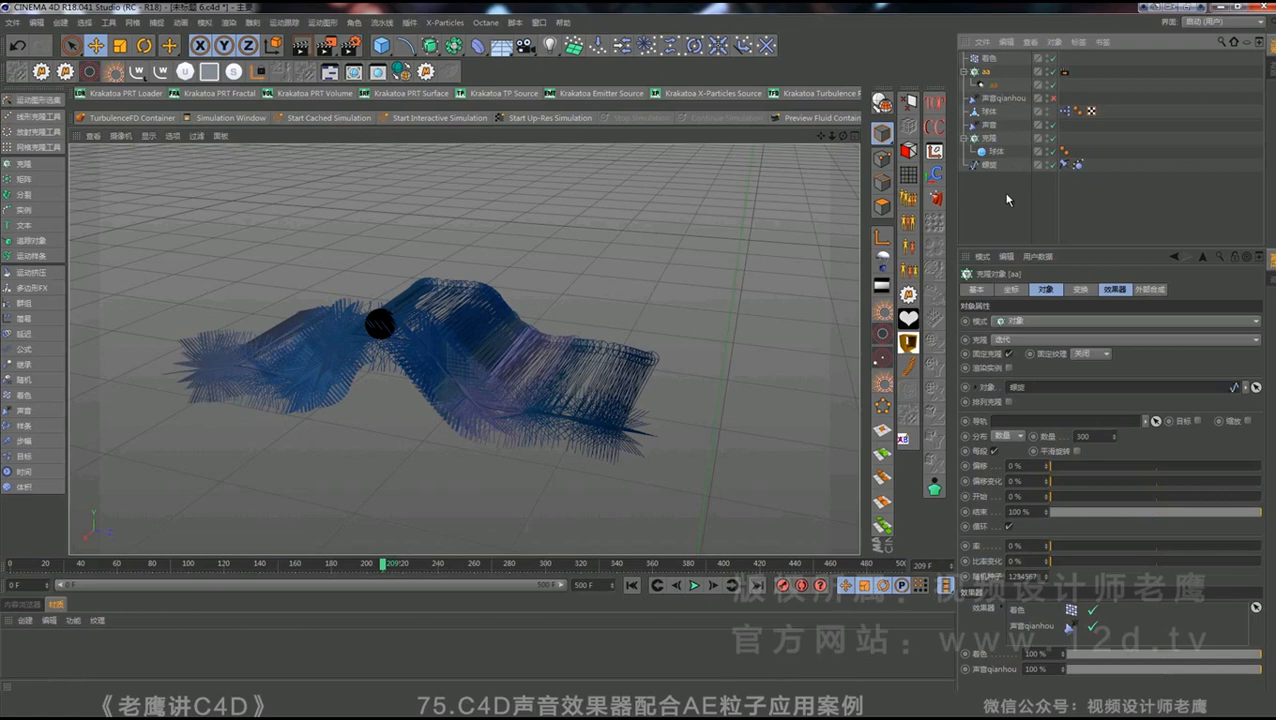
click(1115, 289)
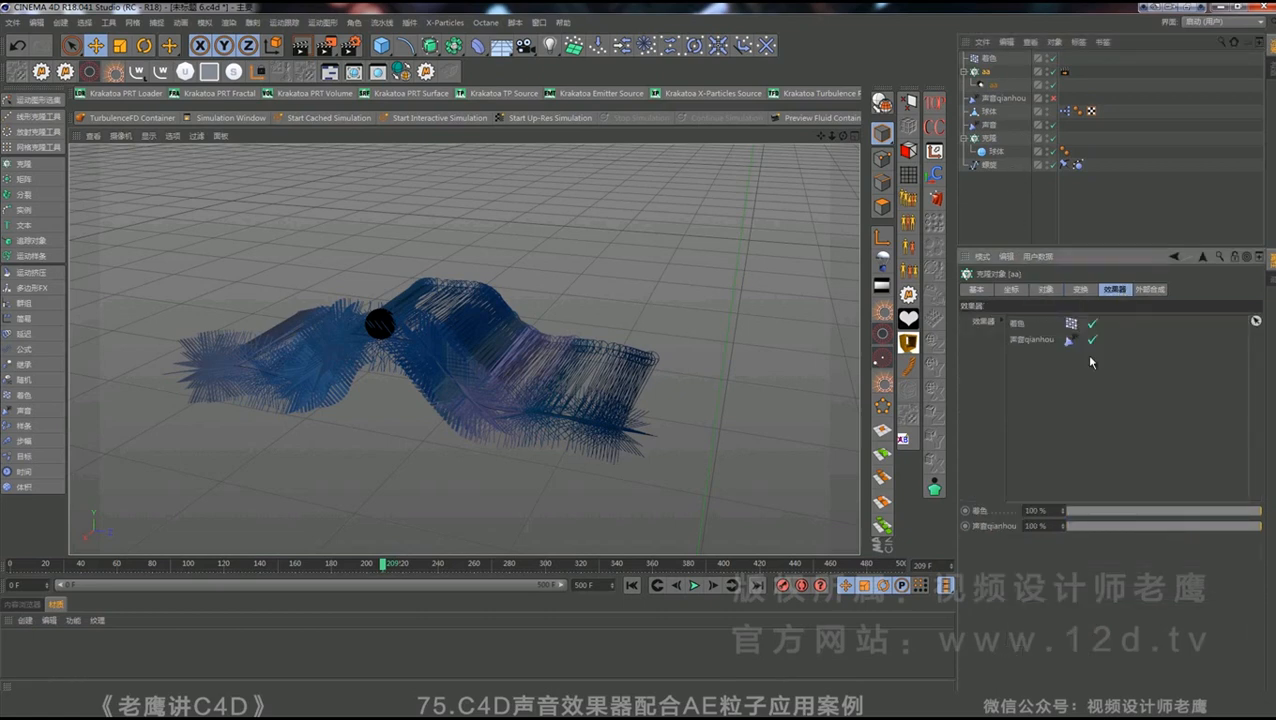
alt+drag(543, 325, 490, 344)
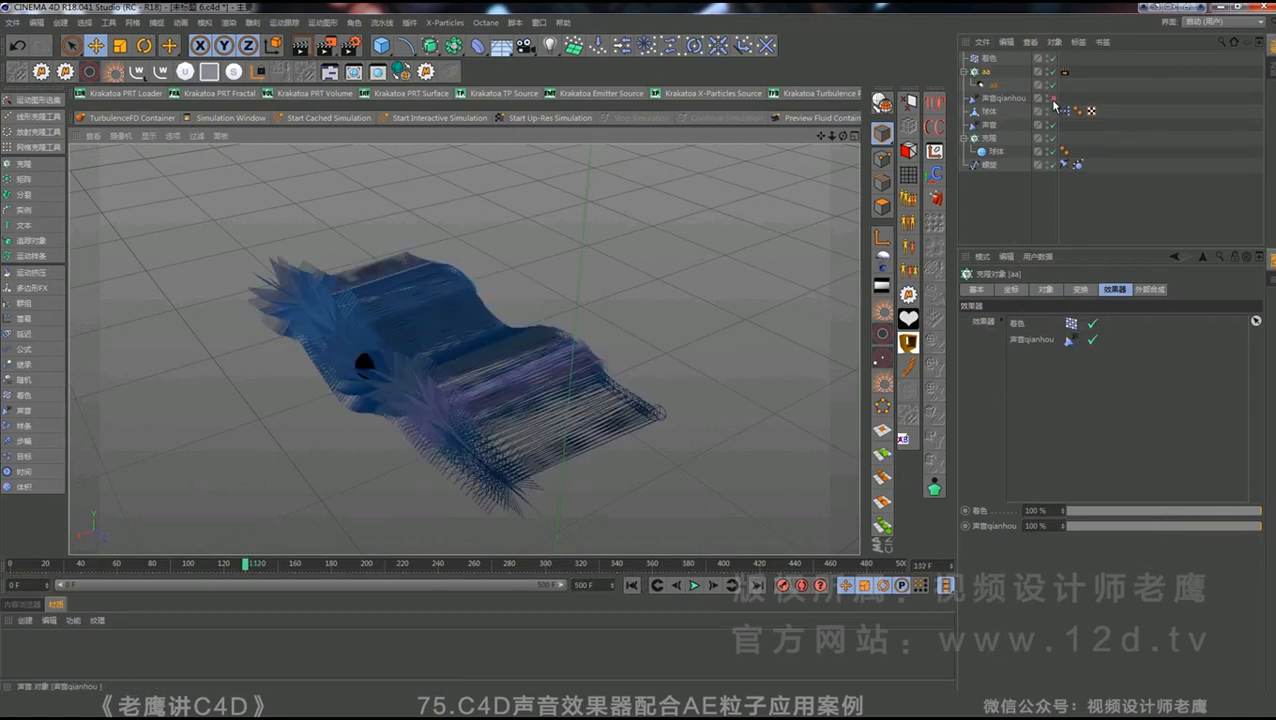
- Re-enable the 声音qianhou effector and play the complete cloner animation from the first frame
click(1053, 99)
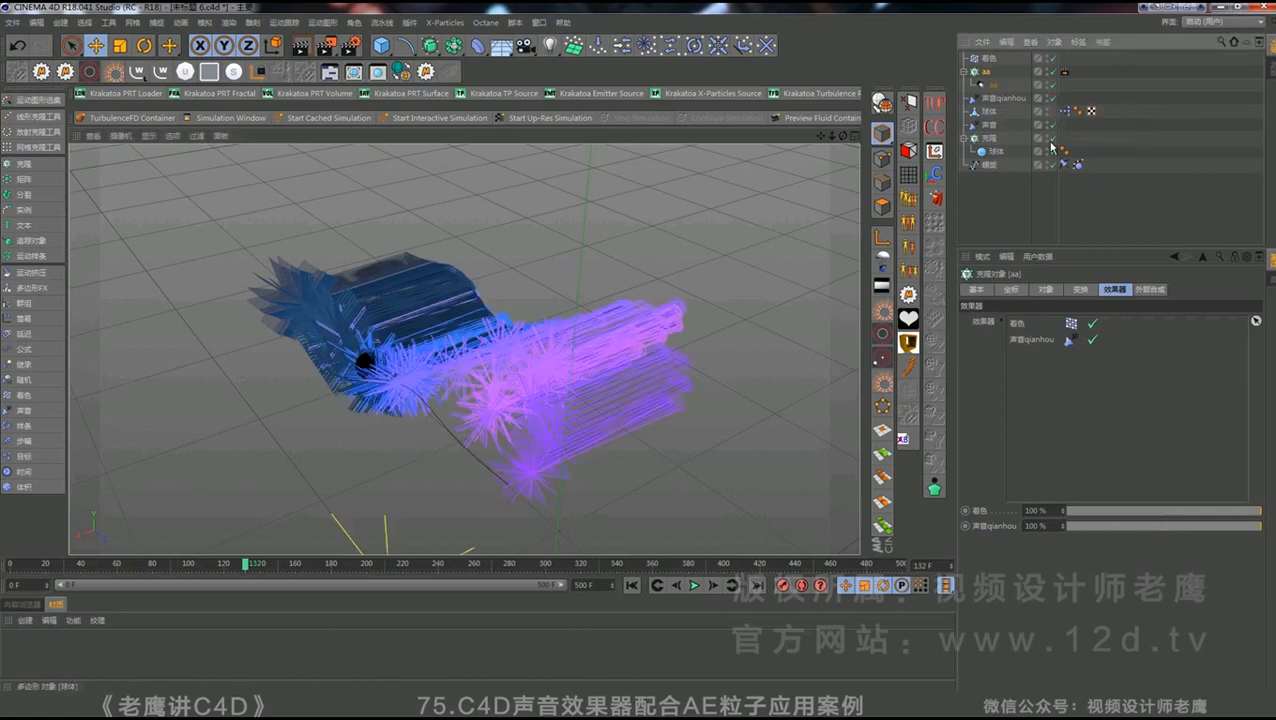
click(631, 585)
click(695, 586)
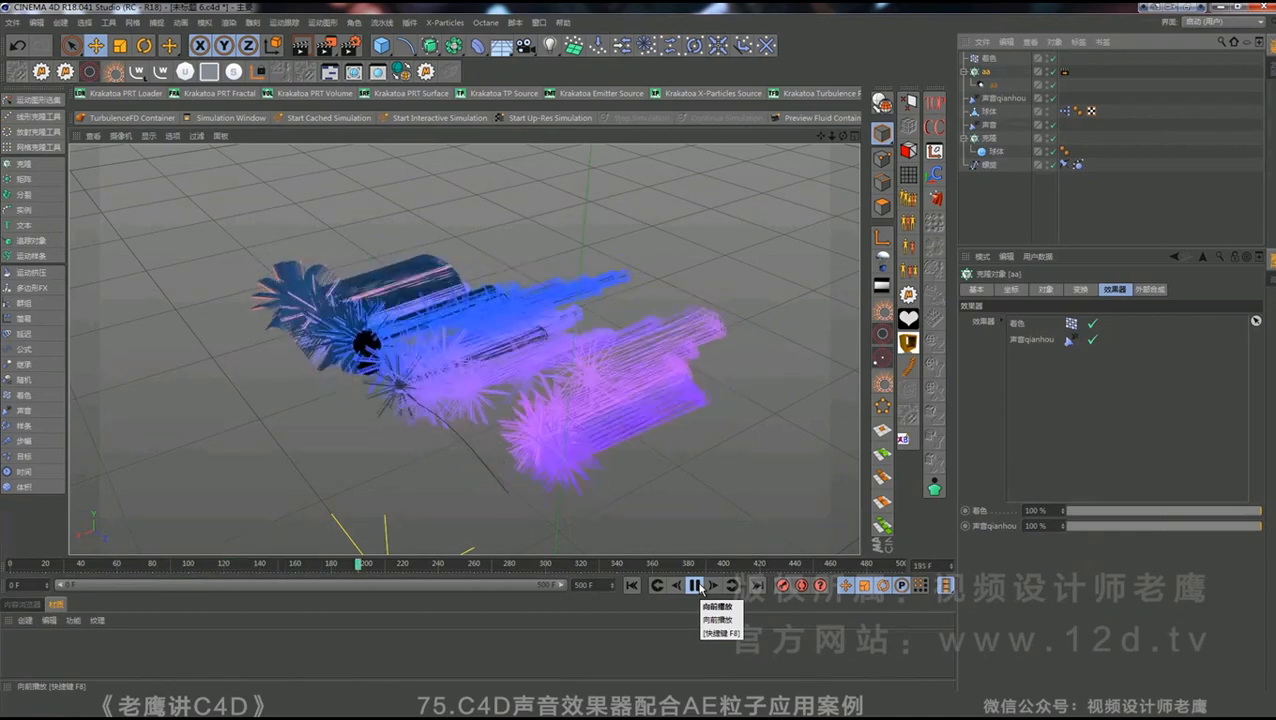
click(695, 585)
click(997, 188)
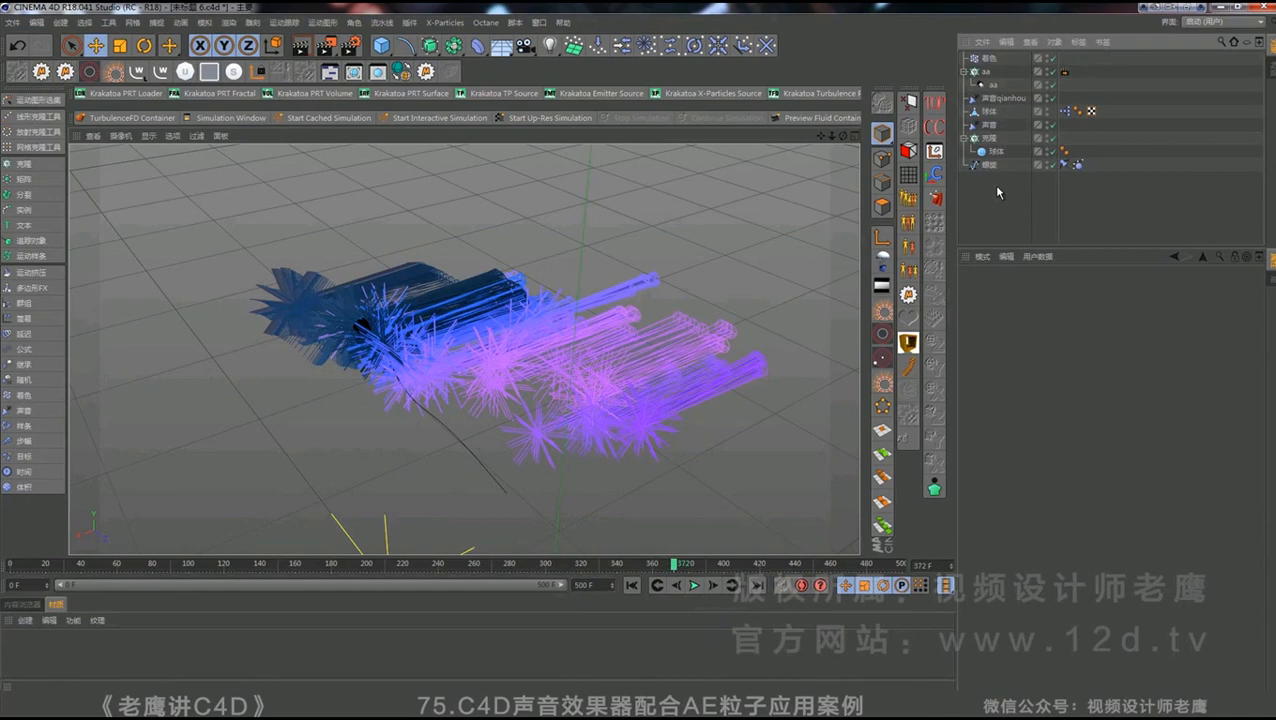
- Create a new project and add a helix (螺旋) spline
key(ctrl+n)
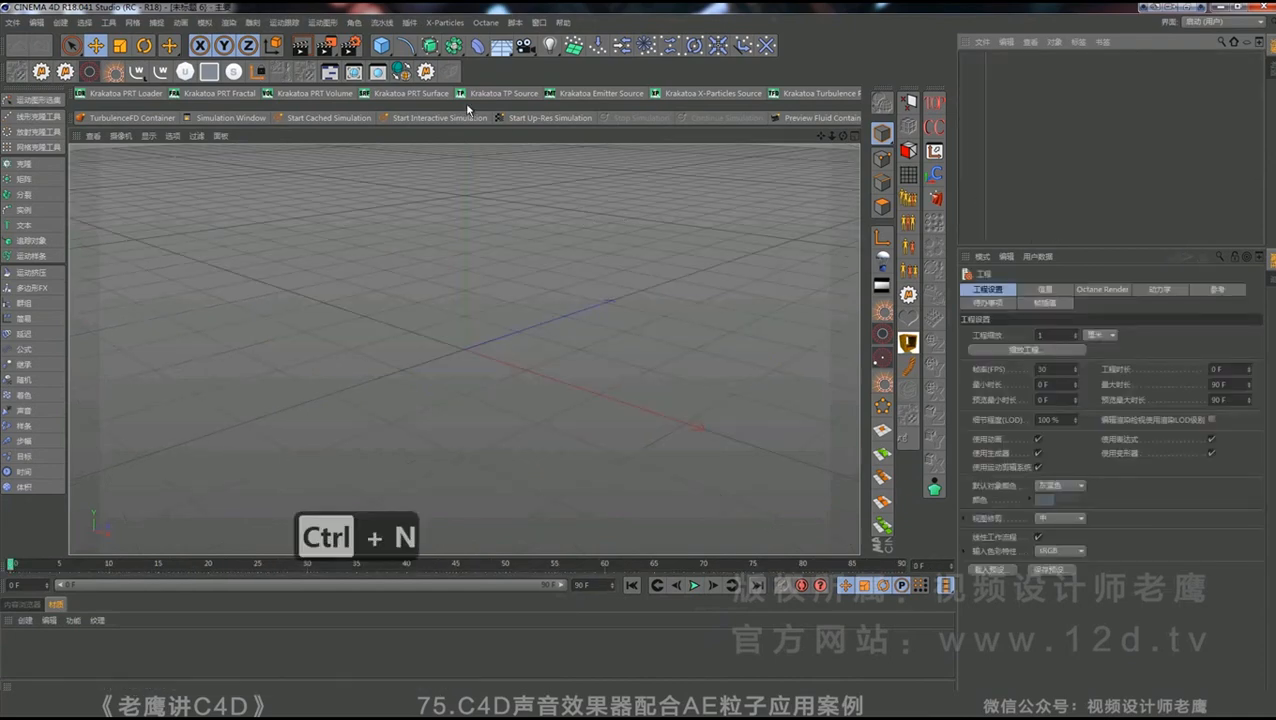
click(405, 45)
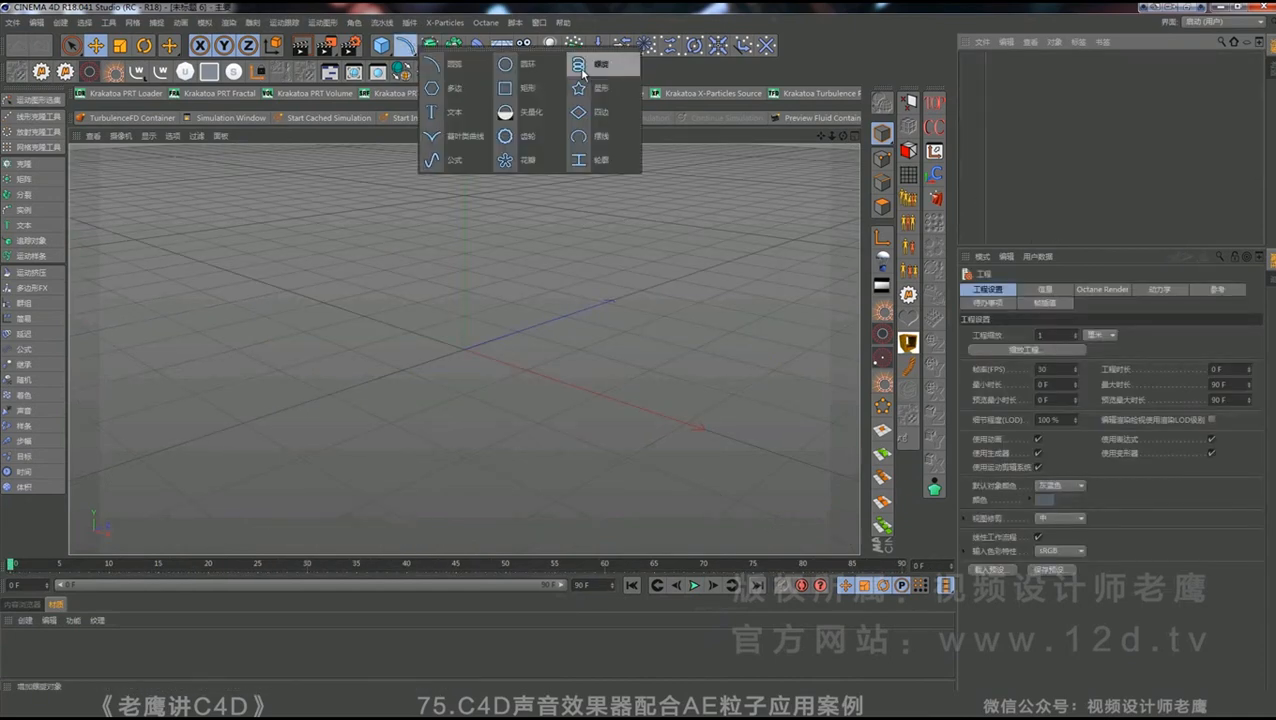
click(583, 70)
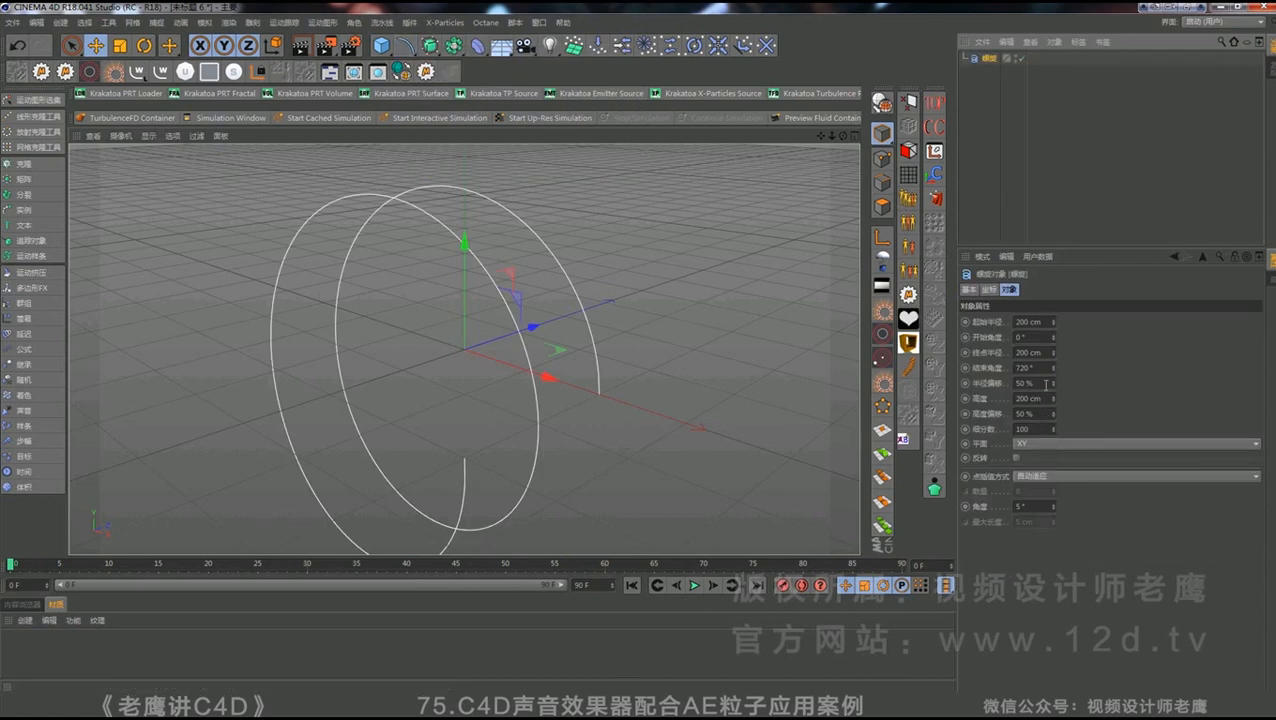
- Set the project frame rate to 25 FPS
key(ctrl+d)
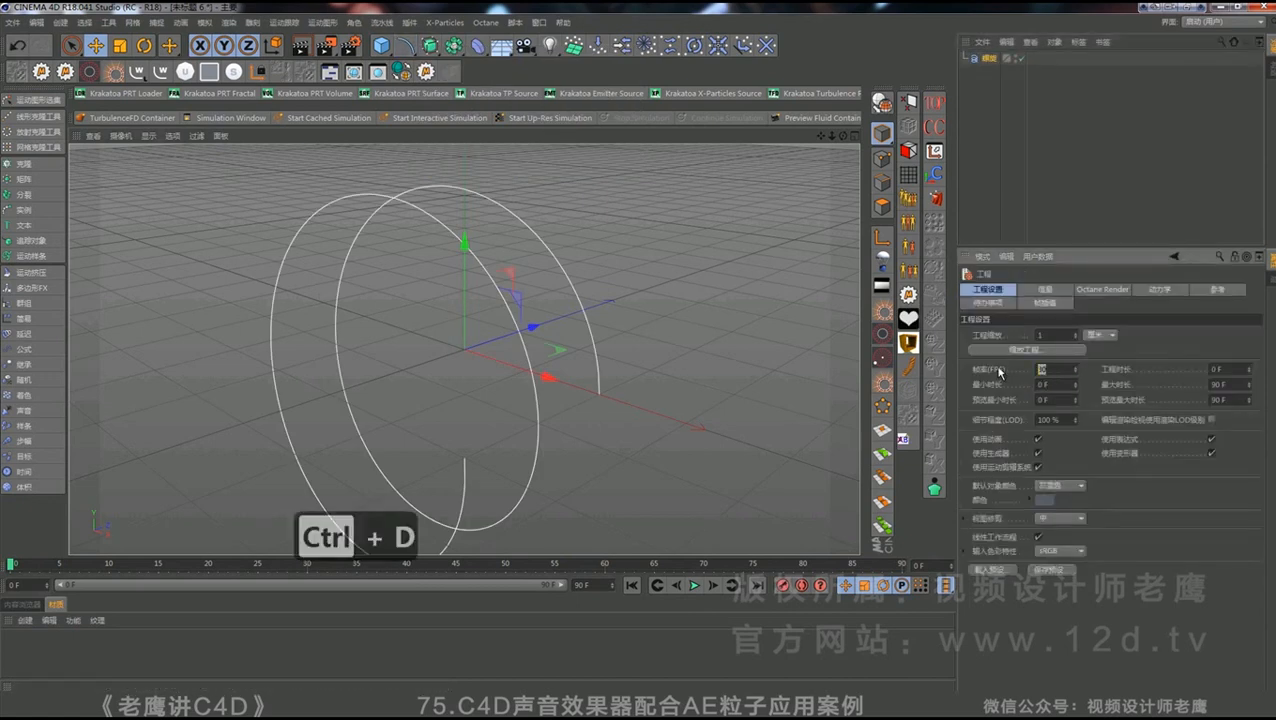
text(25)
key(Return)
click(1018, 213)
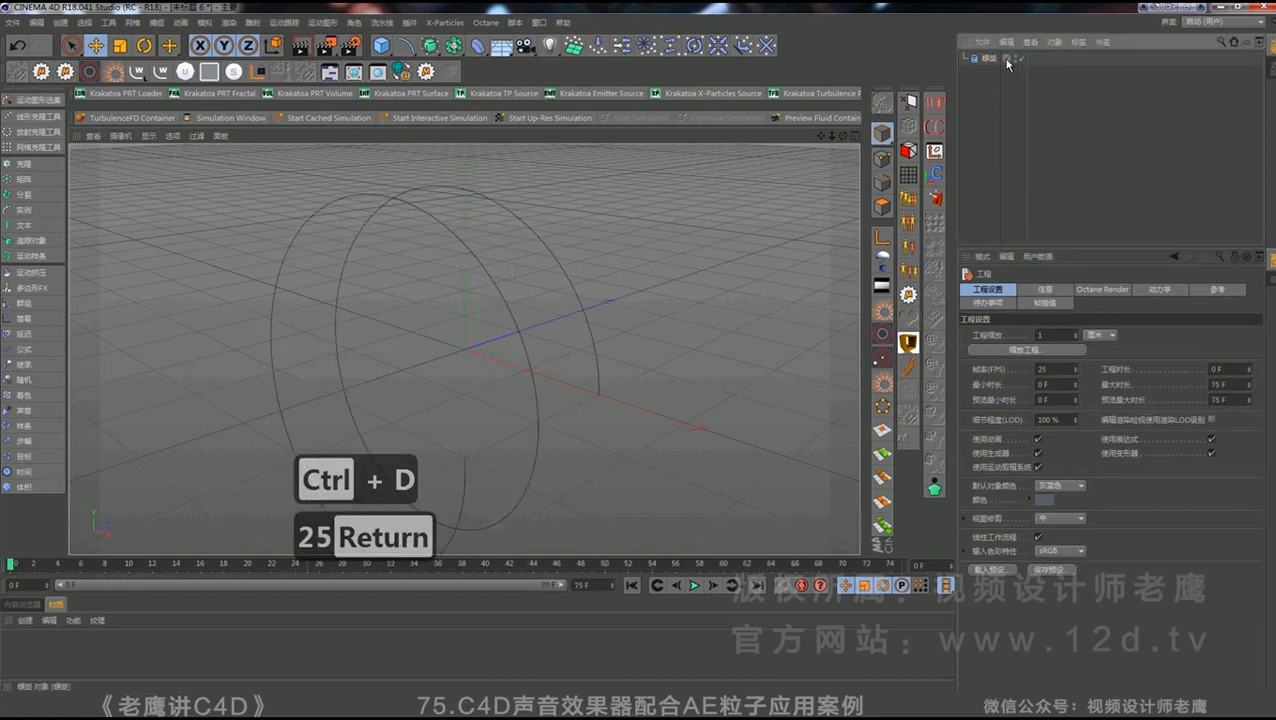
- Flatten the helix into a straight line by setting its start radius and end radius to 0 cm
click(988, 58)
double_click(1033, 353)
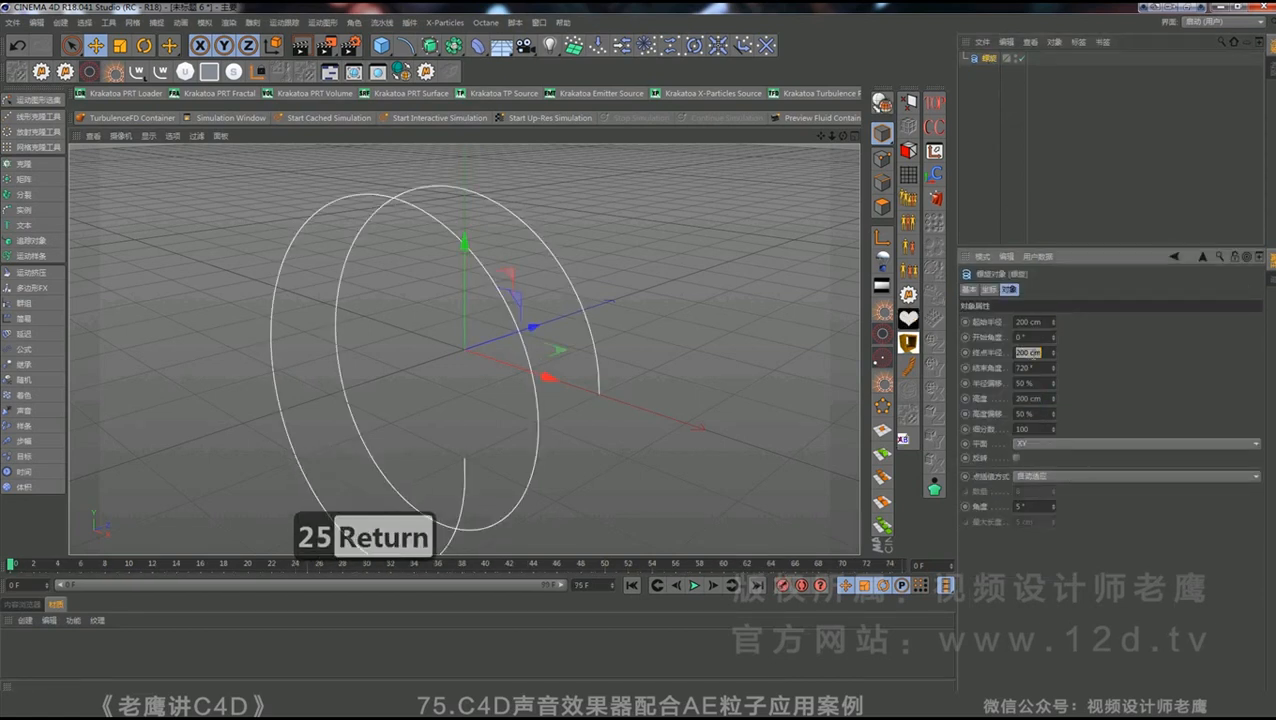
text(0)
double_click(1033, 322)
text(0)
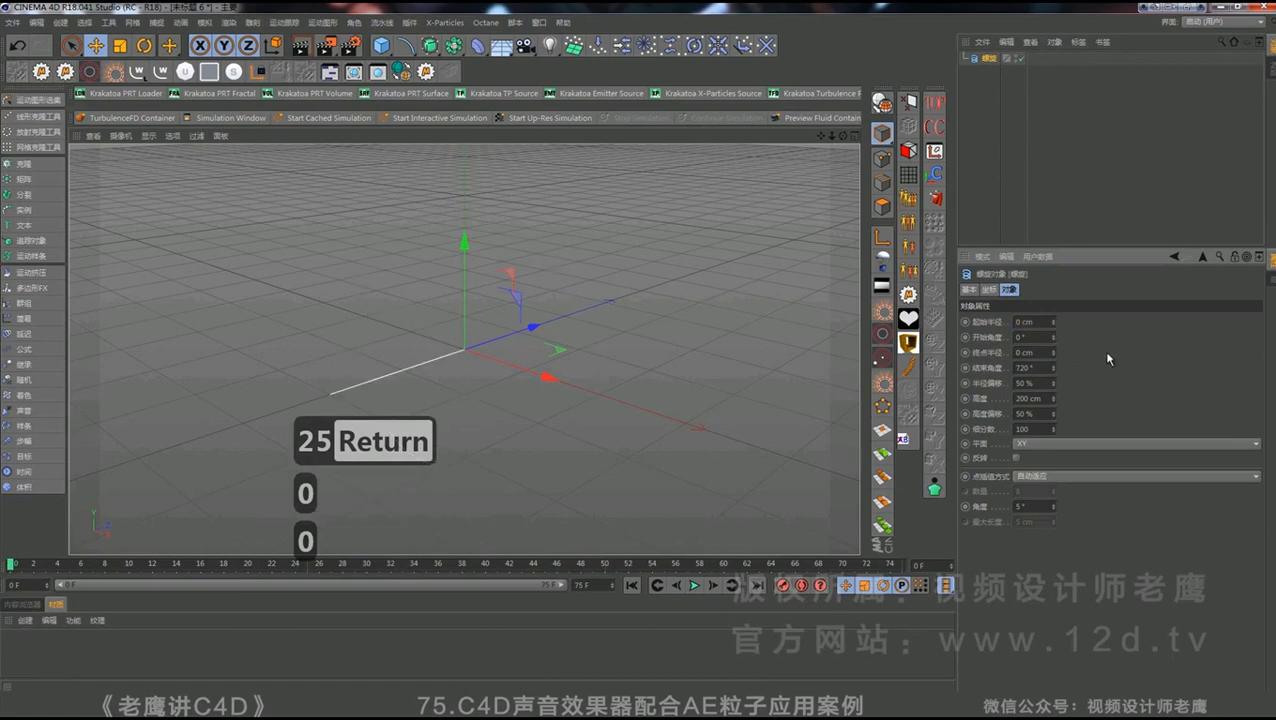
- Set the helix height to 400 cm and move it along Z until the line is centred on the world origin
alt+drag(657, 371, 452, 360)
scroll(452, 360, up, 1)
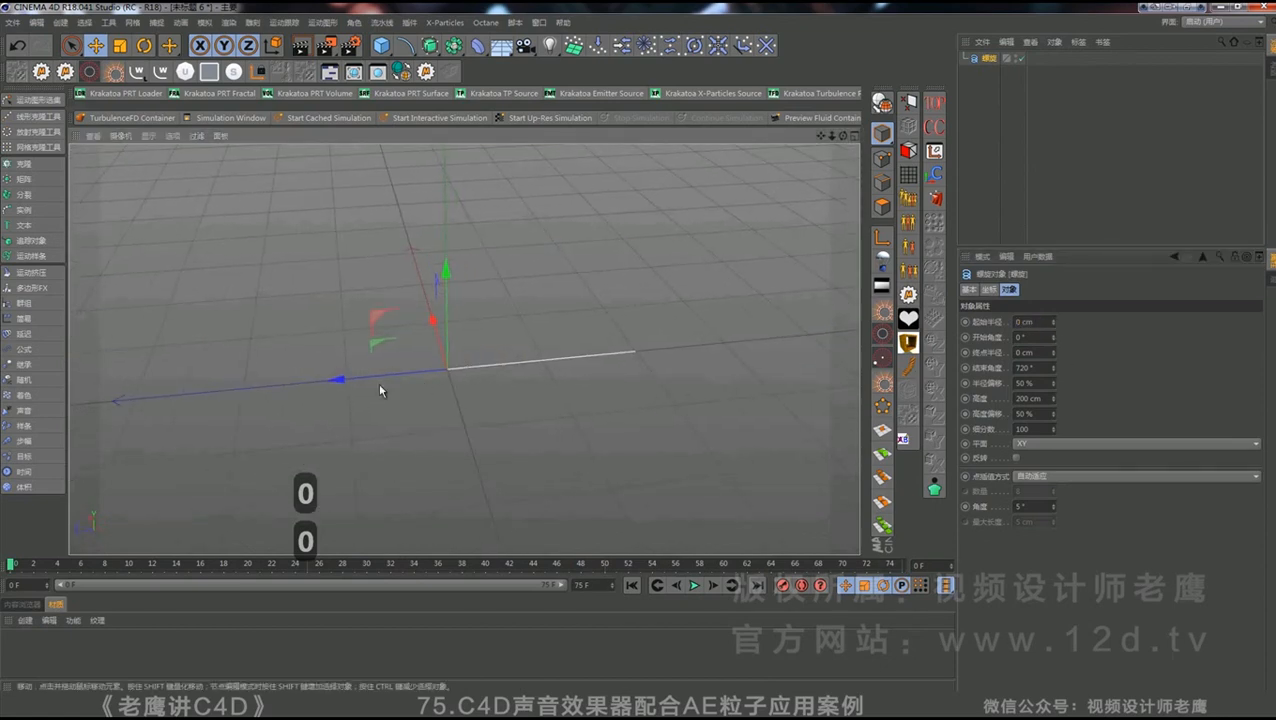
drag(334, 380, 145, 396)
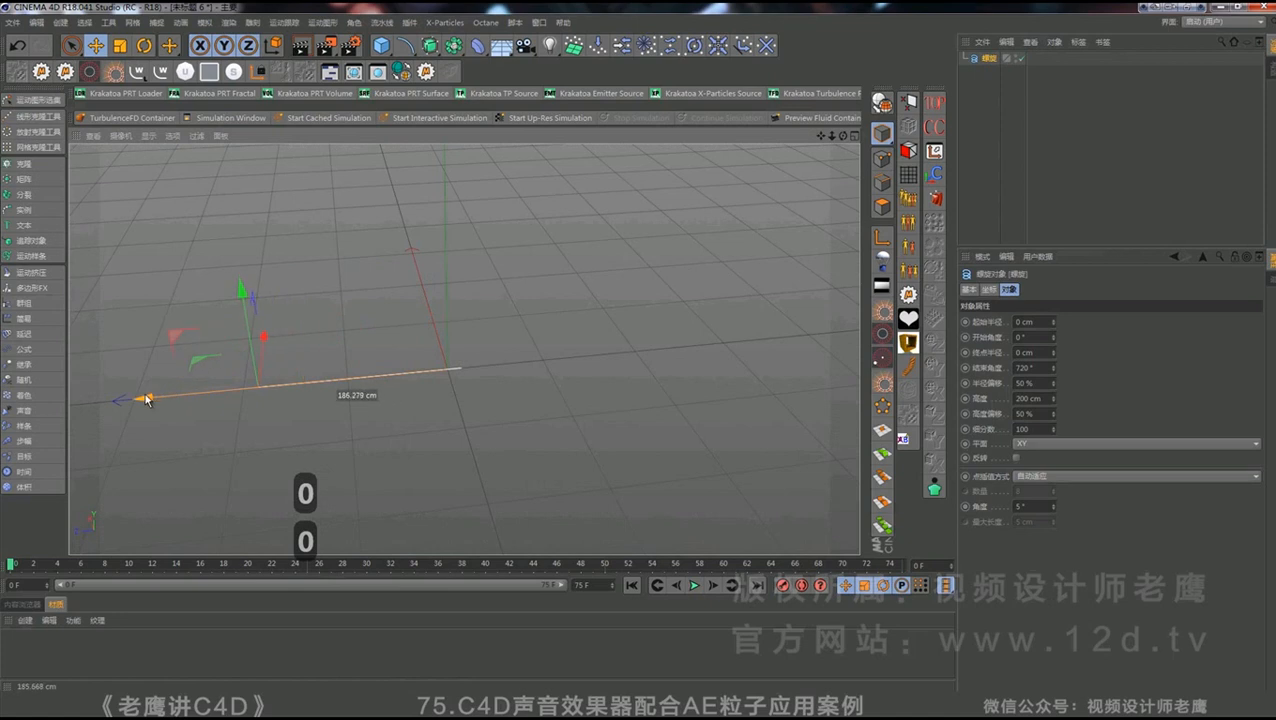
double_click(1036, 398)
text(400)
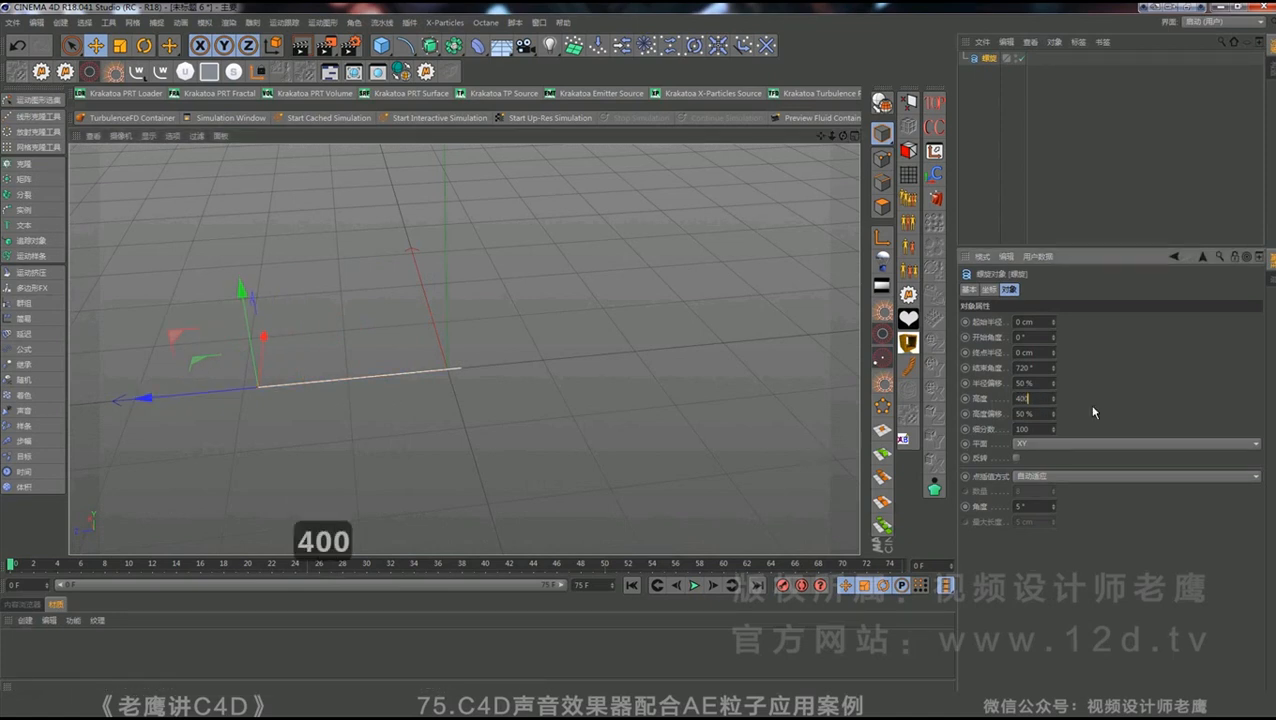
key(Return)
drag(146, 399, 426, 400)
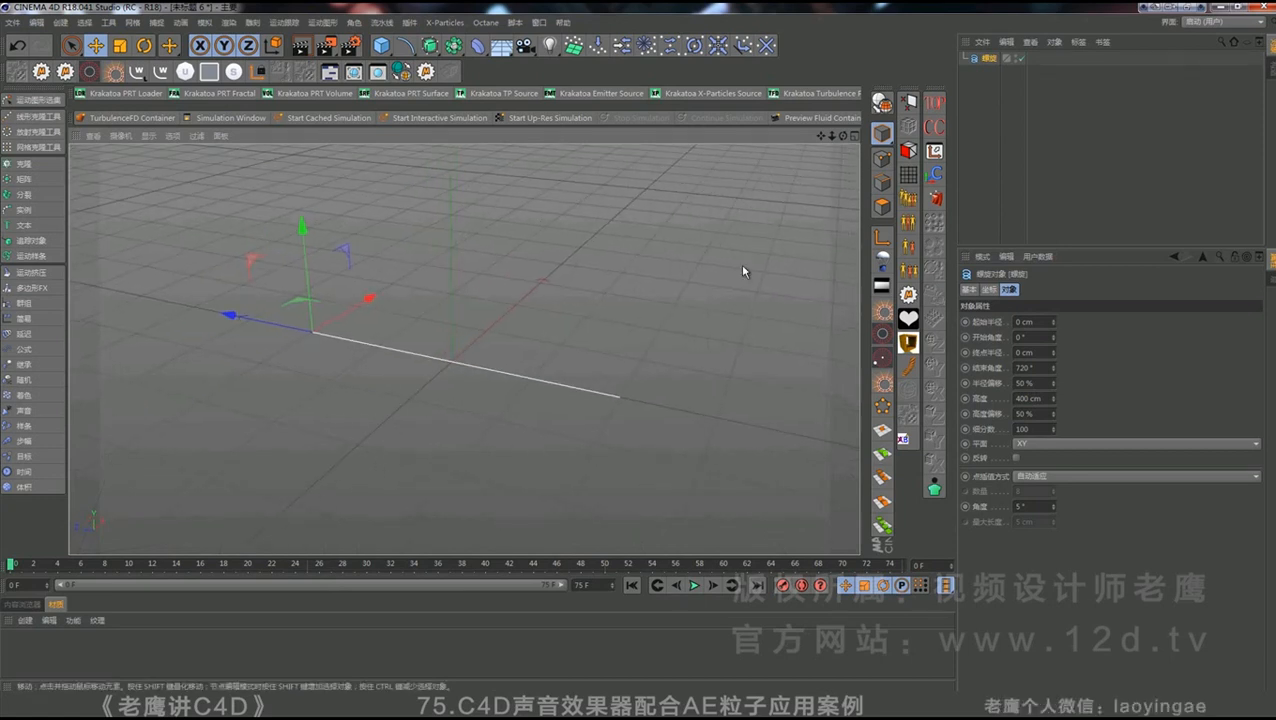
- Convert the helix to an editable spline, inspect its points, and return to model mode
key(c)
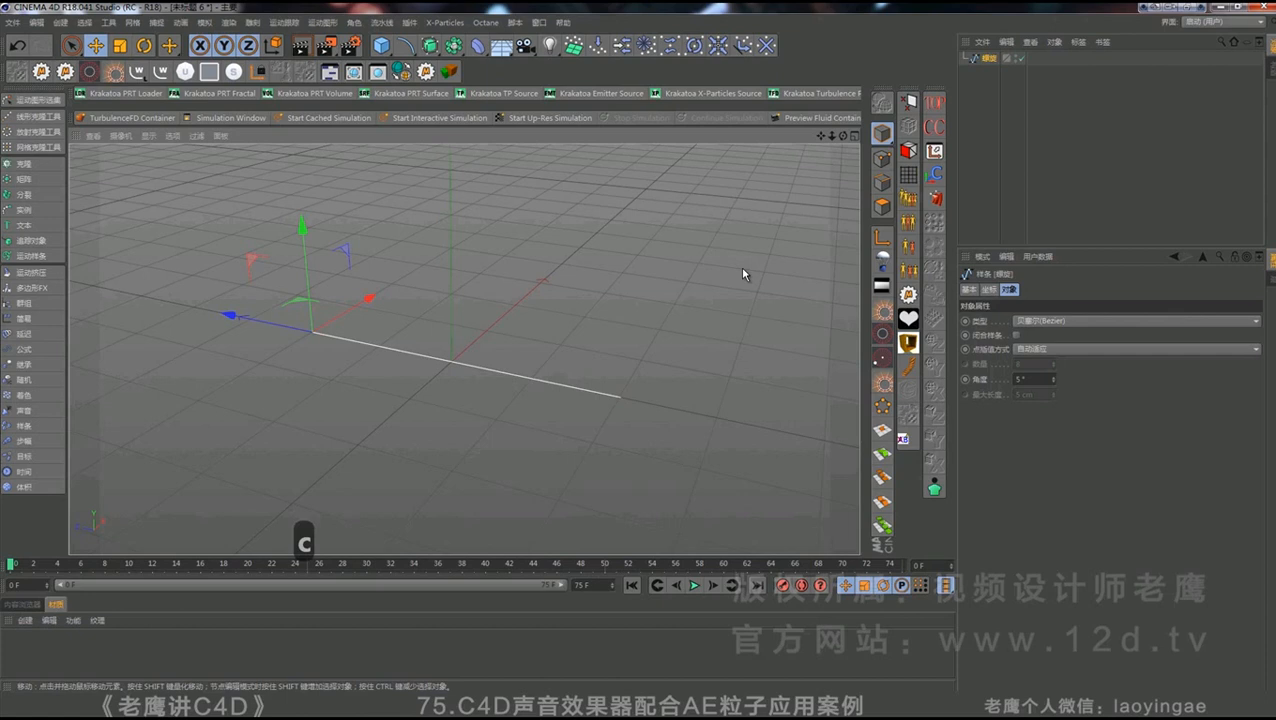
click(882, 158)
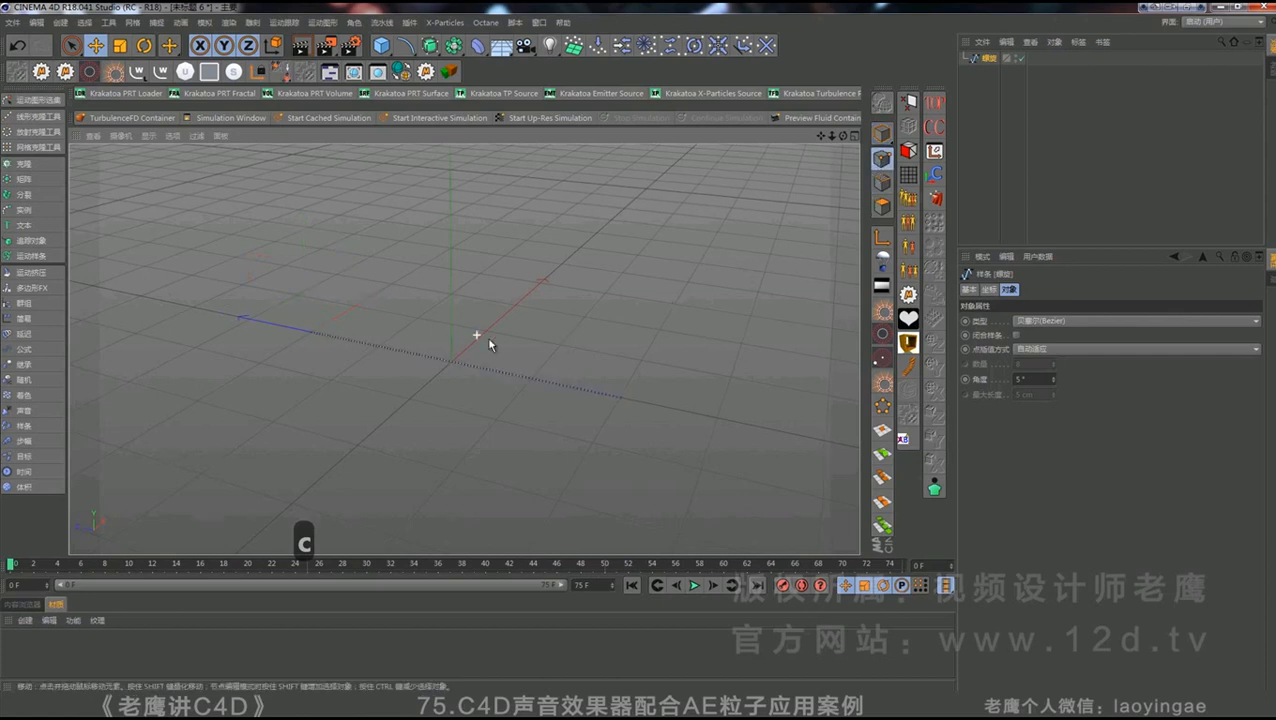
mouse_move(489, 339)
alt+right_down()
mouse_move(588, 340)
mouse_move(559, 347)
alt+right_up()
alt+drag(469, 386, 494, 388)
click(882, 133)
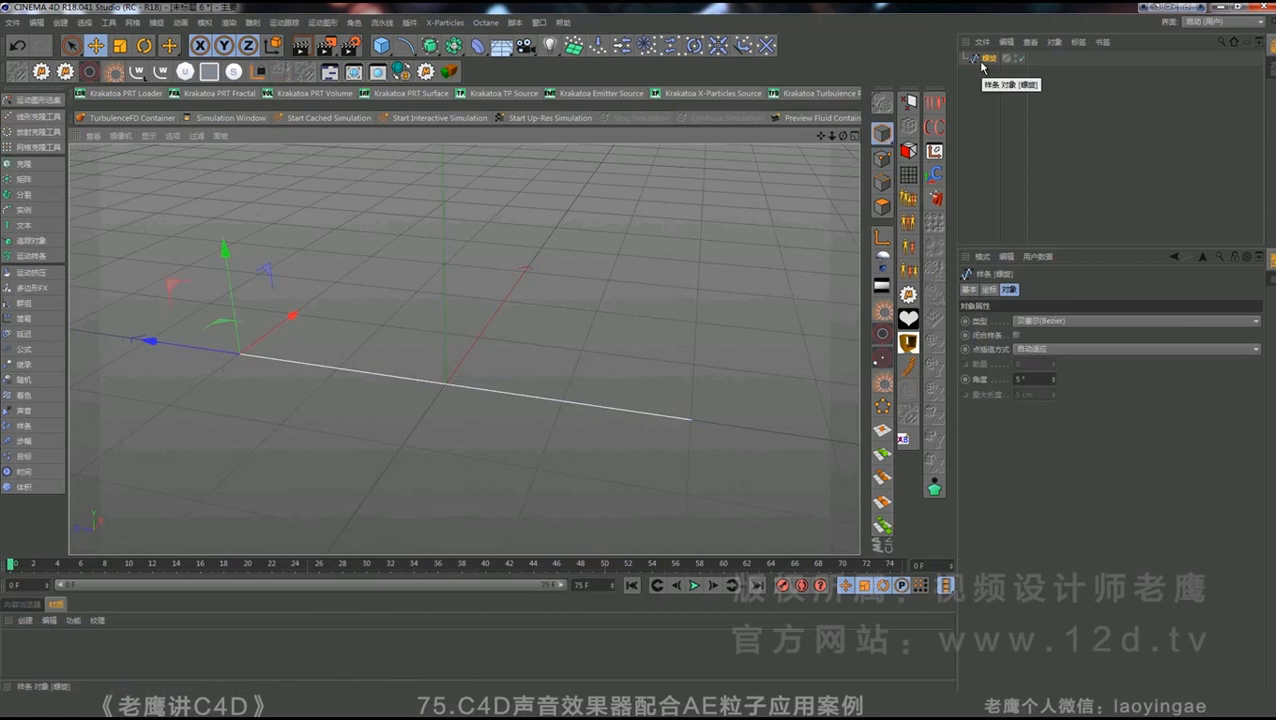
- Add a spline dynamics (样条动力学) tag to the spline, play the simulation briefly and rewind to the first frame
right_click(978, 60)
mouse_move(1020, 205)
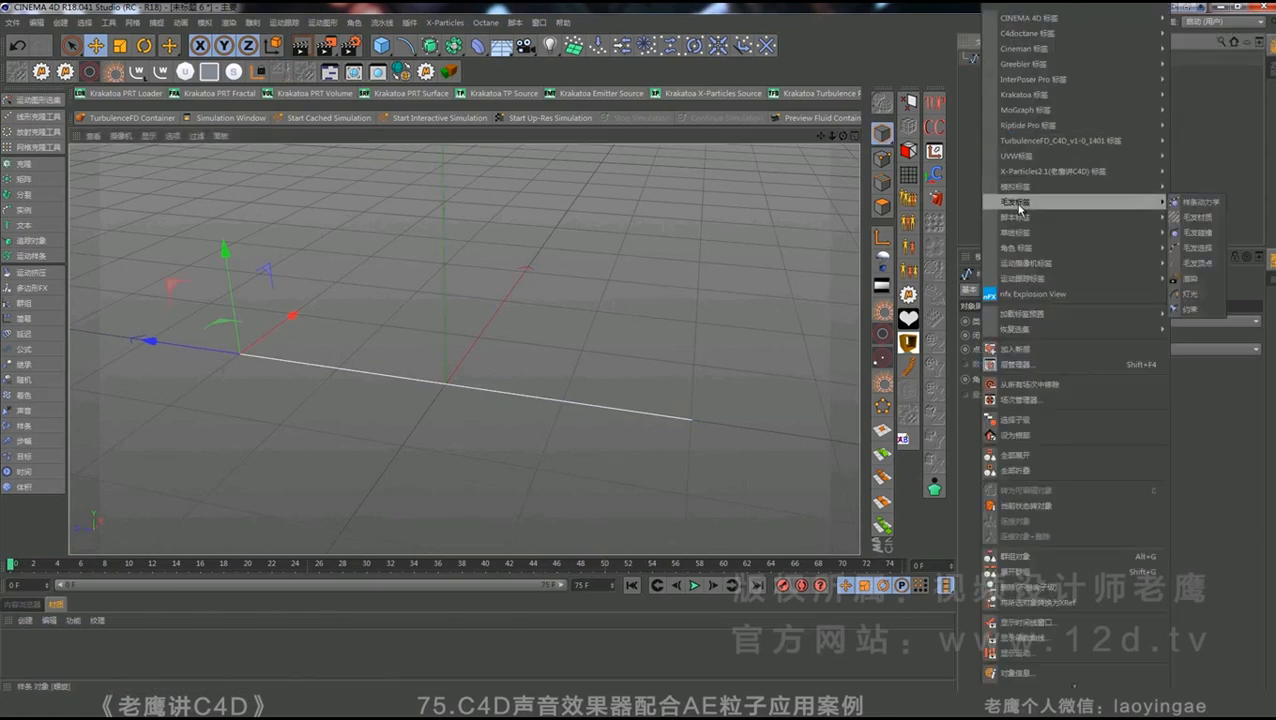
click(1198, 202)
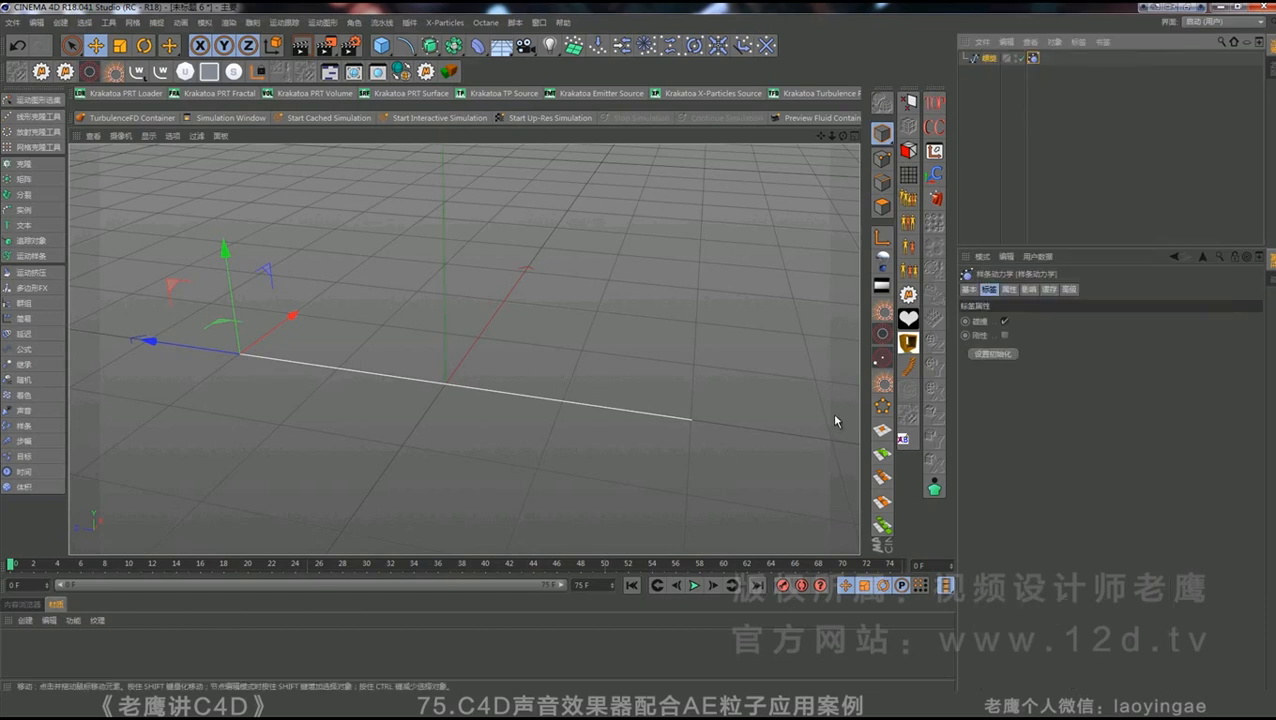
click(695, 585)
click(697, 585)
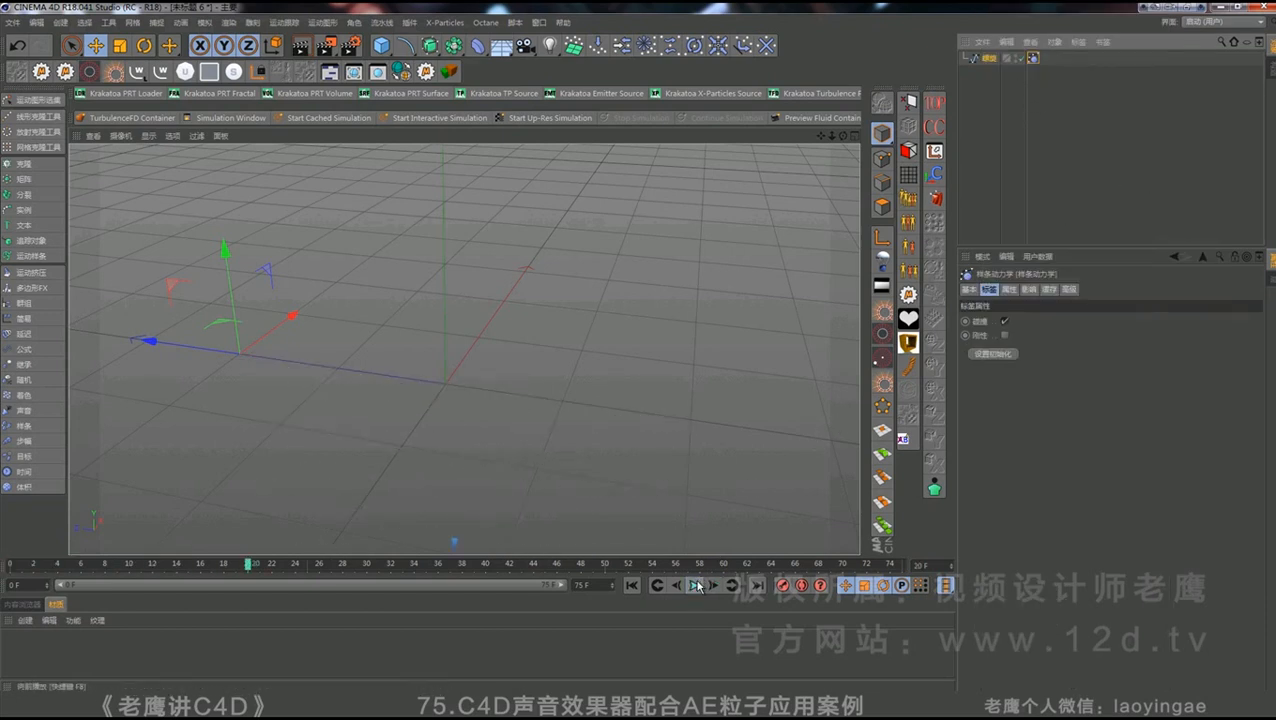
click(632, 585)
- Set the project end to frame 600 and extend the preview range over the full timeline
click(586, 585)
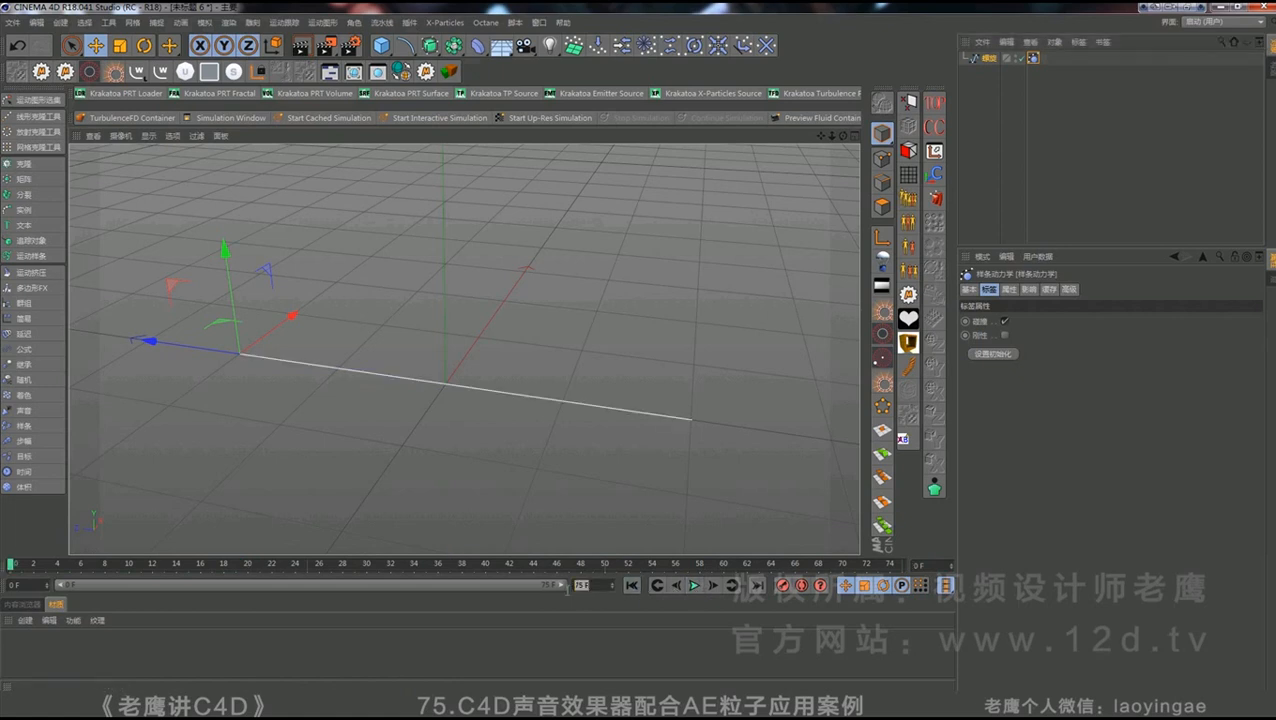
text(600)
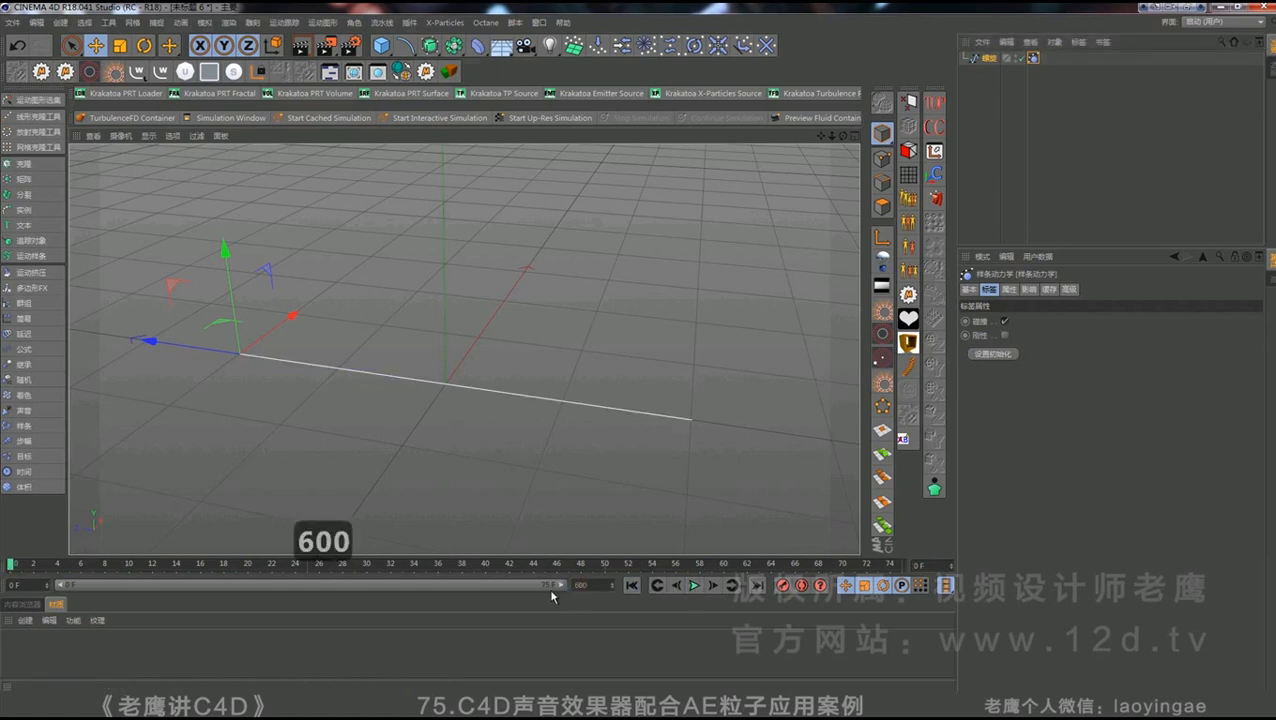
key(Return)
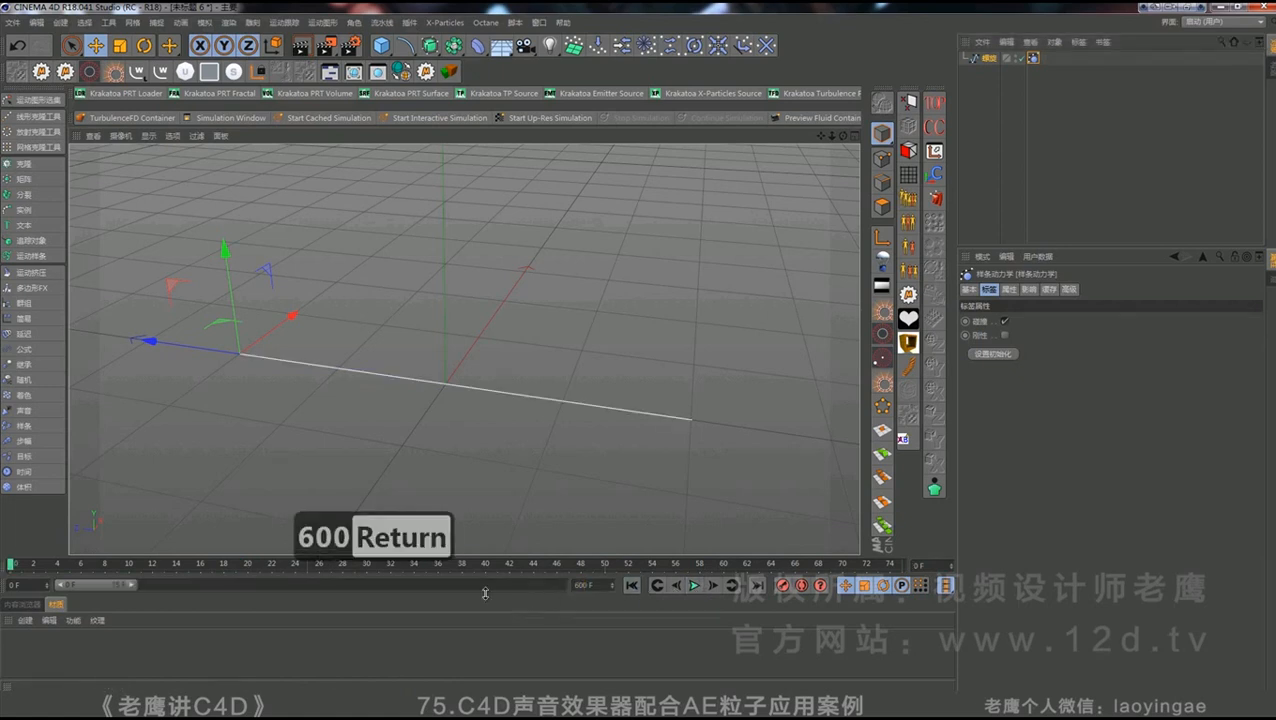
double_click(137, 581)
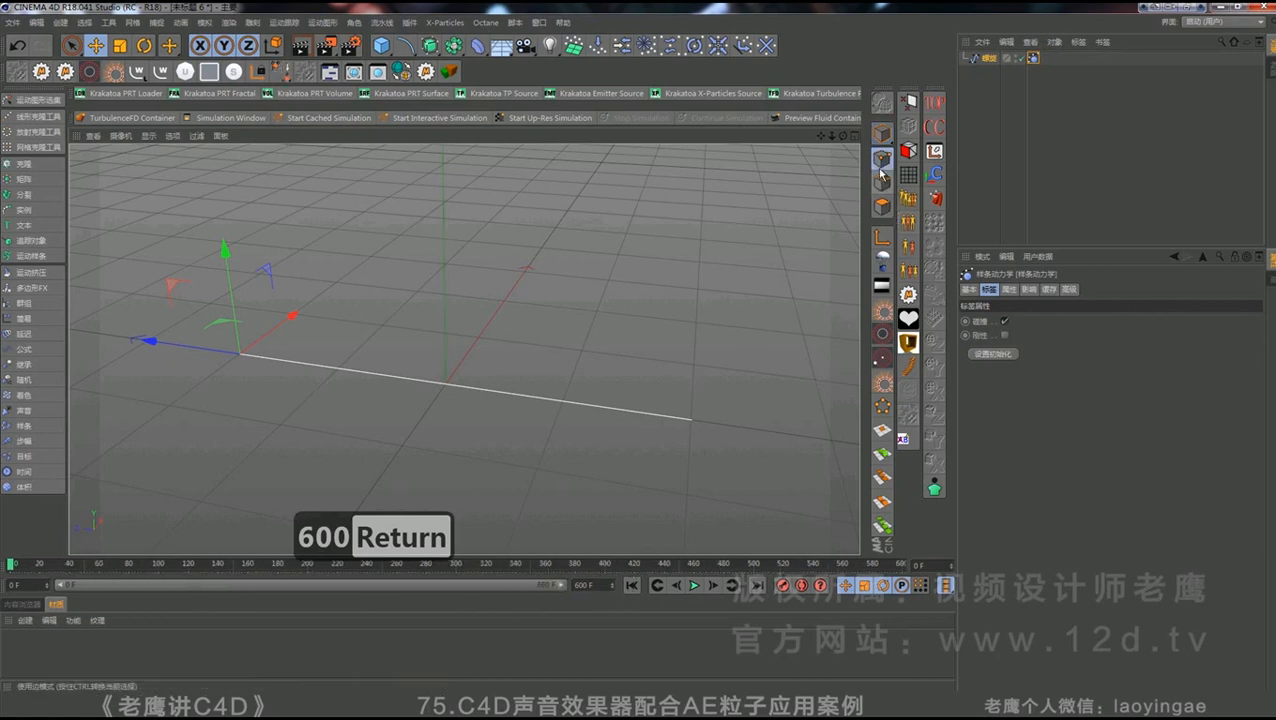
- Fix the spline's middle point in the dynamics tag's properties, play the simulation and rewind to the first frame
click(436, 399)
click(445, 385)
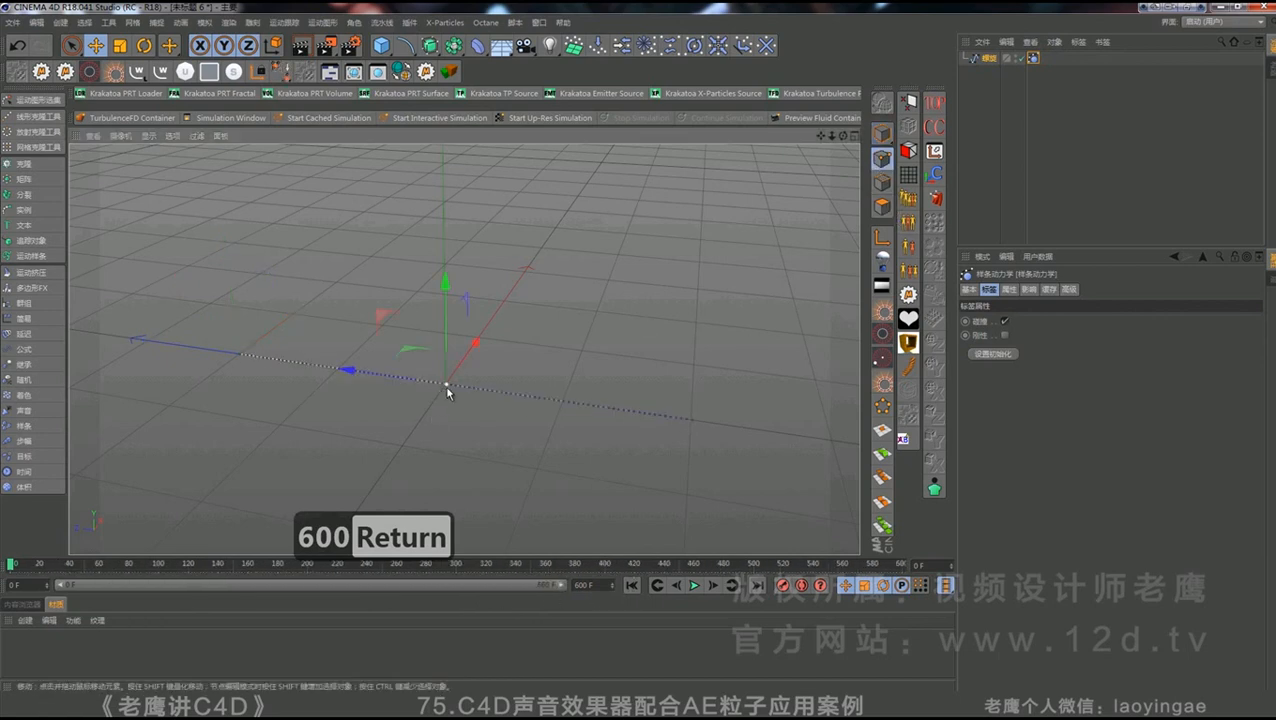
click(1009, 289)
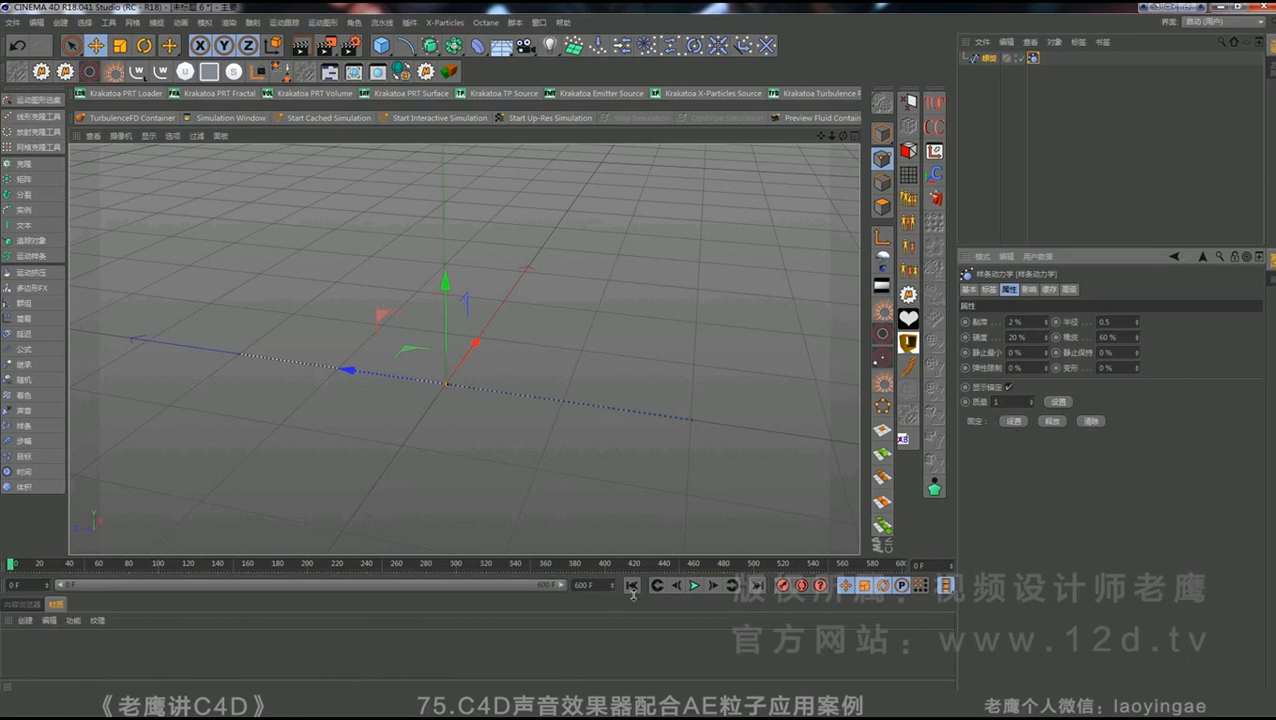
click(695, 586)
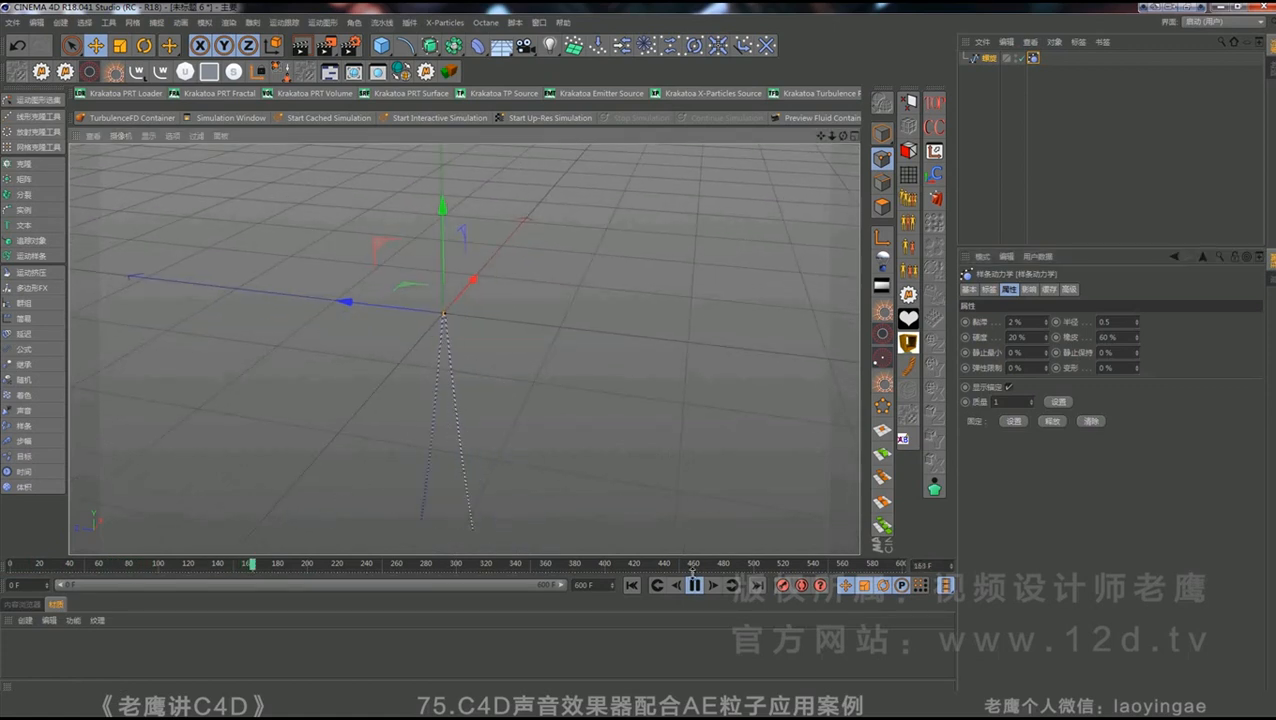
click(695, 585)
click(632, 585)
- Show the dynamics tag's force settings and replay the hanging spline simulation with gravity still active
click(1029, 289)
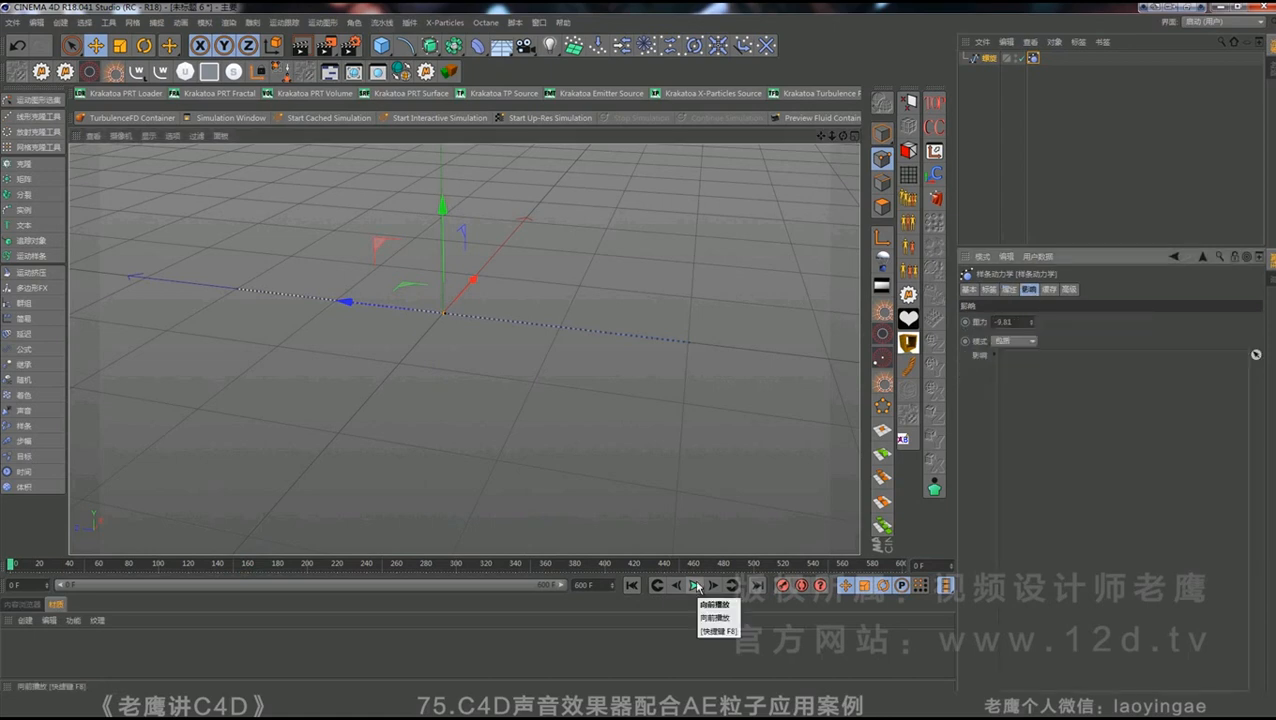
click(695, 585)
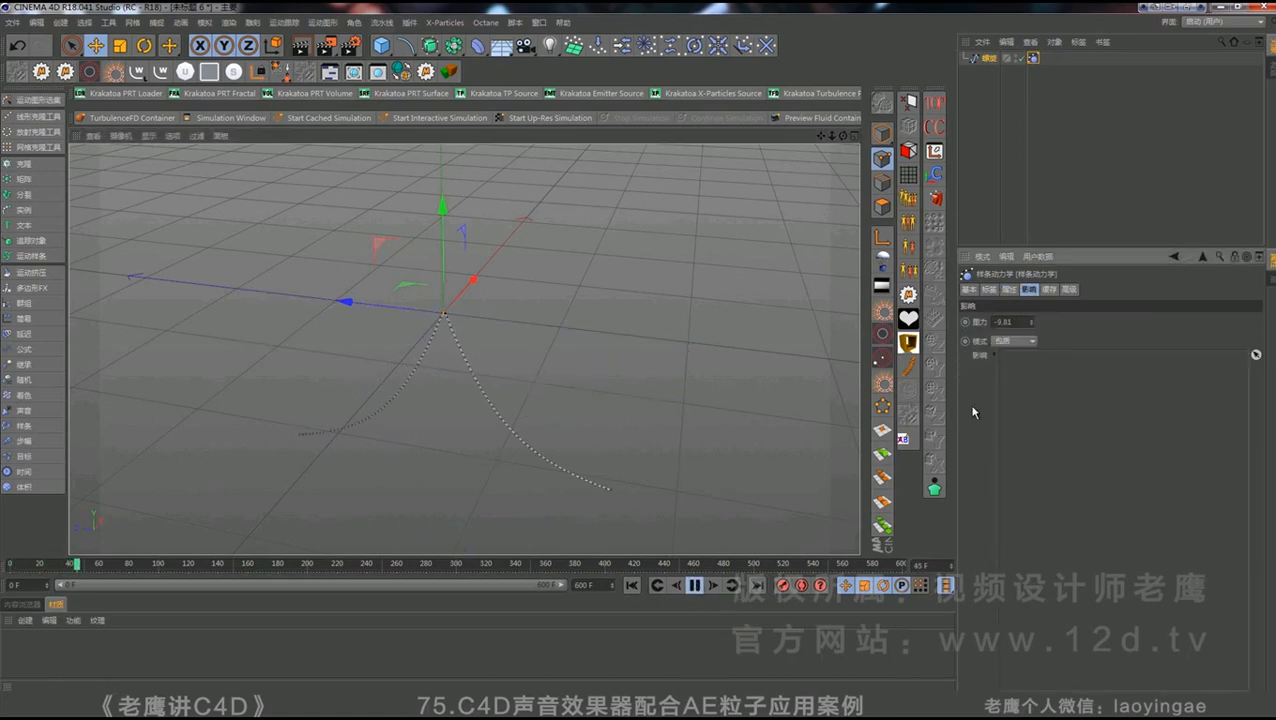
click(695, 585)
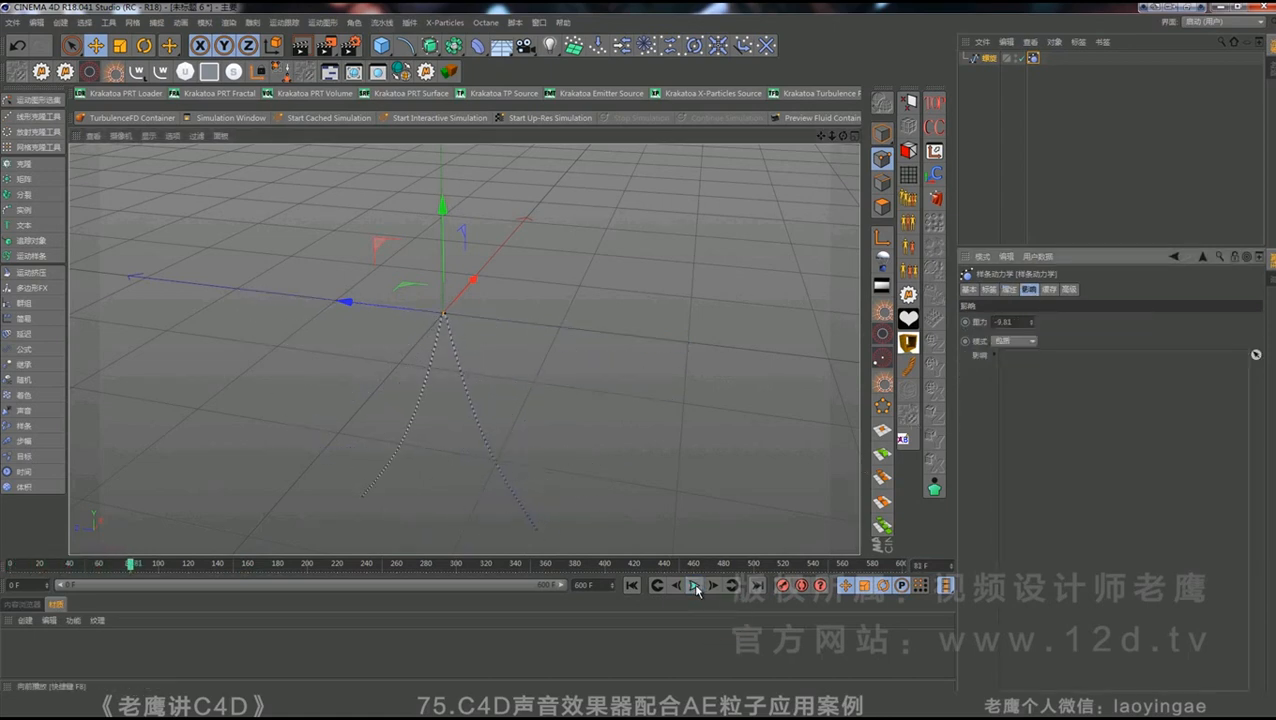
click(632, 585)
- Set the spline dynamics gravity to 0, play the simulation briefly and rewind to the first frame
click(1020, 322)
text(0)
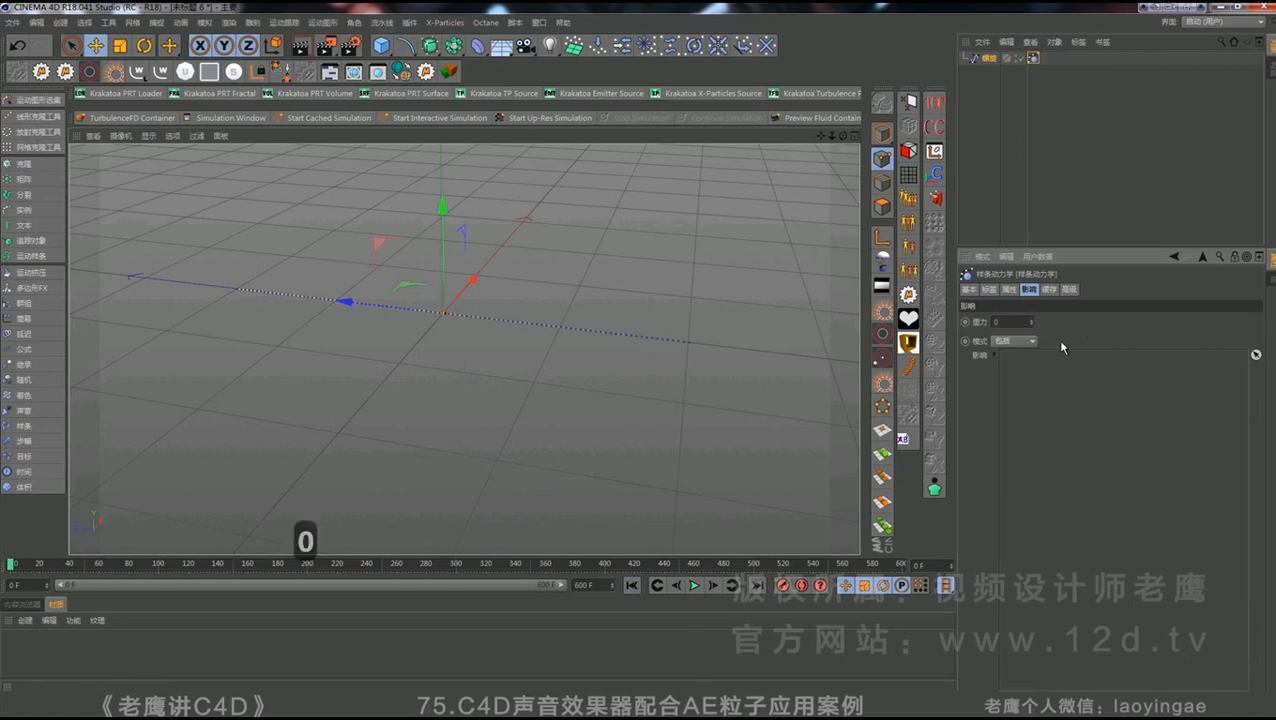
click(695, 585)
click(695, 585)
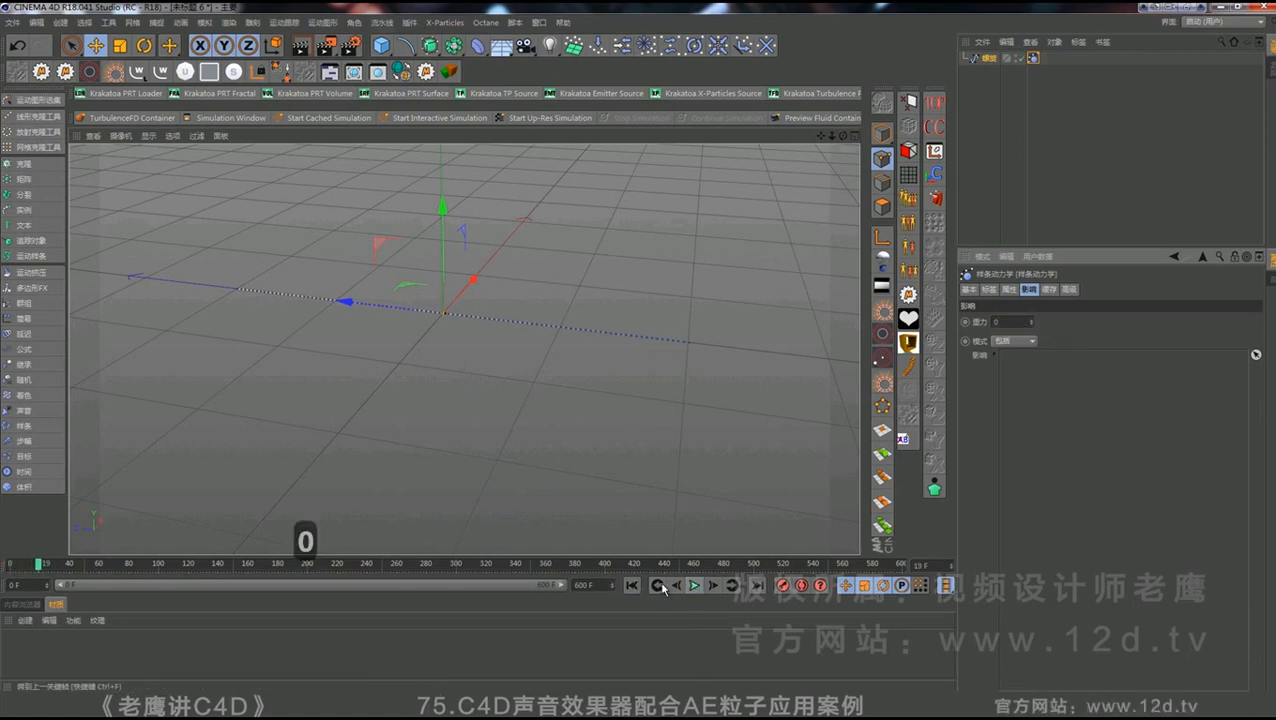
click(632, 585)
- Clear the fixed points in the spline dynamics tag's properties
click(1009, 289)
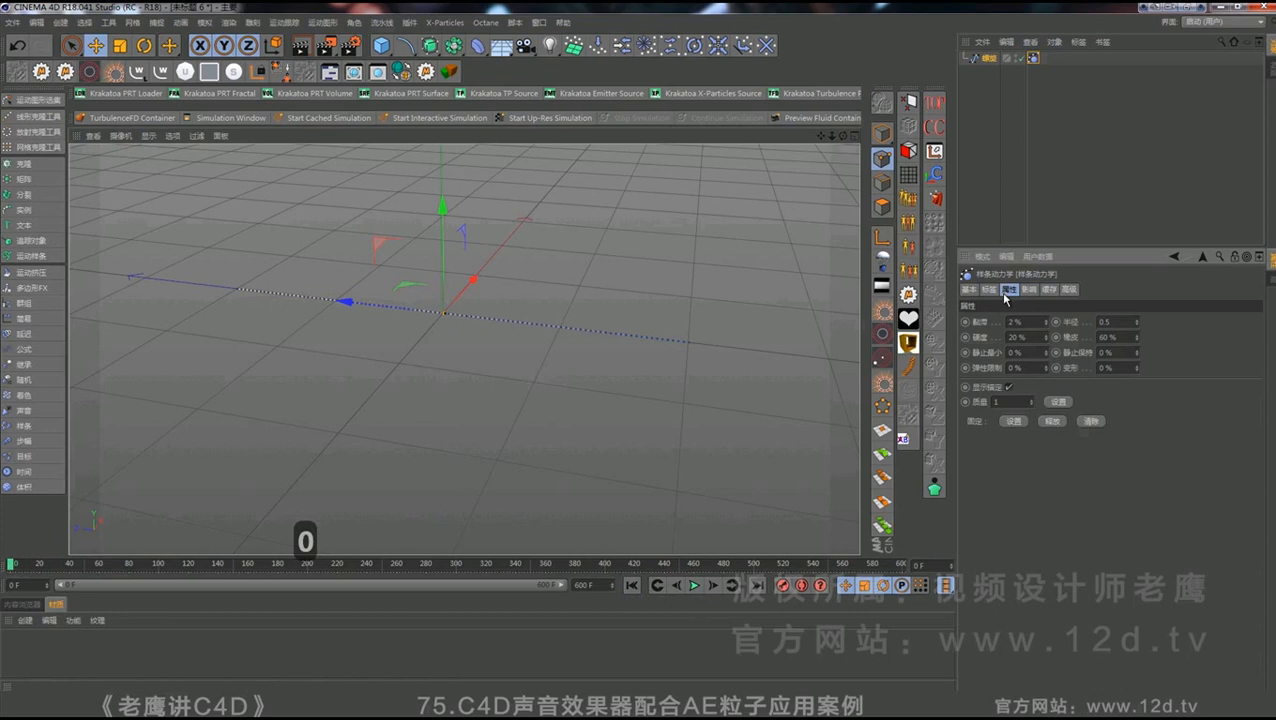
click(1090, 421)
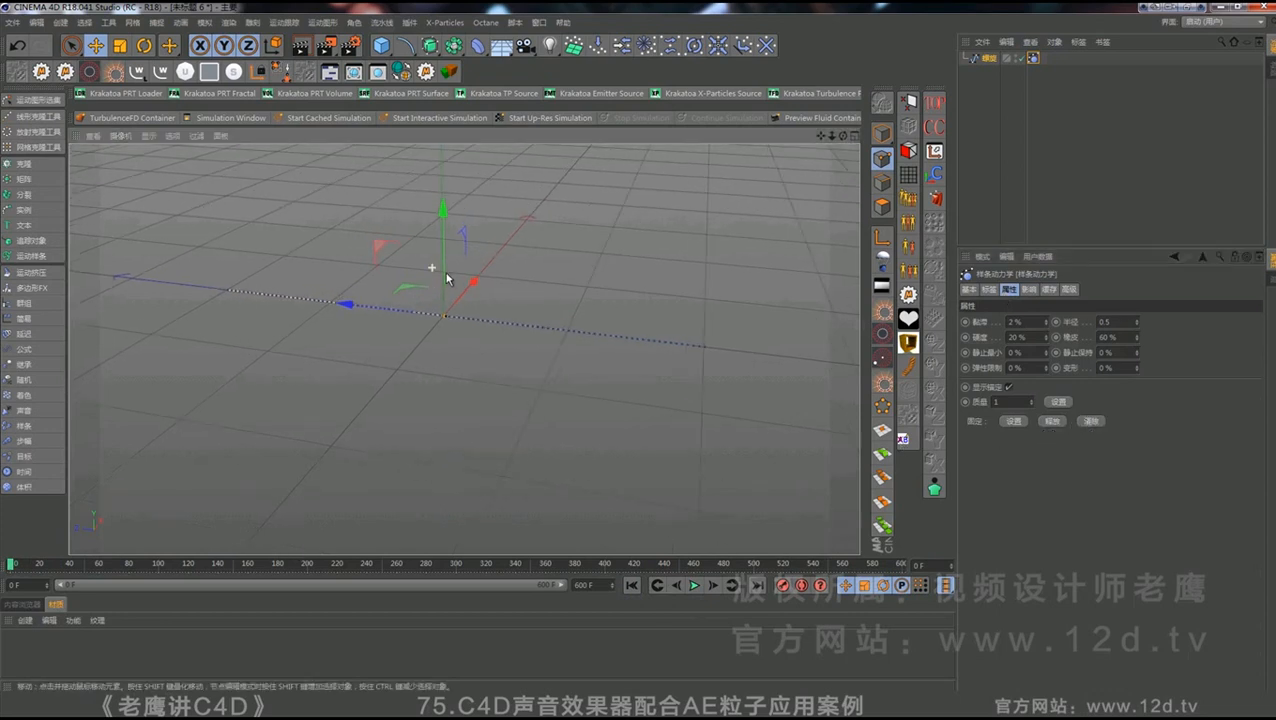
alt+right_drag(447, 279, 589, 262)
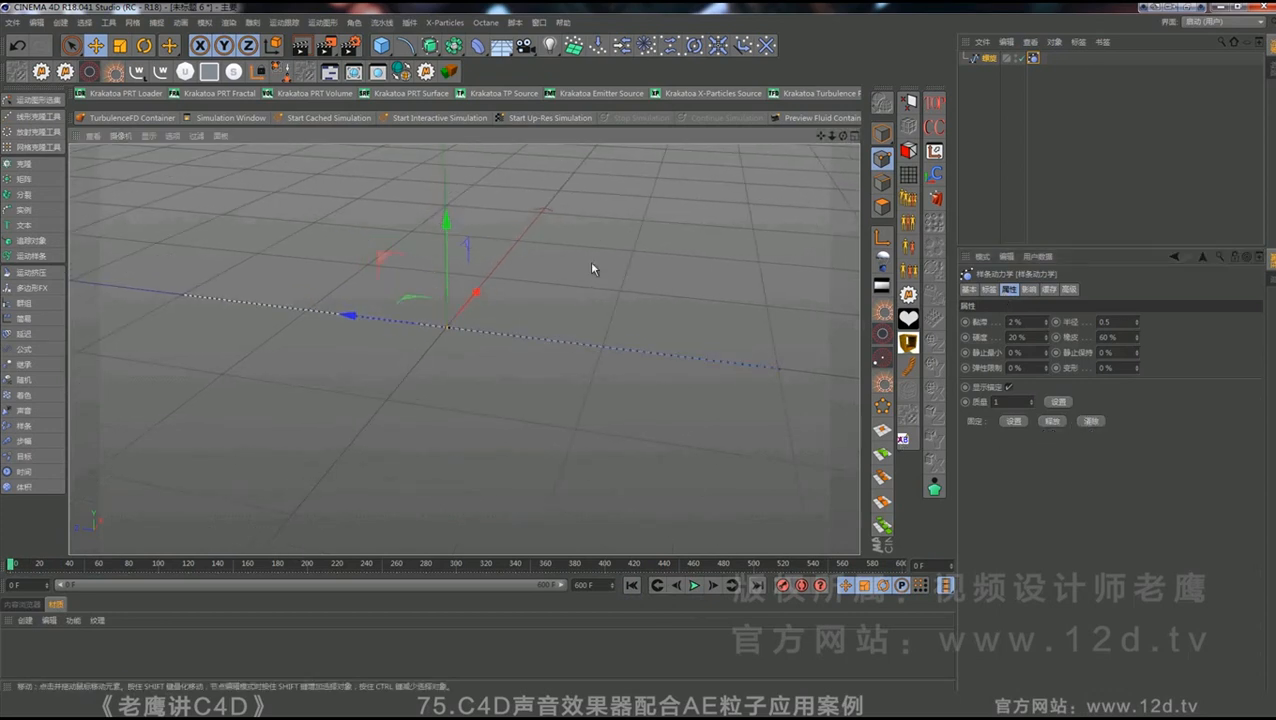
- Review the hair tags available for the spline, including the constraint (约束) tag
right_click(993, 60)
mouse_move(1058, 248)
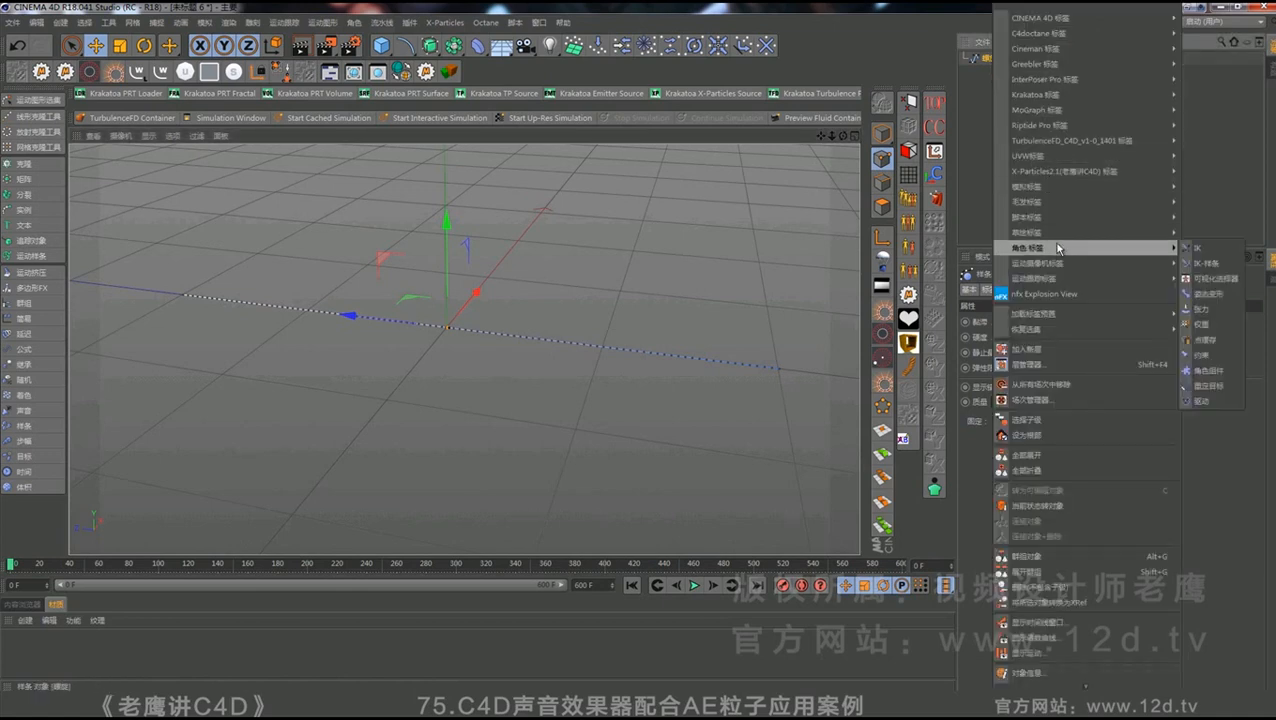
mouse_move(1076, 210)
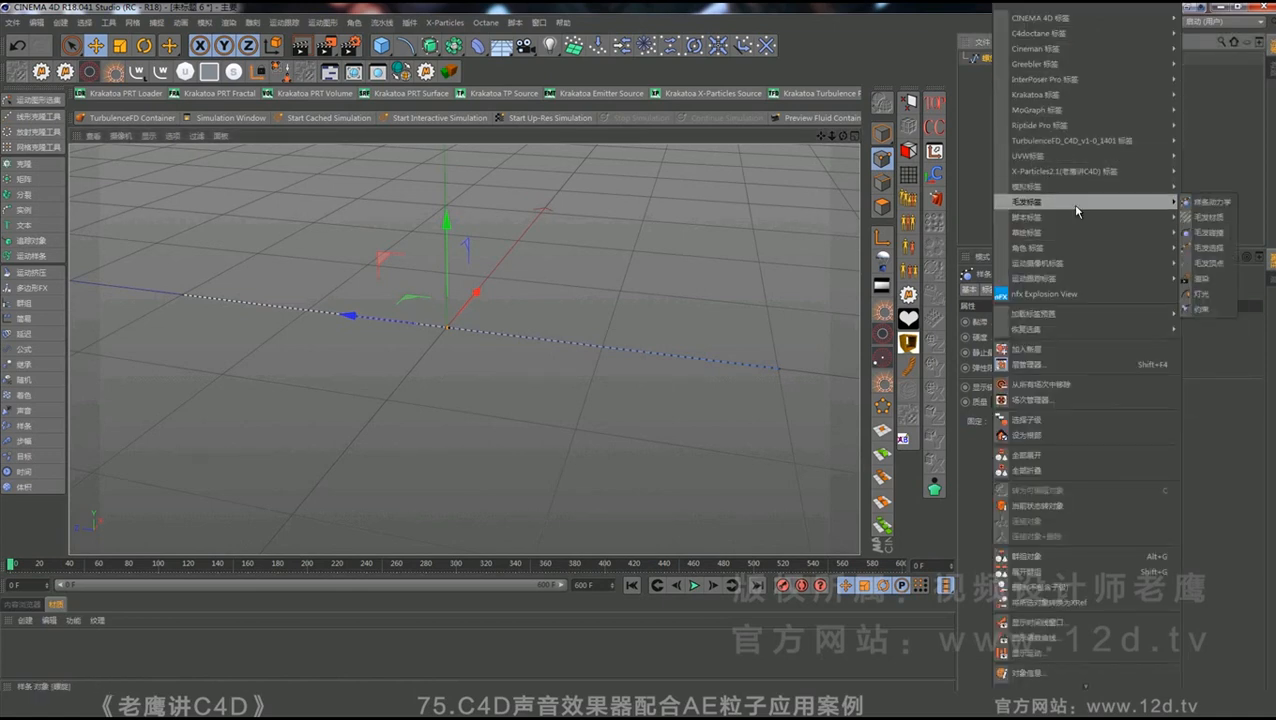
click(1210, 310)
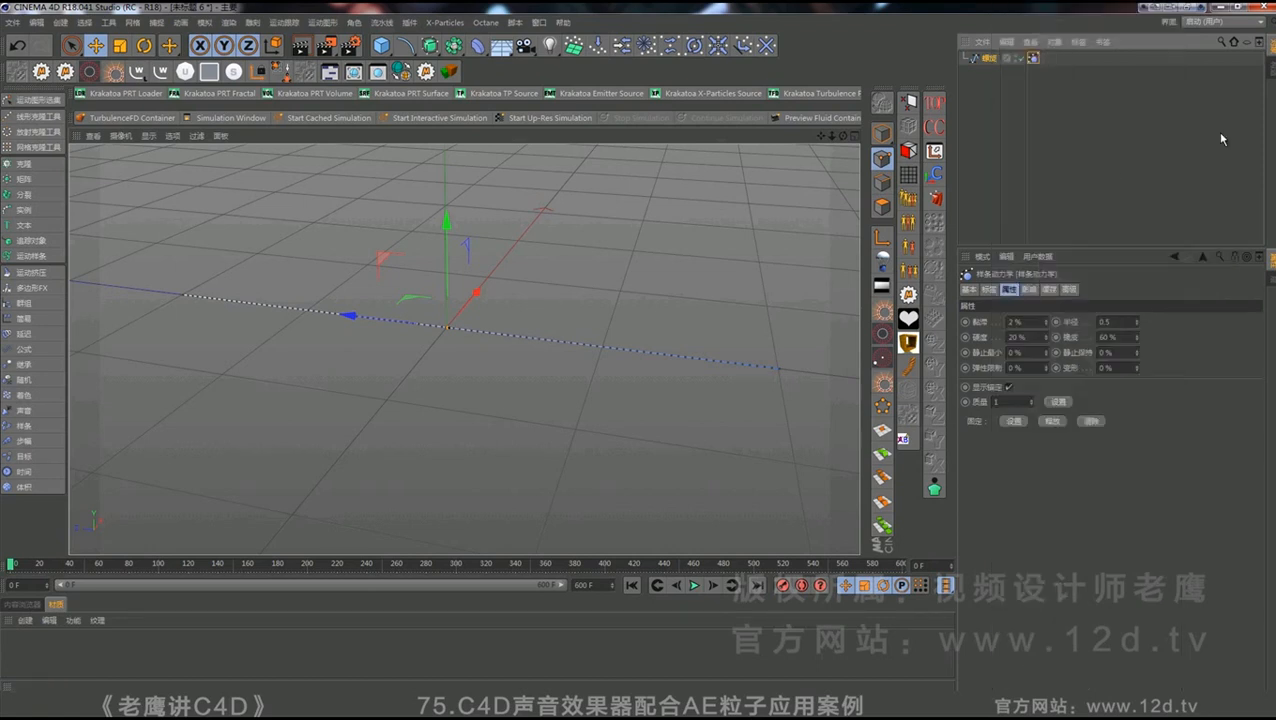
- Add a sphere, scale it down to about 6%, and make it editable
click(381, 45)
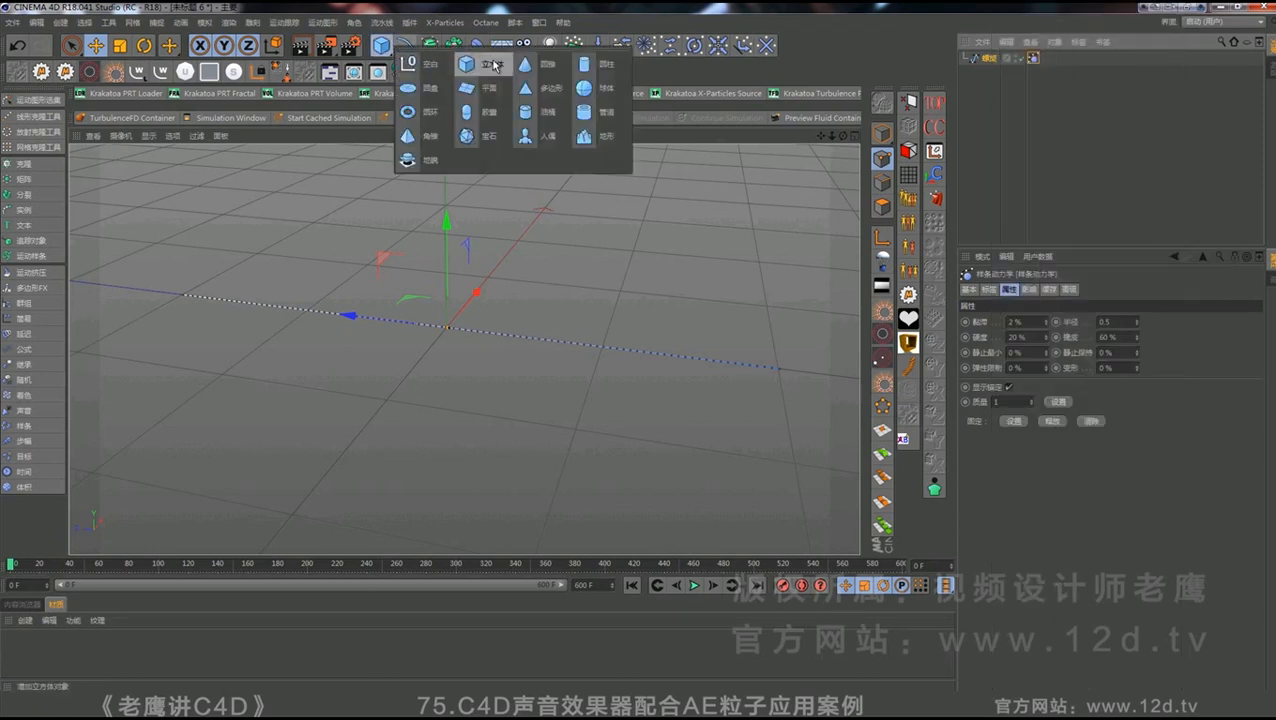
click(590, 88)
key(t)
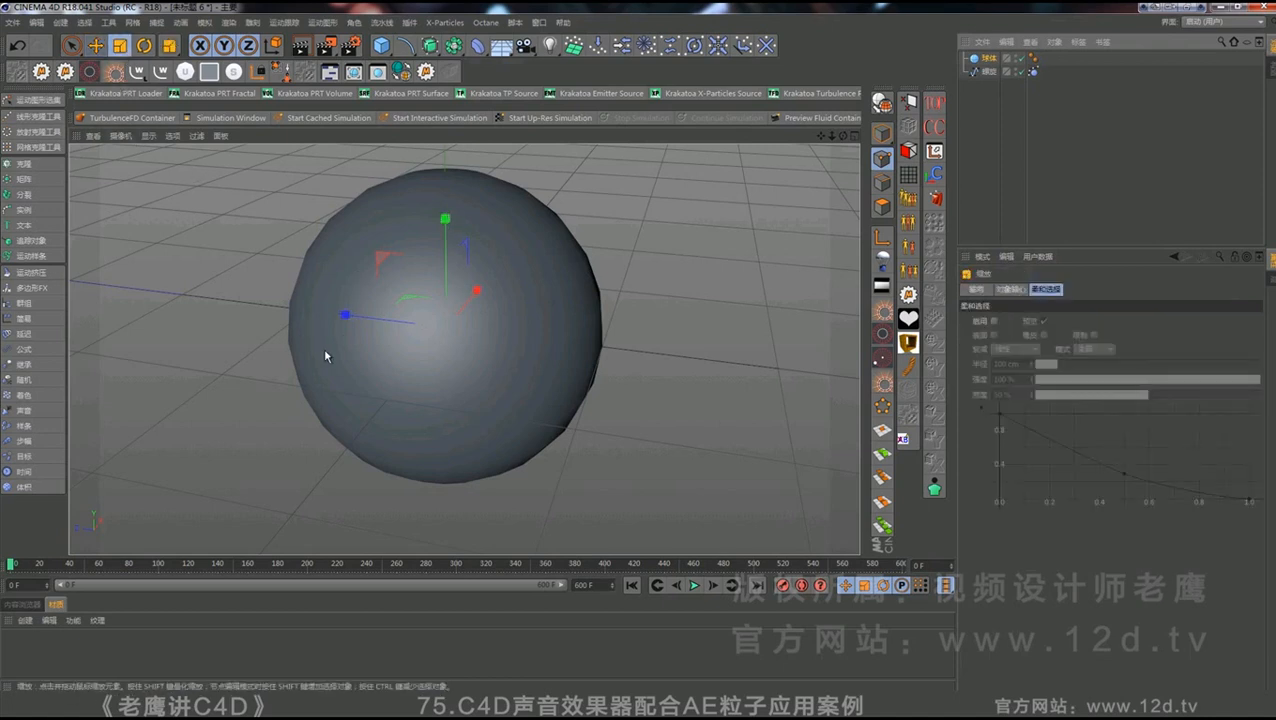
drag(323, 348, 434, 360)
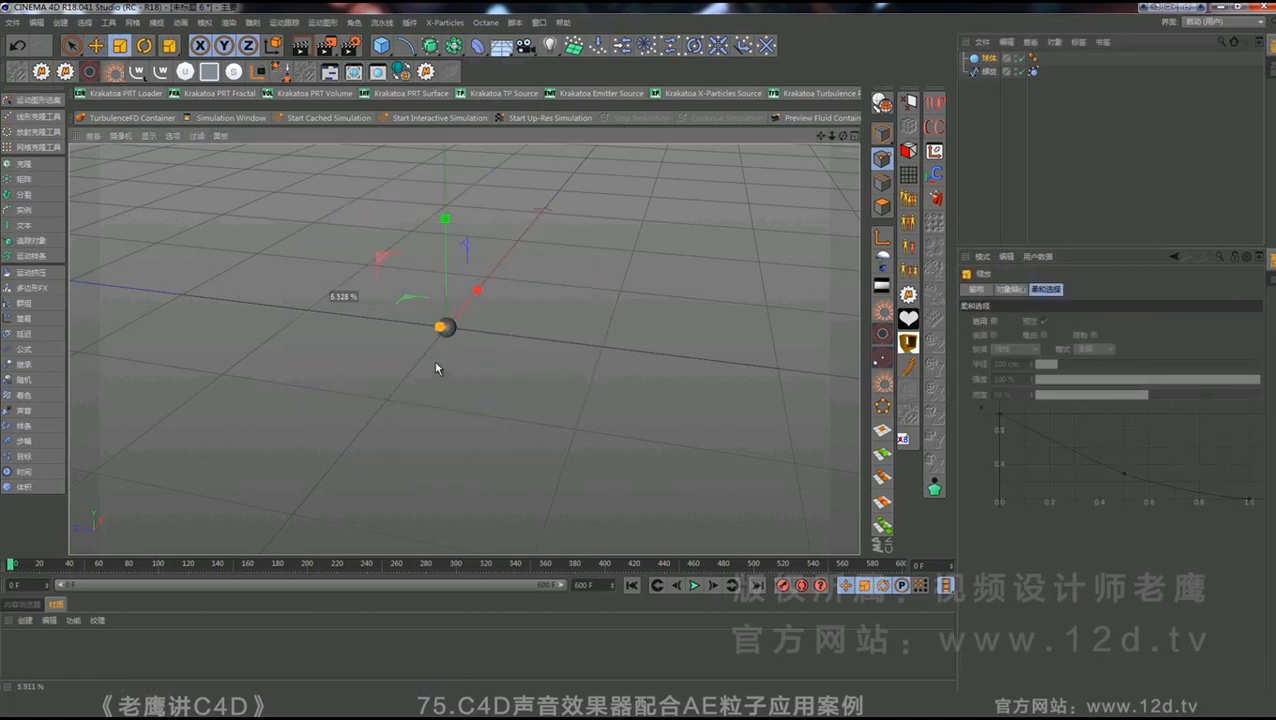
key(c)
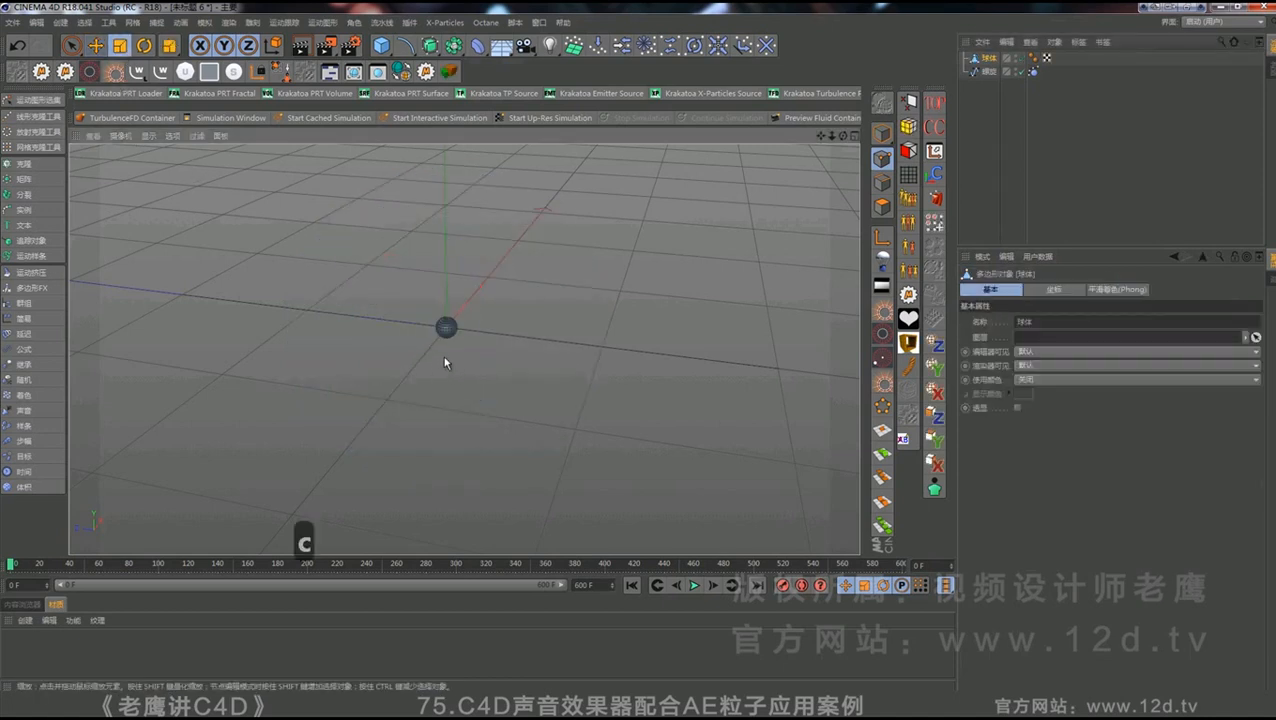
- Move the small sphere slightly upward so it sits just above the spline's centre
click(882, 133)
click(96, 45)
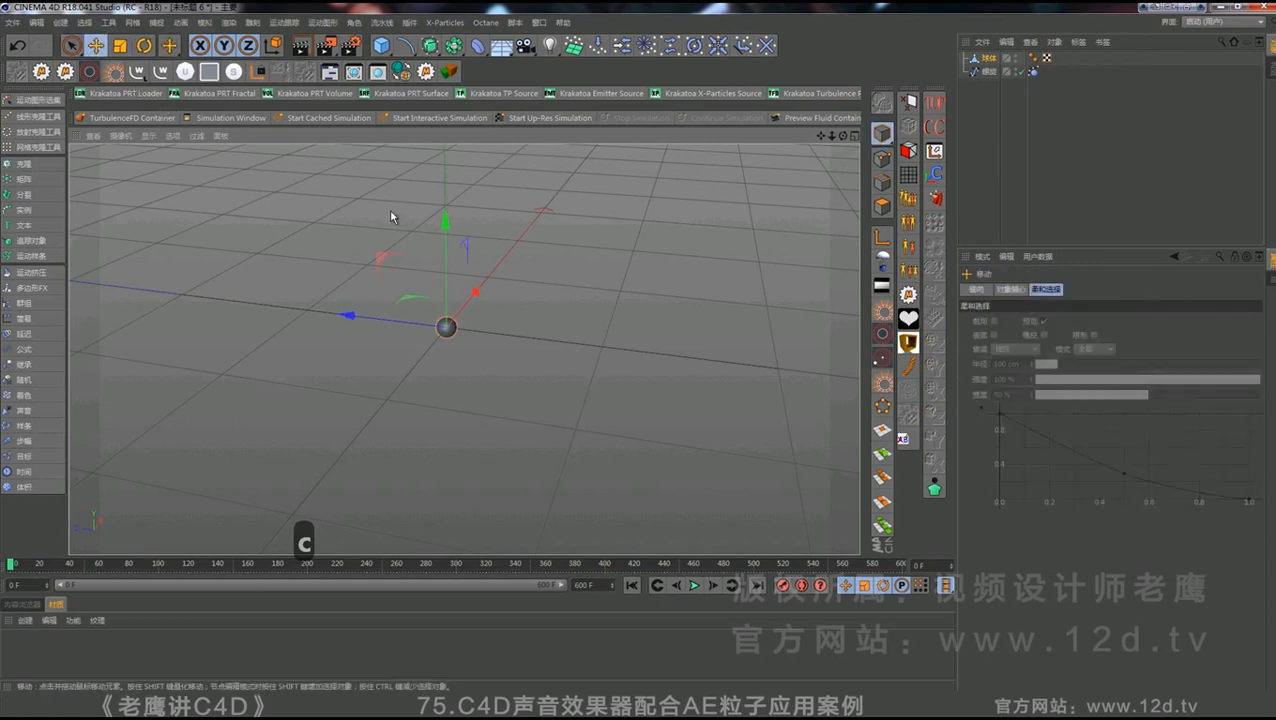
drag(445, 233, 445, 218)
alt+right_drag(463, 332, 568, 331)
- Add a hair constraint (约束) tag to the spline, assign the sphere as its object and set the constraint
click(982, 73)
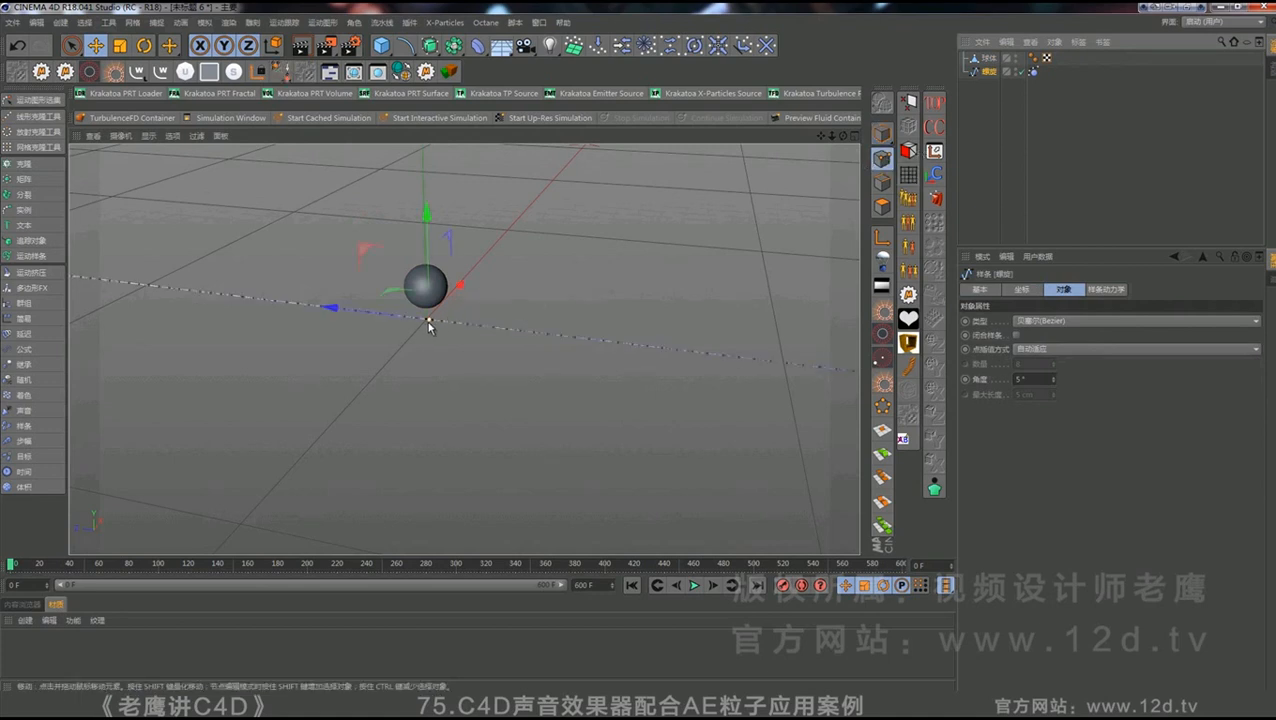
right_click(985, 72)
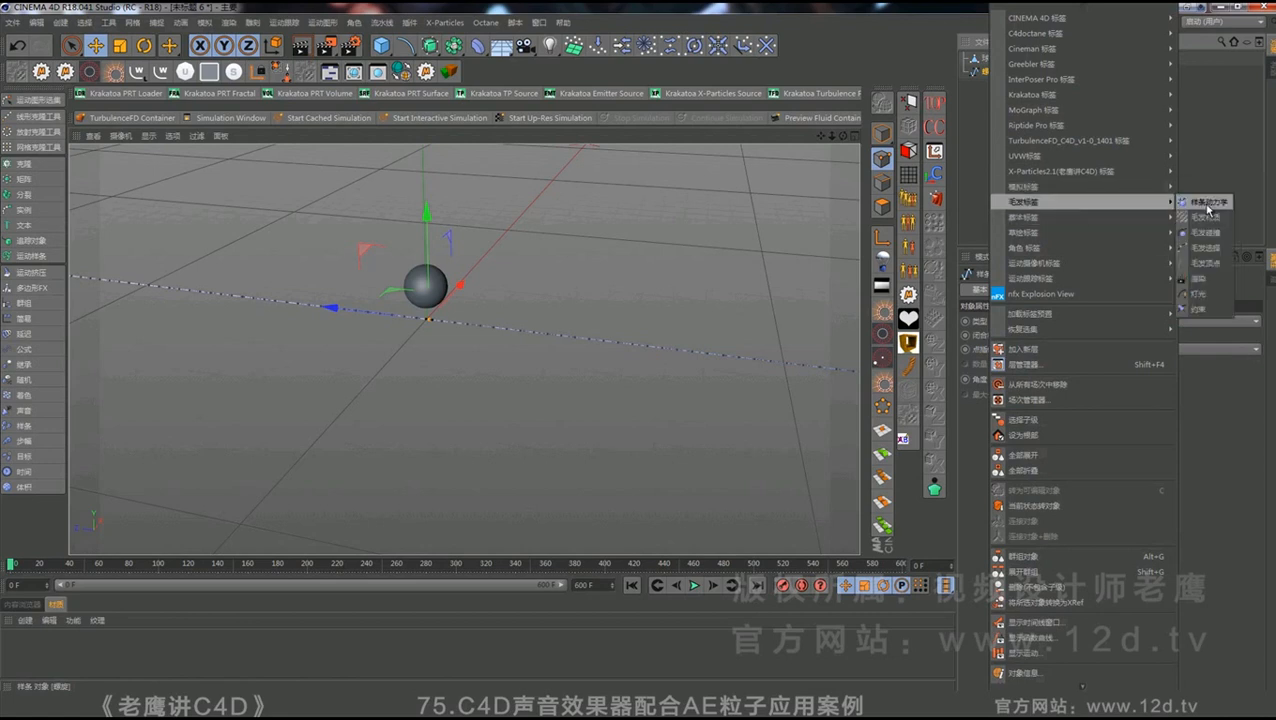
click(1208, 310)
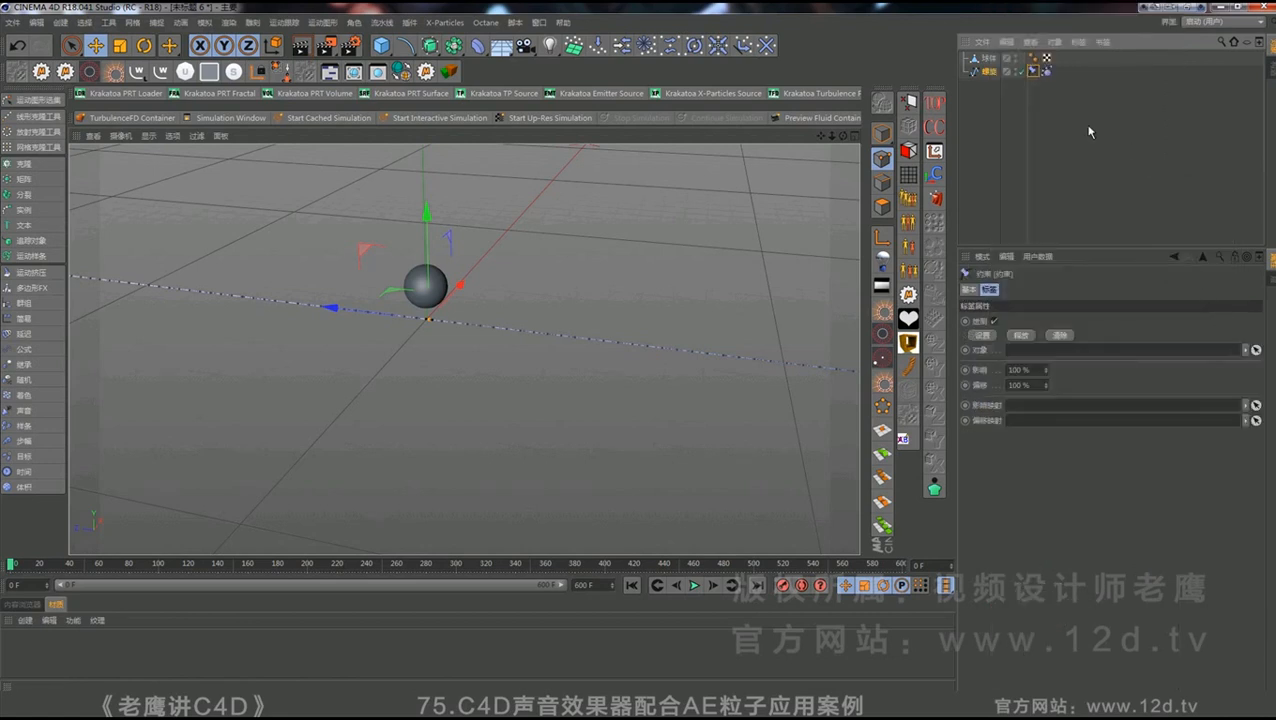
drag(990, 58, 1036, 356)
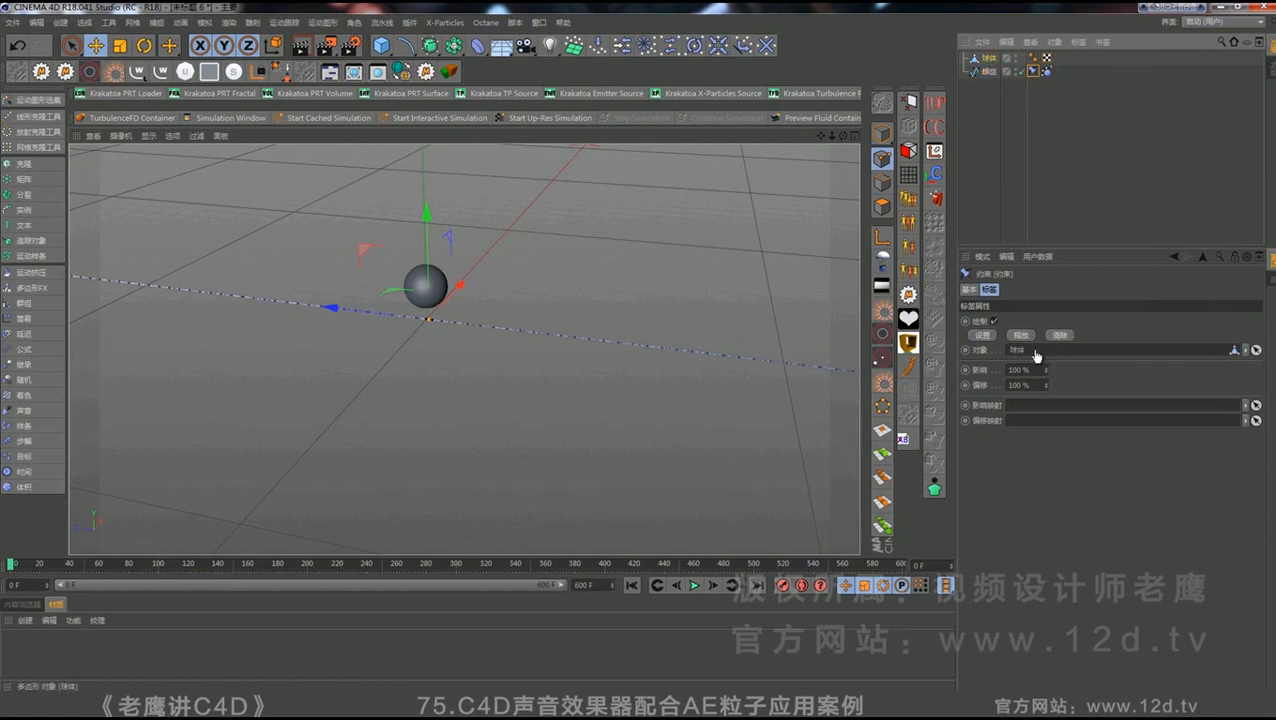
click(985, 337)
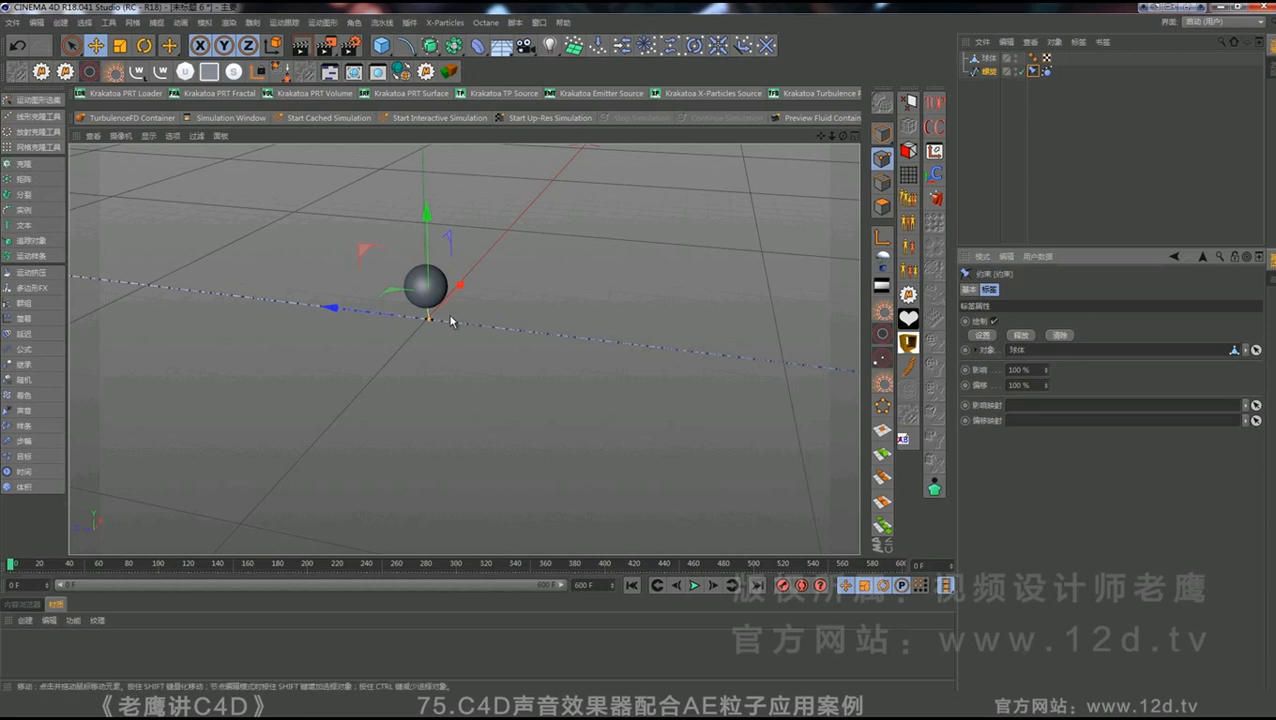
- Play the simulation and raise the sphere to test how it pulls the constrained spline
click(693, 586)
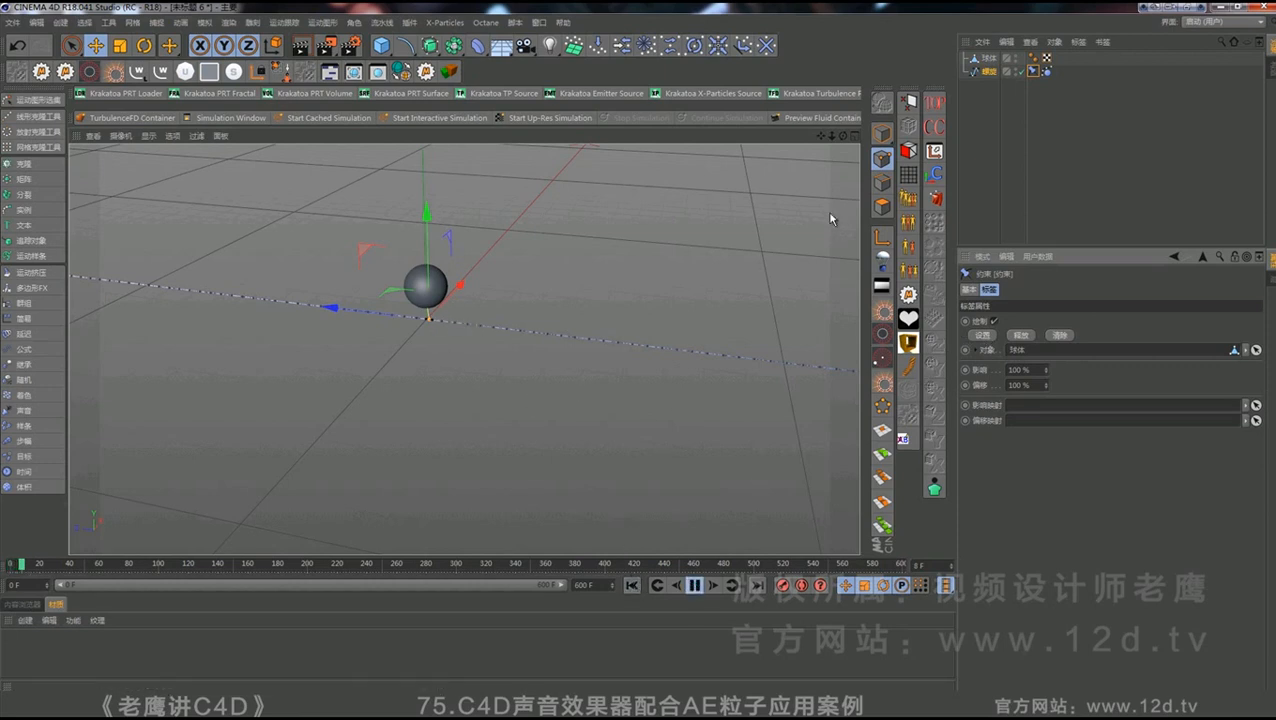
click(405, 407)
scroll(455, 422, down, 4)
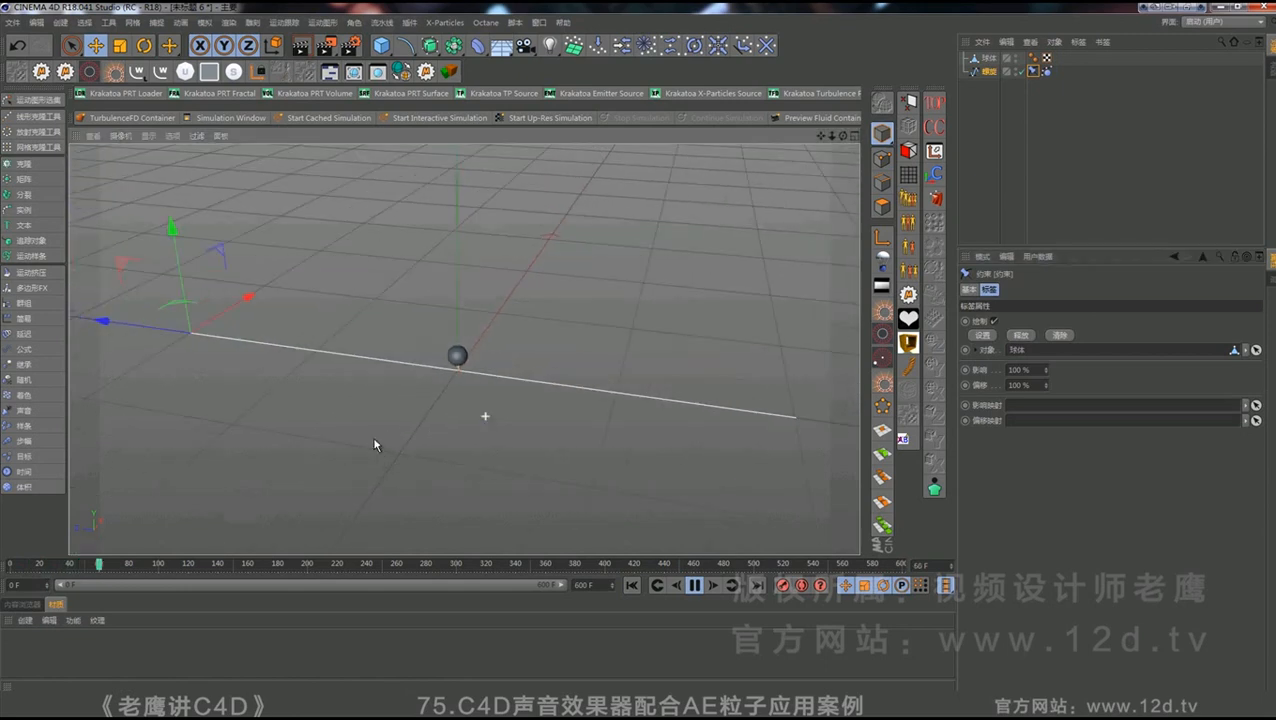
click(990, 58)
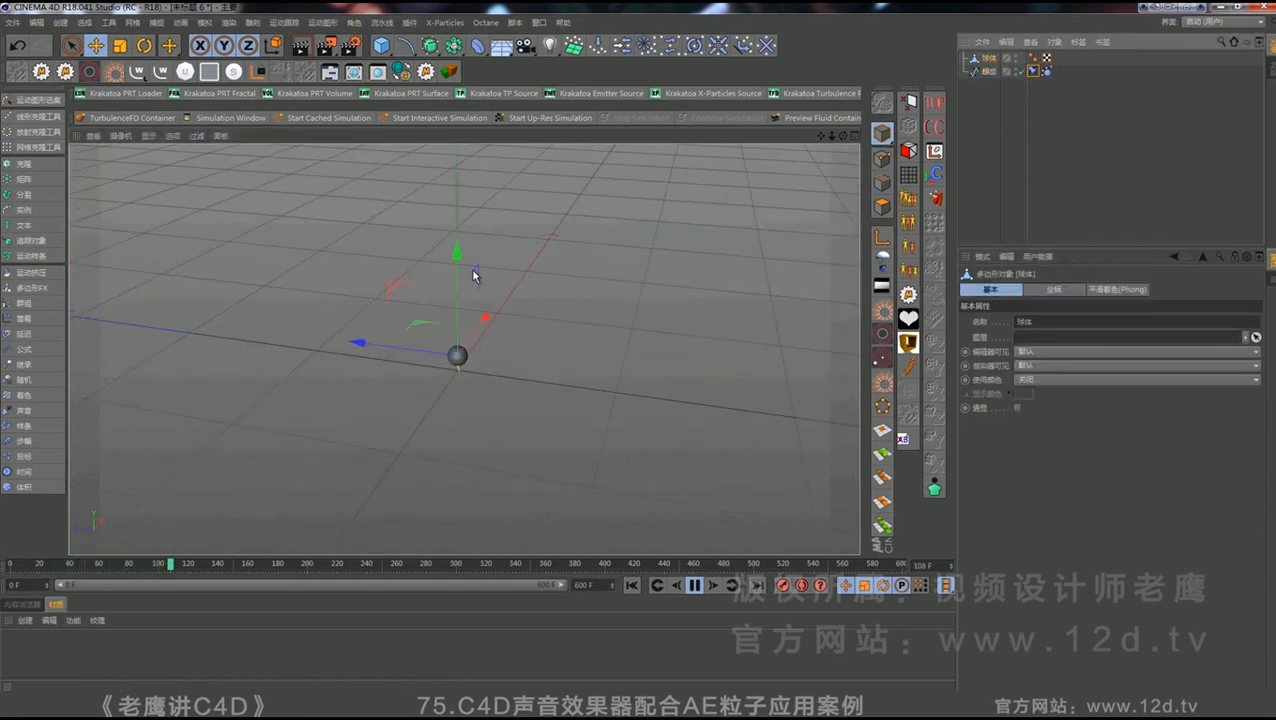
drag(457, 254, 458, 210)
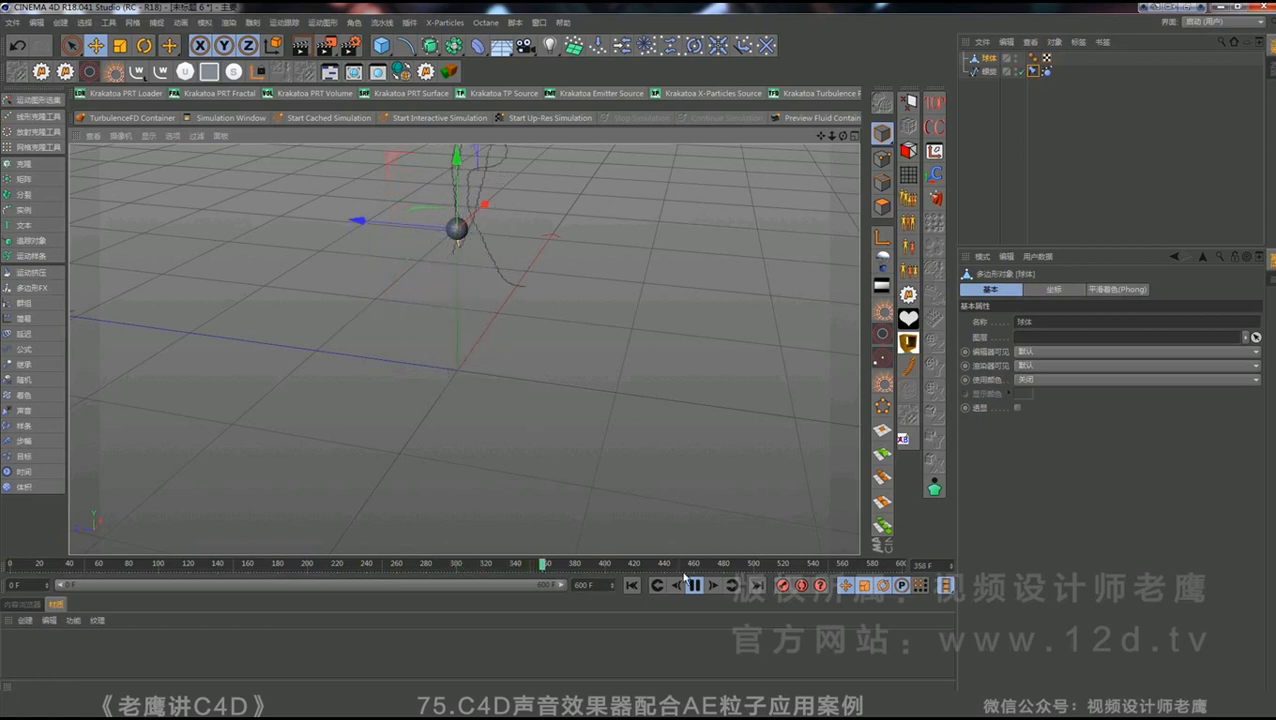
- Stop the playback, undo the sphere's upward move and rewind to the first frame
key(F8)
key(ctrl+z)
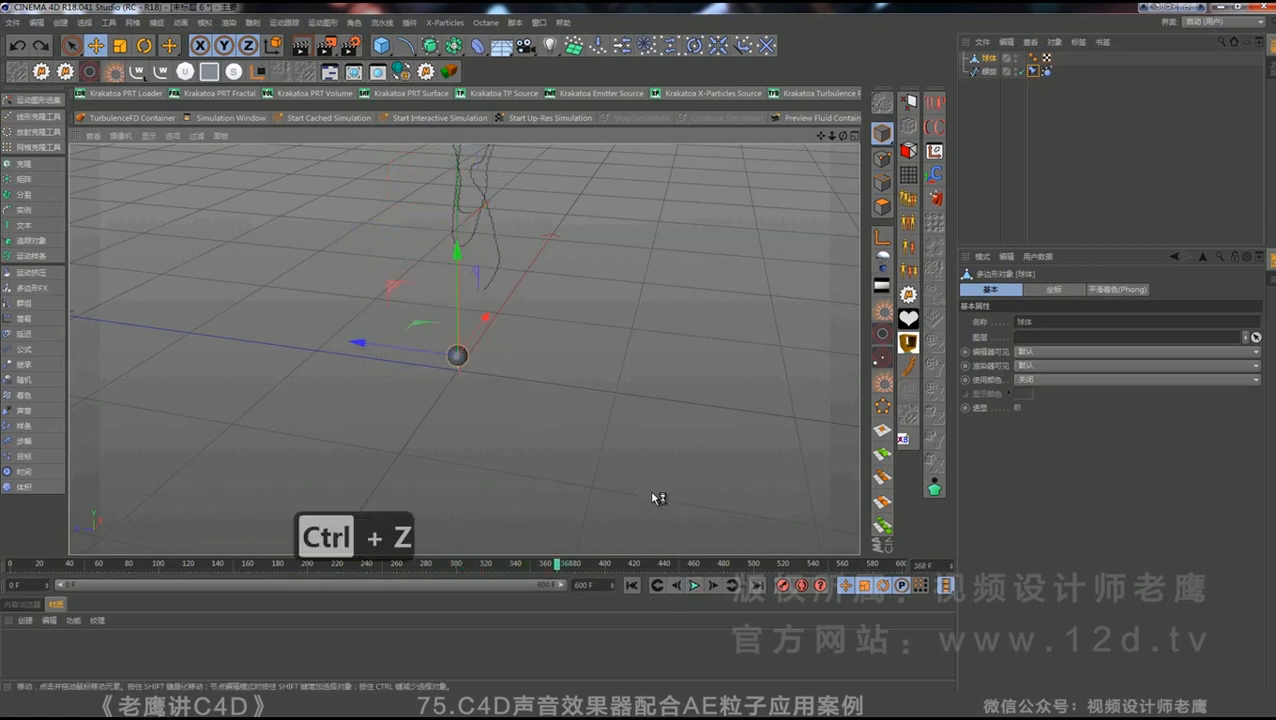
click(634, 584)
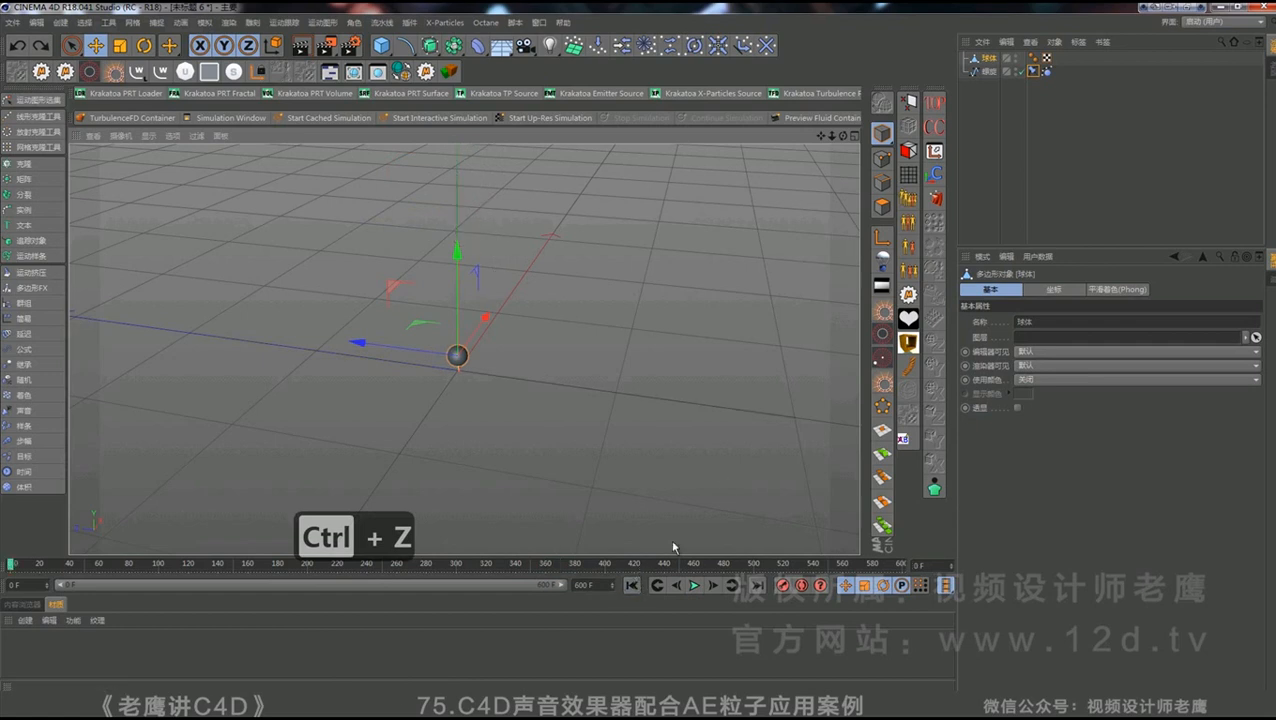
click(980, 150)
click(486, 354)
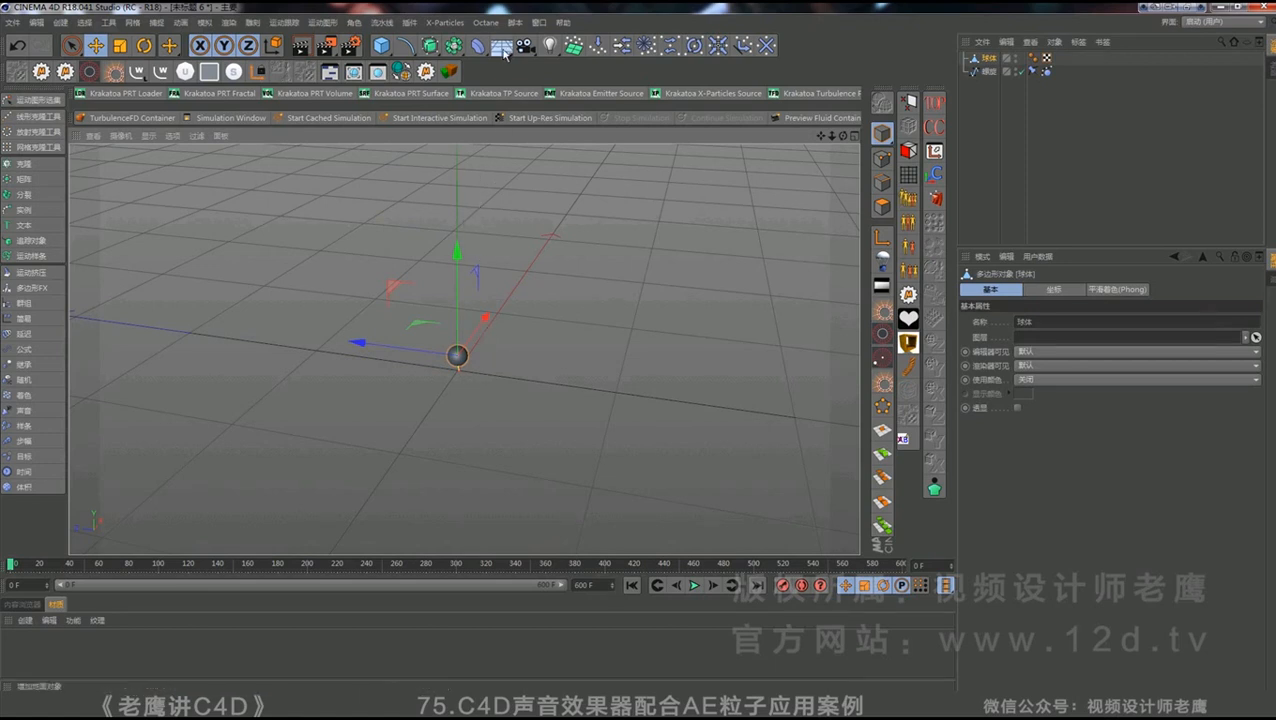
- Add a Sound (声音) effector and make it a child of the sphere
click(324, 22)
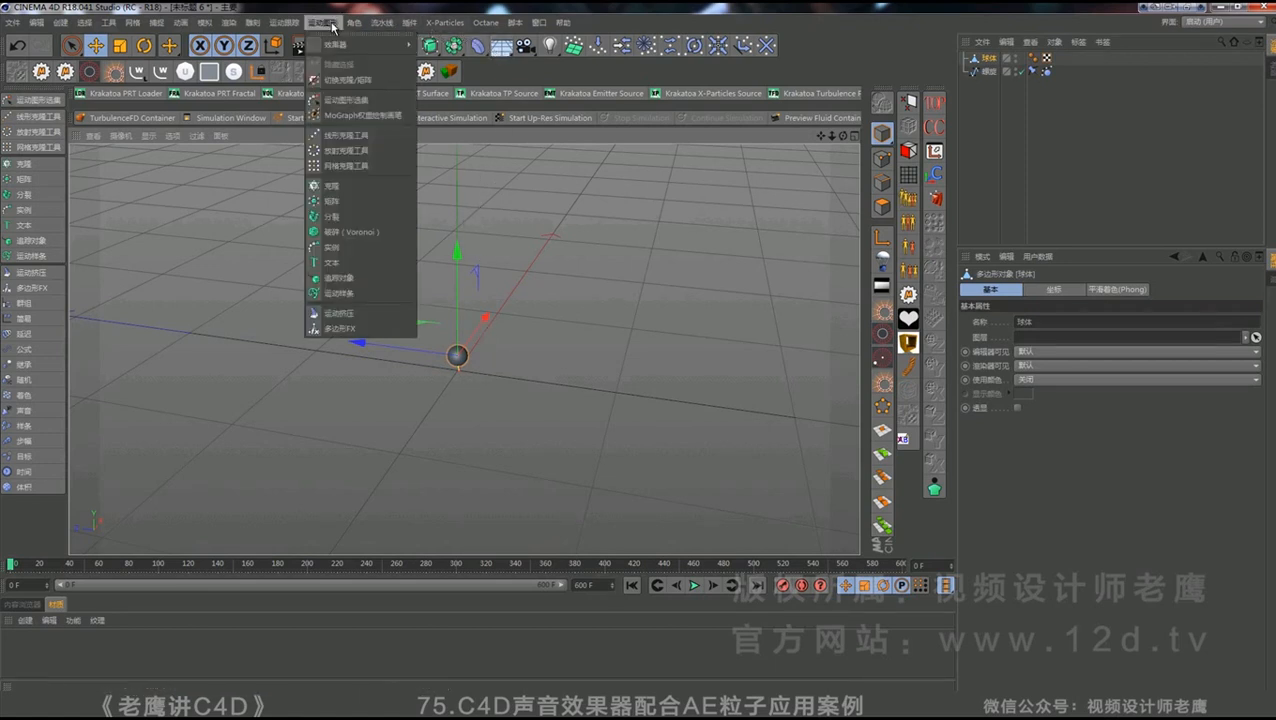
mouse_move(336, 46)
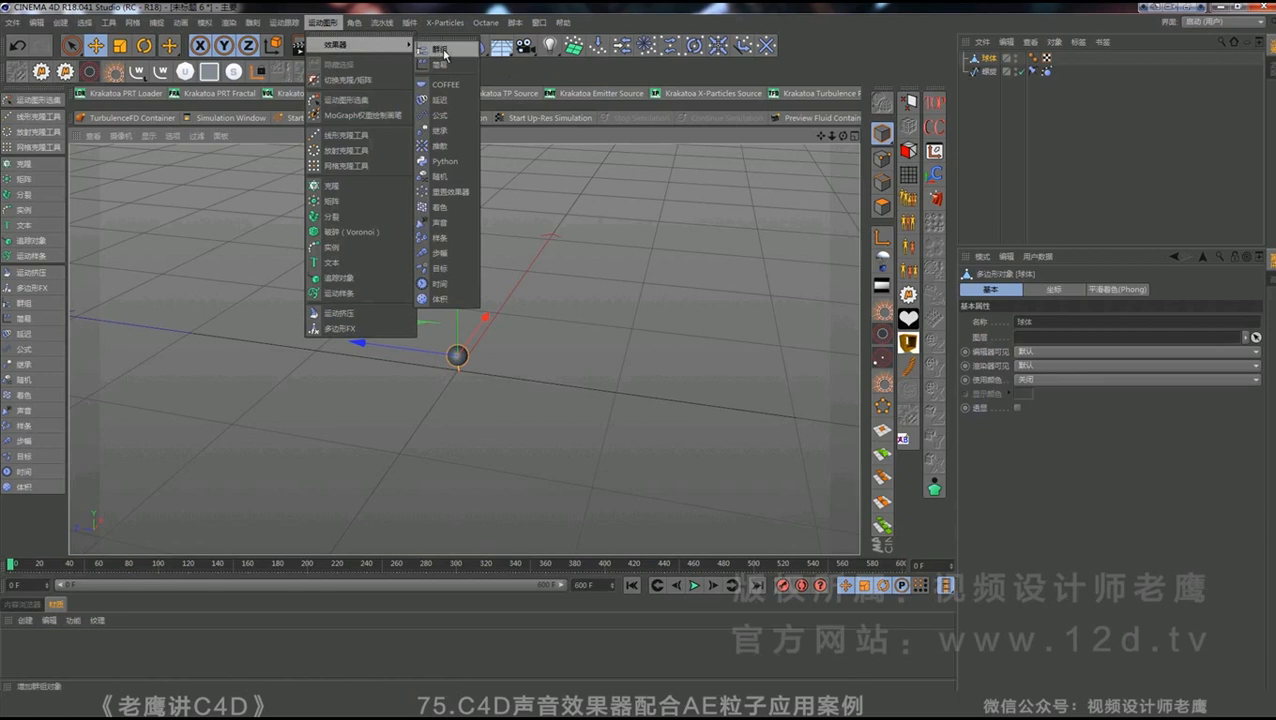
click(440, 222)
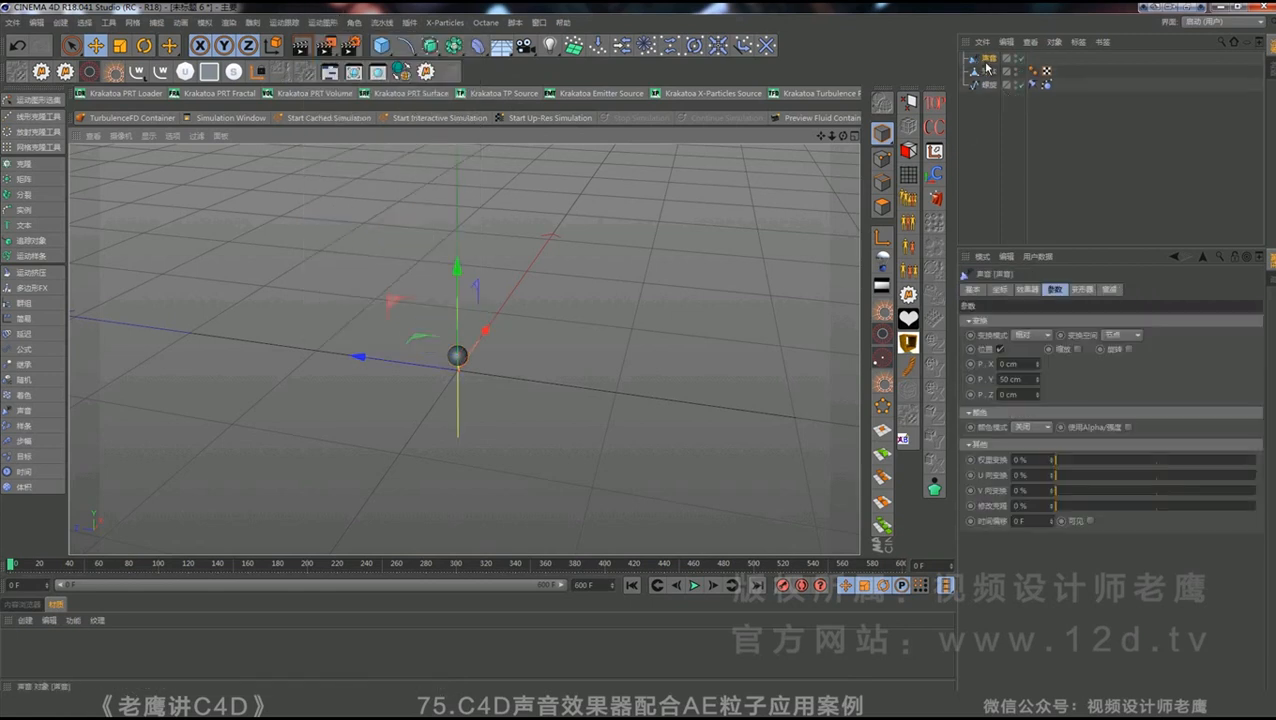
drag(984, 59, 991, 74)
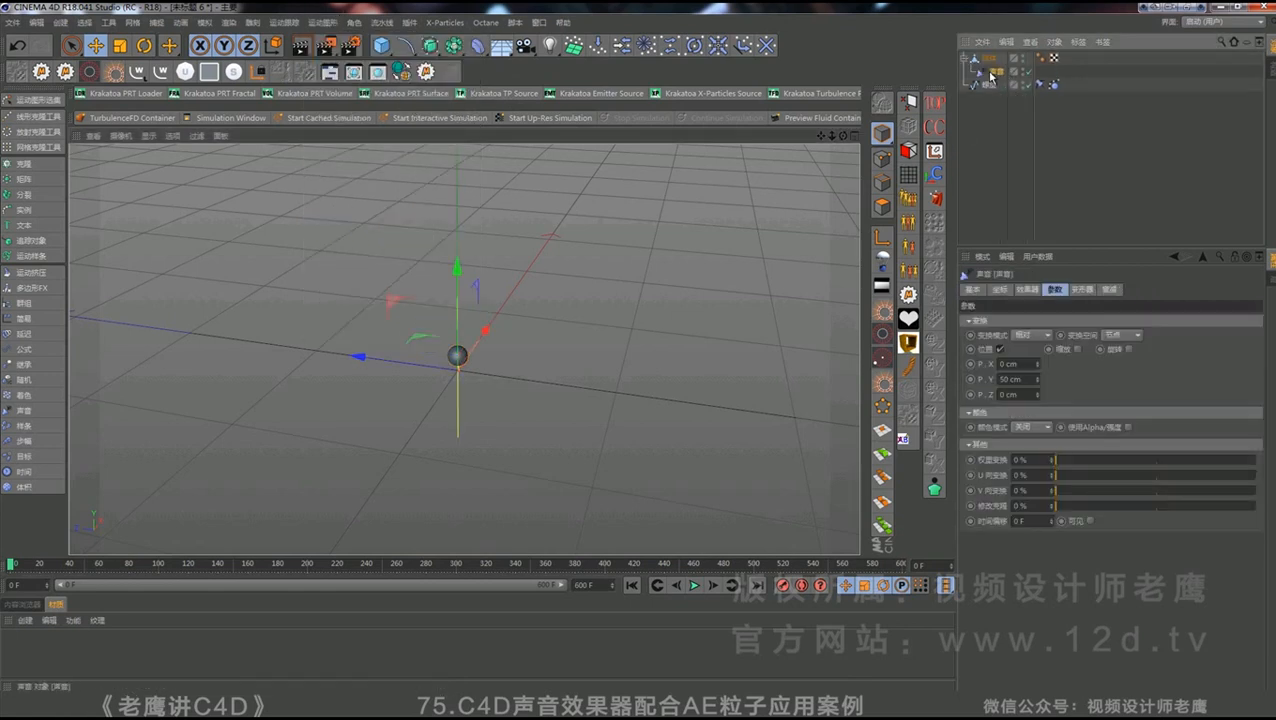
- Enable deformation on the Sound effector and load the oscillate MP3 as its sound file
click(1080, 290)
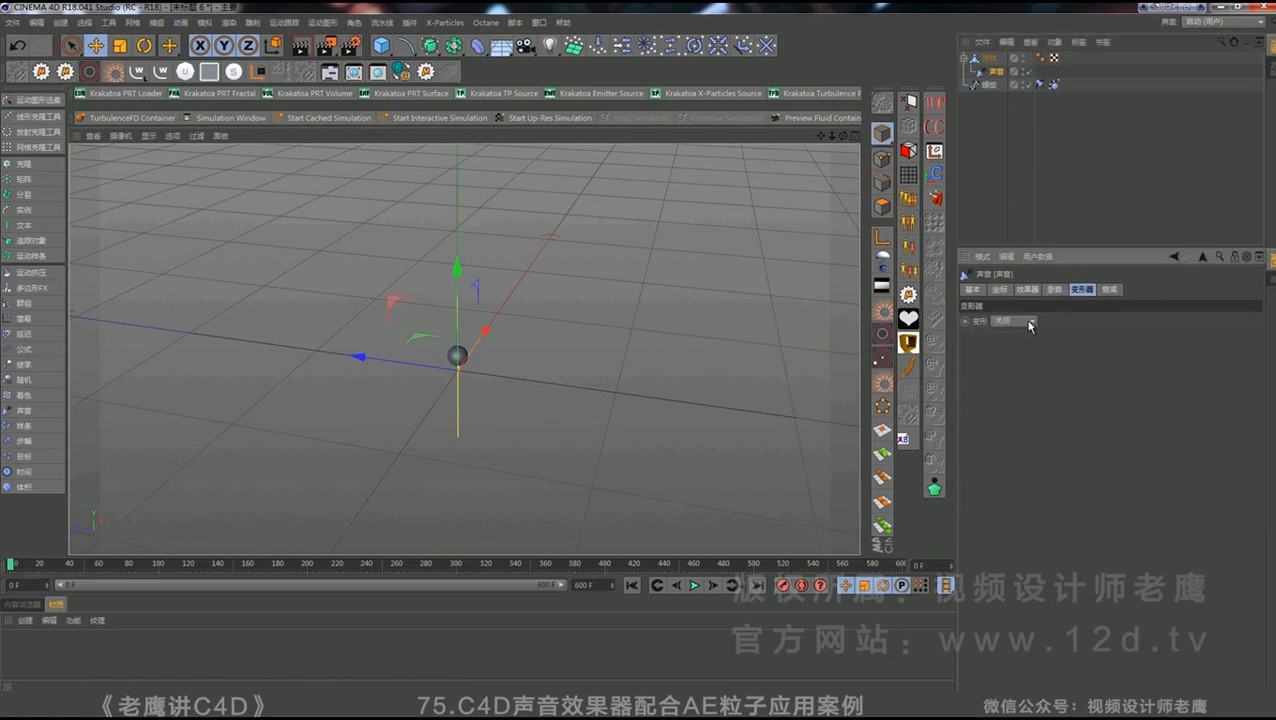
click(1030, 322)
click(1028, 290)
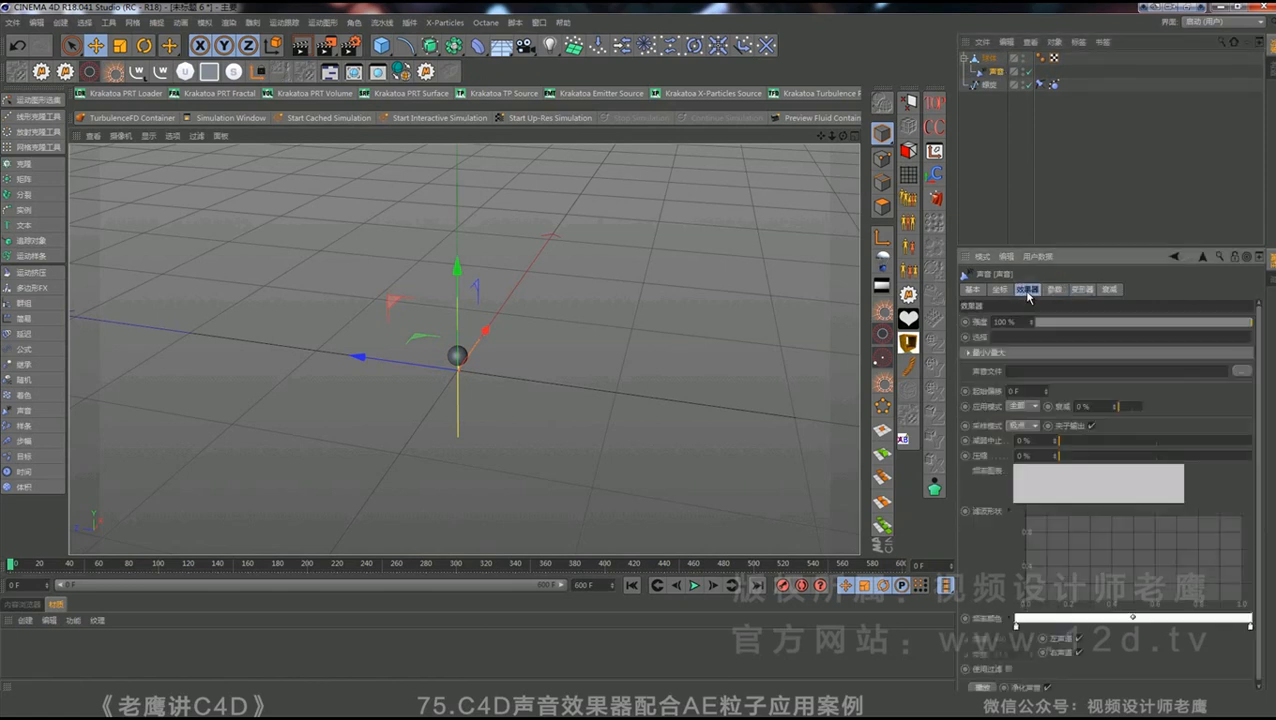
click(1240, 371)
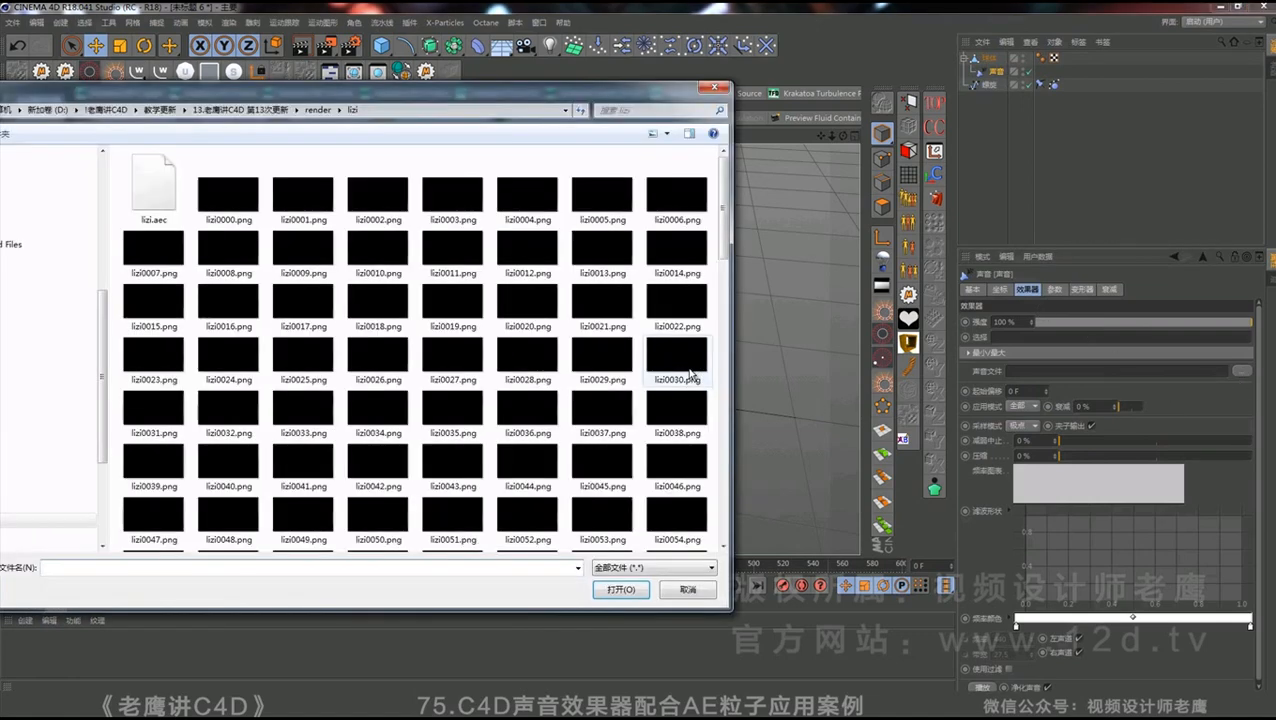
key(BackSpace)
double_click(700, 200)
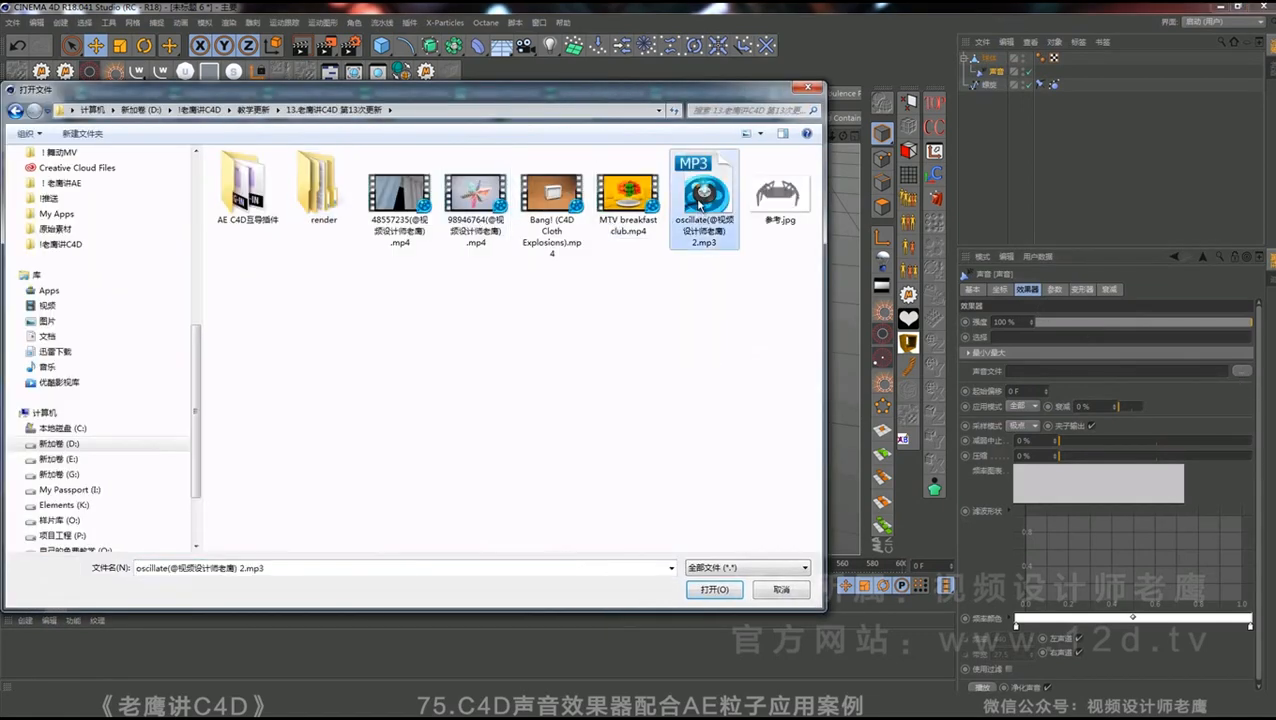
- Play the sound-driven sphere and spline simulation, stop it and rewind to the first frame
click(695, 586)
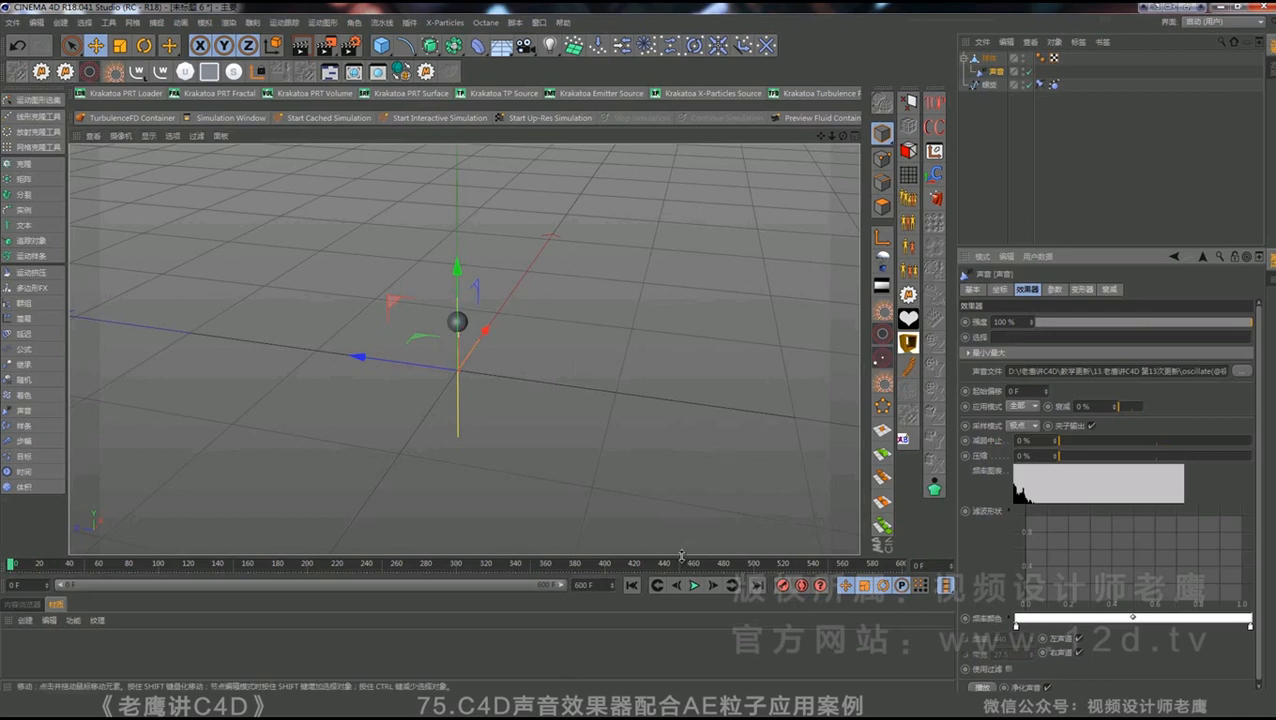
click(695, 586)
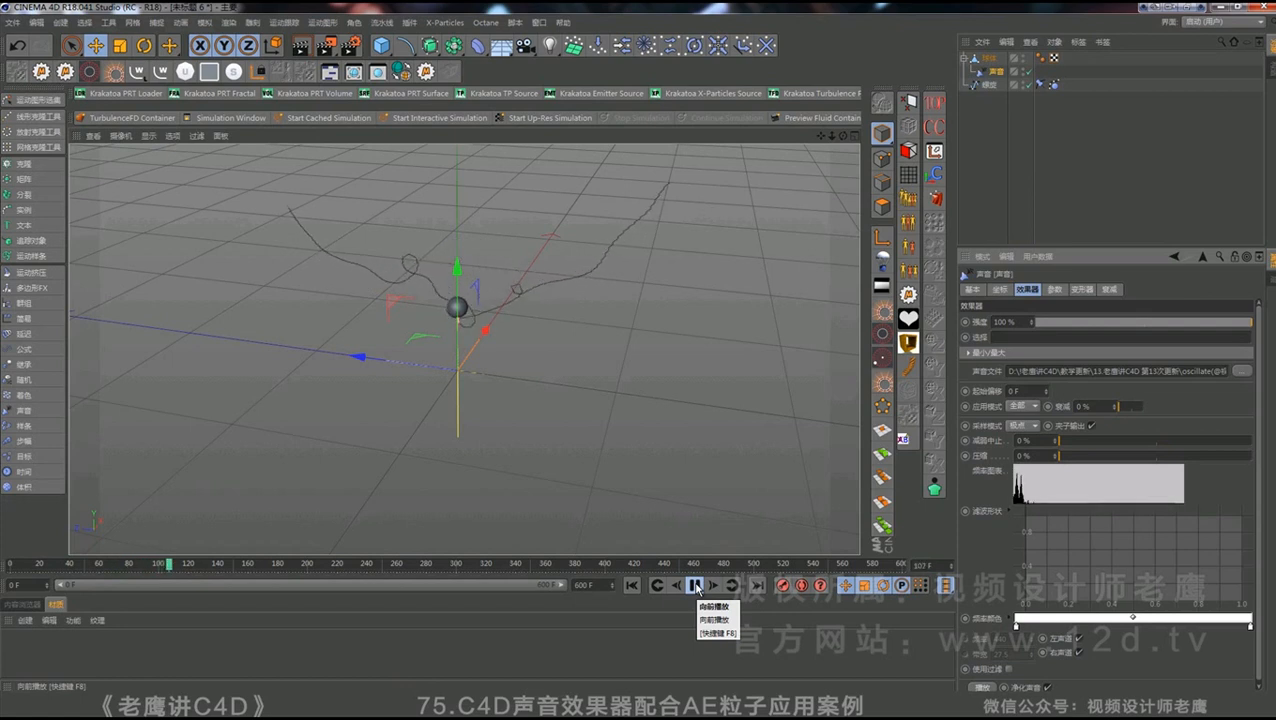
click(695, 586)
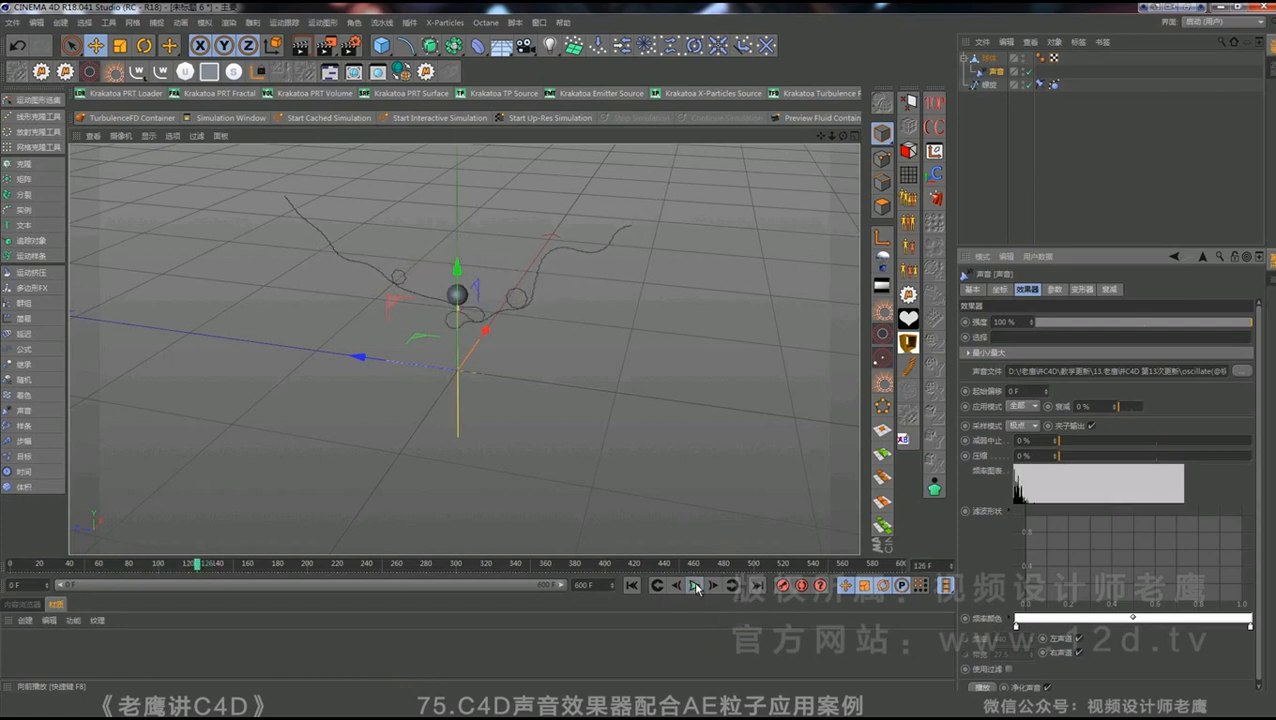
click(632, 585)
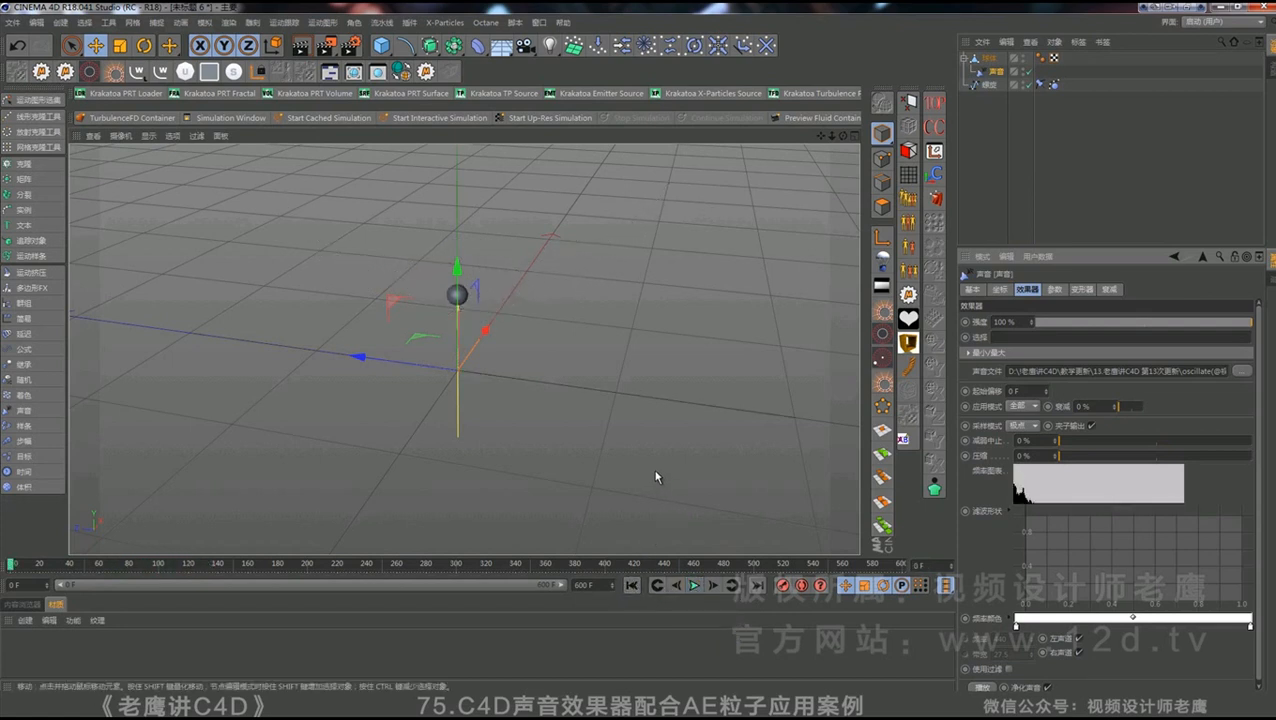
- Set the Sound effector's P.Y position to 200 cm and play the simulation to check the stronger motion
click(1055, 290)
click(1013, 381)
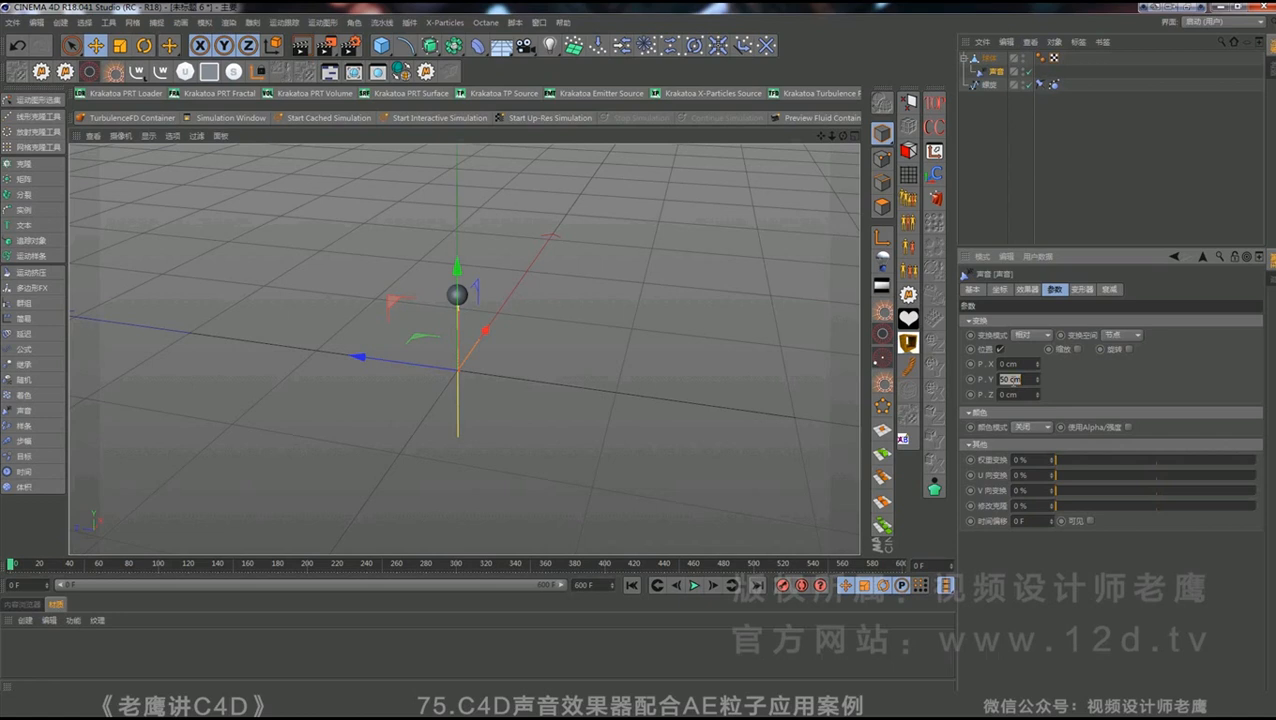
text(200)
key(Return)
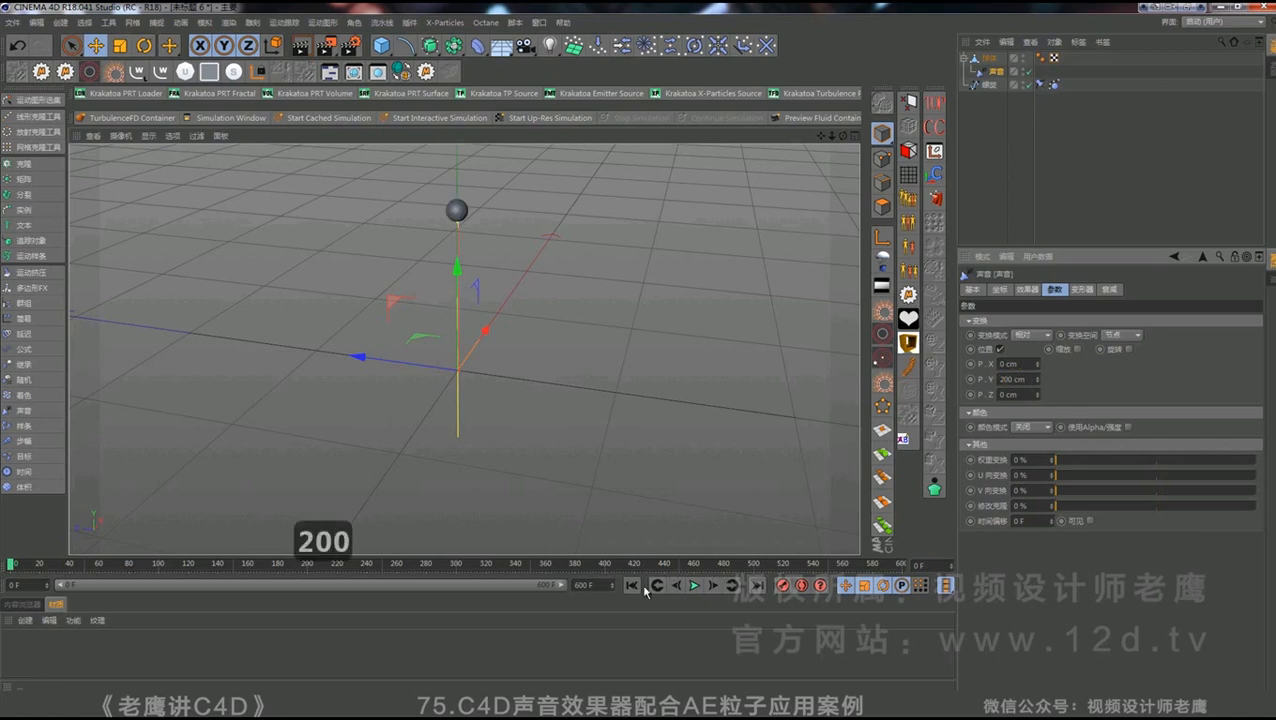
click(694, 585)
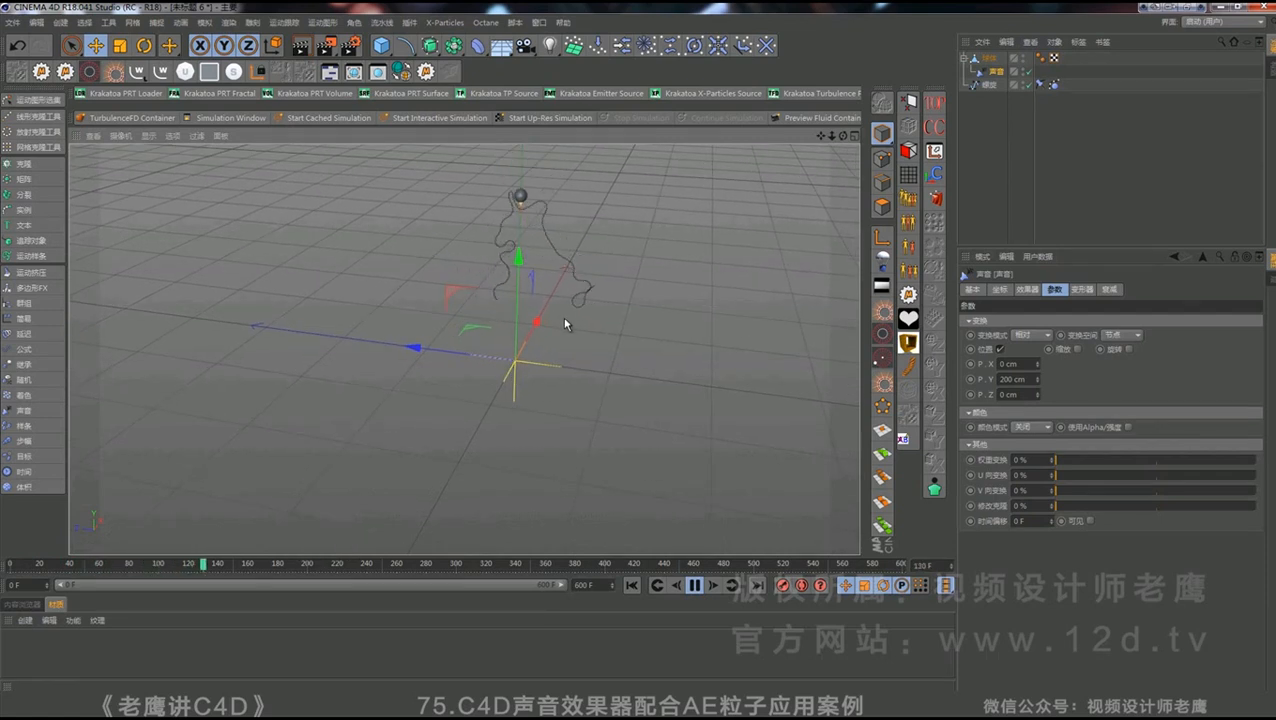
click(695, 588)
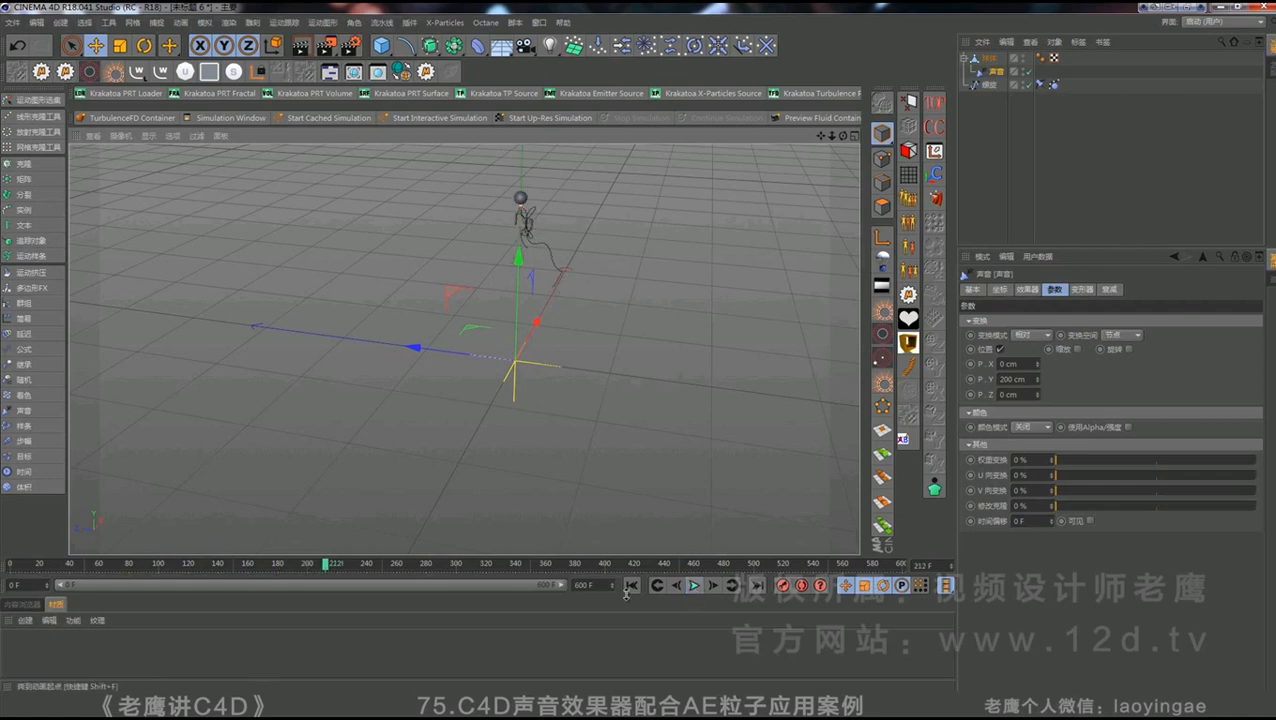
- Toggle the Sound effector off and on, and move it out of the sphere to the top level of the hierarchy
click(1028, 73)
click(1028, 73)
click(999, 71)
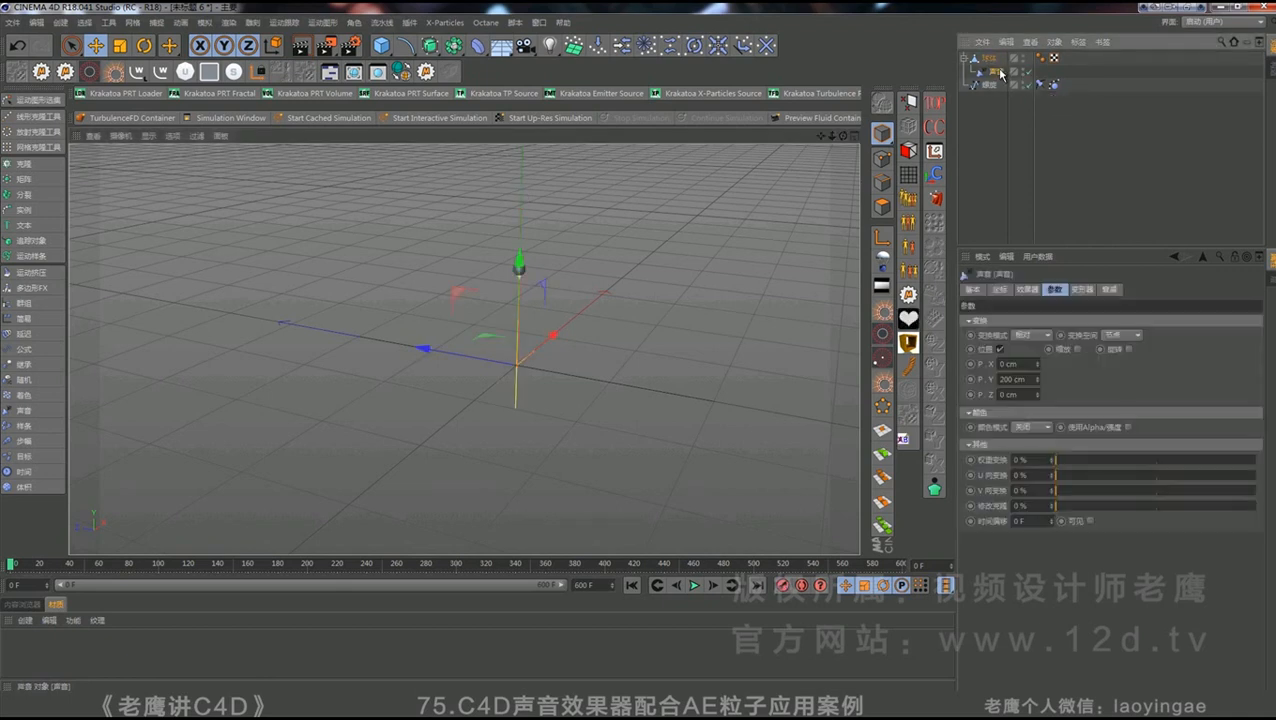
drag(998, 73, 1013, 164)
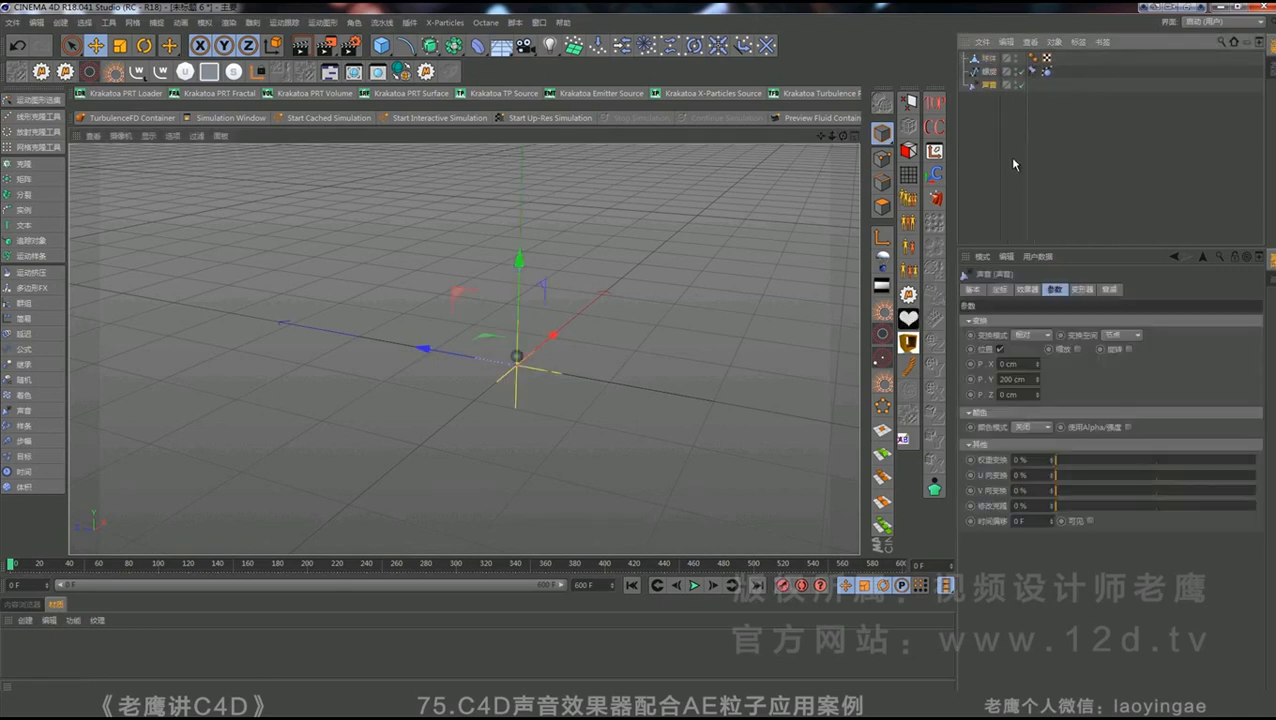
- Add a new sphere primitive at the origin and set its radius to 11 cm
click(1050, 222)
click(381, 46)
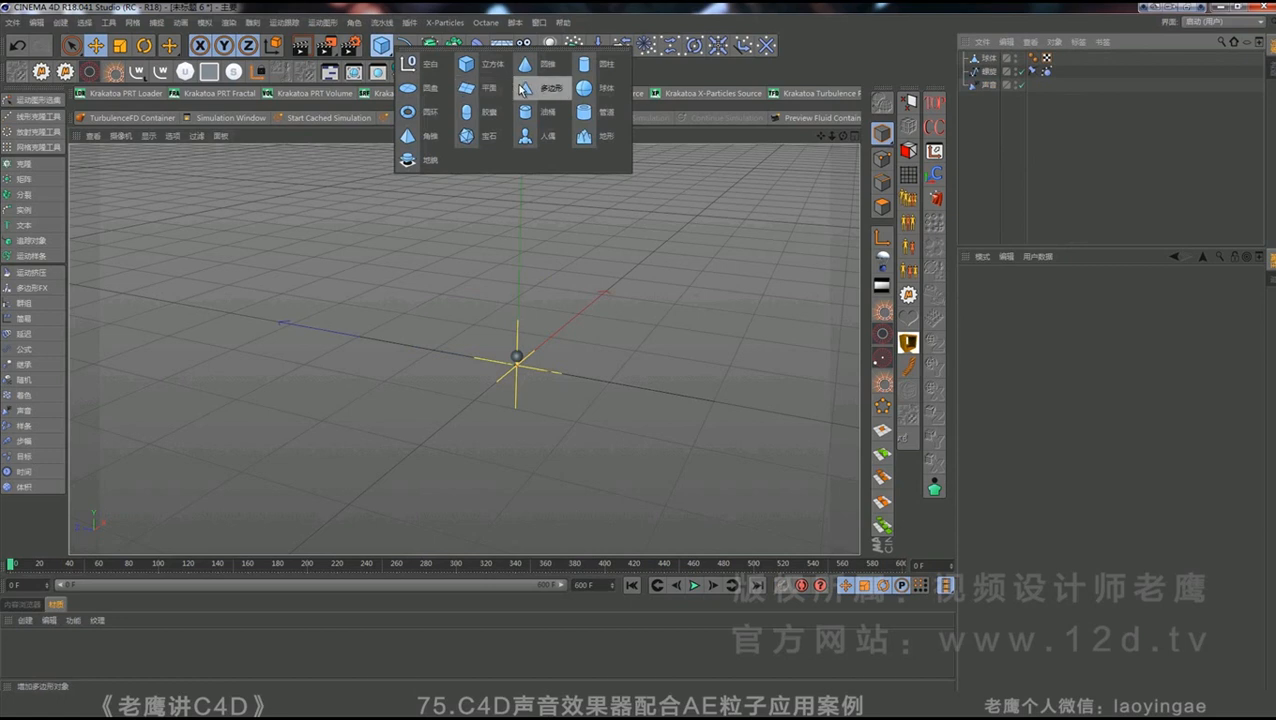
click(583, 89)
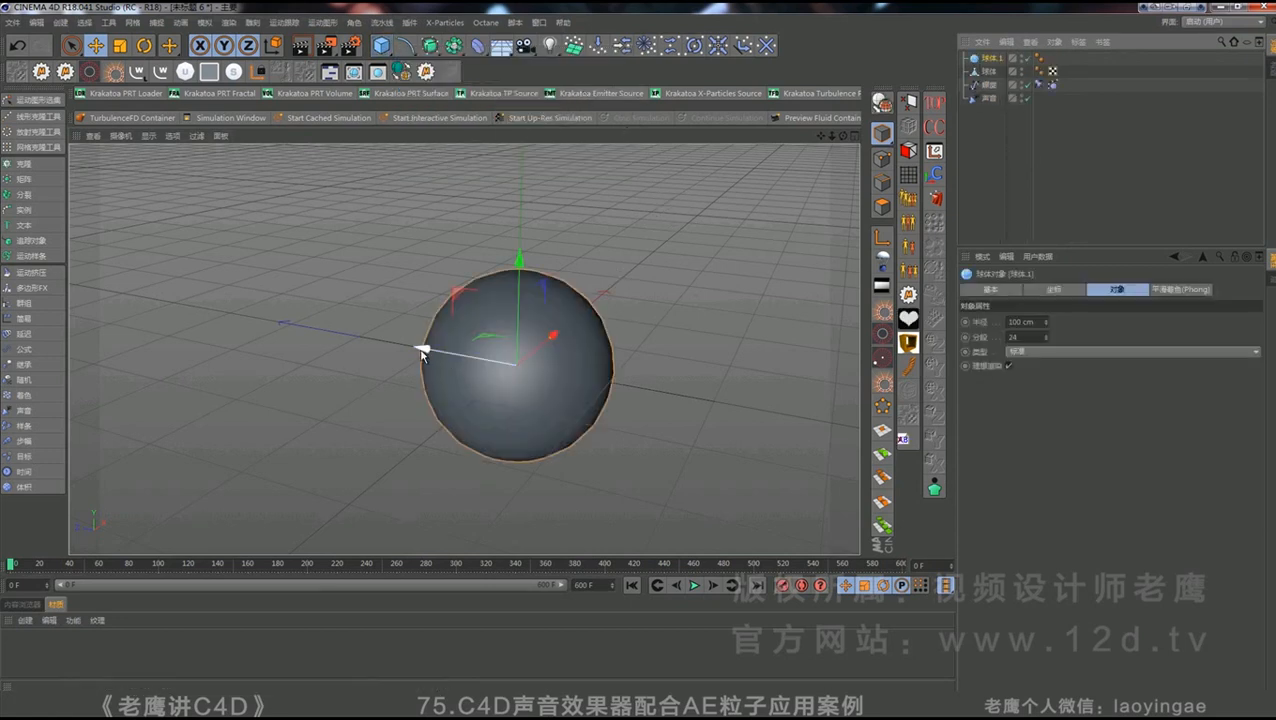
drag(415, 350, 441, 353)
key(ctrl+z)
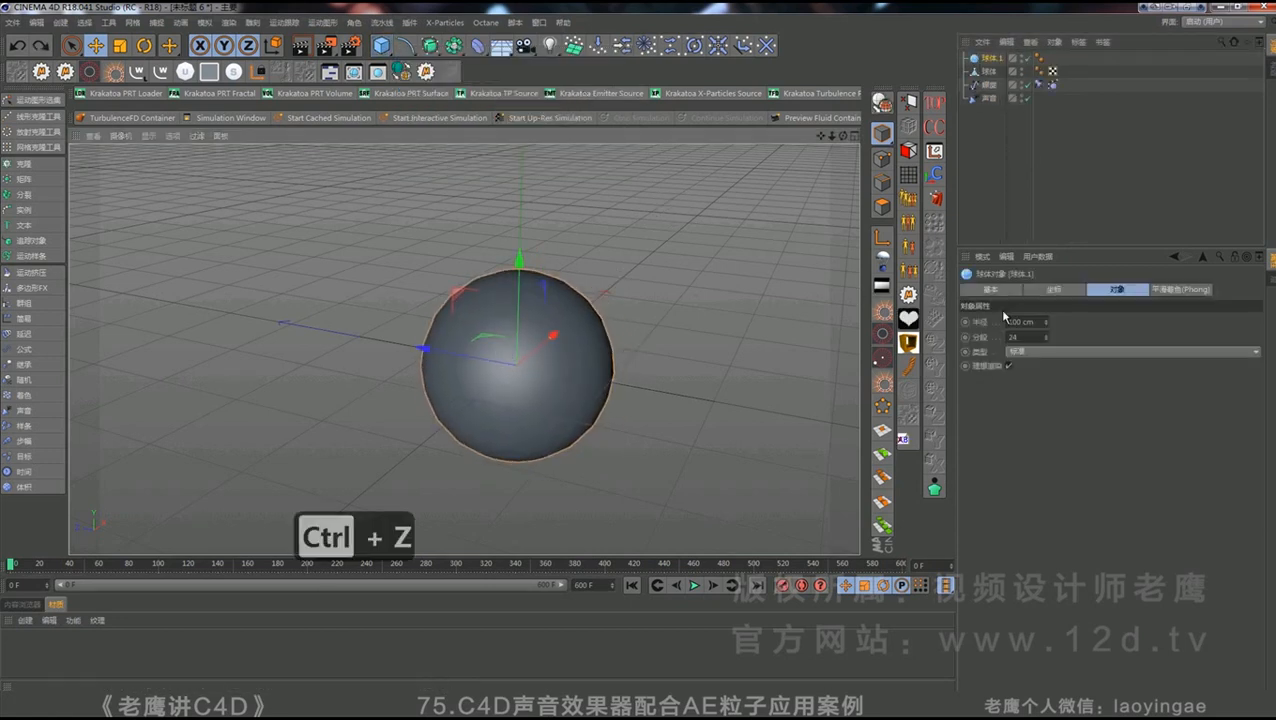
drag(1047, 327, 1047, 328)
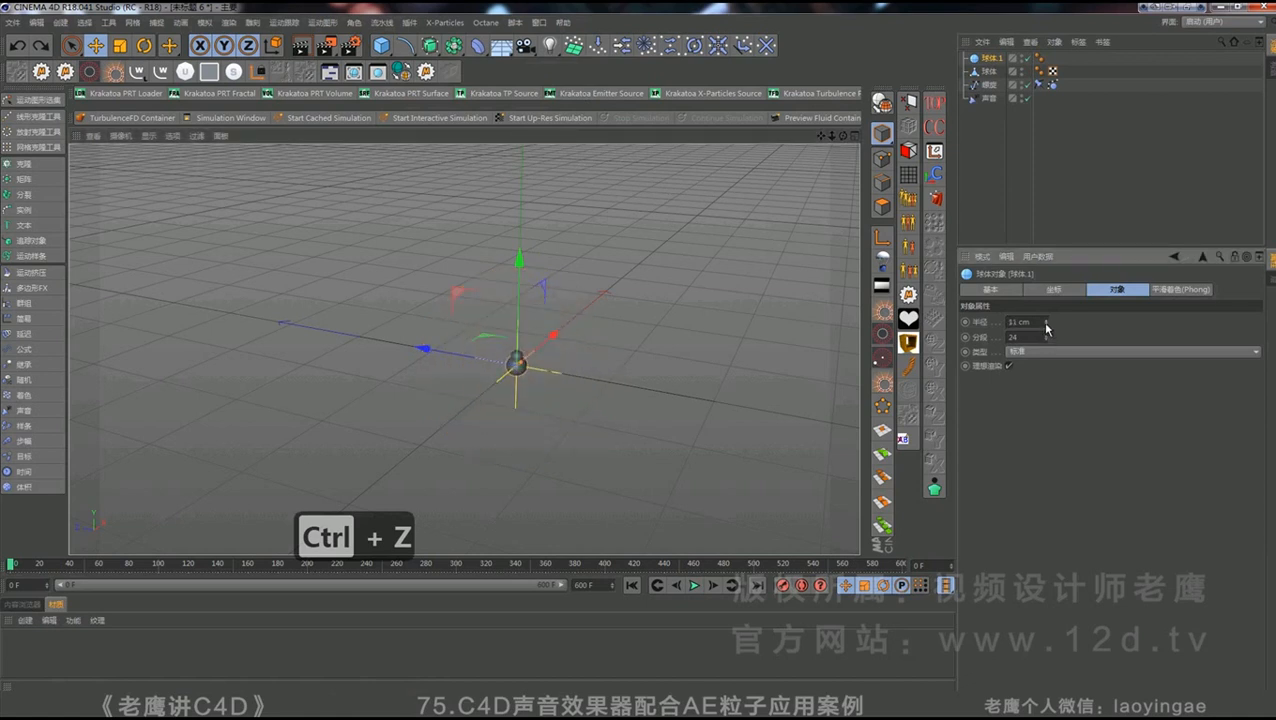
- Add a MoGraph Cloner, place the new sphere inside it and set the clone count to 1
click(322, 22)
click(330, 186)
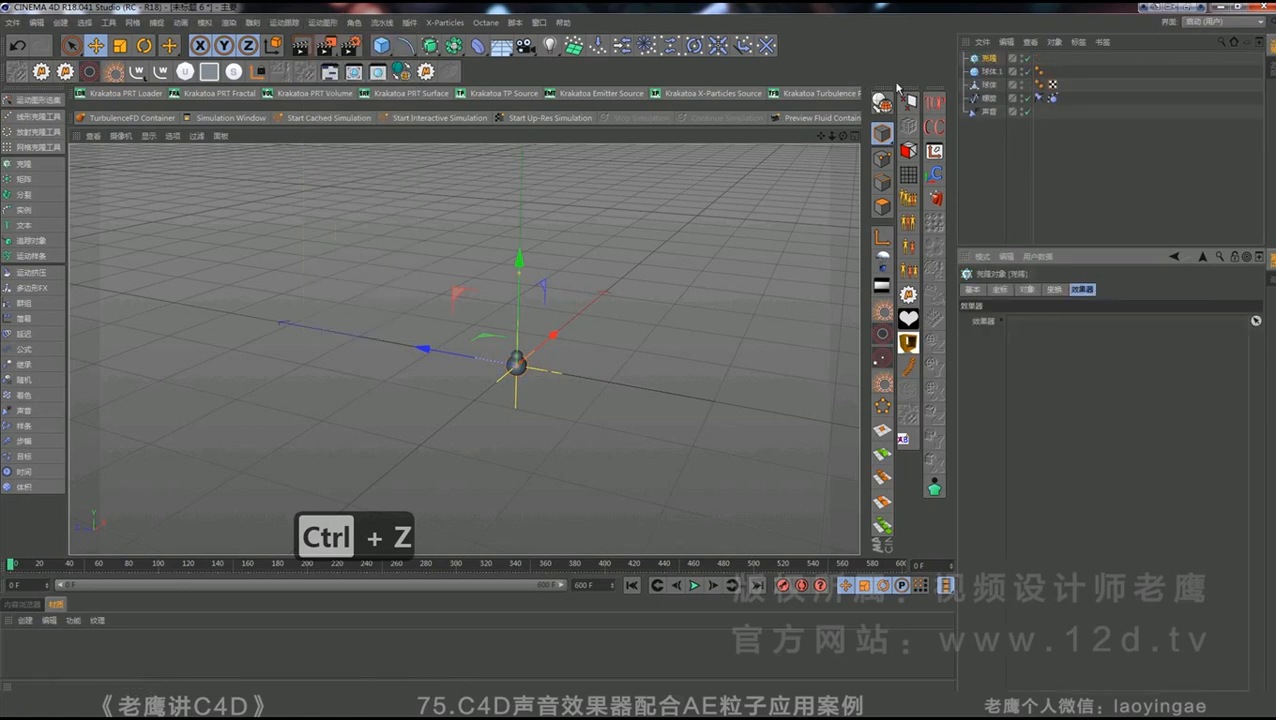
drag(987, 73, 986, 60)
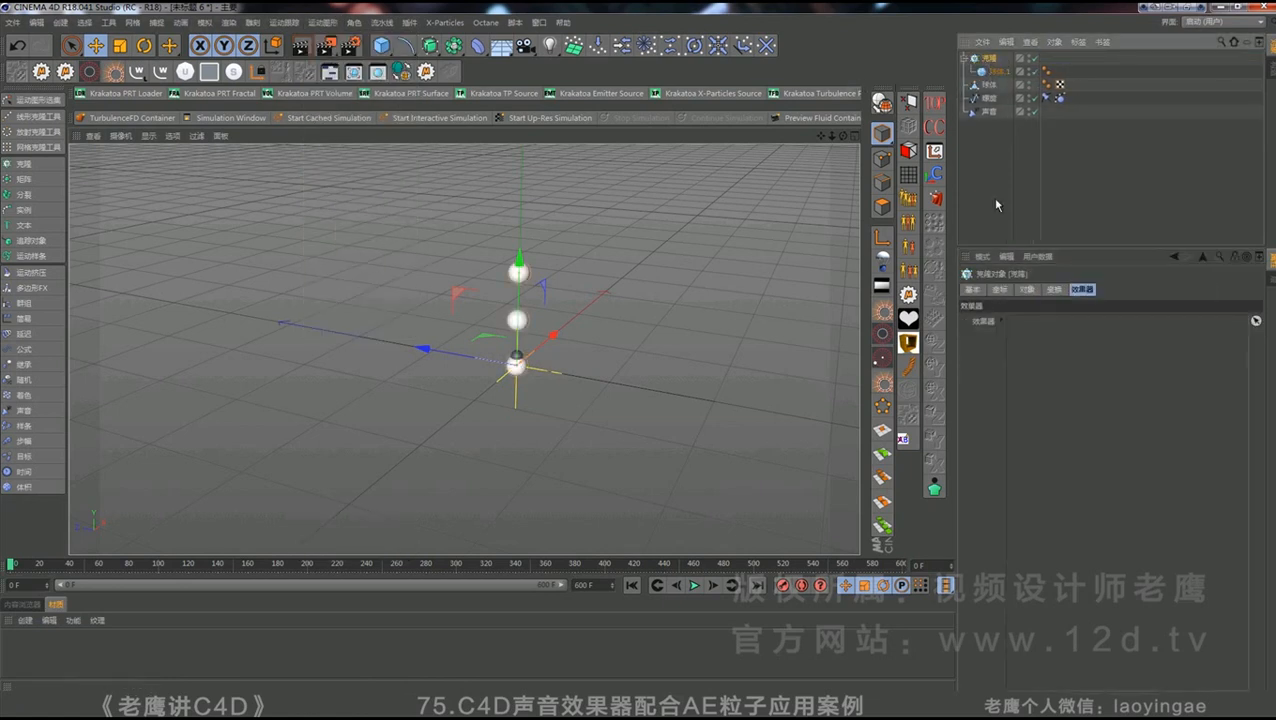
click(1025, 289)
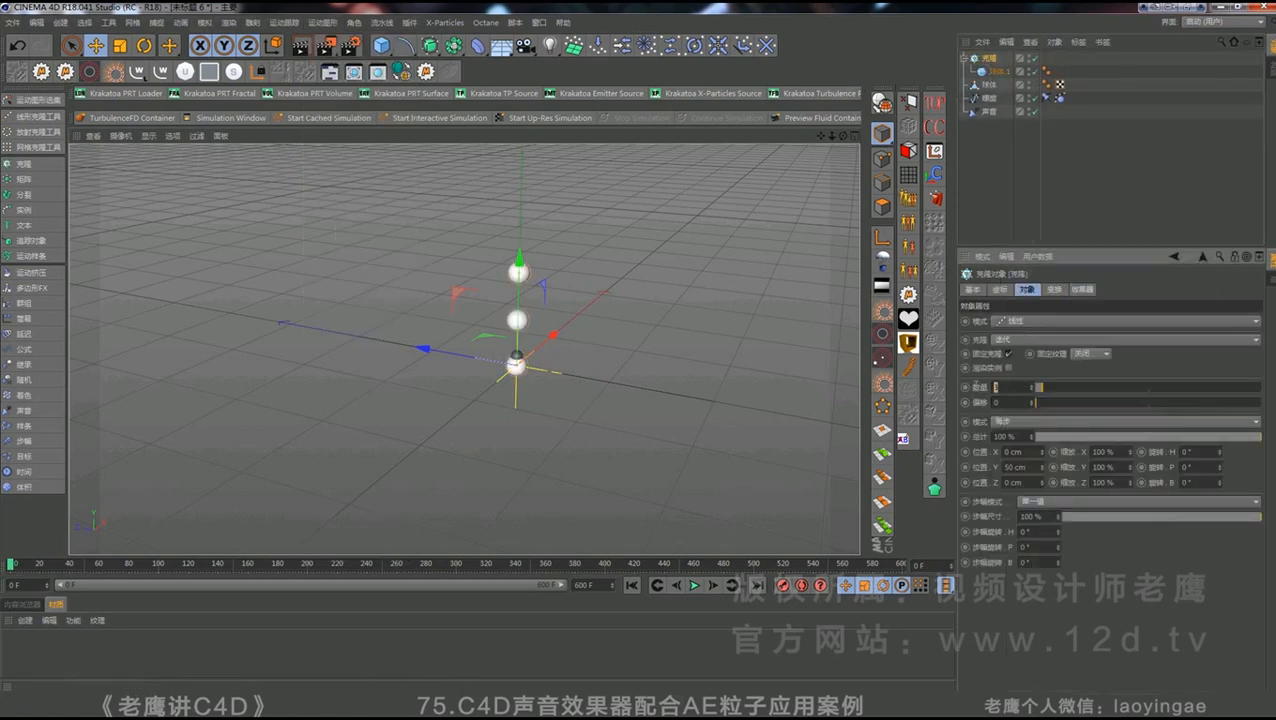
text(1)
key(Return)
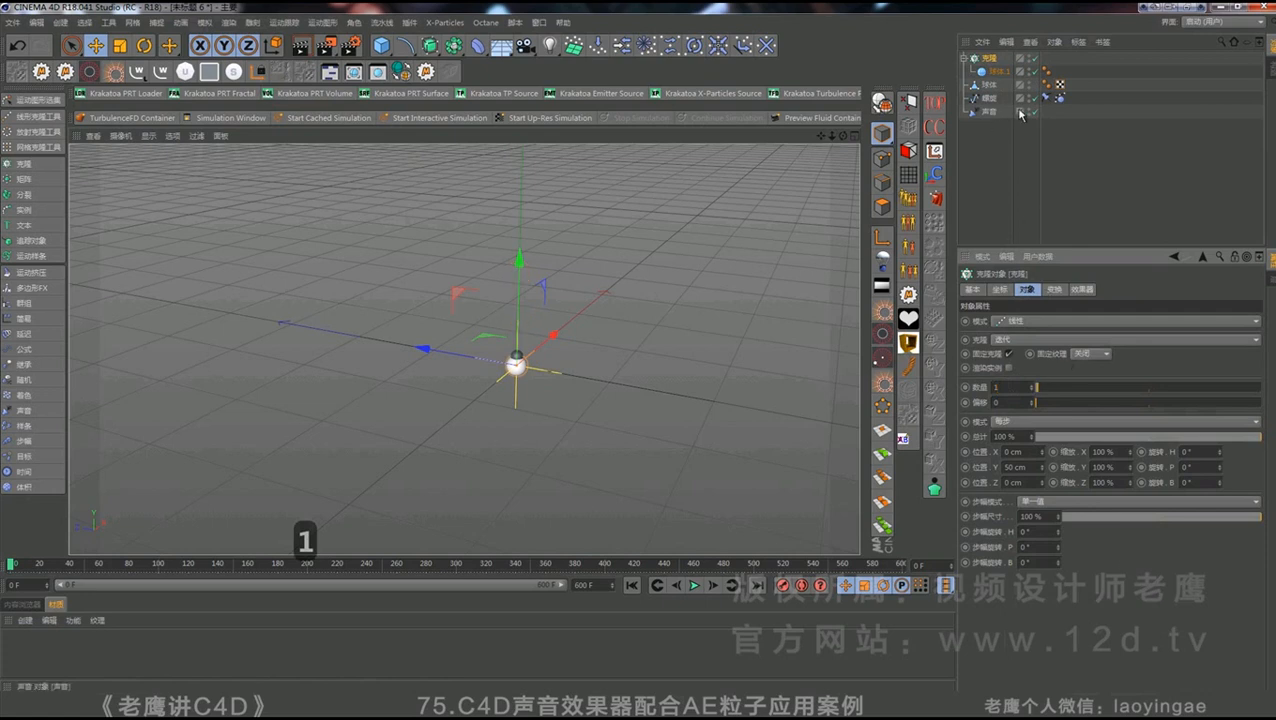
- Assign the Sound effector to the Cloner, then play the animation to check the clone's motion and rewind to the first frame
click(1082, 290)
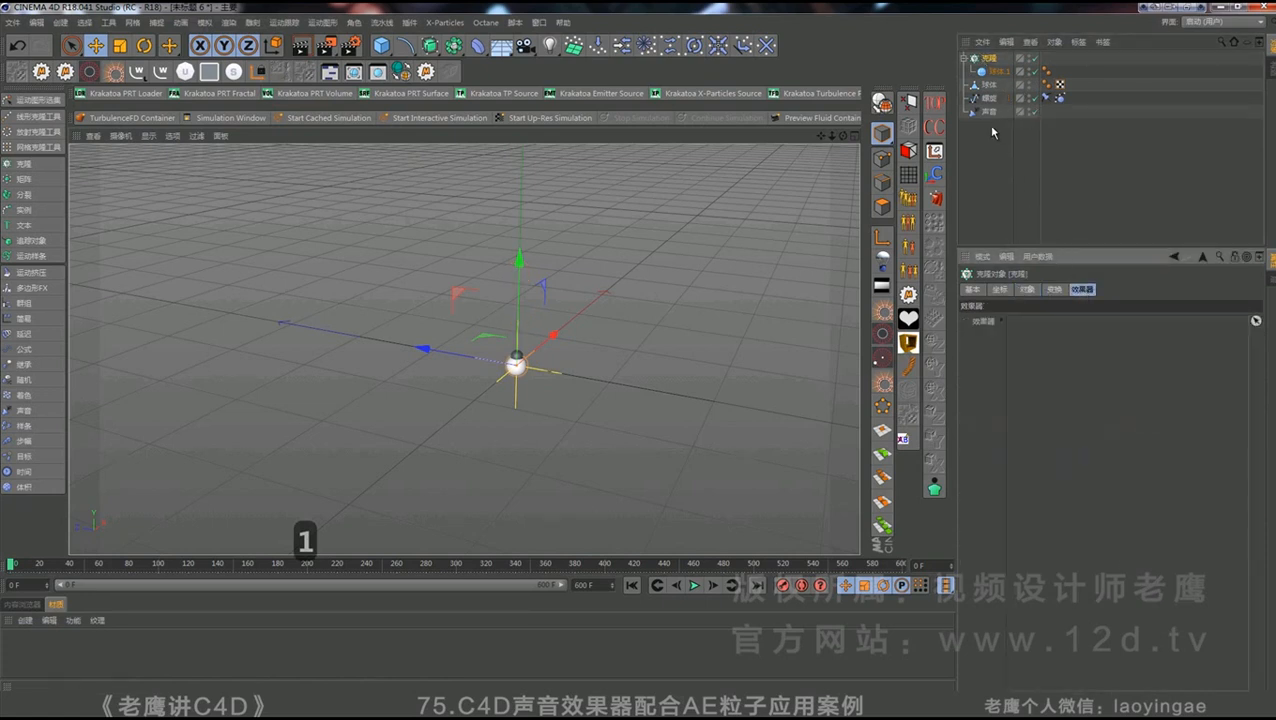
drag(989, 111, 1051, 330)
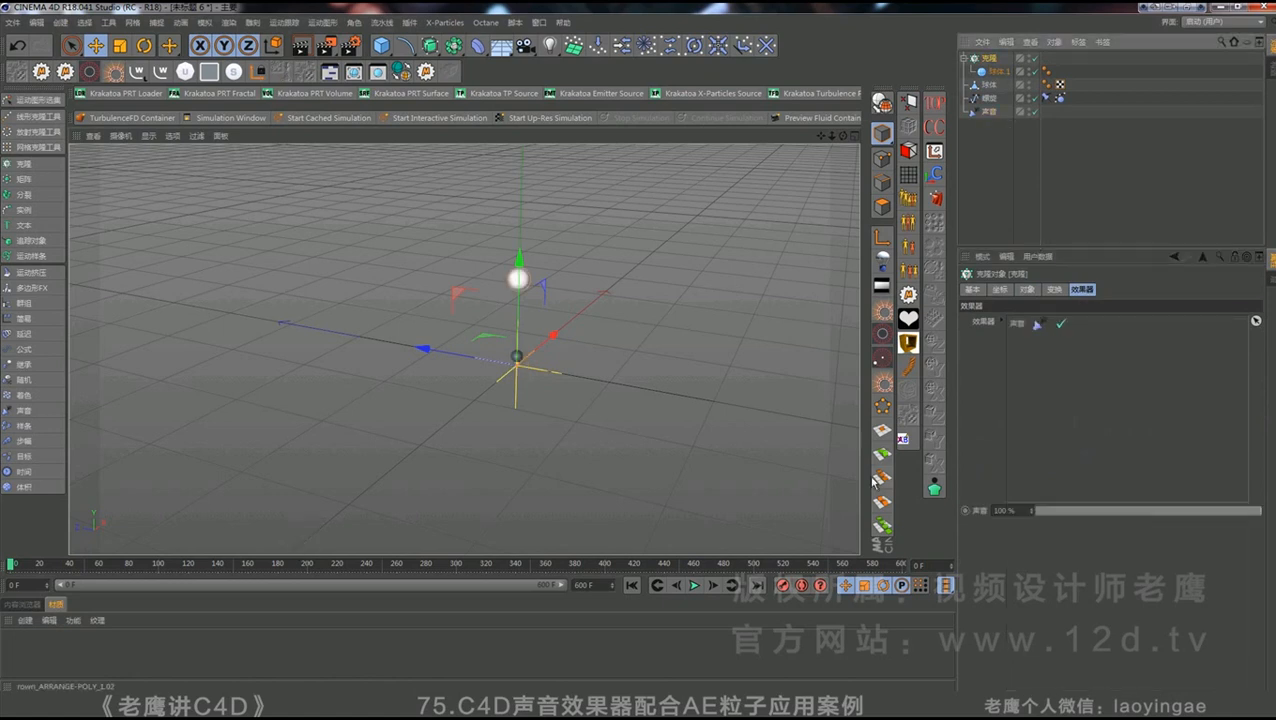
click(694, 586)
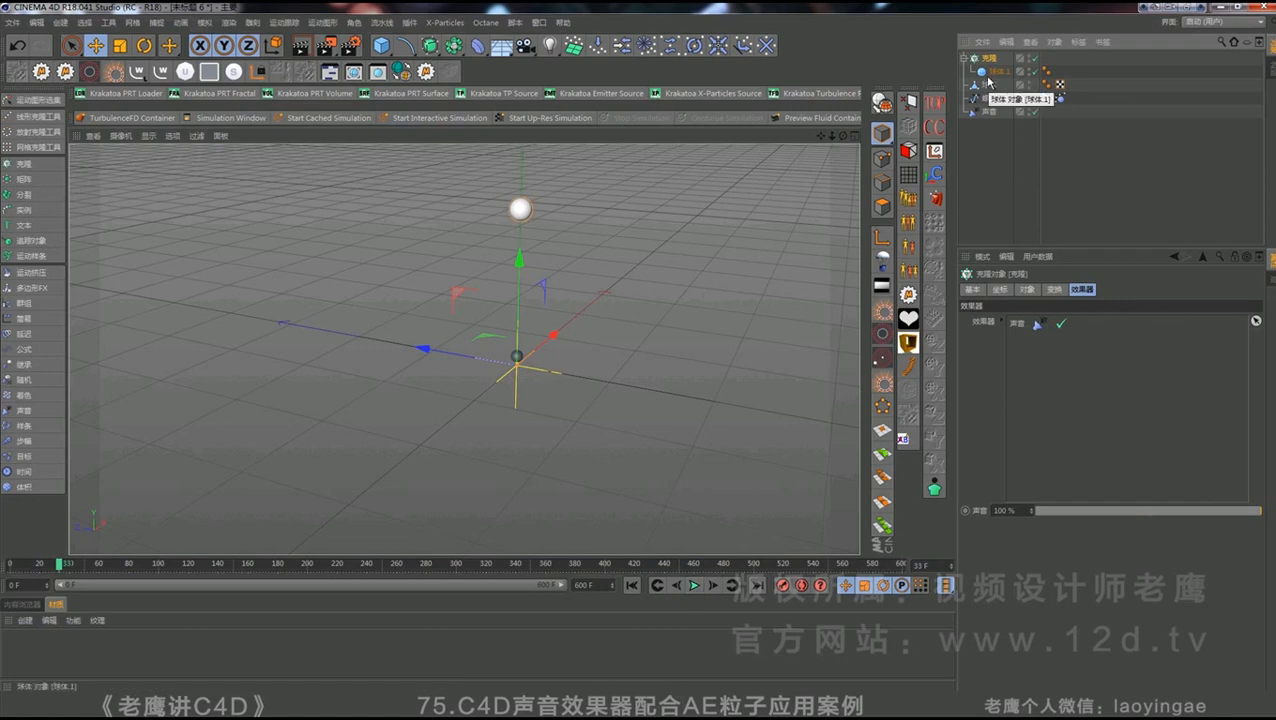
click(631, 585)
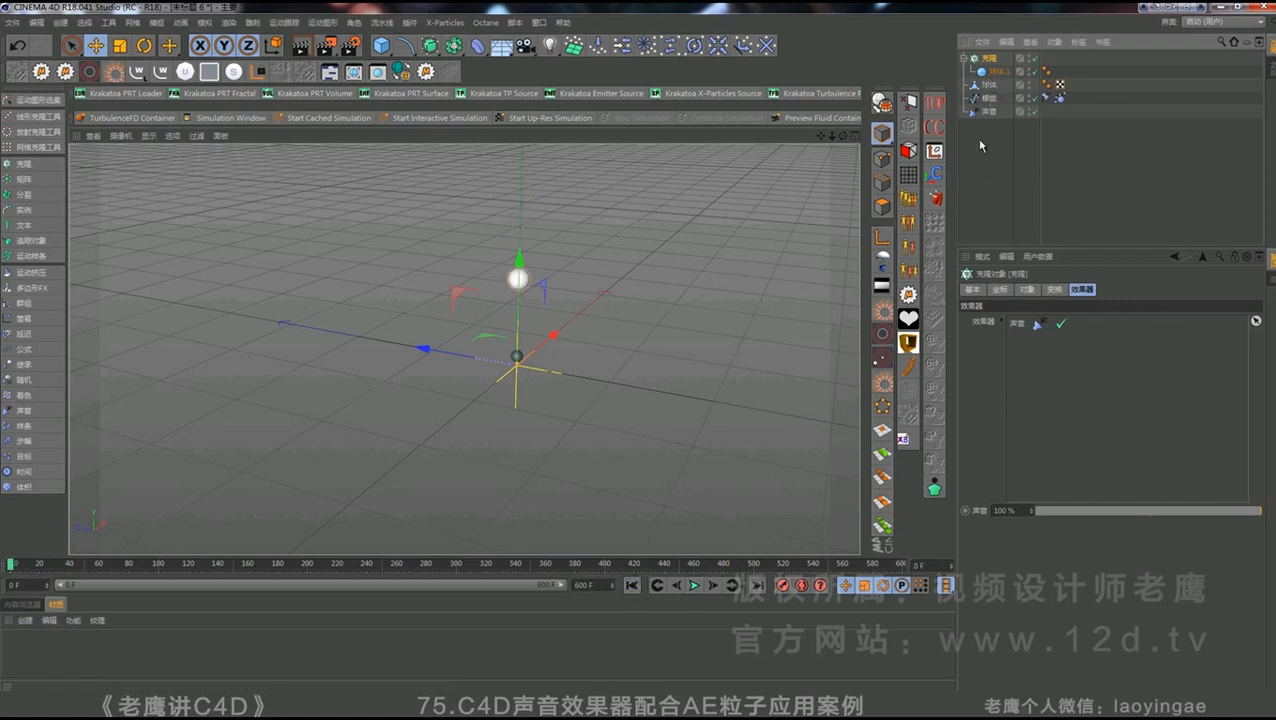
- Rename the sphere inside the Cloner as b and the polygon sphere attached to the spline as a
click(987, 86)
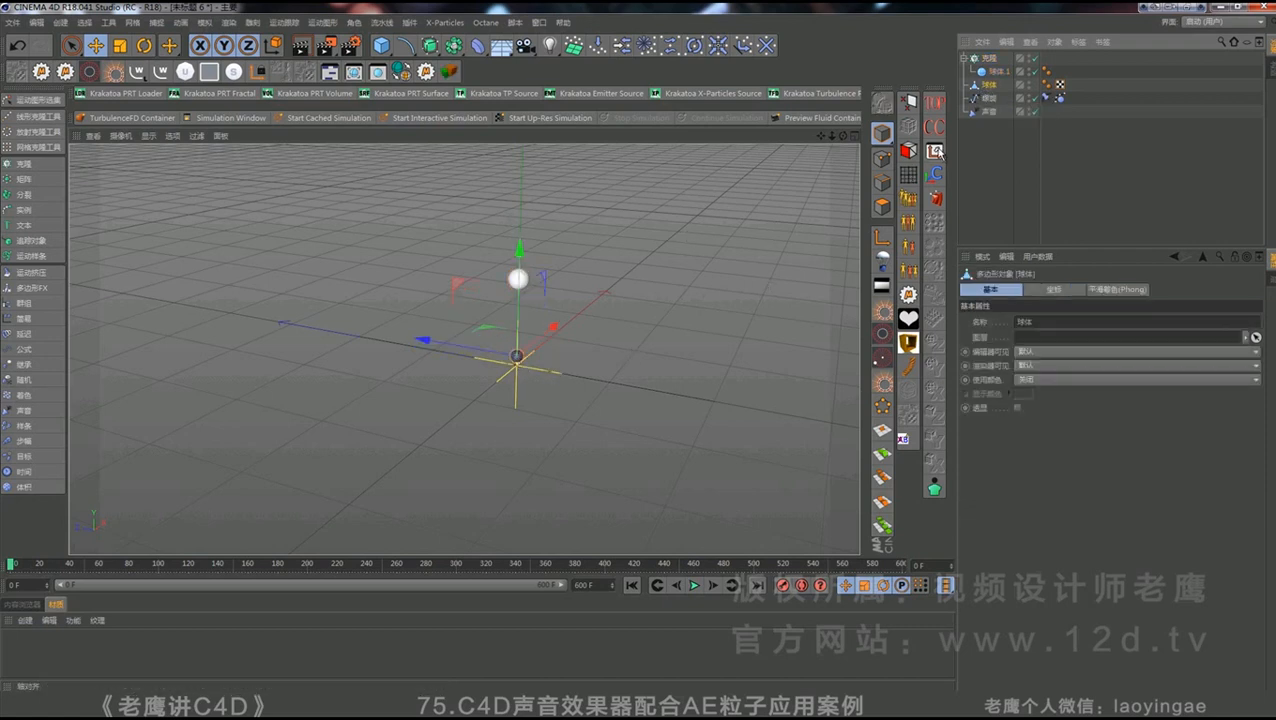
click(998, 74)
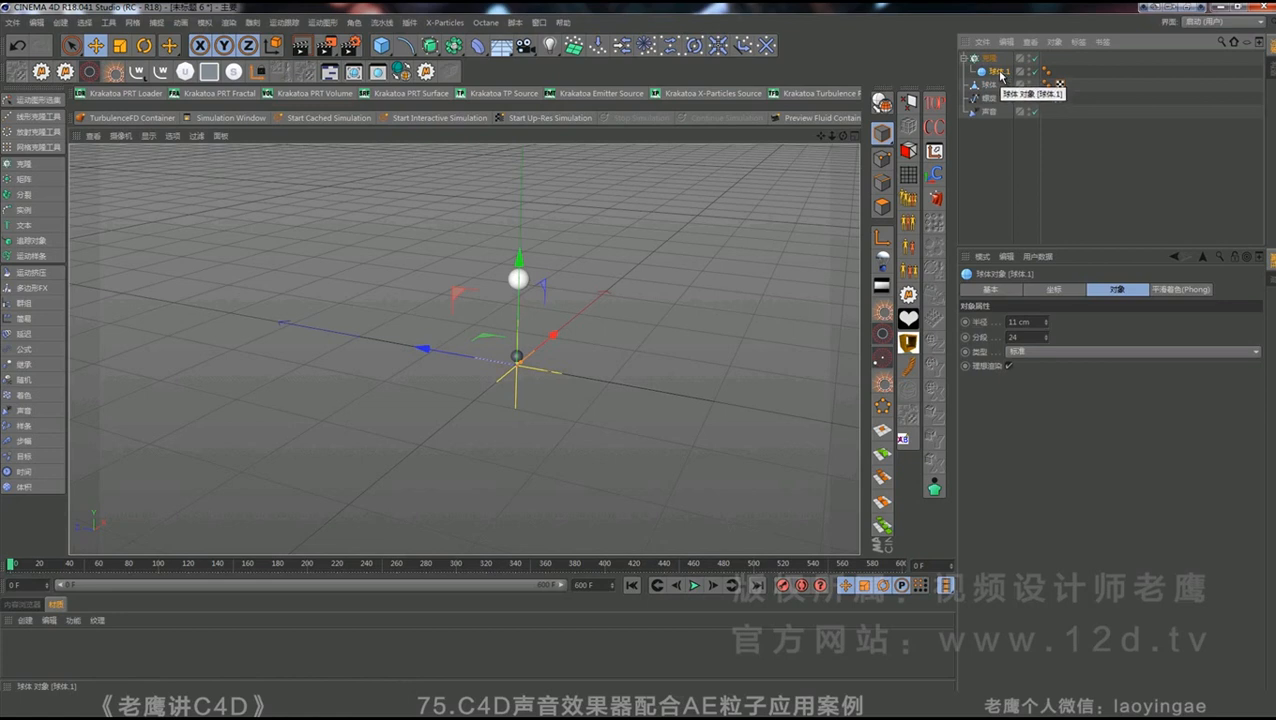
double_click(1000, 73)
text(b)
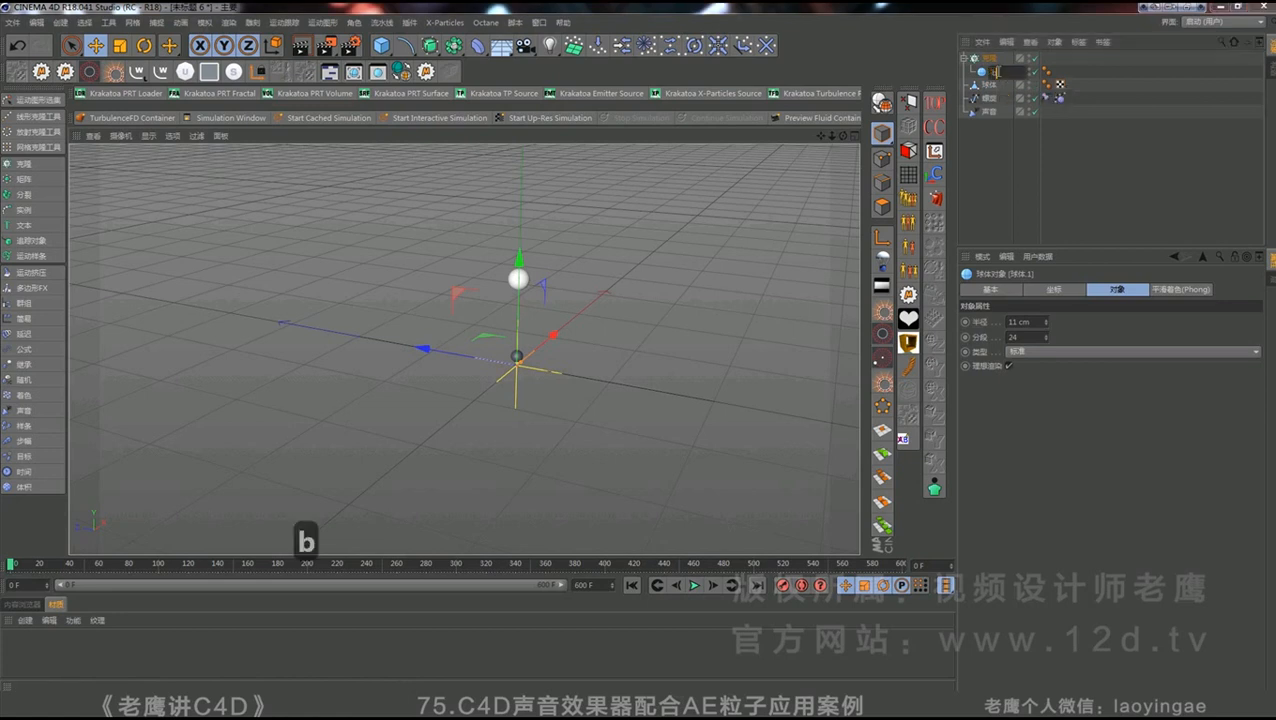
key(Return)
text(a)
key(Return)
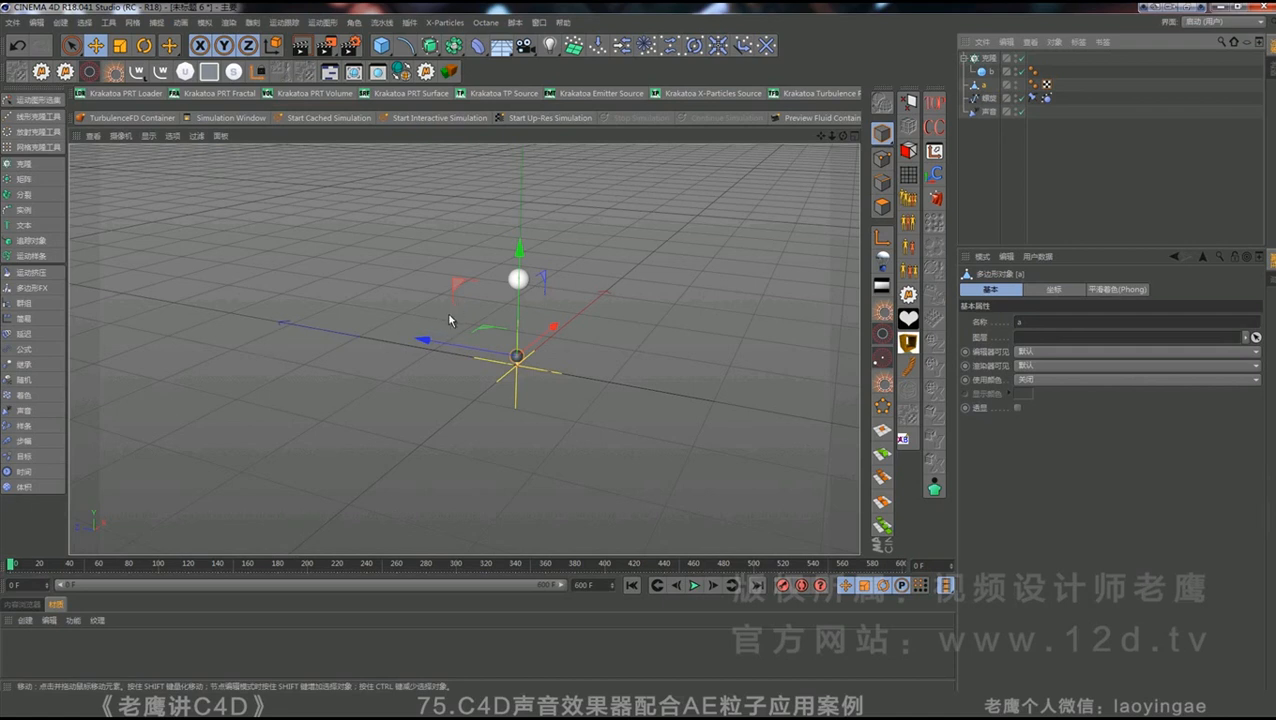
- Add an XPresso tag to object a and bring the Cloner into its graph as a node
click(1040, 189)
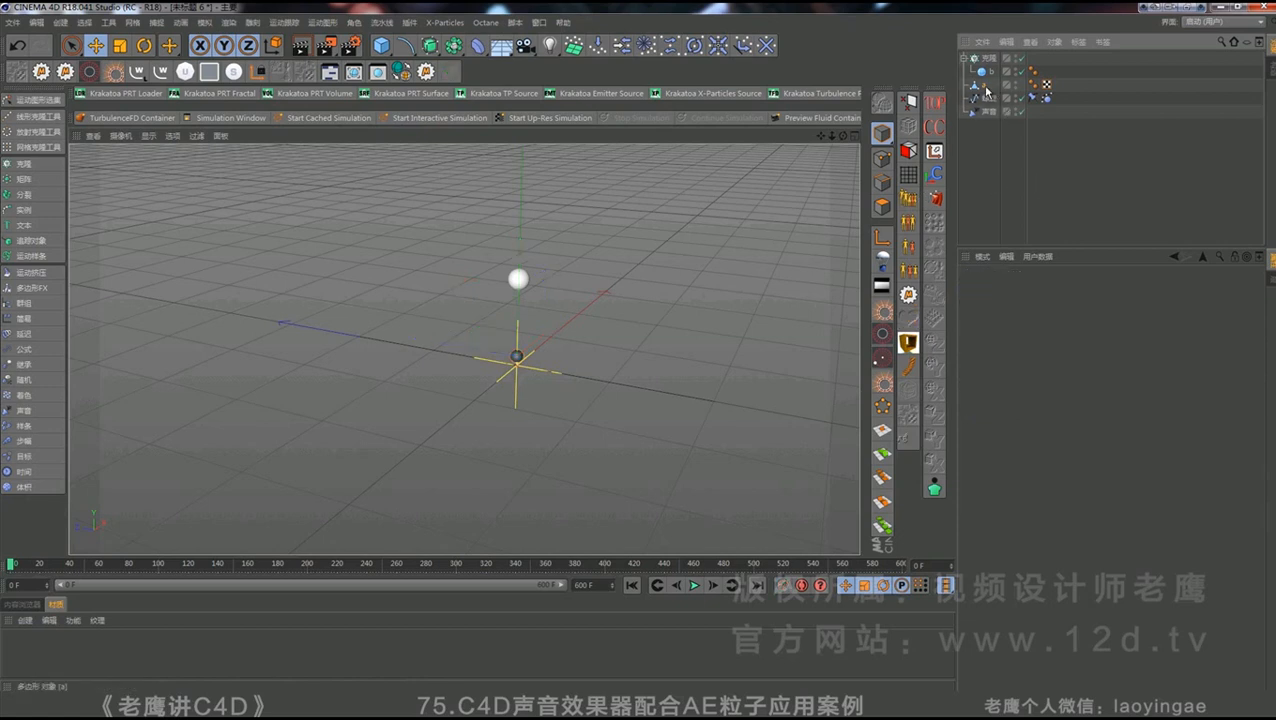
click(986, 89)
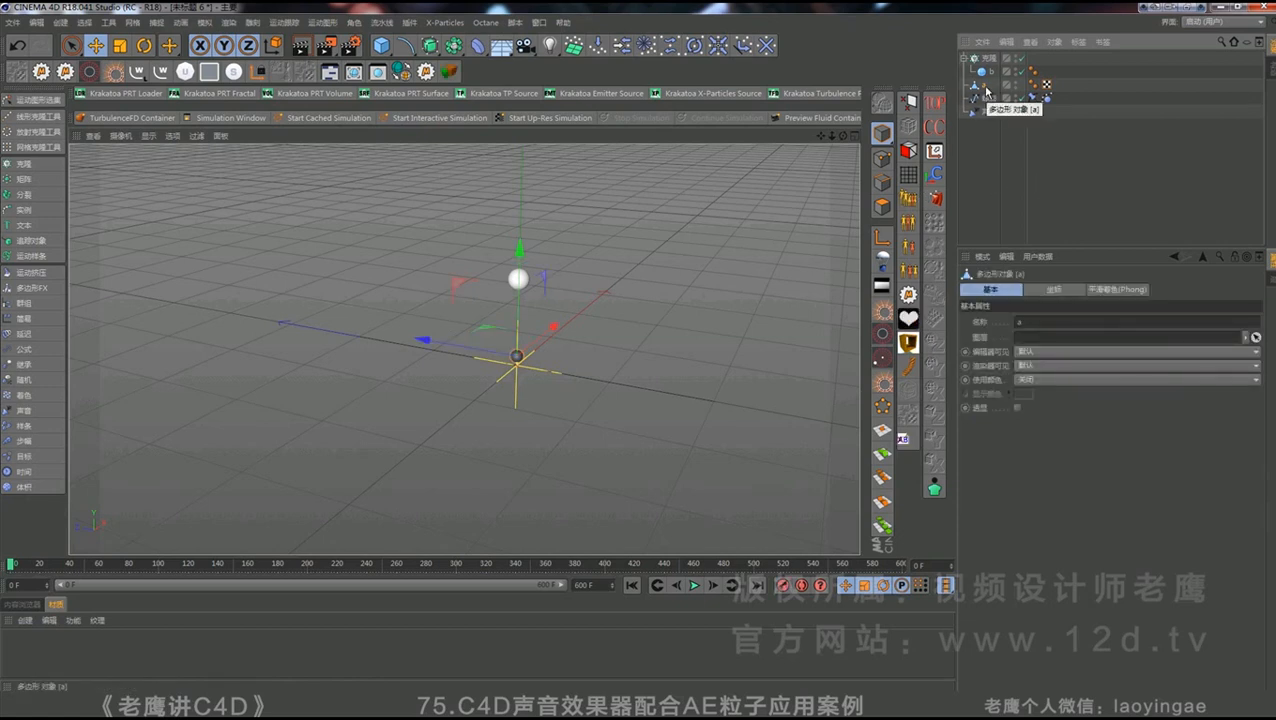
right_click(986, 89)
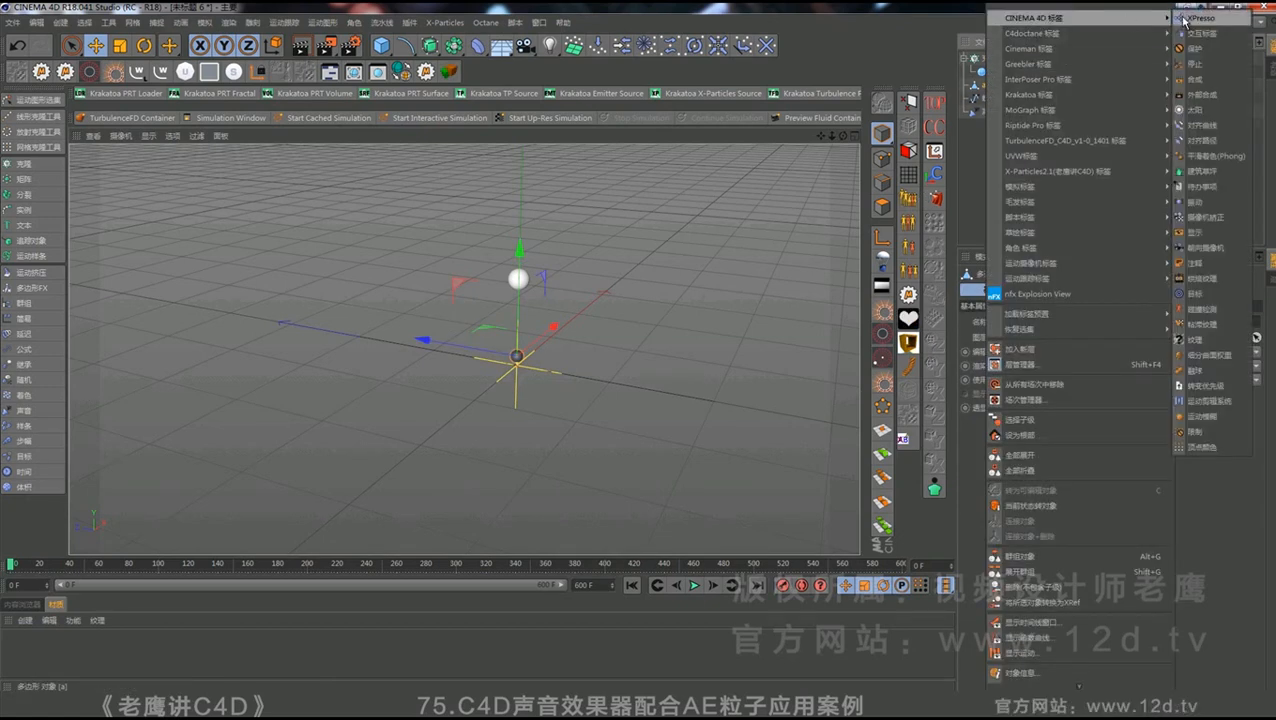
click(1186, 18)
drag(350, 98, 856, 222)
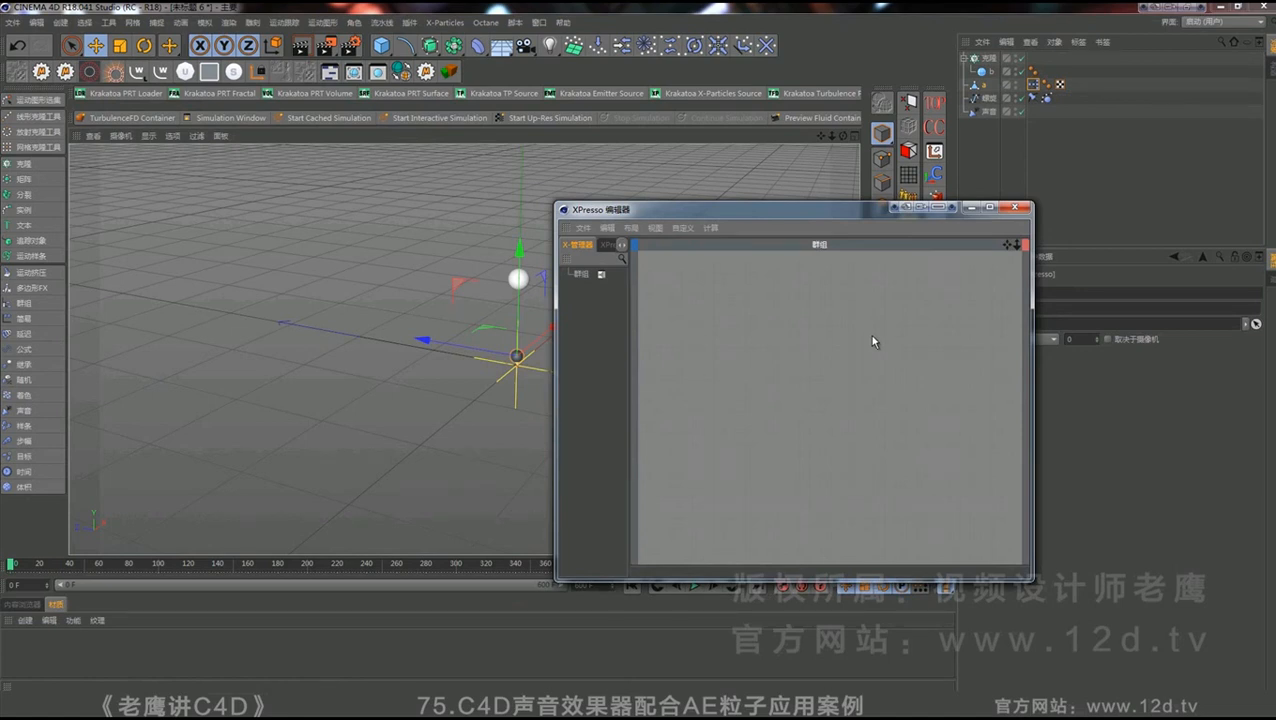
click(988, 66)
drag(988, 66, 835, 377)
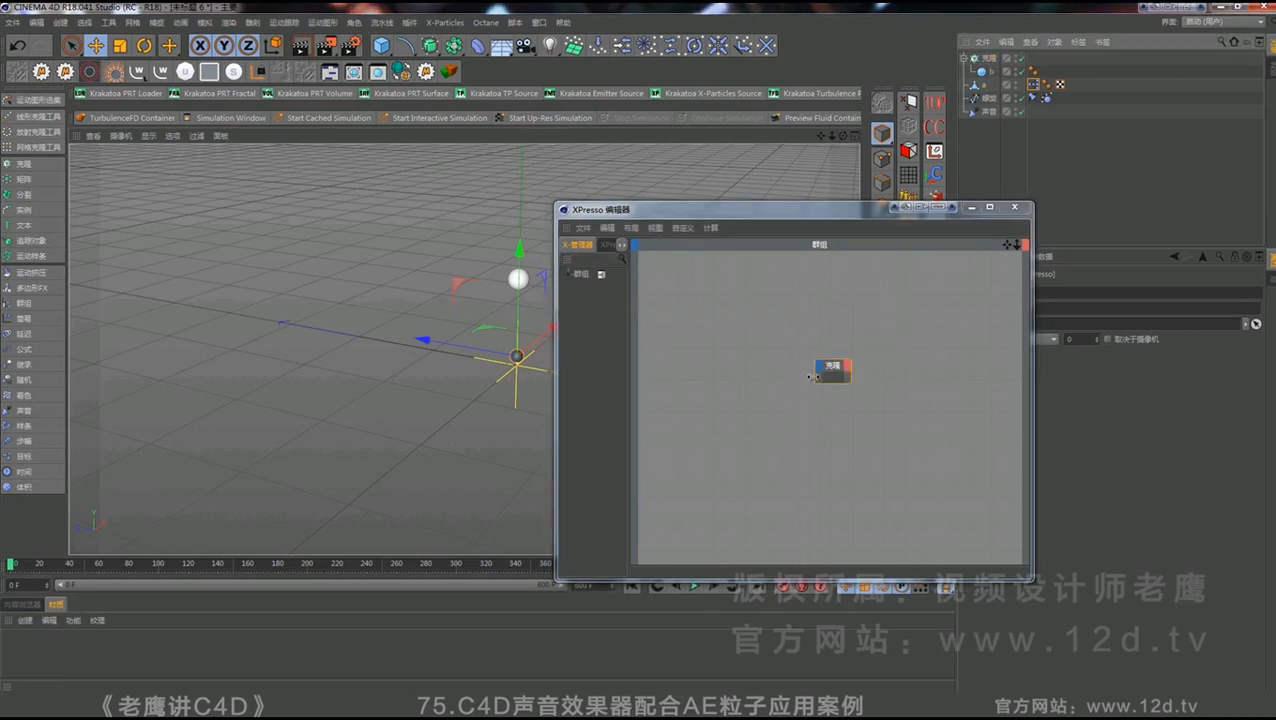
- Find the MoGraph operators in the XPresso pool and add a Data node beside the Cloner node
click(611, 246)
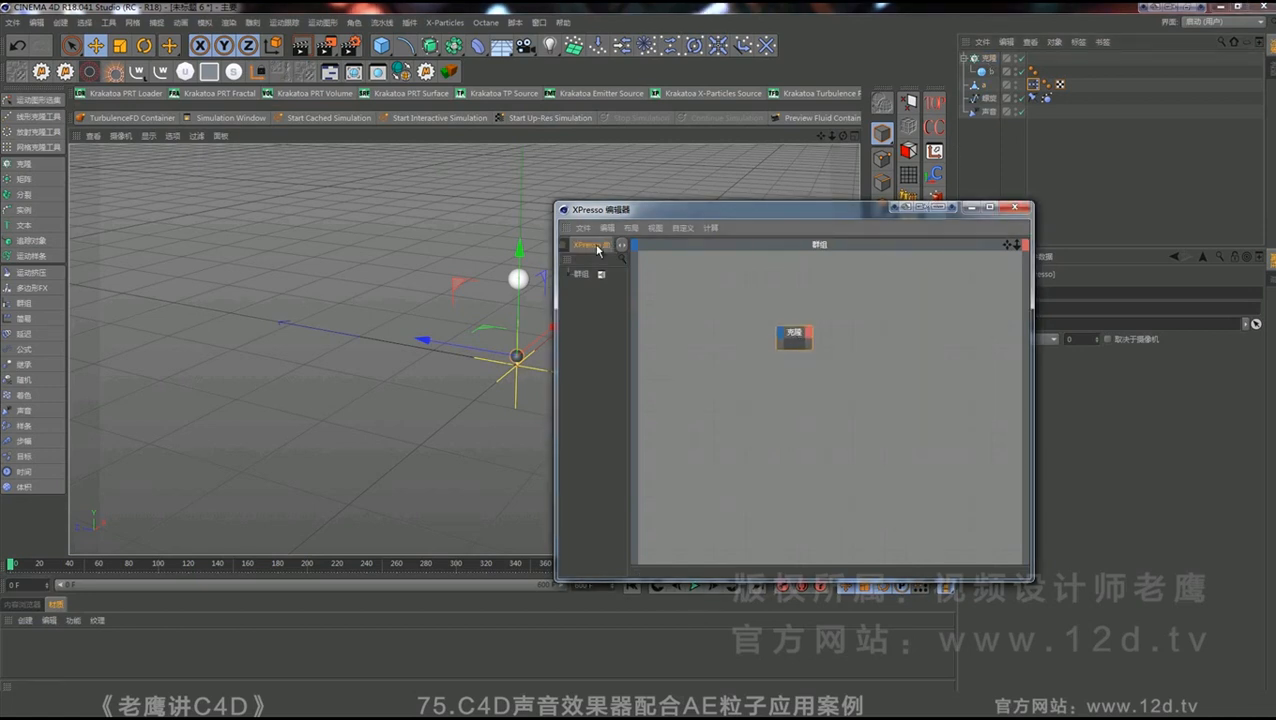
click(598, 250)
click(569, 278)
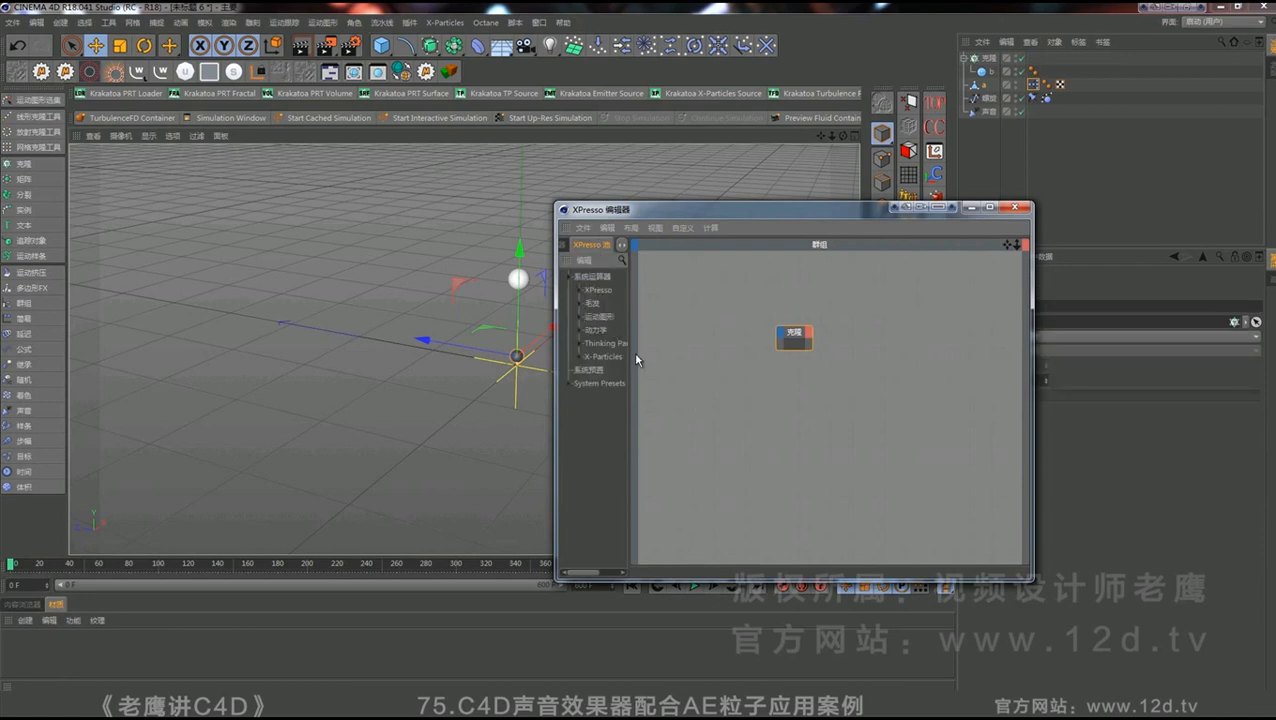
drag(633, 358, 660, 358)
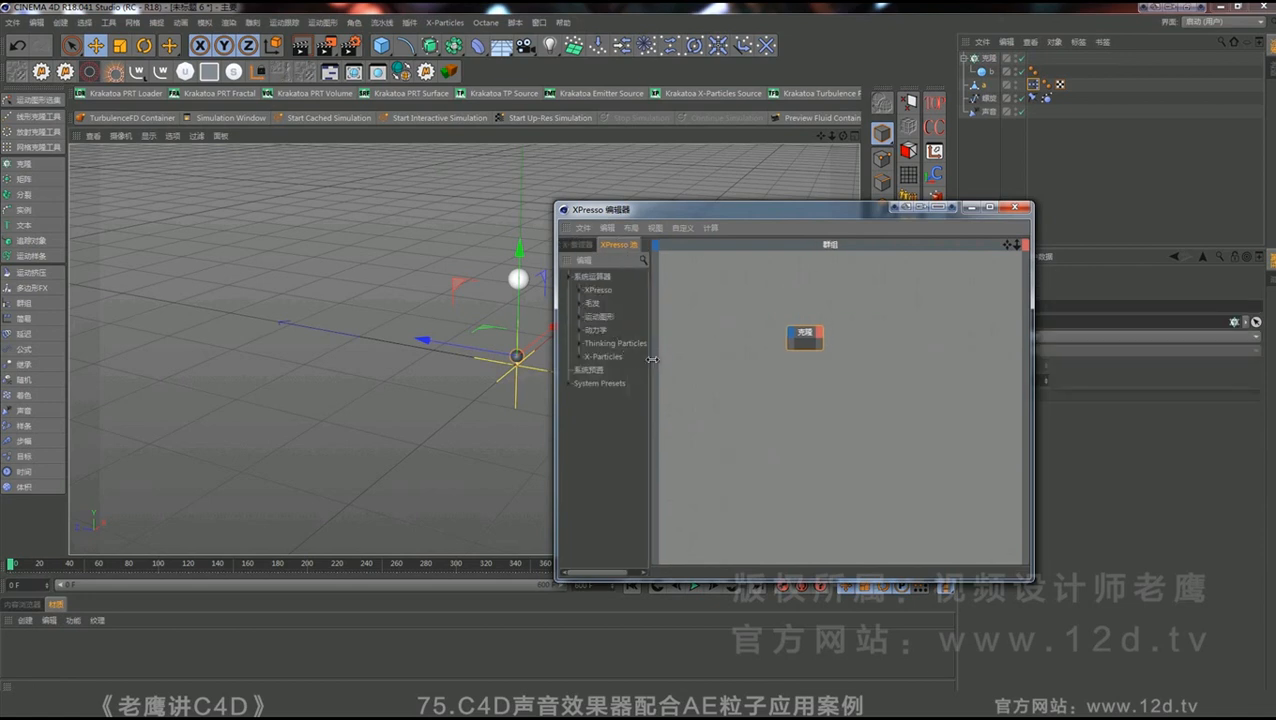
click(580, 317)
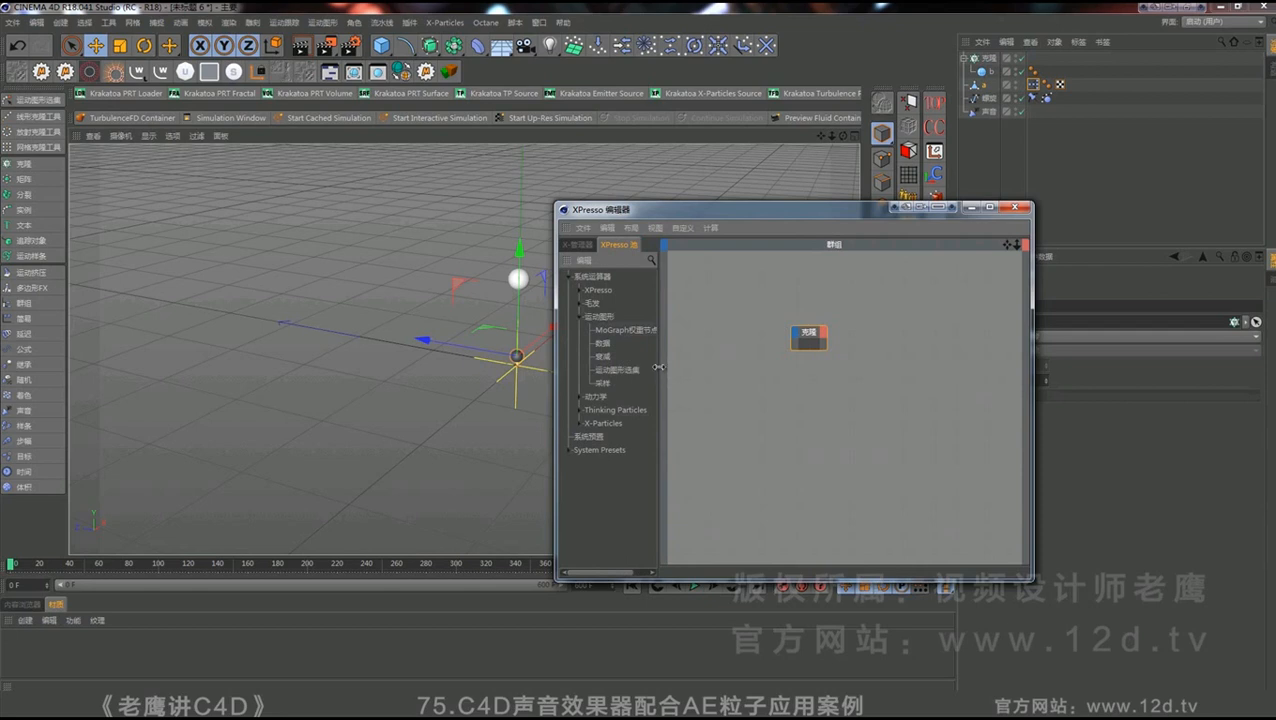
drag(811, 340, 793, 340)
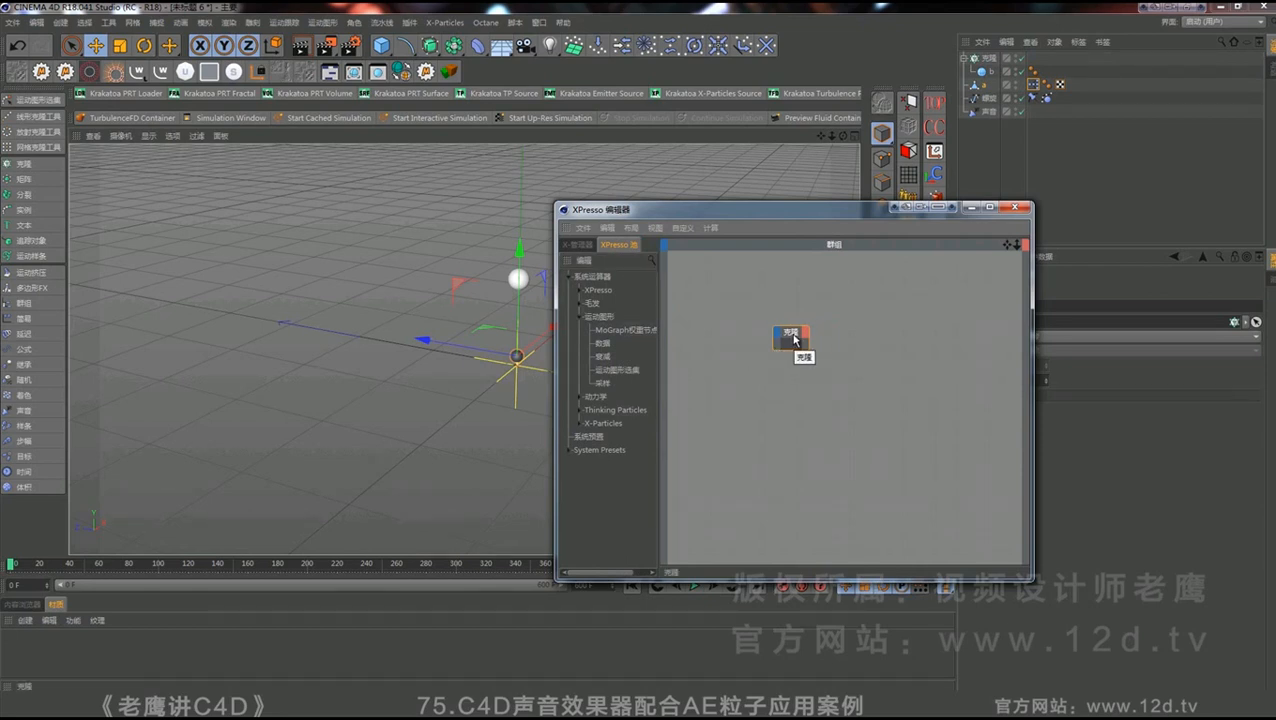
drag(611, 350, 874, 361)
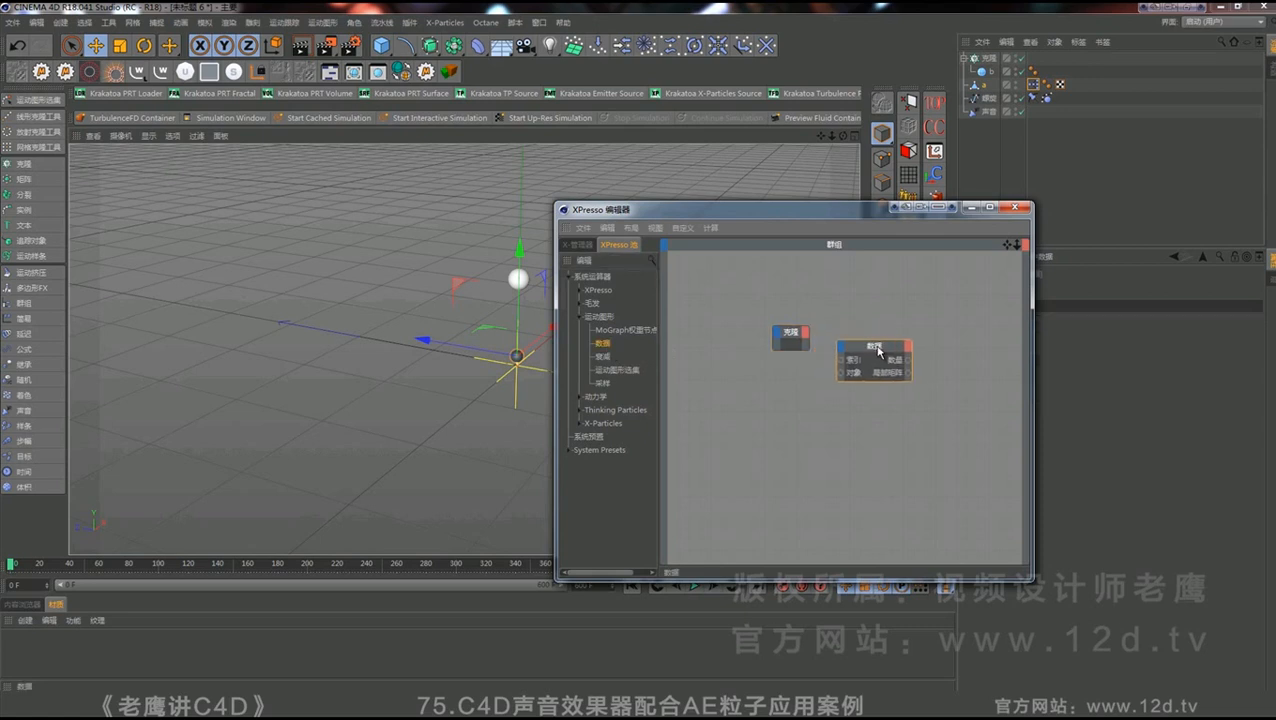
- Give the Cloner node an Object output and connect it to the Data node's Object input
click(805, 332)
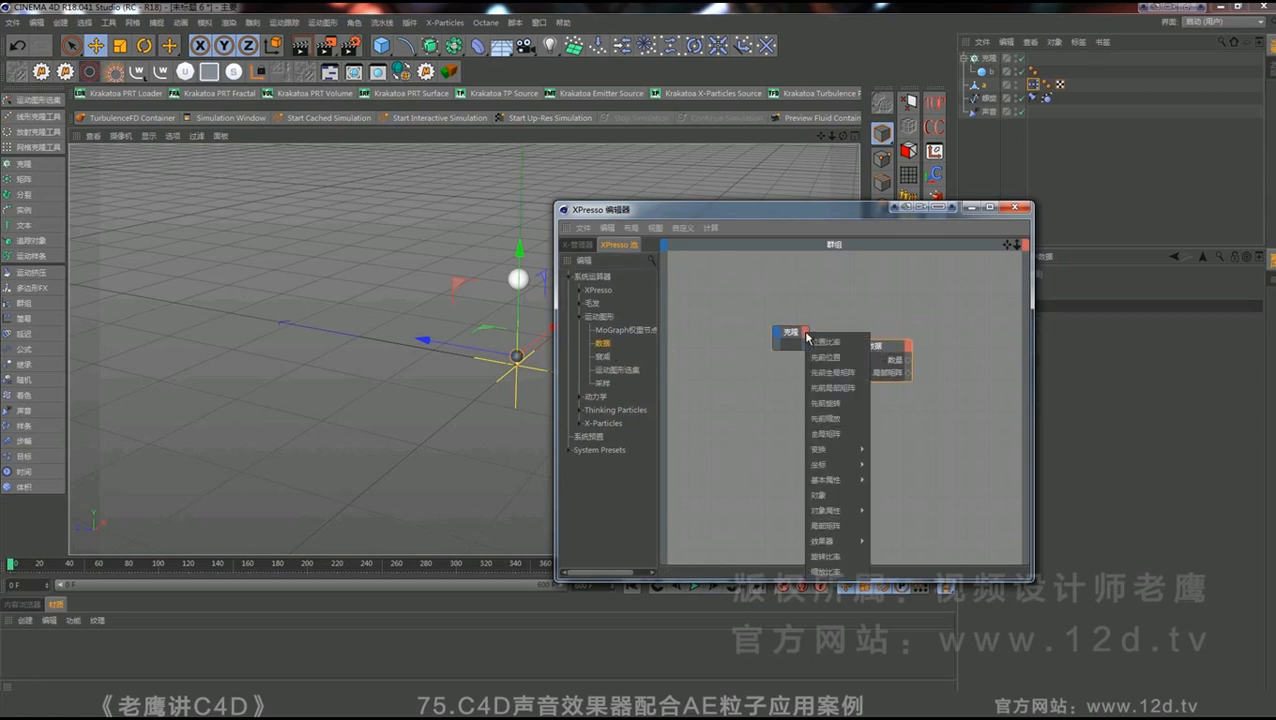
click(826, 496)
drag(805, 345, 880, 348)
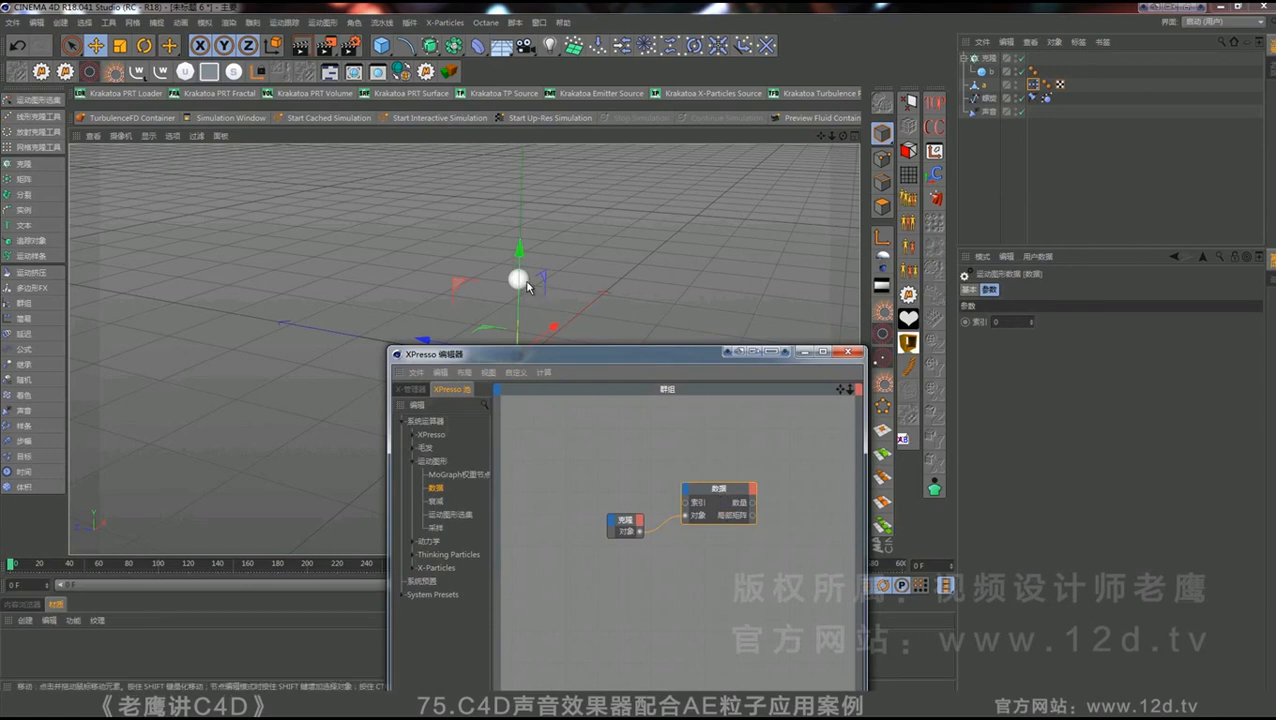
- Check the Data node's index, reposition the node and add a Global Matrix output port to it
click(1017, 321)
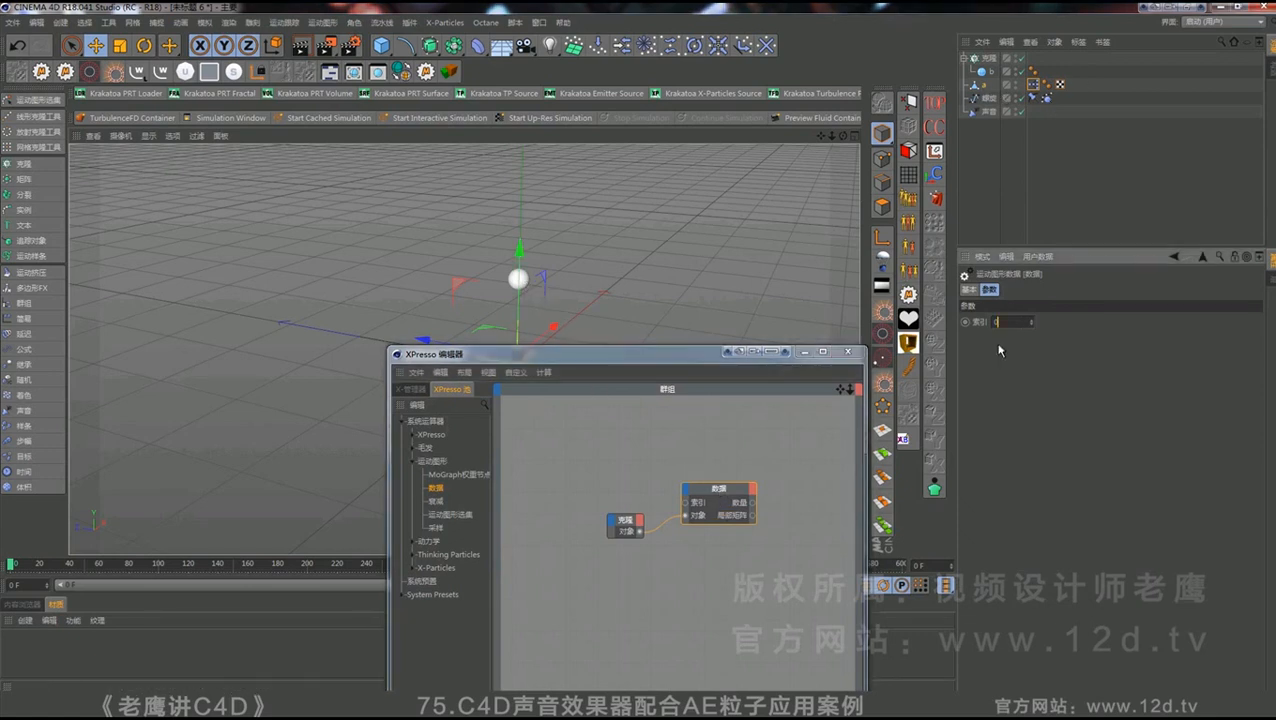
drag(720, 494, 710, 498)
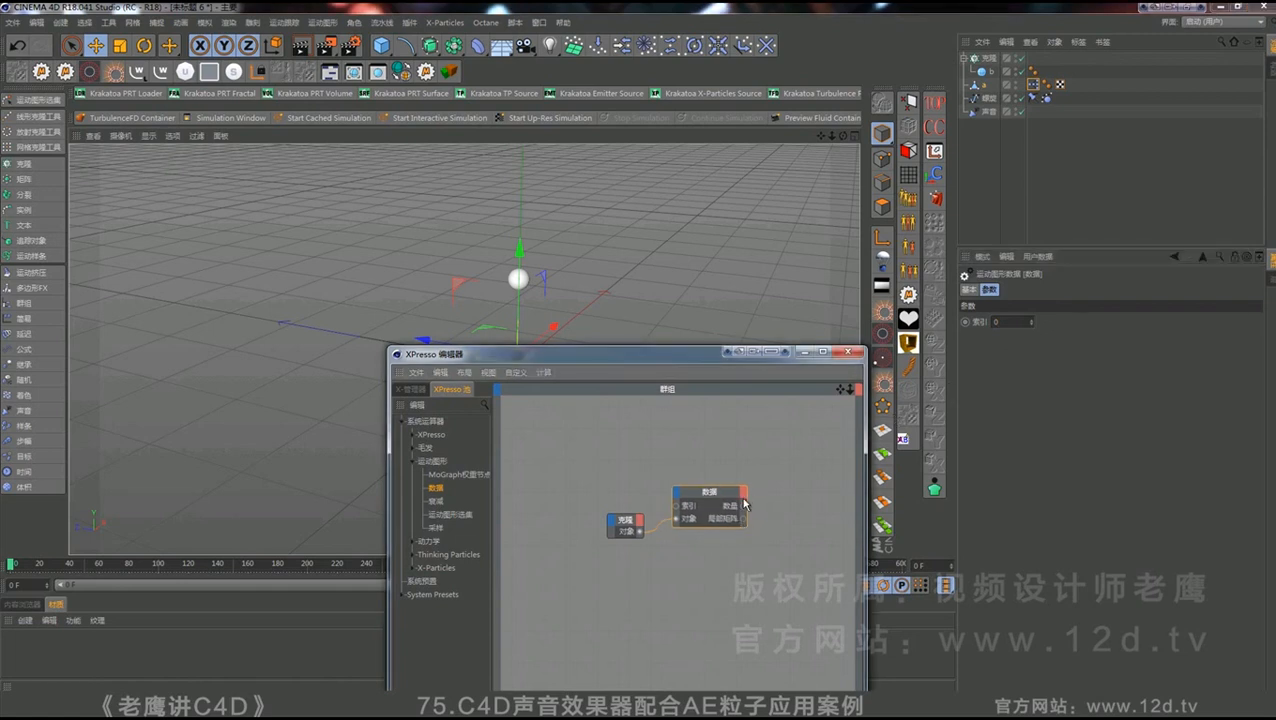
click(743, 496)
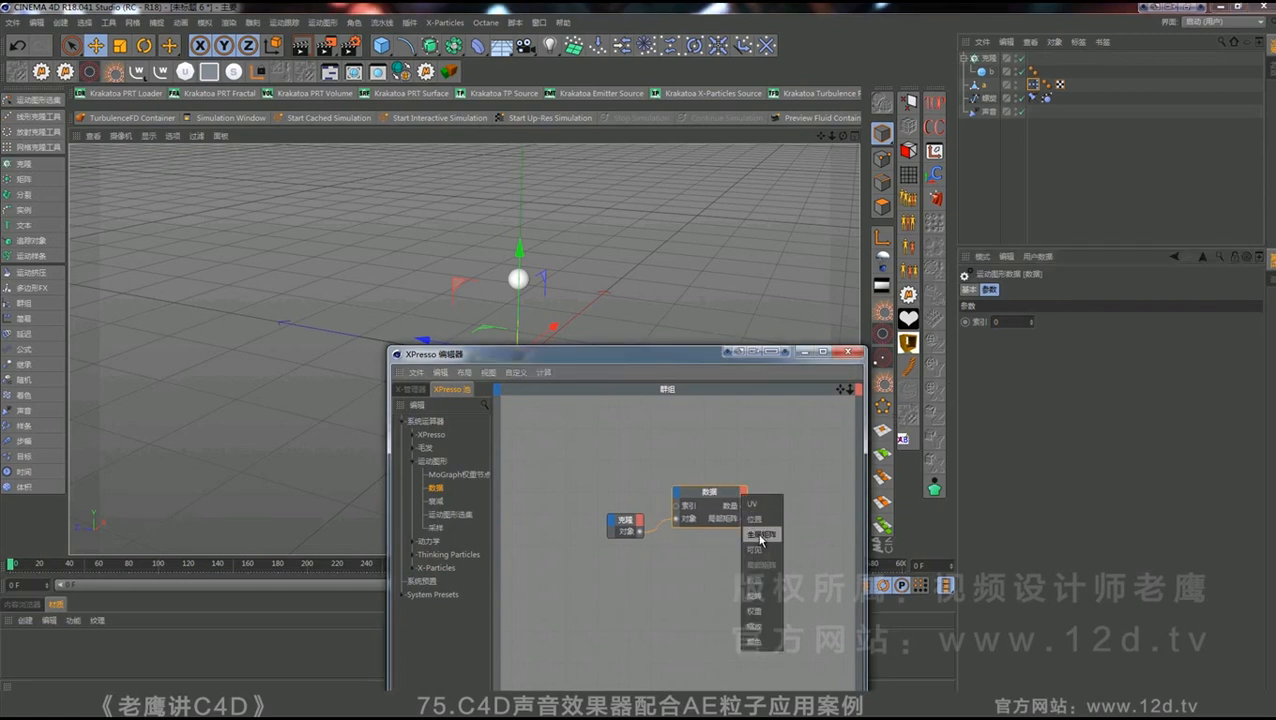
click(760, 535)
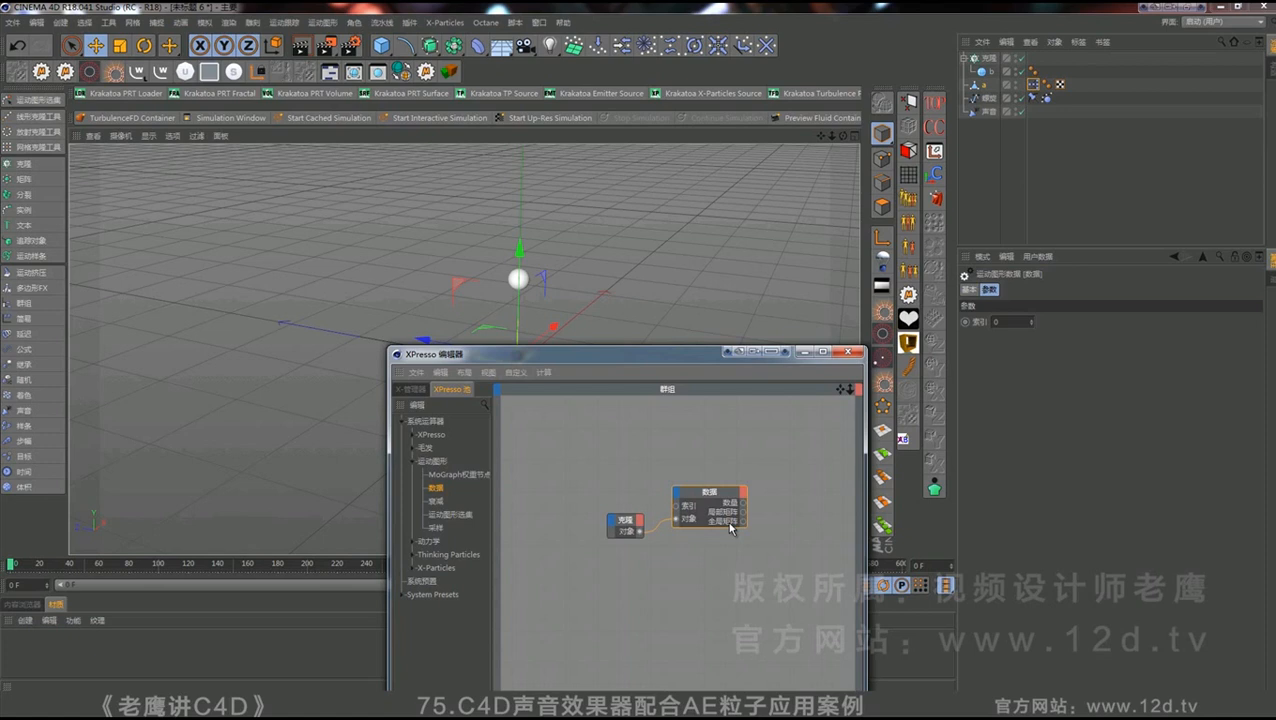
- Add object a to the XPresso graph and connect the Data node's Global Matrix output to its Global Matrix input
drag(985, 88, 803, 497)
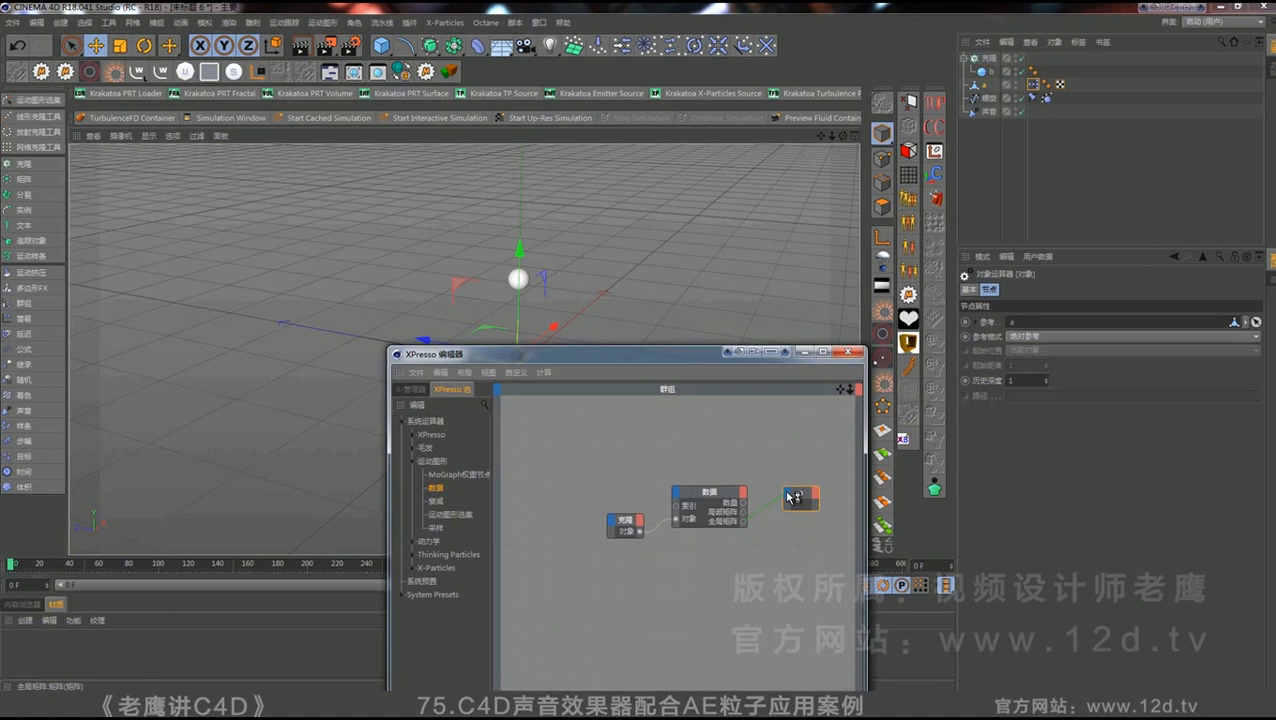
click(790, 494)
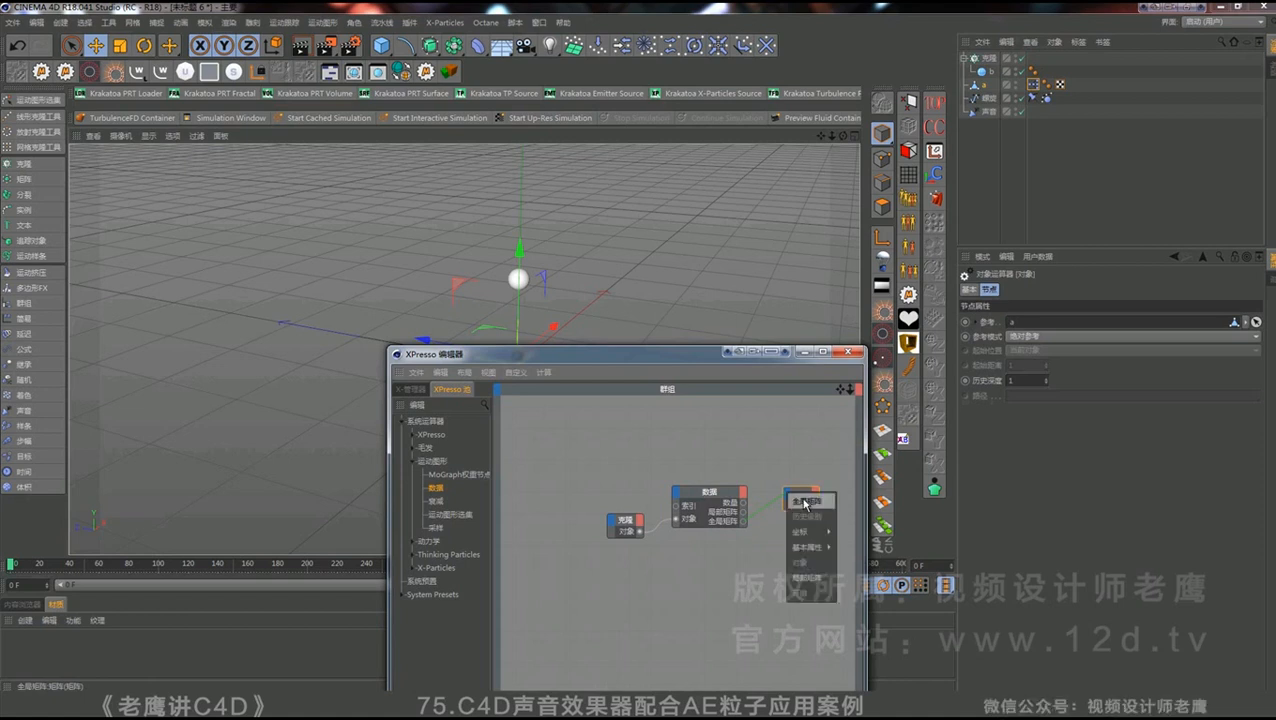
click(806, 502)
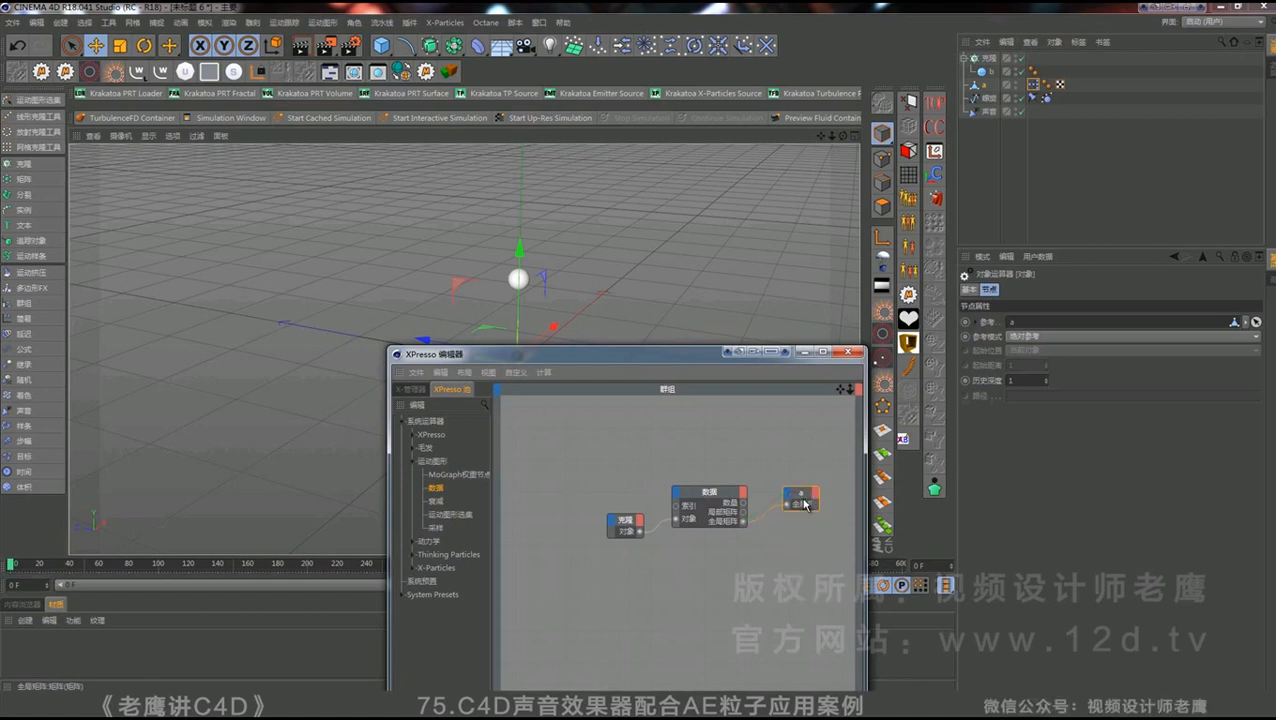
- Minimize the XPresso editor and set sphere b's radius to 5 cm
click(803, 352)
click(992, 72)
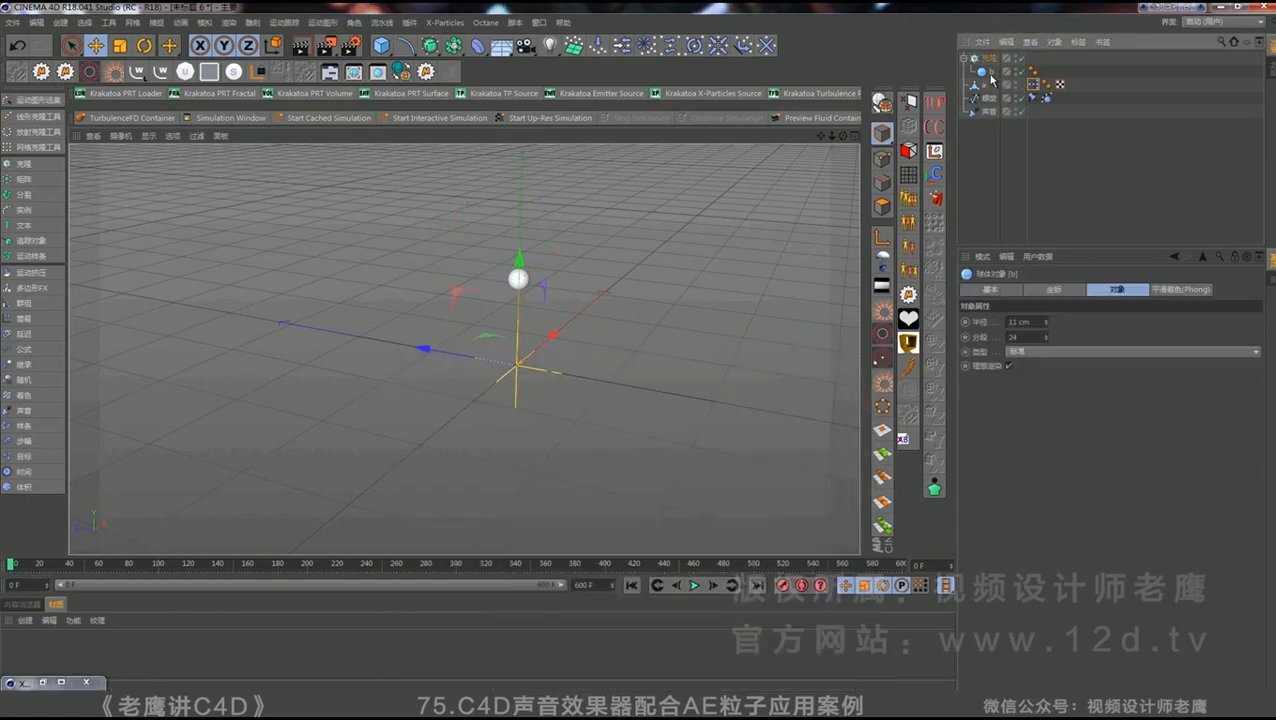
drag(1047, 325, 1048, 328)
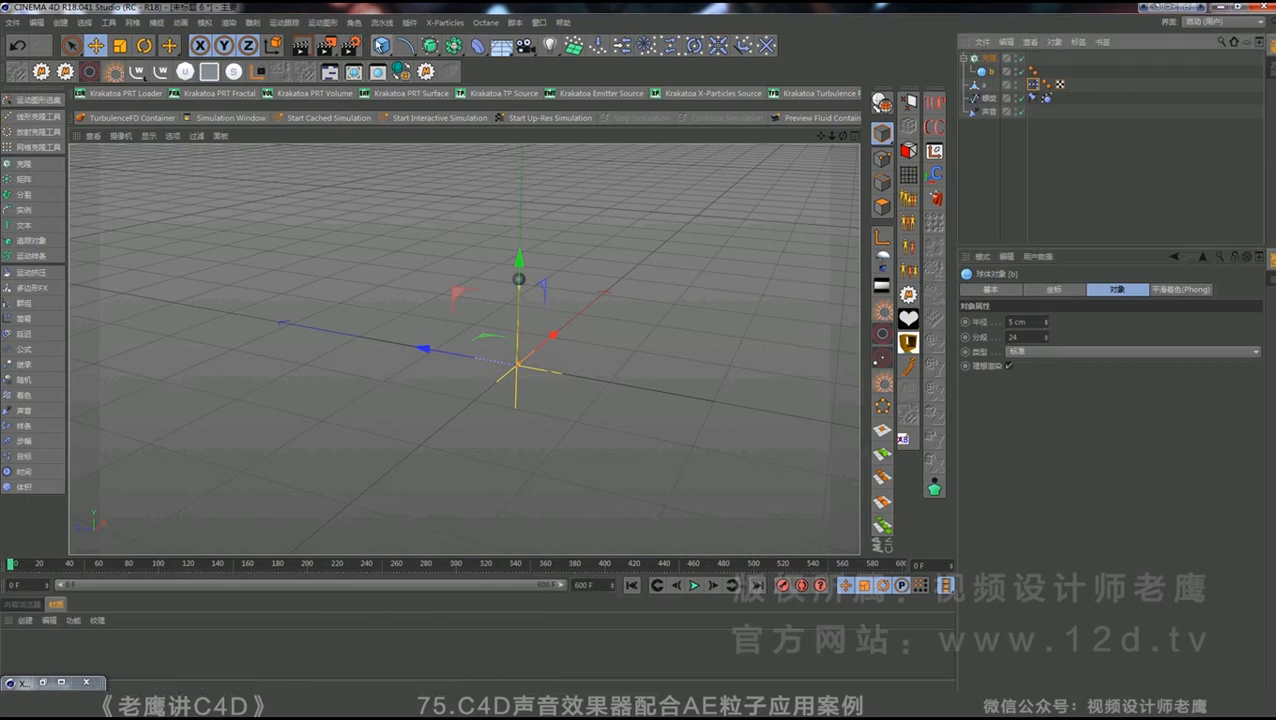
- Create a cube, scale it down to about 20.6 cm and make it a child of the Cloner
click(381, 45)
click(494, 64)
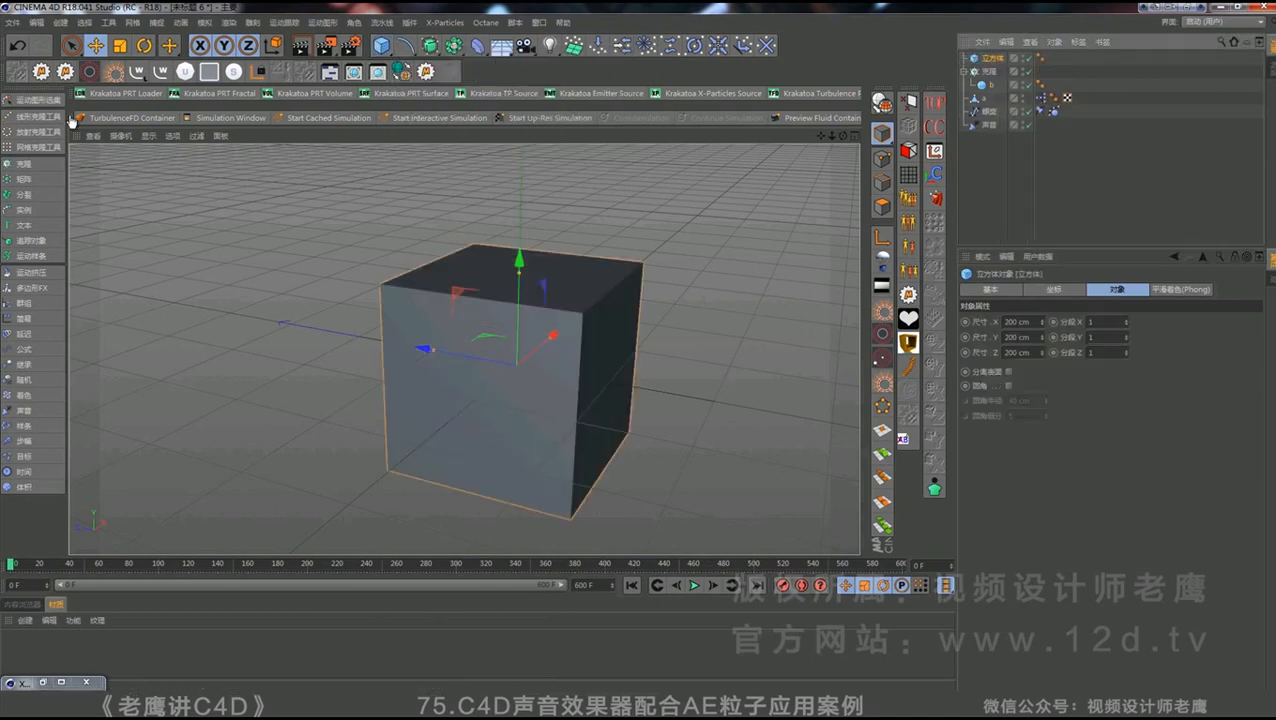
key(e)
drag(706, 323, 228, 440)
drag(984, 60, 990, 72)
- Delete sphere b from the Cloner and scale the cube down to about 10.9 cm
click(992, 85)
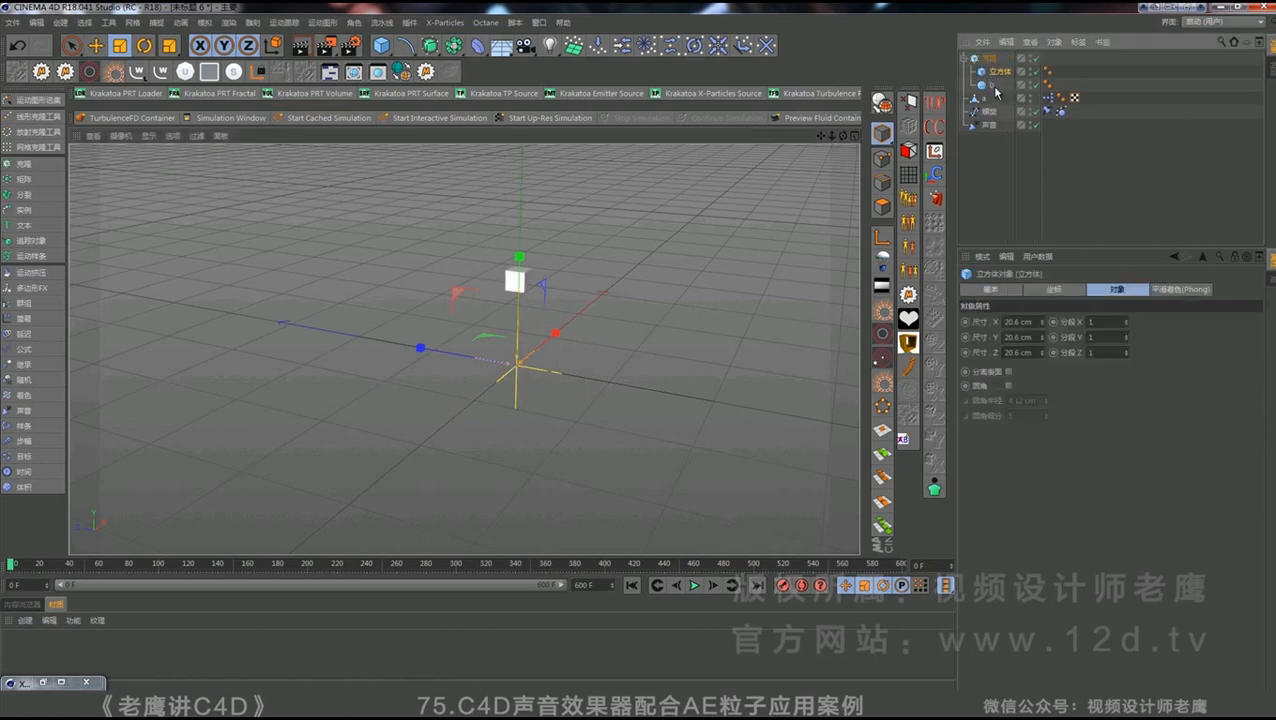
key(Delete)
click(997, 72)
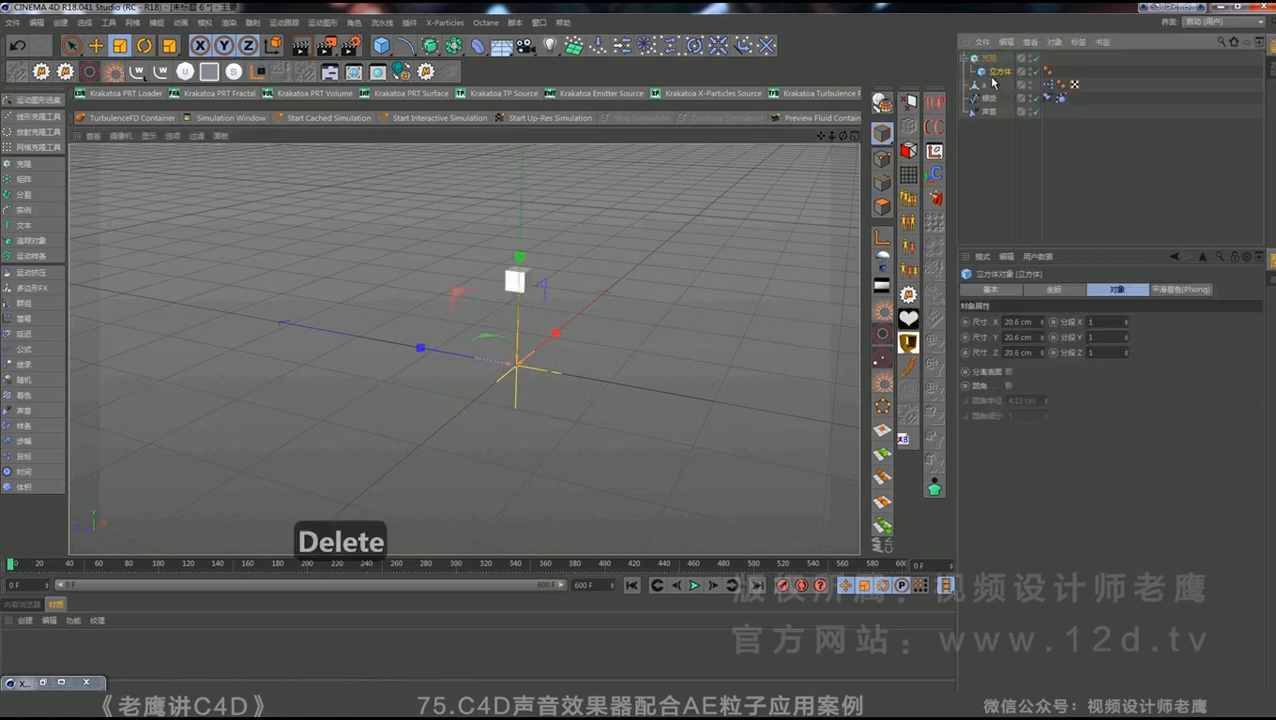
drag(646, 284, 494, 306)
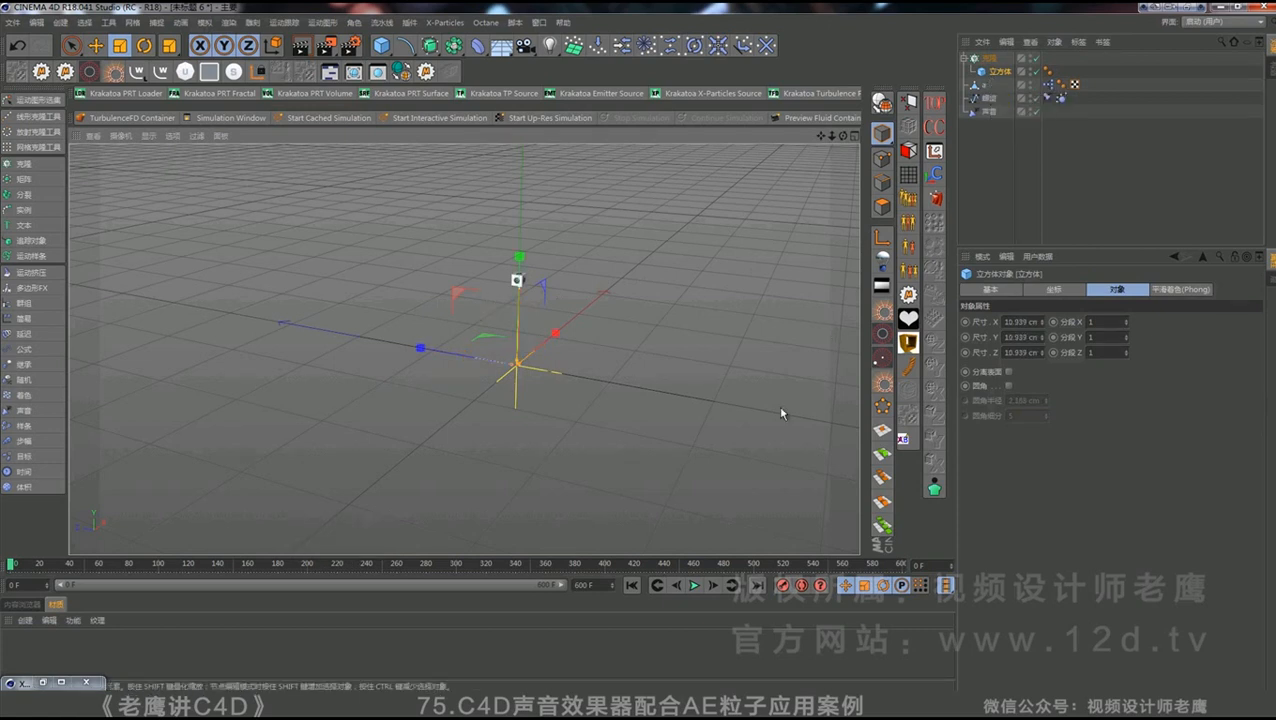
- Play the animation to check how the sphere and spline follow the cloned cube, and return to the first frame
click(694, 585)
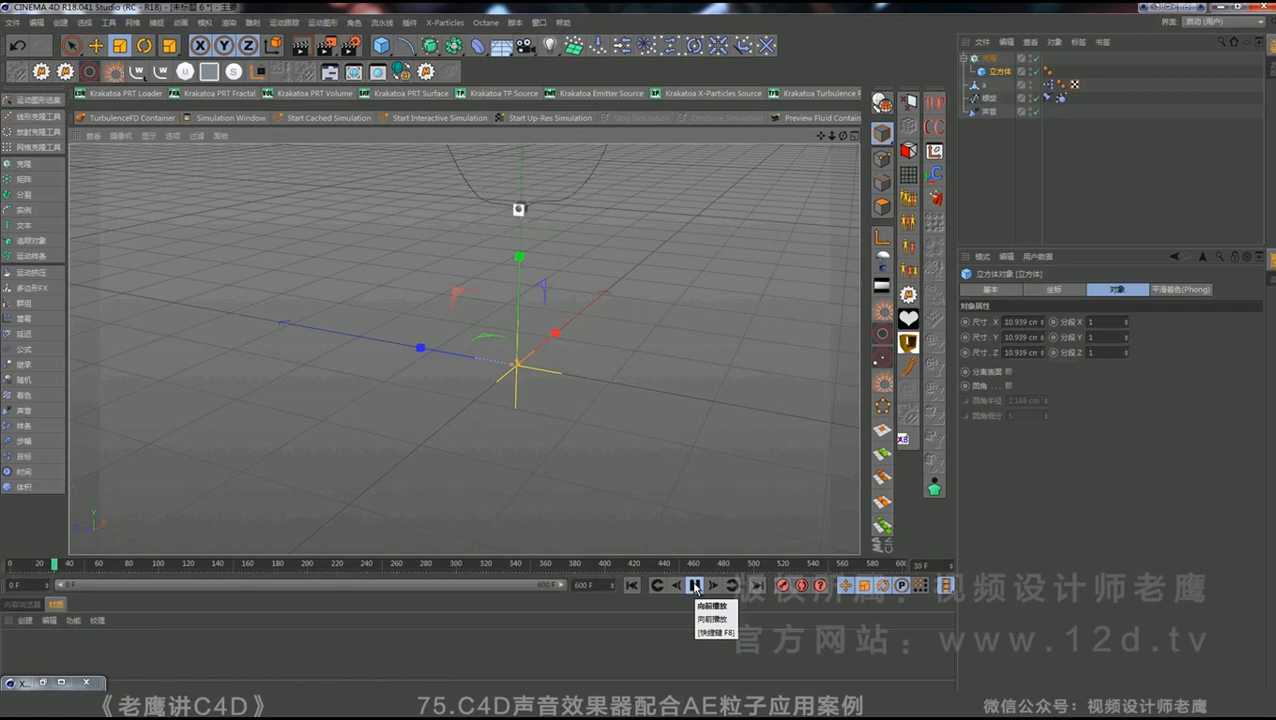
click(694, 585)
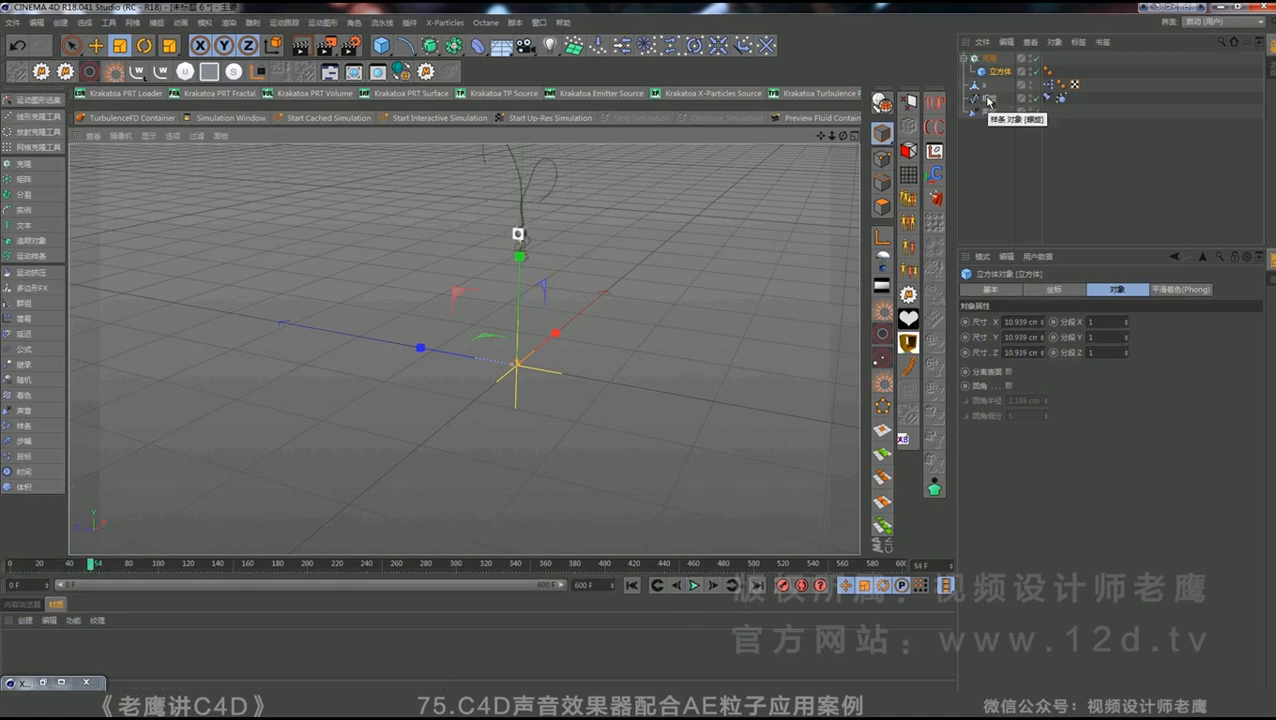
click(632, 584)
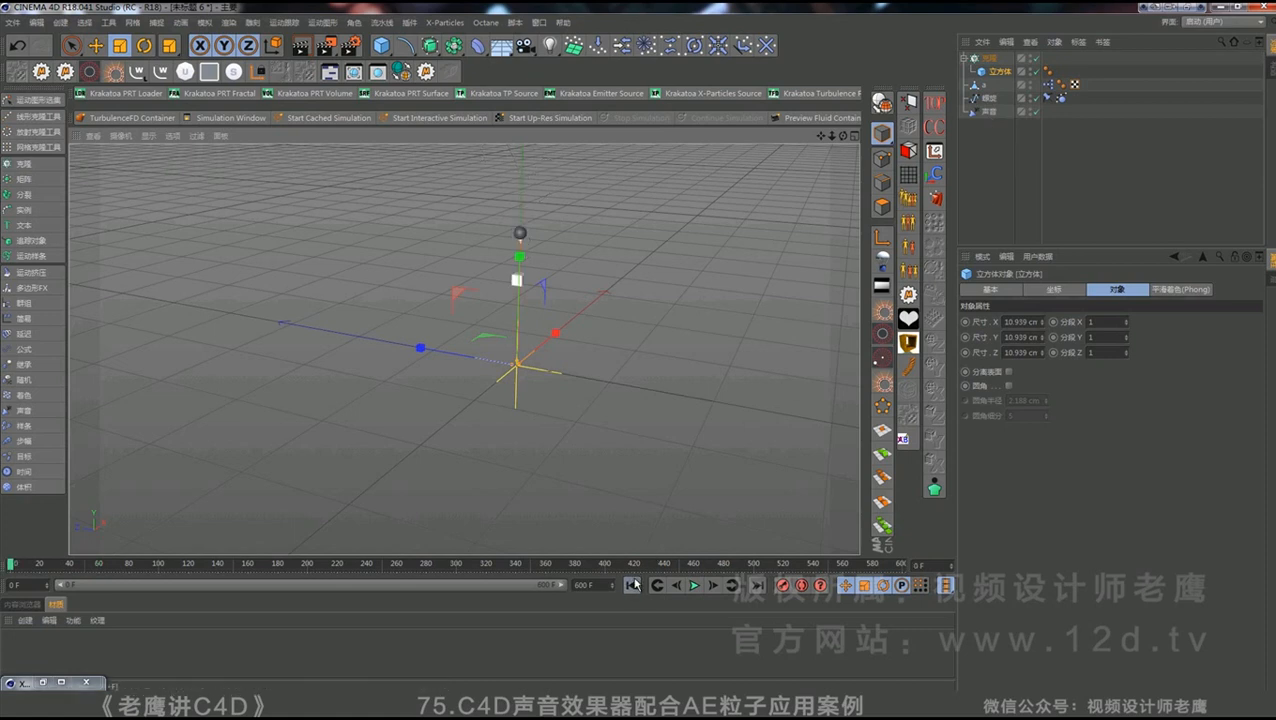
- Close the XPresso editor and delete both object a's XPresso tag and the Cloner with its cube
click(62, 681)
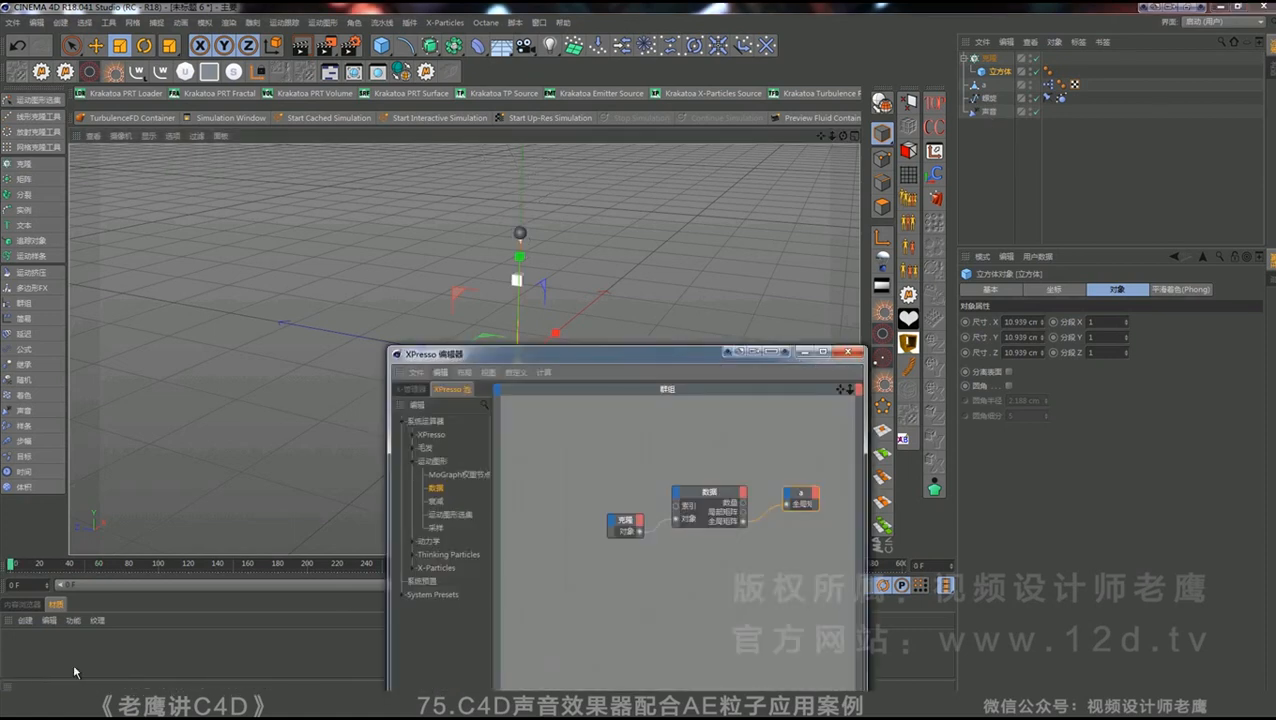
click(846, 353)
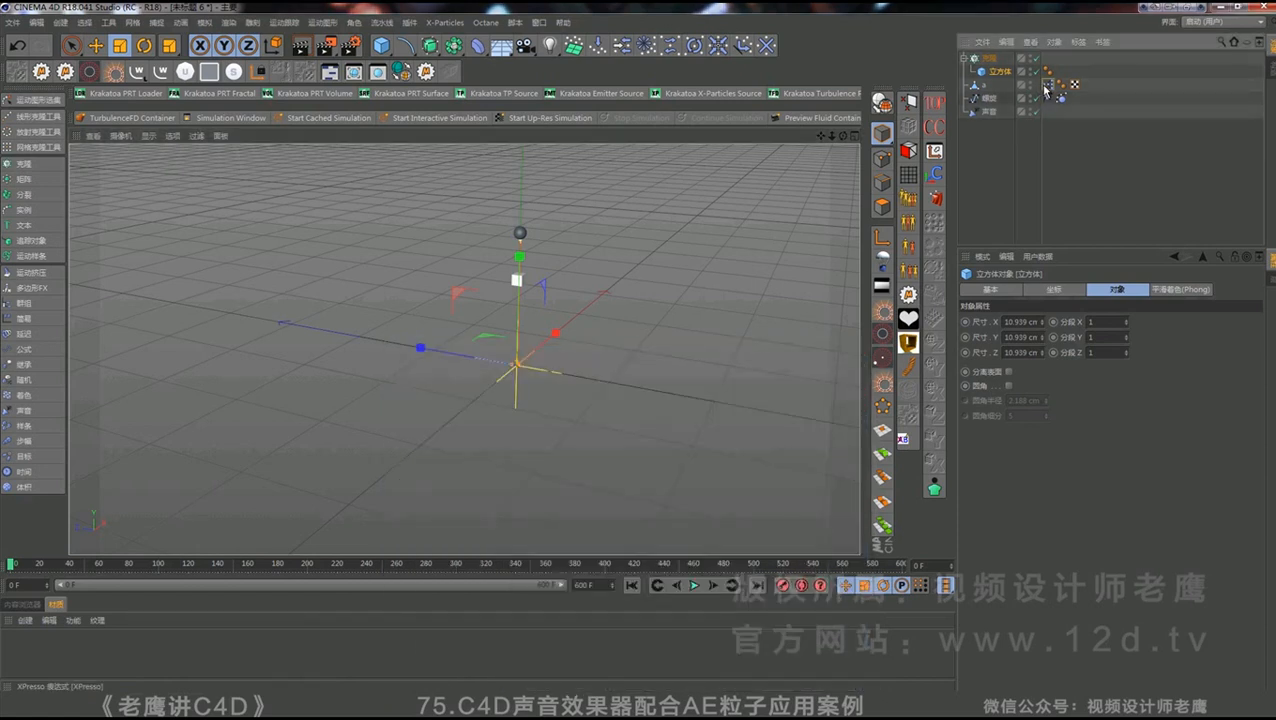
click(1047, 85)
key(Delete)
click(990, 58)
key(Delete)
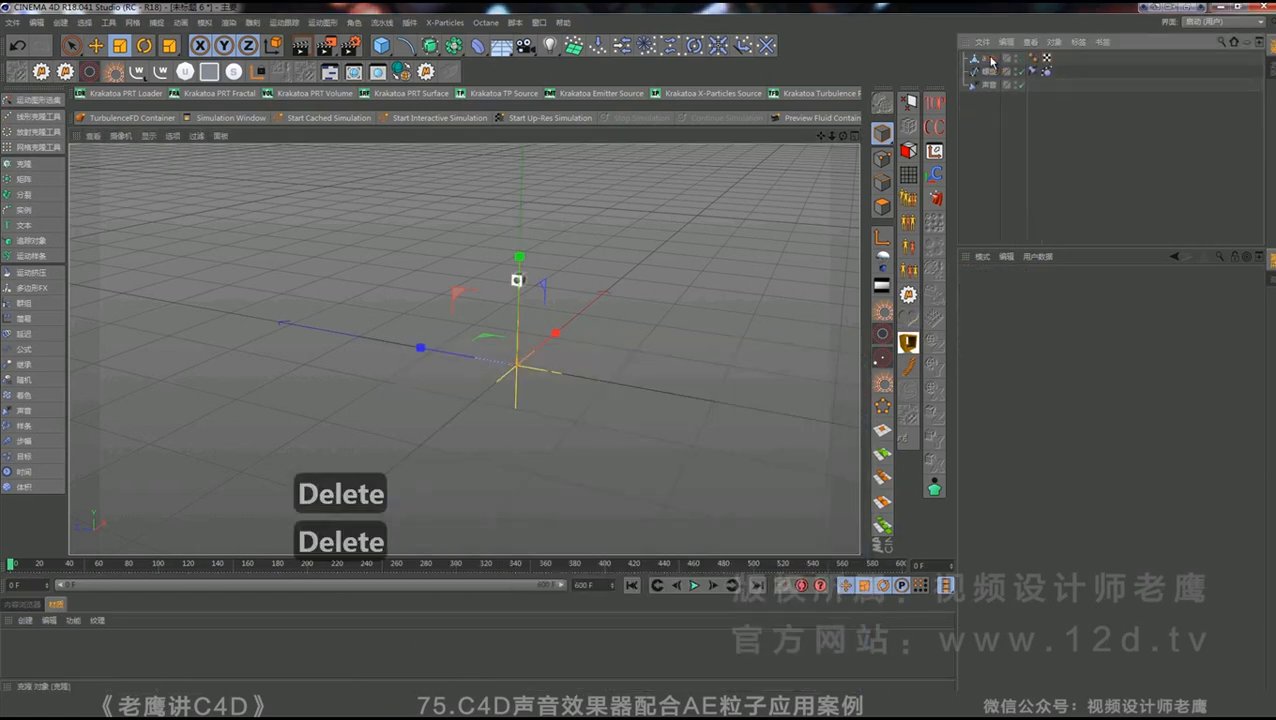
- Make the Sound effector a child of object a and check its parameters
click(990, 85)
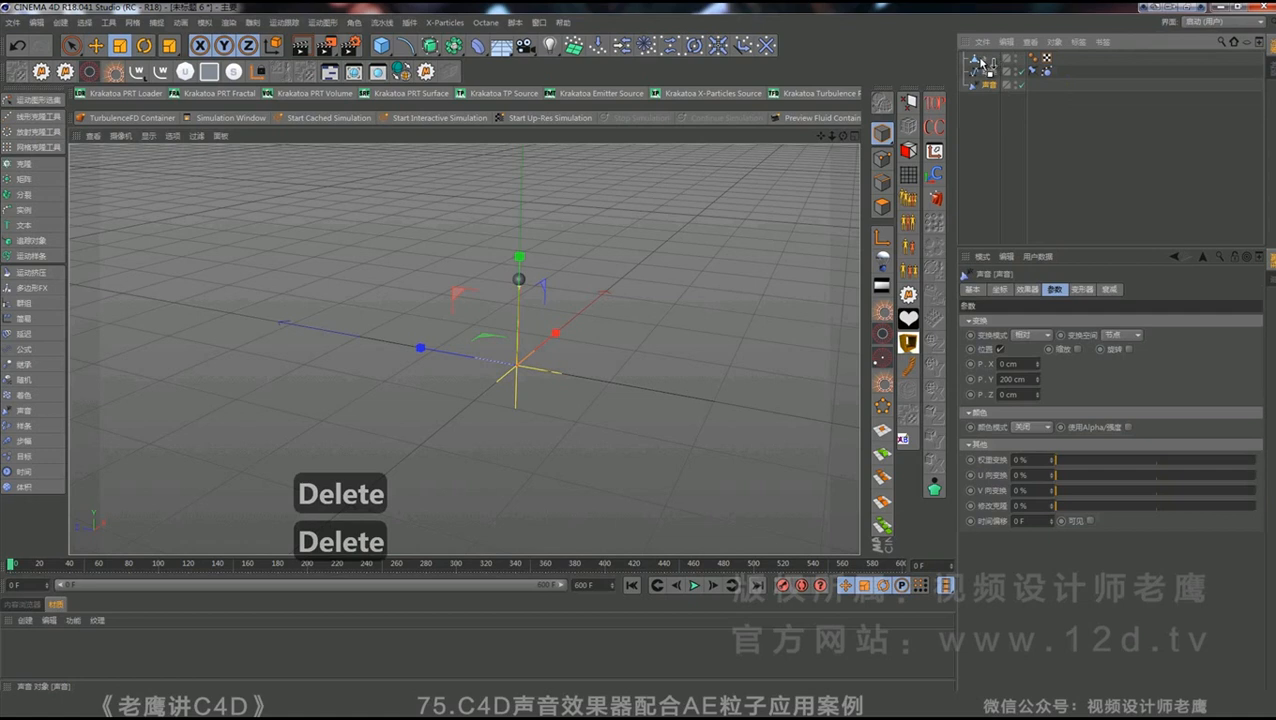
key(ctrl+z)
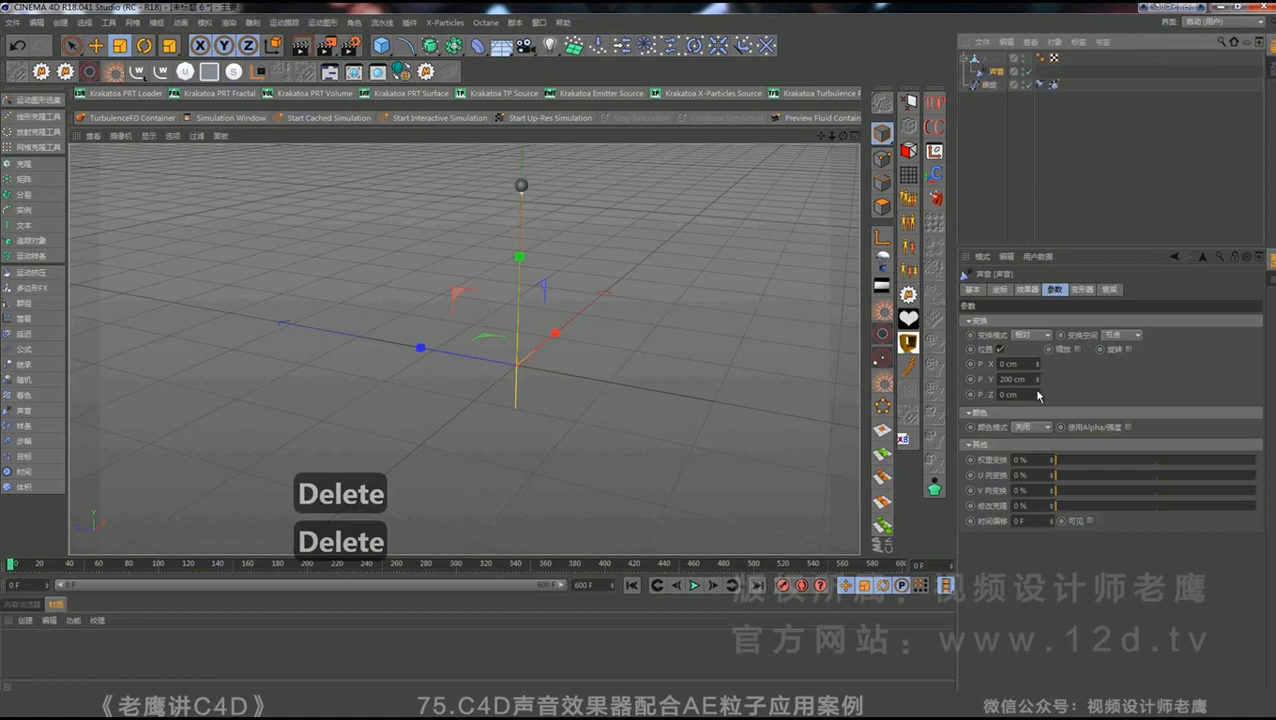
click(985, 59)
click(1054, 289)
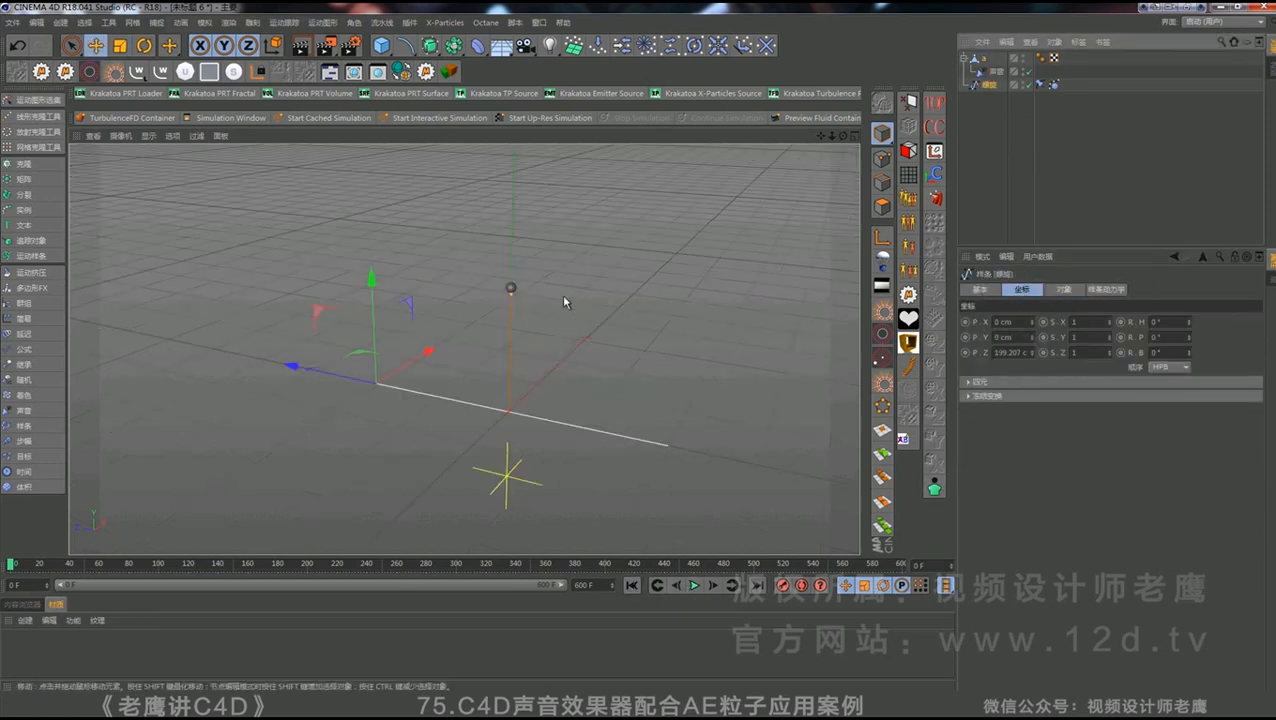
- Raise the helix spline to a Y position of about 153 cm and play the simulation
drag(372, 279, 379, 173)
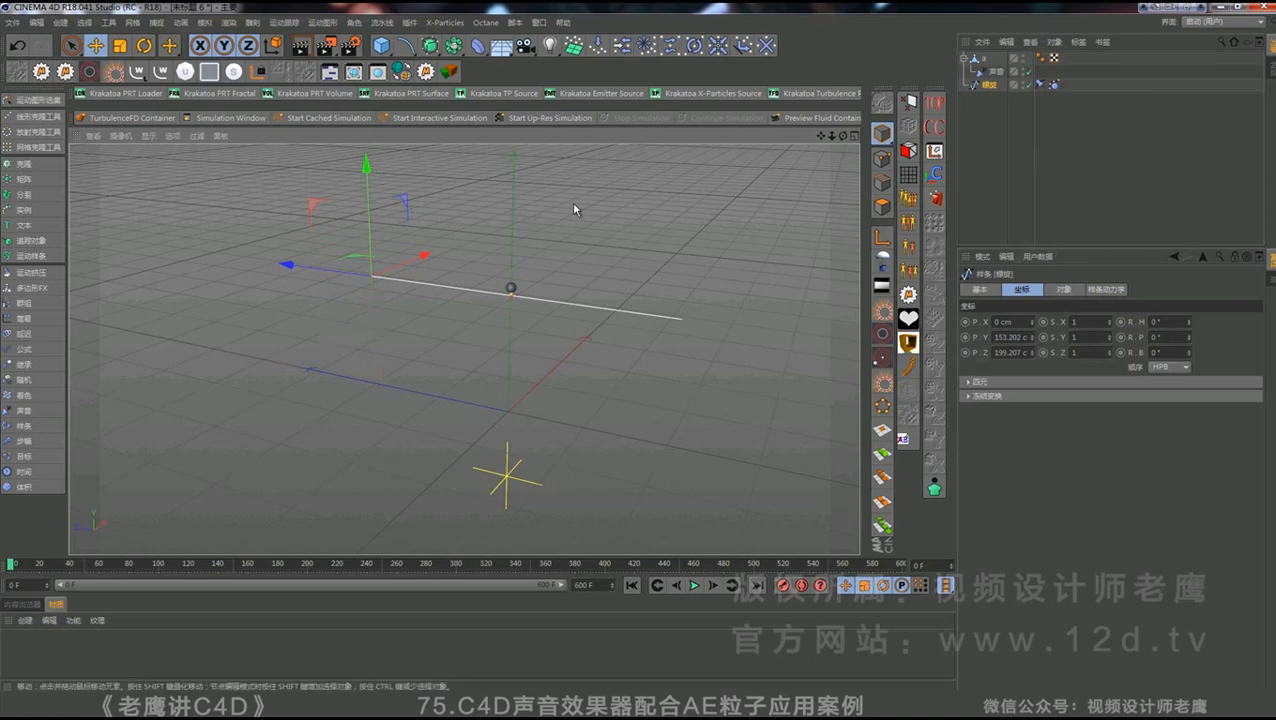
click(994, 142)
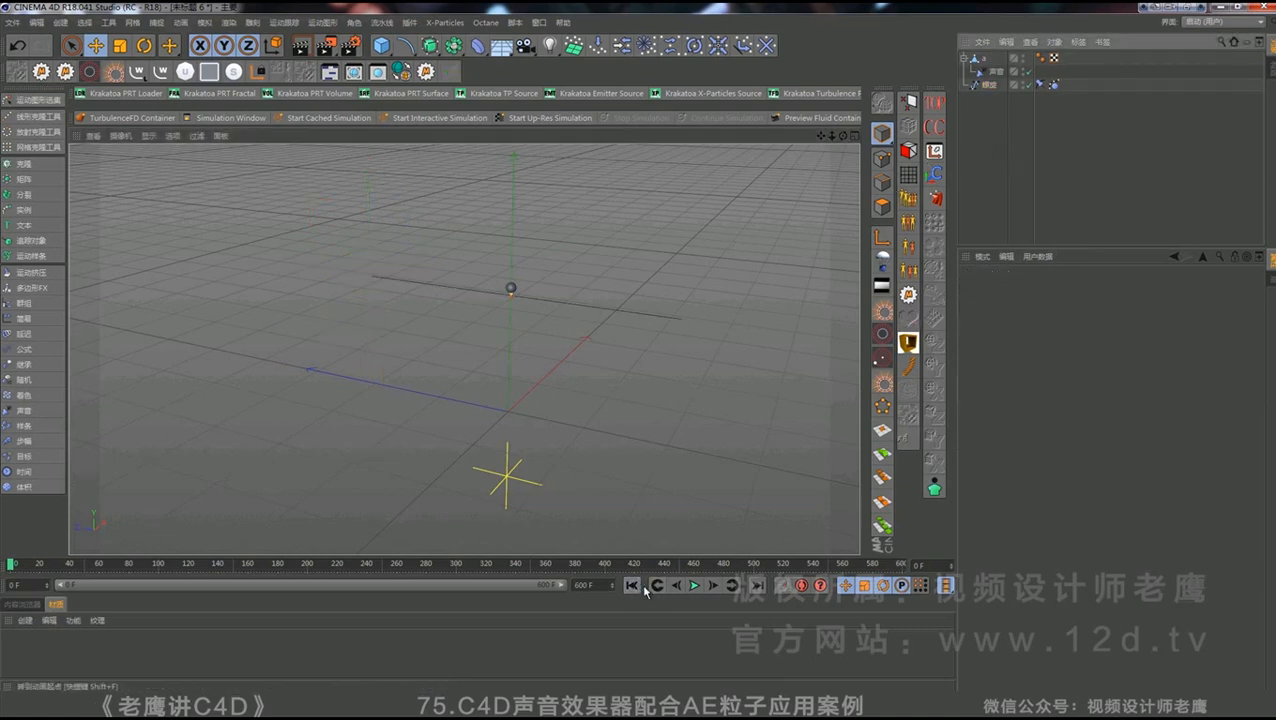
click(694, 586)
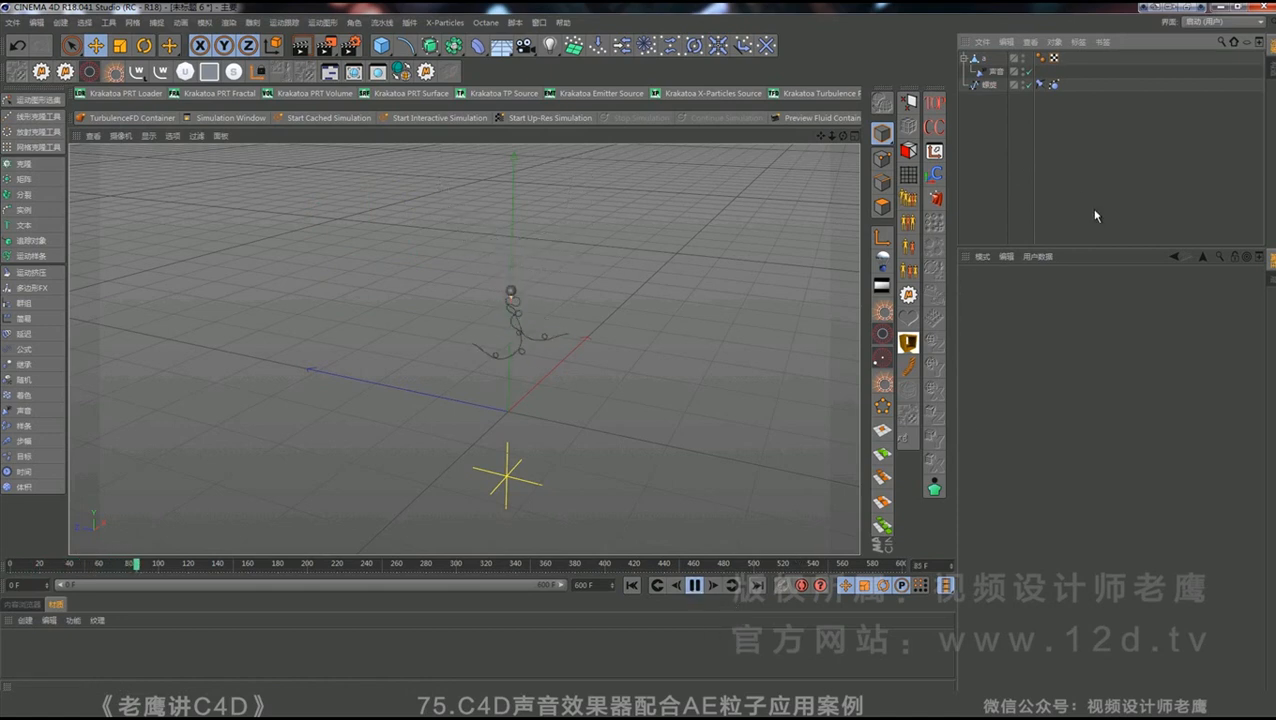
click(694, 585)
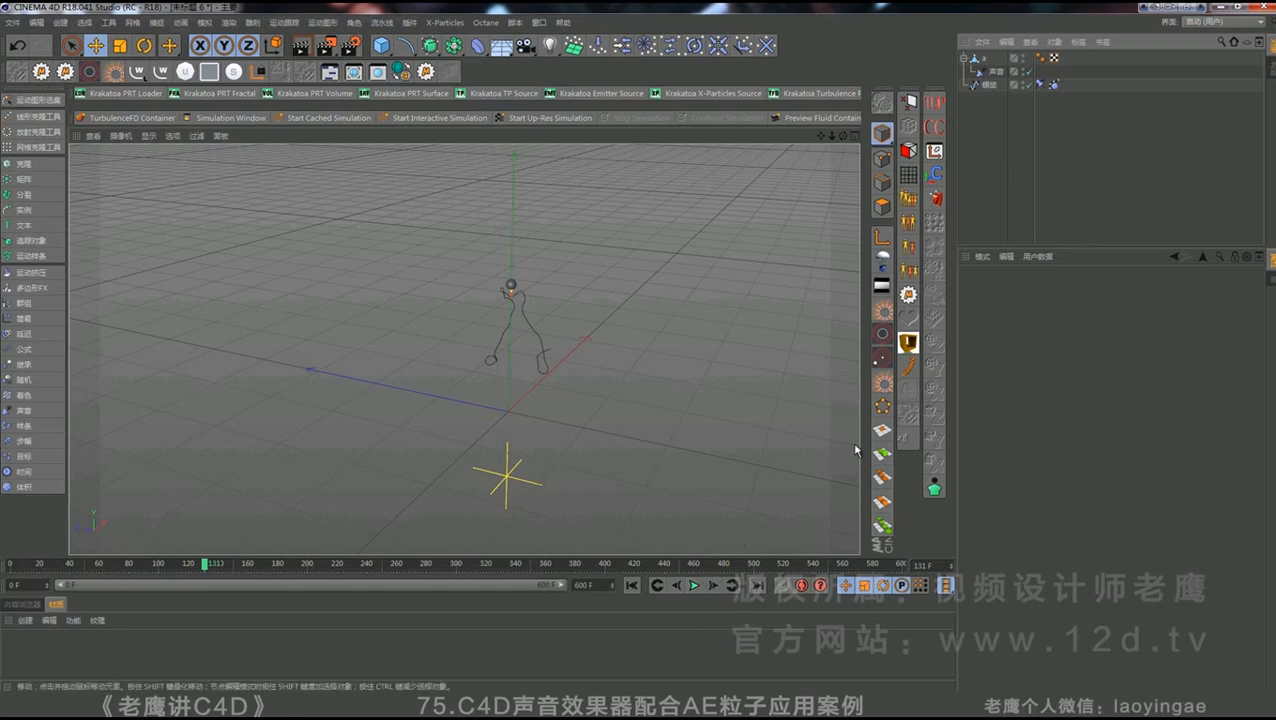
- Set the spline's Spline Dynamics drag to 50%, play the simulation and return to the first frame
click(1054, 85)
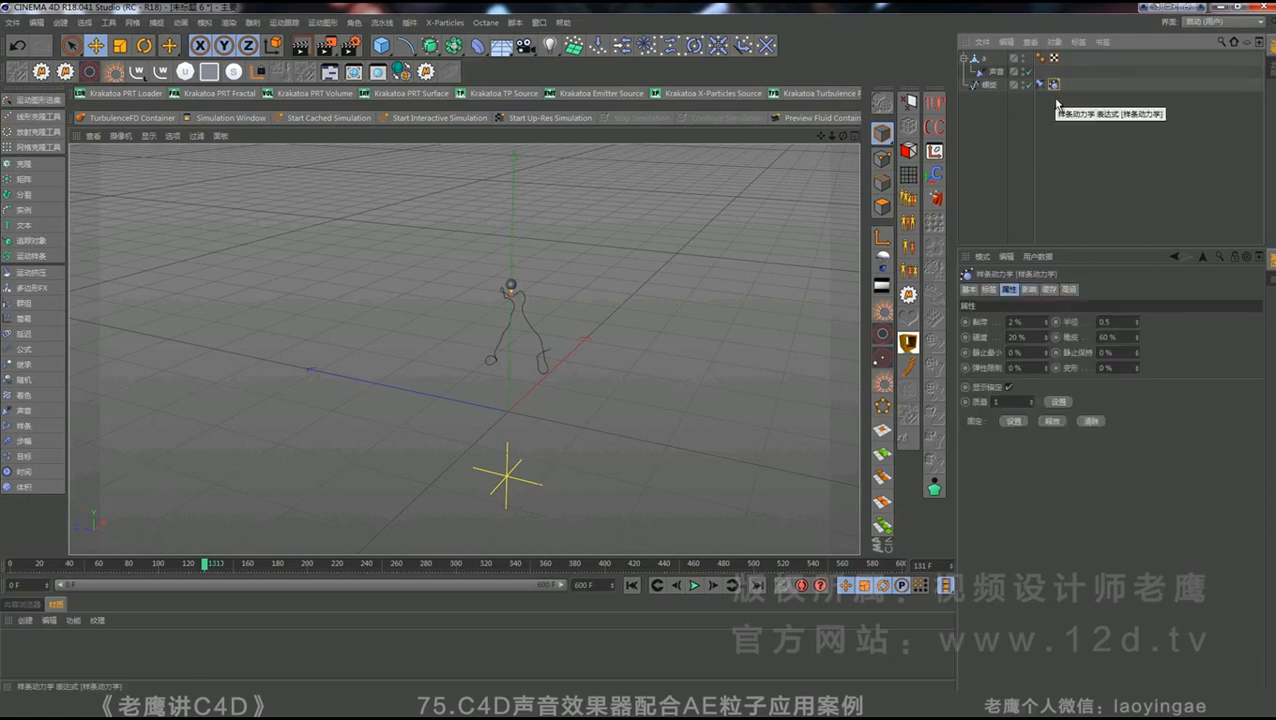
click(1025, 322)
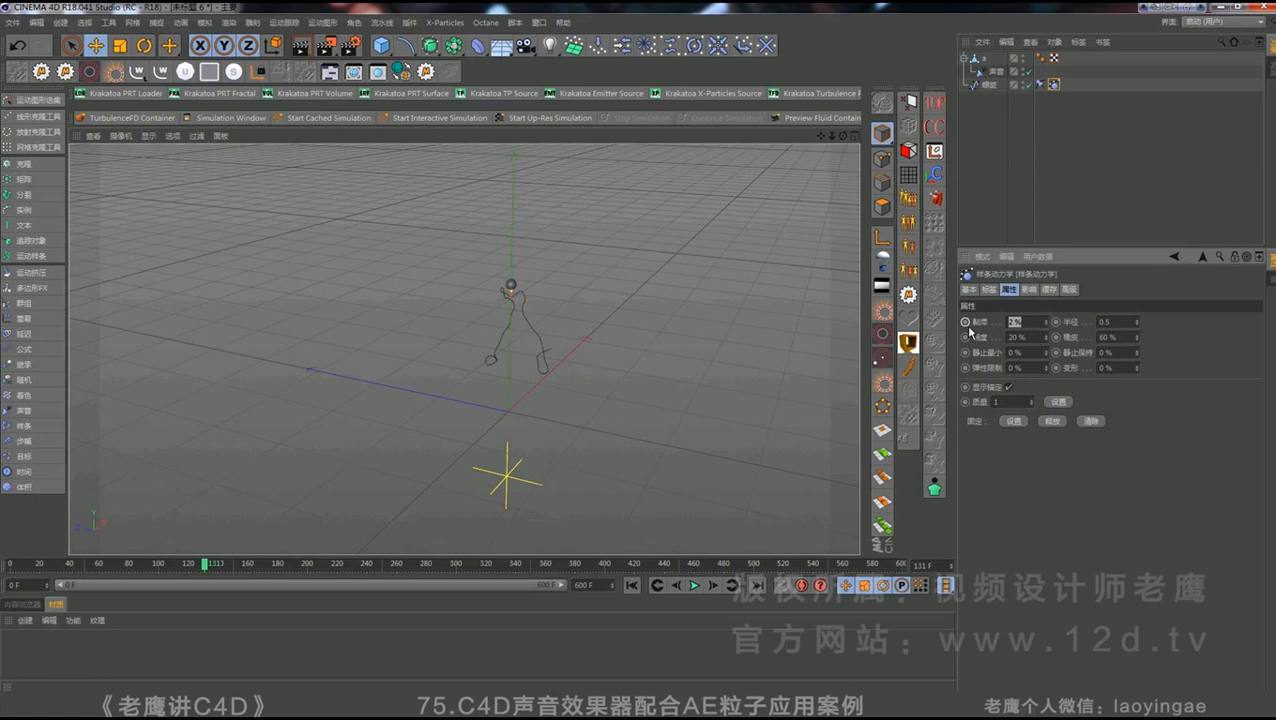
text(50)
click(631, 585)
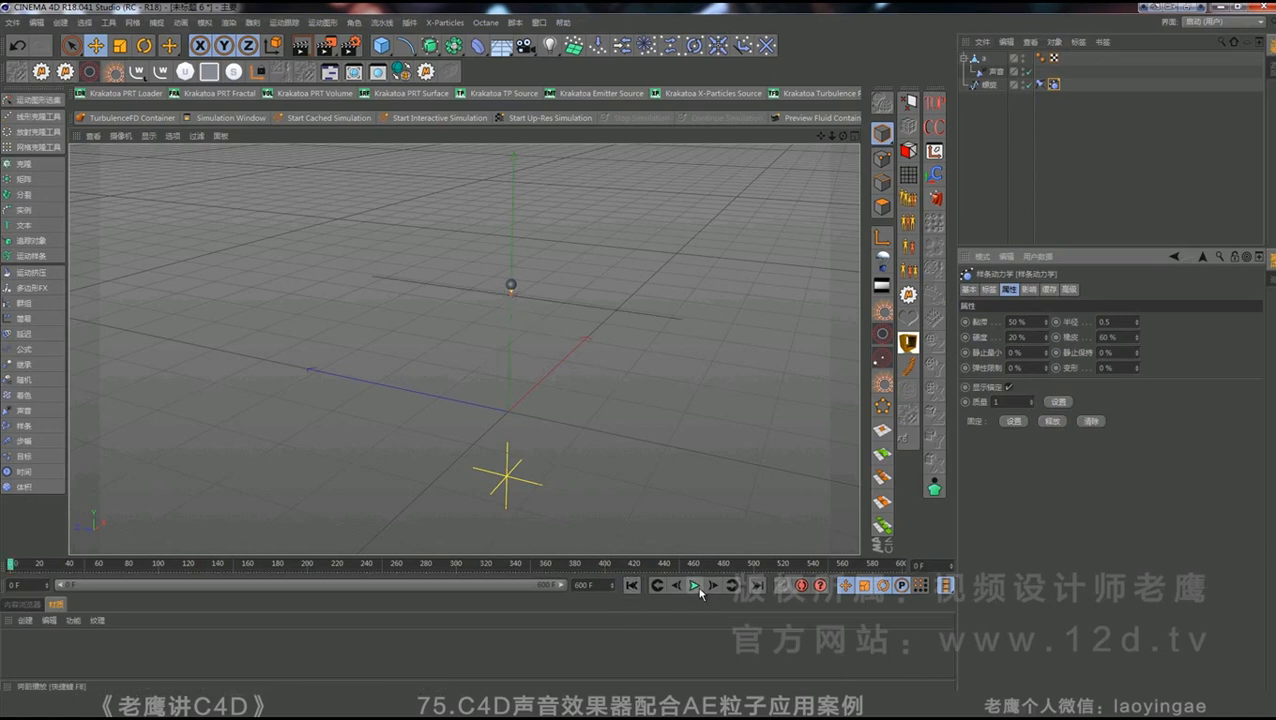
click(695, 585)
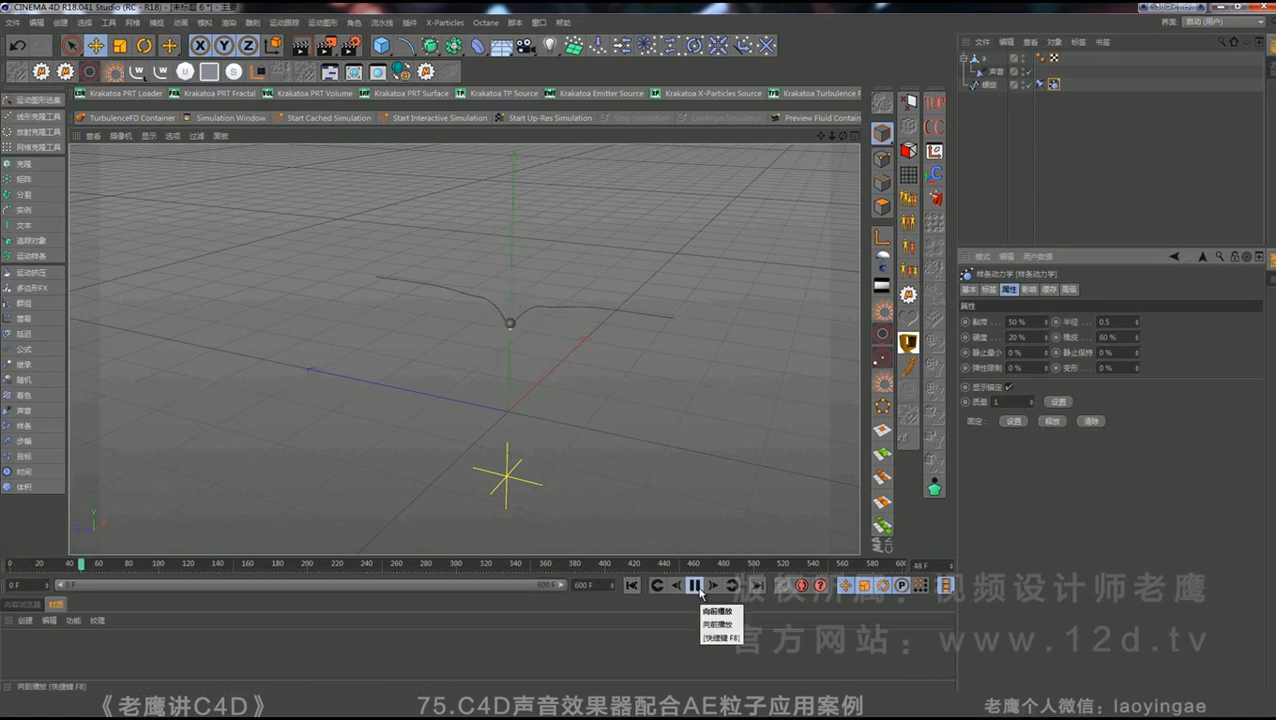
click(697, 586)
click(631, 585)
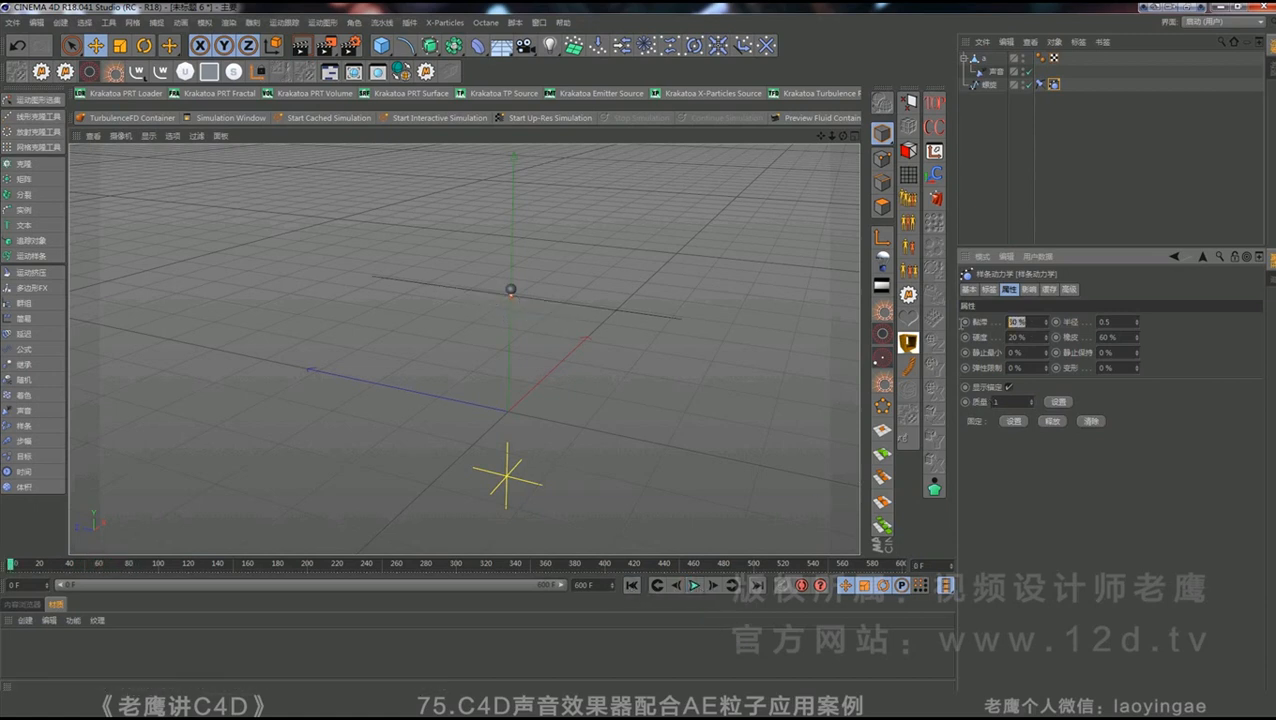
- Lower the Spline Dynamics drag to 20% and preview the simulation
text(20)
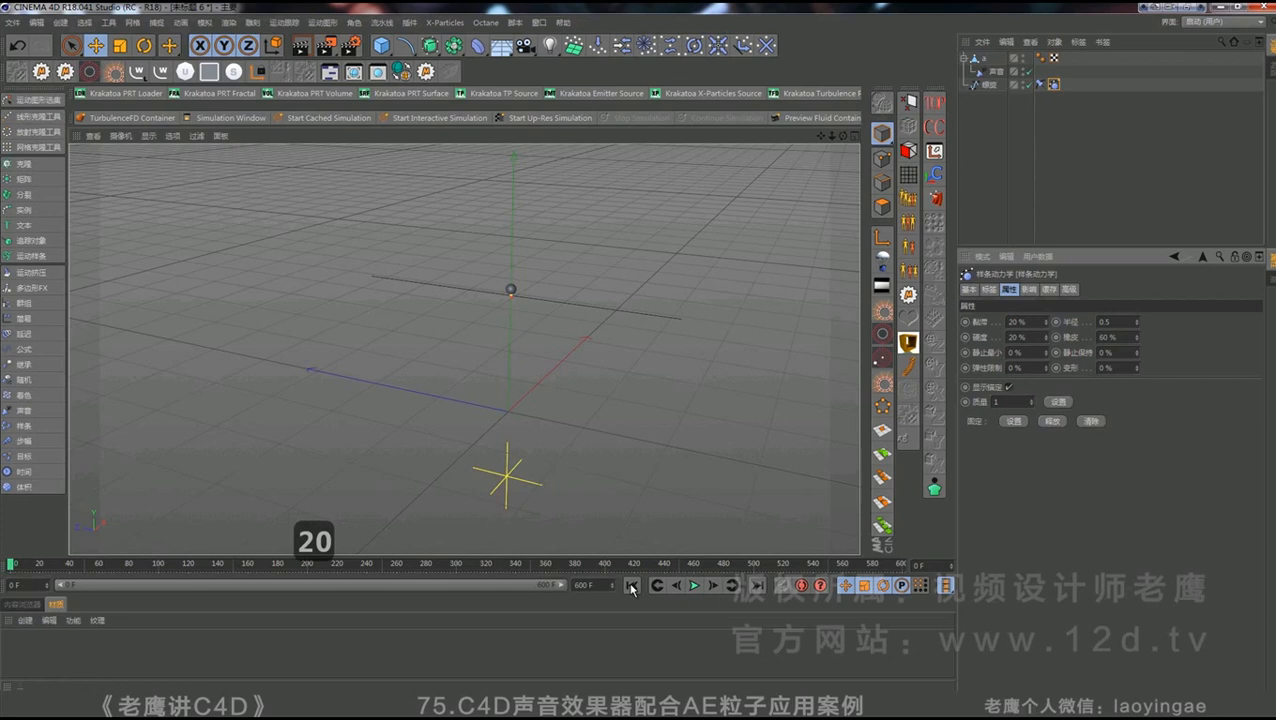
click(695, 586)
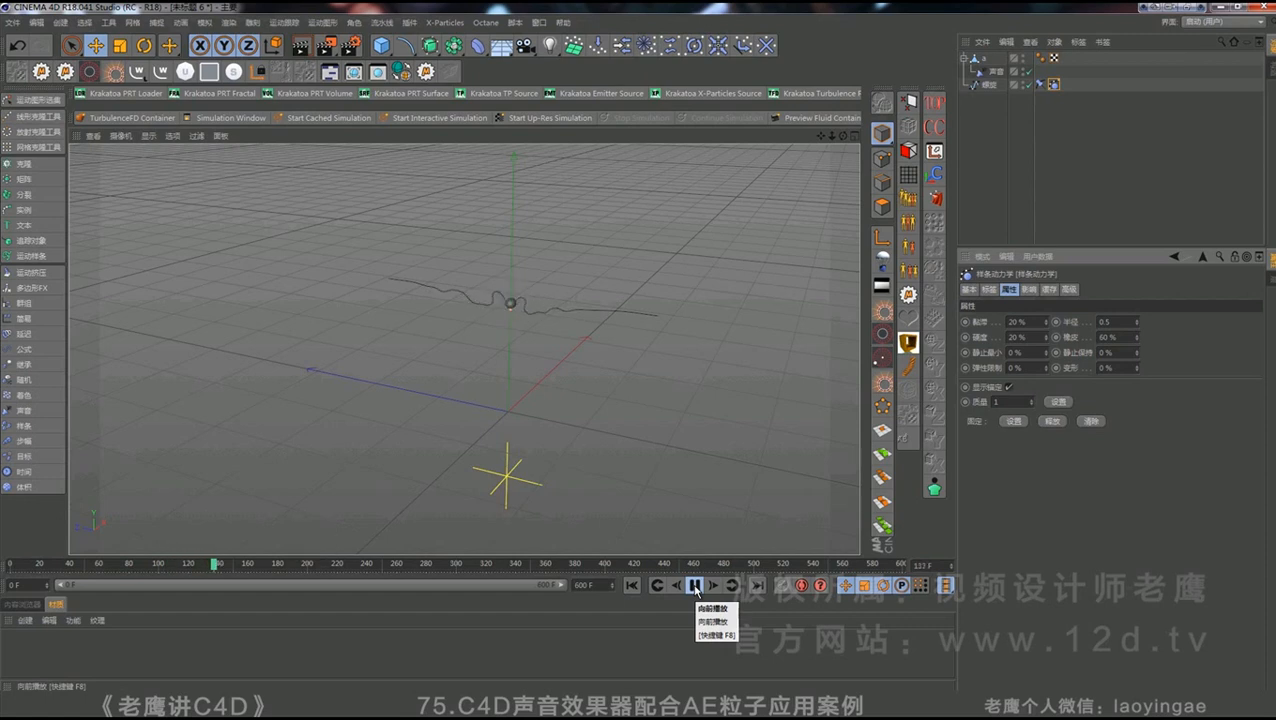
click(695, 586)
- Set the Spline Dynamics drag to 10% and play the simulation from the first frame
click(988, 289)
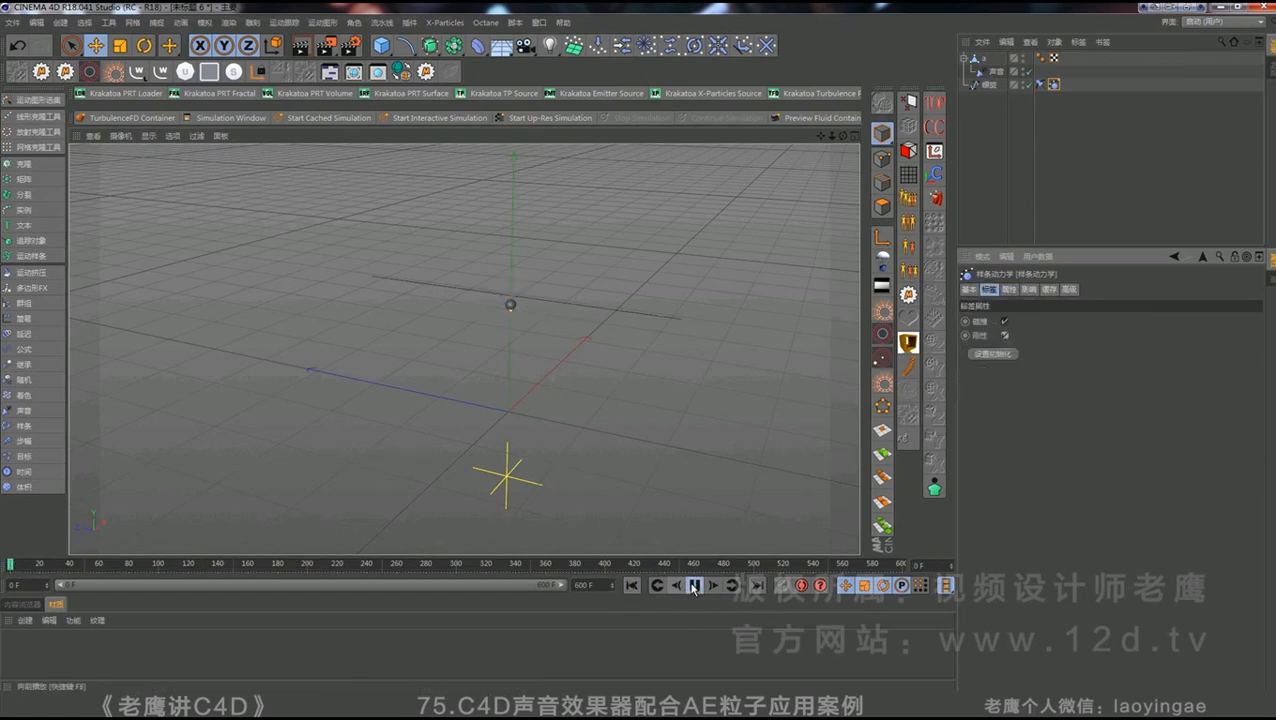
click(1009, 289)
text(10)
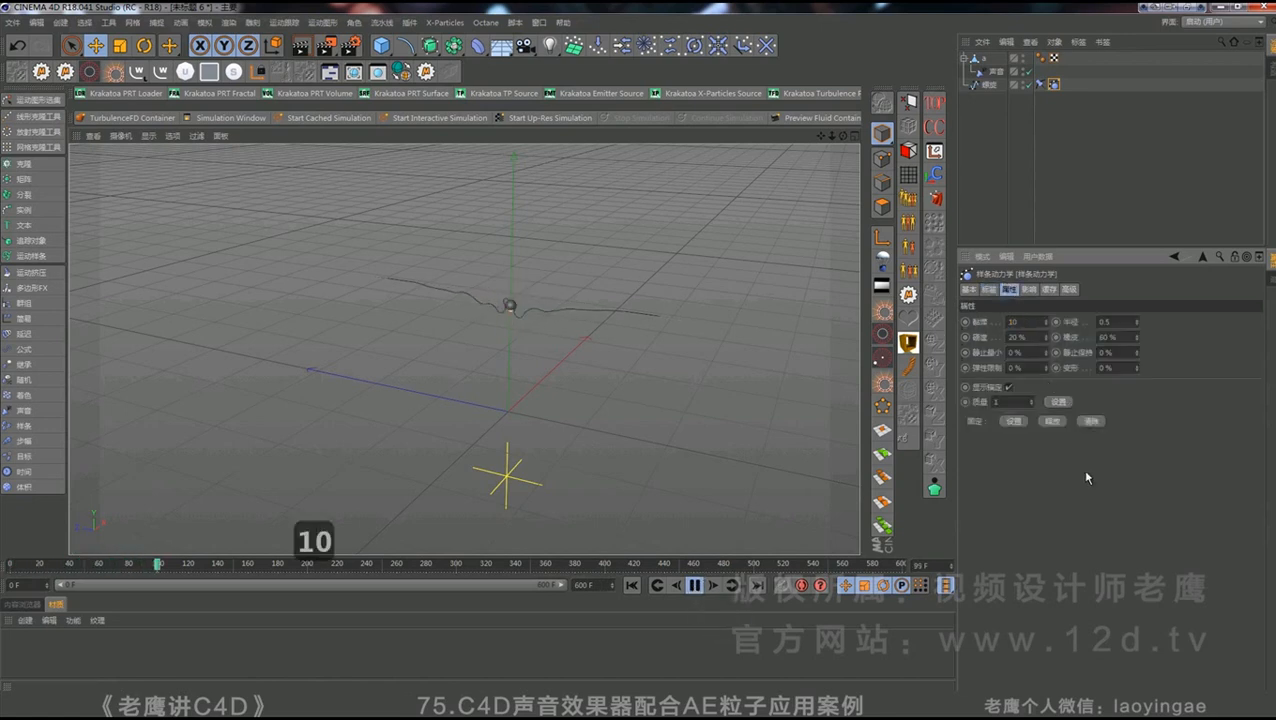
click(631, 585)
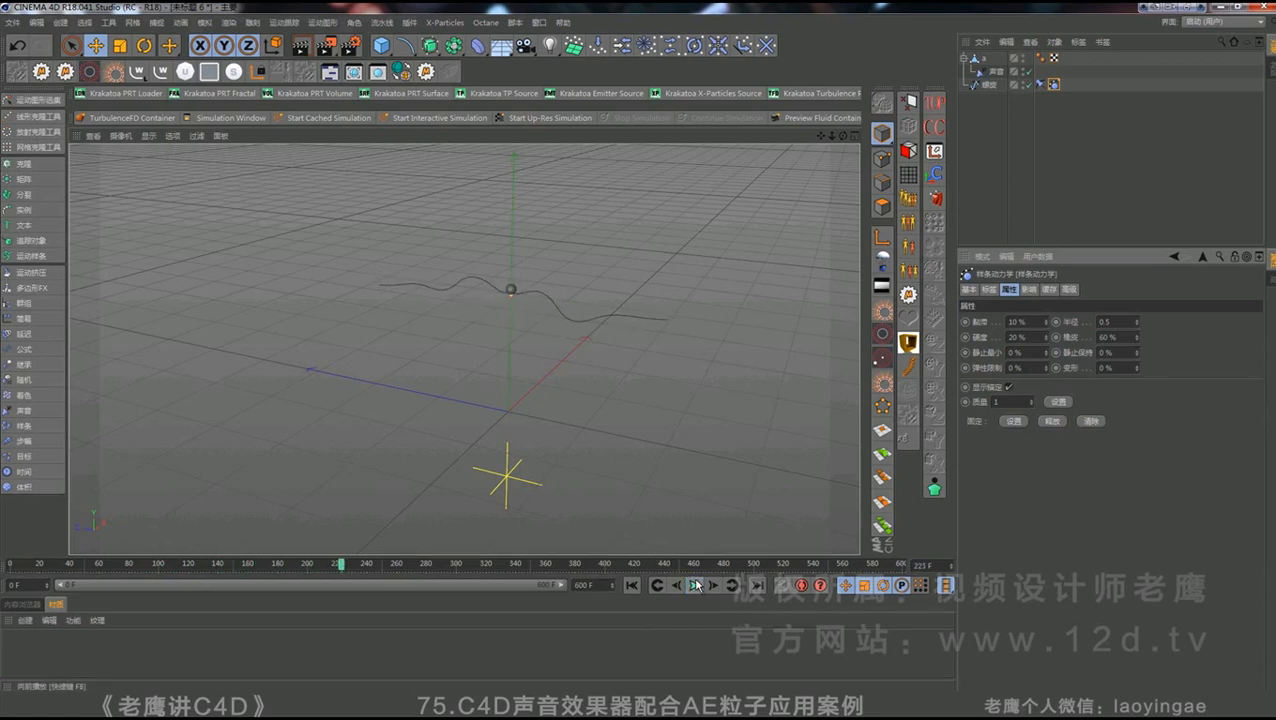
click(695, 585)
- Set the Sound effector's Y position displacement to 300 cm and return to the first frame
click(1029, 289)
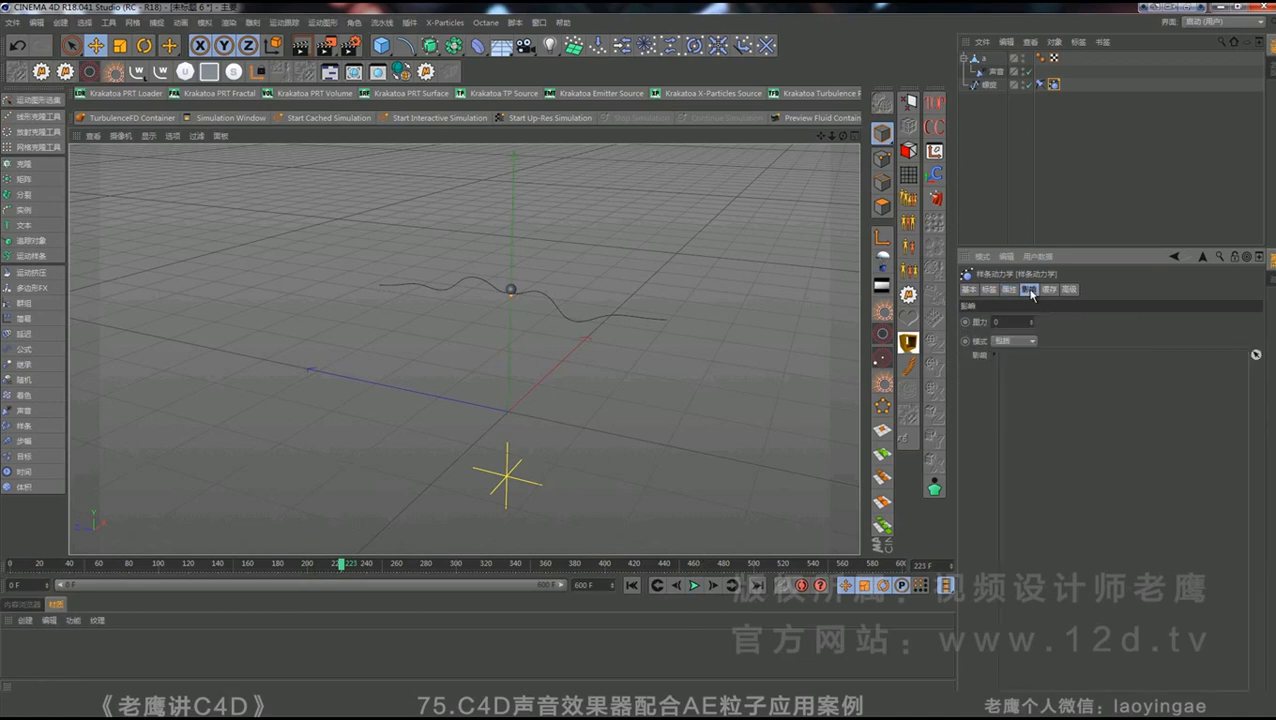
click(995, 72)
click(1028, 290)
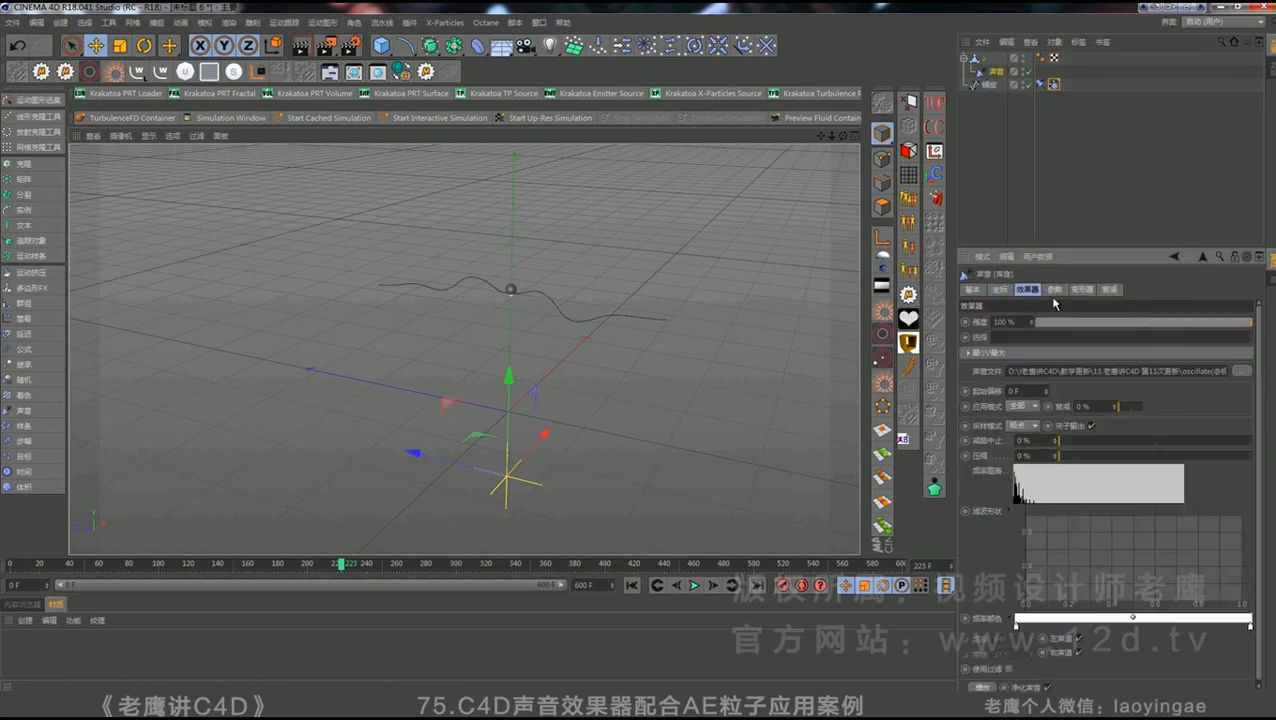
click(1052, 291)
click(1025, 378)
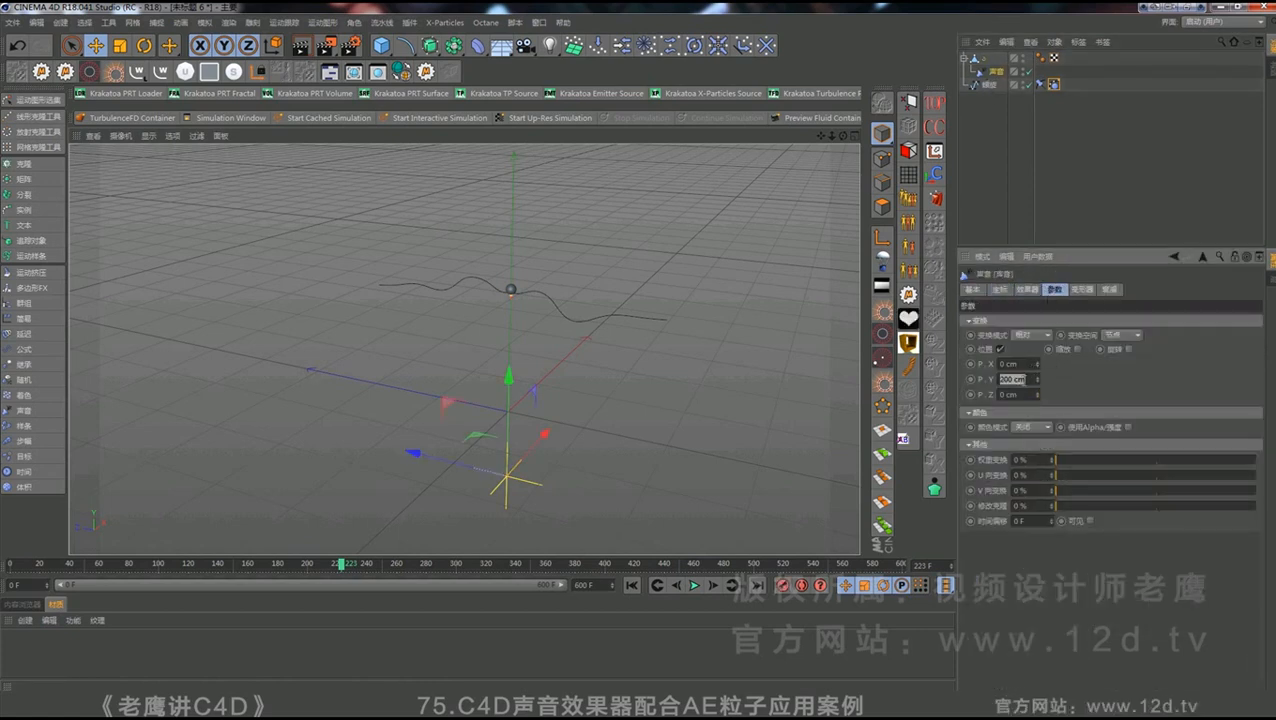
text(300)
key(Return)
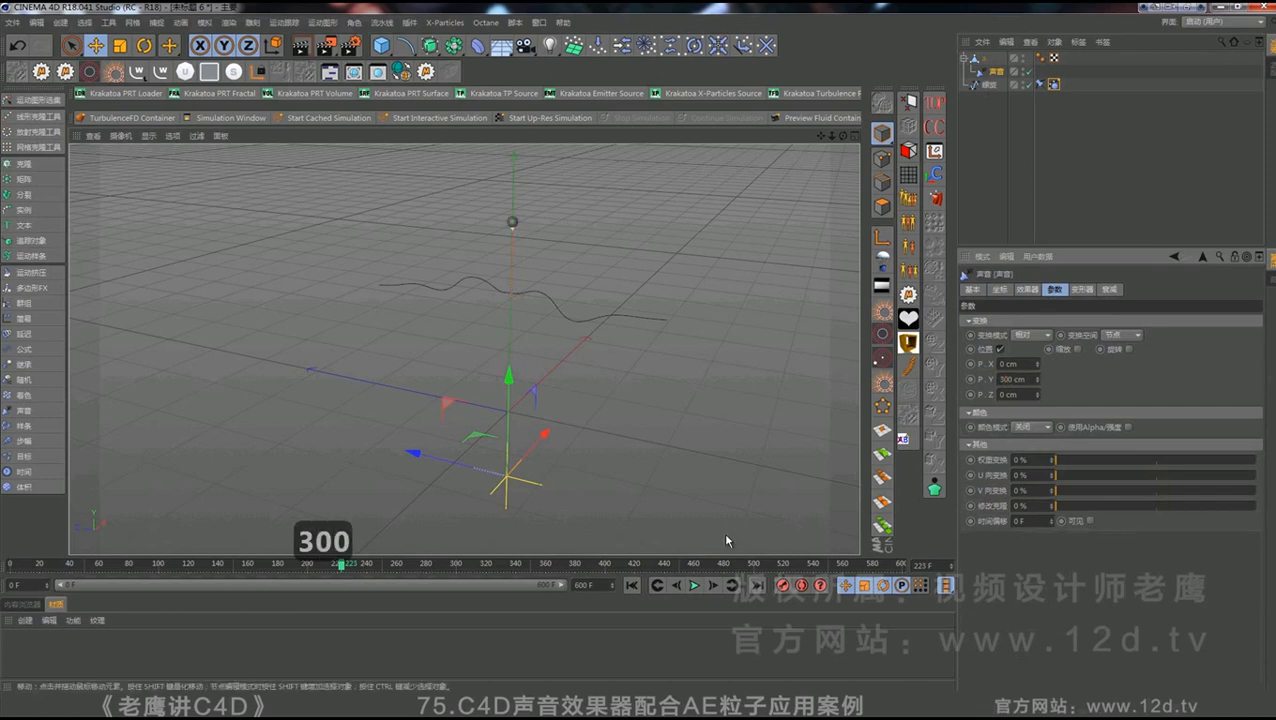
click(630, 586)
- Lower the helix spline and object a slightly along the Y axis
click(990, 85)
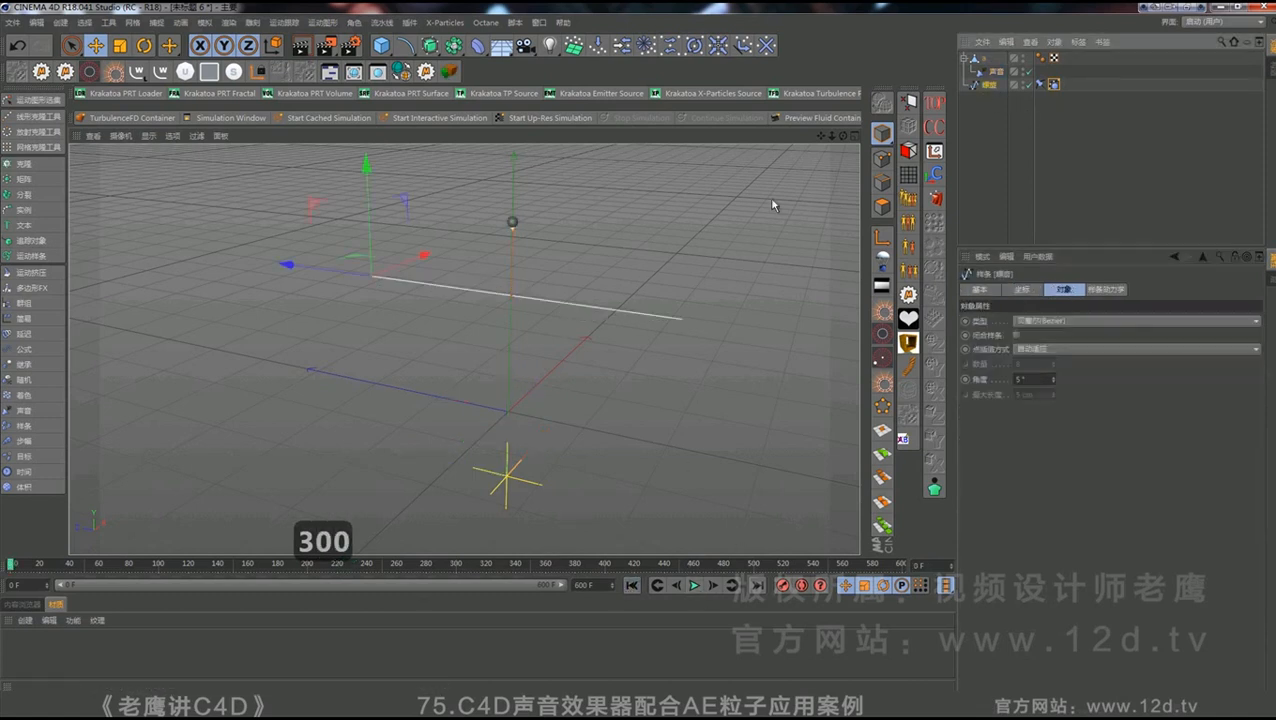
mouse_move(369, 195)
mouse_down()
mouse_move(369, 135)
mouse_move(359, 218)
mouse_up()
click(988, 57)
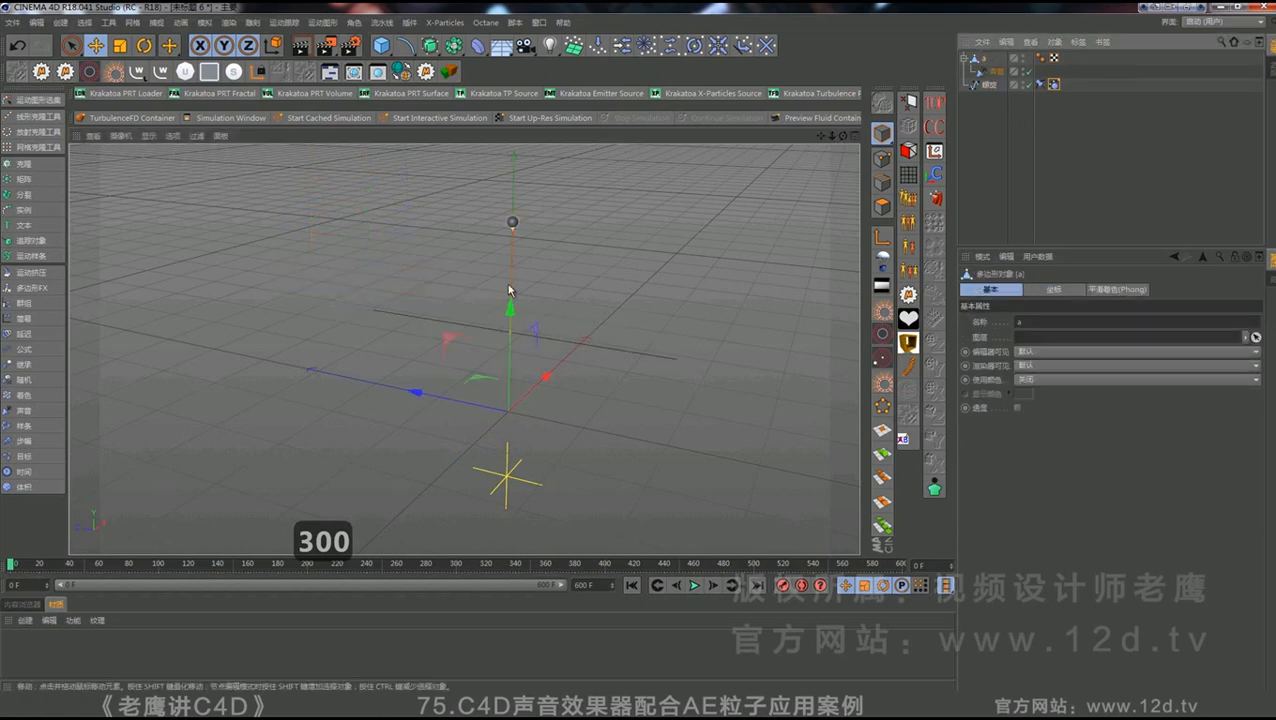
mouse_move(507, 310)
mouse_down()
mouse_move(510, 342)
mouse_move(510, 326)
mouse_up()
- Play the simulation twice from the first frame to check the curve's motion, then rewind it
click(694, 585)
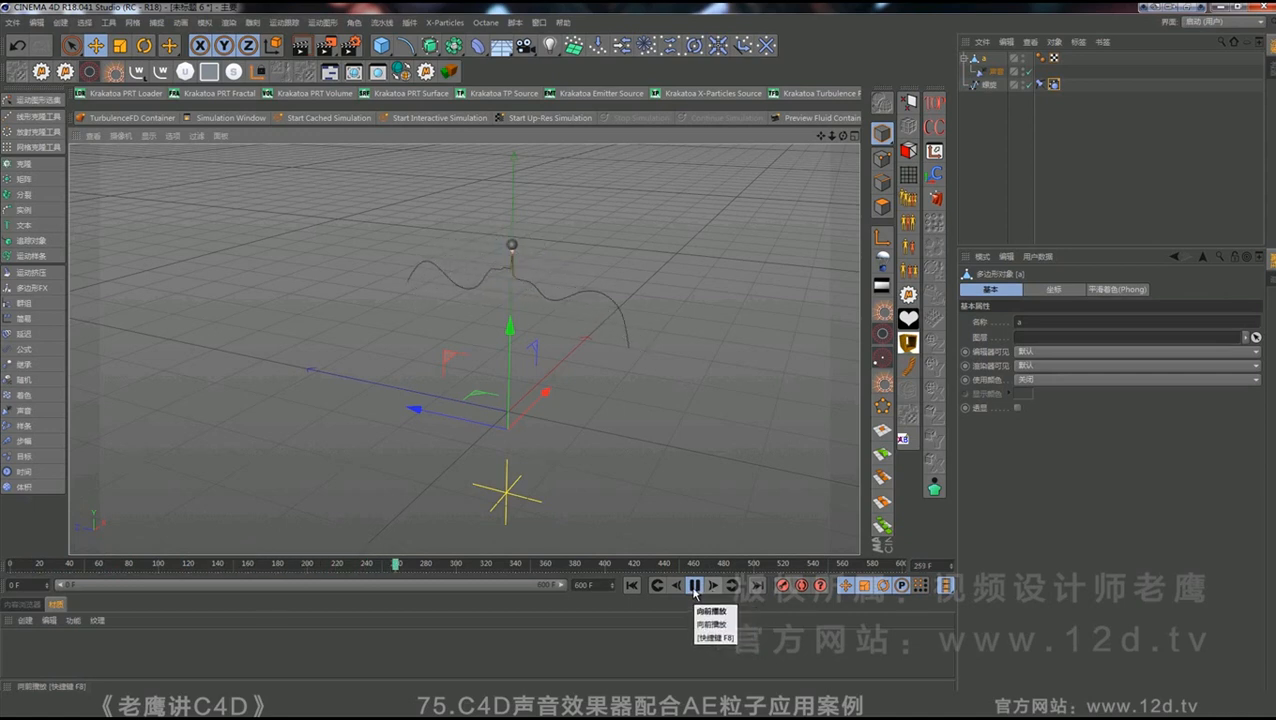
click(695, 585)
click(636, 587)
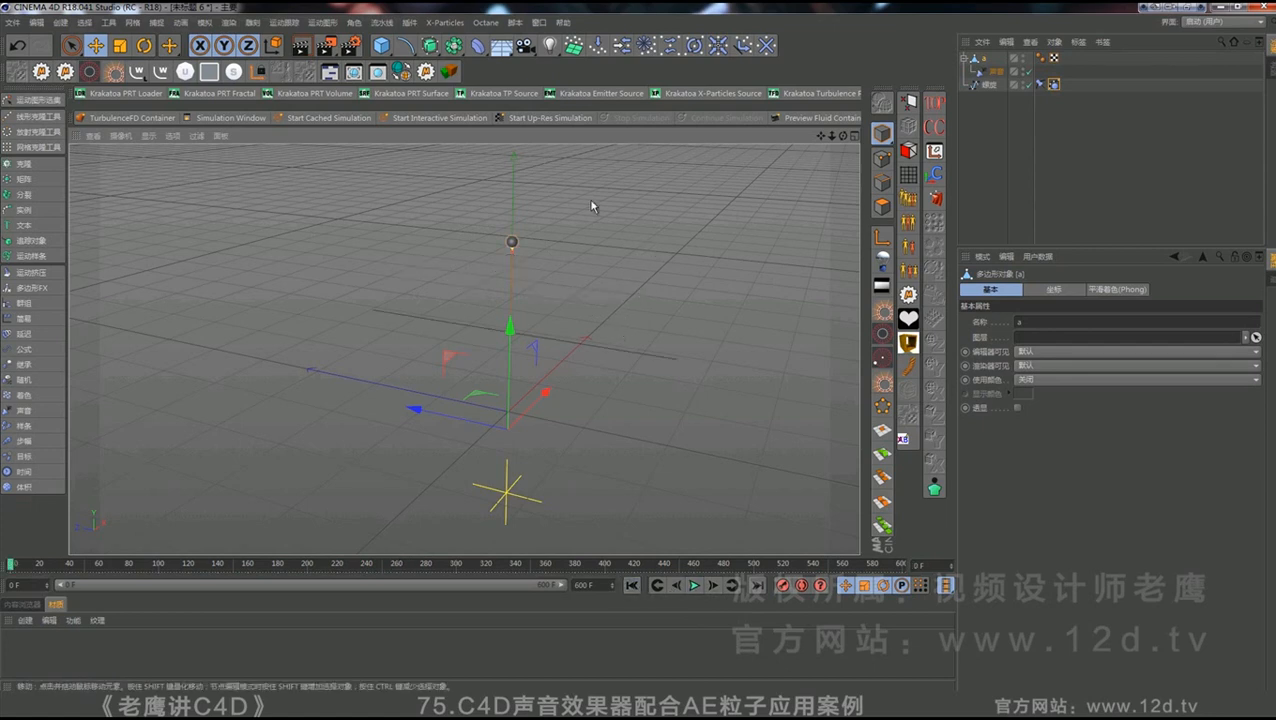
click(695, 585)
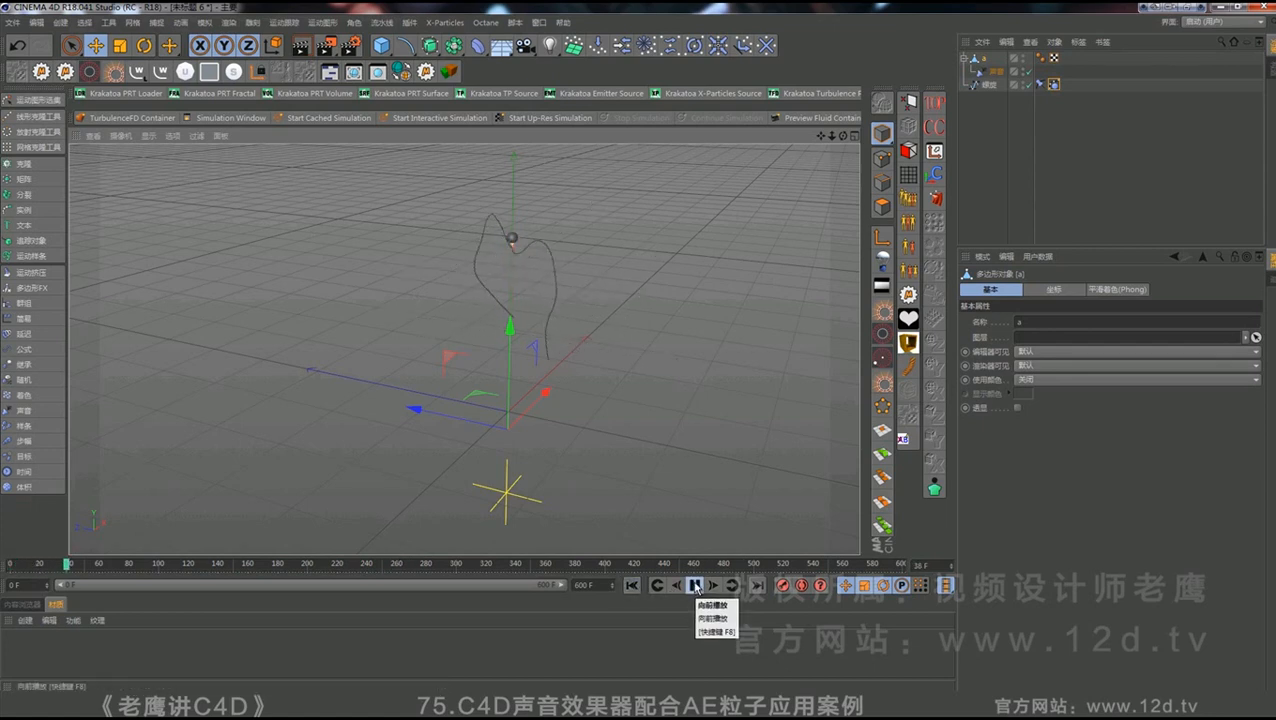
click(695, 585)
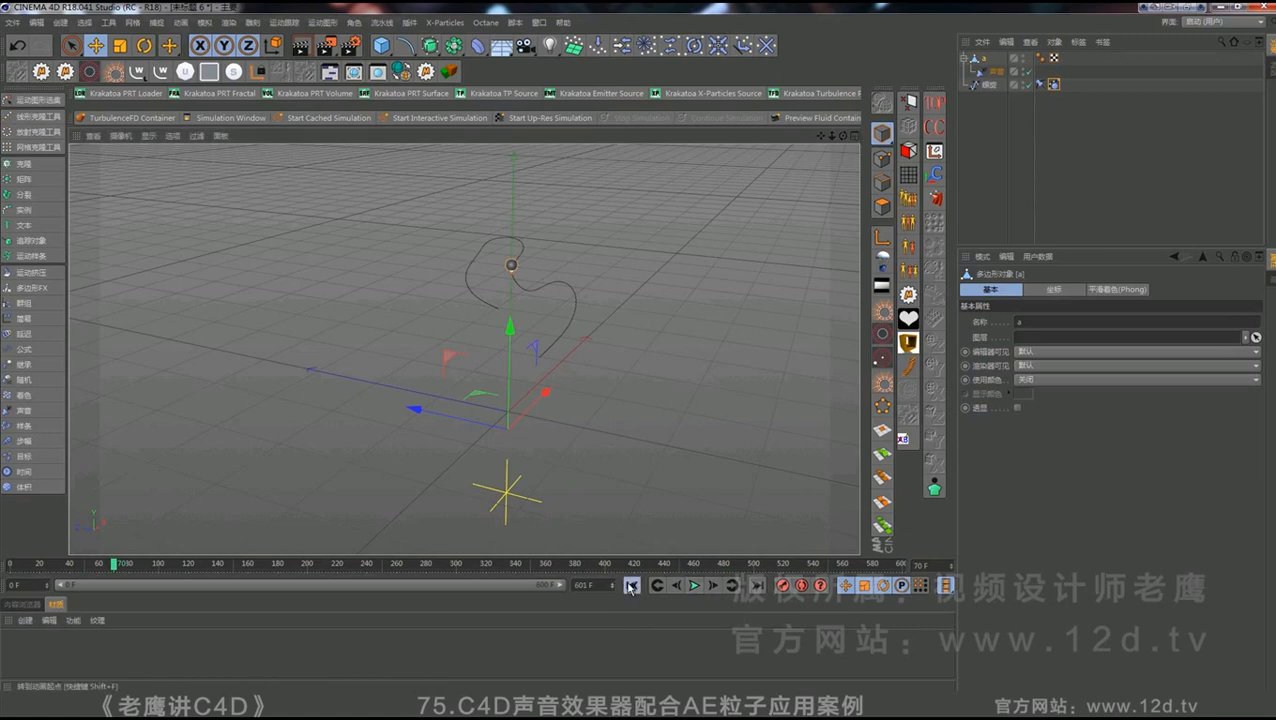
click(631, 586)
- Add a spotlight at the origin and scale it down until its cone is small
click(549, 45)
click(597, 66)
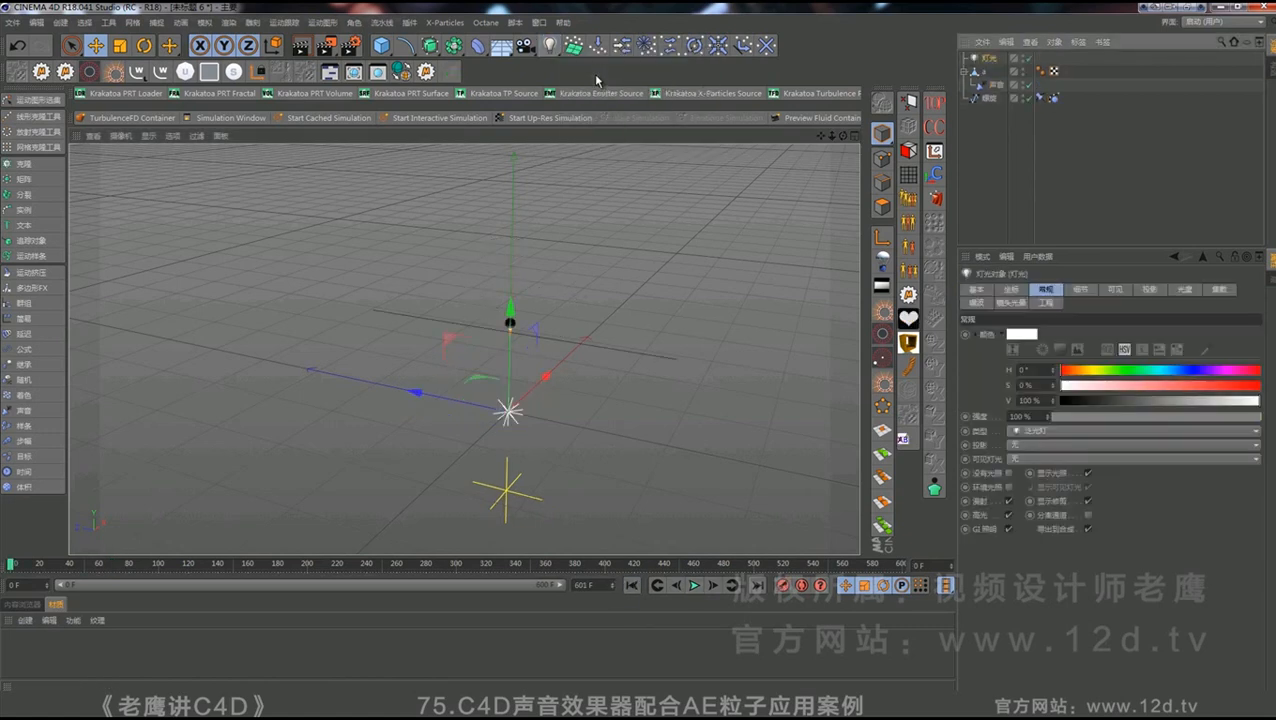
click(1031, 431)
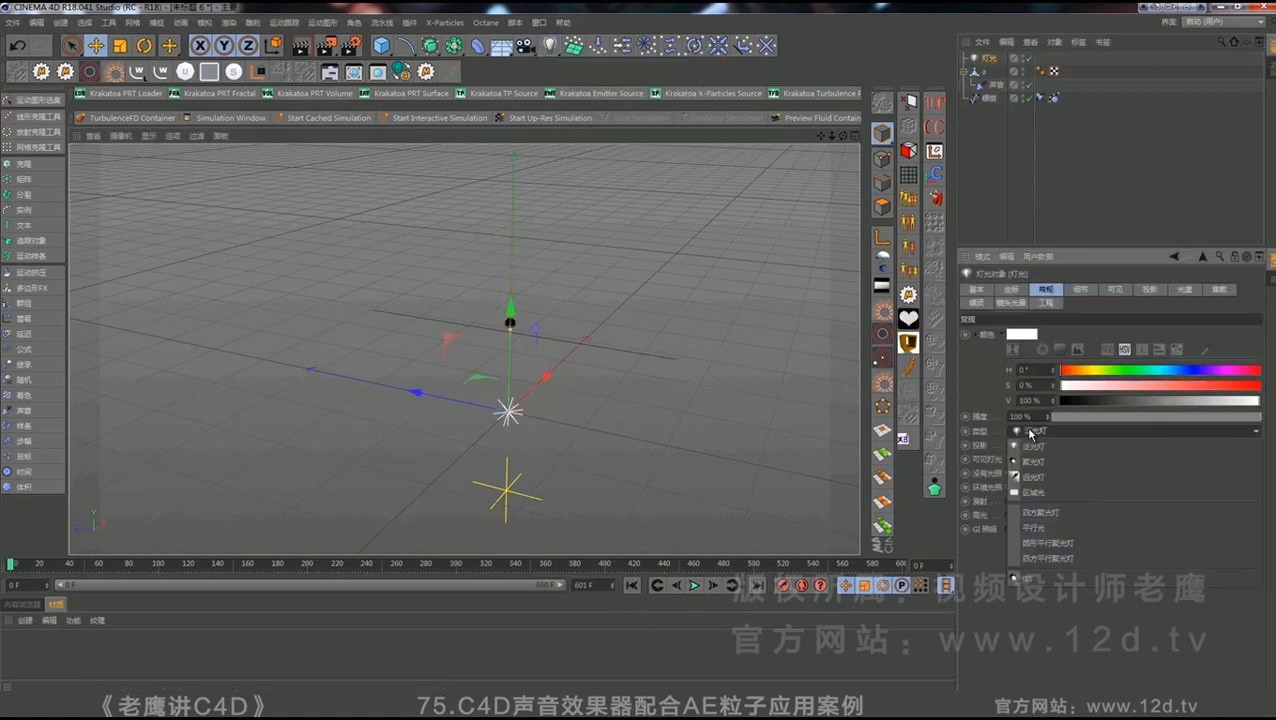
click(1031, 462)
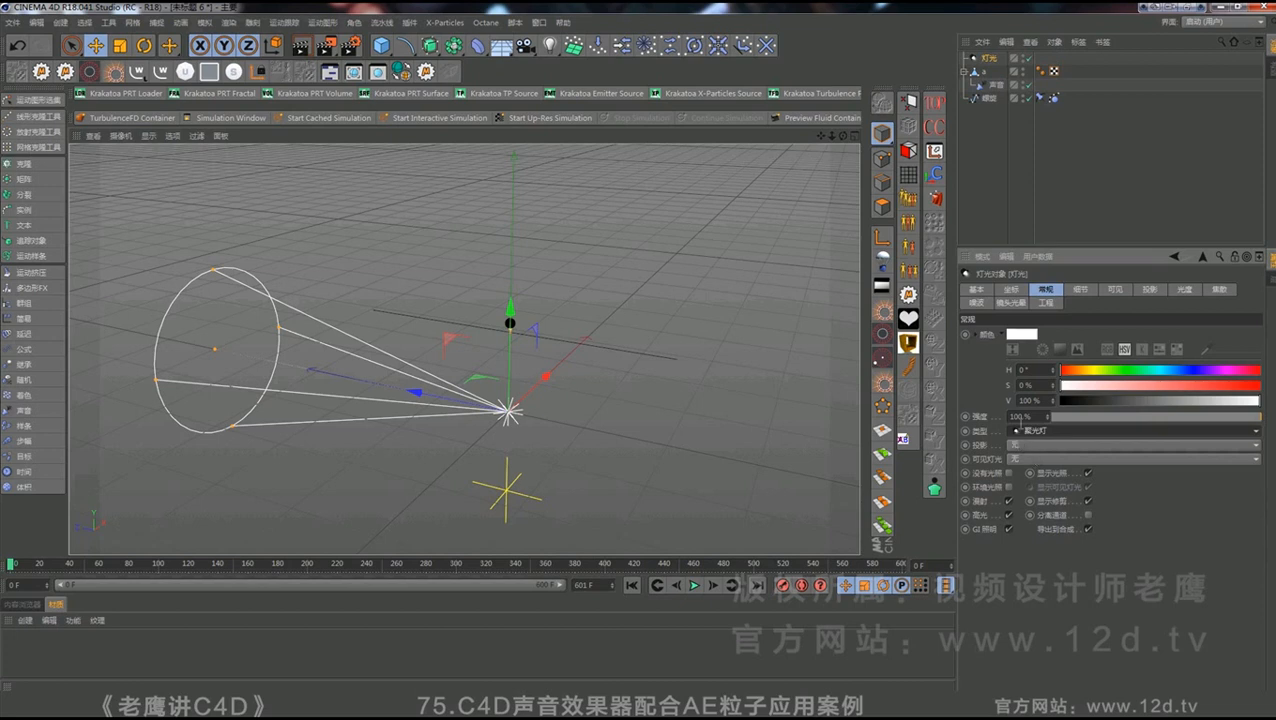
key(t)
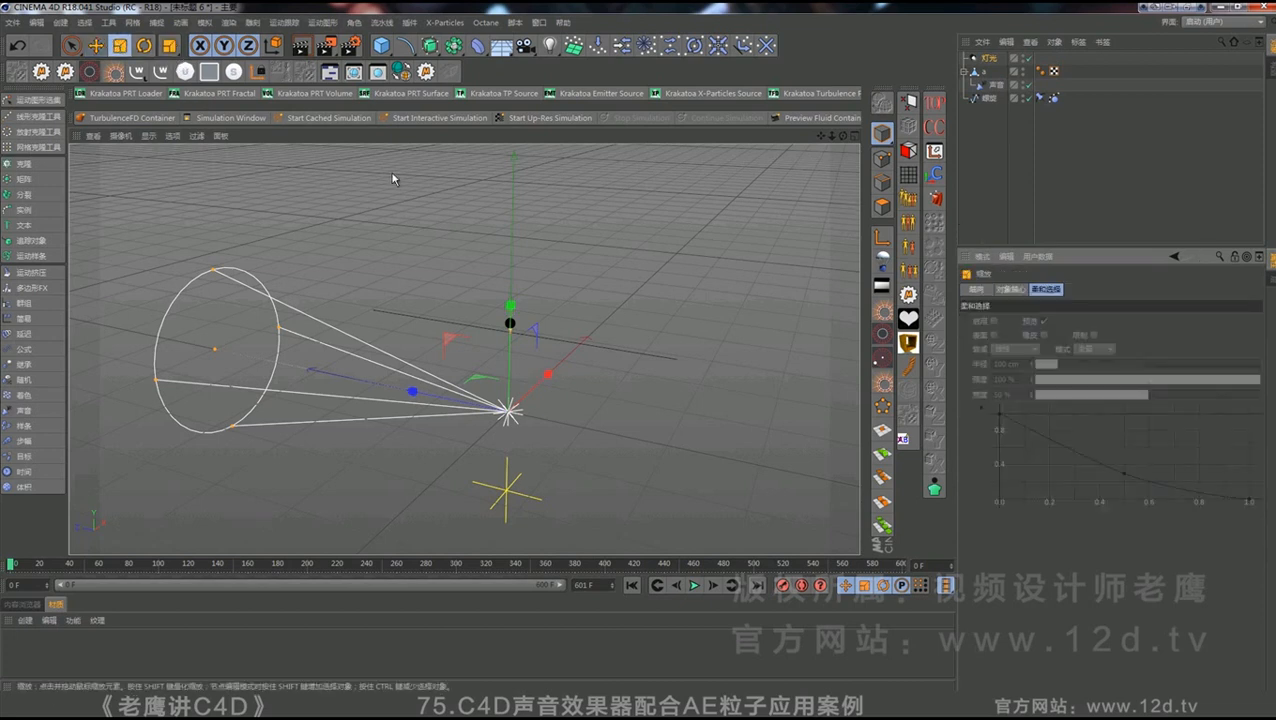
drag(445, 280, 273, 336)
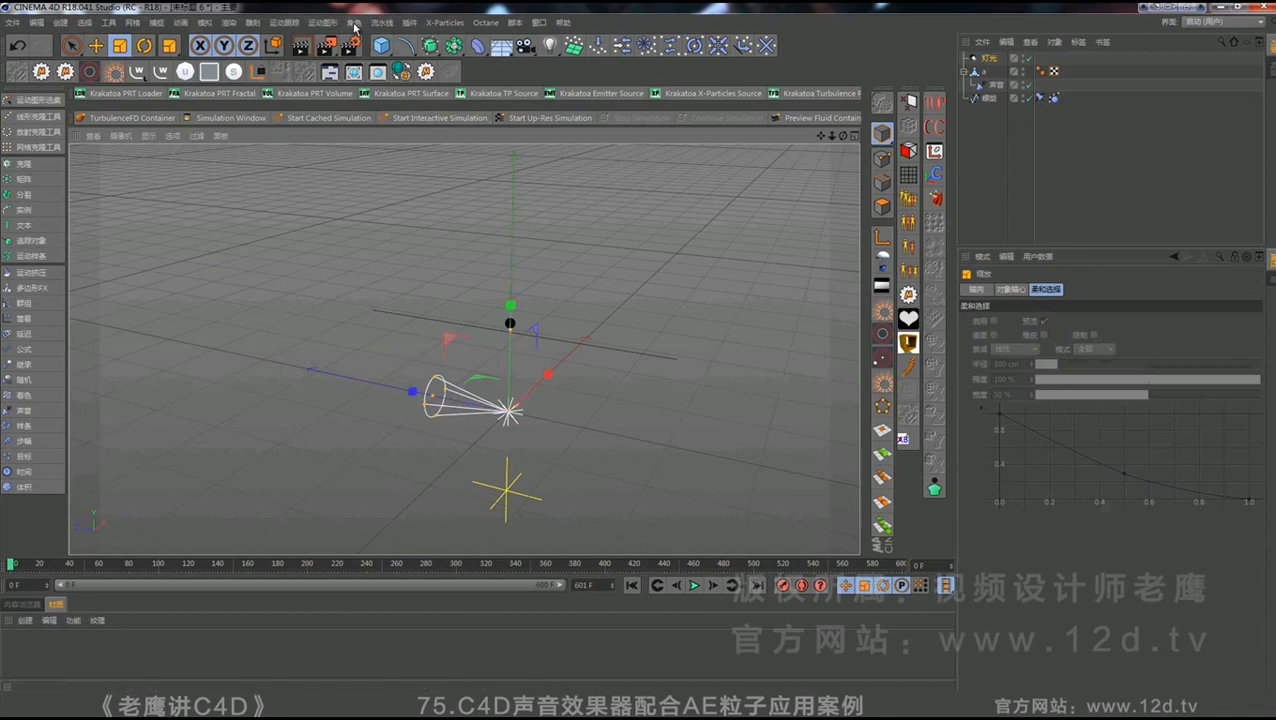
- Add a MoGraph Cloner and make the spotlight its child
click(322, 22)
click(340, 186)
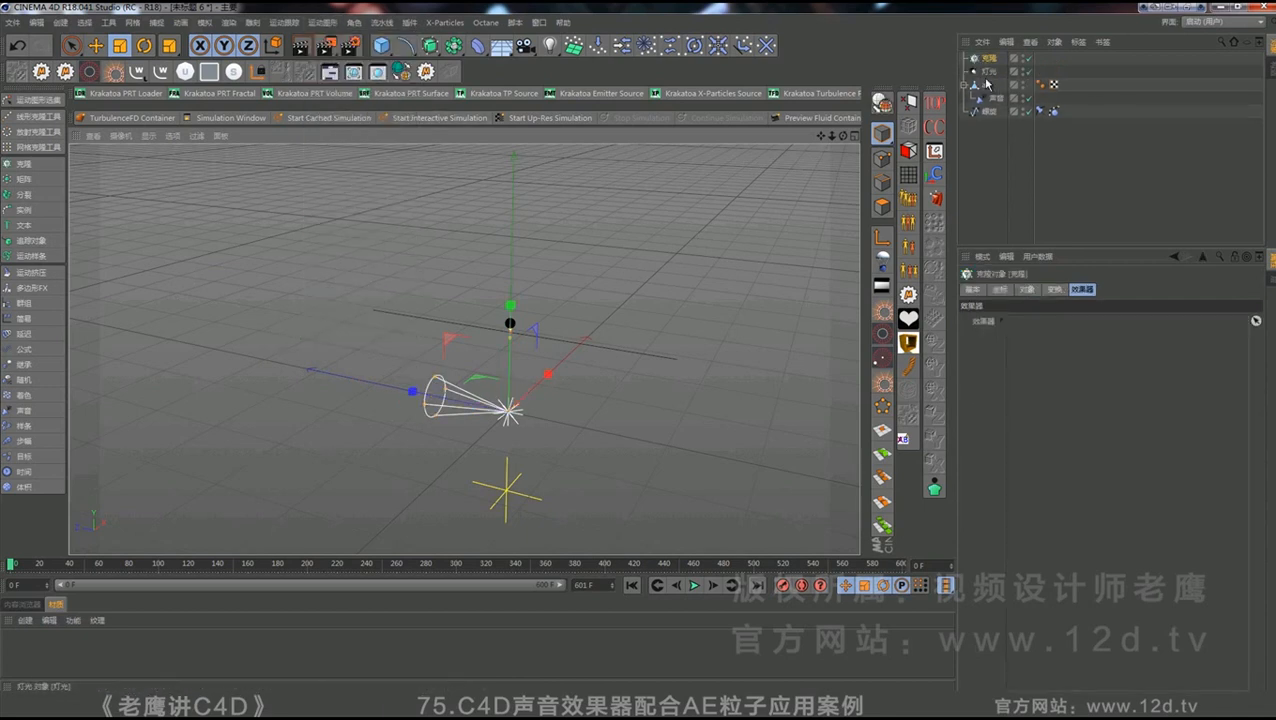
drag(991, 63, 986, 59)
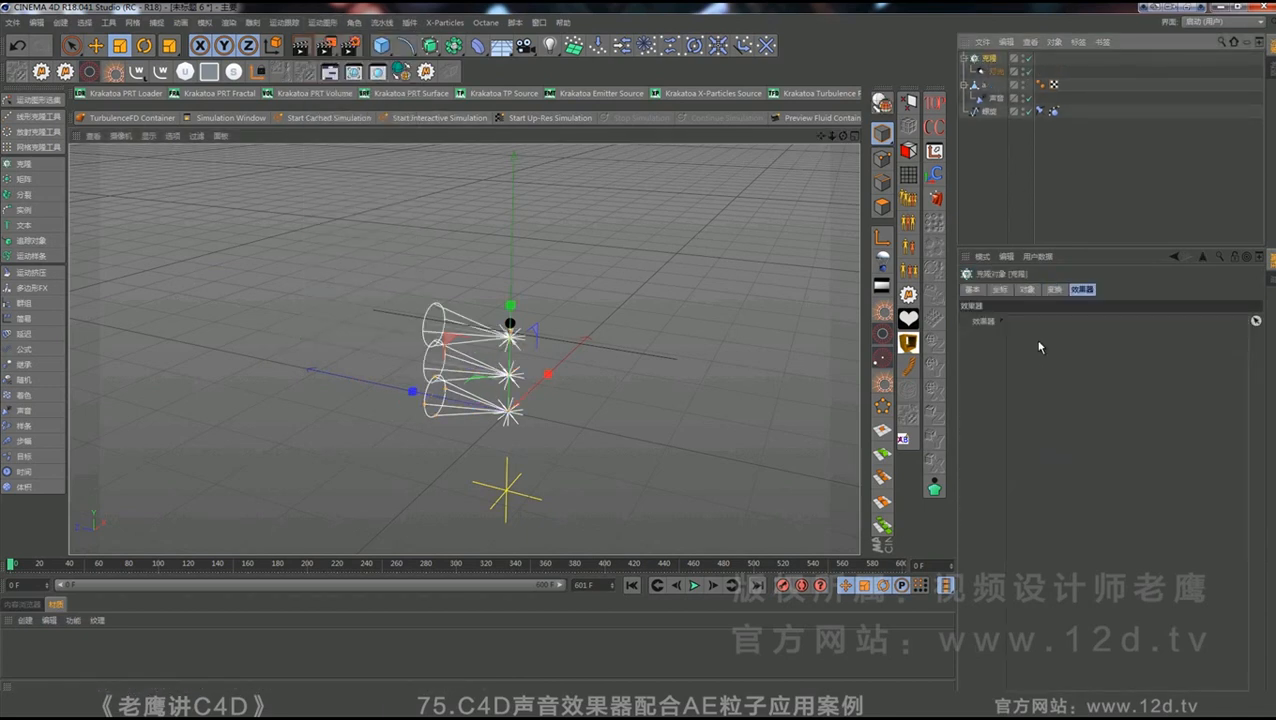
- Set the Cloner's mode to Object and assign the helix spline as its object
click(1027, 290)
click(1020, 321)
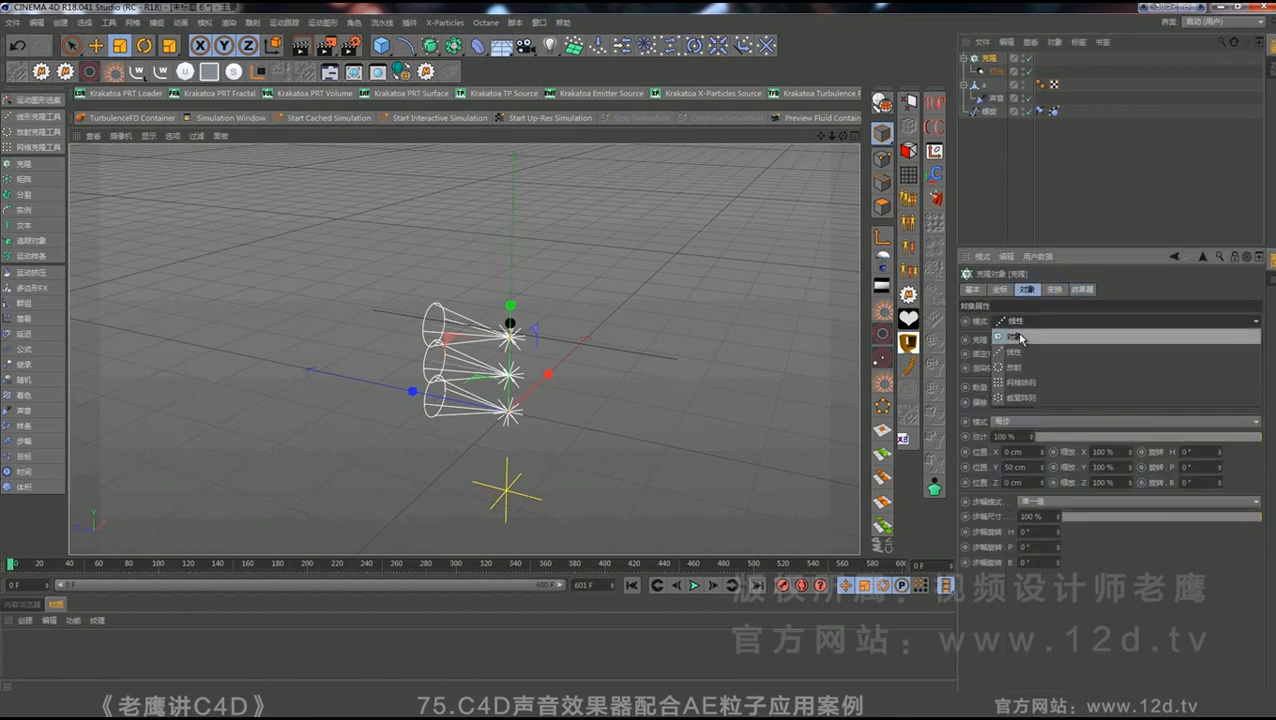
click(1020, 324)
drag(988, 111, 995, 148)
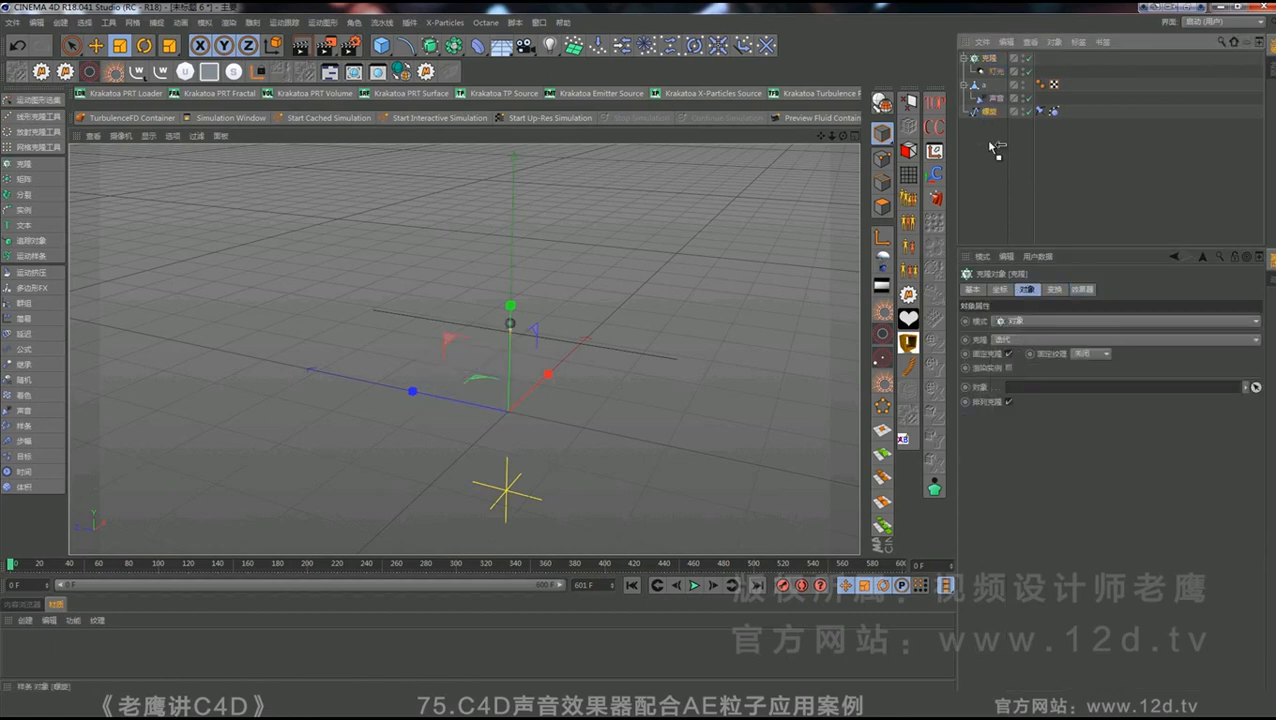
drag(1011, 386, 1013, 386)
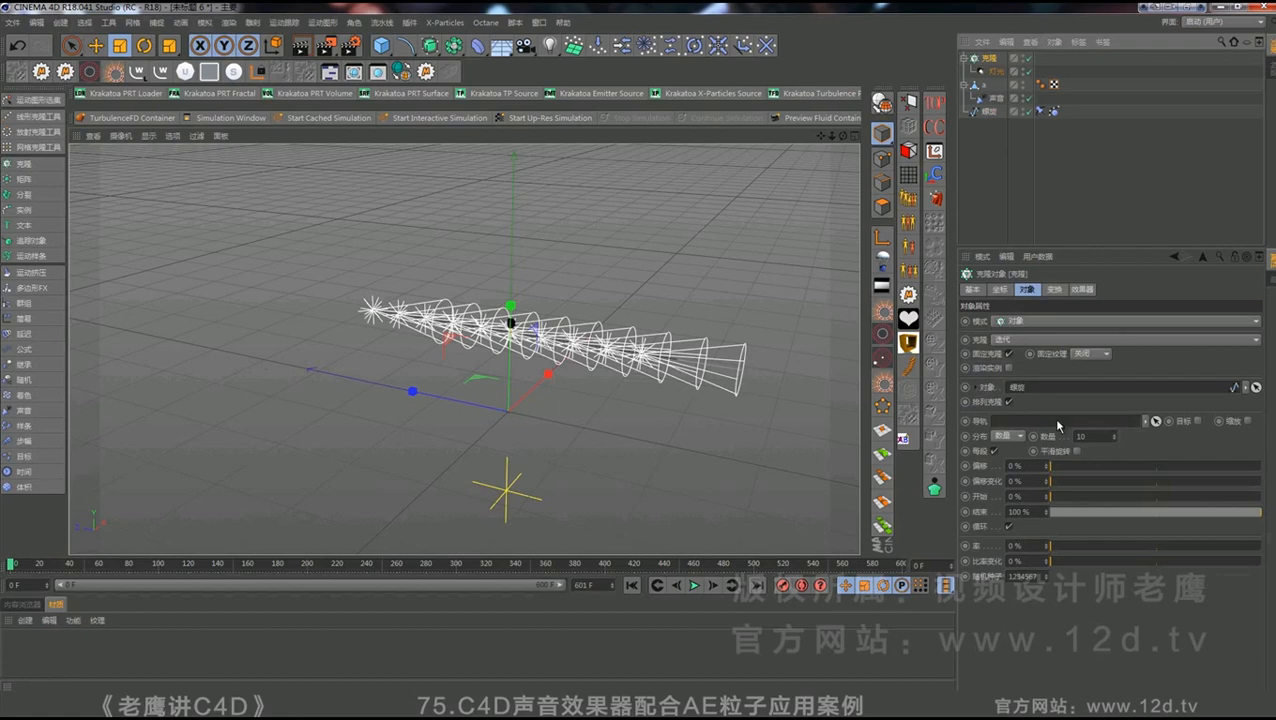
- Set the Cloner's transform rotation H to 90°, play the simulation and return to the first frame
click(1055, 289)
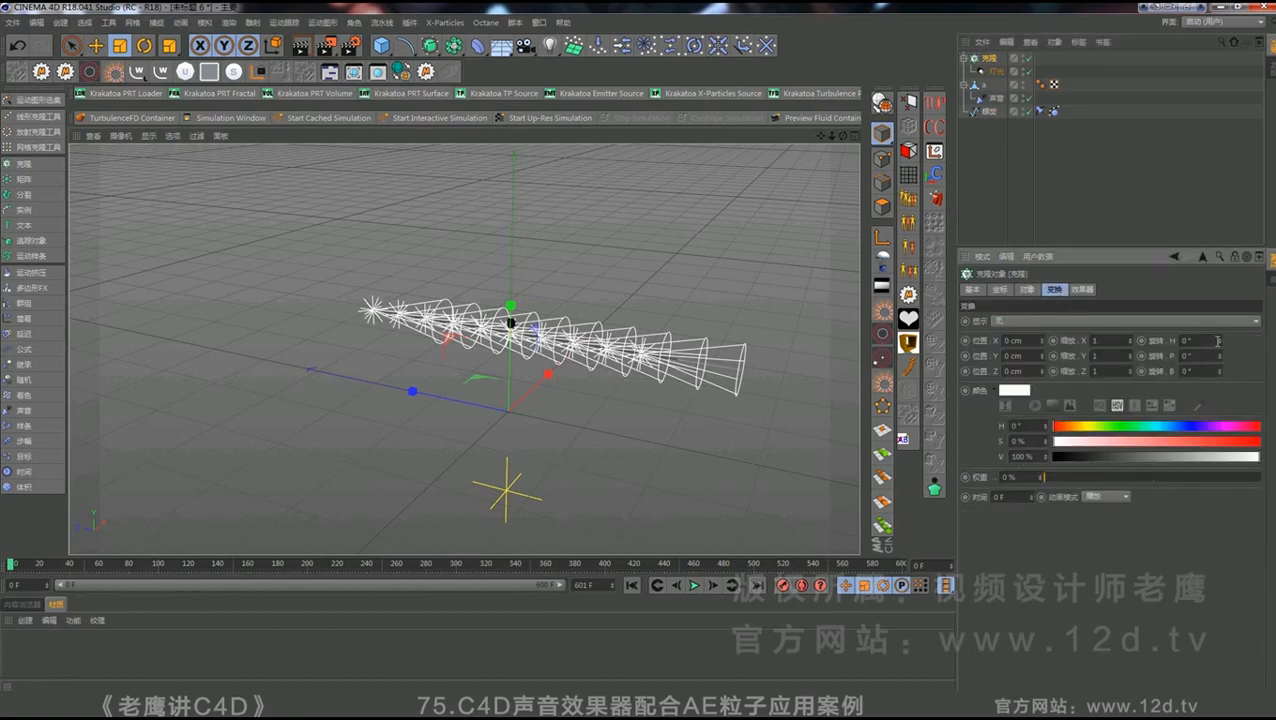
drag(1217, 341, 1255, 326)
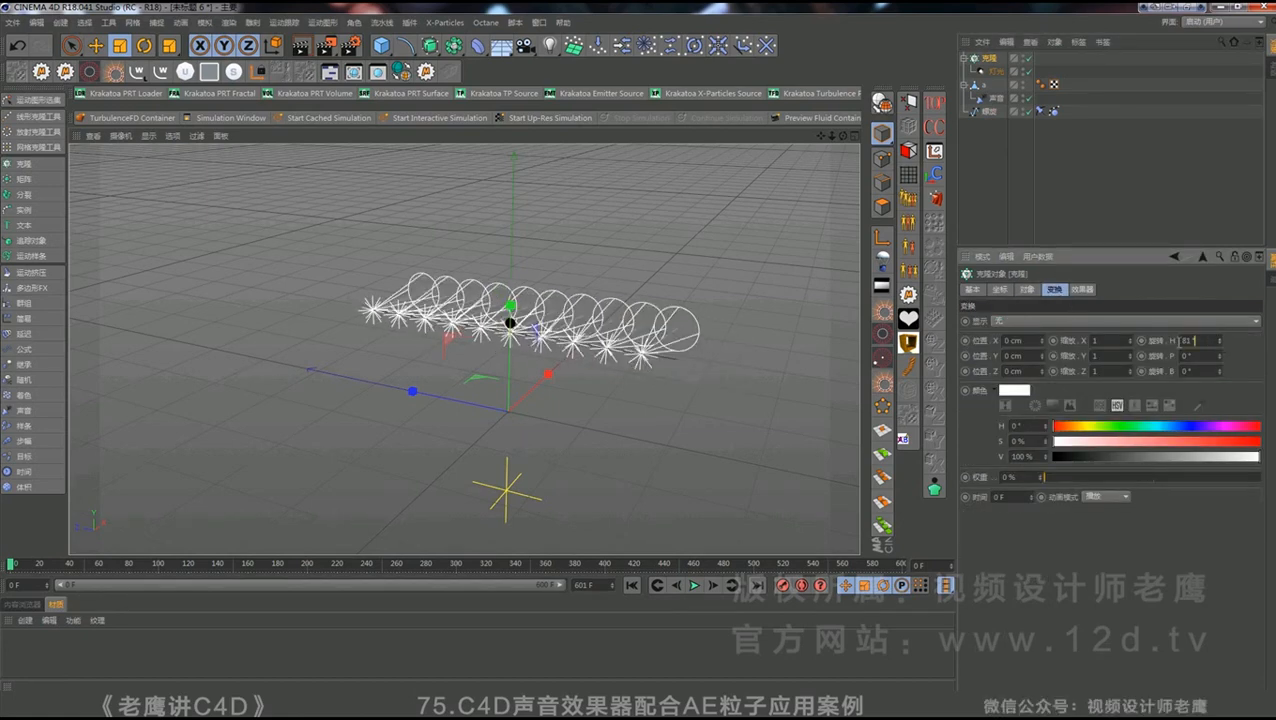
text(90)
key(Return)
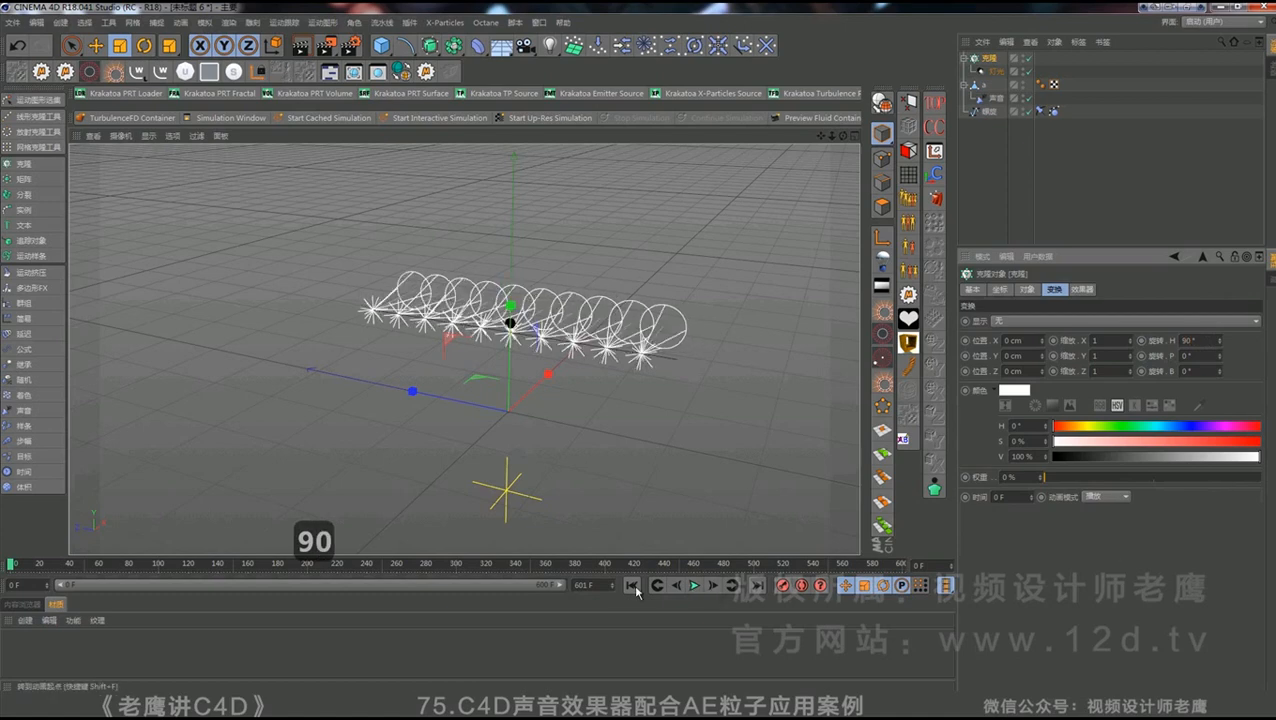
click(695, 586)
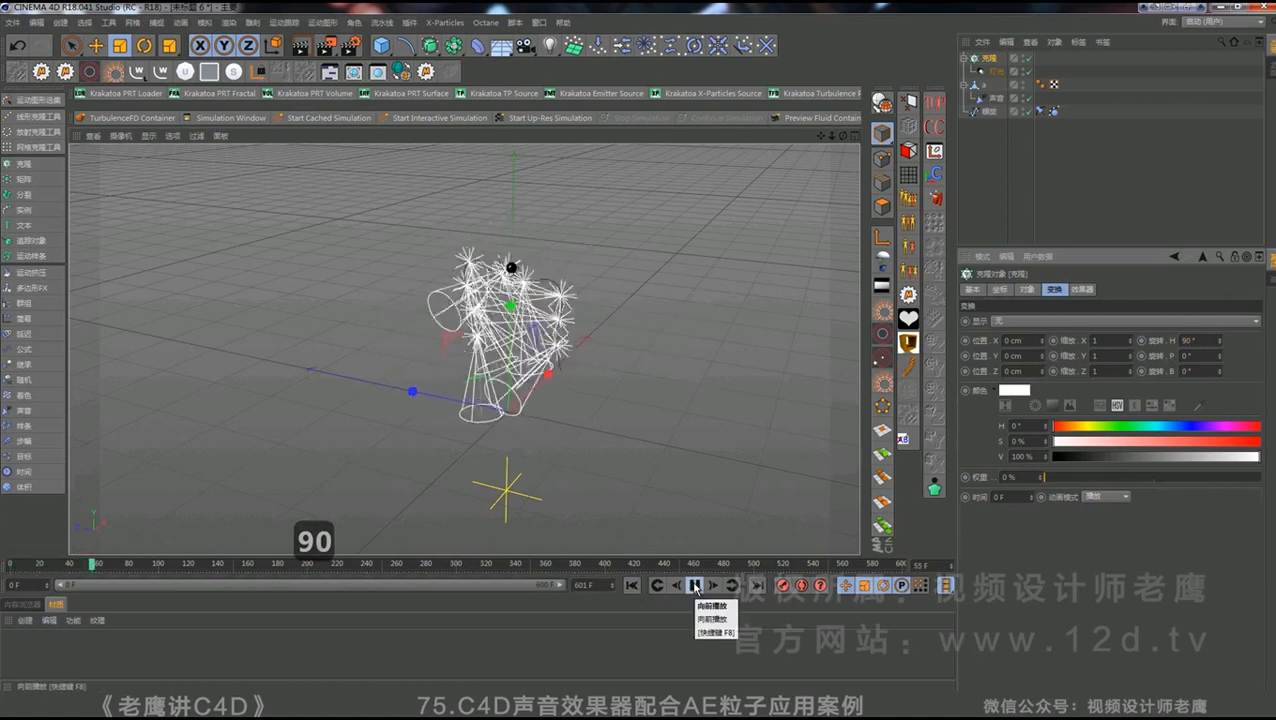
click(695, 586)
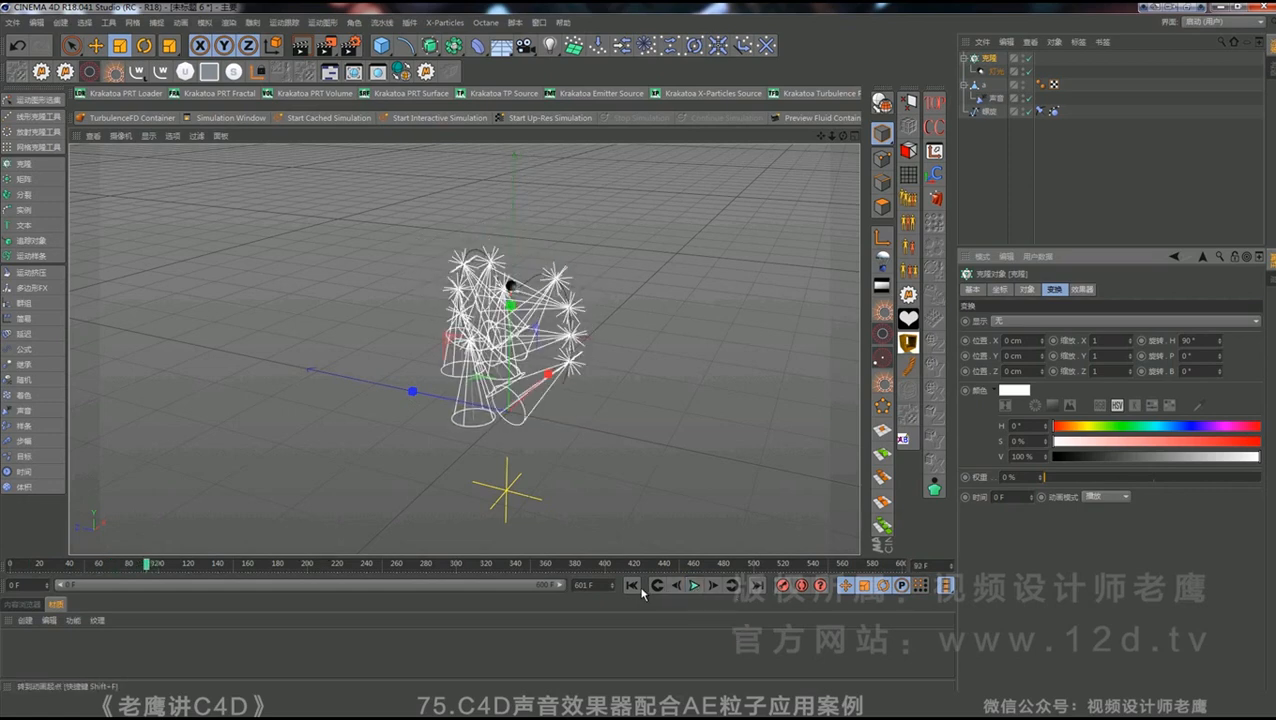
click(632, 585)
click(632, 586)
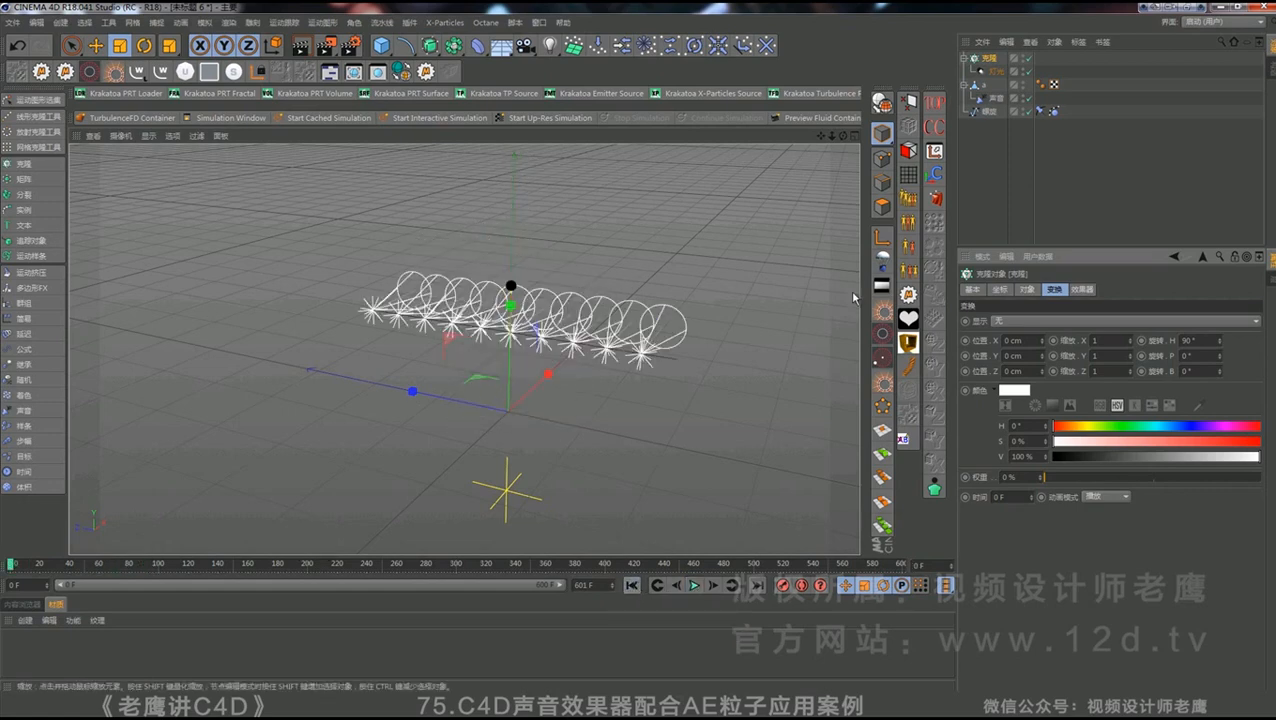
- Turn off clone alignment in the Cloner and set its transform rotation H to 270°
click(1027, 290)
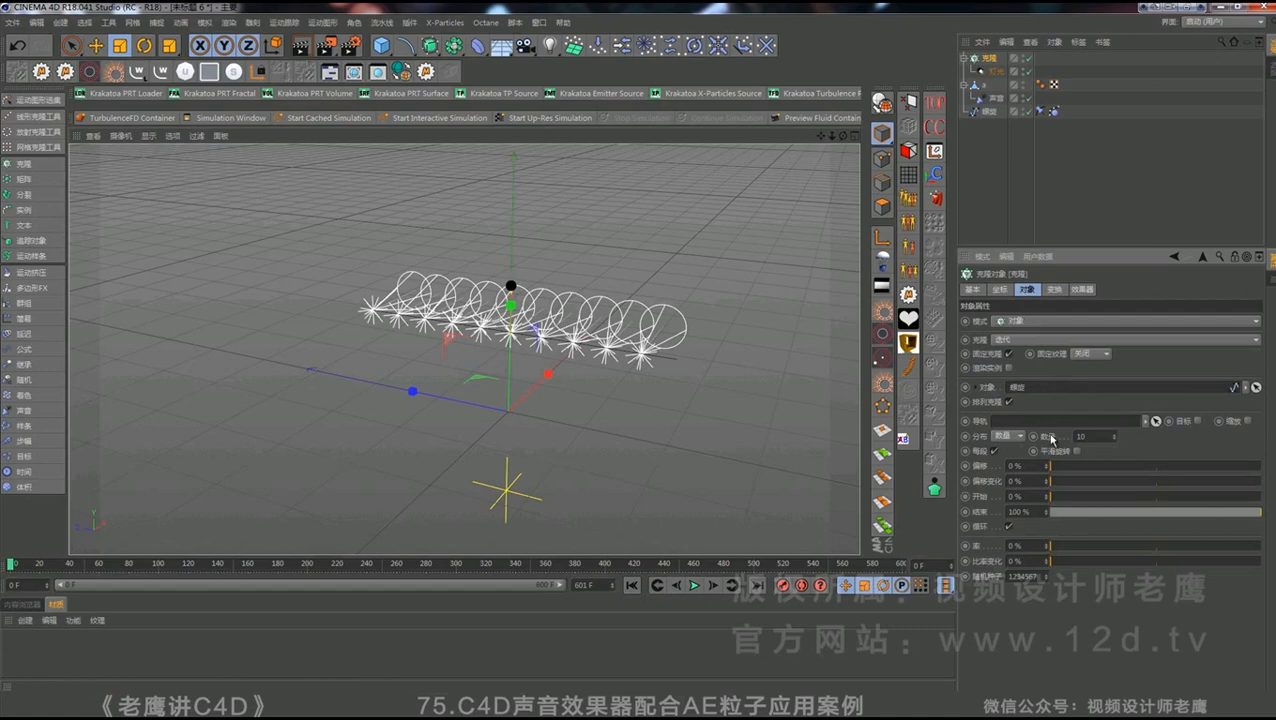
click(1009, 402)
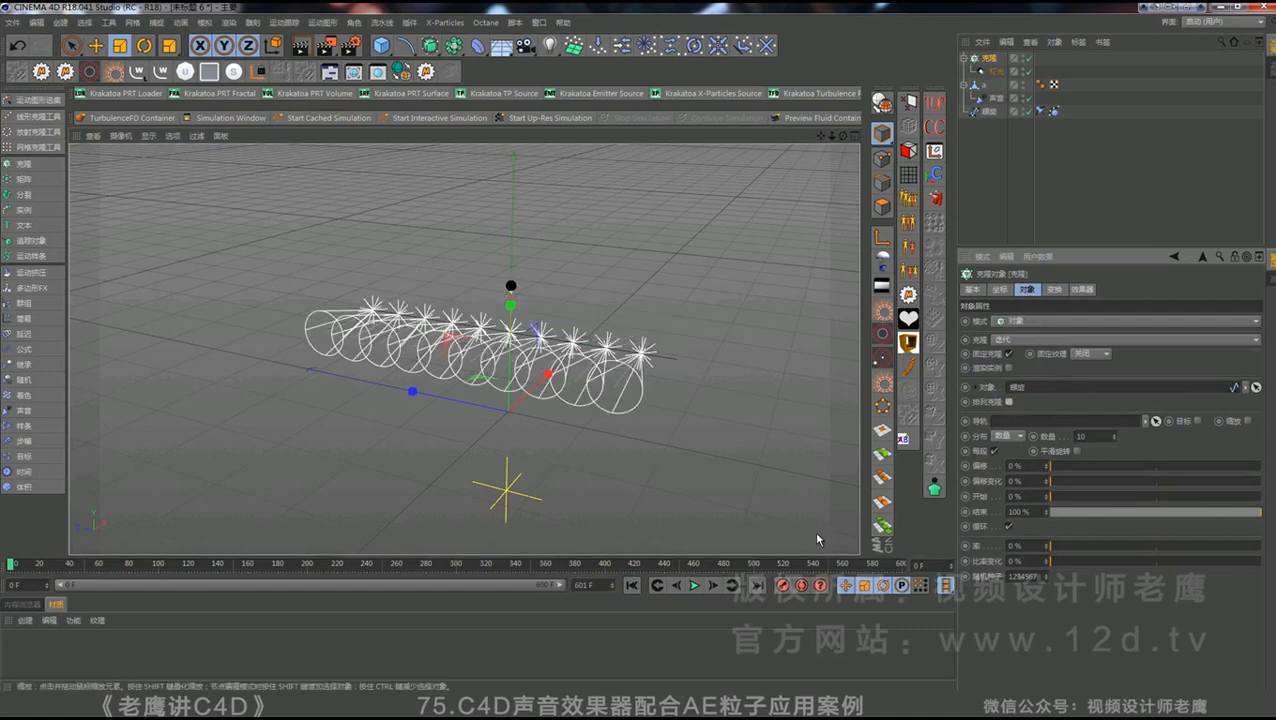
click(1054, 289)
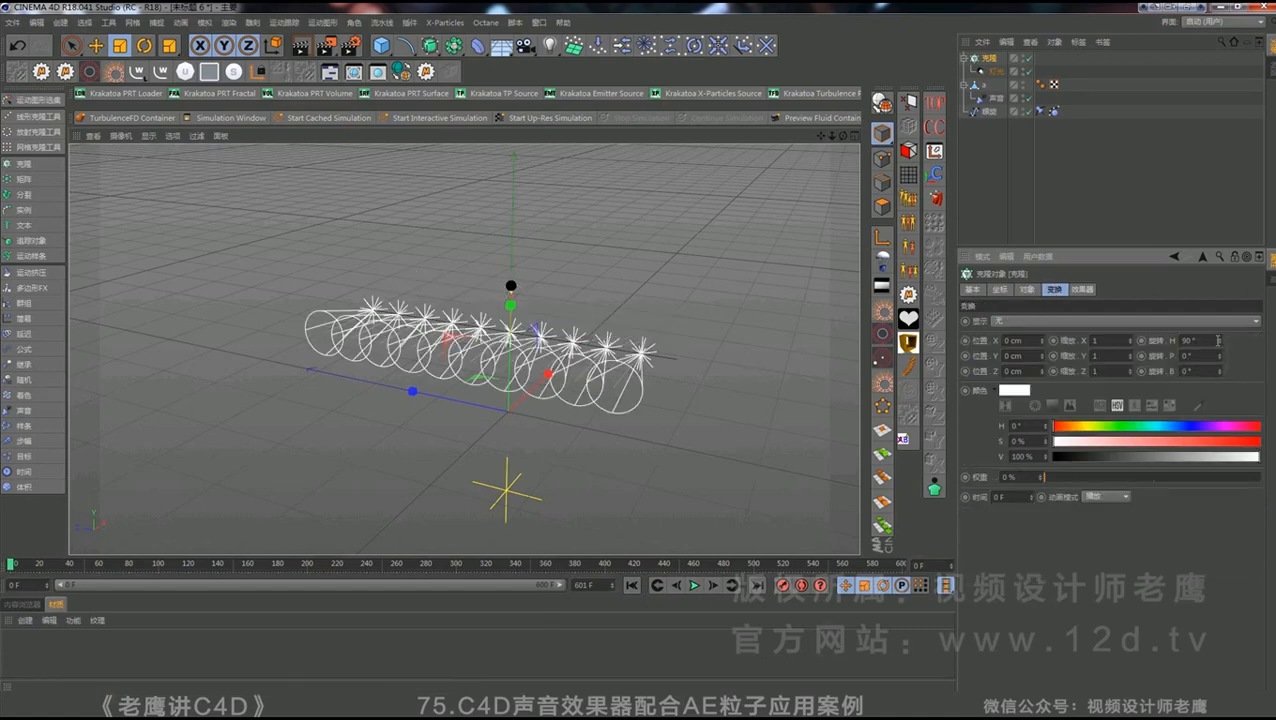
drag(1217, 340, 1202, 346)
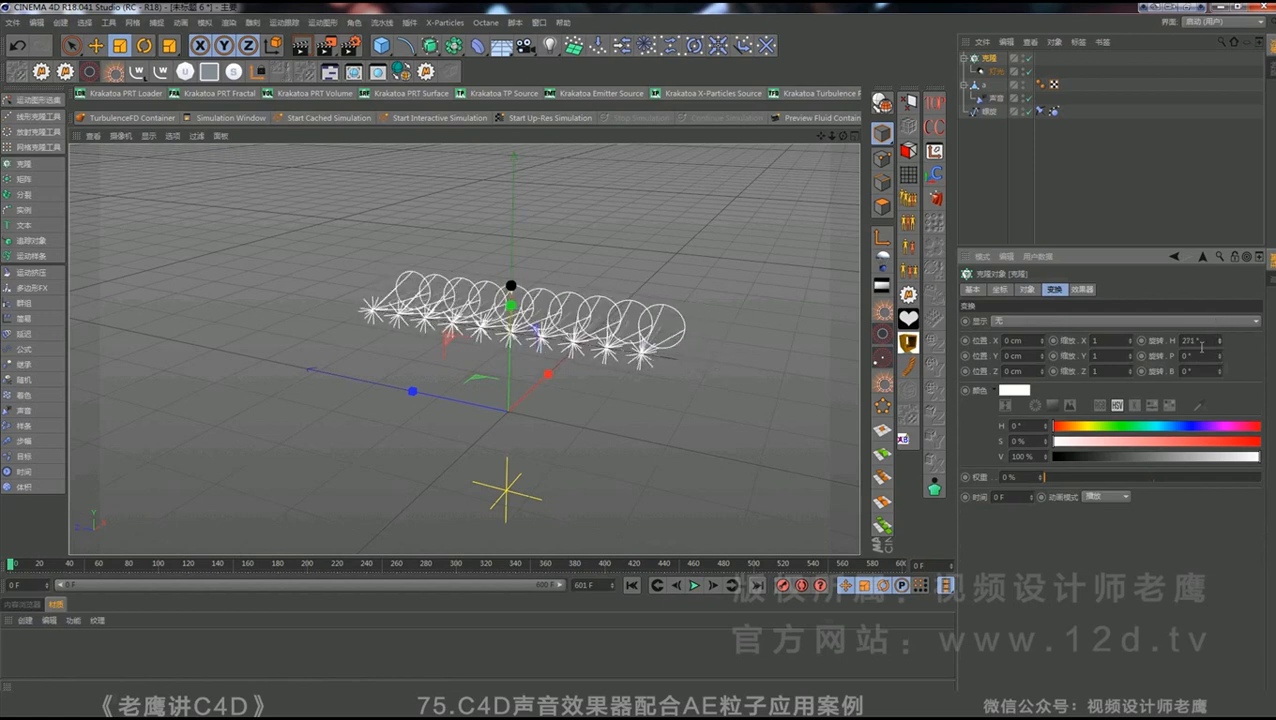
text(270)
key(Return)
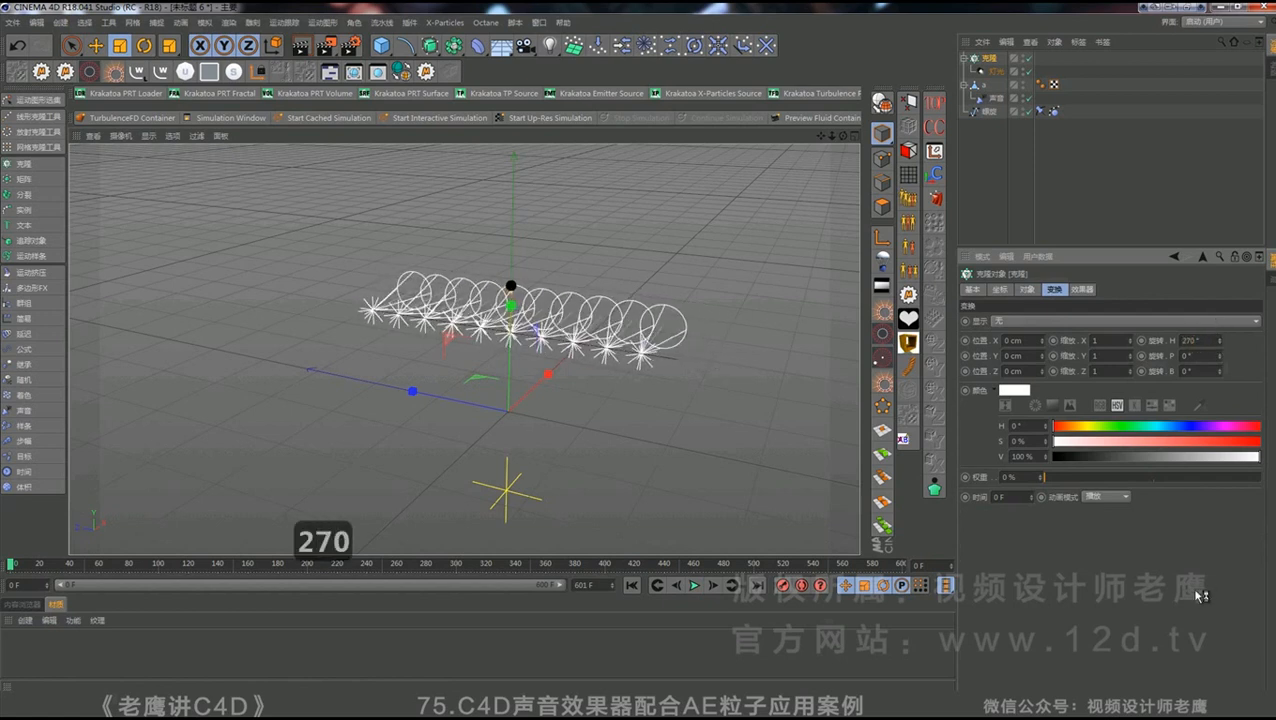
- Lower object a slightly along the Y axis, play the simulation and return to the first frame
click(1030, 150)
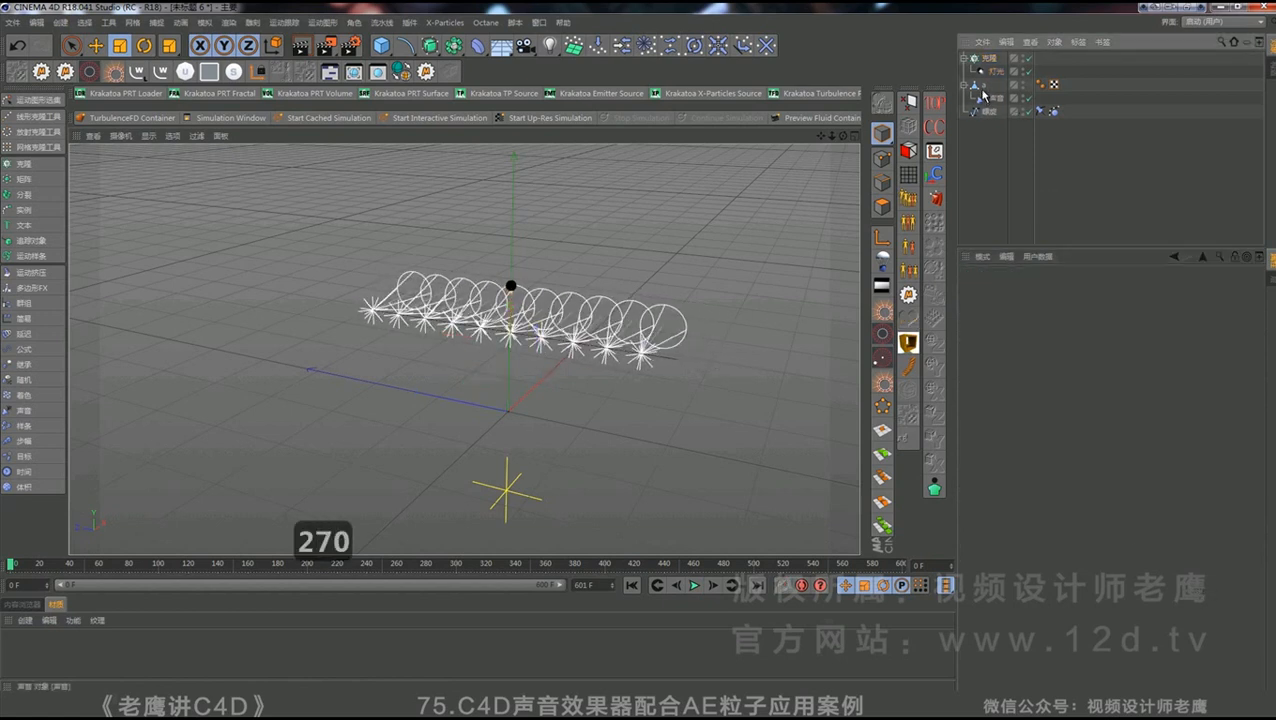
click(983, 95)
key(e)
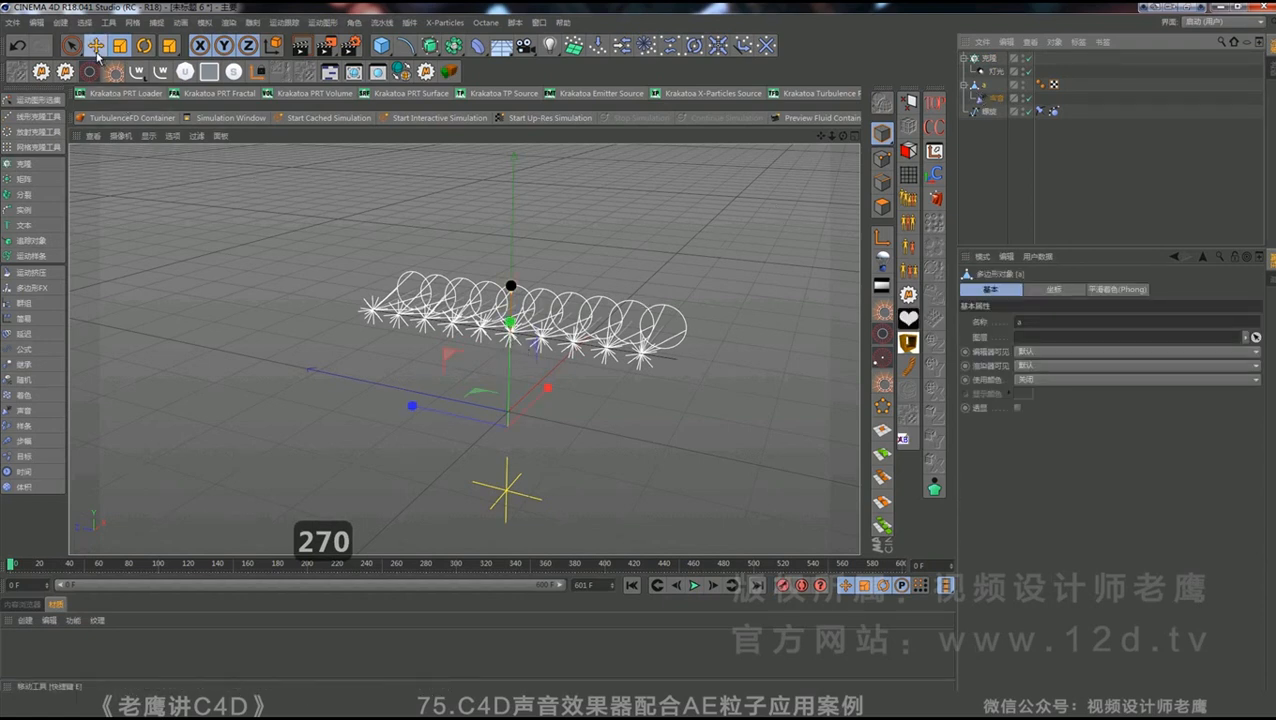
drag(510, 322, 512, 350)
click(694, 585)
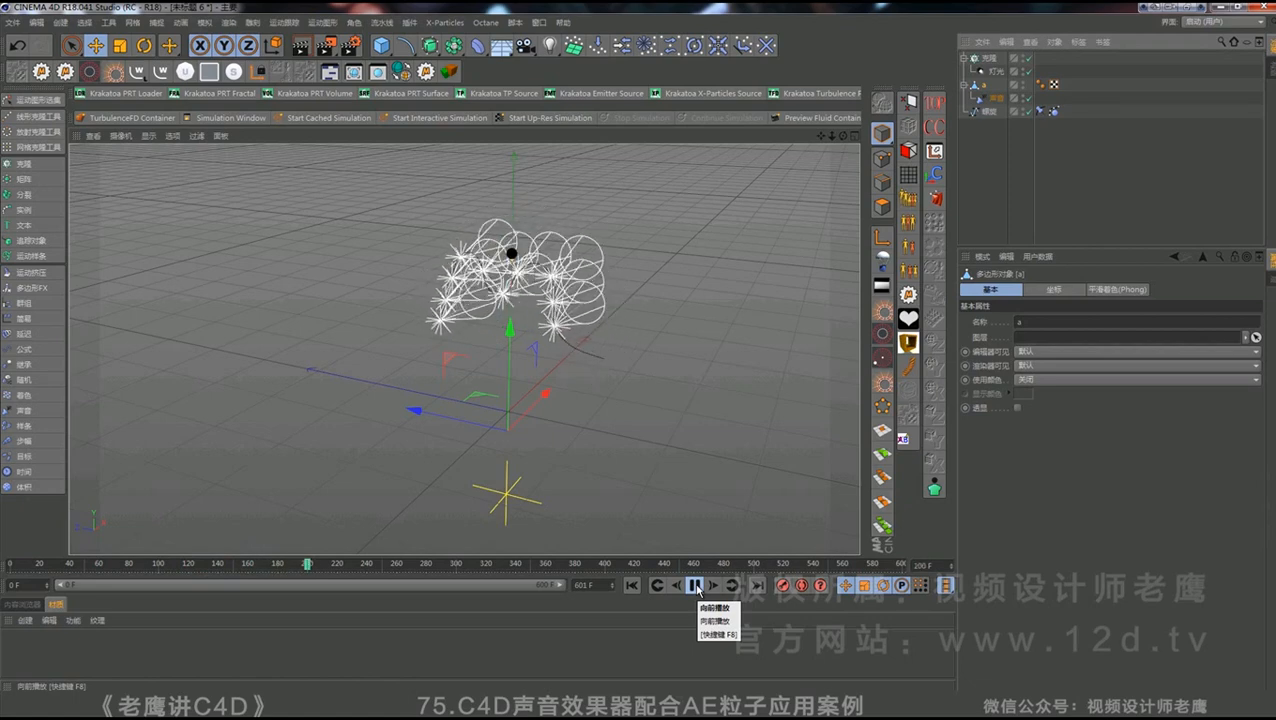
click(695, 585)
click(633, 586)
- Set the Cloner's clone count along the helix spline to 166
click(988, 58)
click(1026, 290)
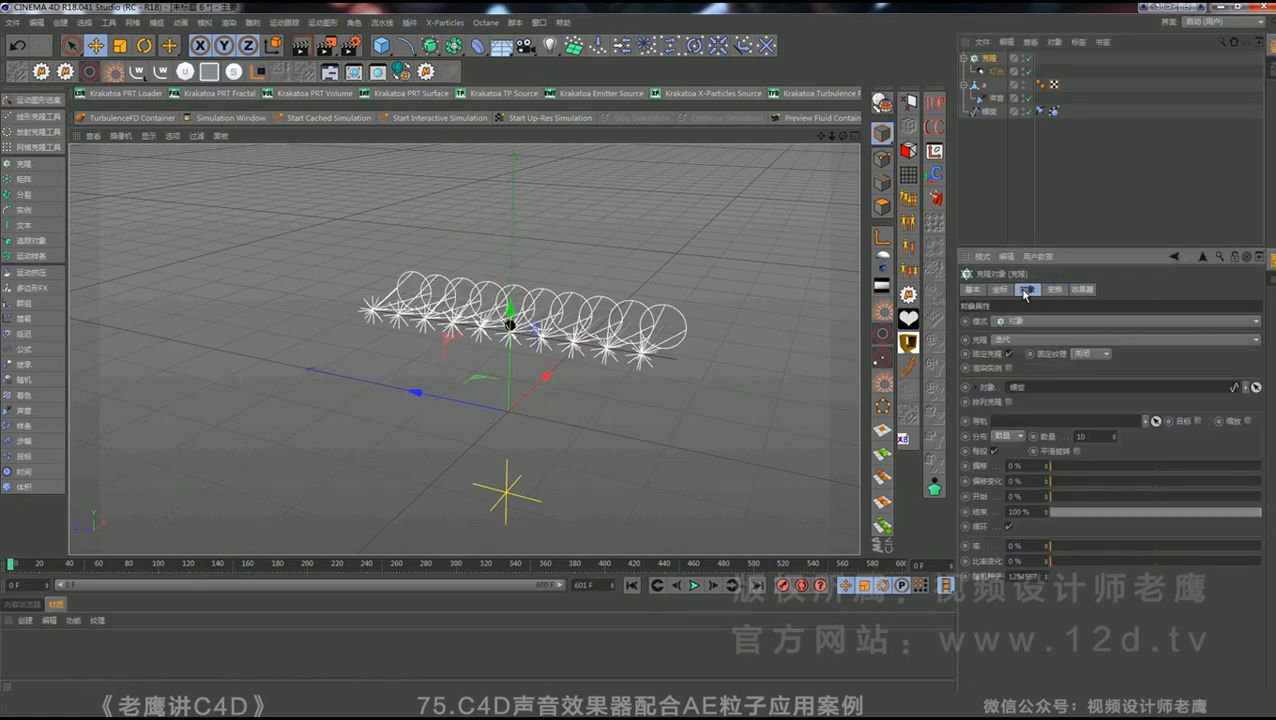
click(1115, 435)
drag(1117, 441, 1117, 441)
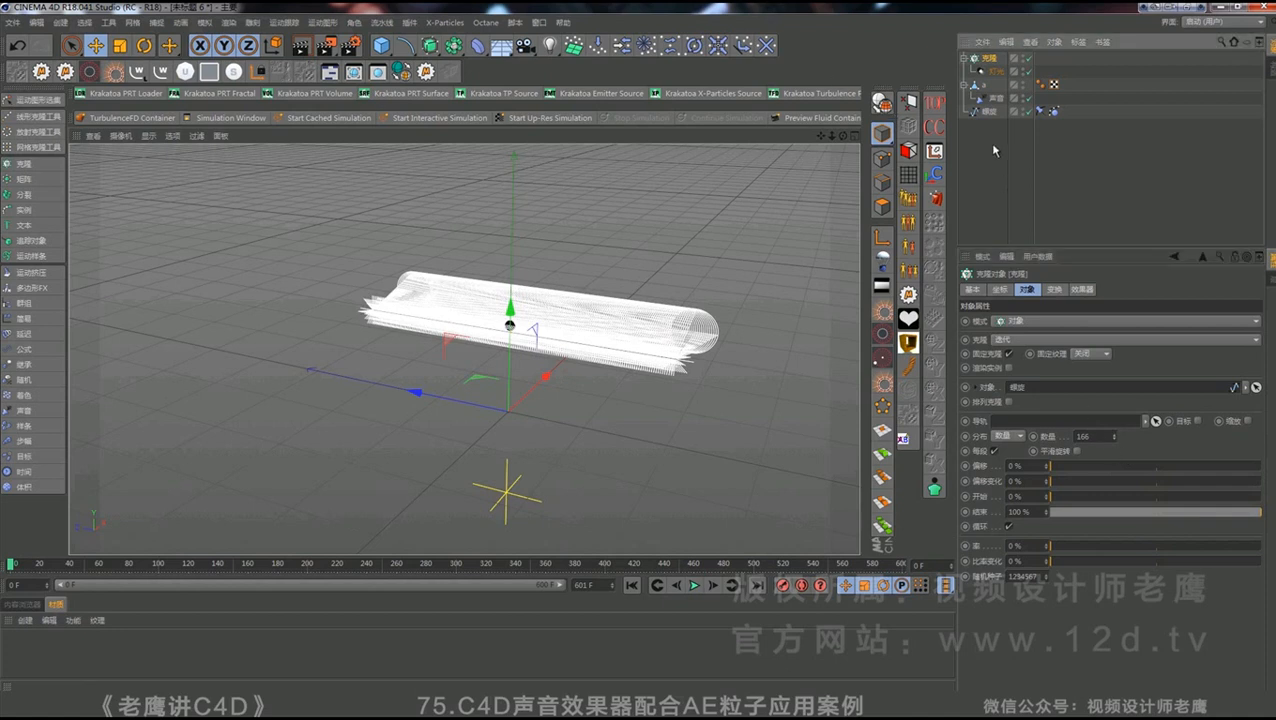
- Add a second Sound effector to the Cloner and set its P.Y position to 0 cm
click(323, 24)
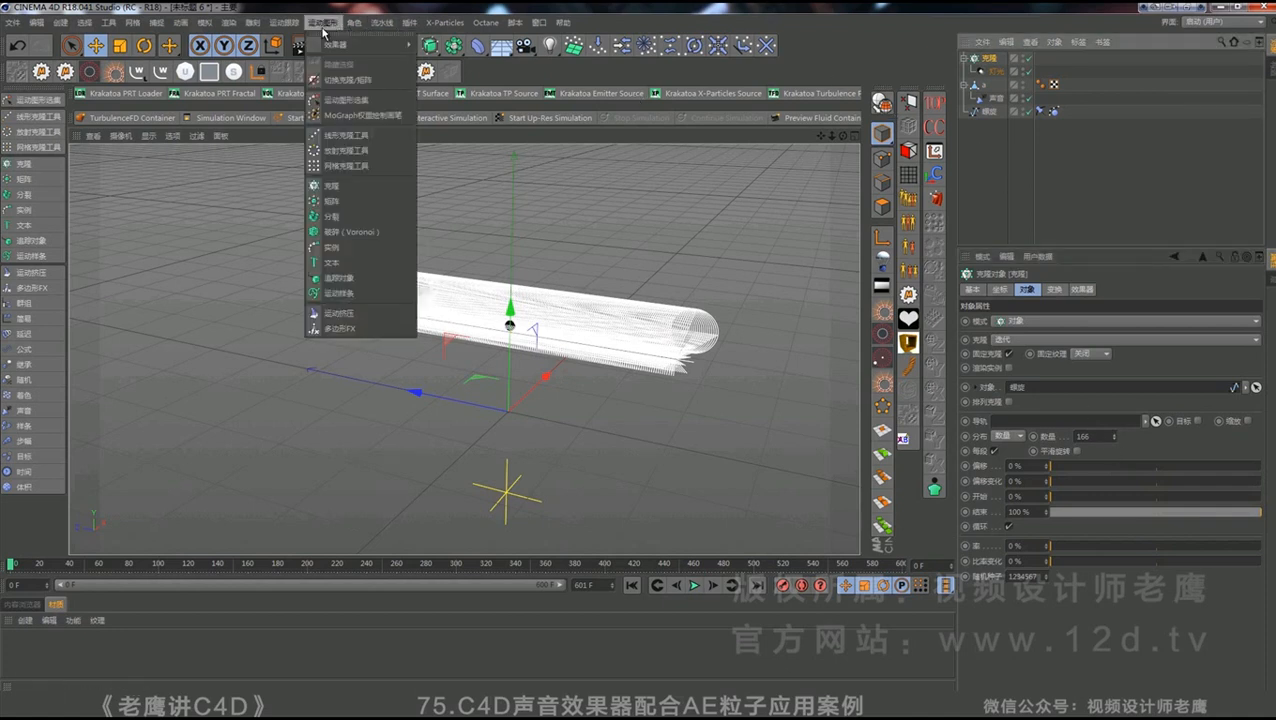
mouse_move(325, 43)
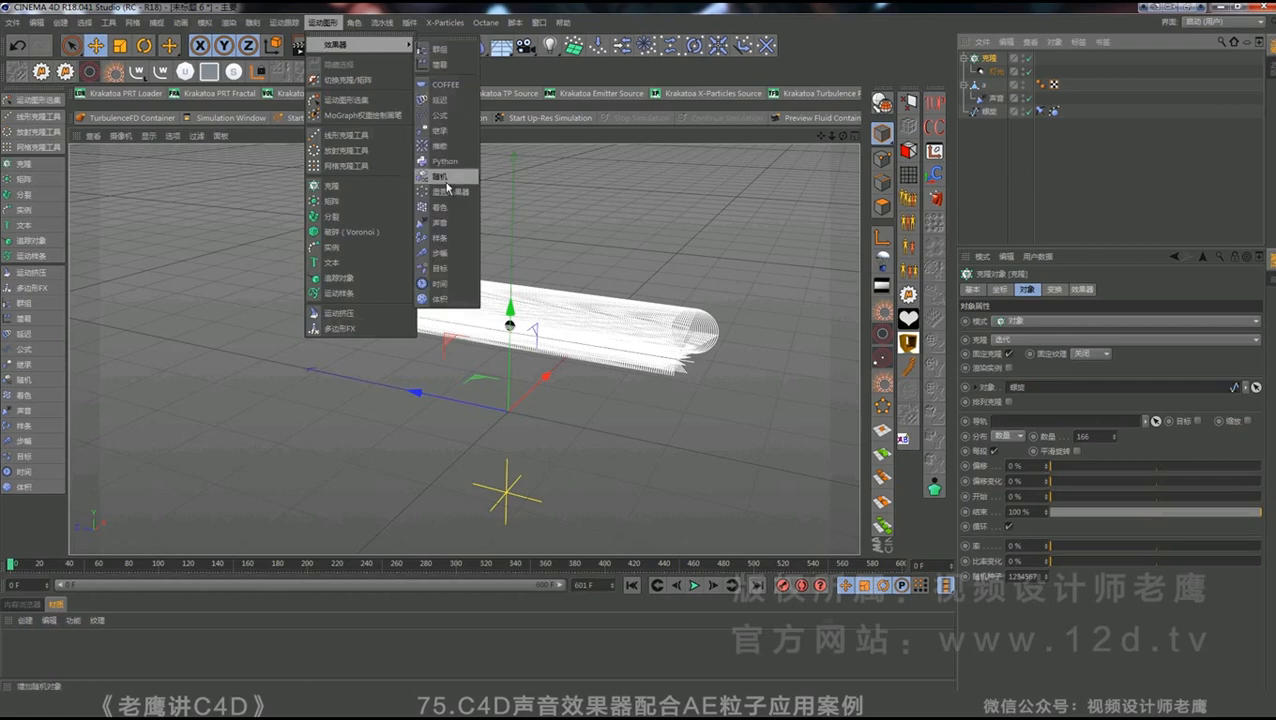
click(440, 222)
click(1054, 289)
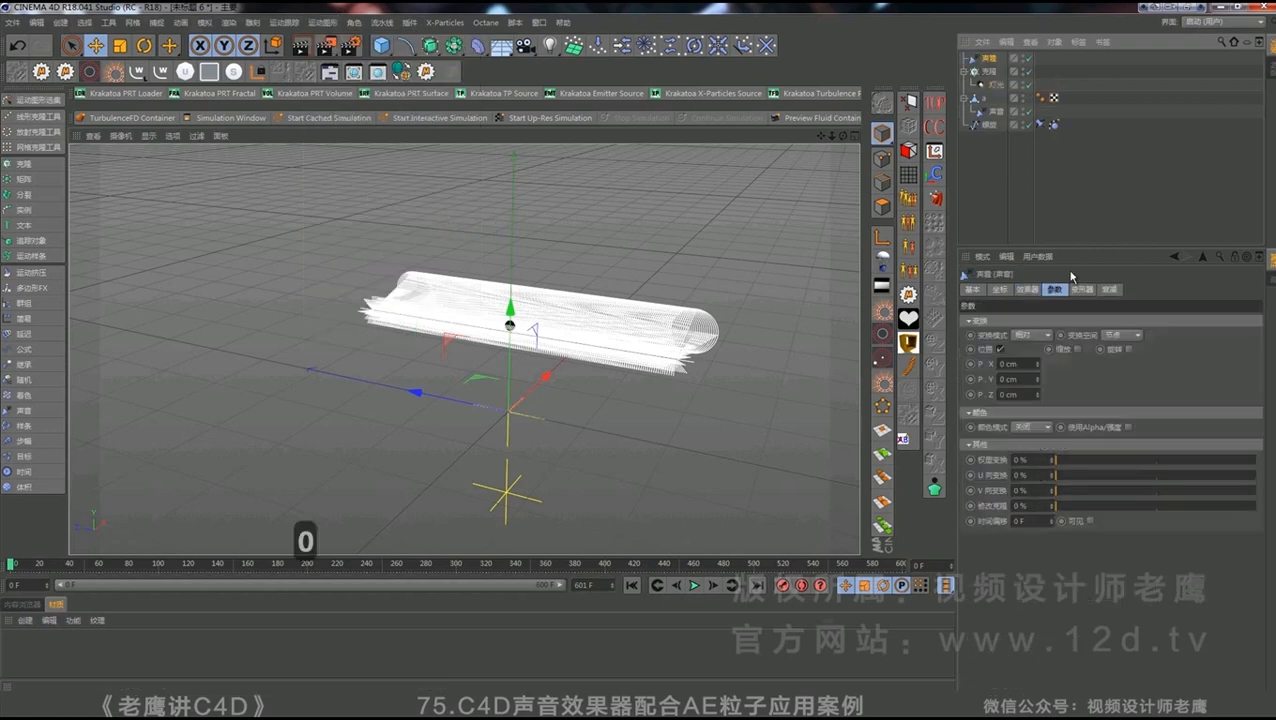
- Load the oscillate MP3 as the sound file of the new Sound effector
click(1024, 294)
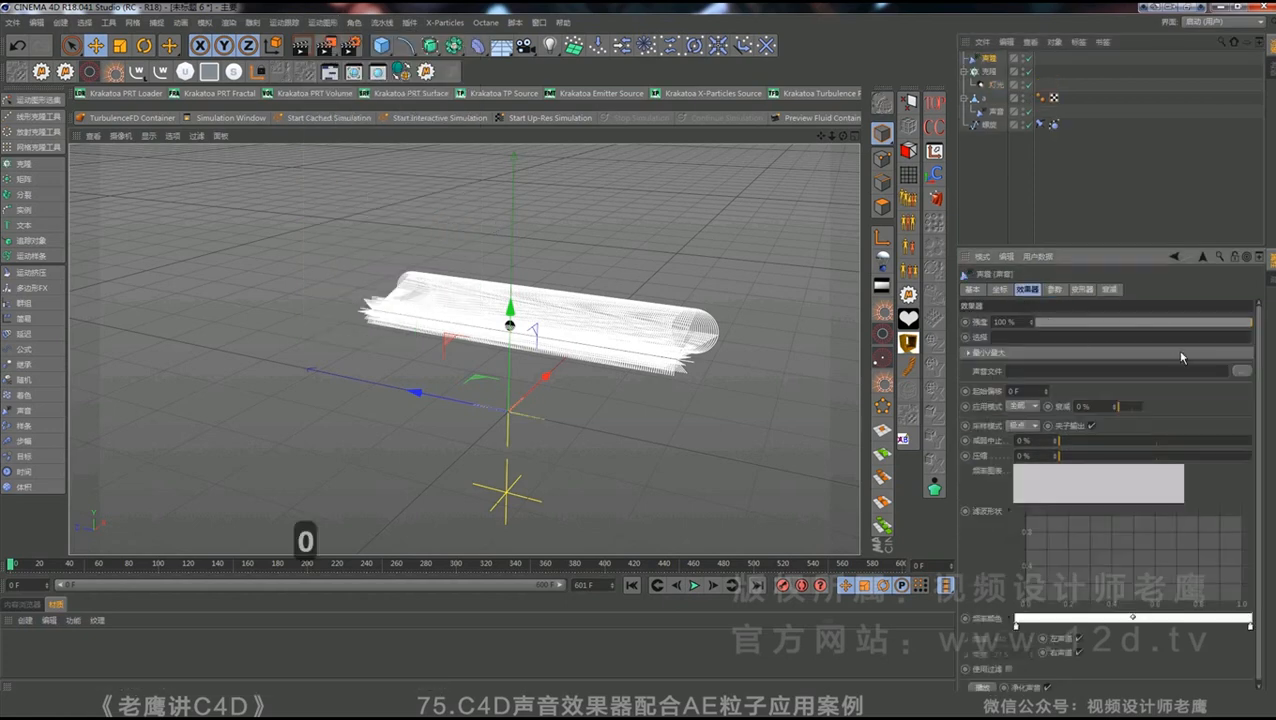
click(1240, 371)
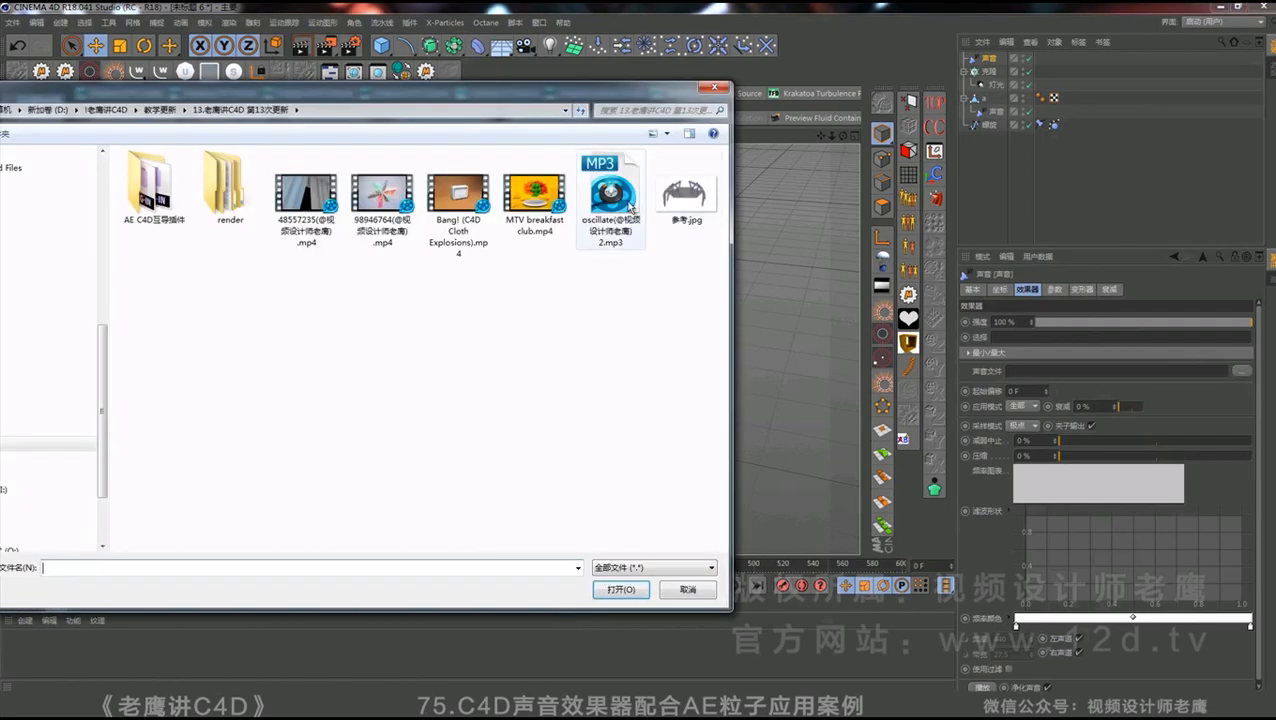
double_click(612, 195)
click(407, 377)
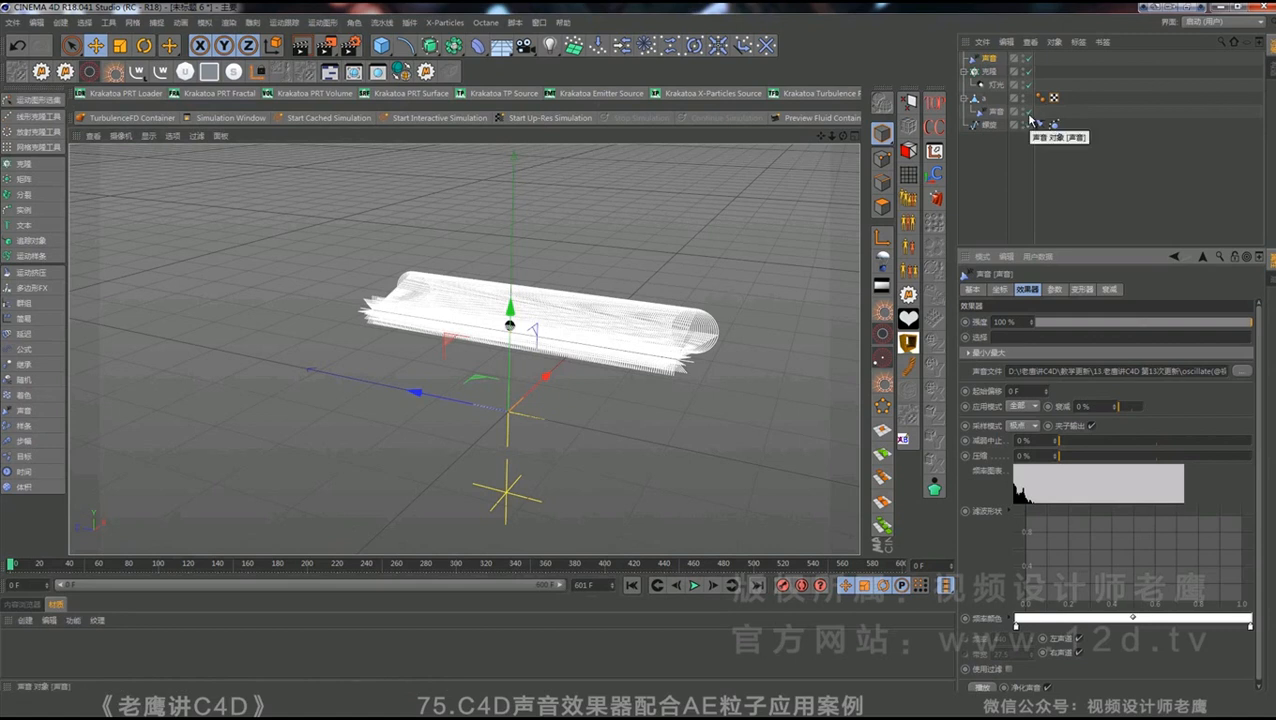
- Disable the Sound effector under object a, play the simulation to check the clones, and return to the first frame
click(1020, 168)
click(988, 59)
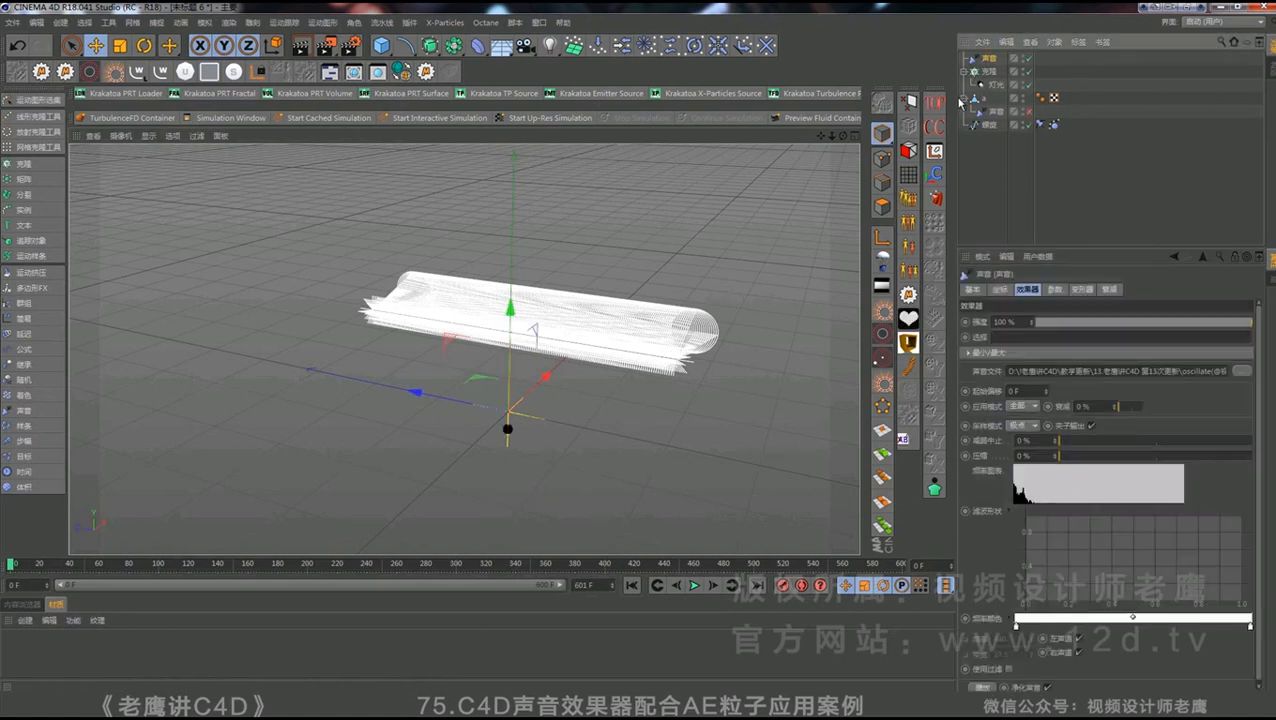
alt+drag(606, 353, 690, 390)
click(694, 585)
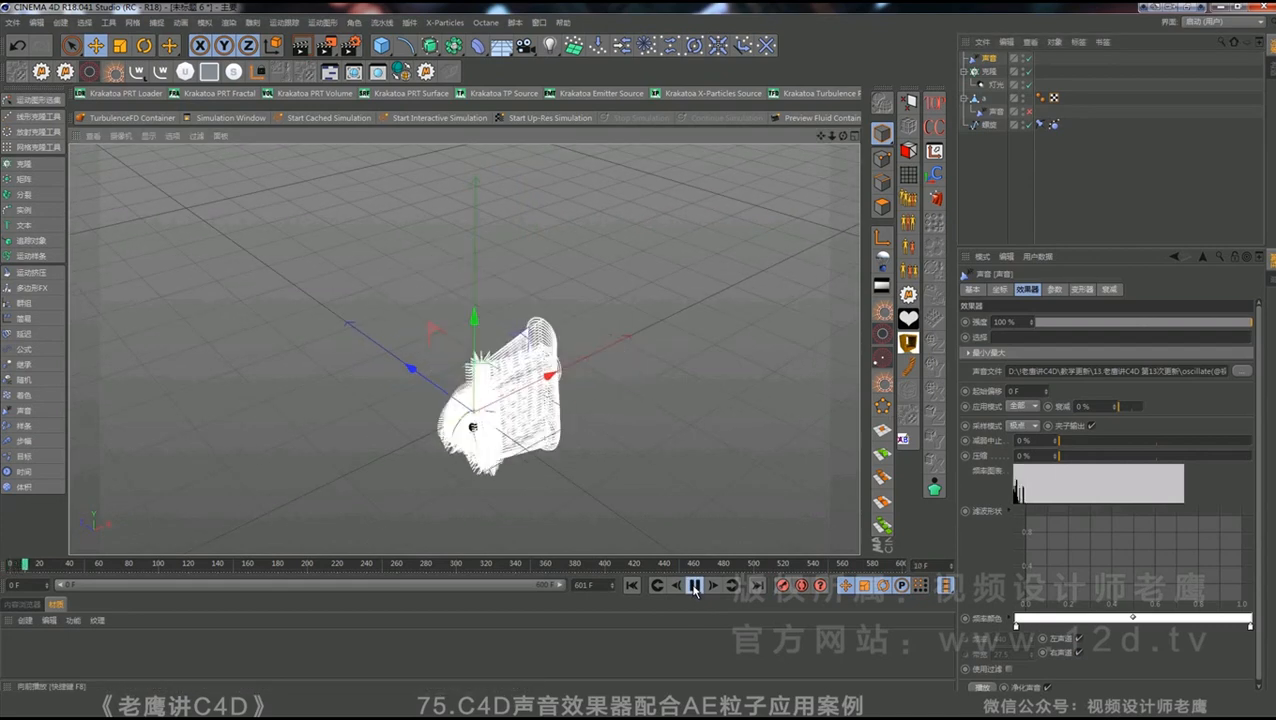
click(694, 585)
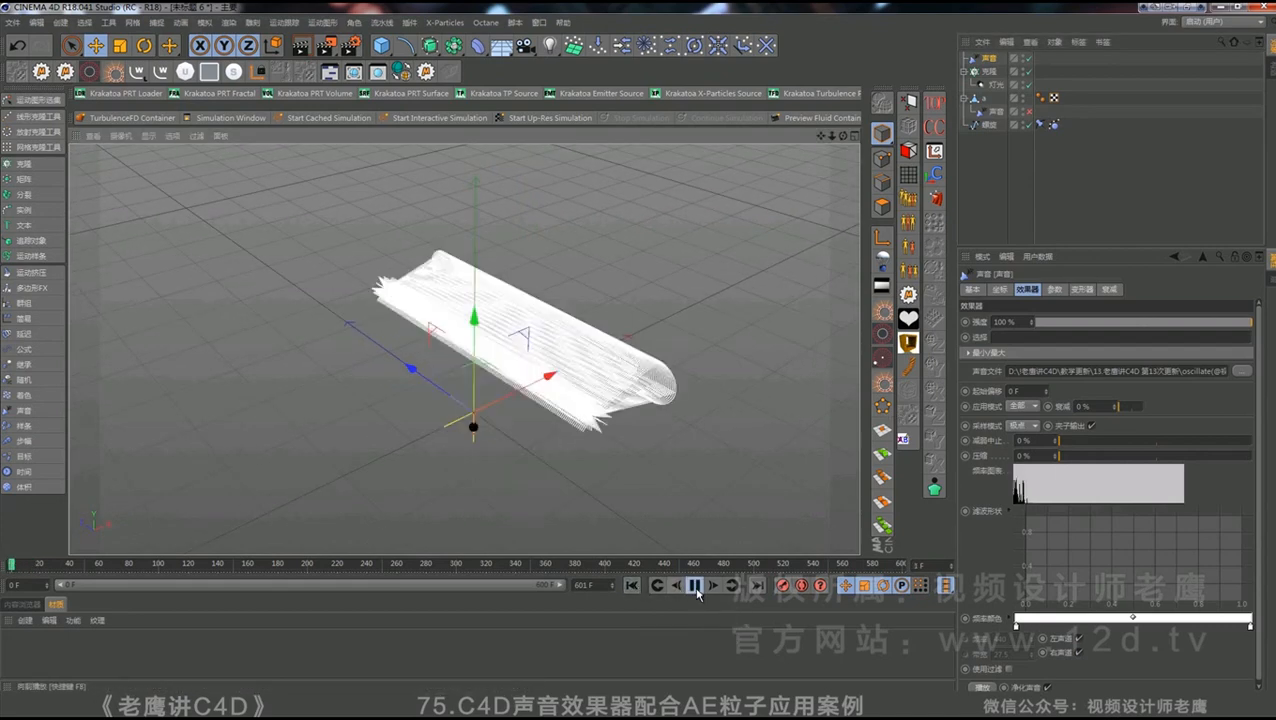
click(694, 585)
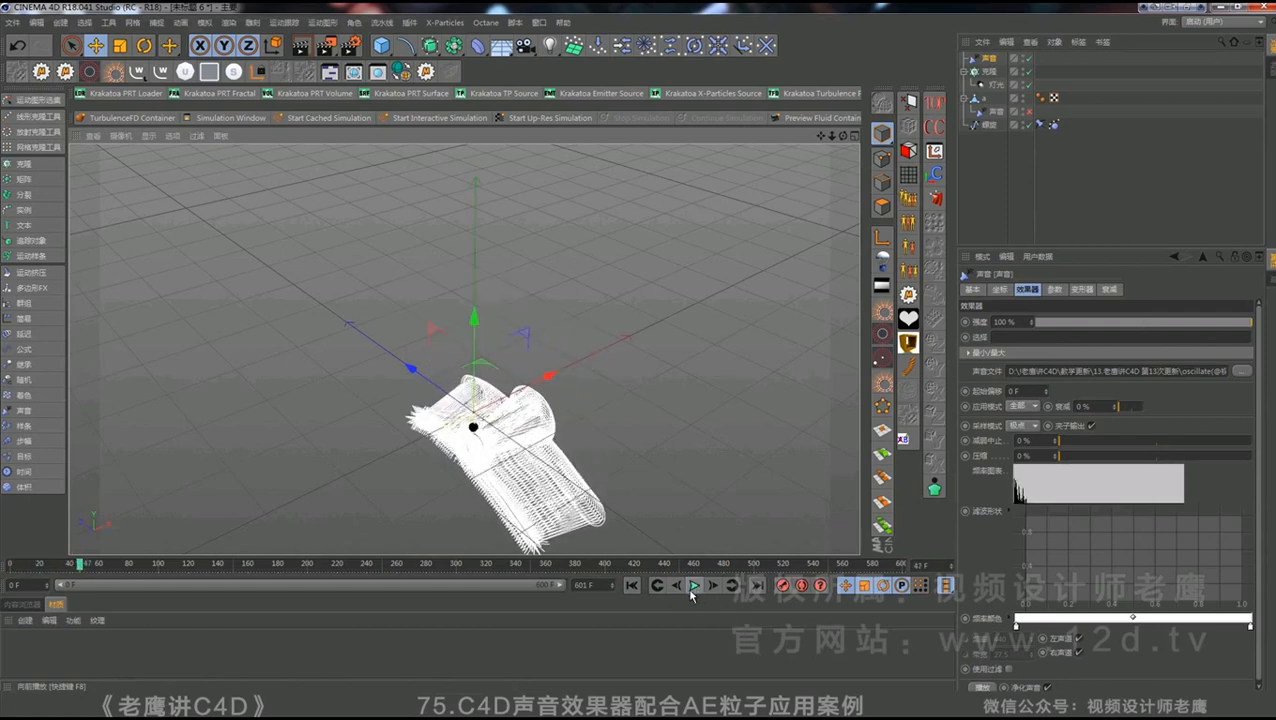
click(631, 585)
alt+drag(624, 441, 686, 392)
click(631, 589)
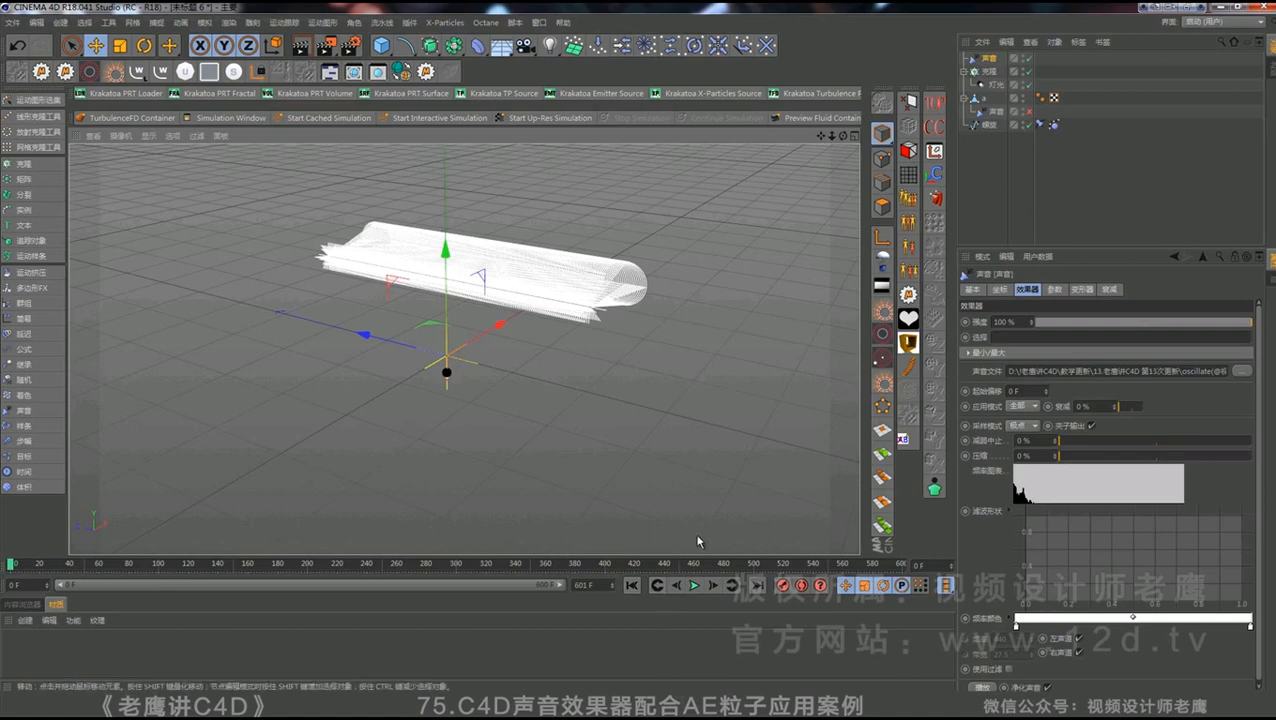
- Raise object a along the Y axis above the origin, then play and stop the simulation
click(978, 115)
click(978, 112)
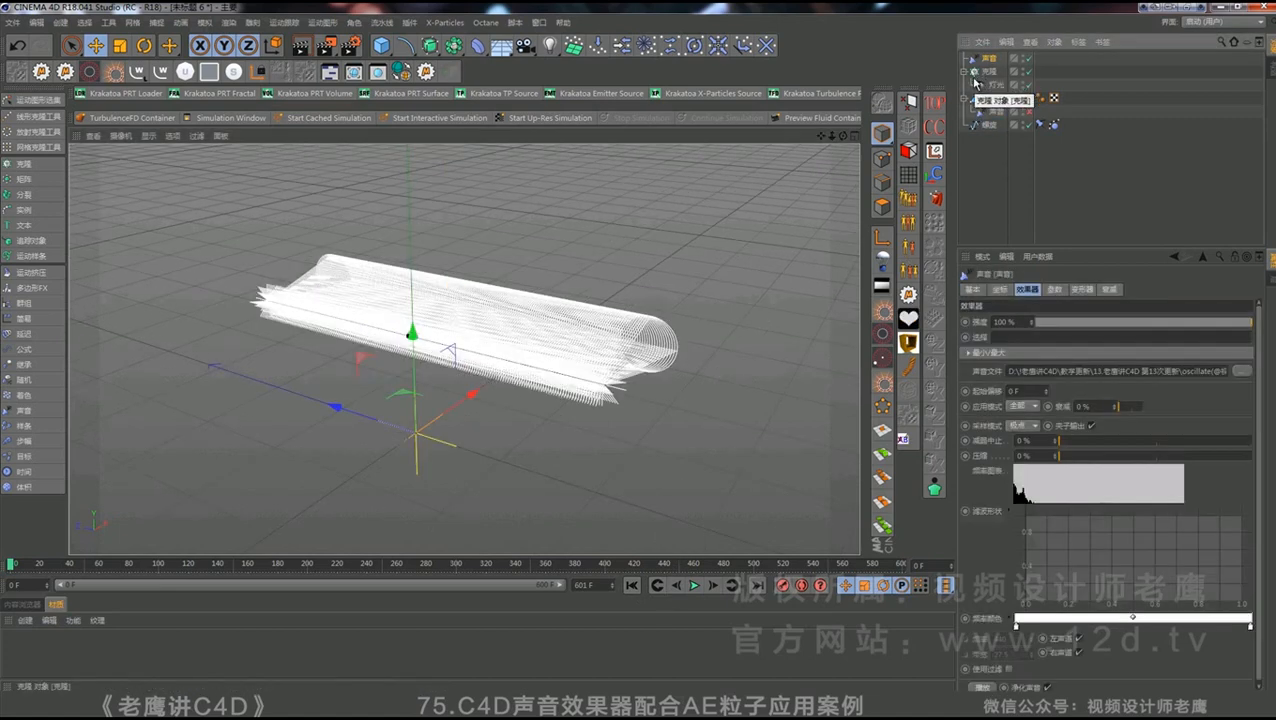
click(695, 586)
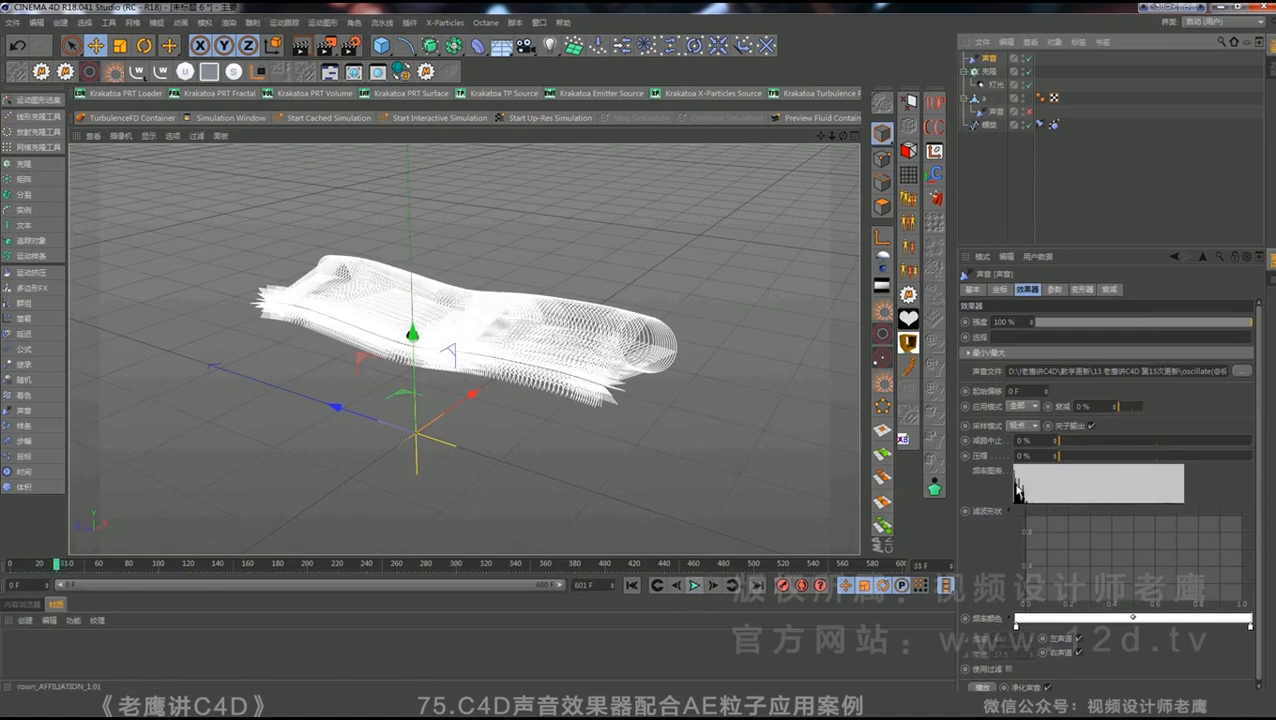
click(695, 586)
- Set the new Sound effector's P.Z position to 103 cm and play the simulation from the first frame
click(1054, 289)
drag(1037, 394, 1038, 388)
alt+drag(752, 411, 450, 385)
click(632, 585)
click(692, 586)
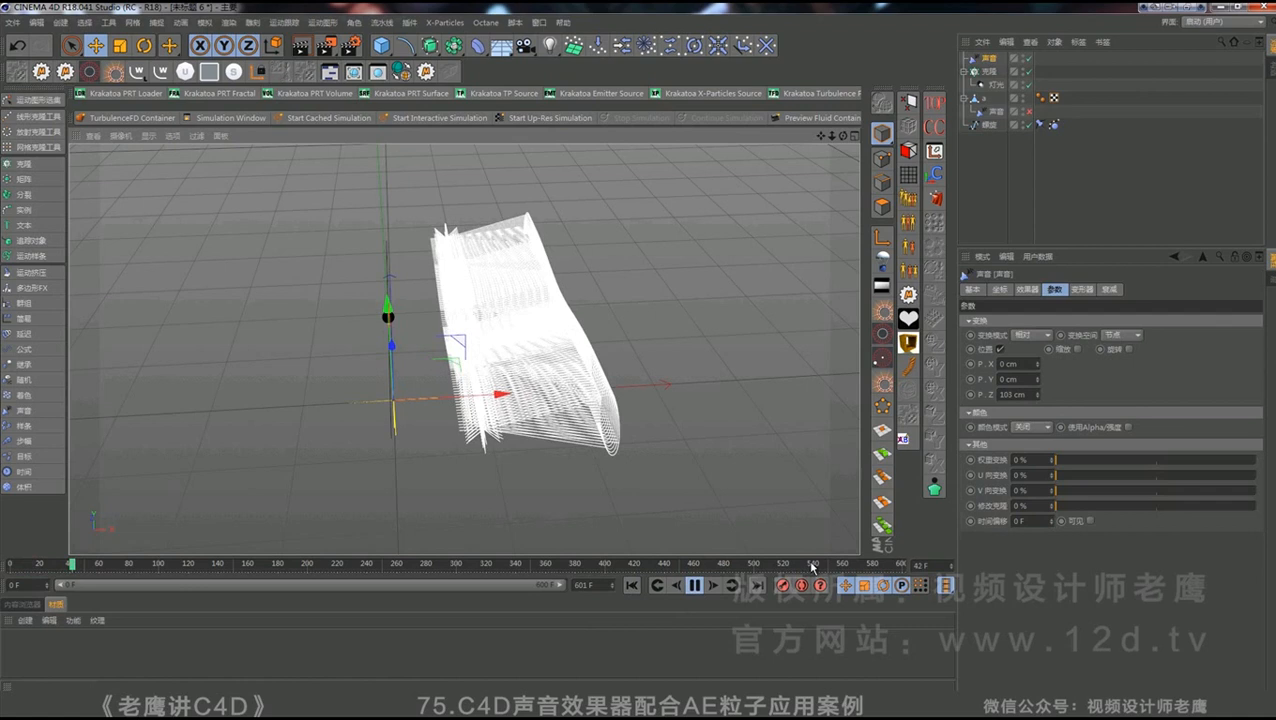
click(694, 585)
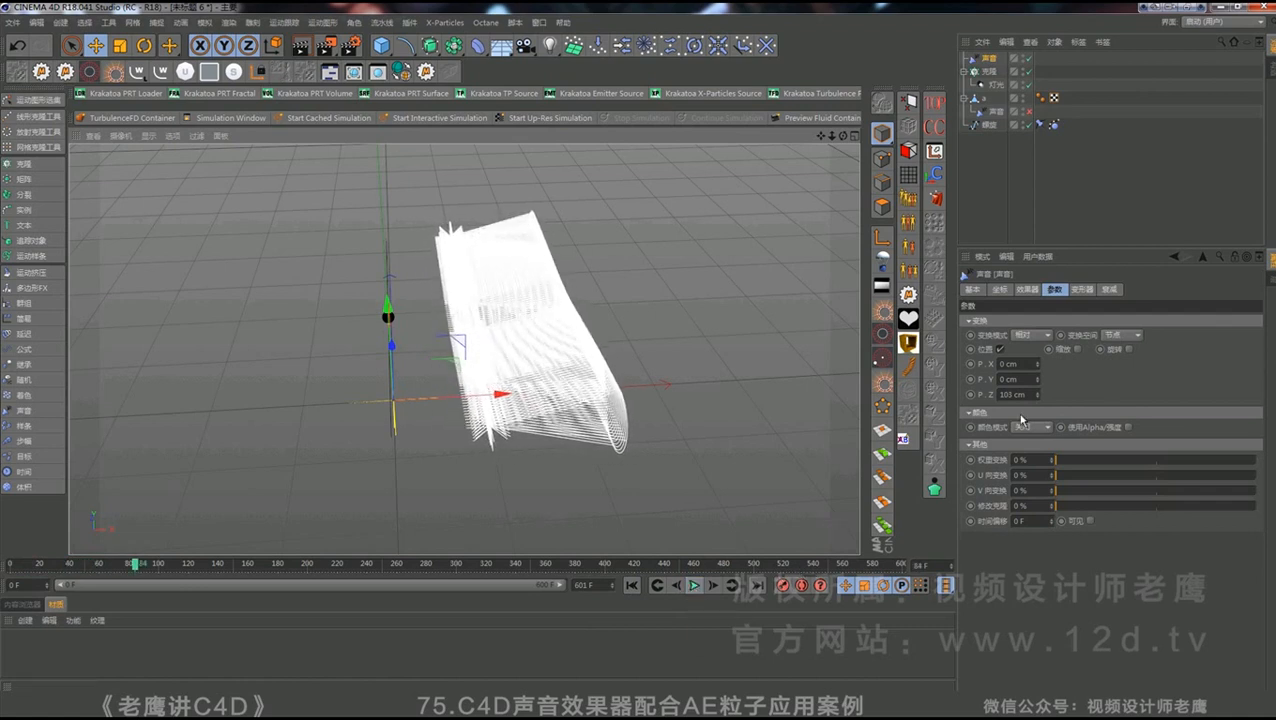
- Set the Sound effector's apply mode to Step (步幅) and play the simulation to check the clone motion
click(1027, 289)
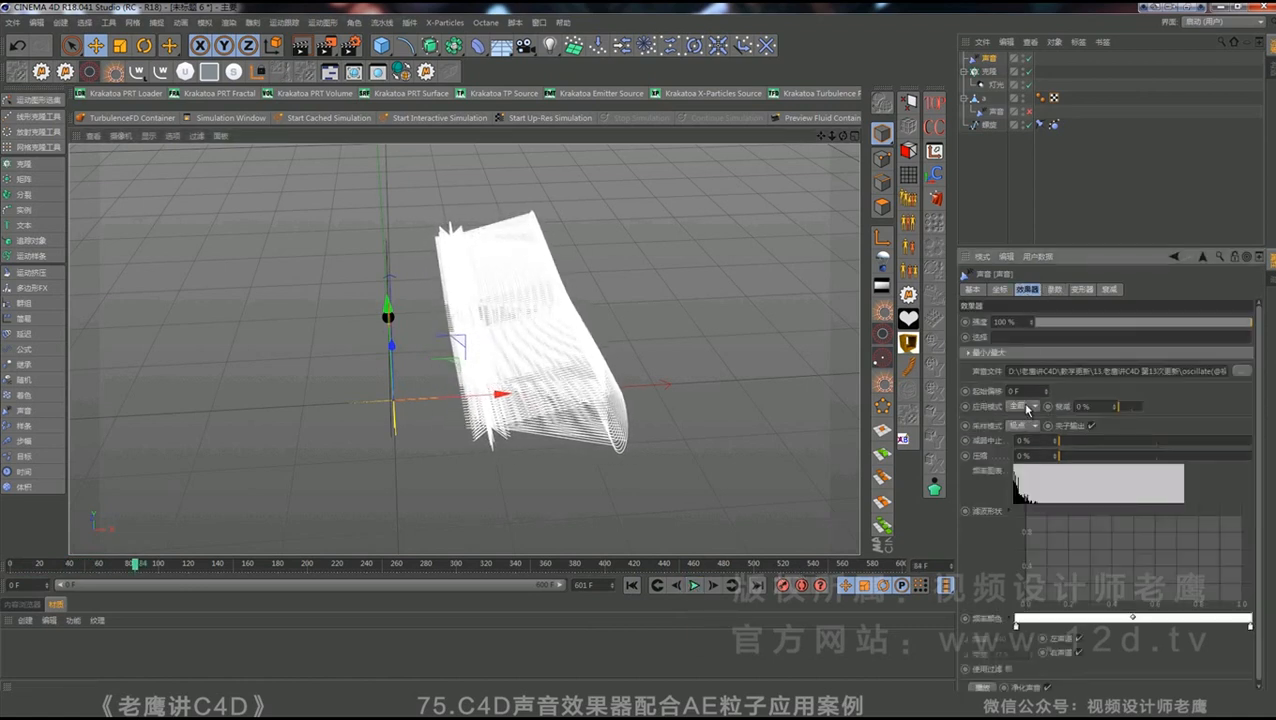
click(1026, 408)
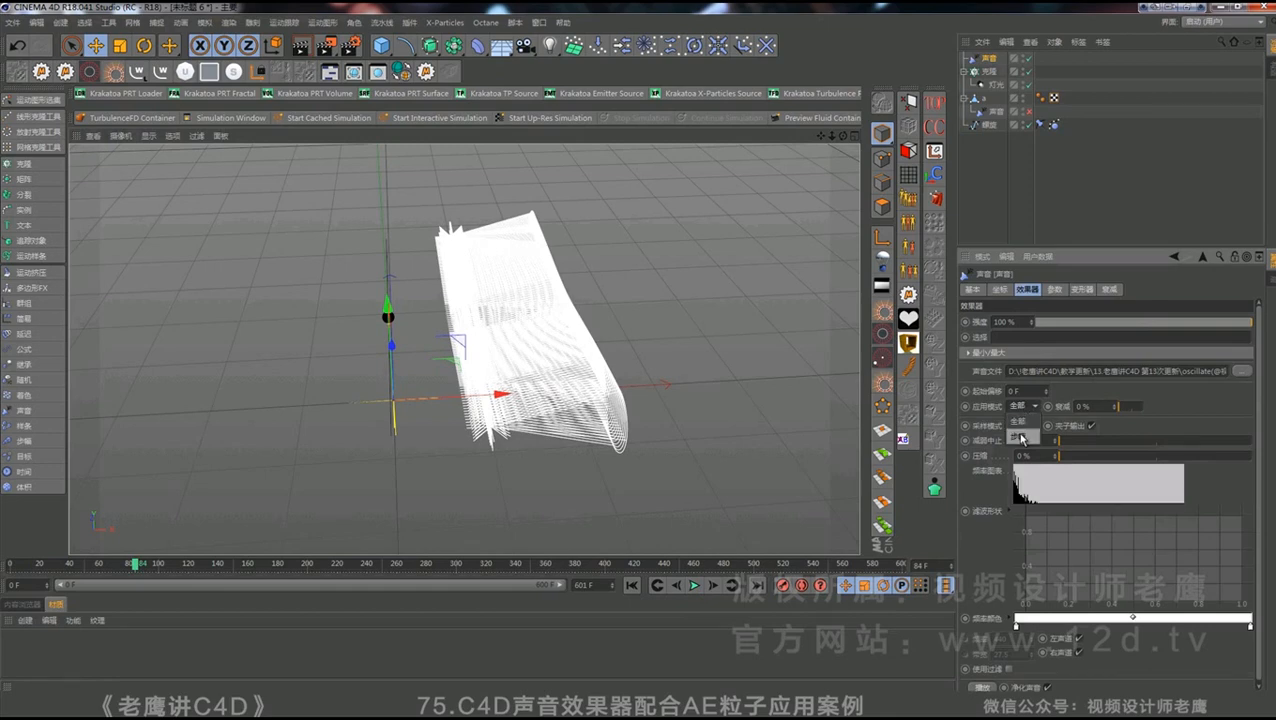
click(1022, 437)
click(694, 585)
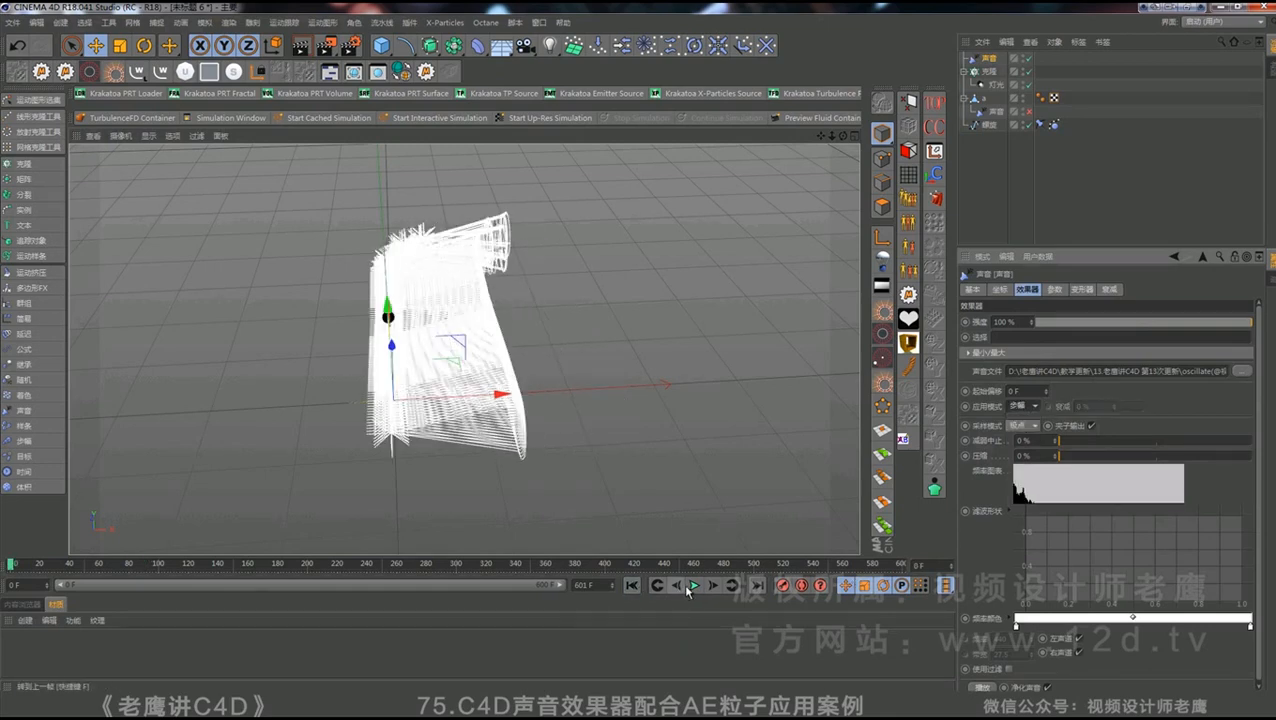
alt+drag(330, 310, 578, 345)
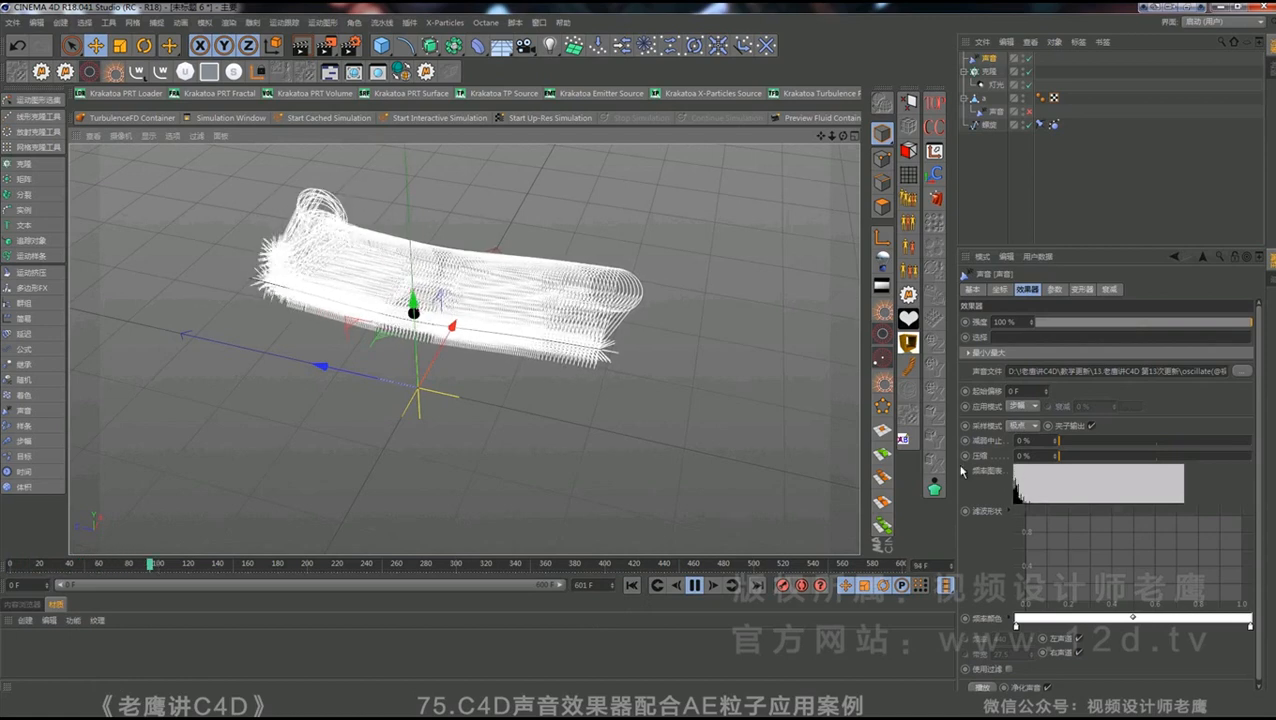
click(694, 585)
- Enable the Sound effector's filter (使用过滤) with a bandwidth of 2878.5 and replay the simulation from the first frame
click(1008, 669)
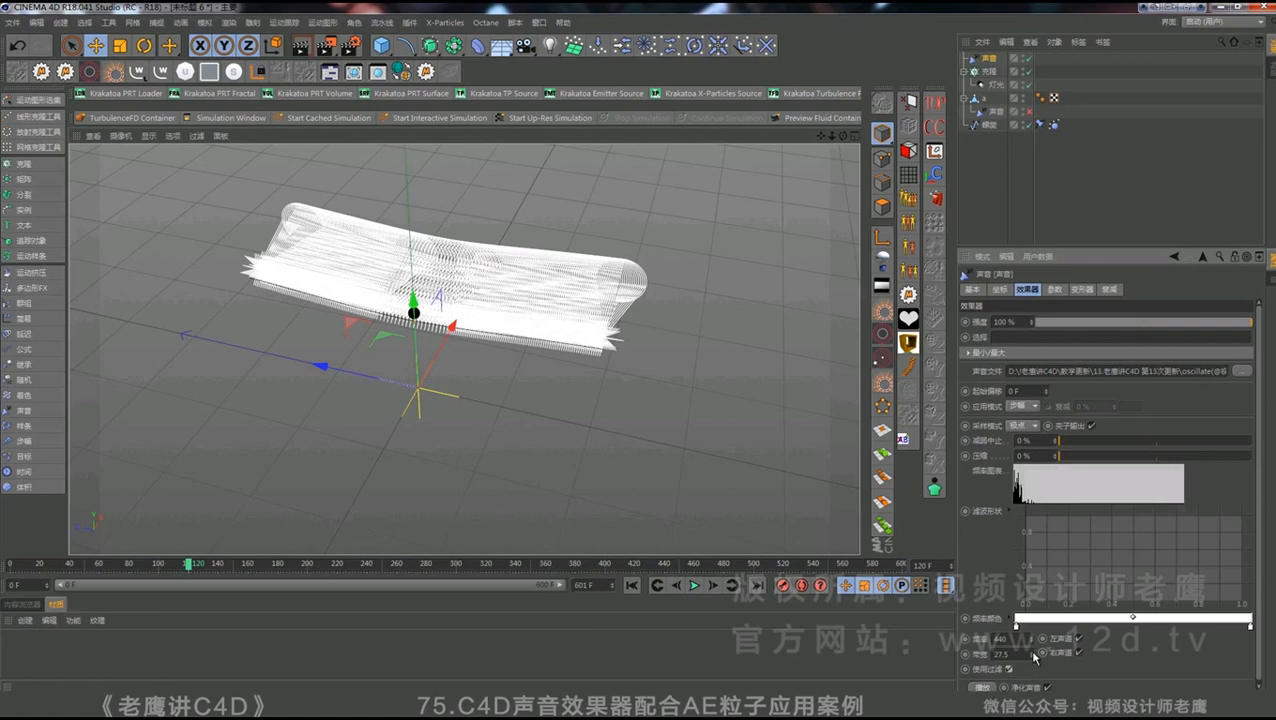
mouse_move(1035, 657)
mouse_down()
mouse_move(1066, 488)
mouse_move(1036, 656)
mouse_up()
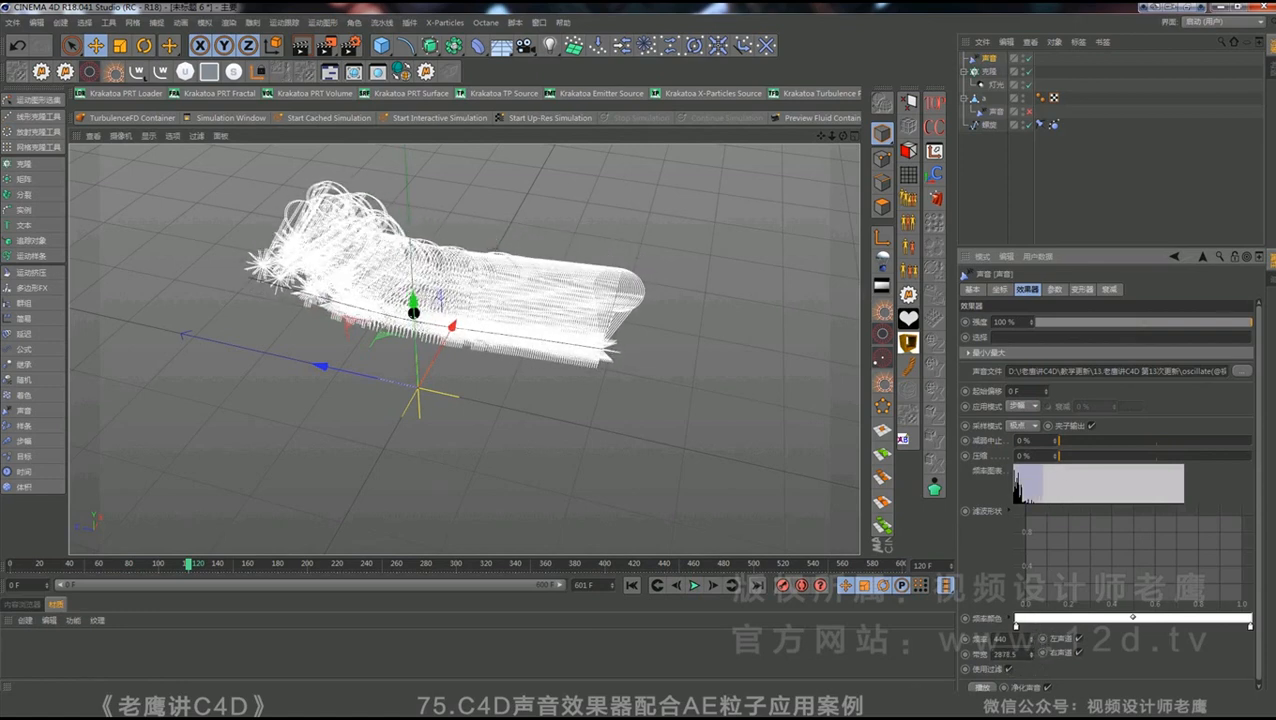
click(631, 585)
click(694, 585)
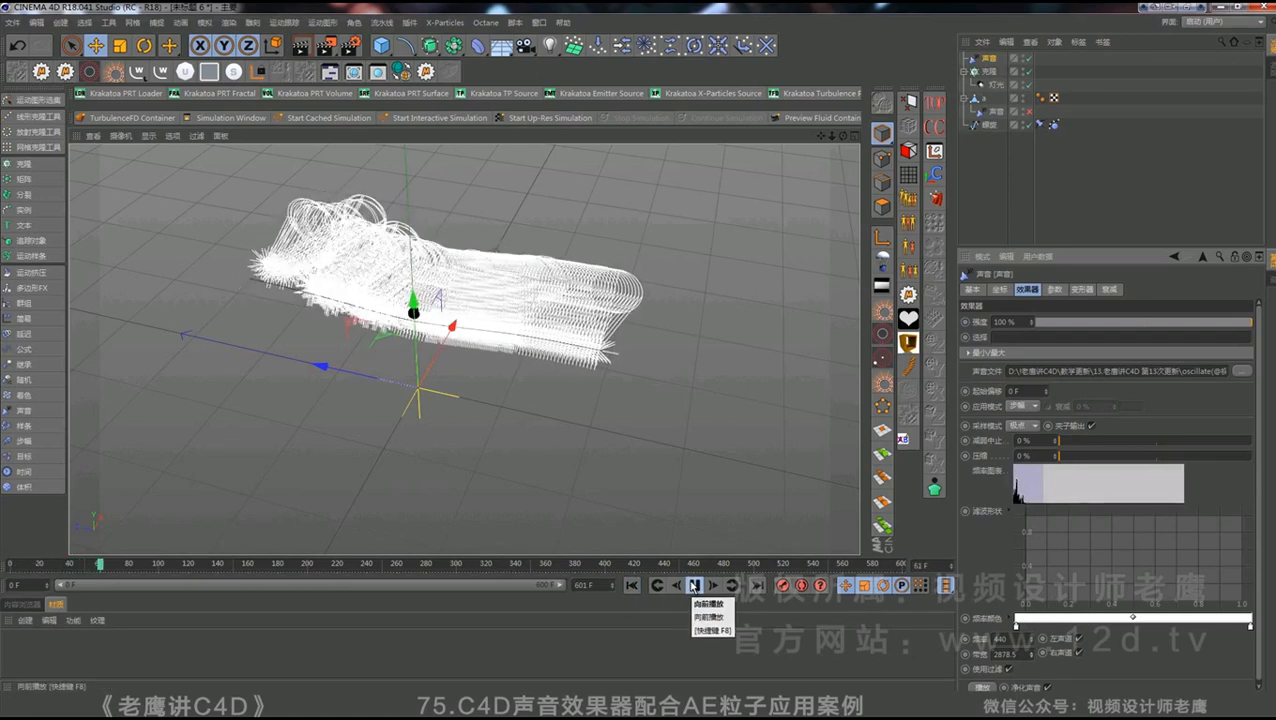
click(694, 585)
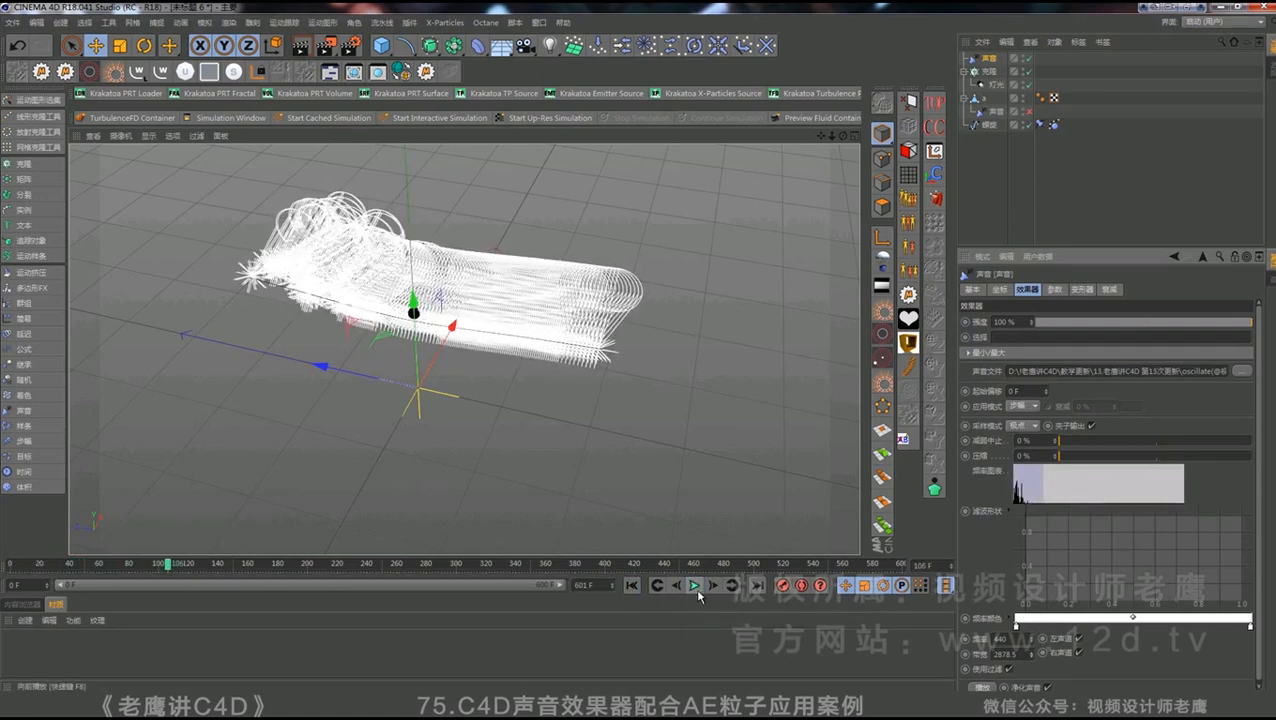
- Turn on the Sound effector's color mode (开启)
click(1054, 289)
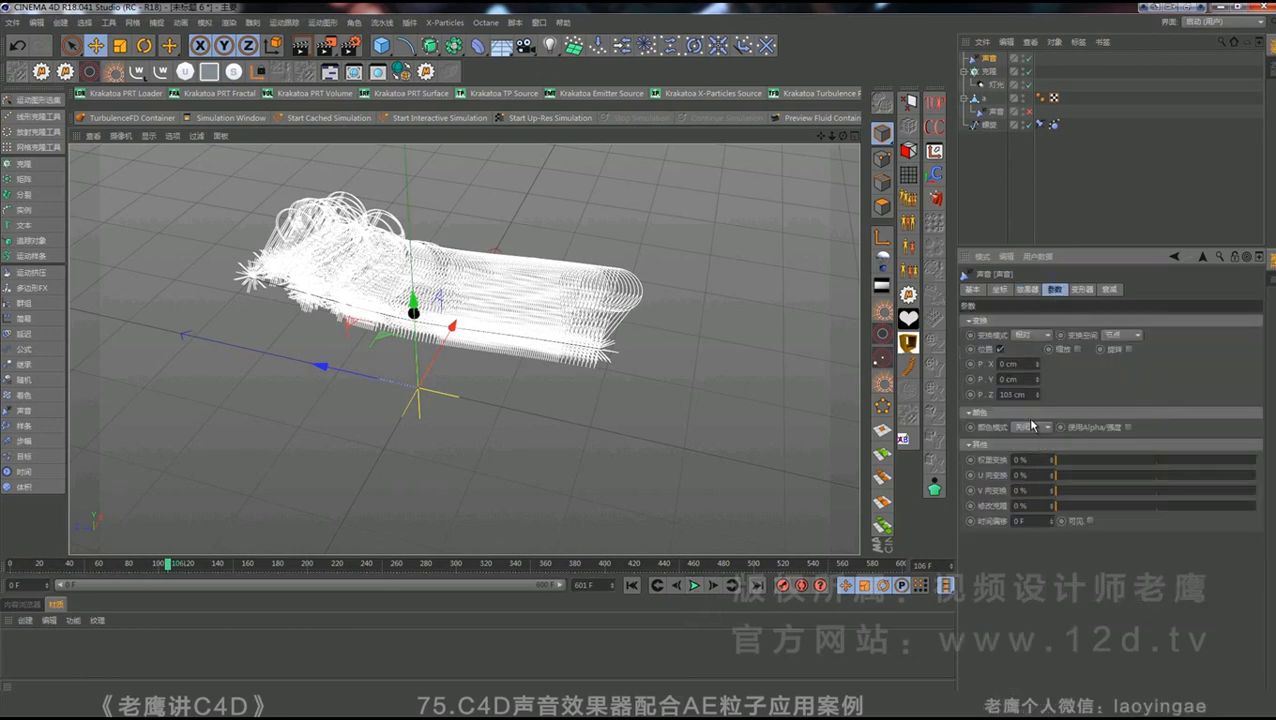
click(1032, 427)
click(1031, 457)
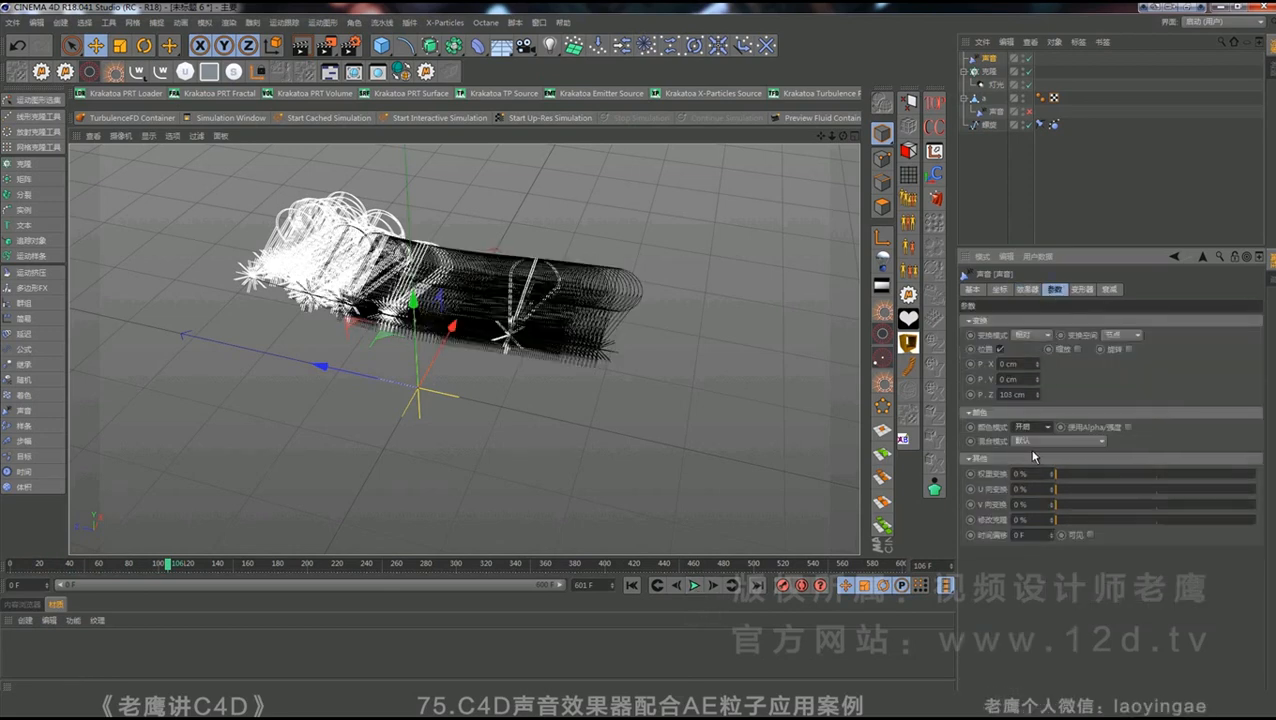
- Change the first knot of the Sound effector's frequency color gradient from white to purple
click(1036, 291)
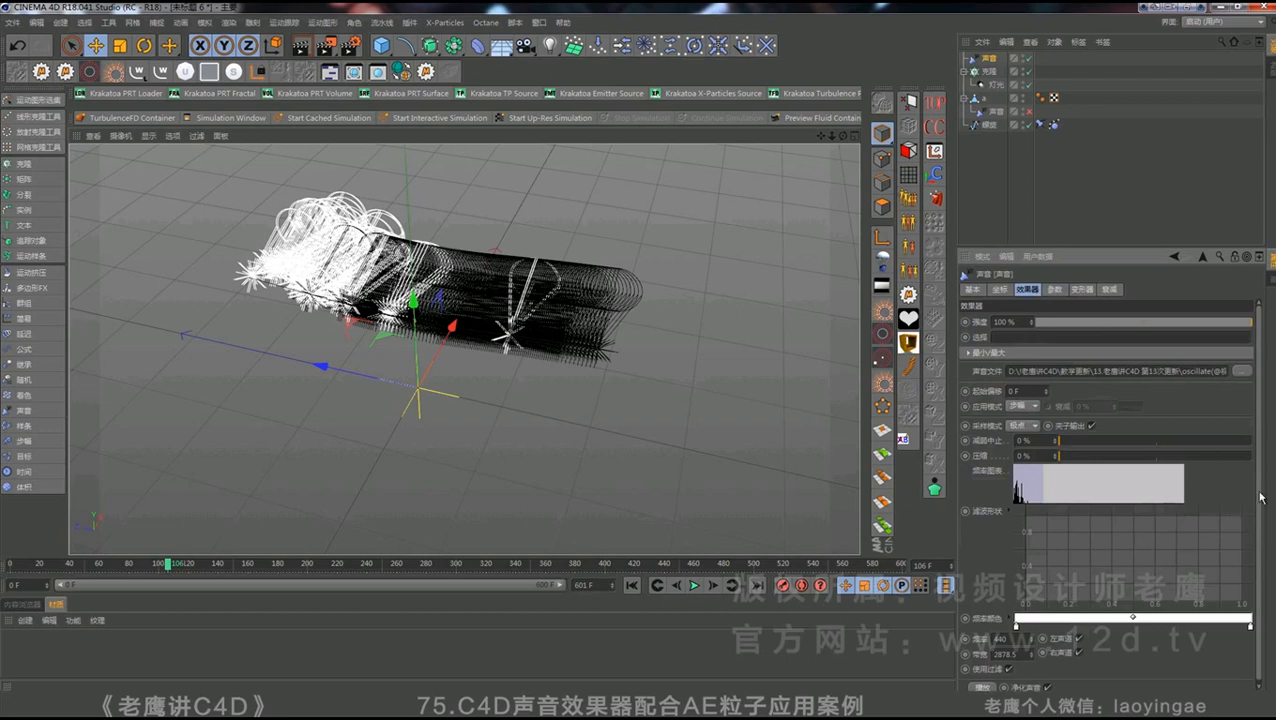
drag(1260, 497, 1260, 545)
double_click(1016, 624)
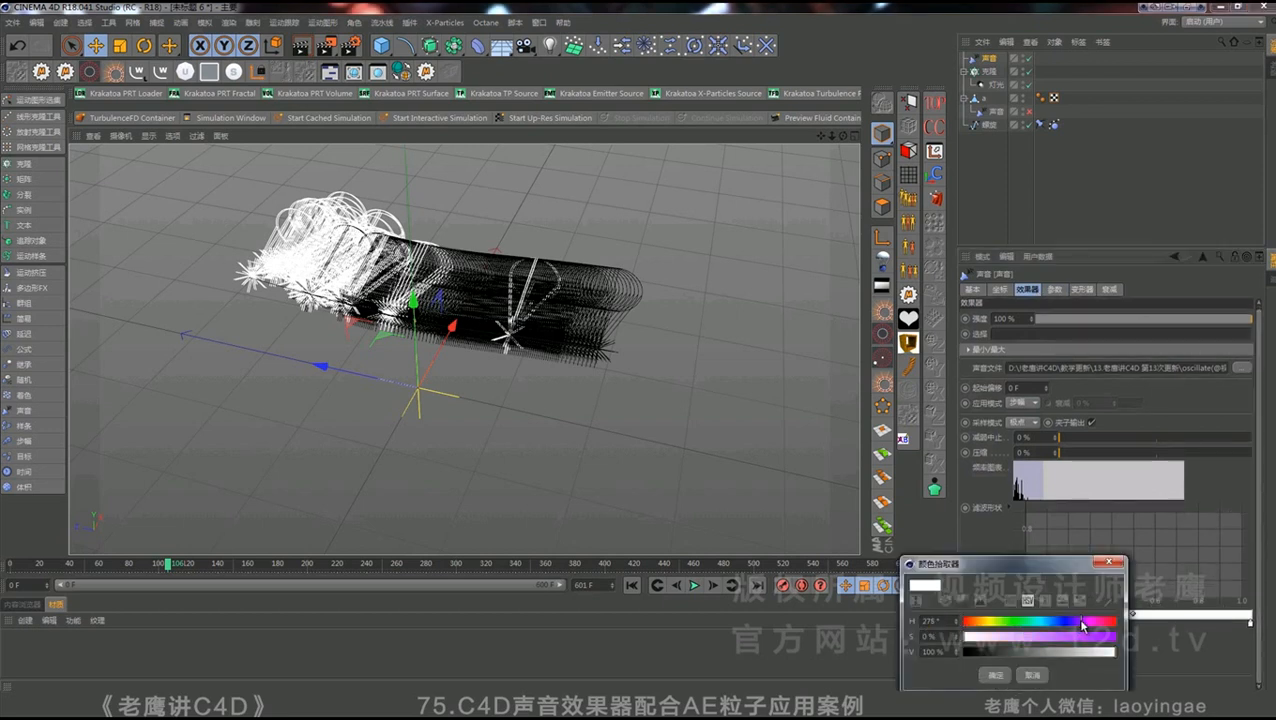
click(1056, 635)
click(996, 675)
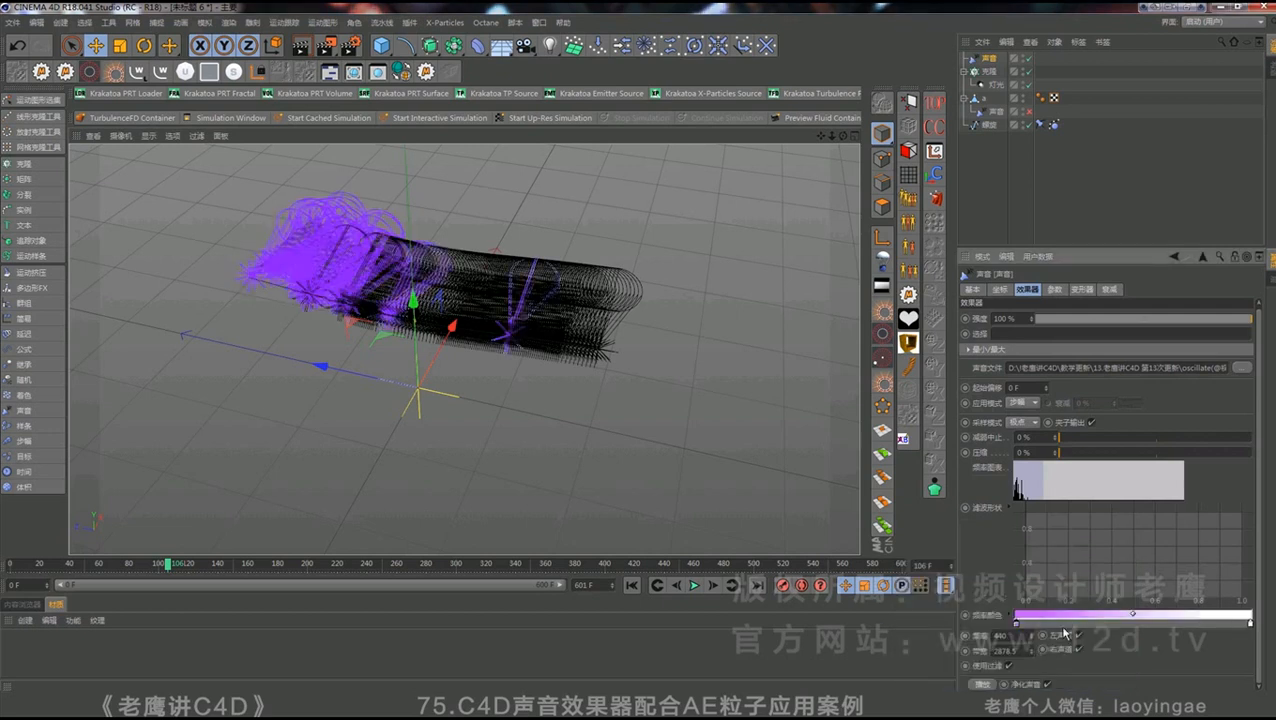
- Add a light blue knot beside the purple one in the frequency color gradient
double_click(1060, 626)
click(1098, 626)
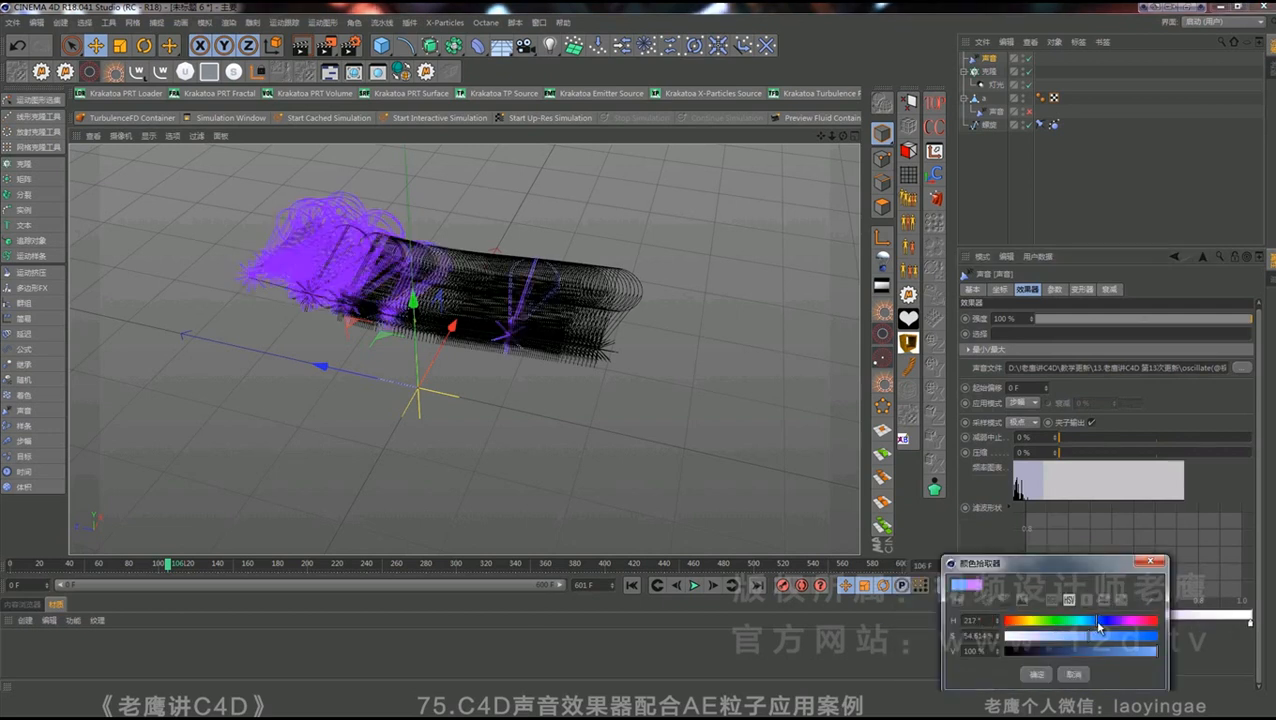
drag(1100, 629, 1096, 626)
click(1037, 673)
- Add an orange knot after the blue one in the frequency color gradient
double_click(1088, 628)
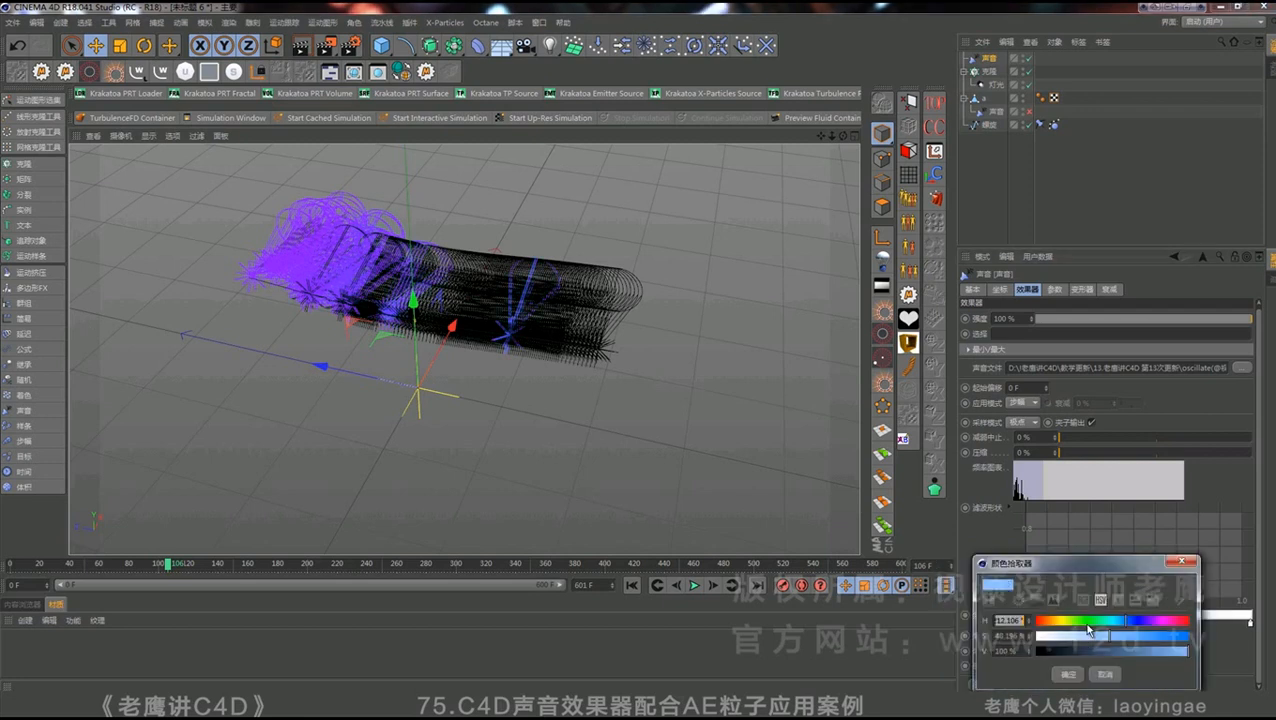
drag(1078, 624, 1056, 622)
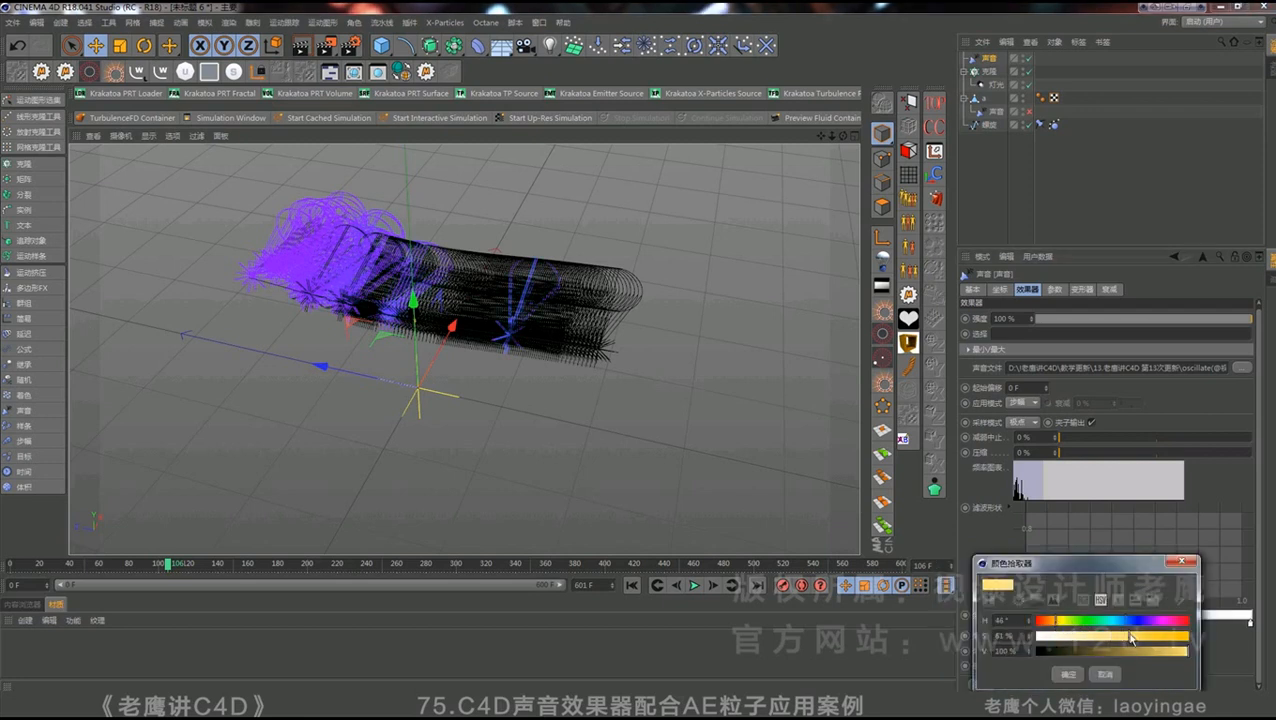
click(1068, 674)
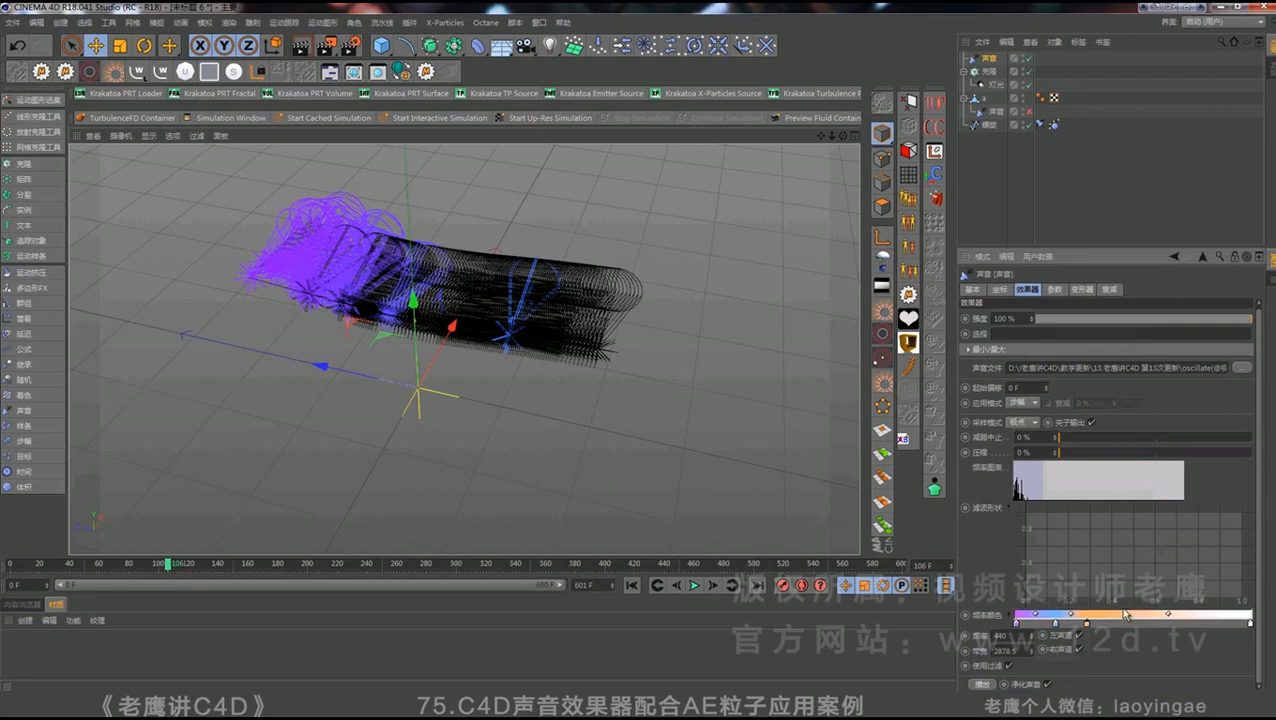
- Add a red-orange knot with hue 11° after the orange one in the frequency color gradient, and preview the animation
double_click(1138, 624)
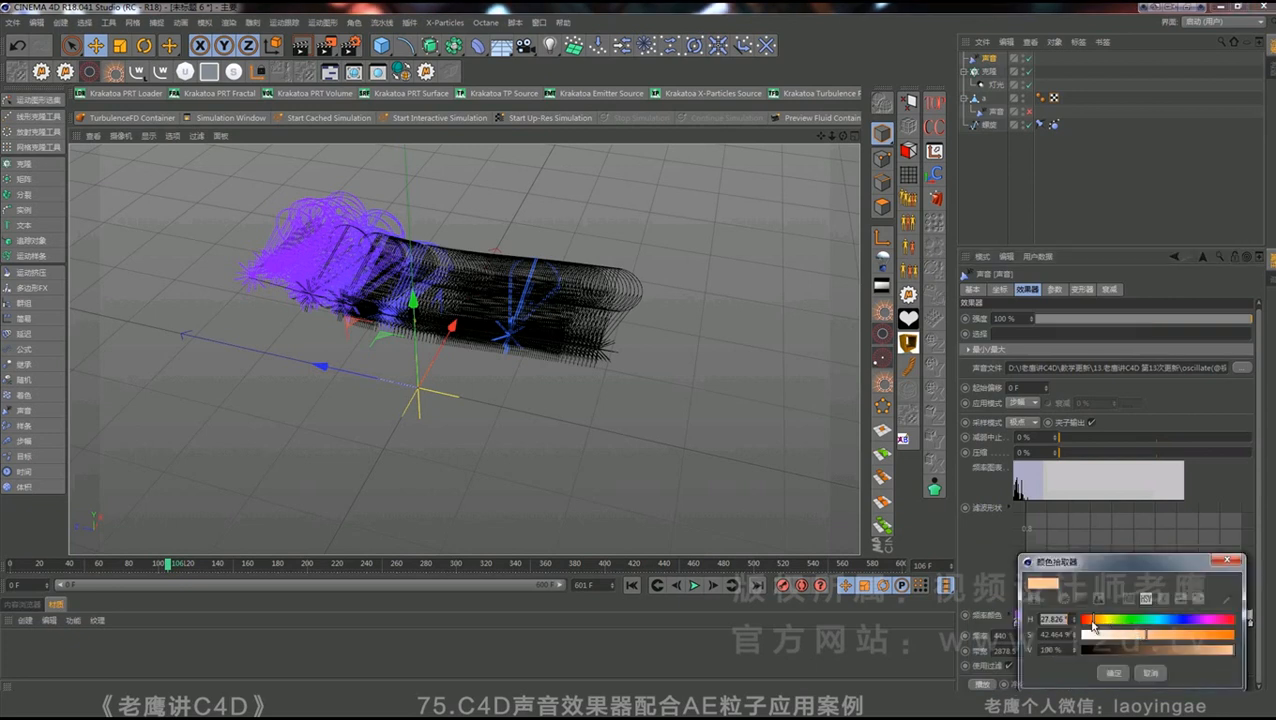
drag(1093, 624, 1087, 628)
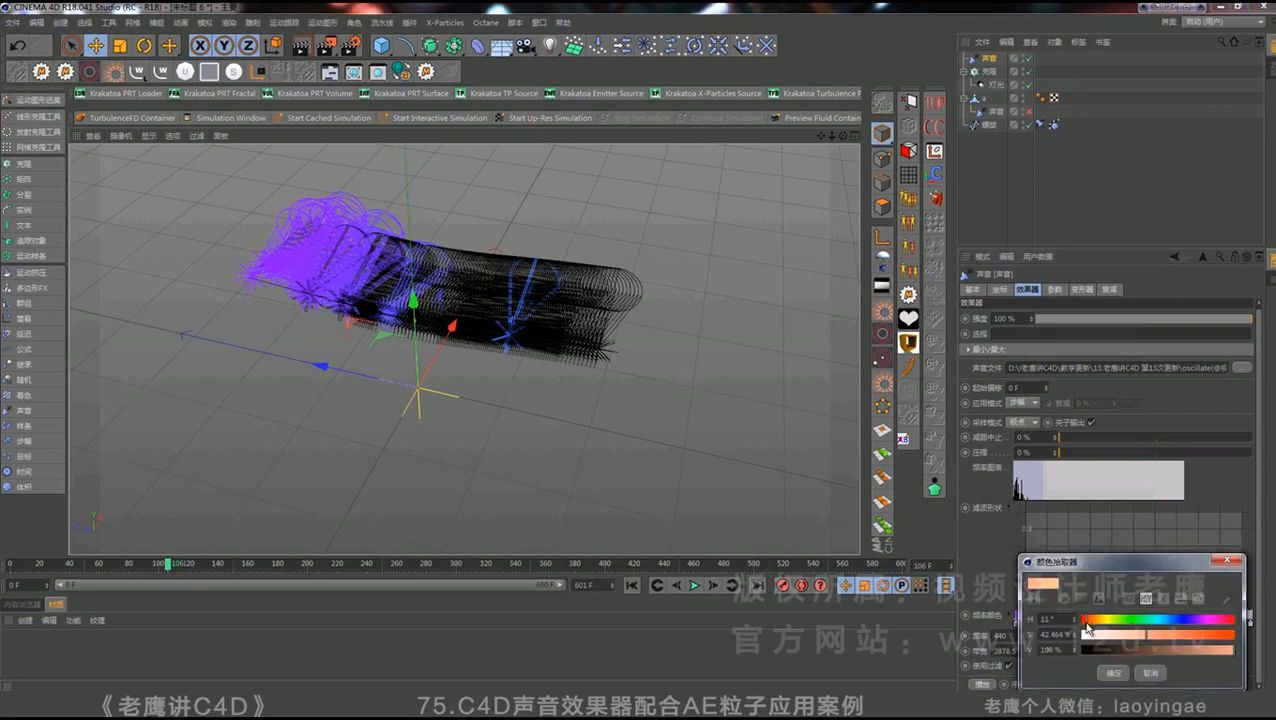
click(1115, 675)
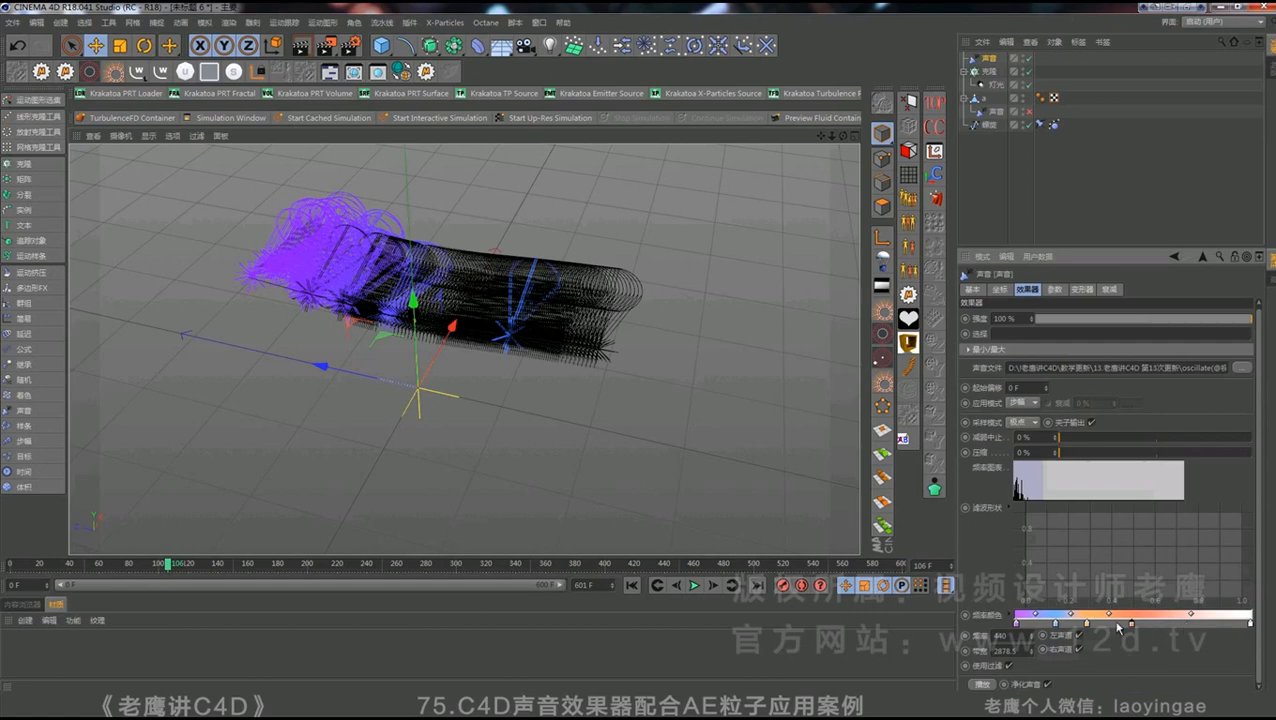
click(694, 586)
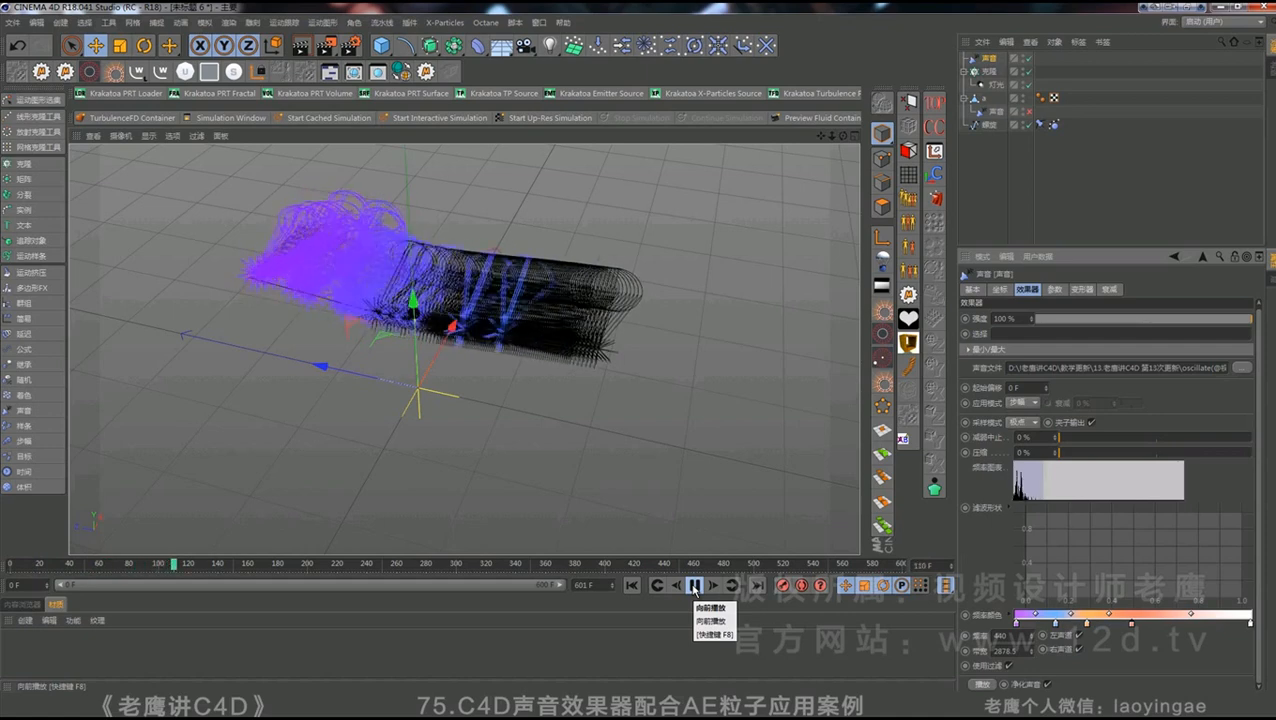
click(694, 586)
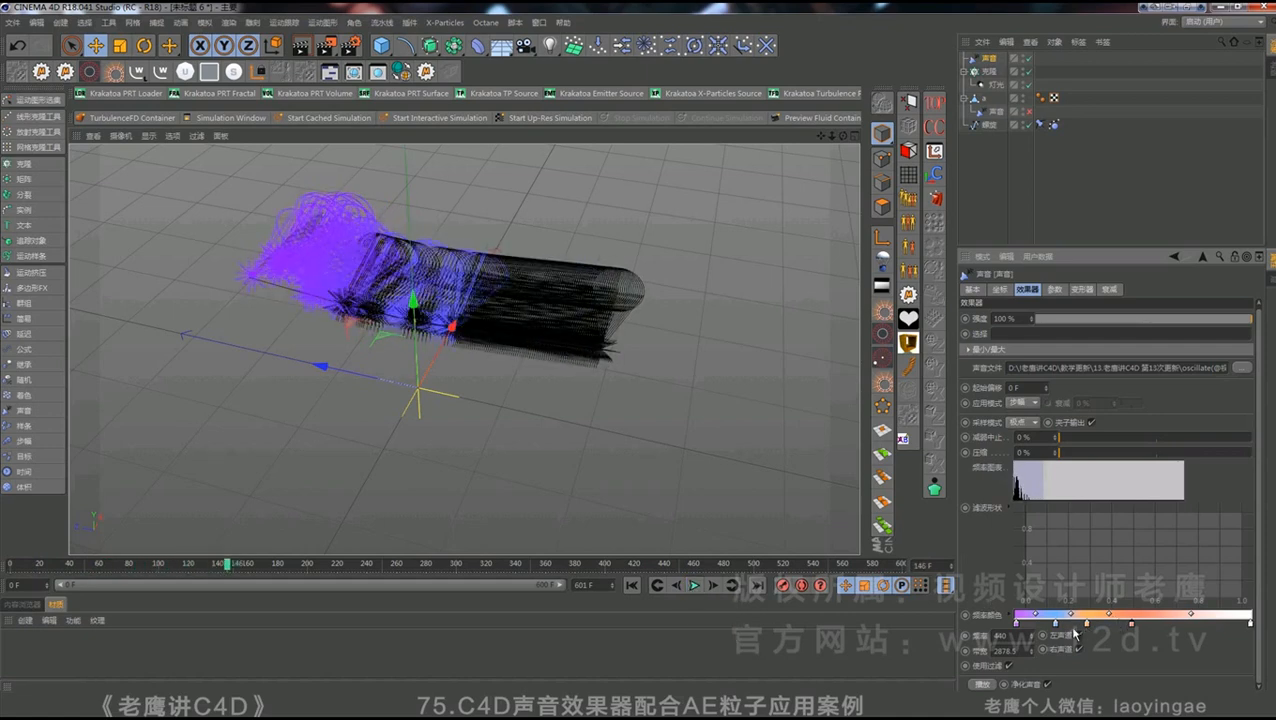
- Shift the light blue, orange and red-orange knots of the frequency color gradient closer to its purple start
mouse_move(1055, 623)
mouse_down()
mouse_move(1041, 624)
mouse_move(1058, 627)
mouse_up()
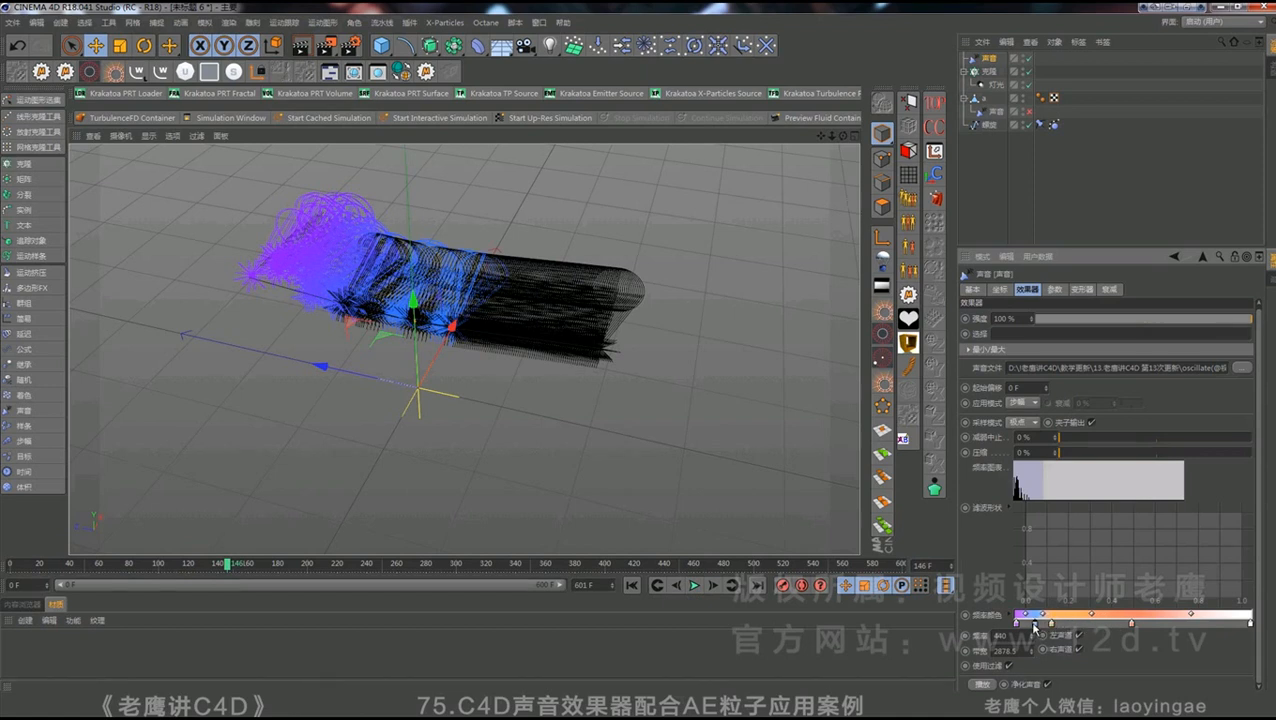
drag(1055, 625, 1046, 625)
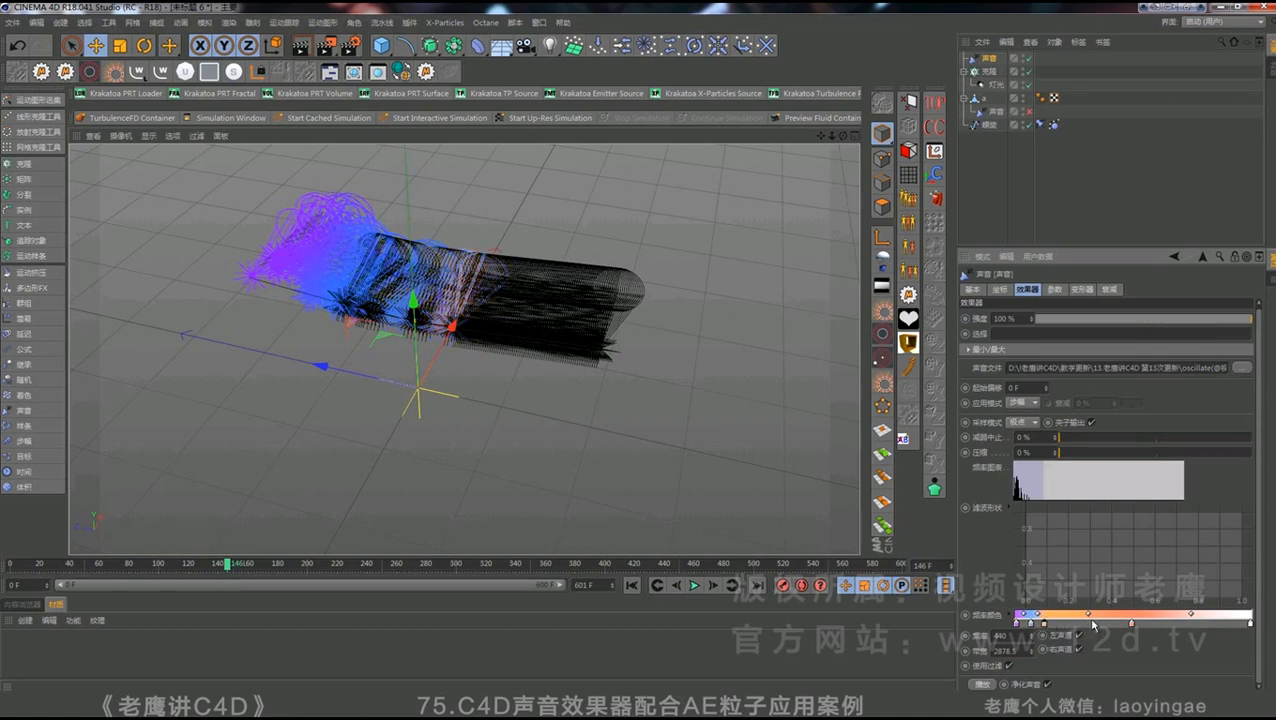
drag(1133, 625, 1075, 626)
- Play the animation from the first frame and examine how the colors spread over the cloned lights from a closer angle
click(632, 585)
click(695, 585)
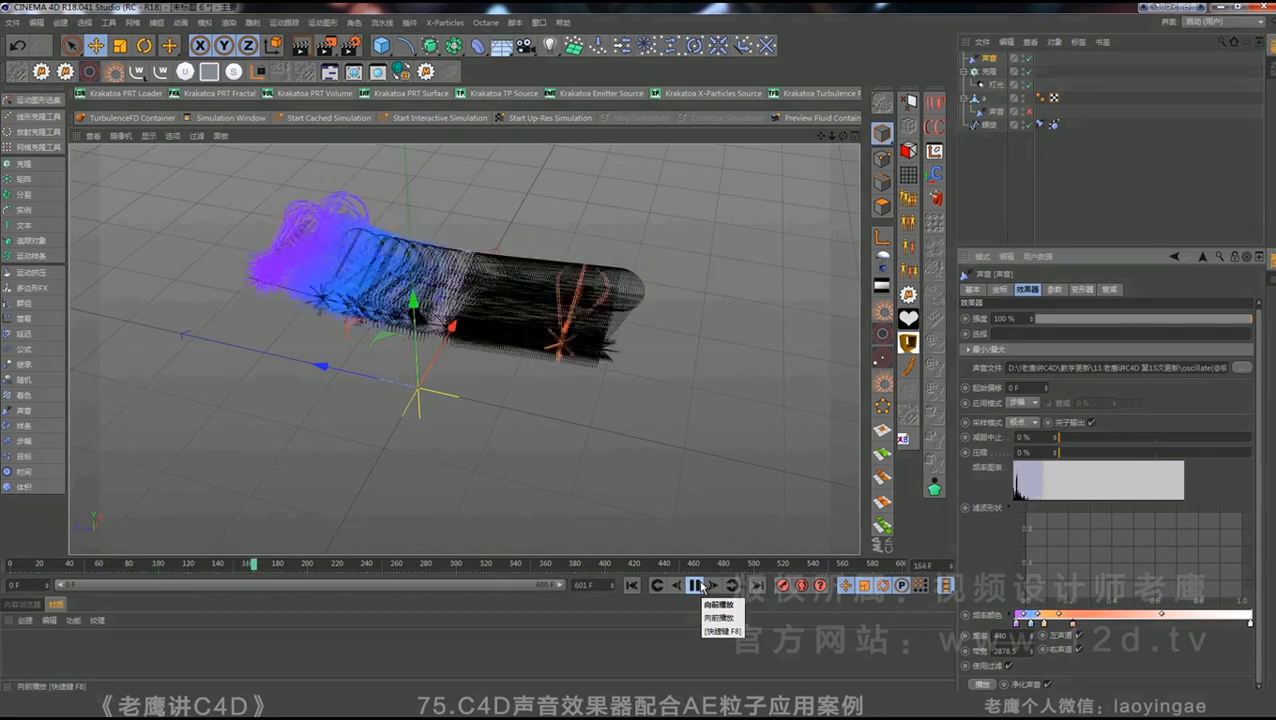
click(701, 586)
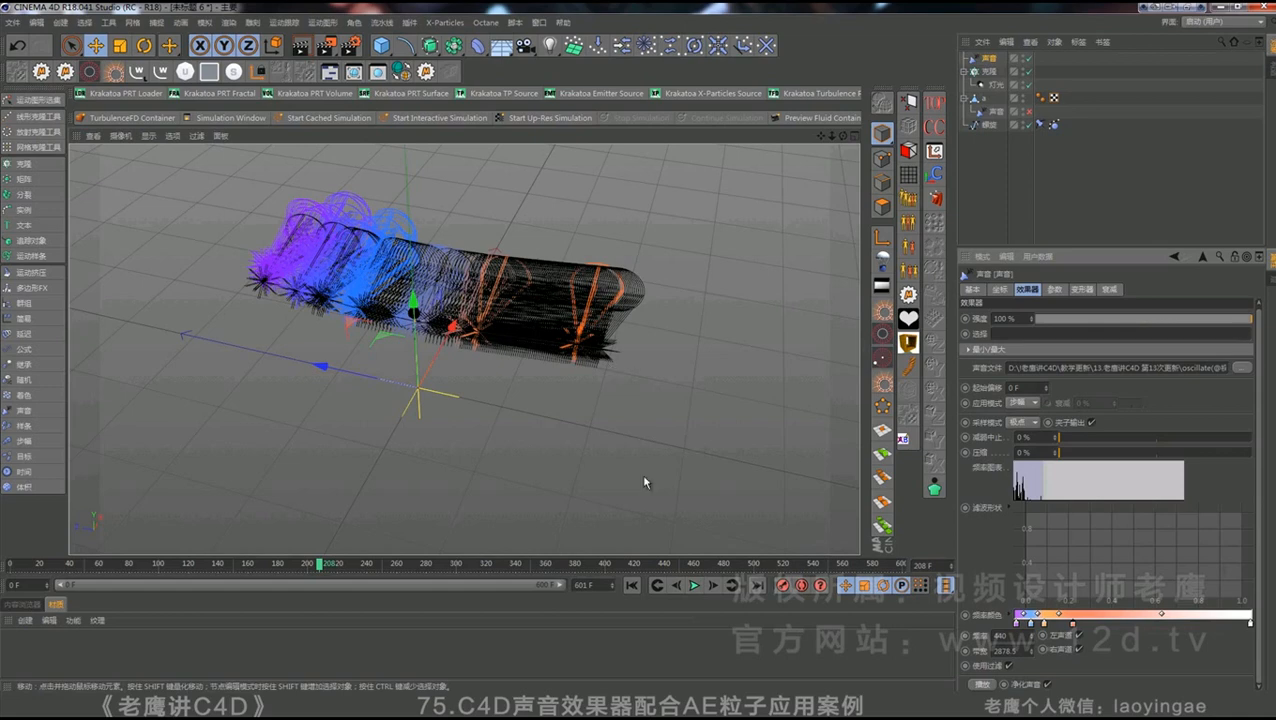
click(632, 585)
click(694, 586)
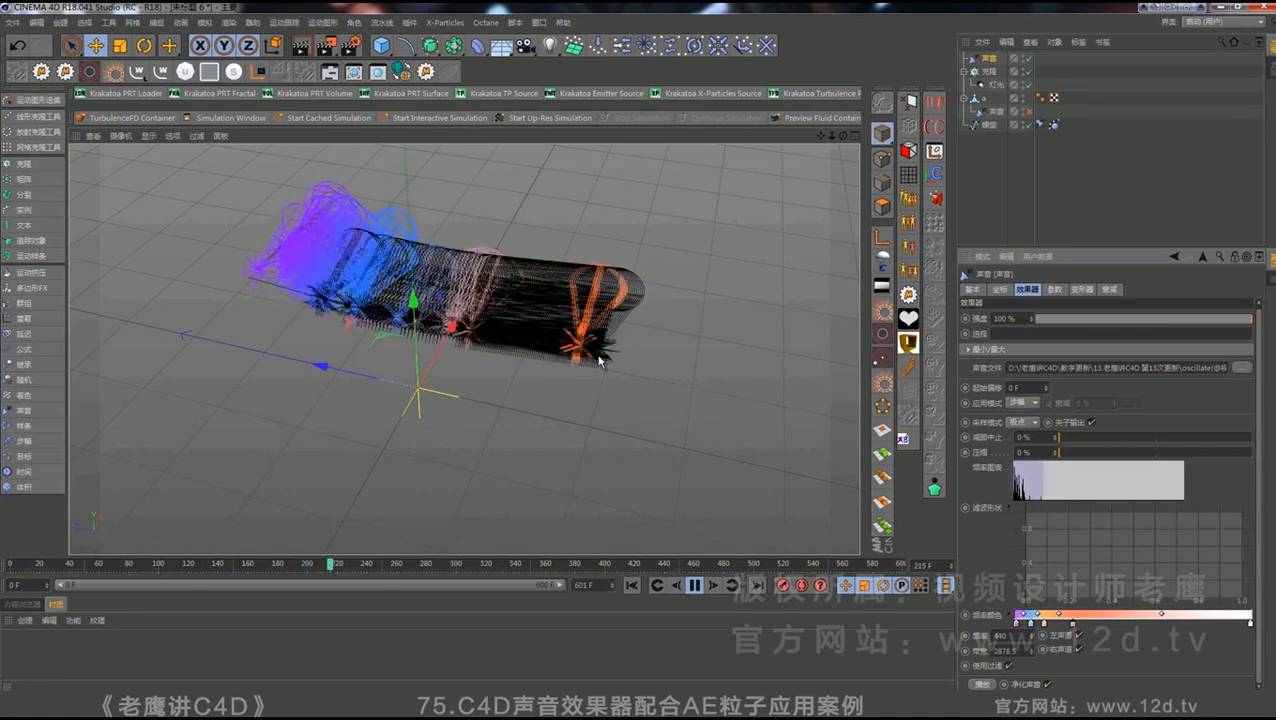
click(697, 587)
alt+drag(490, 362, 534, 384)
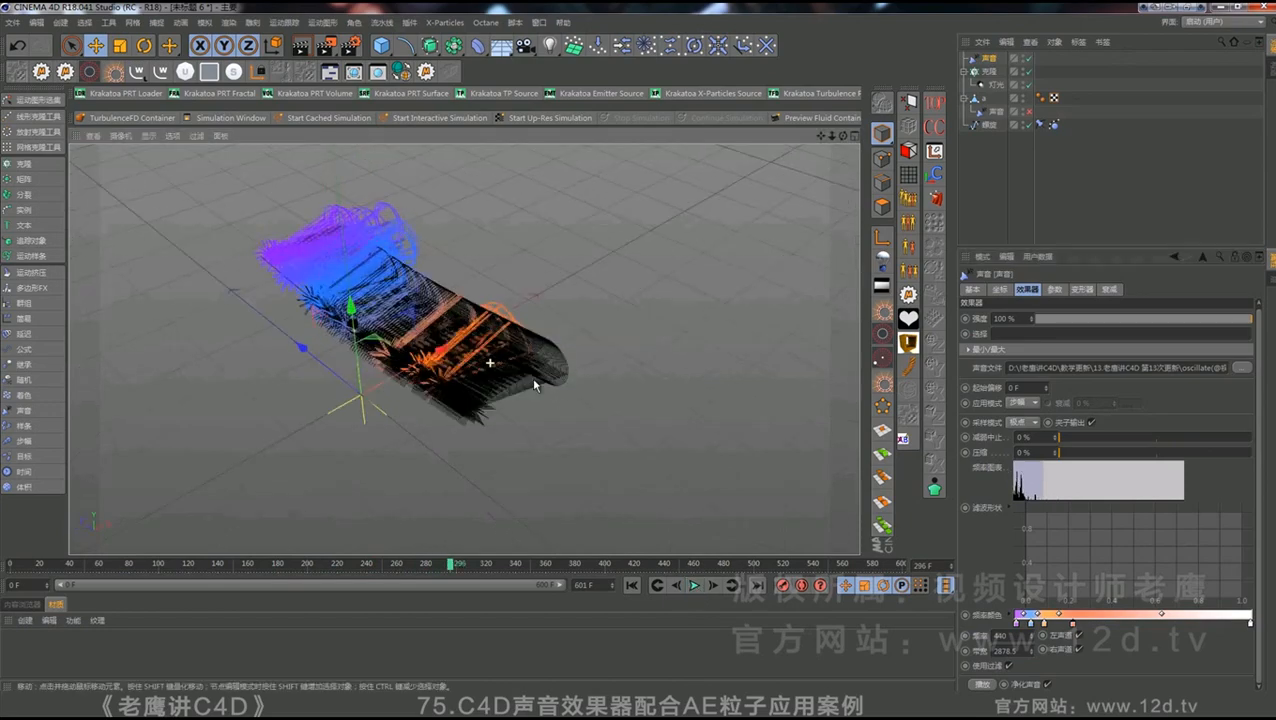
alt+right_drag(501, 362, 645, 366)
alt+drag(348, 466, 408, 427)
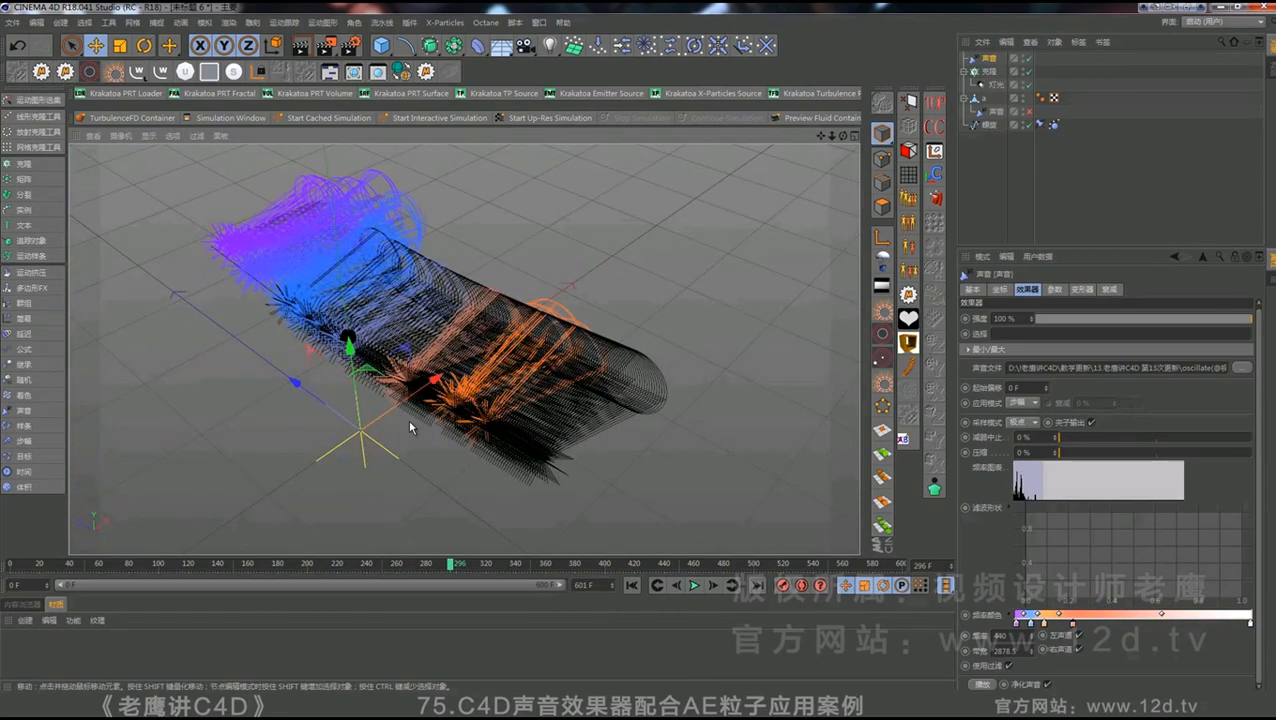
- Add a Shader effector (着色) to the Cloner
click(989, 172)
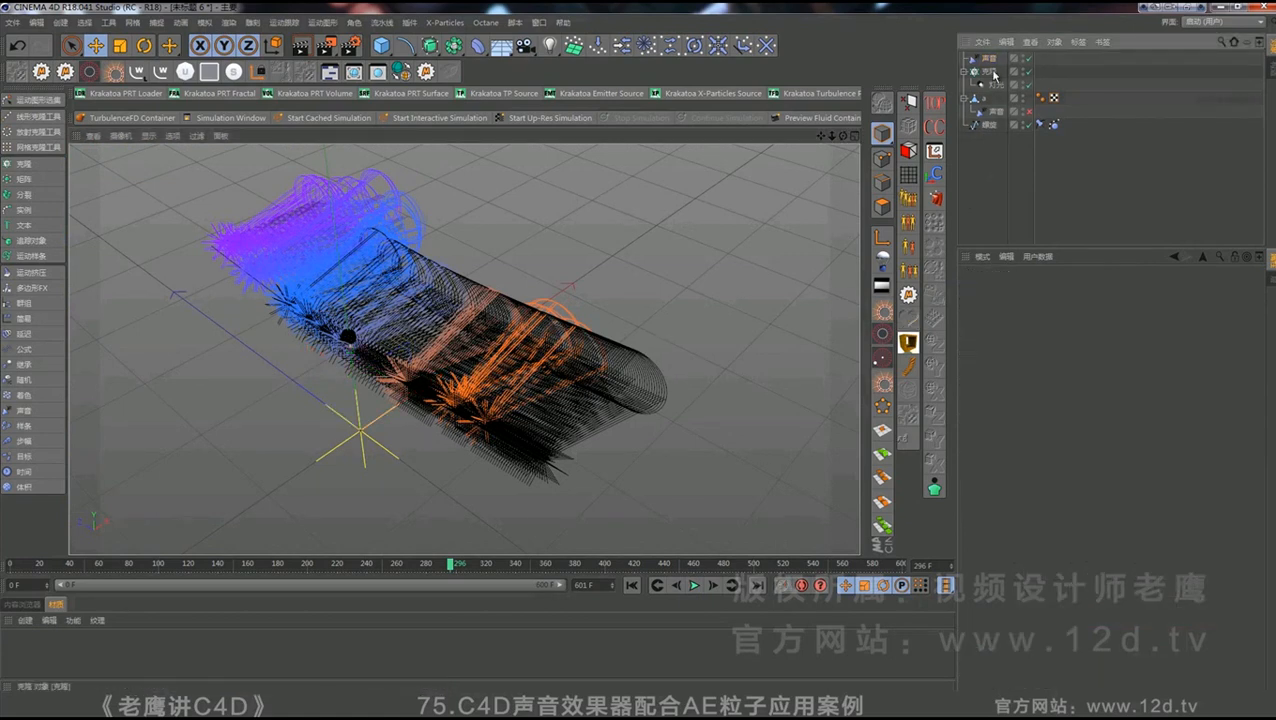
click(988, 72)
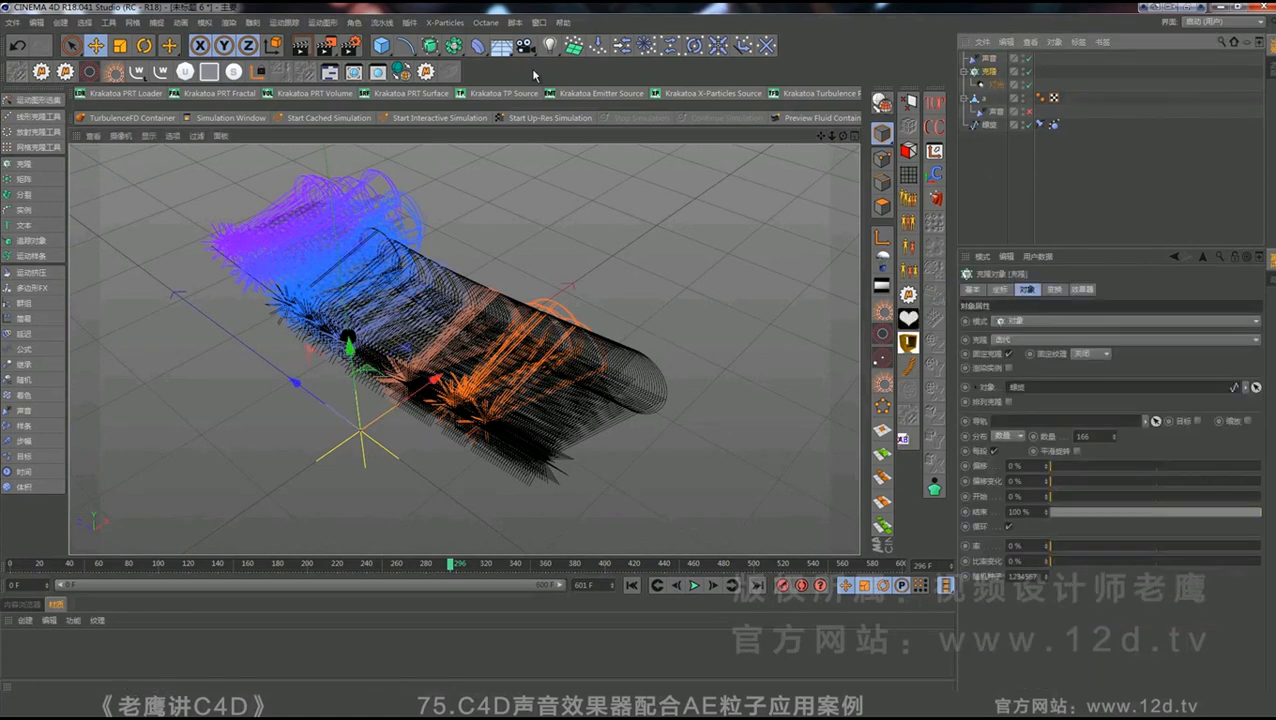
click(322, 22)
mouse_move(346, 46)
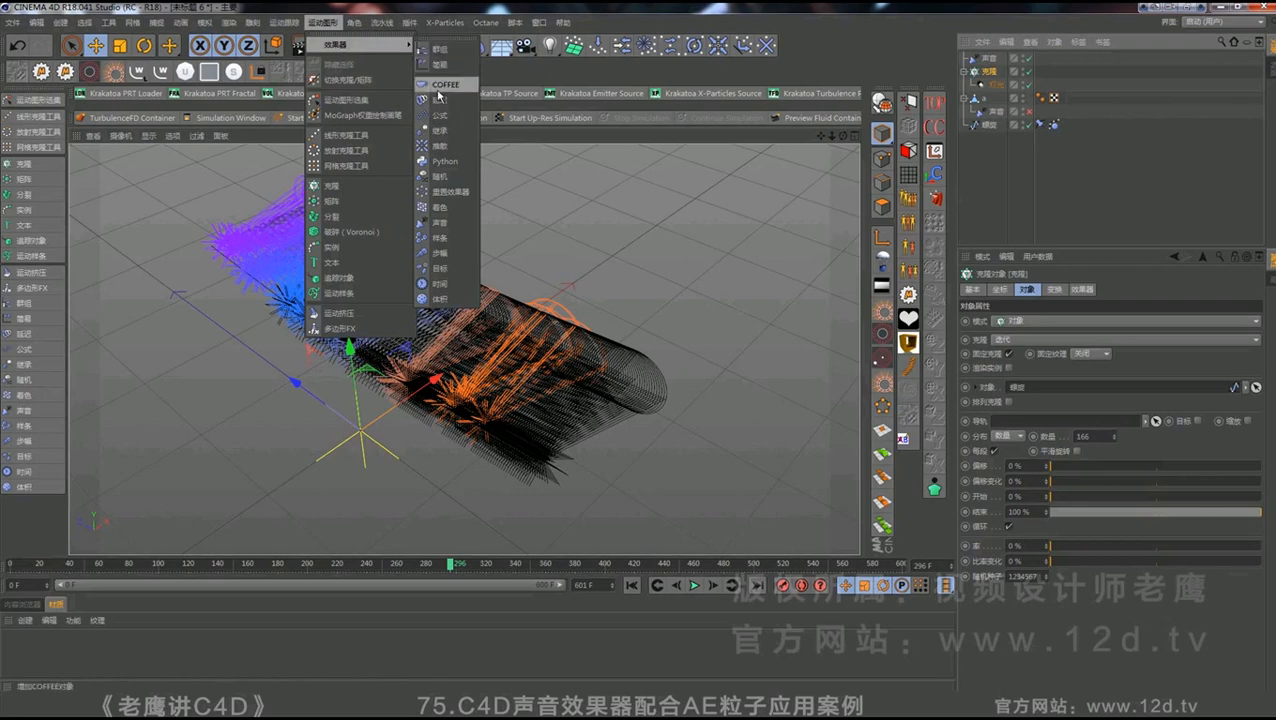
click(447, 193)
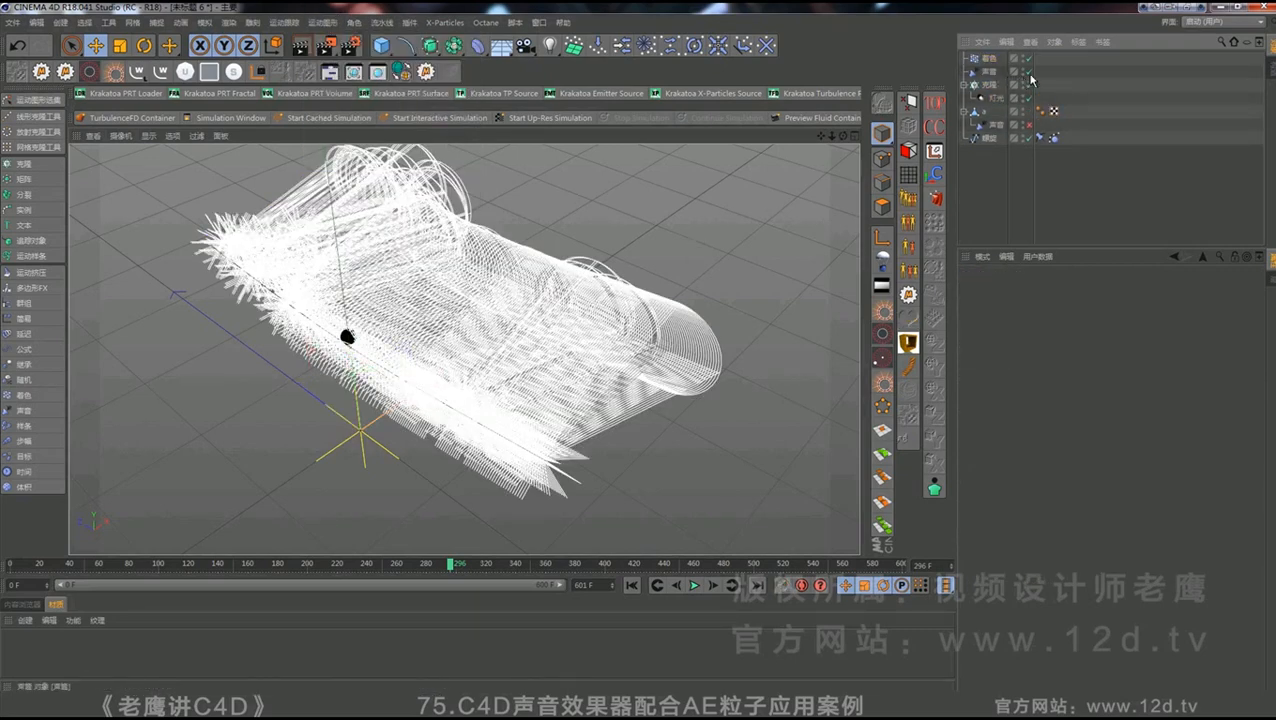
- Disable the Cloner's Sound effector and show the Shader effector's transform and color parameters
click(990, 58)
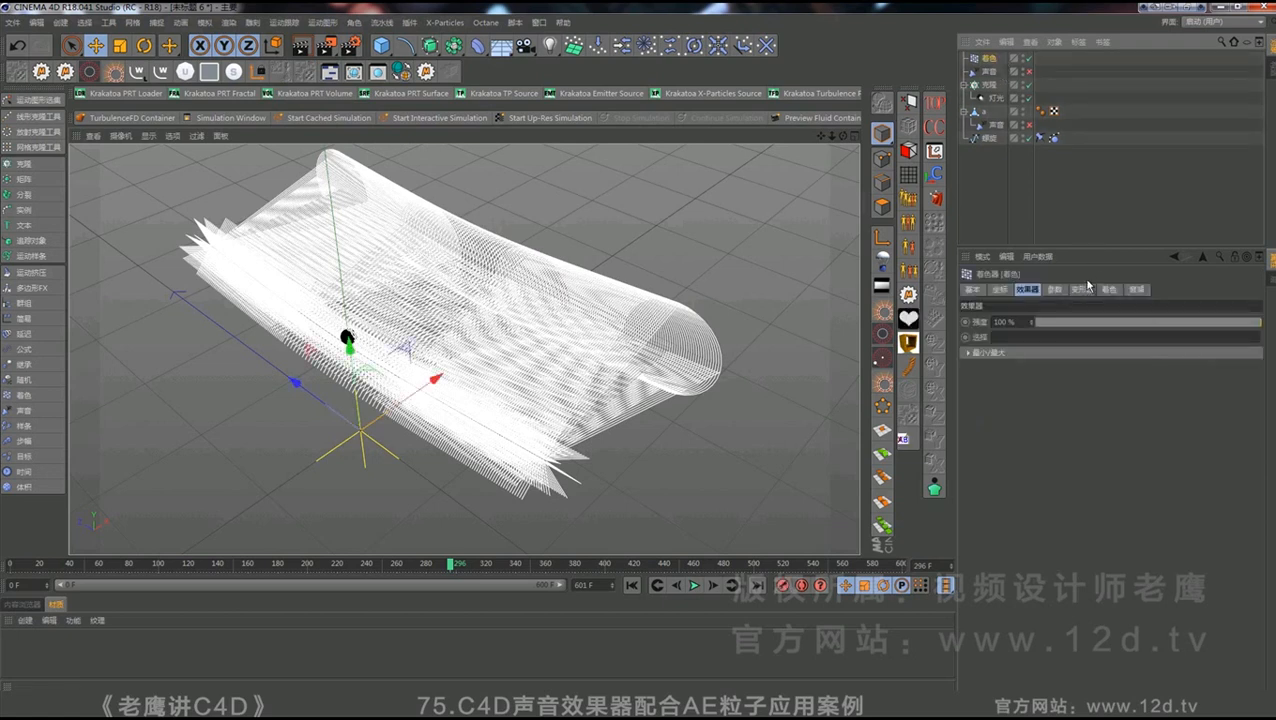
click(1055, 290)
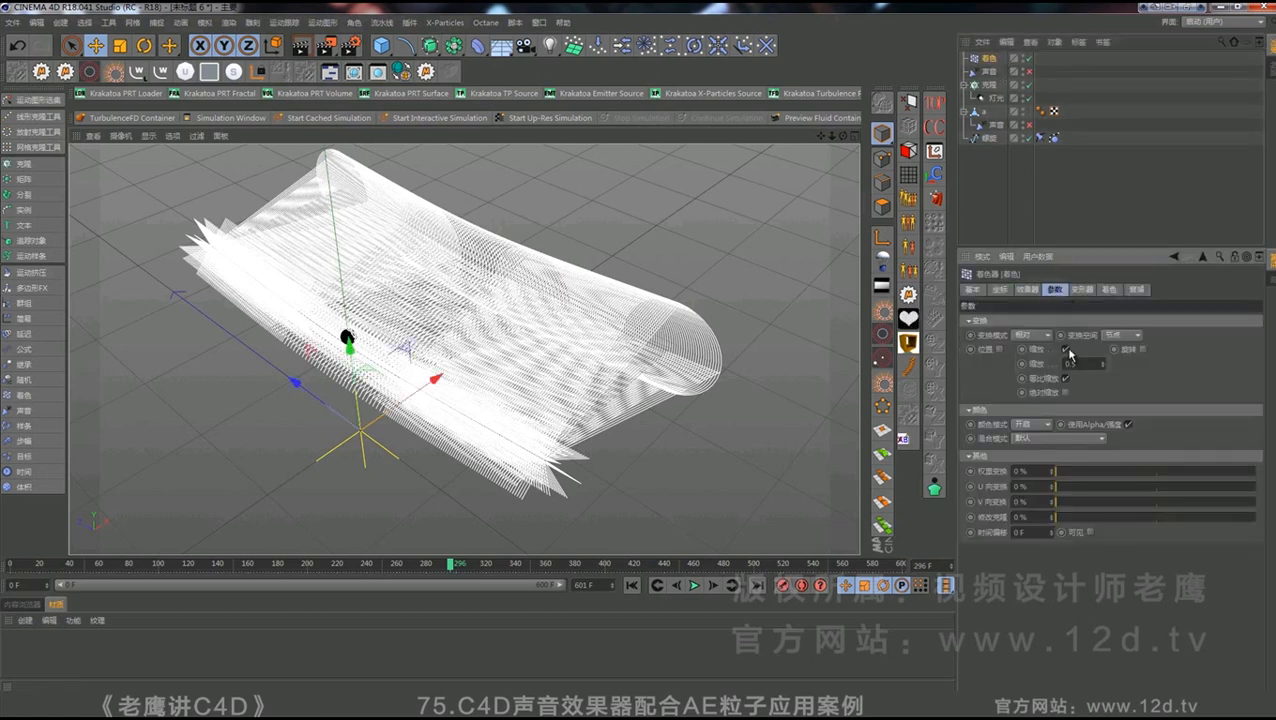
- Turn off scaling for the Shader effector and load tobiasszabo.com_worldinsight_03_860.jpg as its custom shader
click(1067, 350)
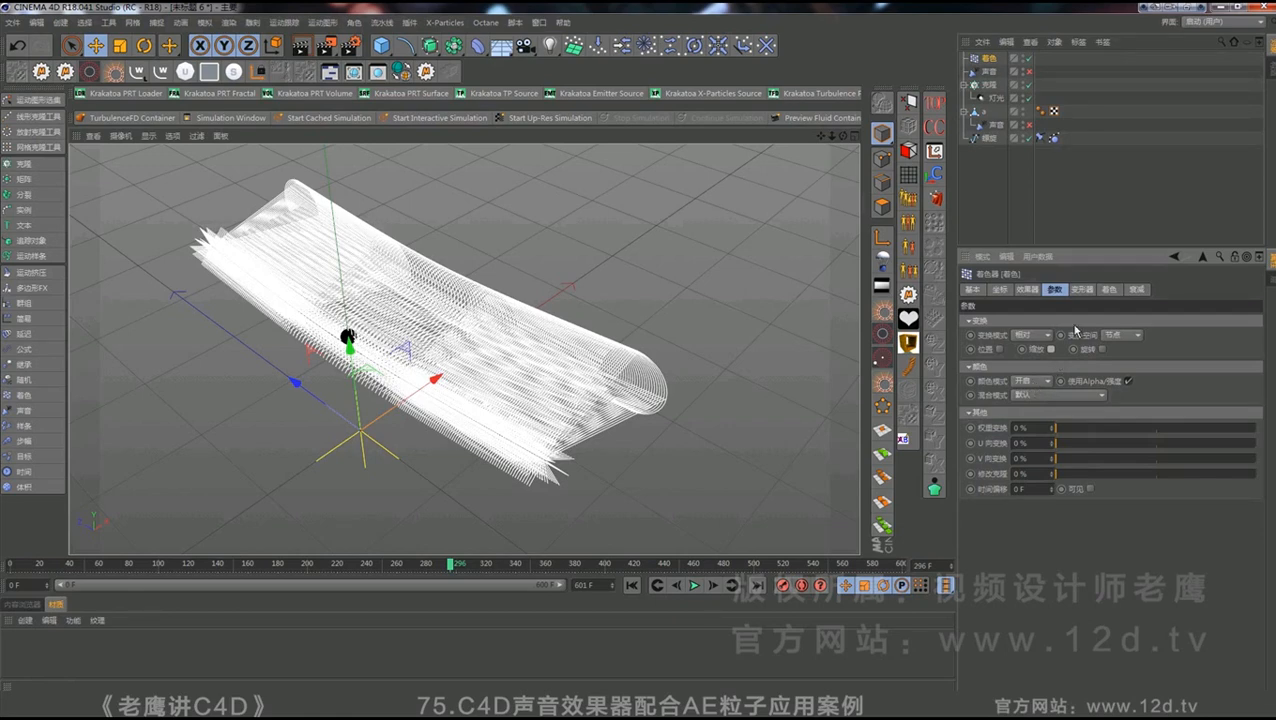
click(1110, 289)
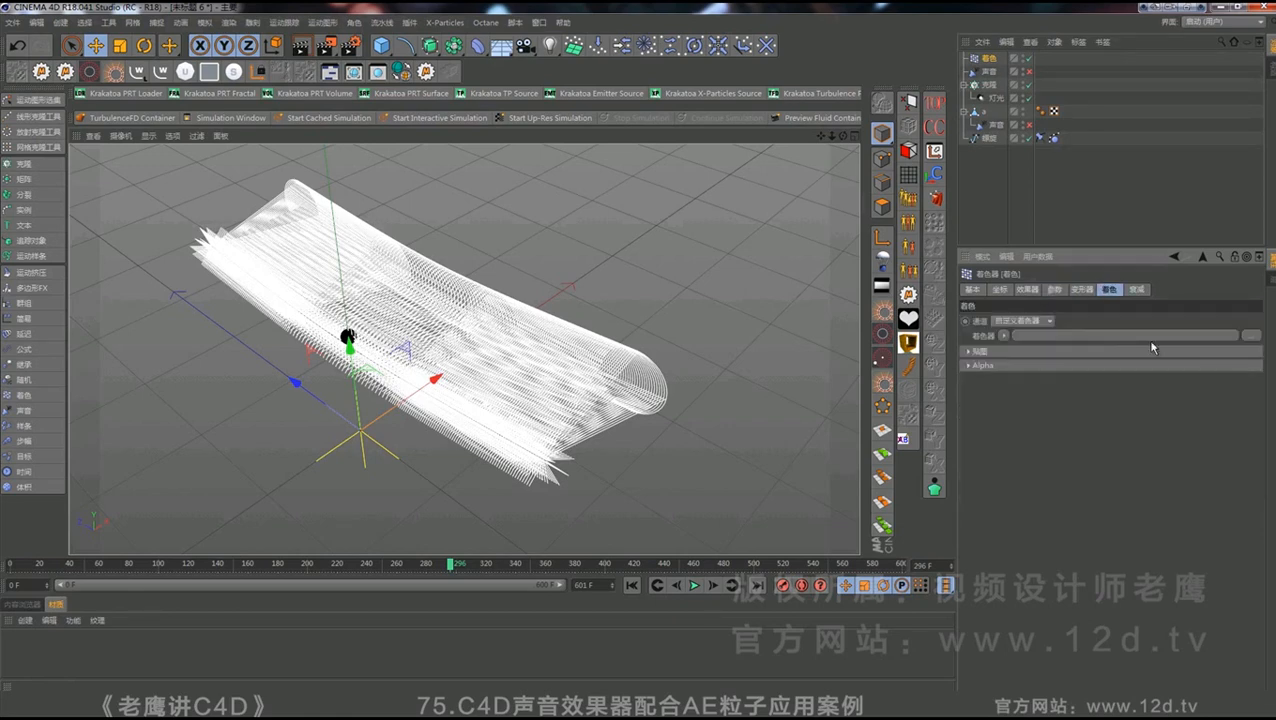
click(1245, 338)
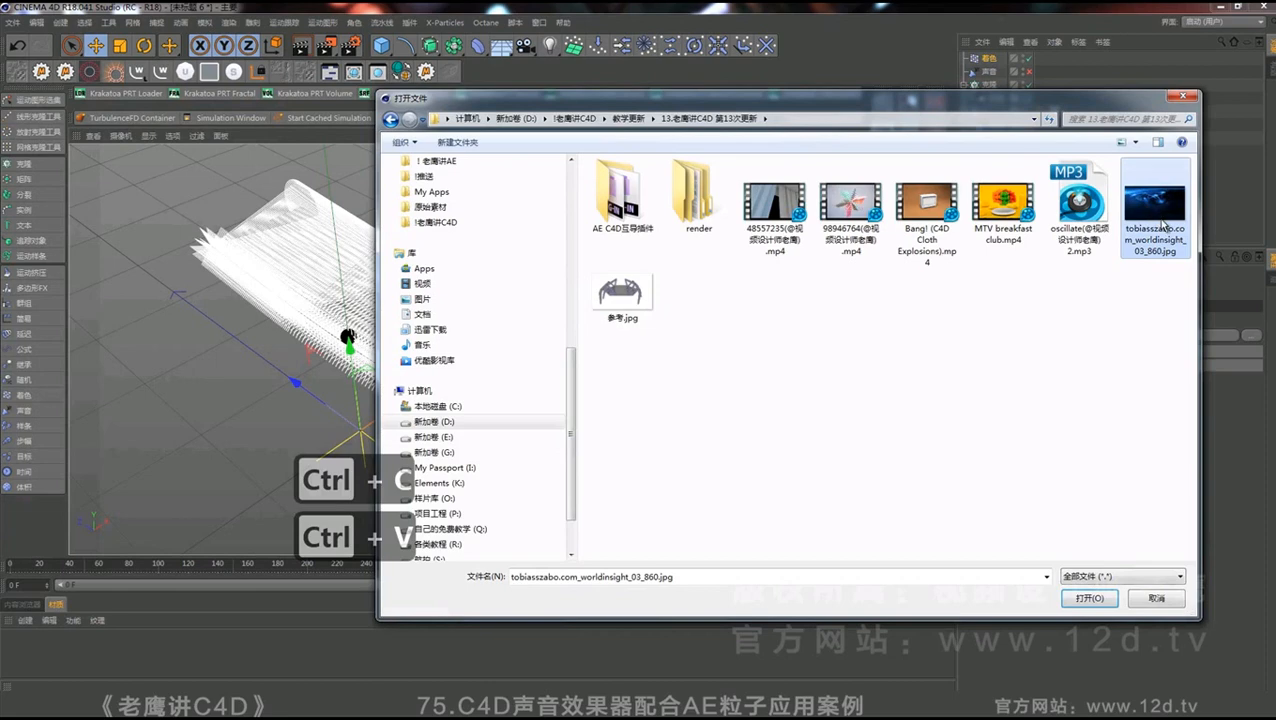
double_click(1158, 222)
click(391, 390)
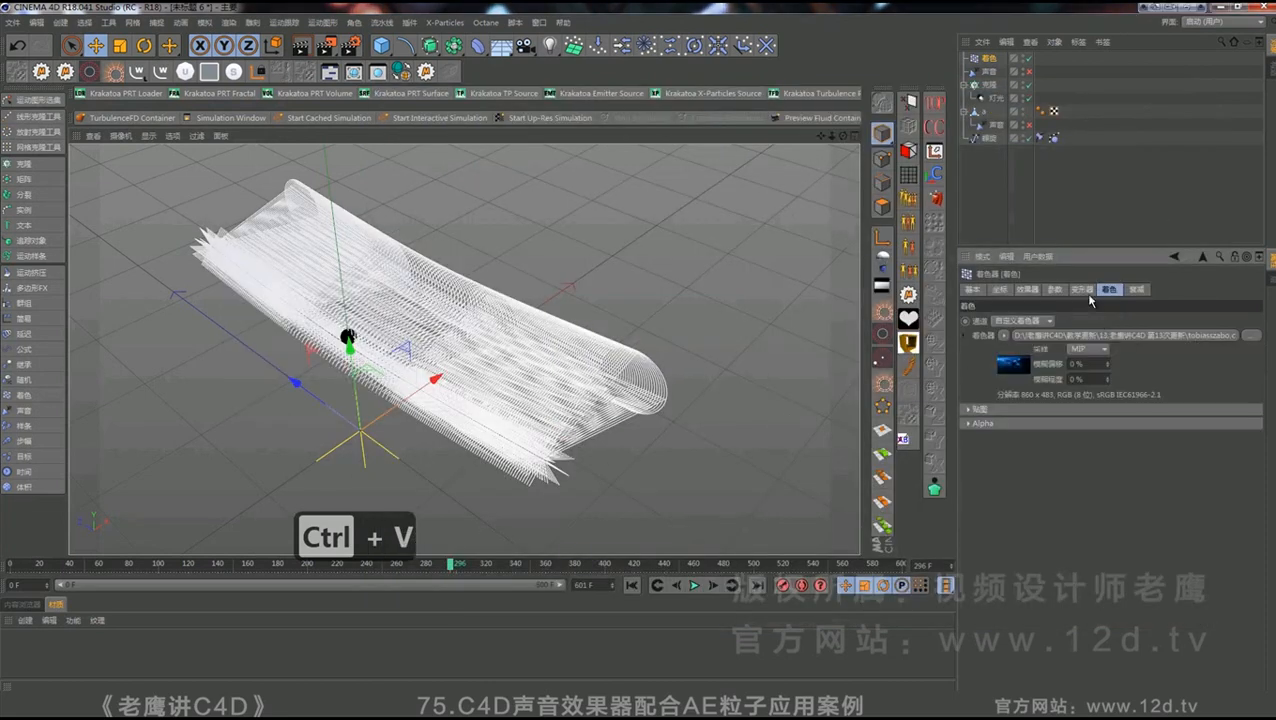
- Disable Use Alpha/Strength in the Shader effector's colour parameters and check the image colours on the clones
click(1055, 289)
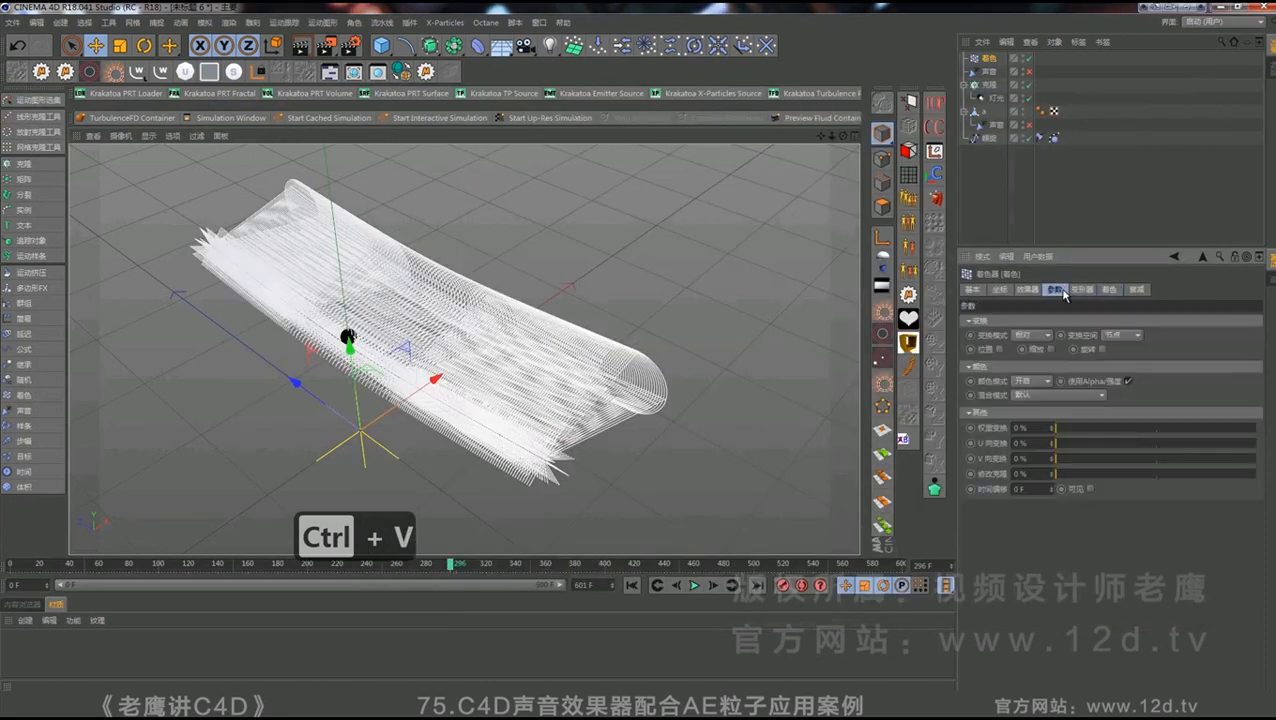
click(1128, 382)
mouse_move(352, 426)
alt+mouse_down()
mouse_move(427, 461)
mouse_move(370, 423)
alt+mouse_up()
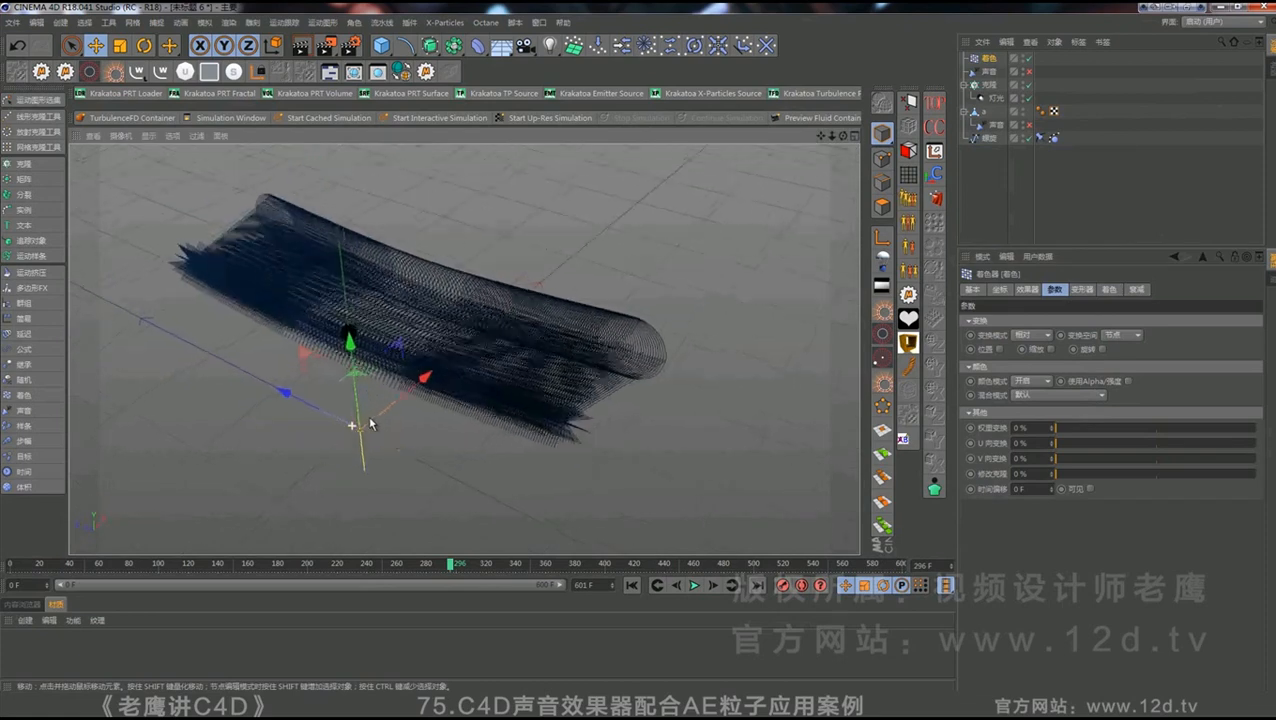
alt+drag(522, 374, 524, 398)
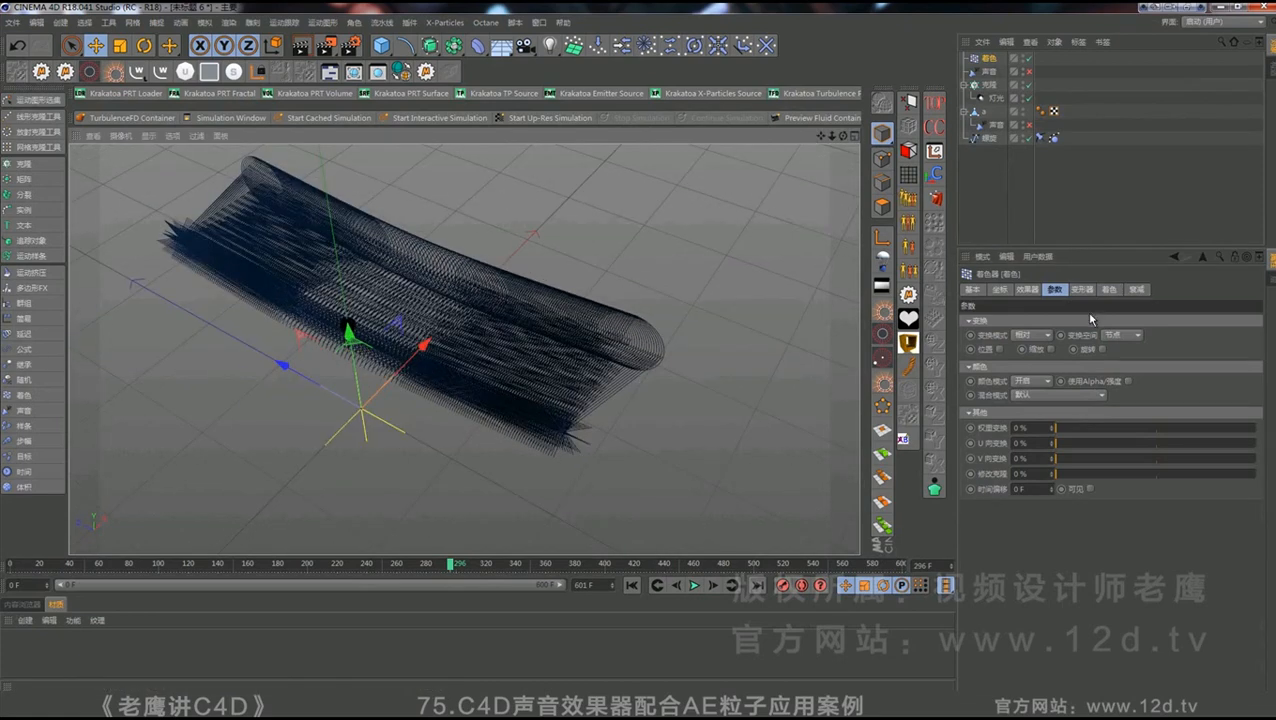
click(1109, 289)
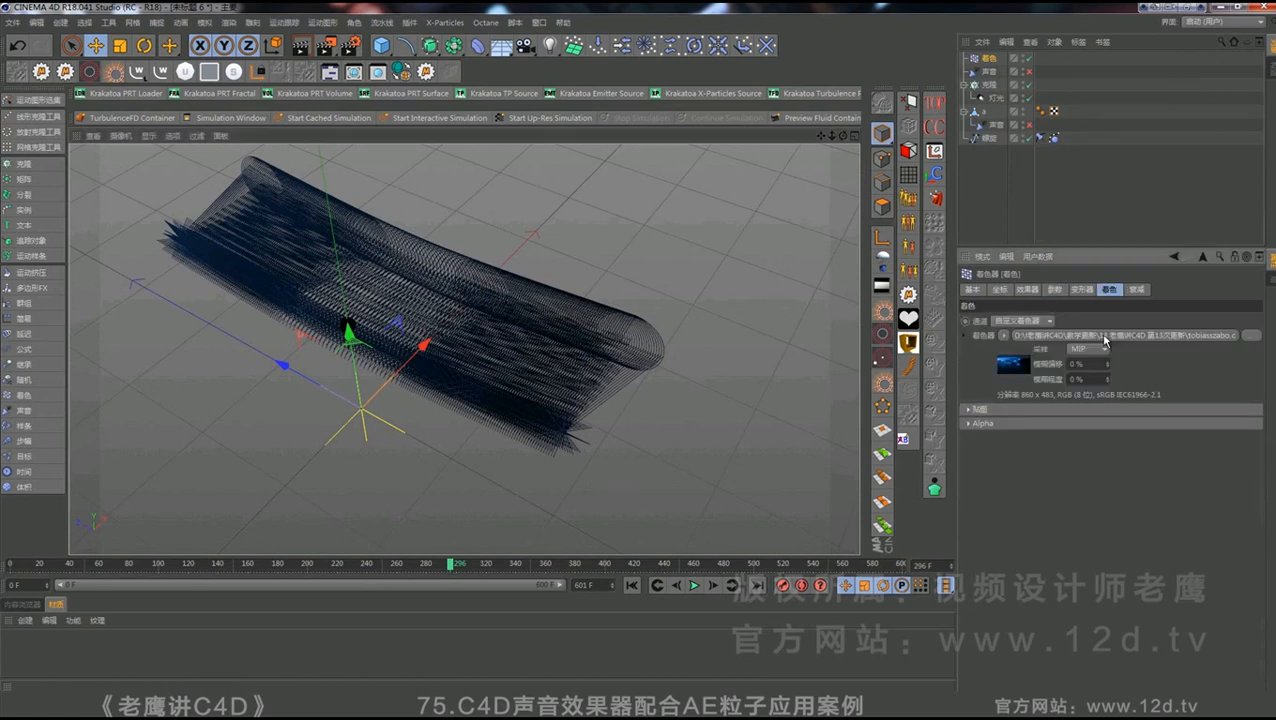
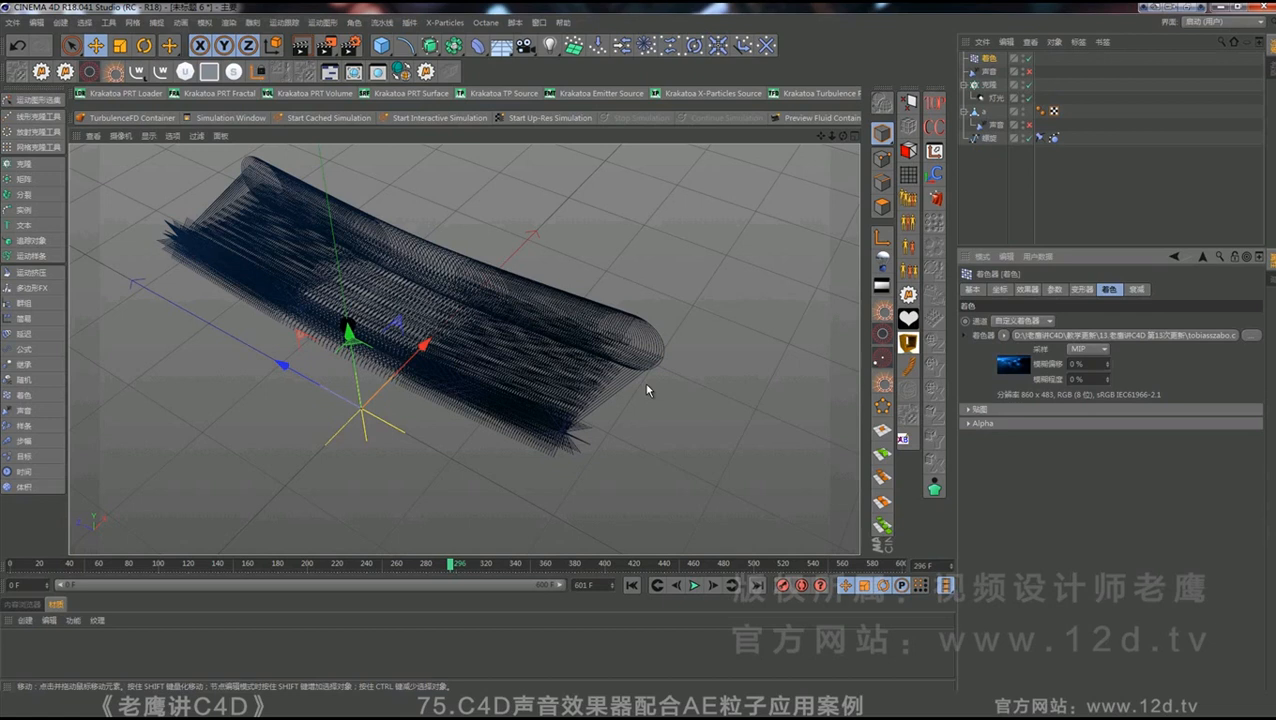
- Reorder the Cloner's effectors so that the Sound effector comes after the Shader effector
click(1032, 87)
click(1080, 290)
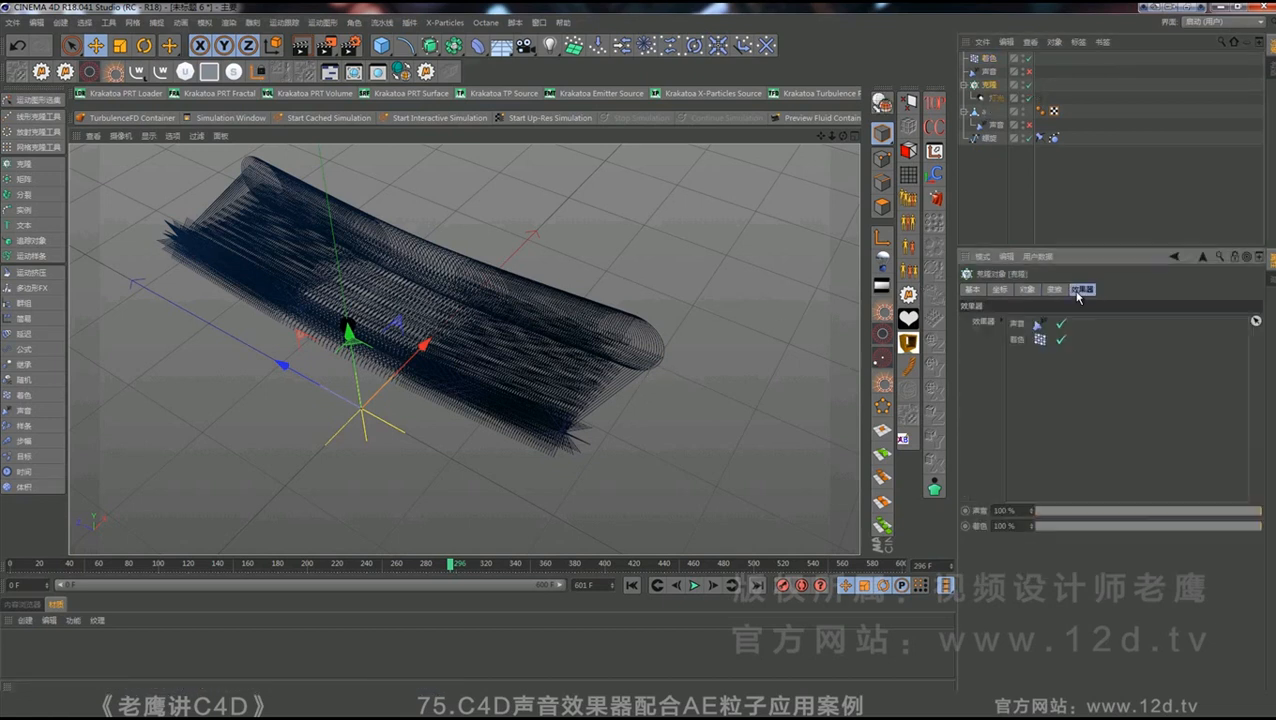
drag(1022, 326, 1036, 365)
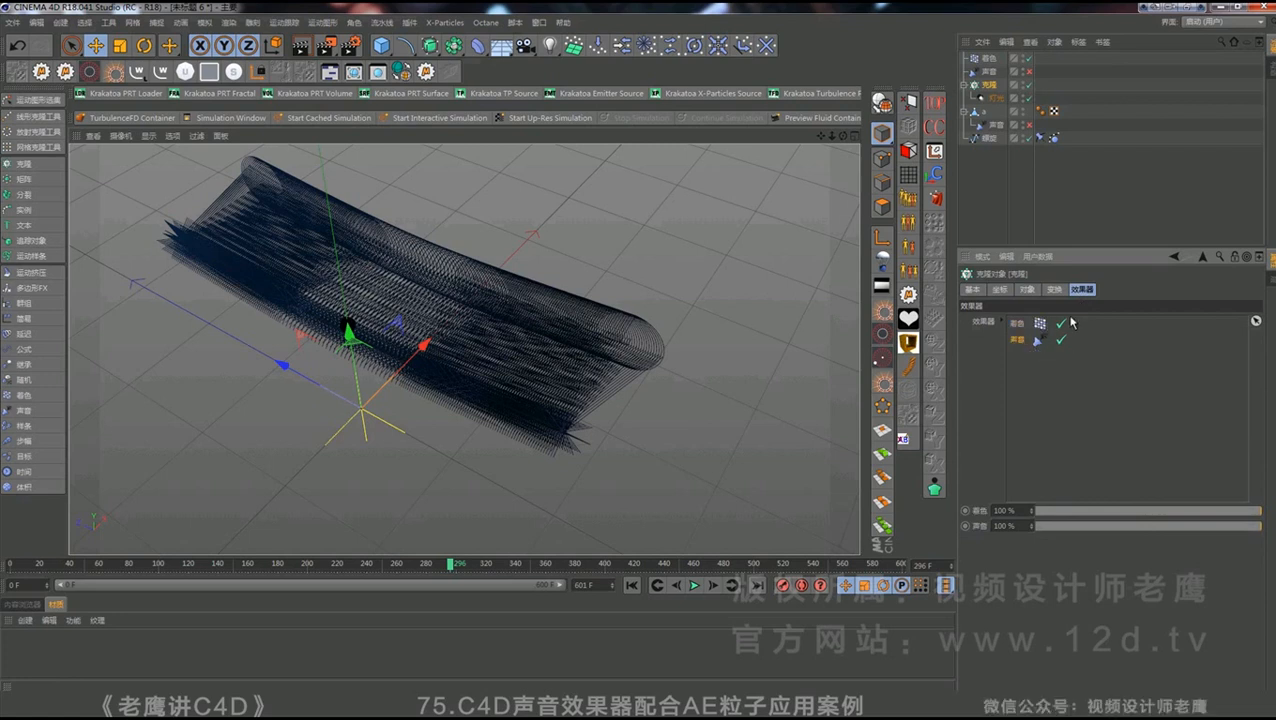
click(1043, 180)
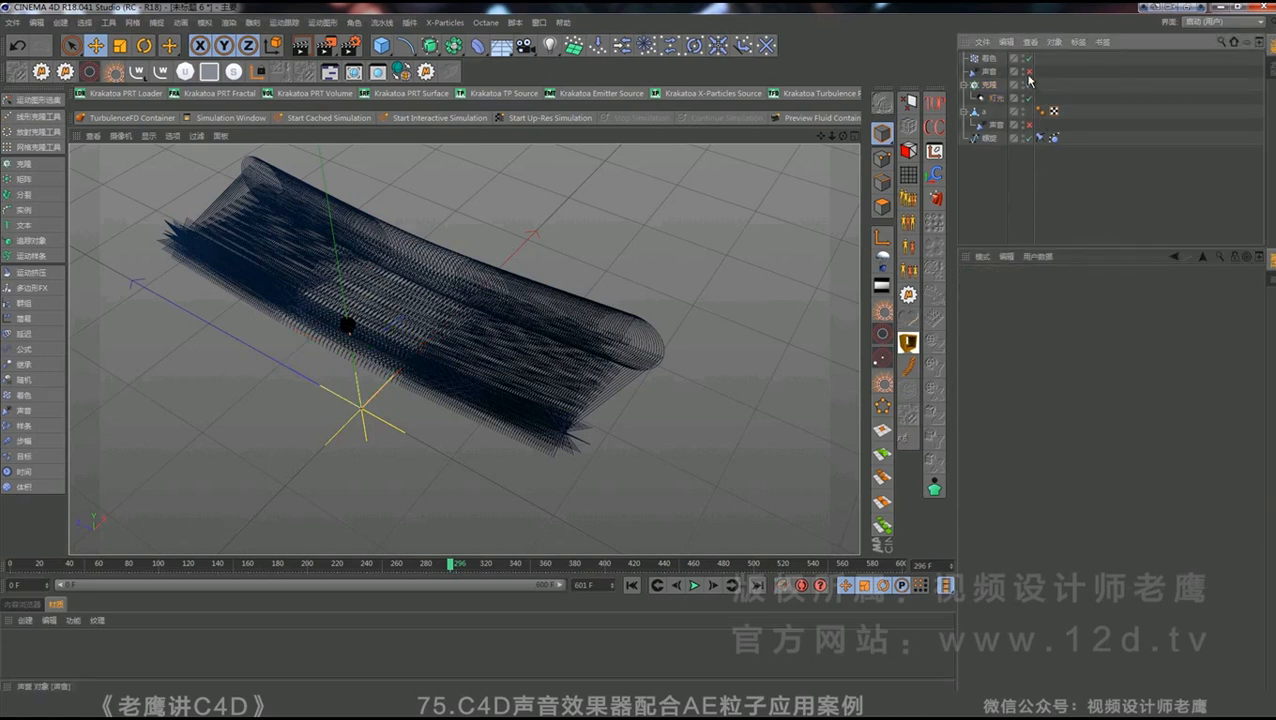
- Enable the top-level Sound effector and set its colour blending mode to Add (添加)
click(1028, 72)
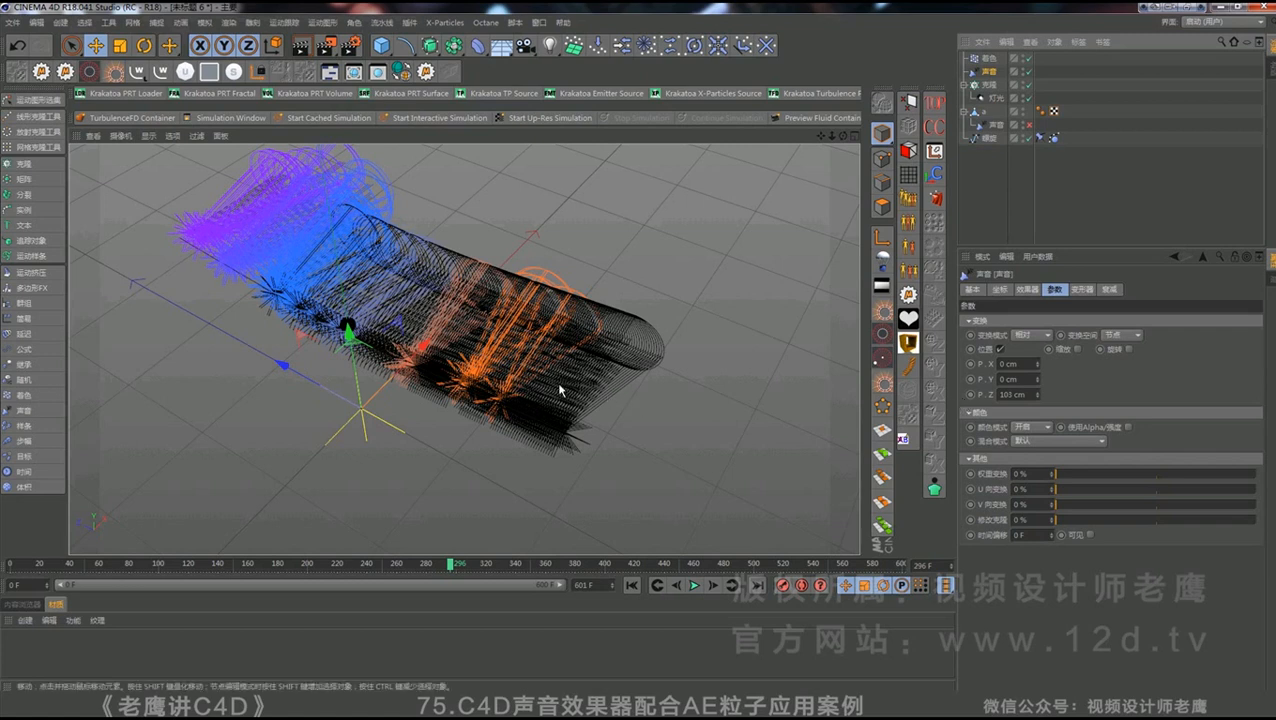
click(1029, 442)
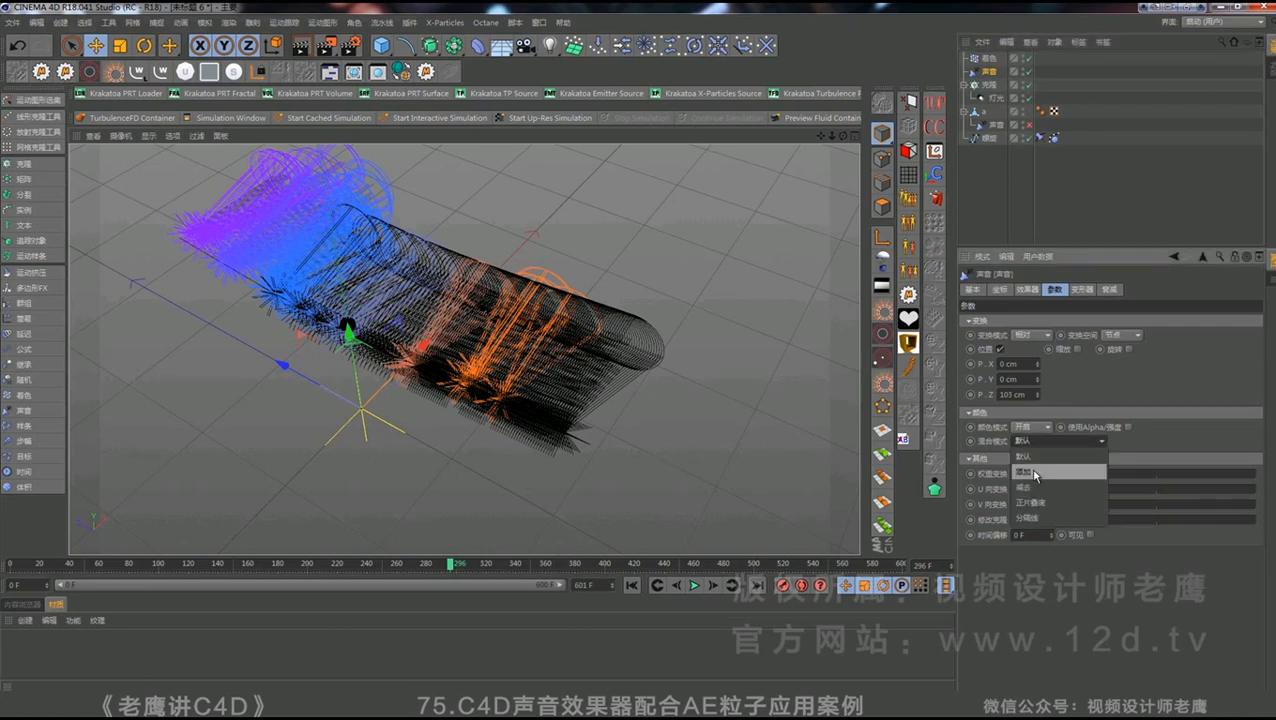
click(1038, 472)
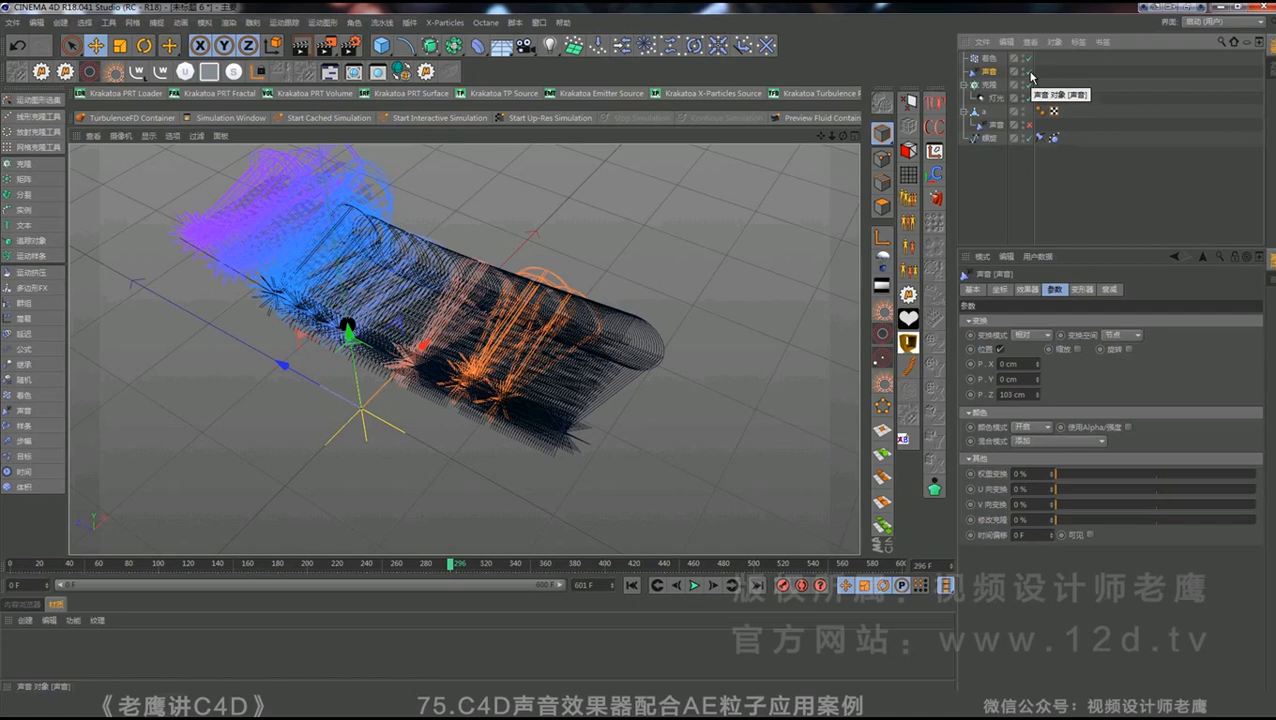
- Play the animation from the first frame to preview the blended colours, and return to the start
click(631, 587)
click(694, 587)
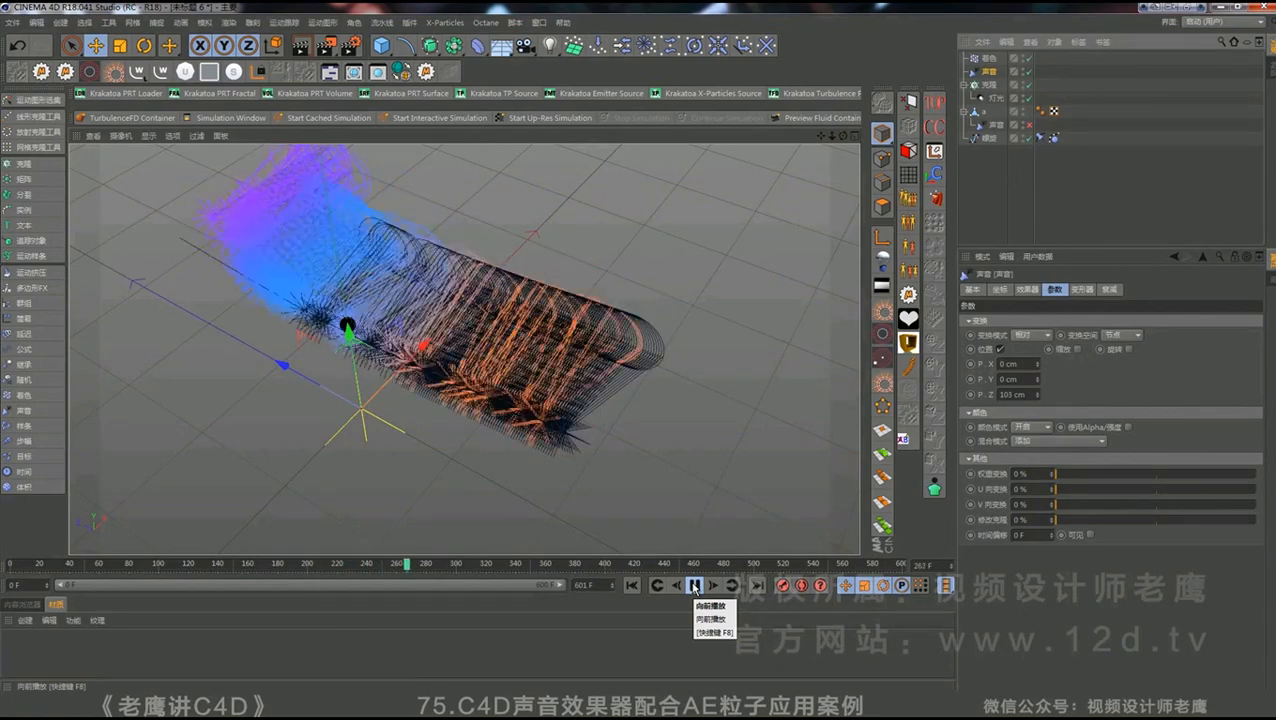
click(695, 586)
click(631, 586)
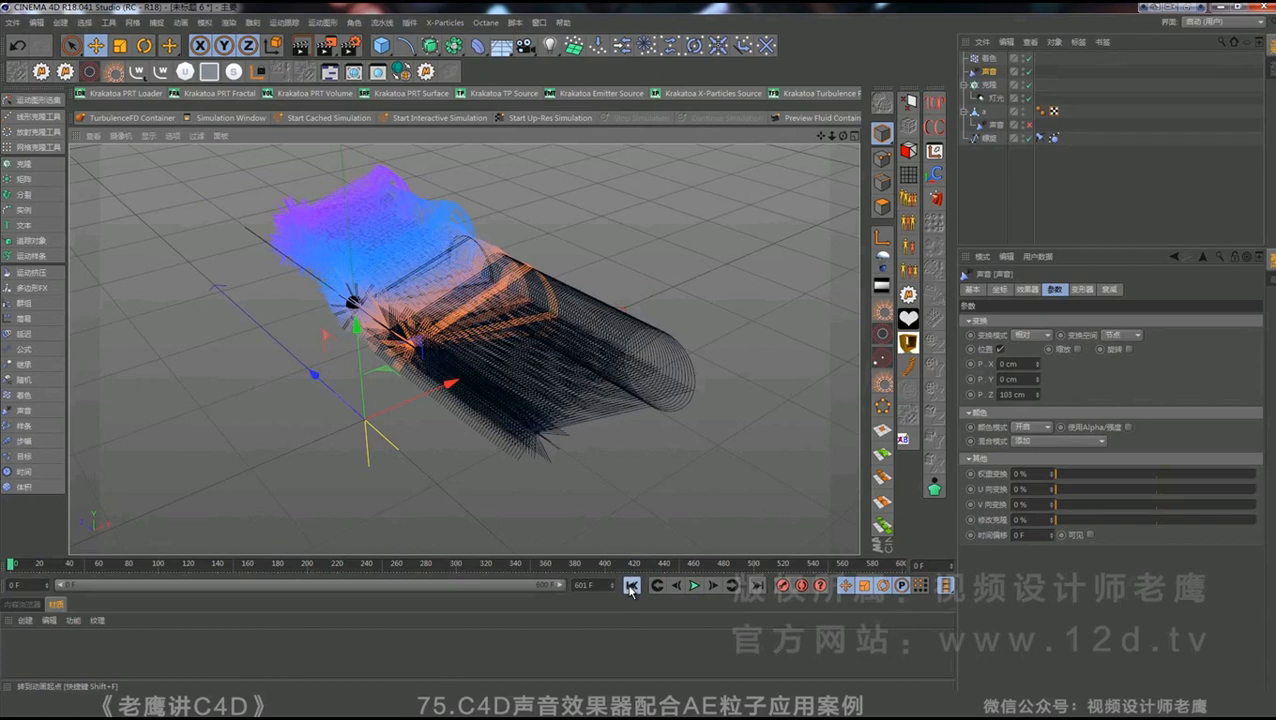
- Enable the Sound effector nested under polygon object a and select that object
alt+drag(482, 316, 570, 232)
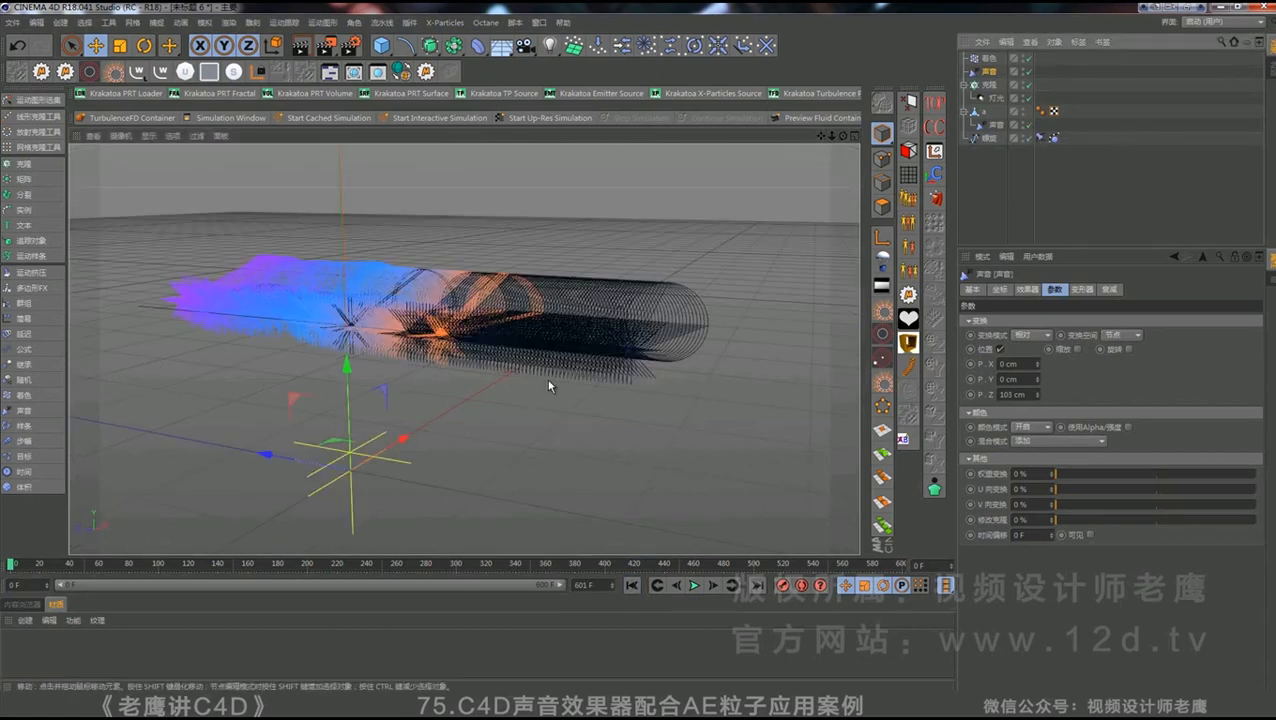
click(470, 286)
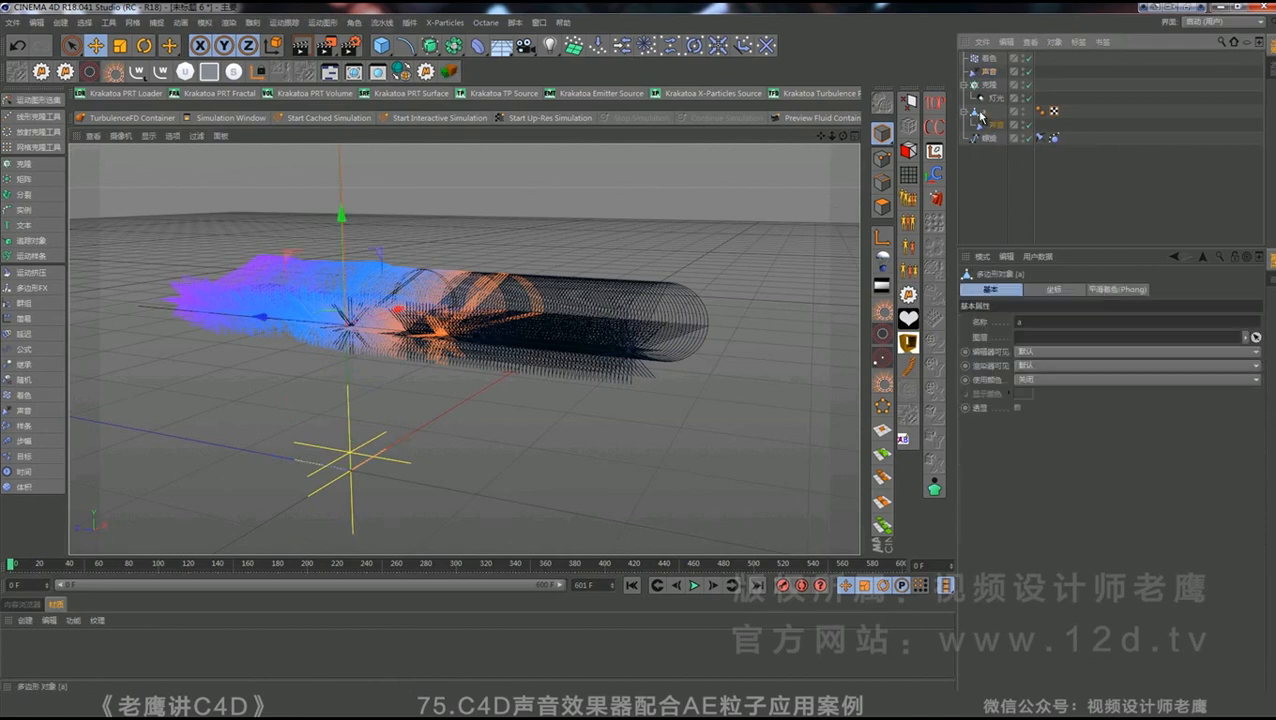
scroll(473, 284, down, 2)
alt+right_drag(471, 284, 458, 284)
drag(405, 221, 390, 326)
scroll(480, 329, up, 3)
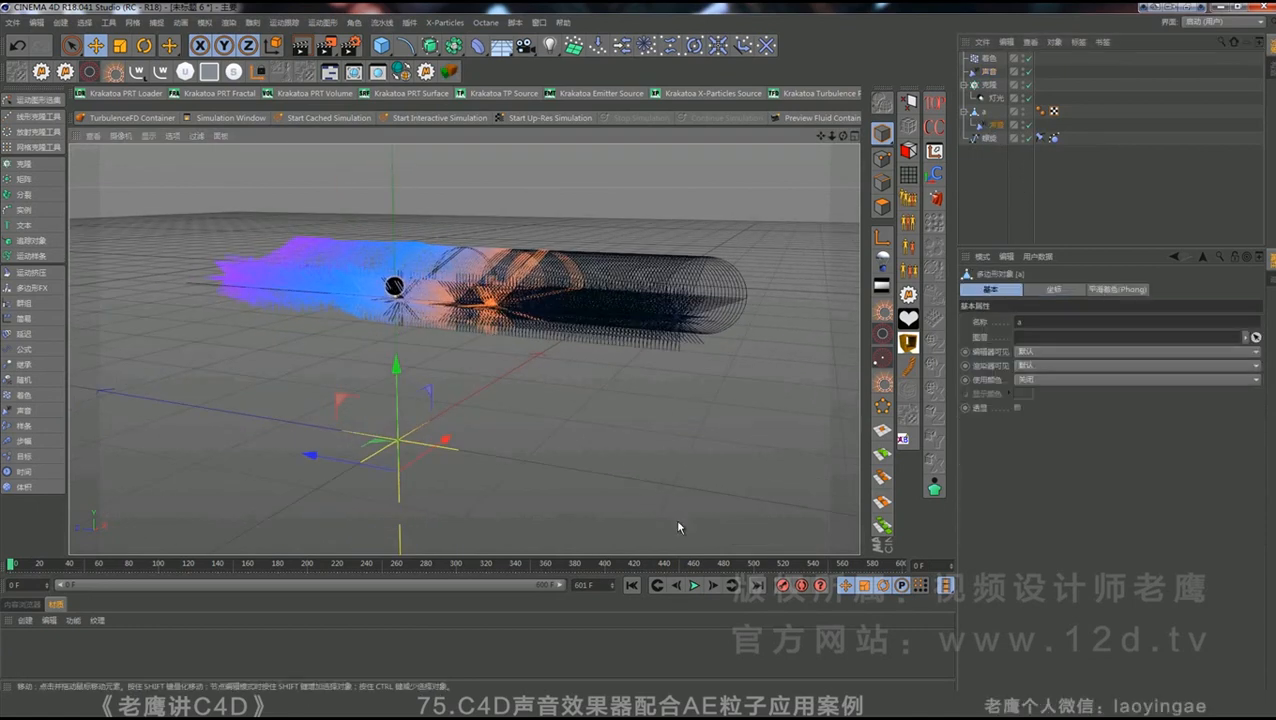
- Play the animation with both Sound effectors active and inspect the deforming clones from several angles
click(694, 586)
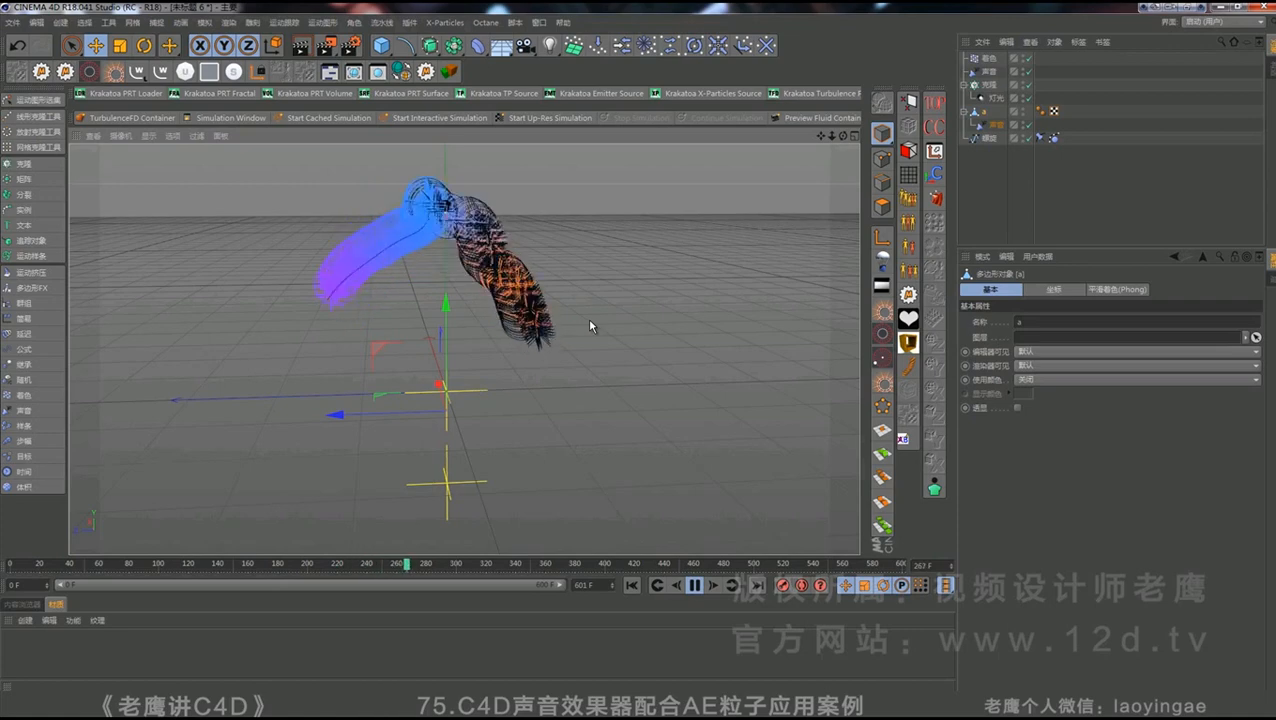
alt+drag(587, 319, 409, 301)
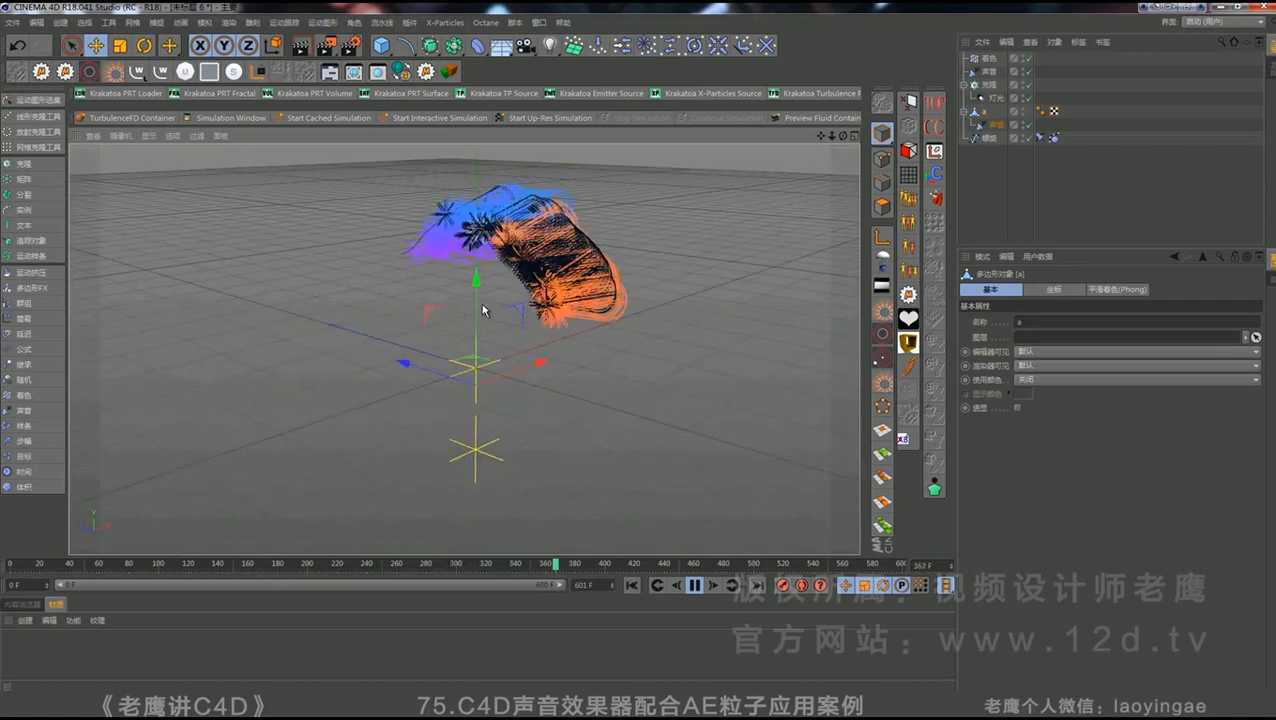
alt+drag(481, 302, 707, 520)
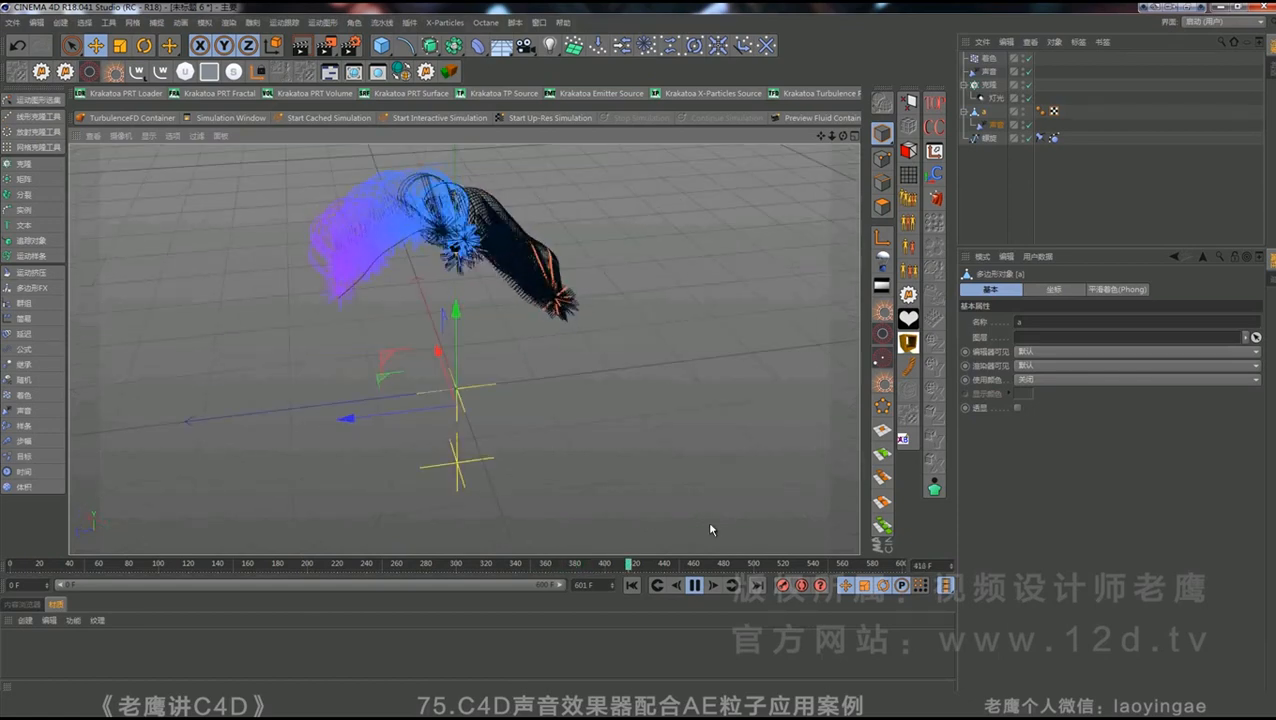
click(695, 585)
alt+middle_drag(502, 172, 495, 218)
alt+drag(495, 218, 617, 584)
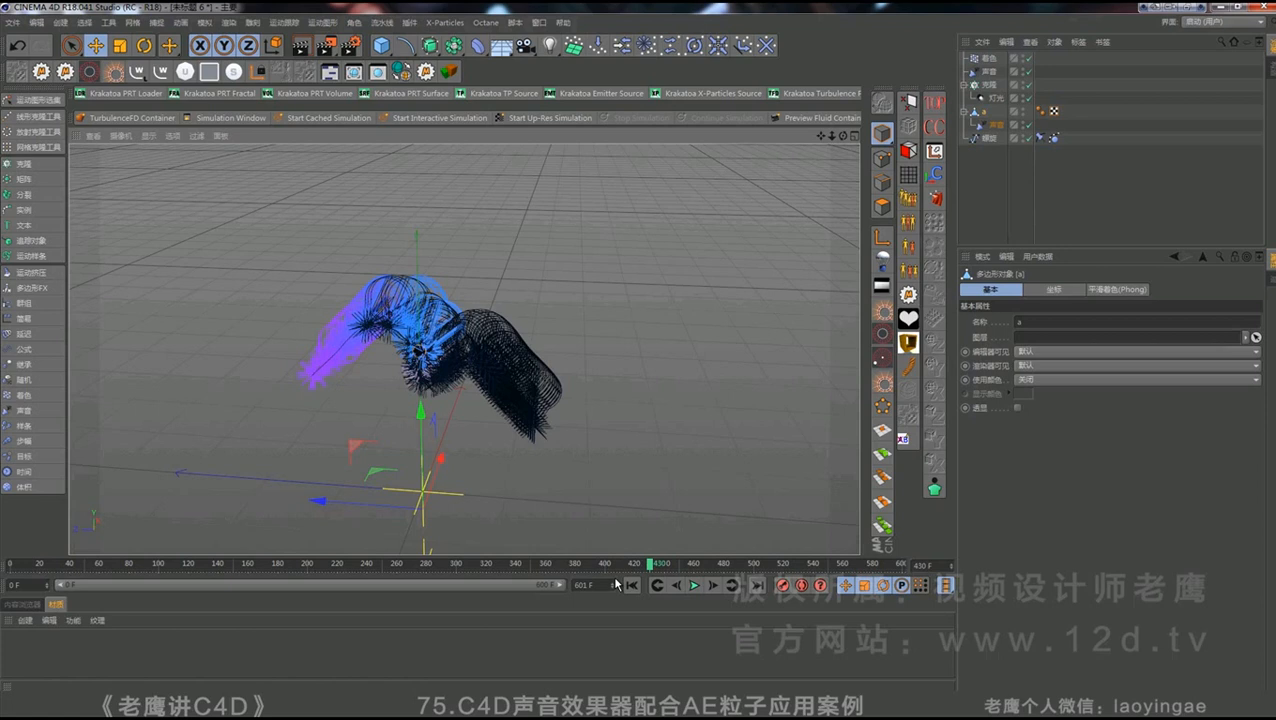
- Rename the light inside the Cloner as fashe
click(998, 99)
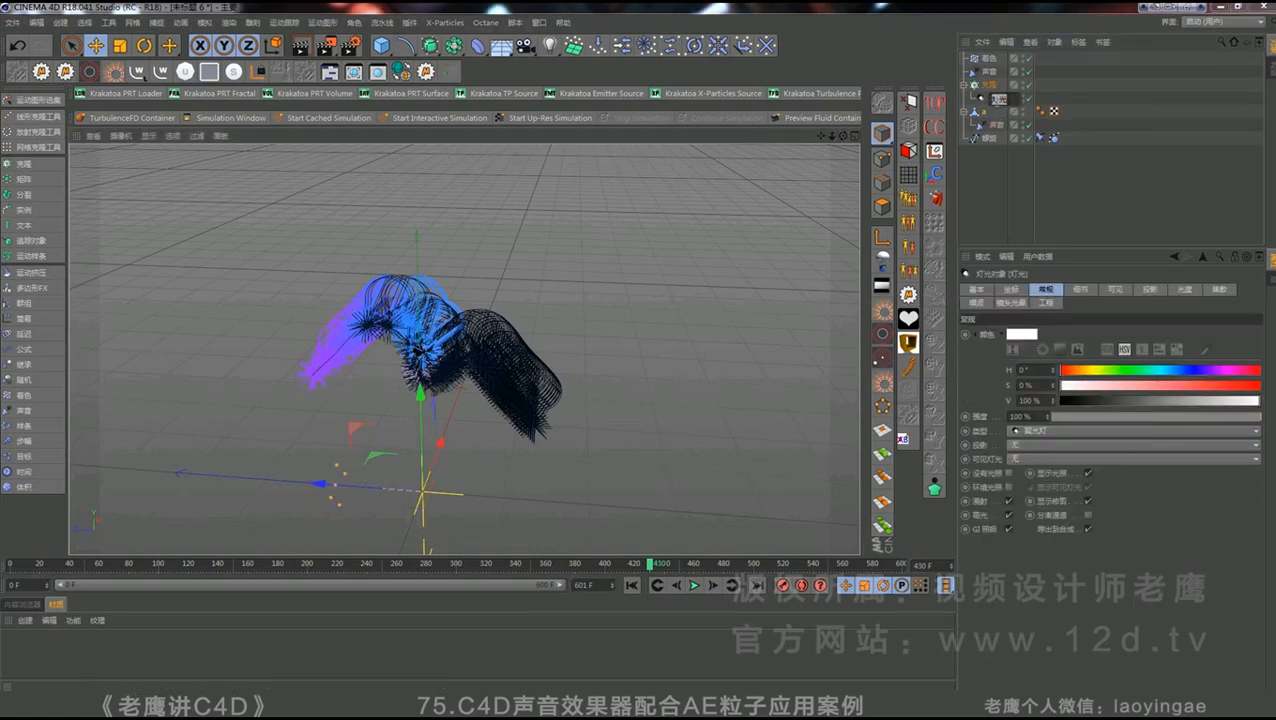
text(fashe)
key(Return)
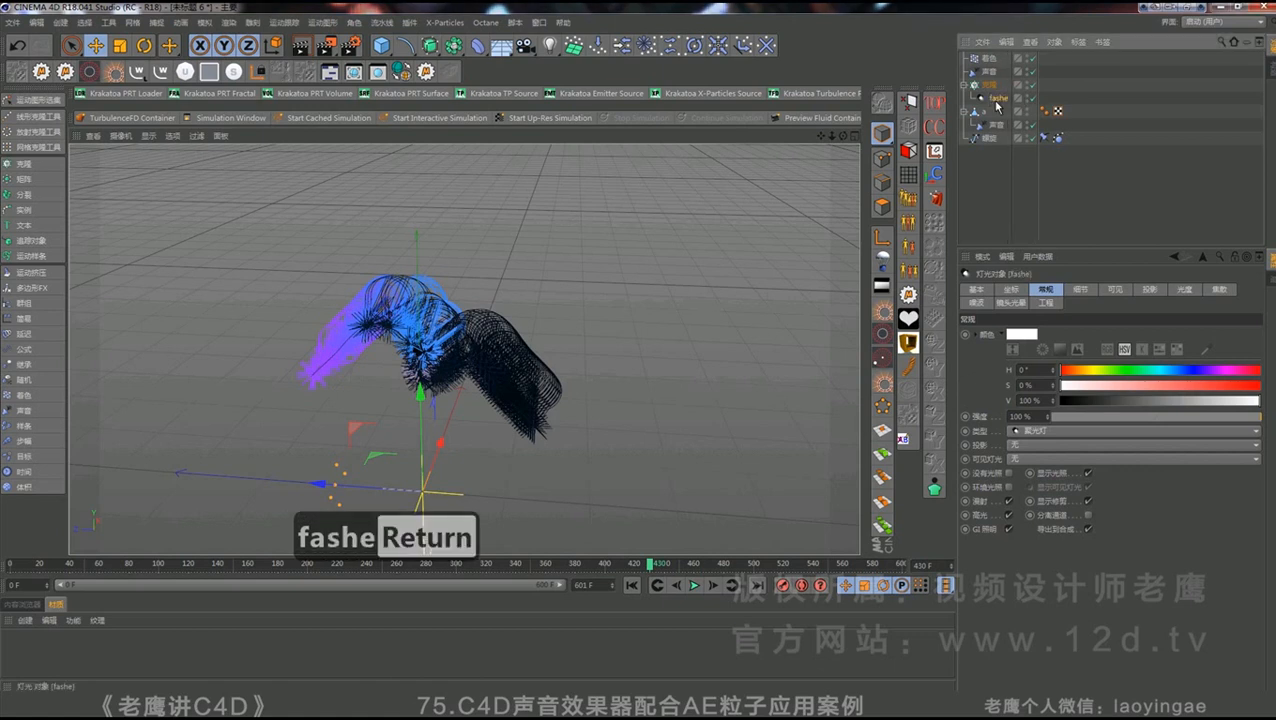
- Add an External Compositing tag to the Cloner and enable its Children option
right_click(992, 95)
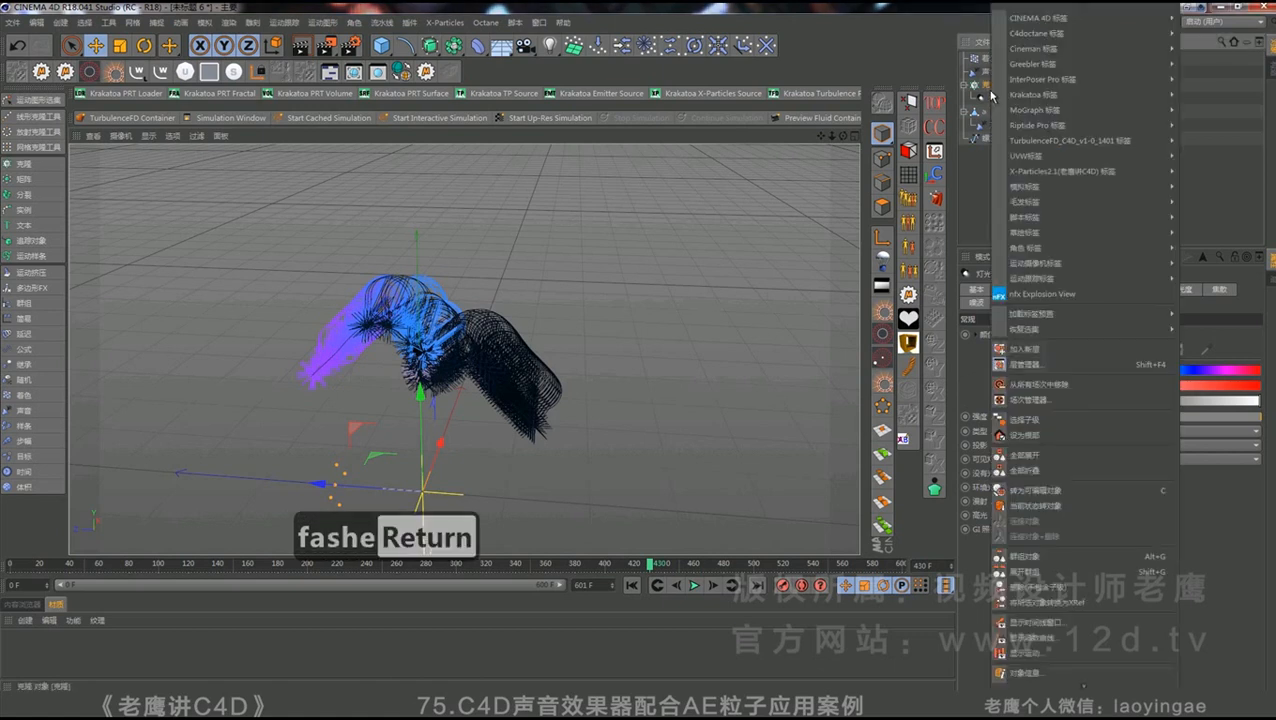
mouse_move(1036, 20)
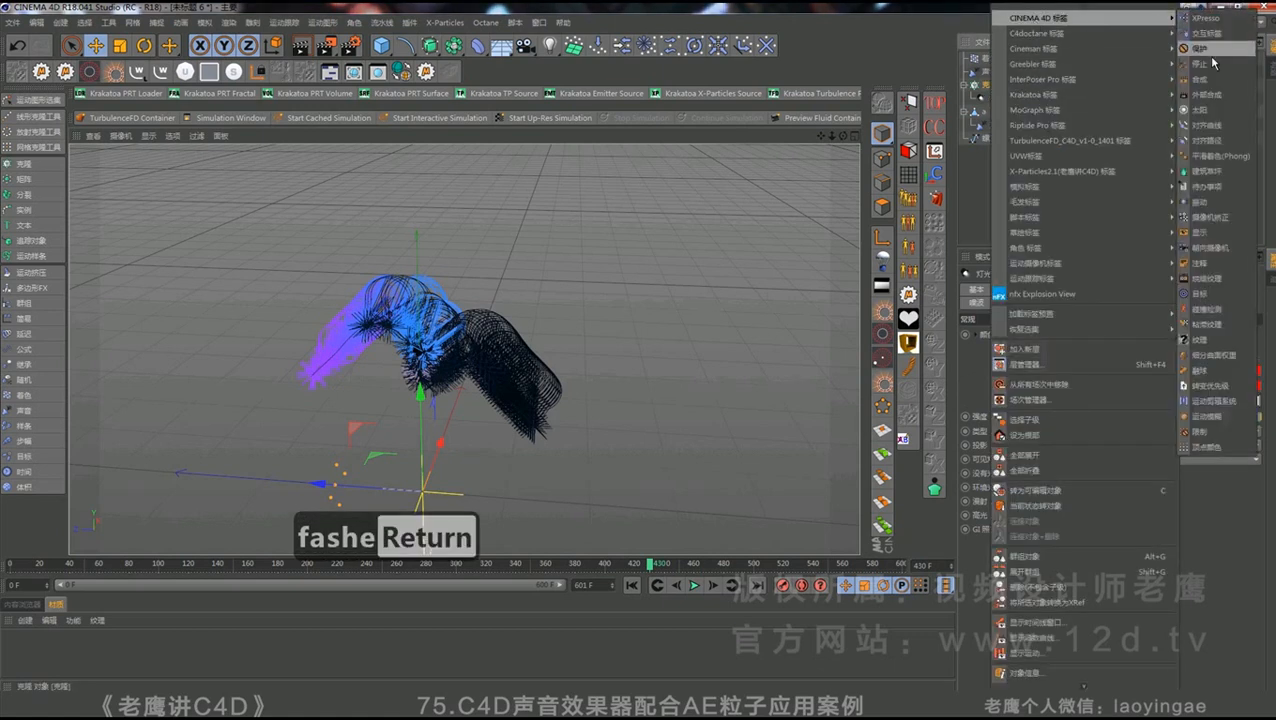
click(1207, 94)
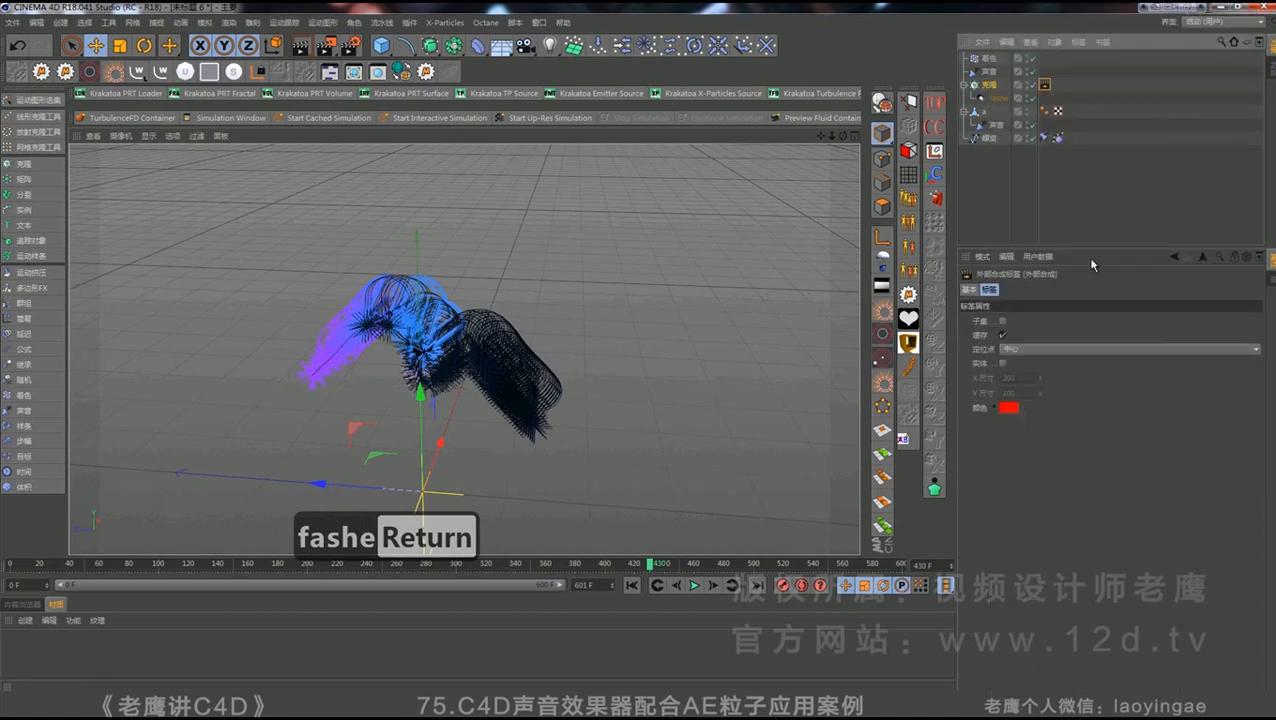
click(1003, 321)
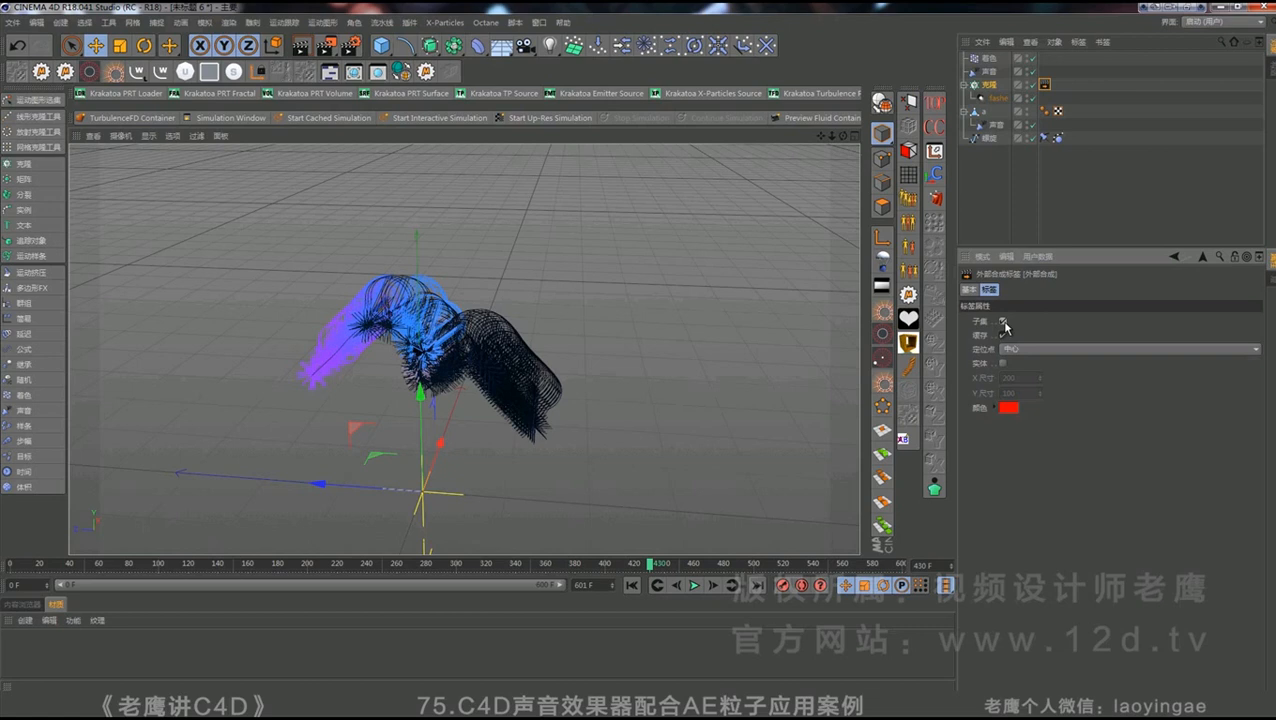
click(1010, 190)
- Set the end of the timeline to frame 500
double_click(604, 586)
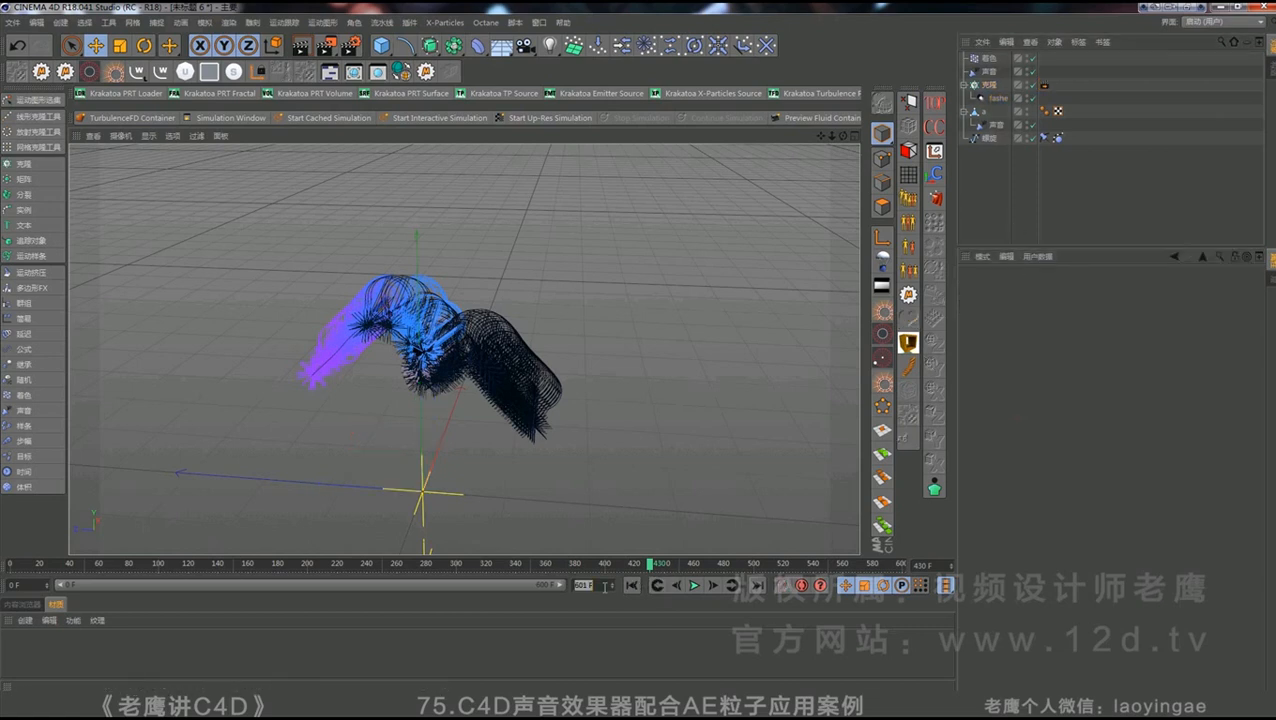
text(500)
key(Return)
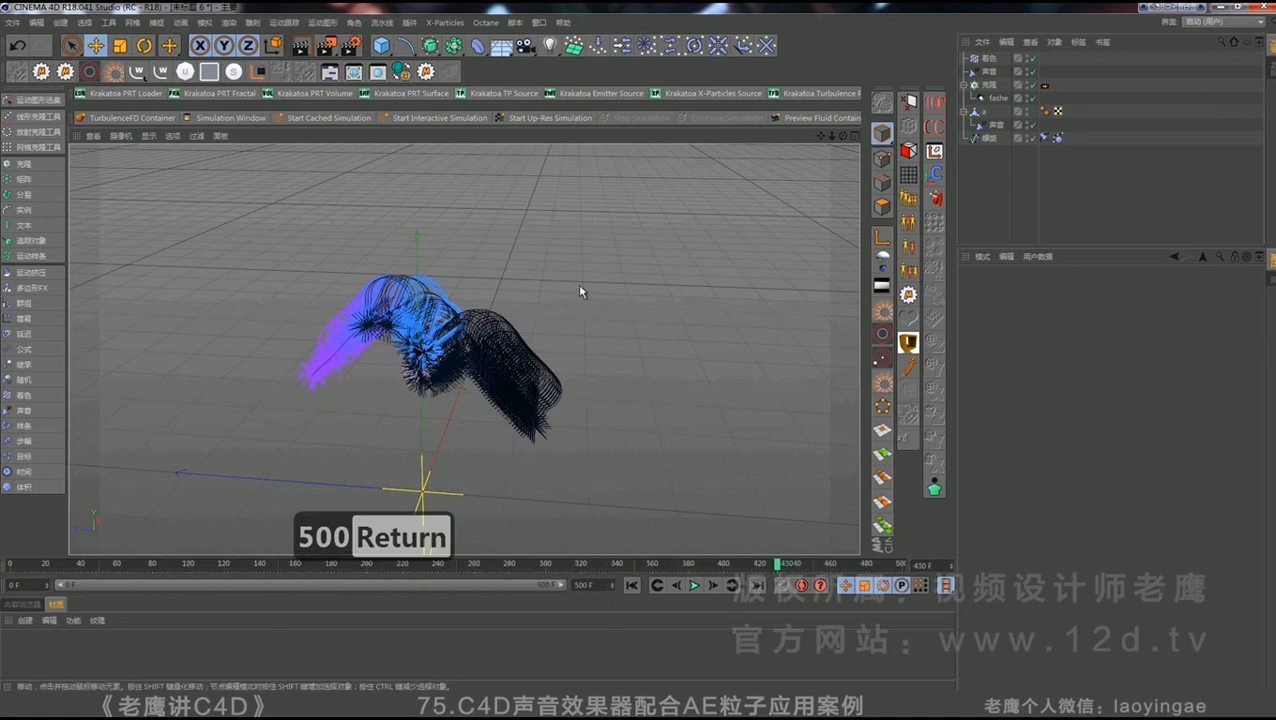
- Set the render output to 25 fps with the aspect ratio locked and the frame range covering all frames
alt+drag(497, 336, 350, 307)
click(350, 45)
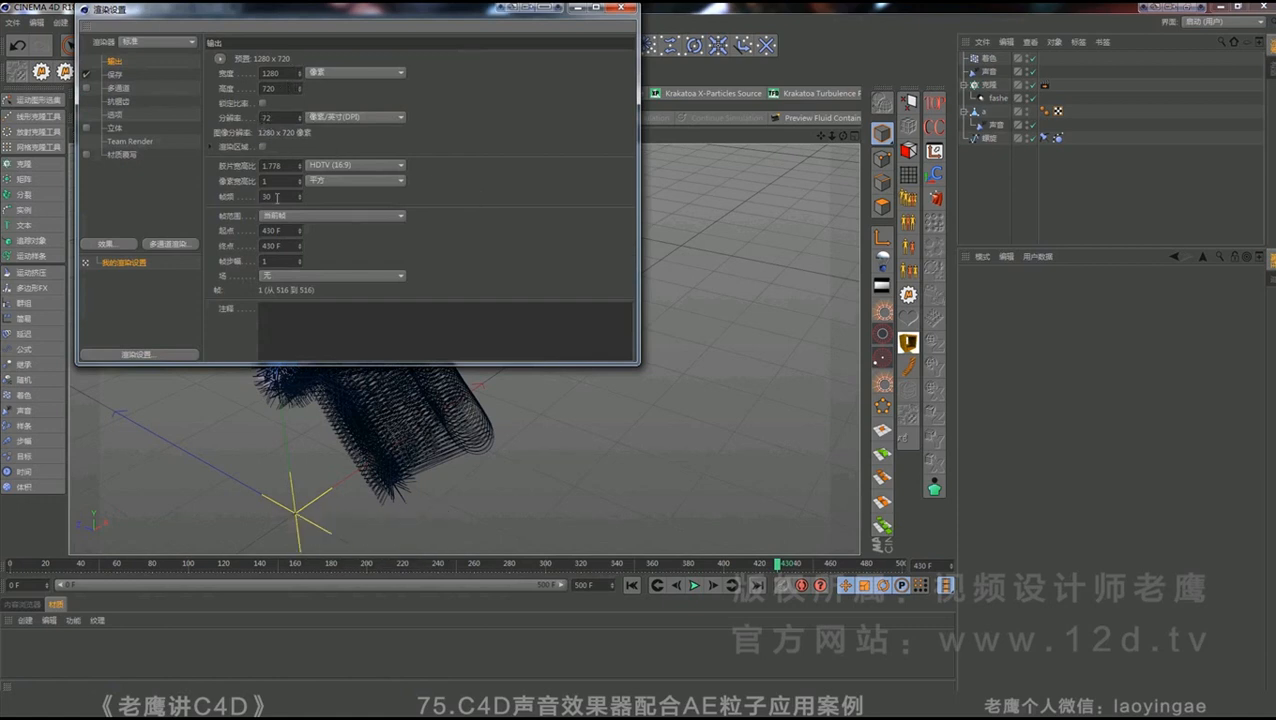
text(25)
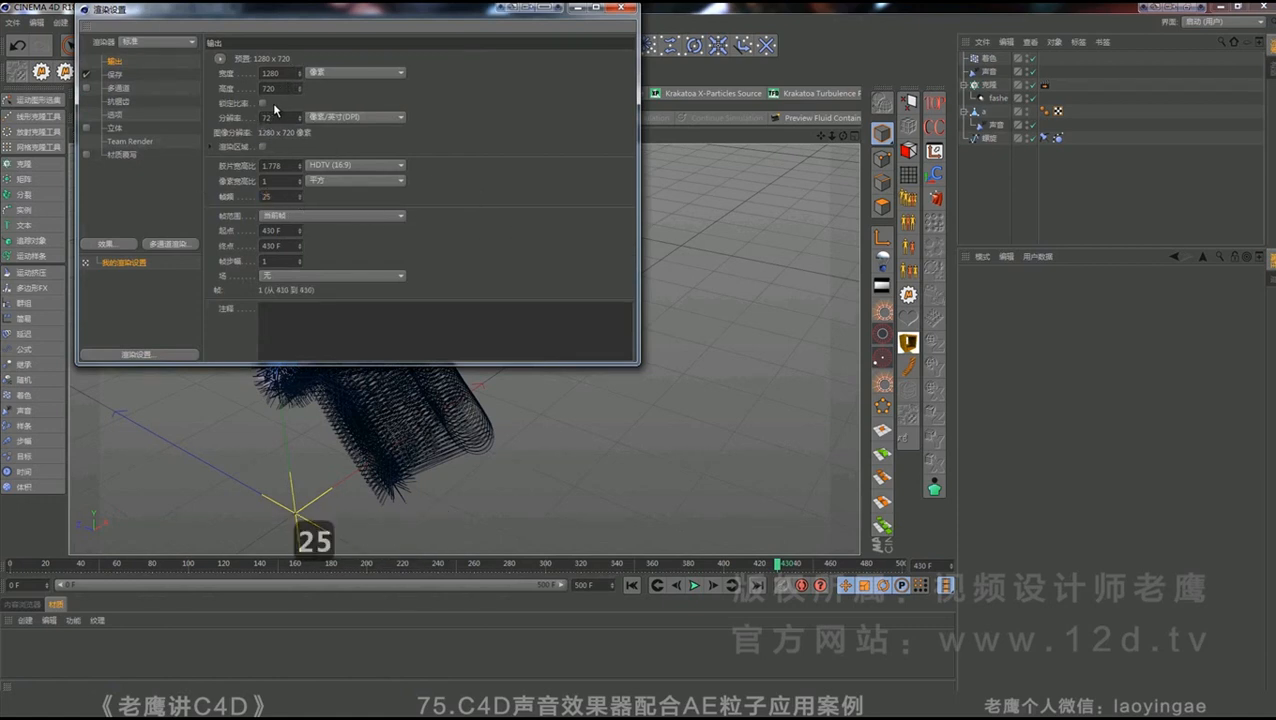
click(300, 215)
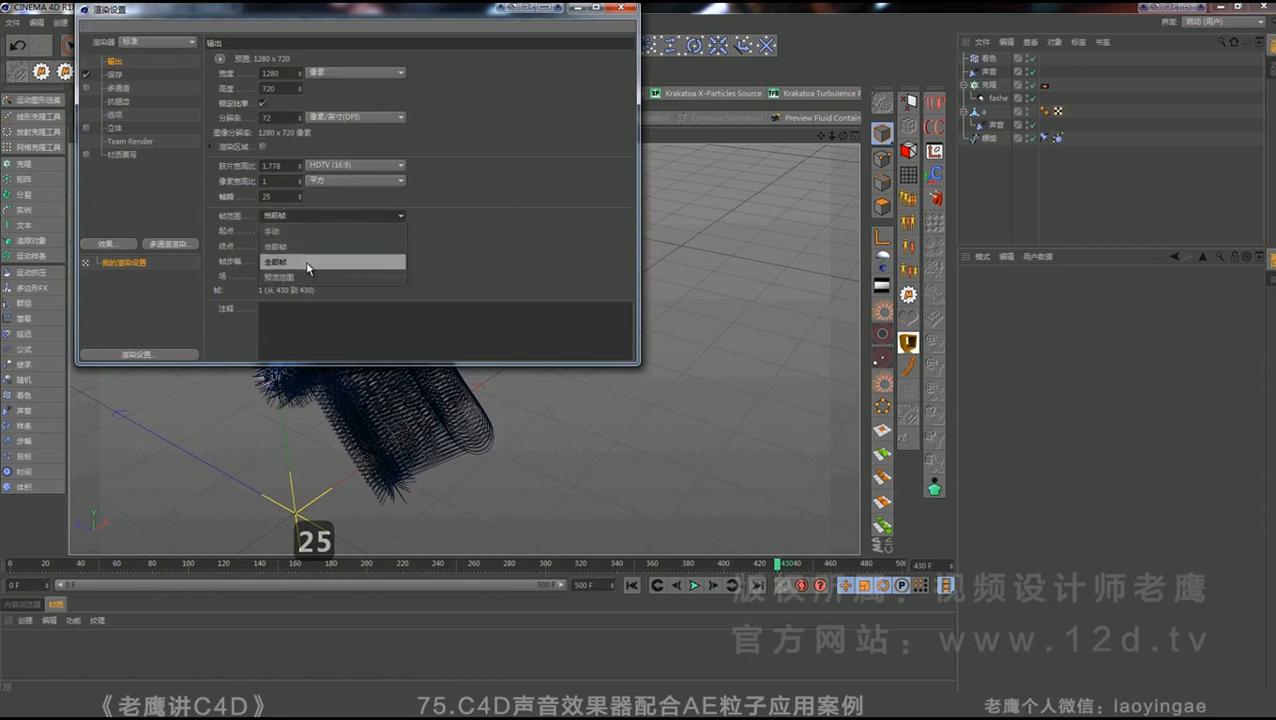
click(307, 263)
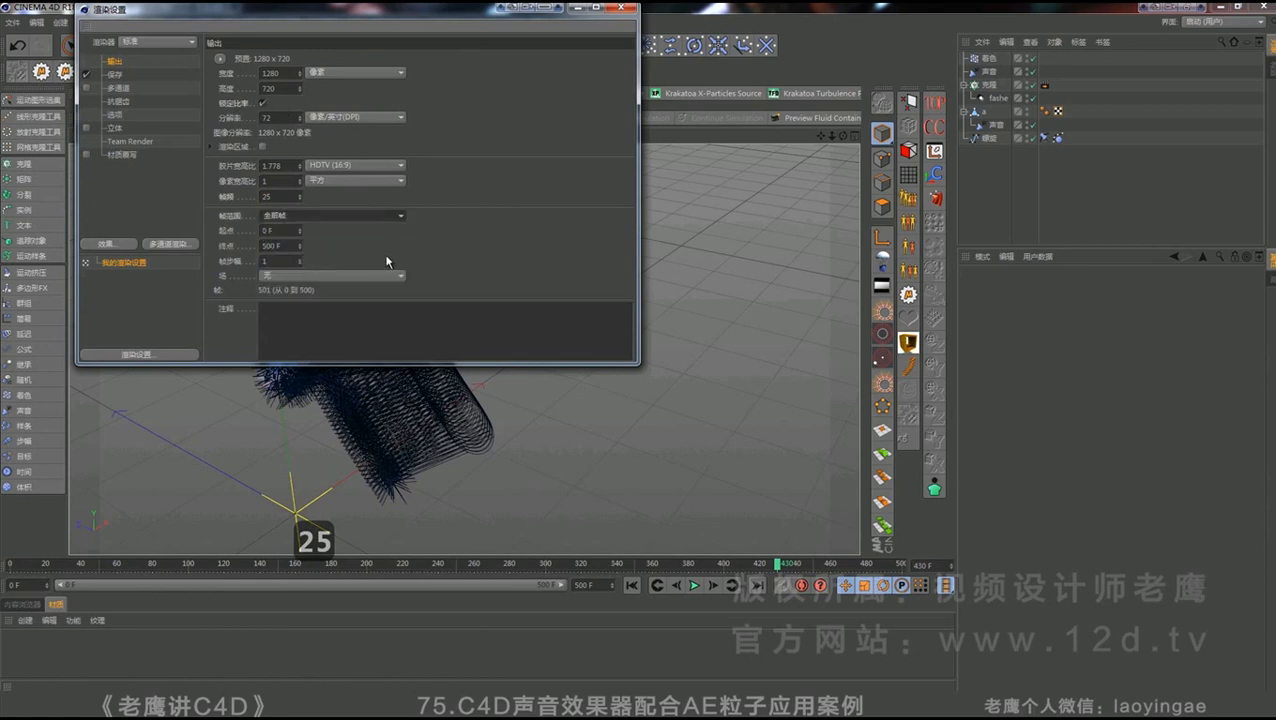
- Set the save format to PNG and enable saving an After Effects compositing project with relative paths, timeline markers and 3D data
click(114, 76)
click(245, 234)
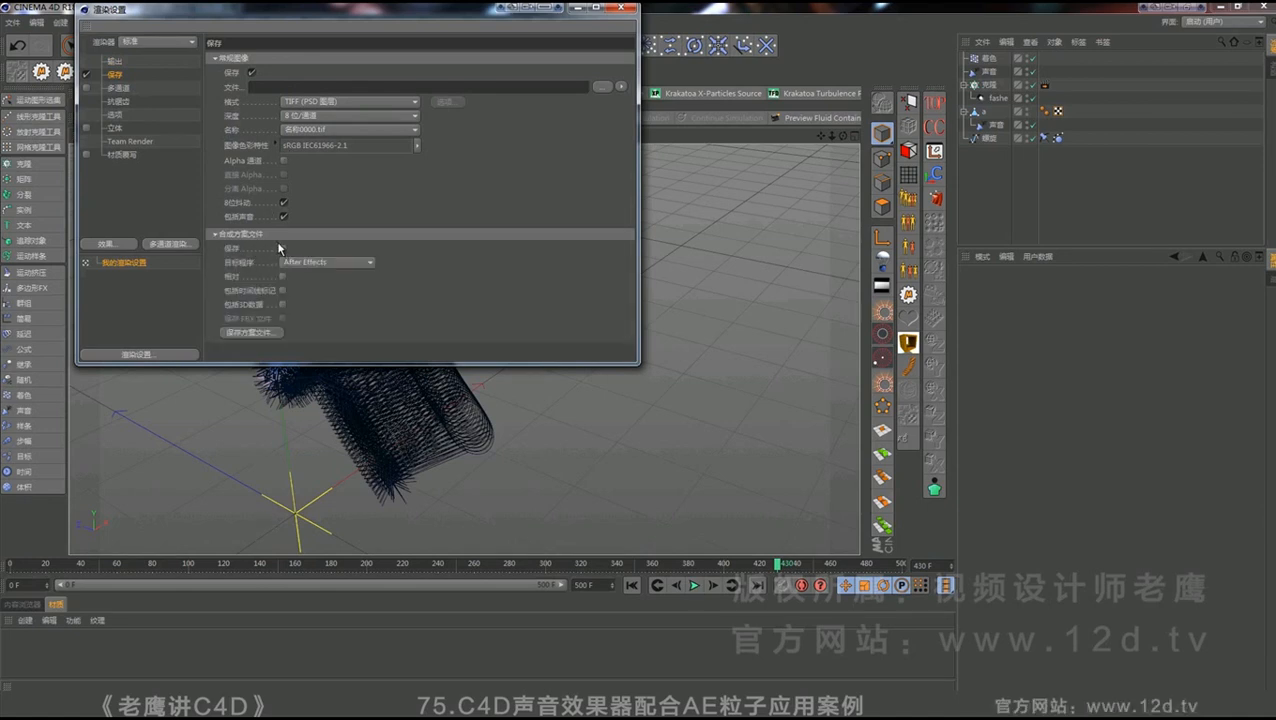
click(283, 276)
click(283, 290)
click(358, 102)
click(306, 258)
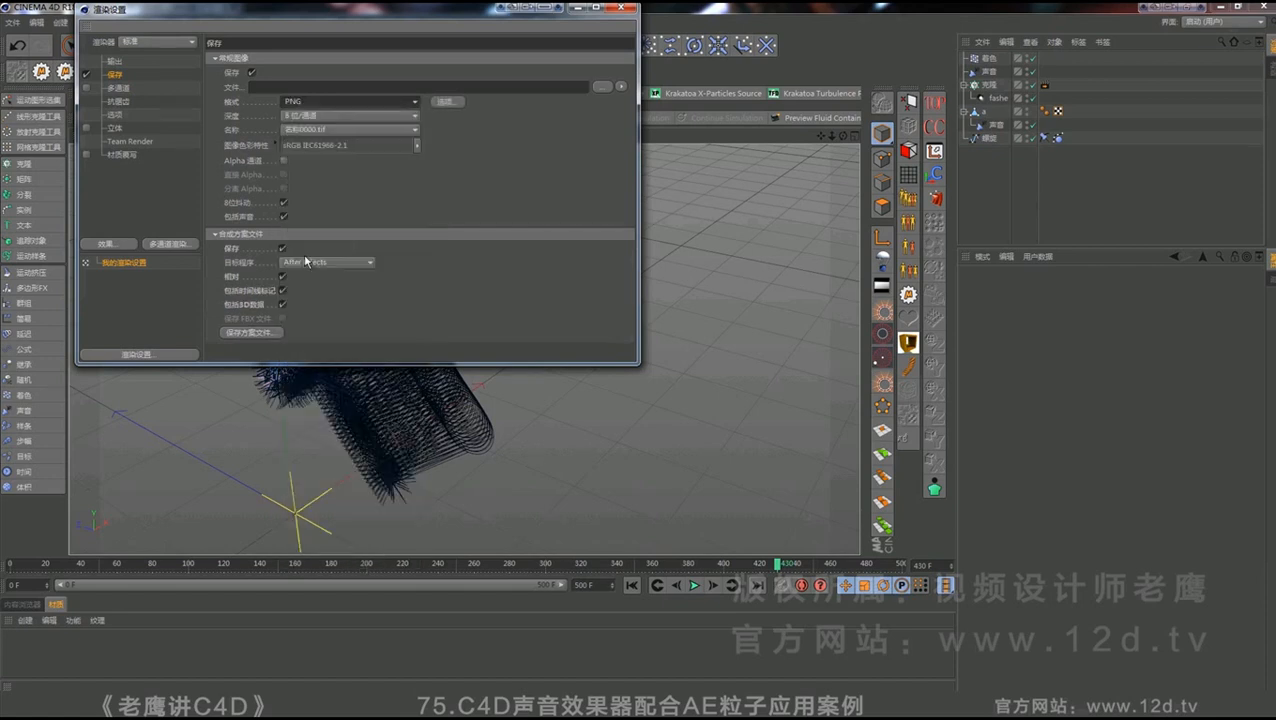
- Choose the render folder as the output location and create a subfolder named shengyin1 in it
click(601, 86)
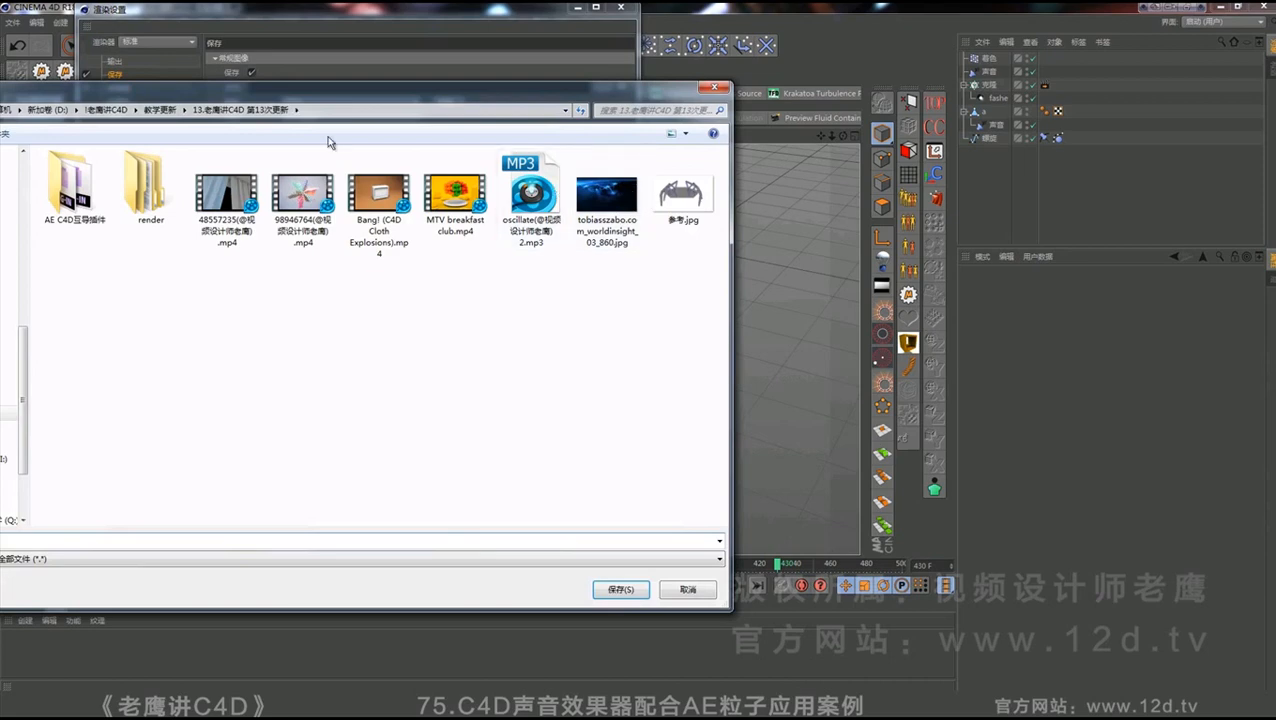
double_click(238, 186)
drag(110, 89, 485, 107)
click(460, 153)
text(sheng)
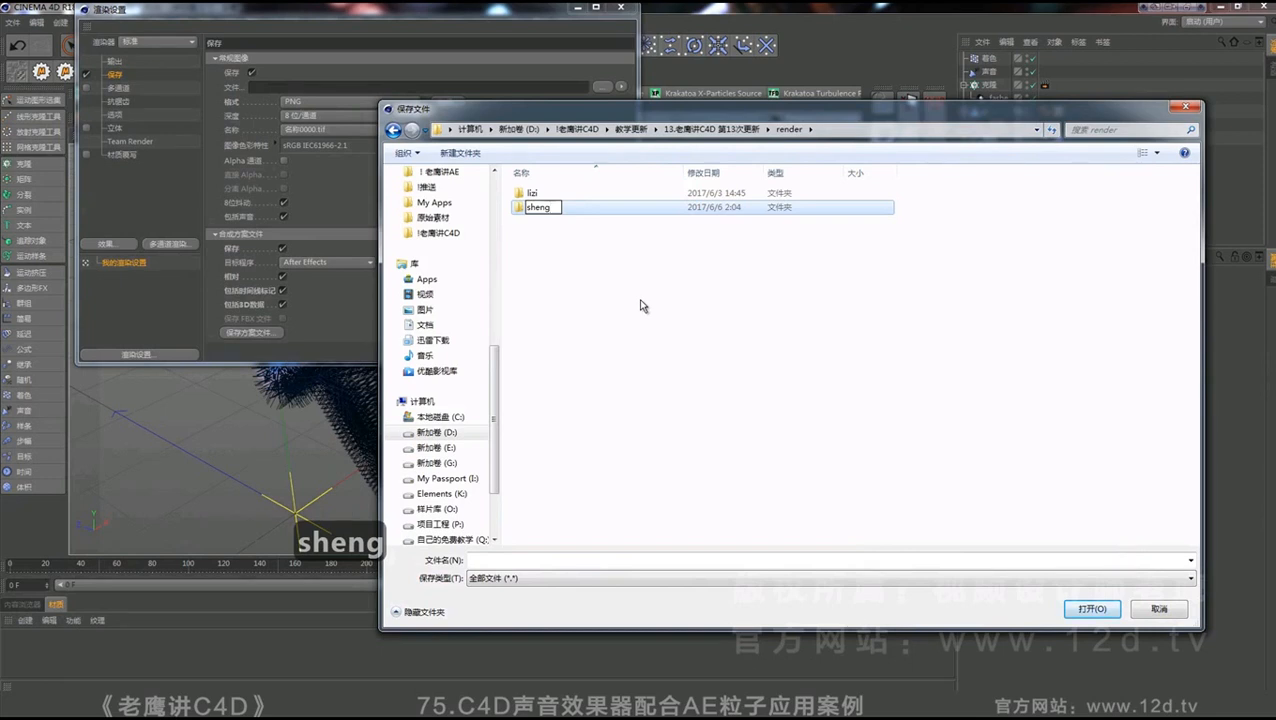
text(yin1)
key(Return)
key(Return)
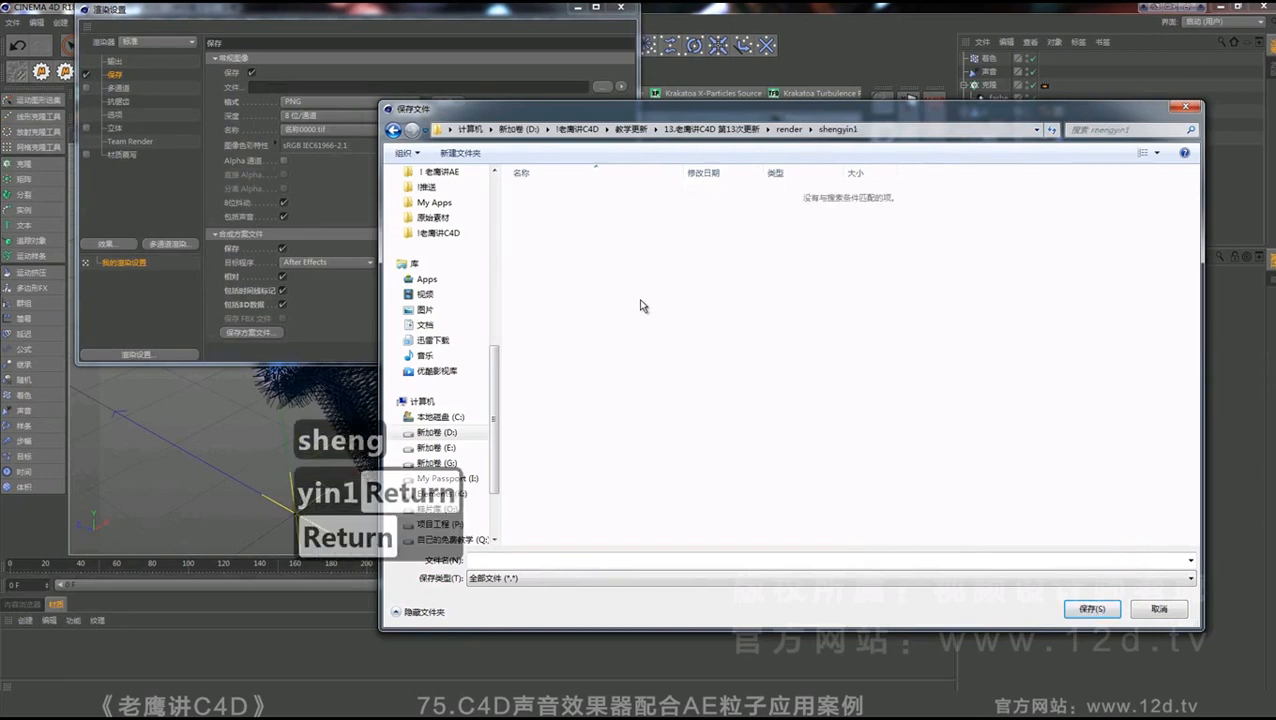
- Name the render output shengyin1 and save the After Effects compositing project file
text(shengyin1)
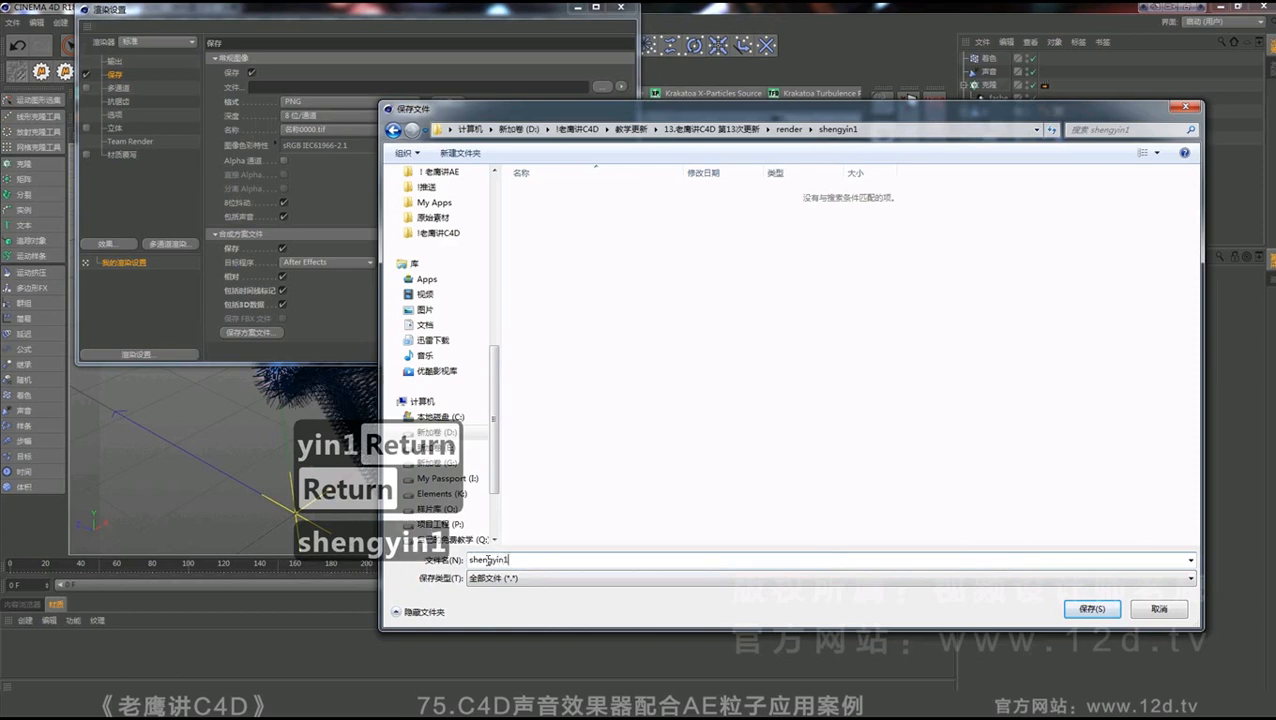
key(Return)
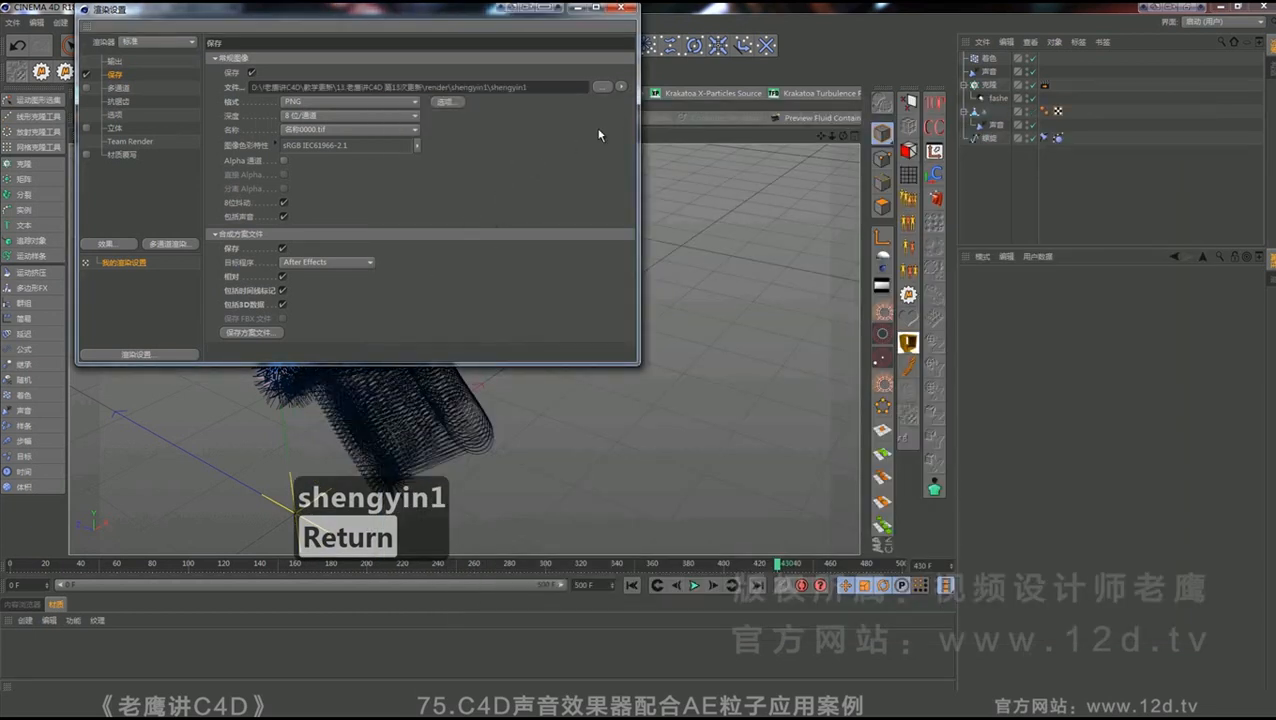
click(250, 333)
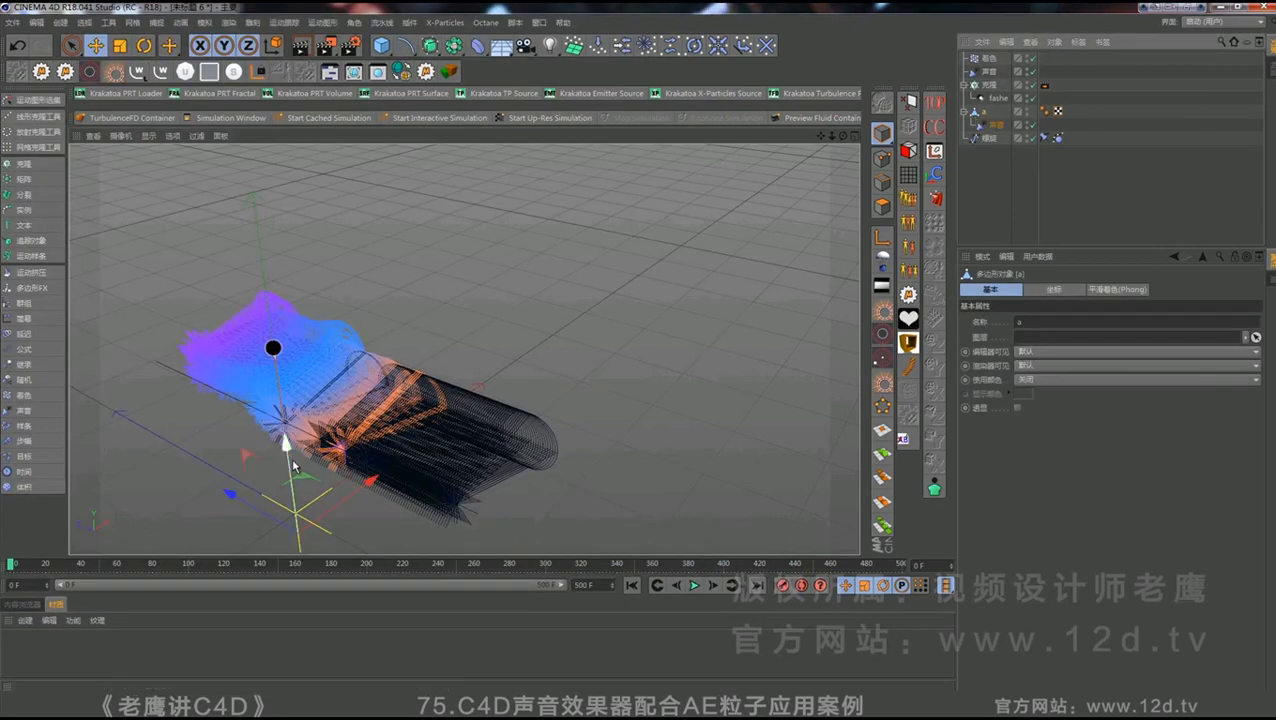
- Move polygon object a slightly along its vertical axis, deselect it and preview-render the viewport
mouse_move(289, 458)
mouse_down()
mouse_move(293, 508)
mouse_move(291, 450)
mouse_up()
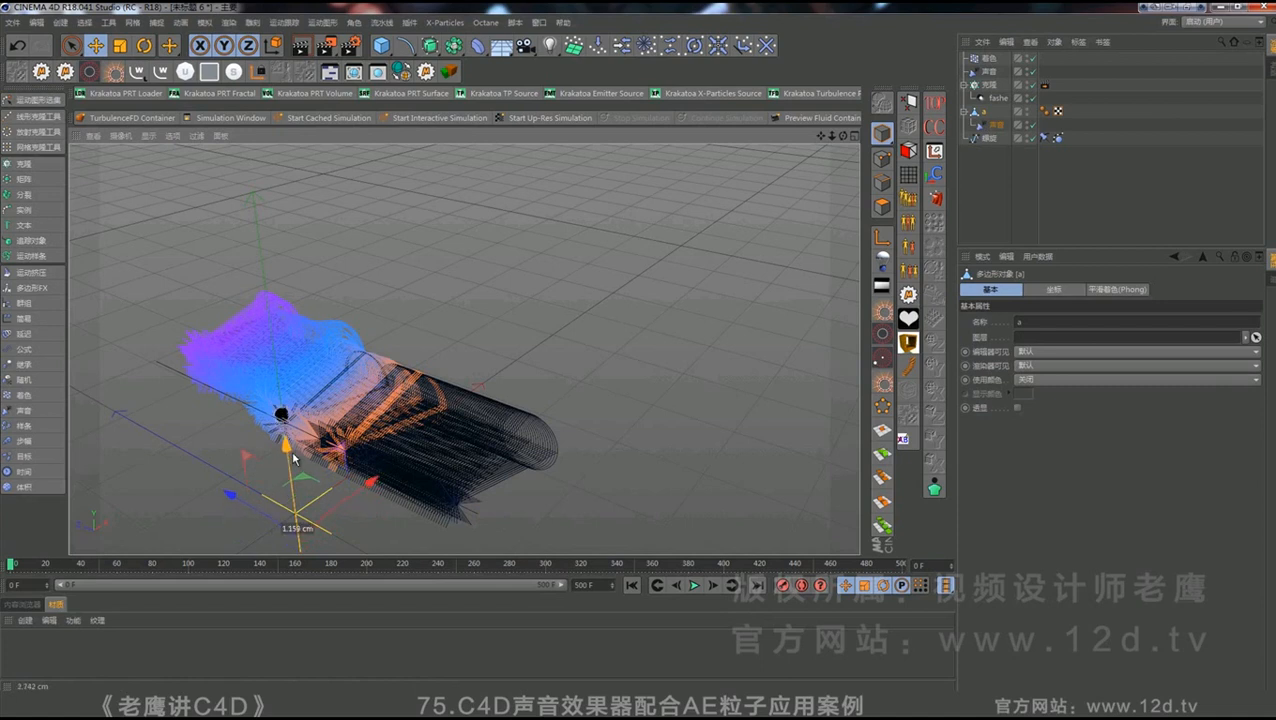
click(1100, 216)
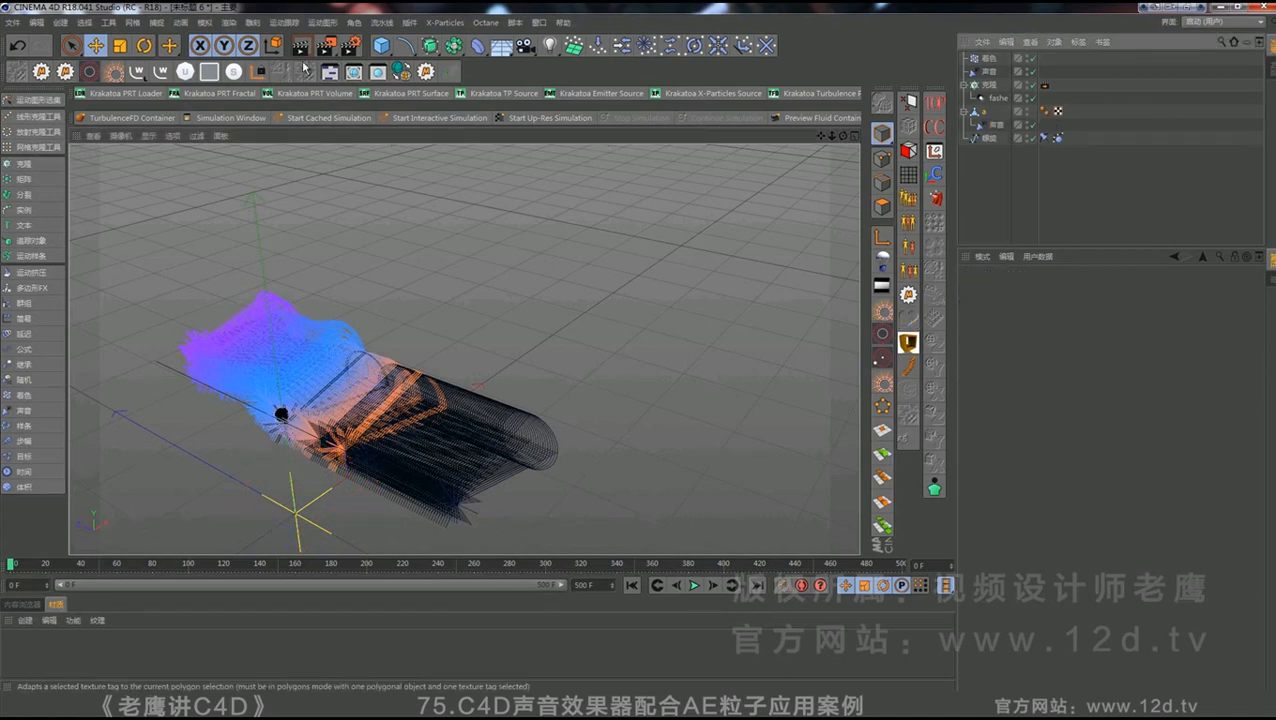
click(301, 47)
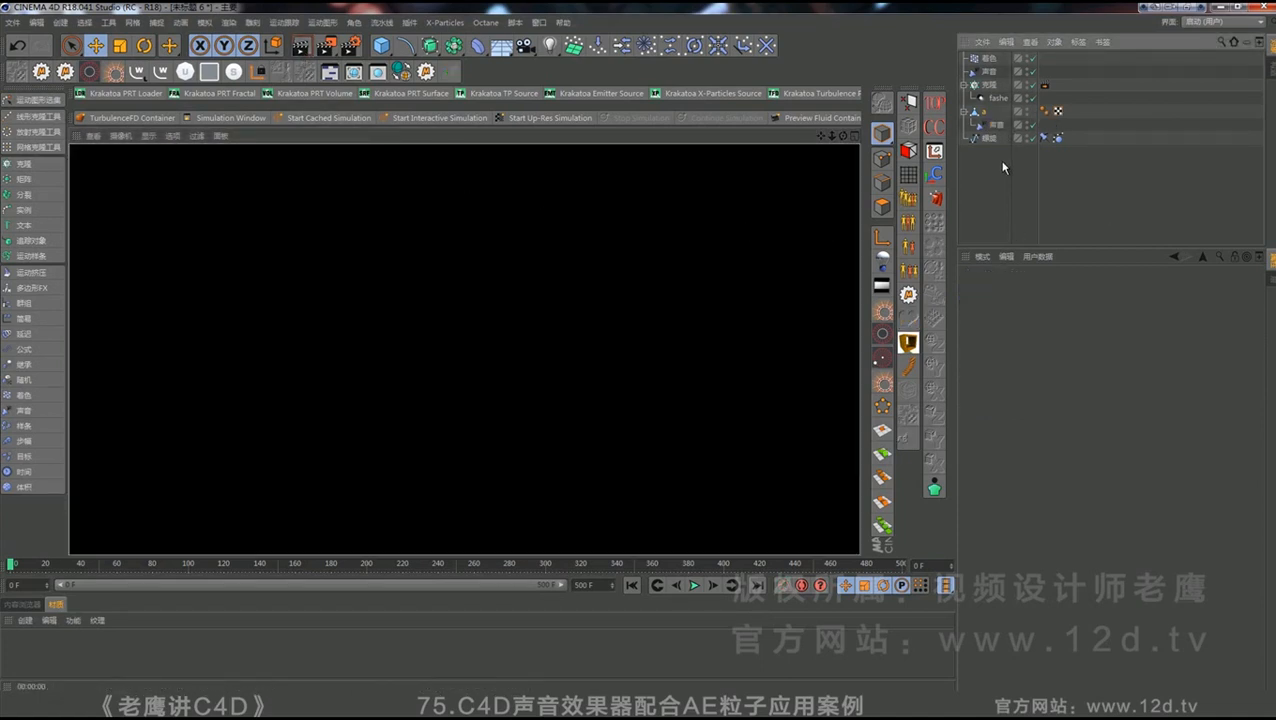
- Set the fashe light's visible light option to Visible and preview-render the viewport
click(998, 98)
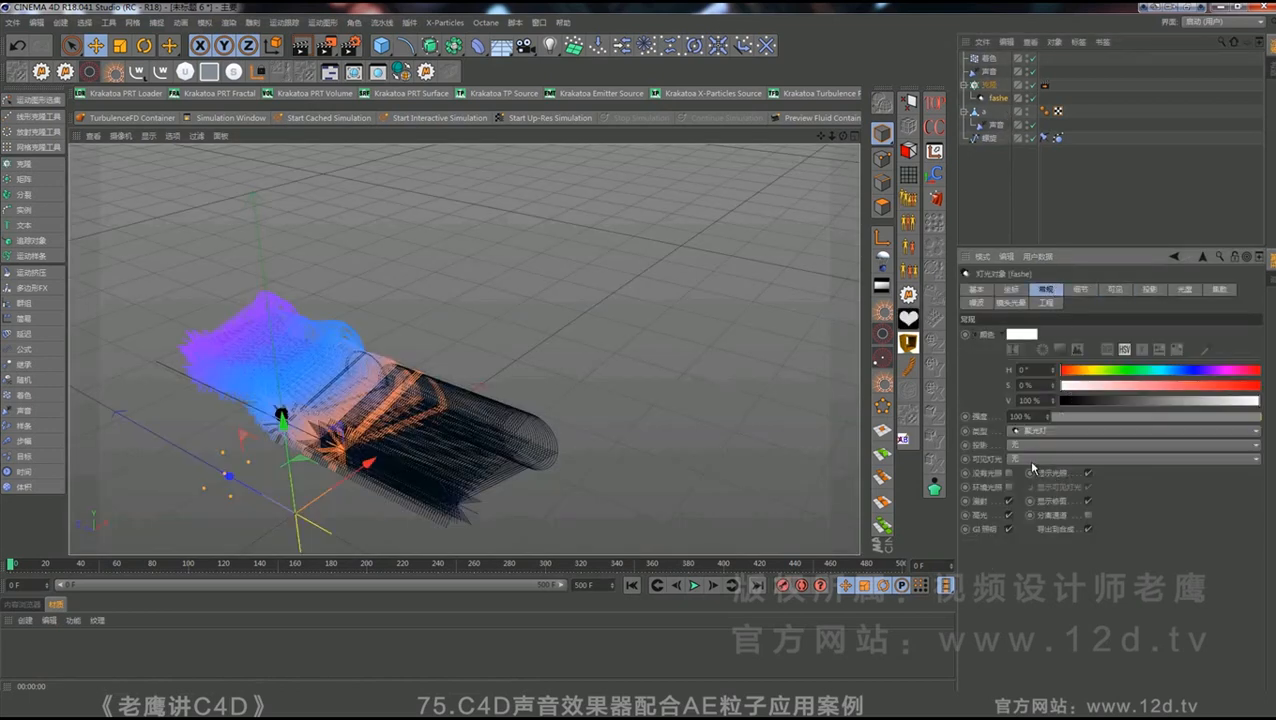
click(1012, 460)
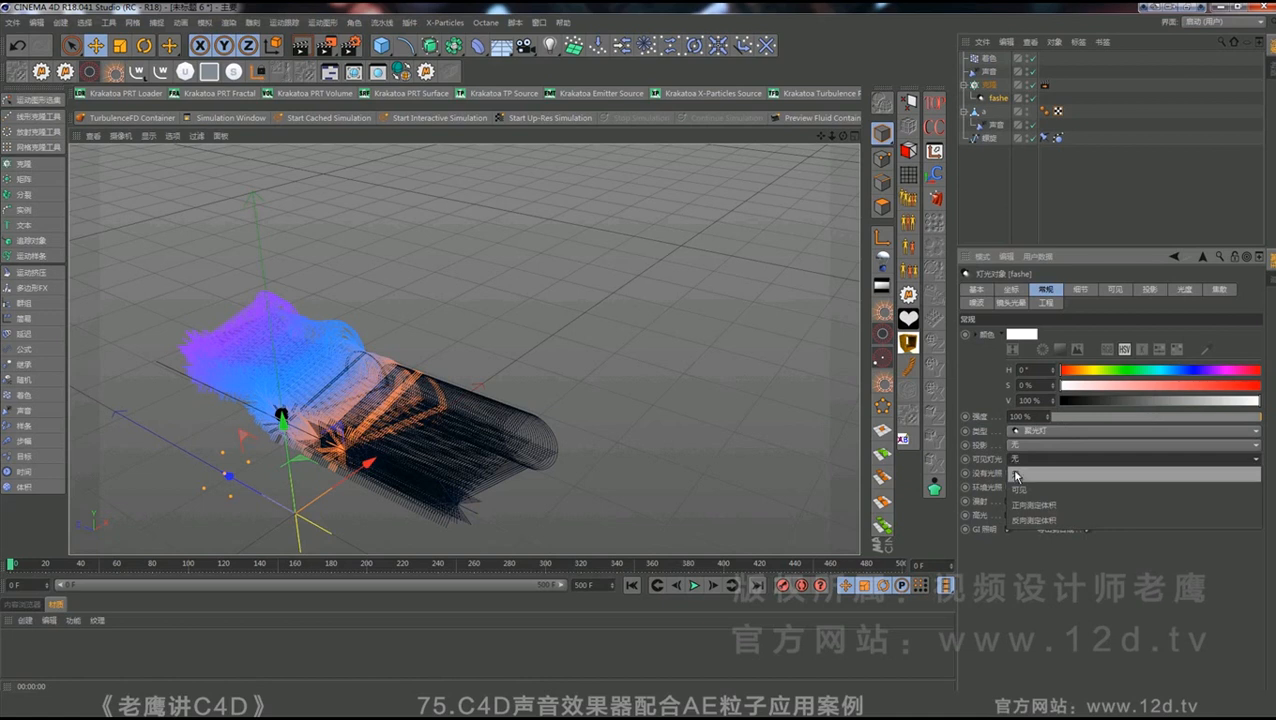
click(1018, 490)
click(301, 46)
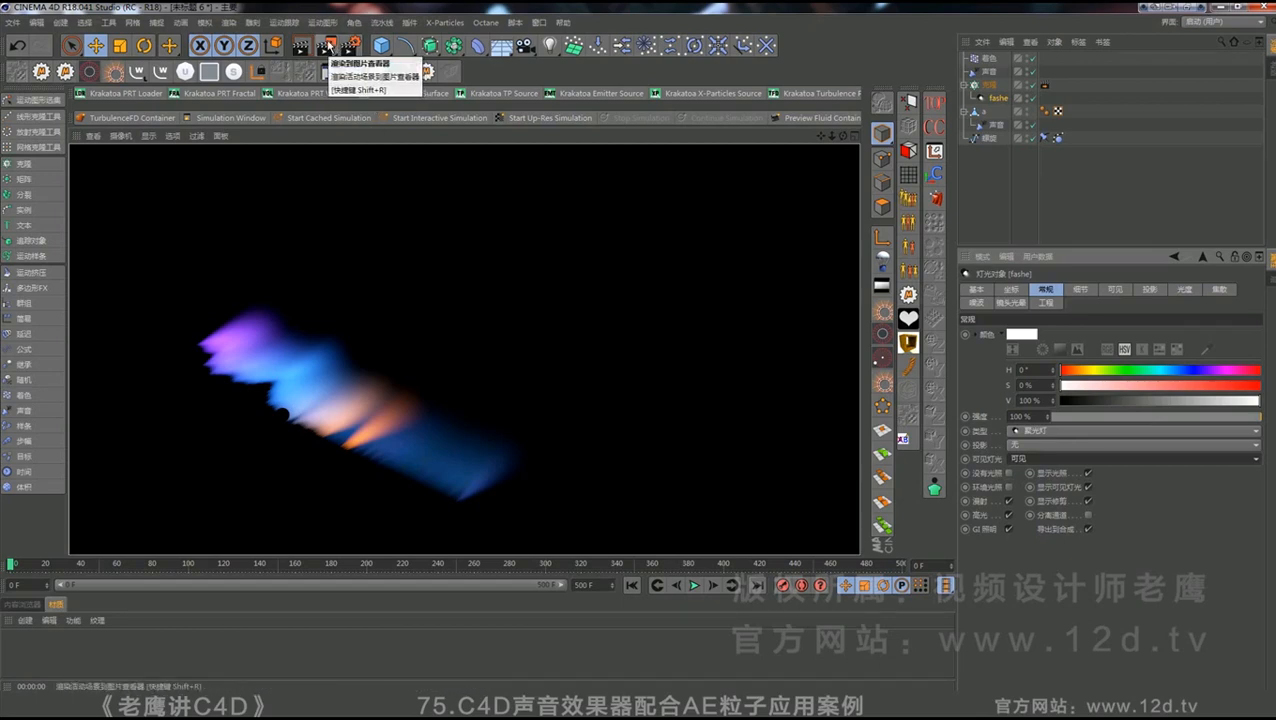
- Render the full animation to the Picture Viewer and open the Cloner's object settings while it runs
click(326, 47)
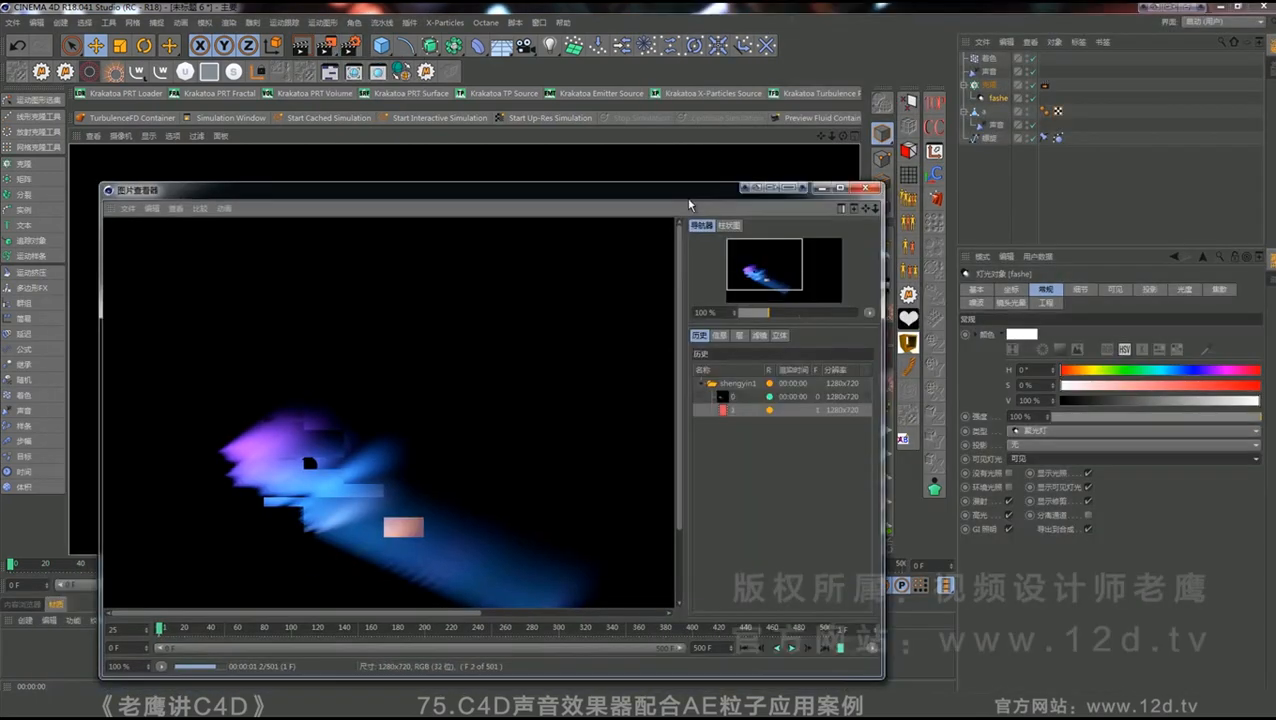
drag(689, 200, 789, 143)
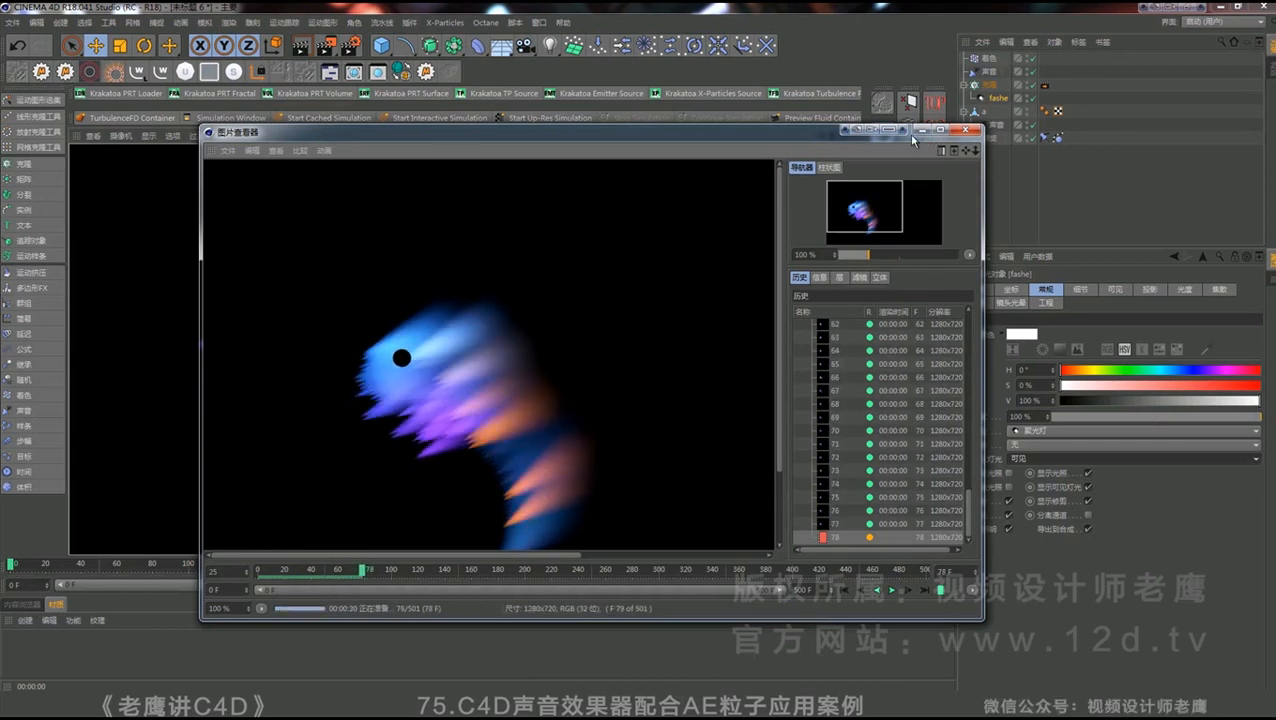
drag(806, 137, 696, 135)
click(988, 85)
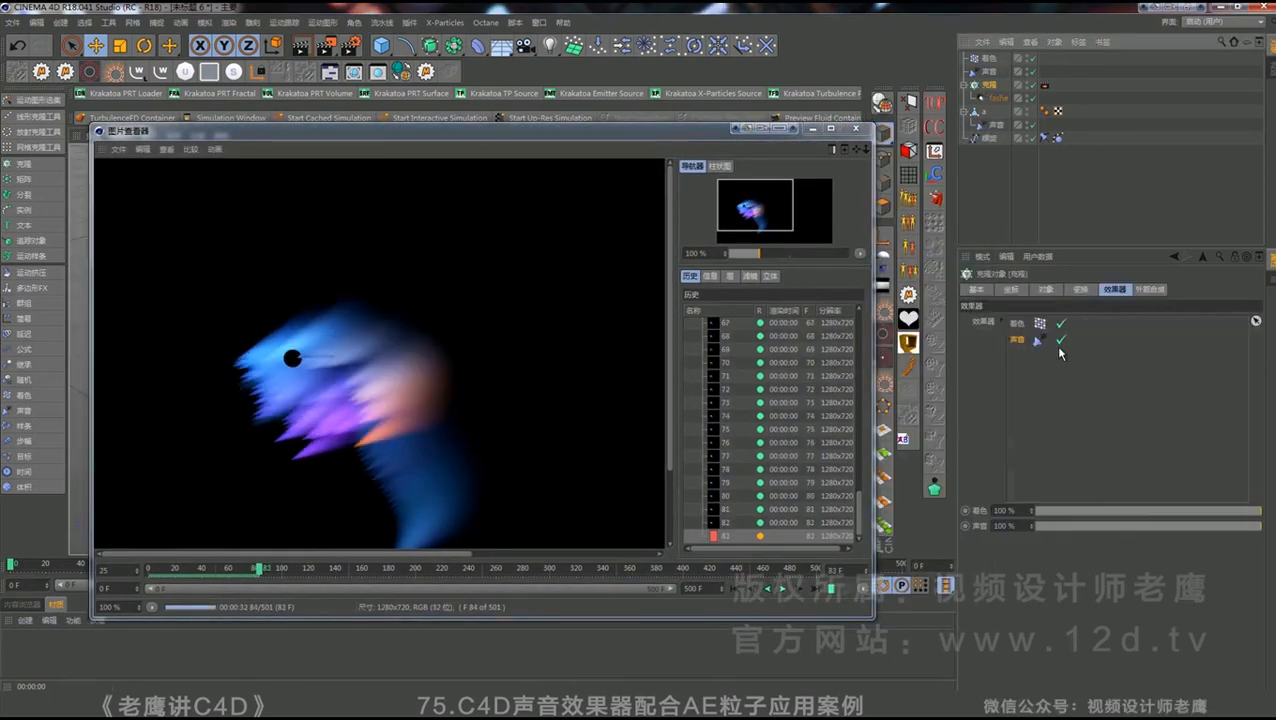
click(1045, 289)
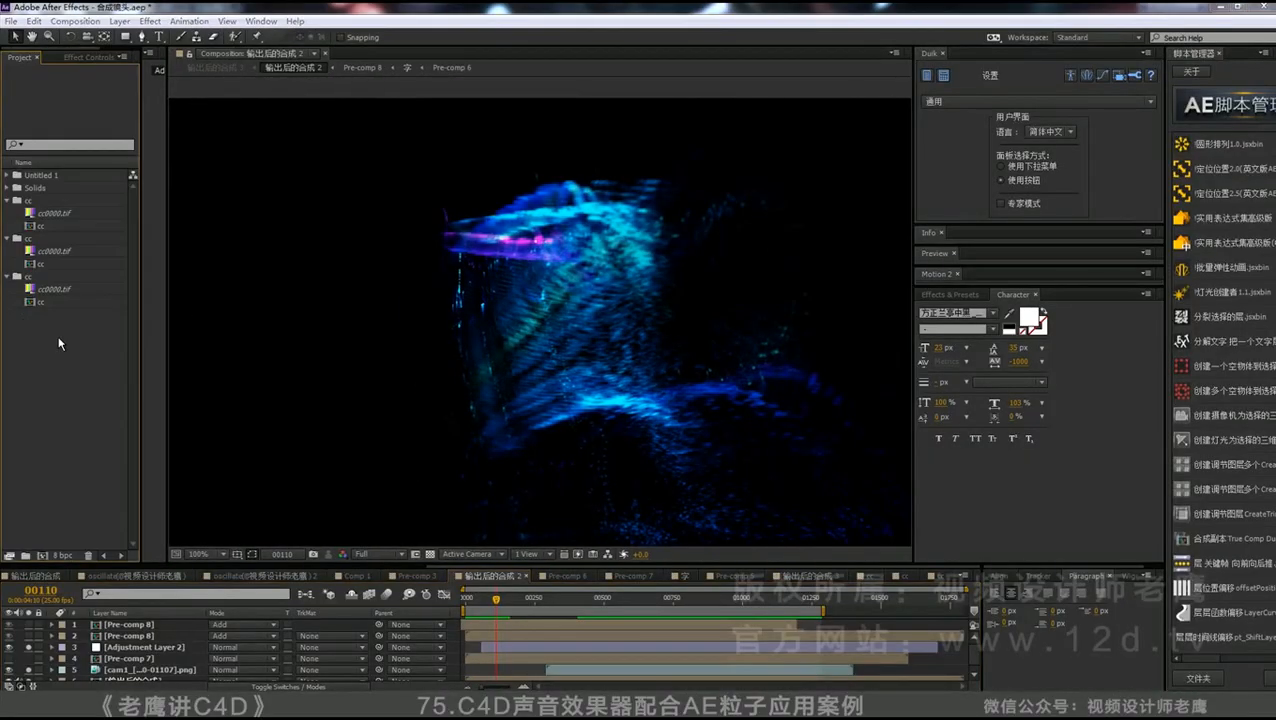
- Switch to After Effects and import shengyin1.aec from the shengyin1 render folder
double_click(59, 343)
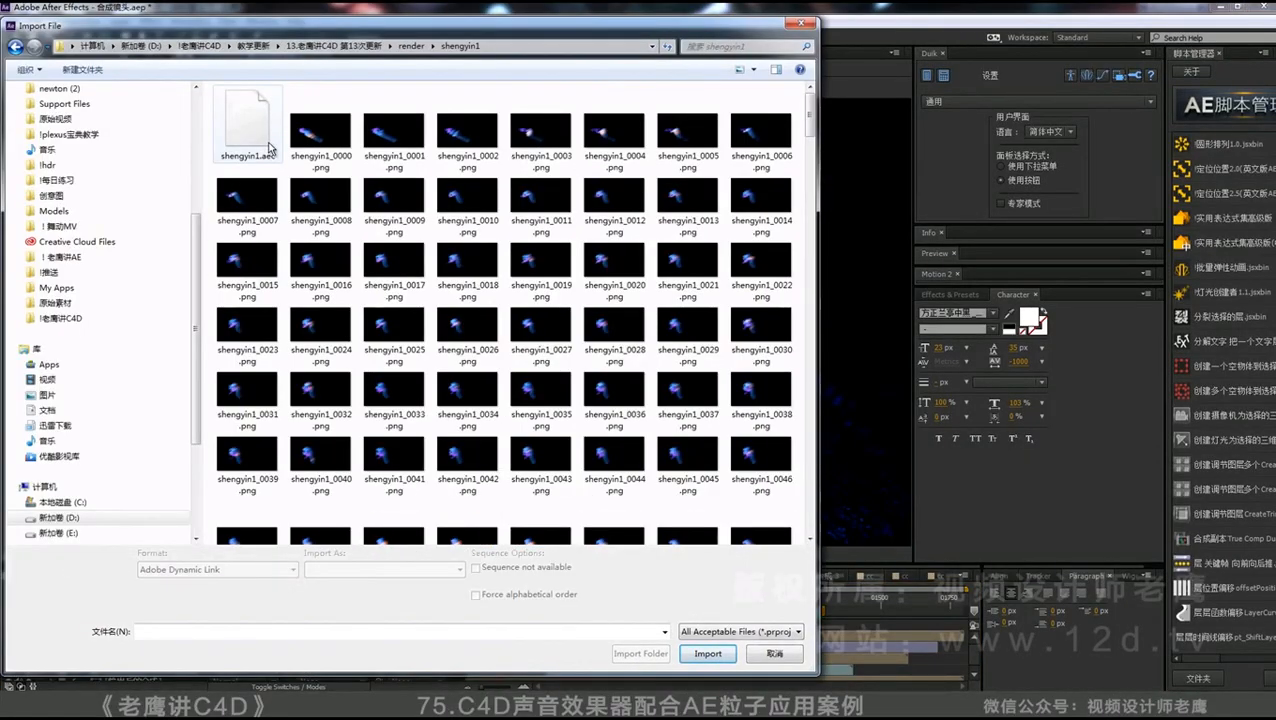
click(258, 141)
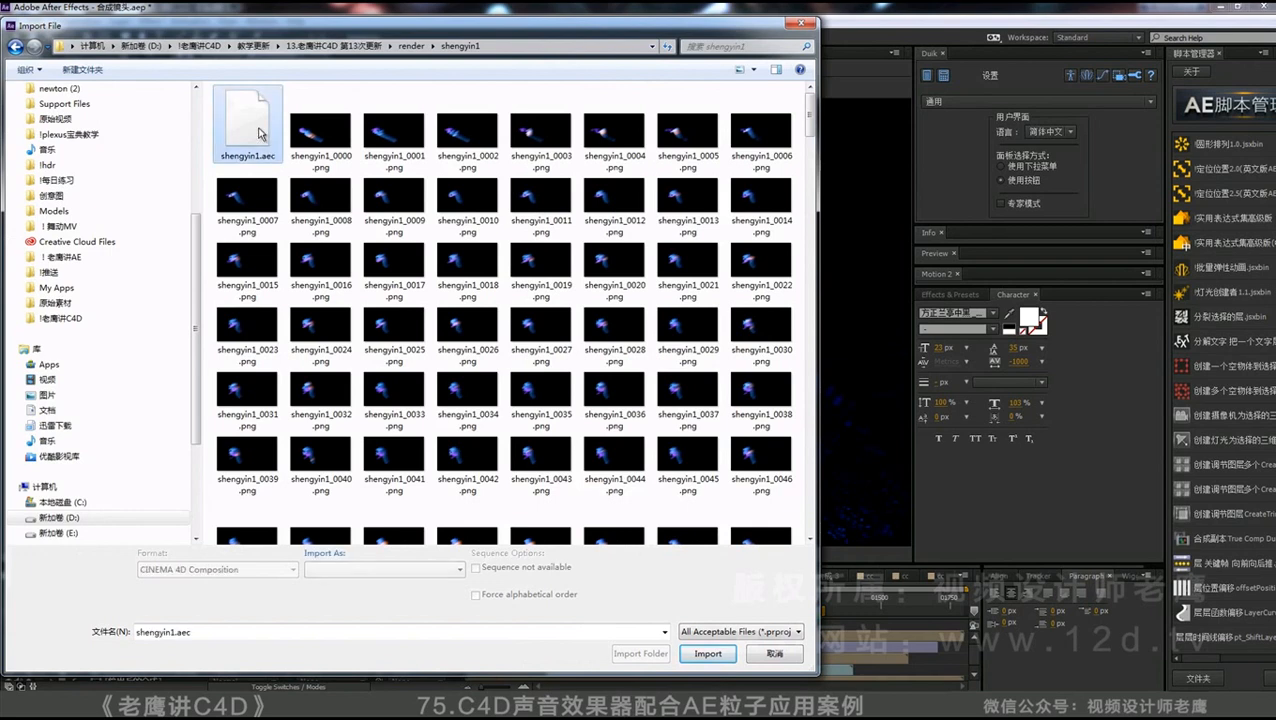
double_click(258, 141)
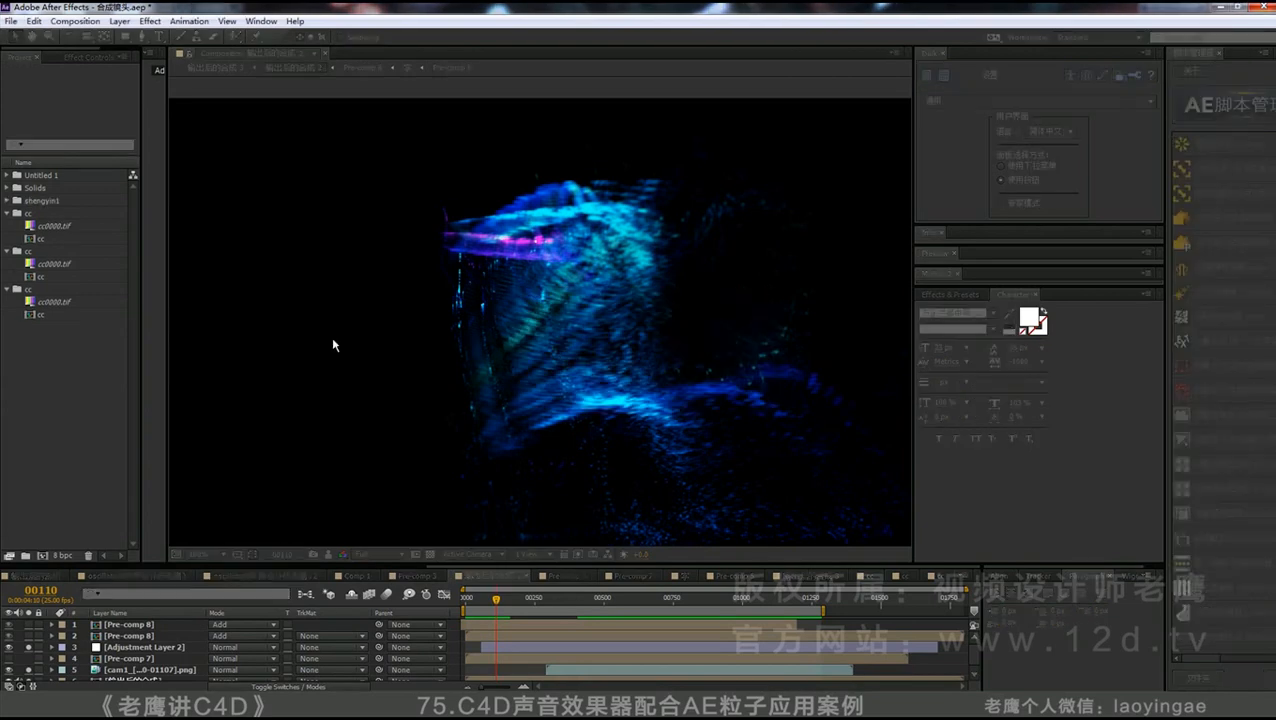
- Expand the imported shengyin1 folder in the project and open its shengyin1 composition
click(8, 202)
click(52, 227)
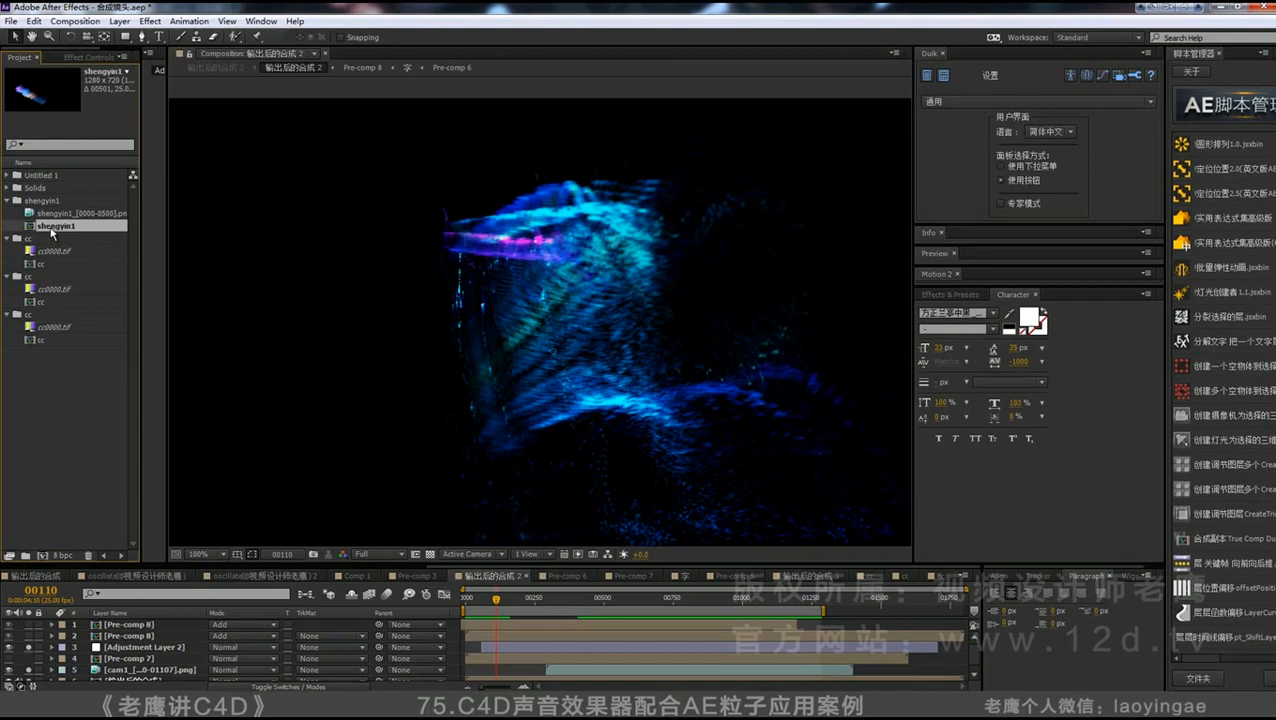
double_click(52, 229)
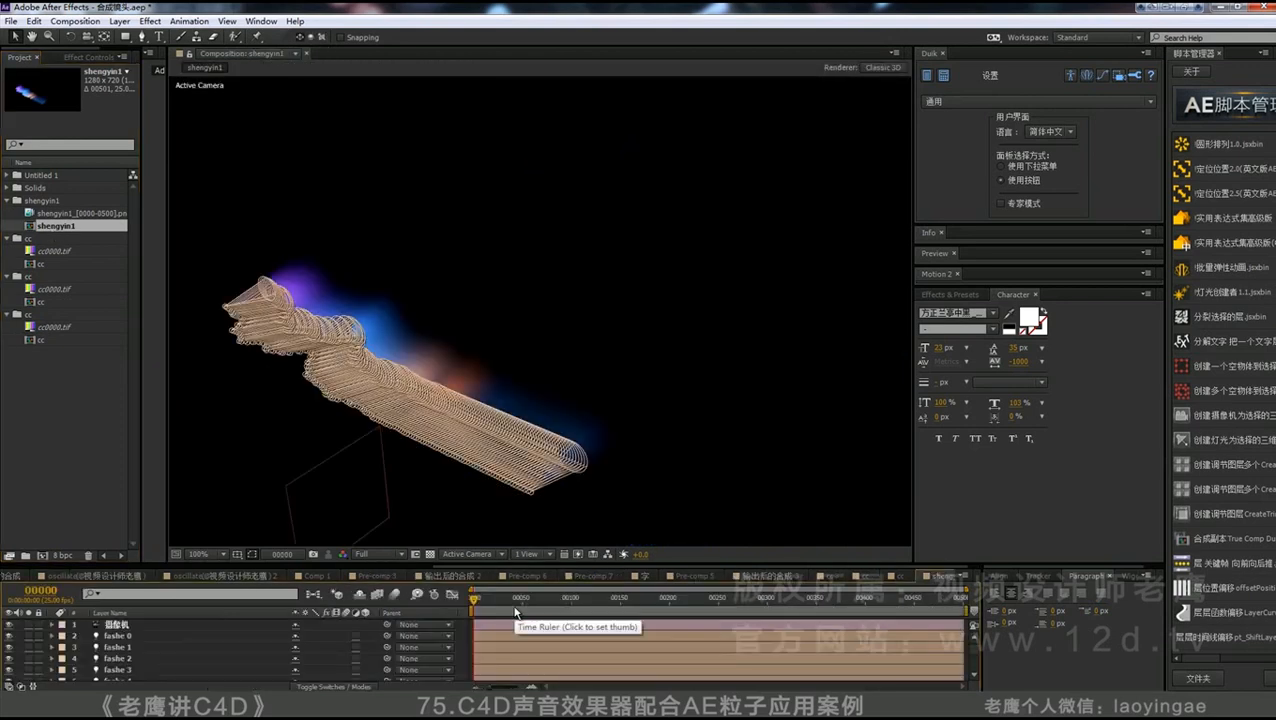
- Look through the imported light layers and check their motion at frame 233 with layer controls hidden and shown, returning to frame 0
scroll(520, 616, down, 20)
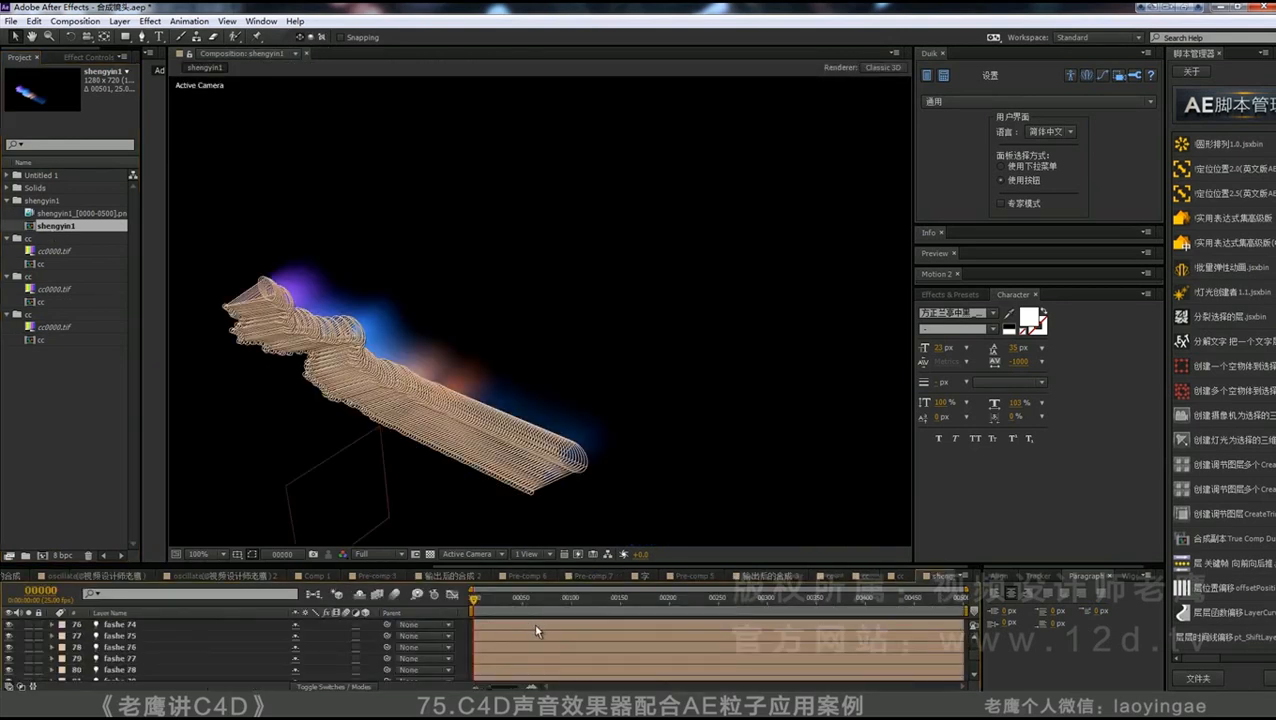
scroll(536, 630, down, 20)
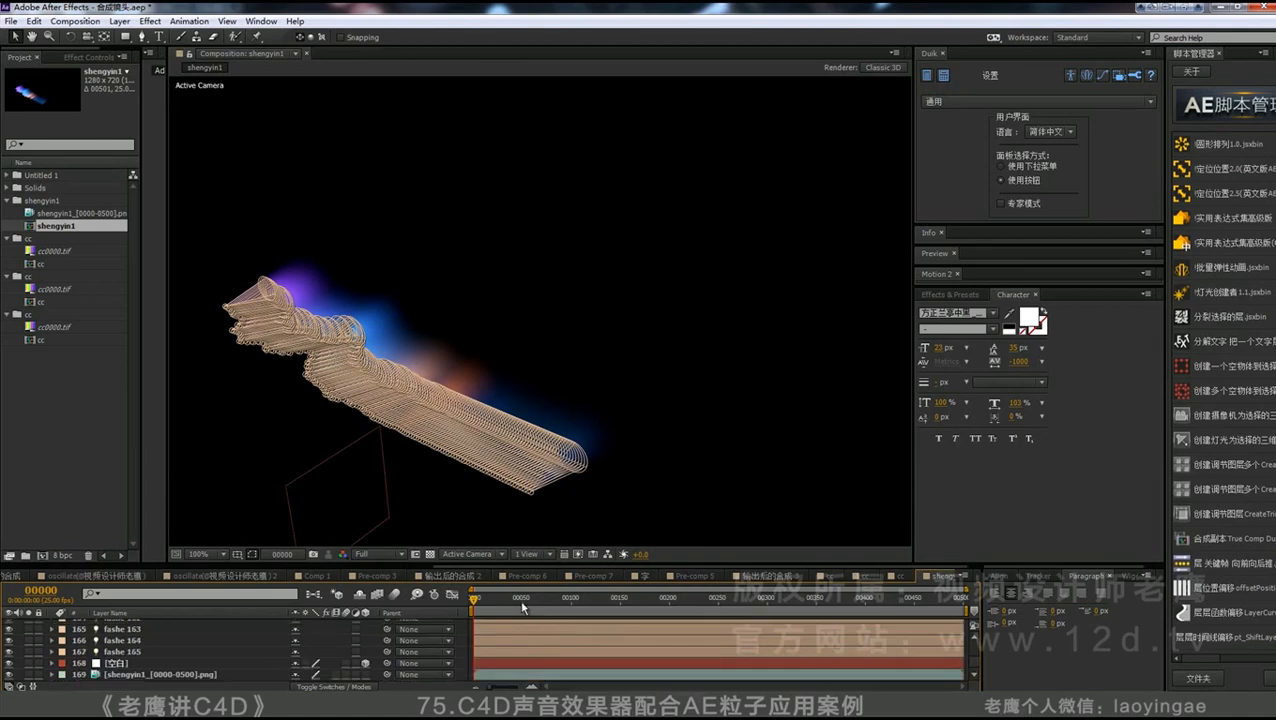
drag(521, 607, 474, 605)
key(ctrl+shift+h)
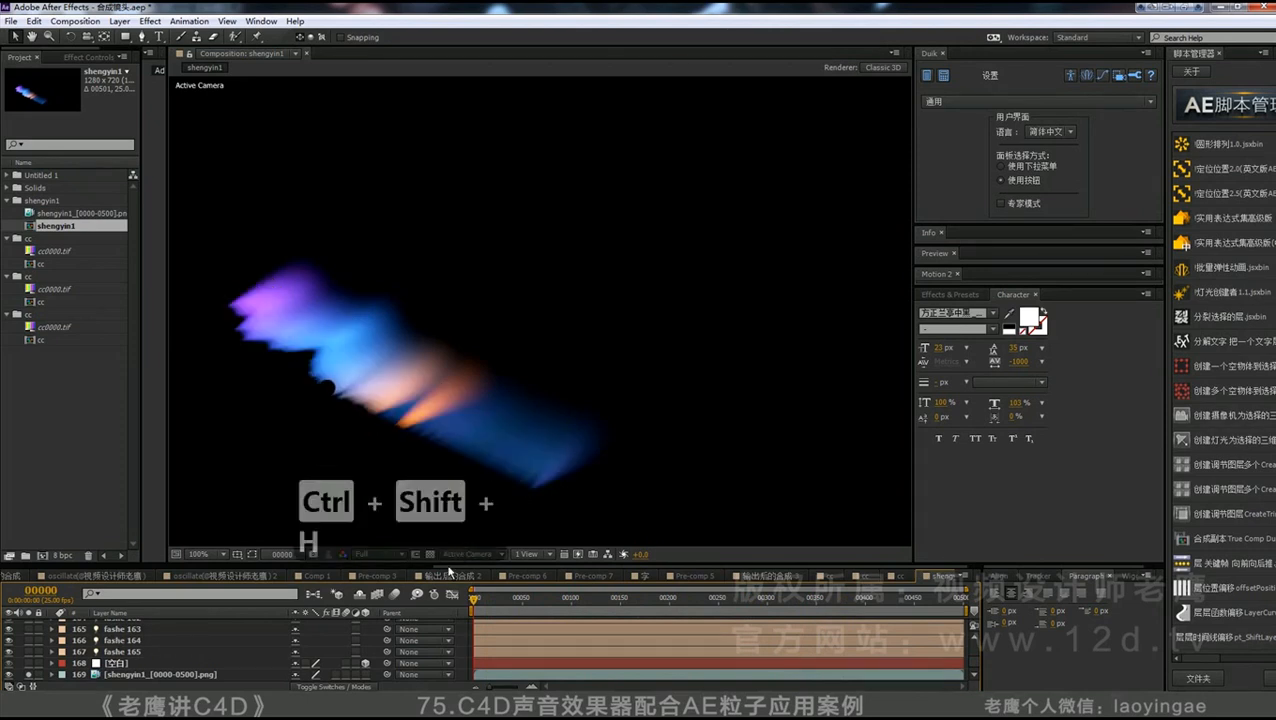
drag(521, 606, 702, 604)
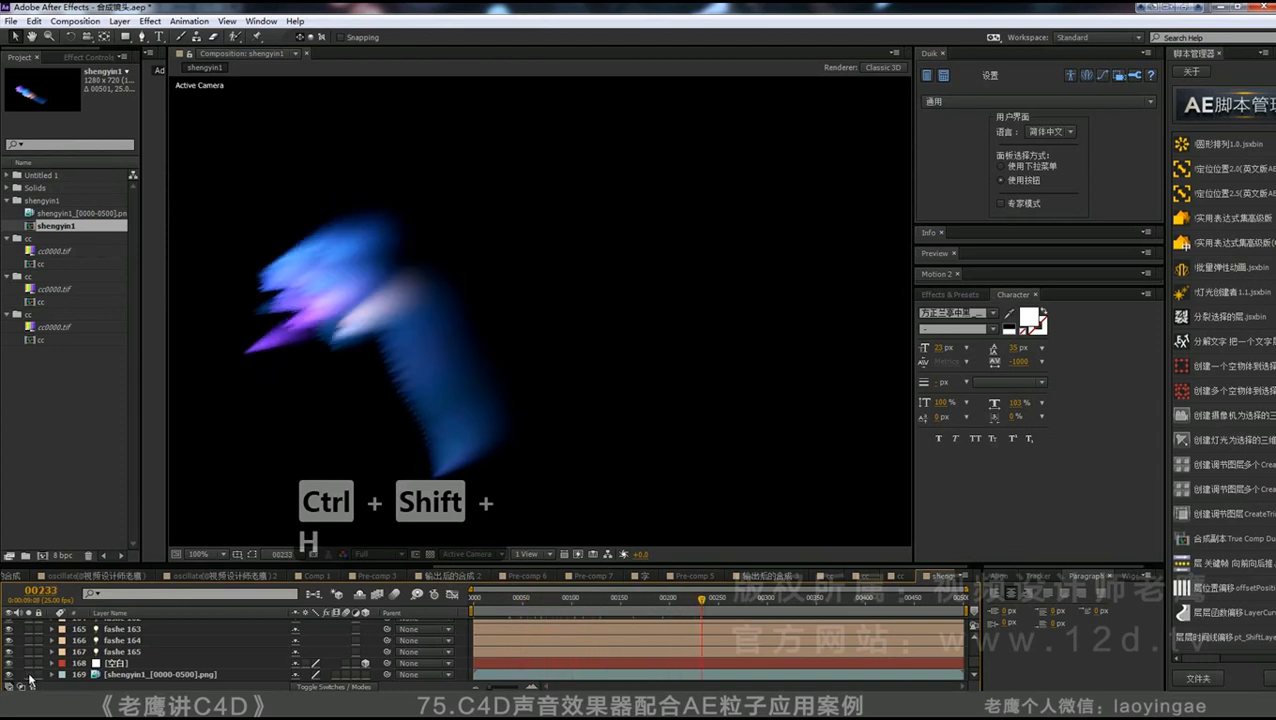
key(ctrl+shift+h)
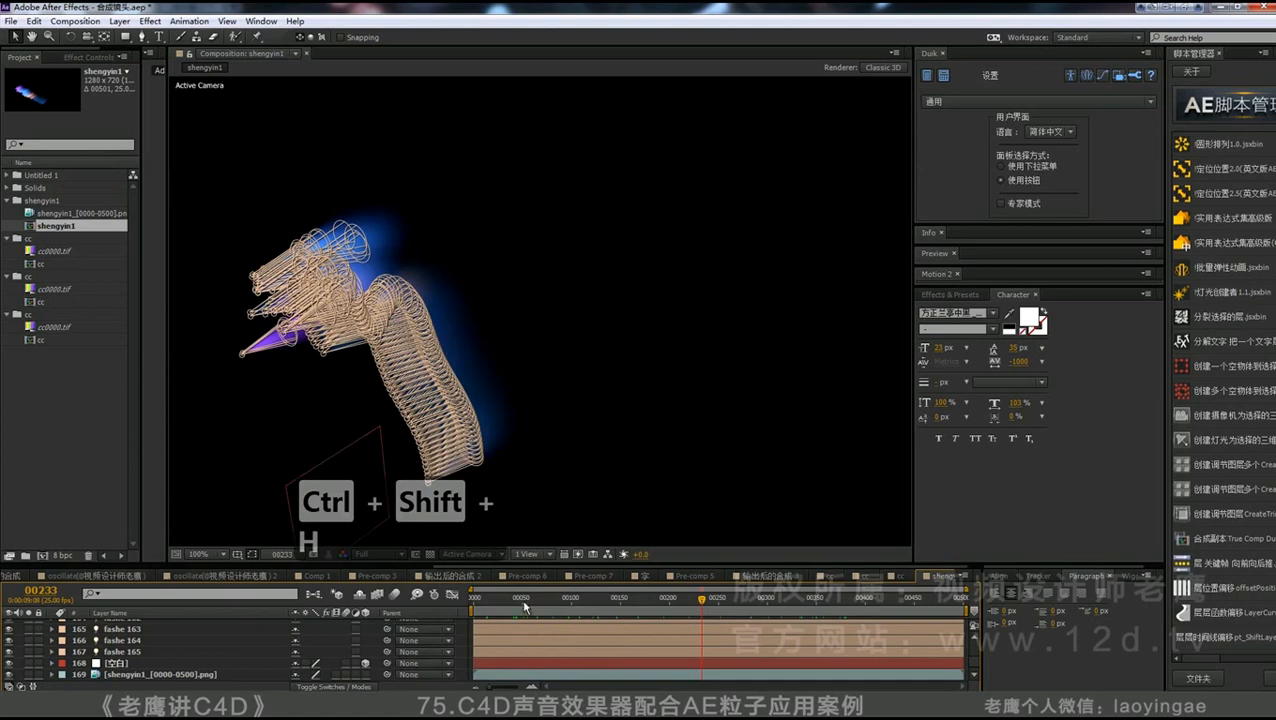
key(Home)
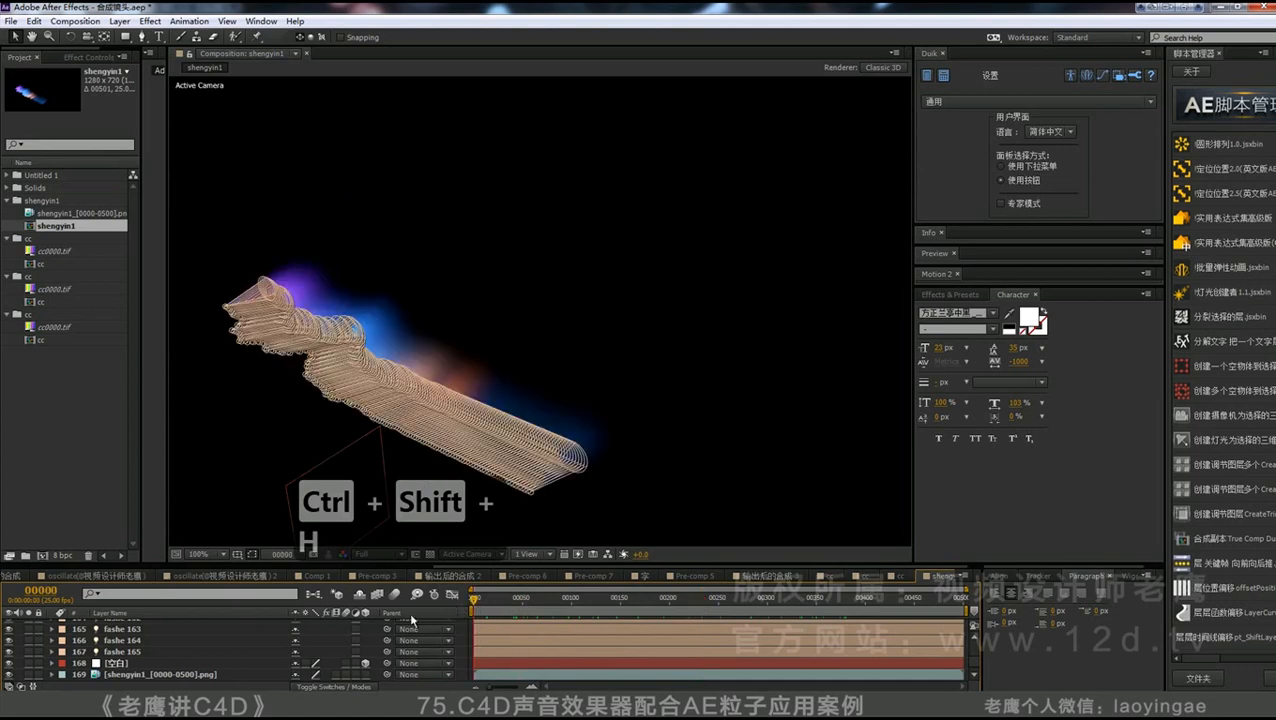
- Add a new white solid layer to the shengyin1 composition
right_click(8, 647)
right_click(20, 665)
mouse_move(183, 521)
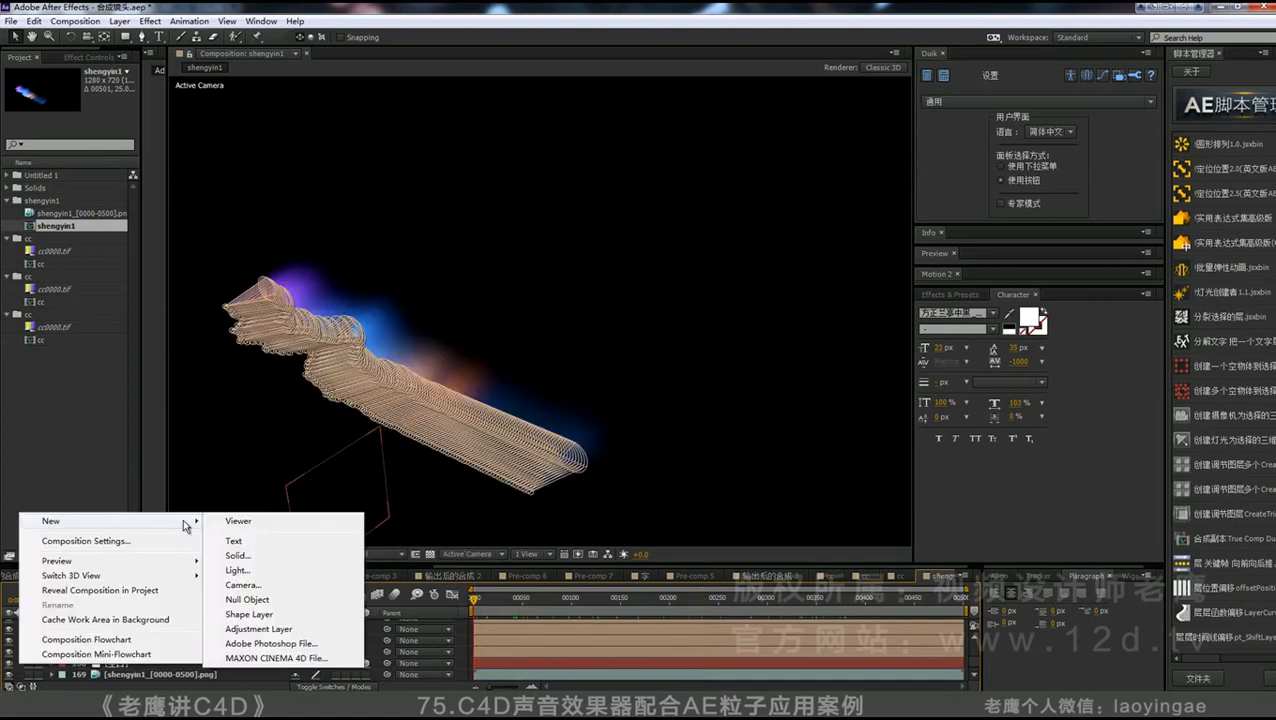
click(248, 555)
click(393, 512)
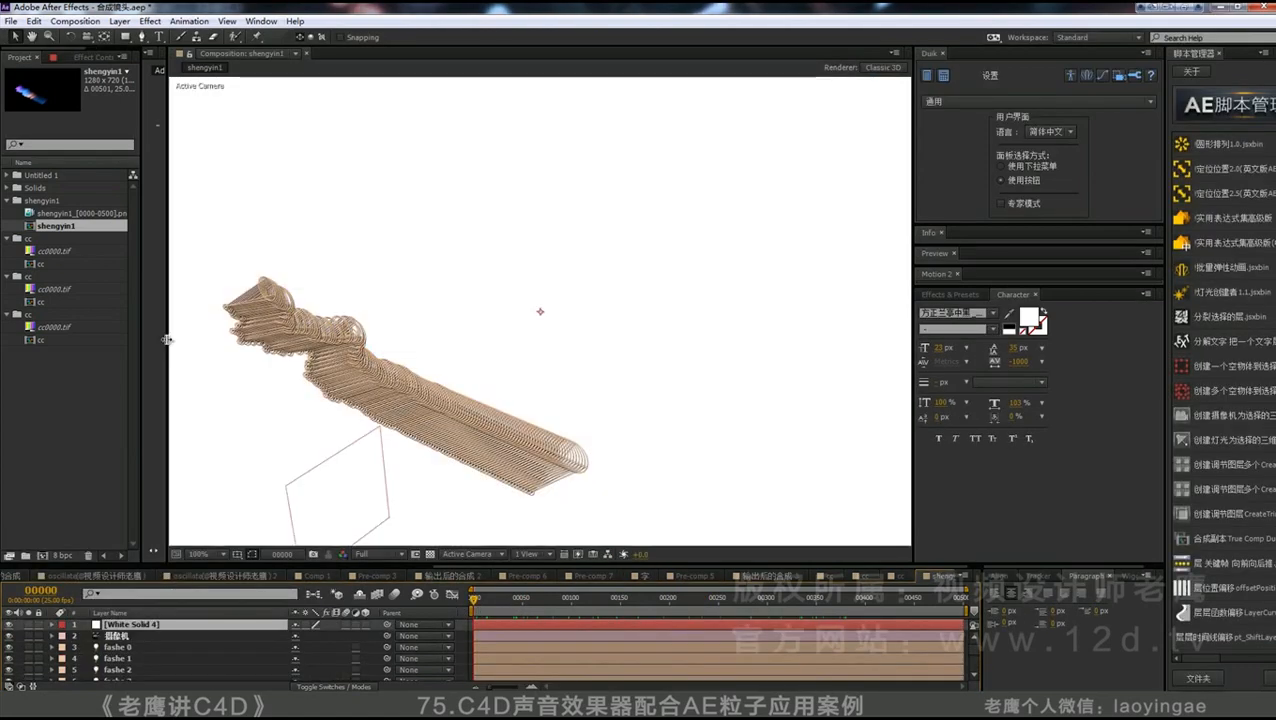
- Widen the effect controls area and apply the Trapcode Particular effect to White Solid 4
drag(142, 334, 242, 361)
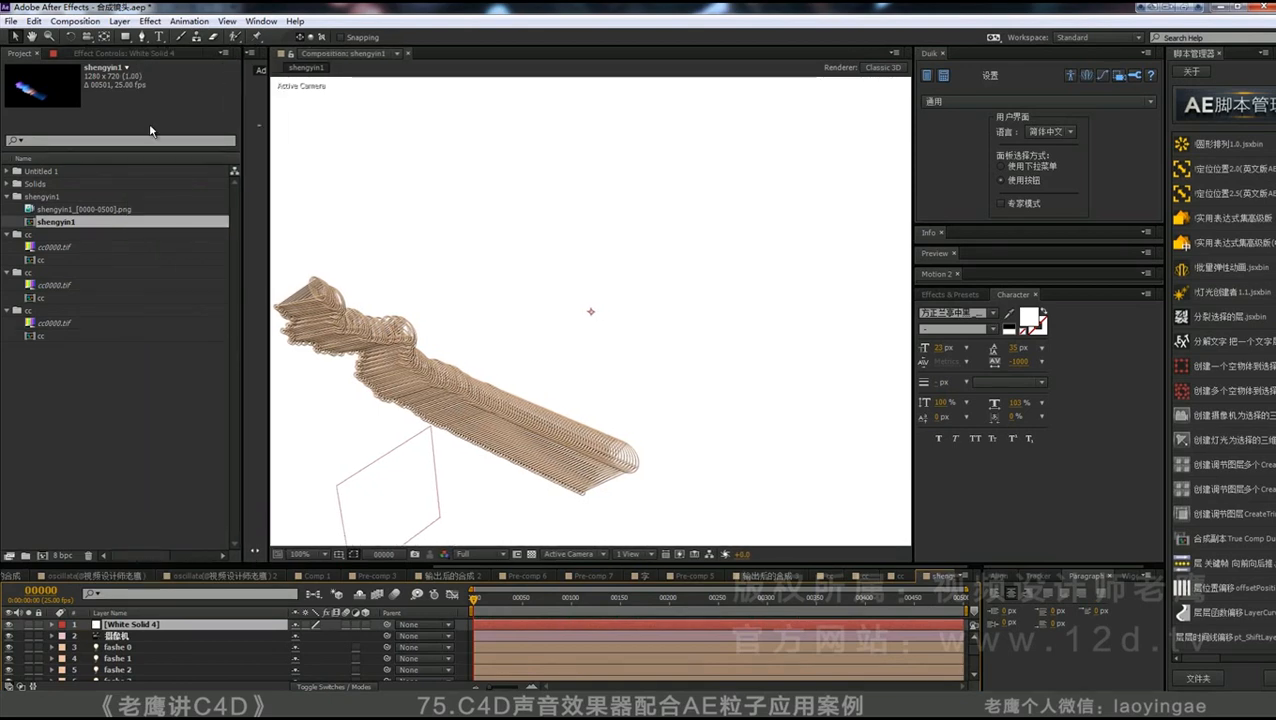
click(115, 53)
right_click(114, 157)
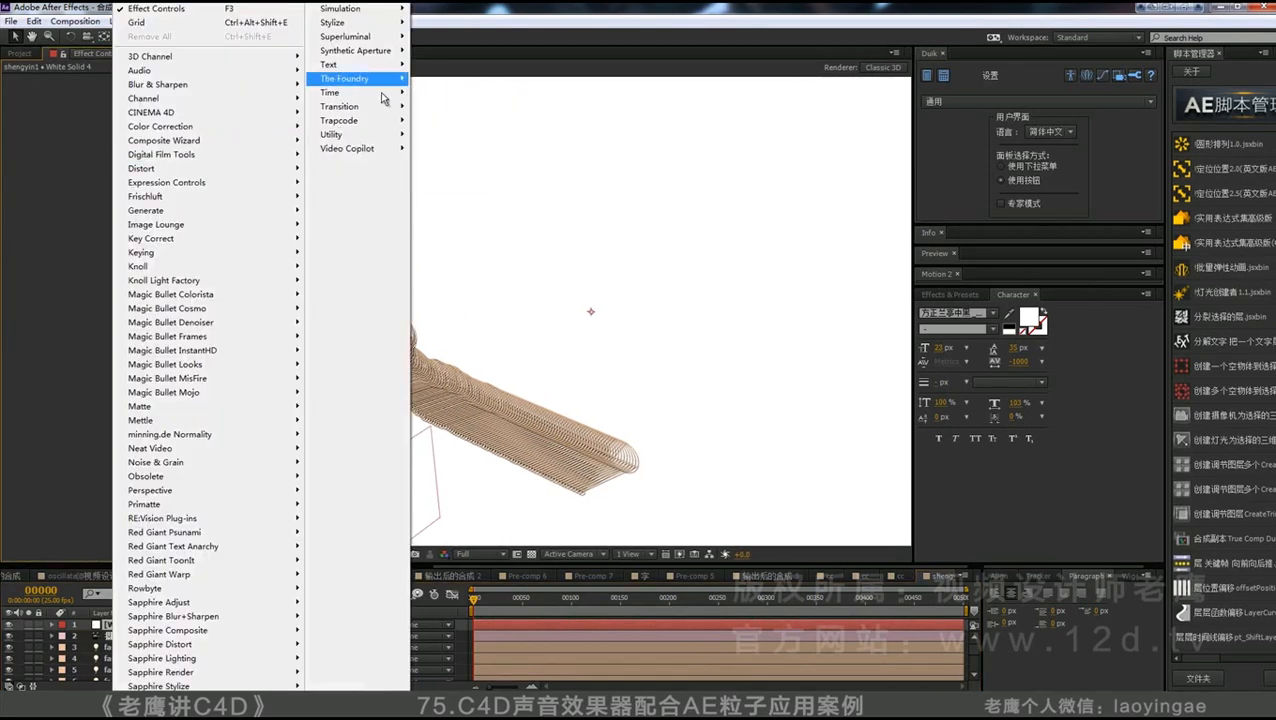
mouse_move(385, 124)
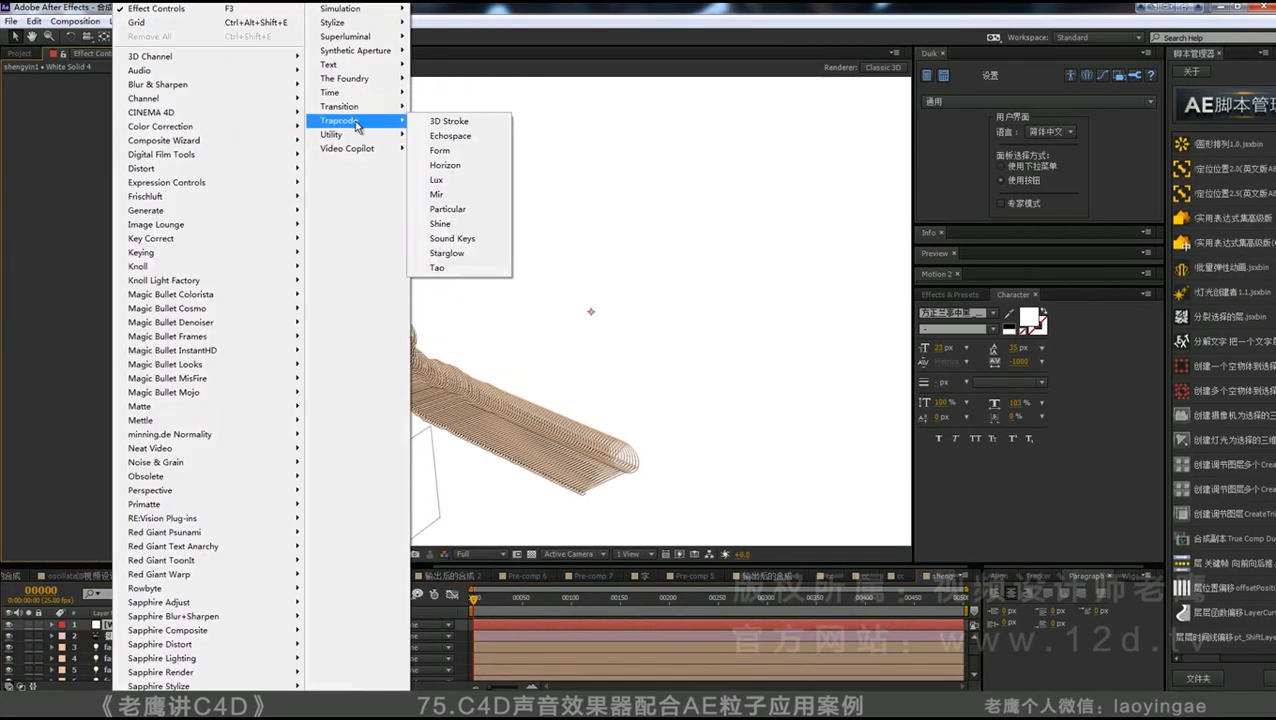
click(448, 209)
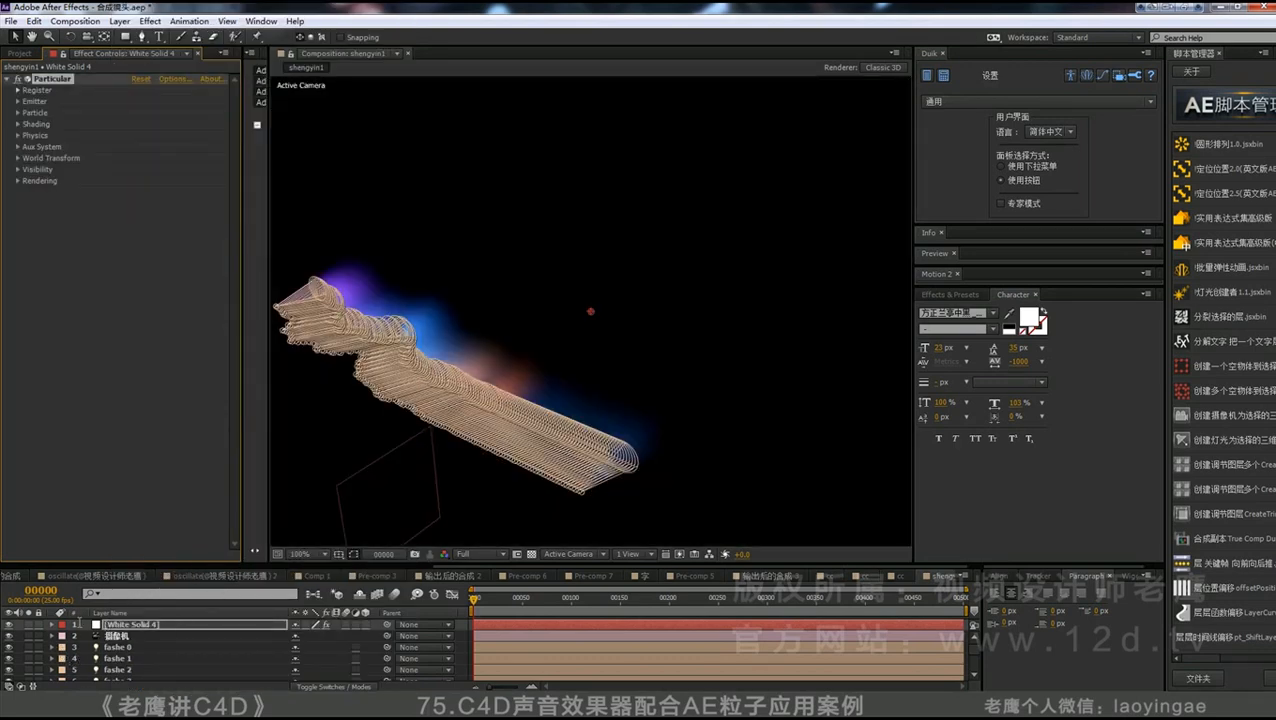
- Hide the shengyin1_[0000-0500].png sequence layer and the layer controls, and check the default particles at frame 50
scroll(34, 661, down, 10)
click(972, 660)
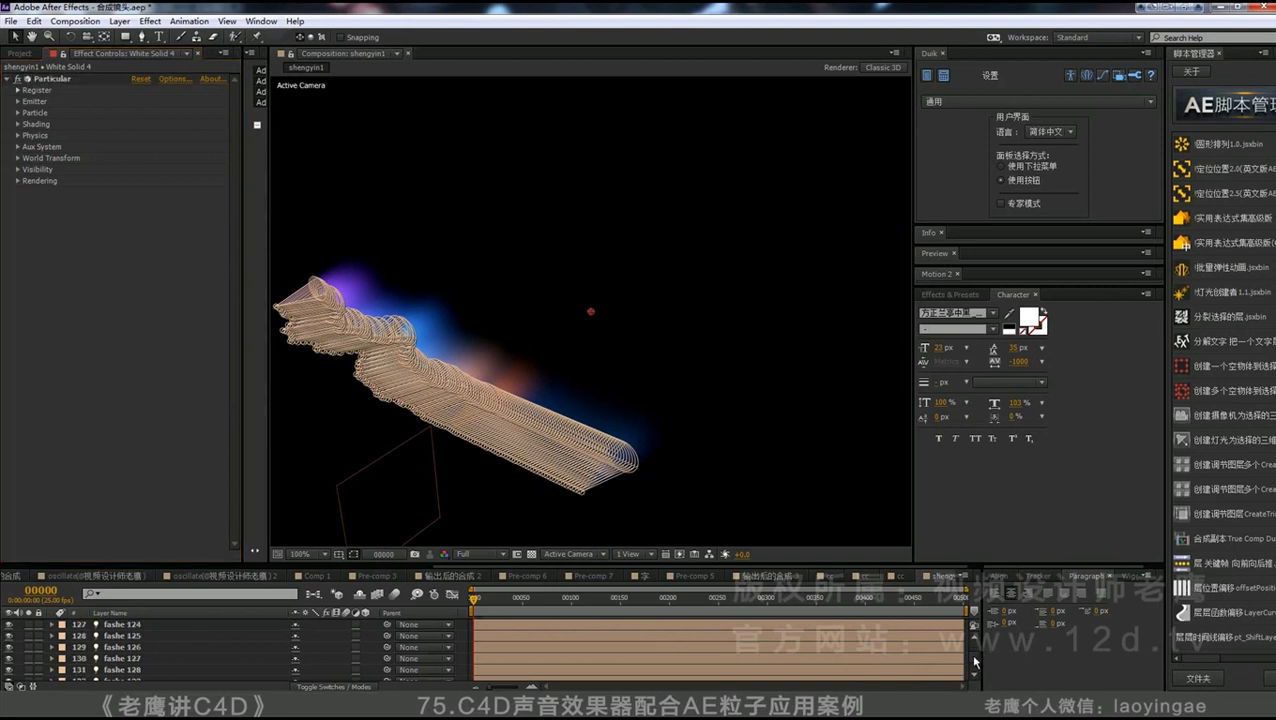
drag(975, 672, 952, 684)
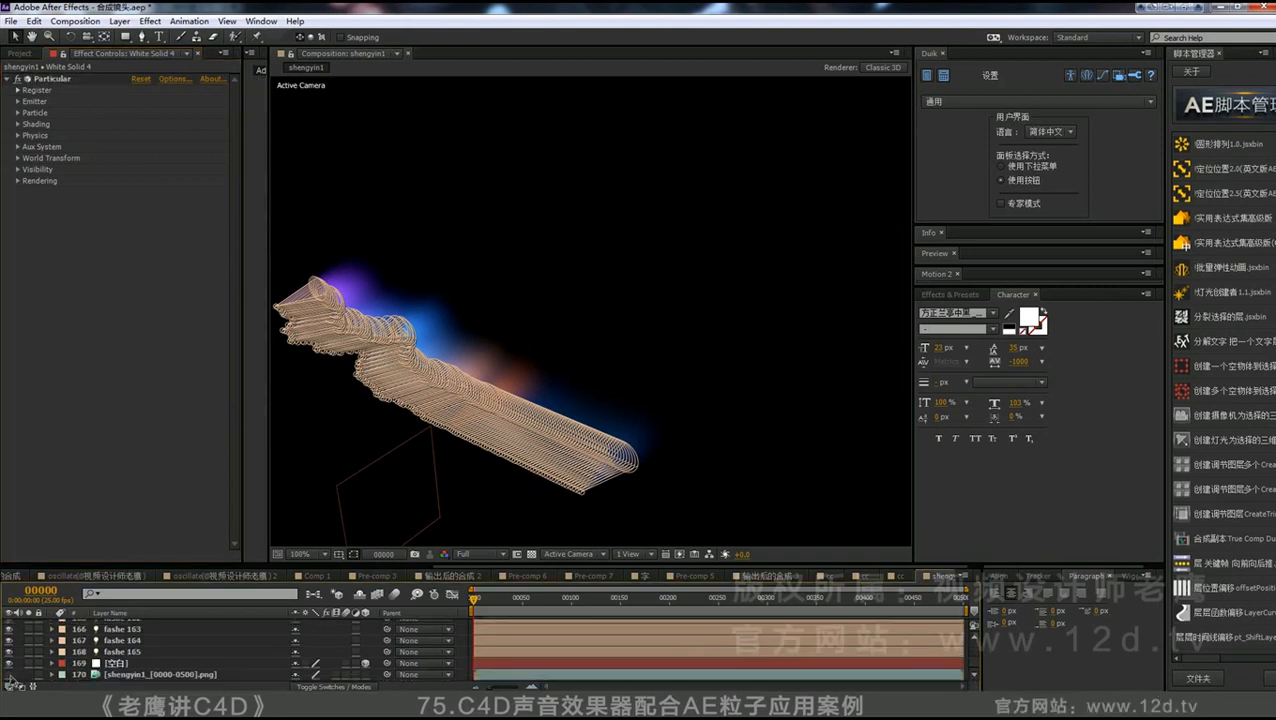
key(ctrl+shift+h)
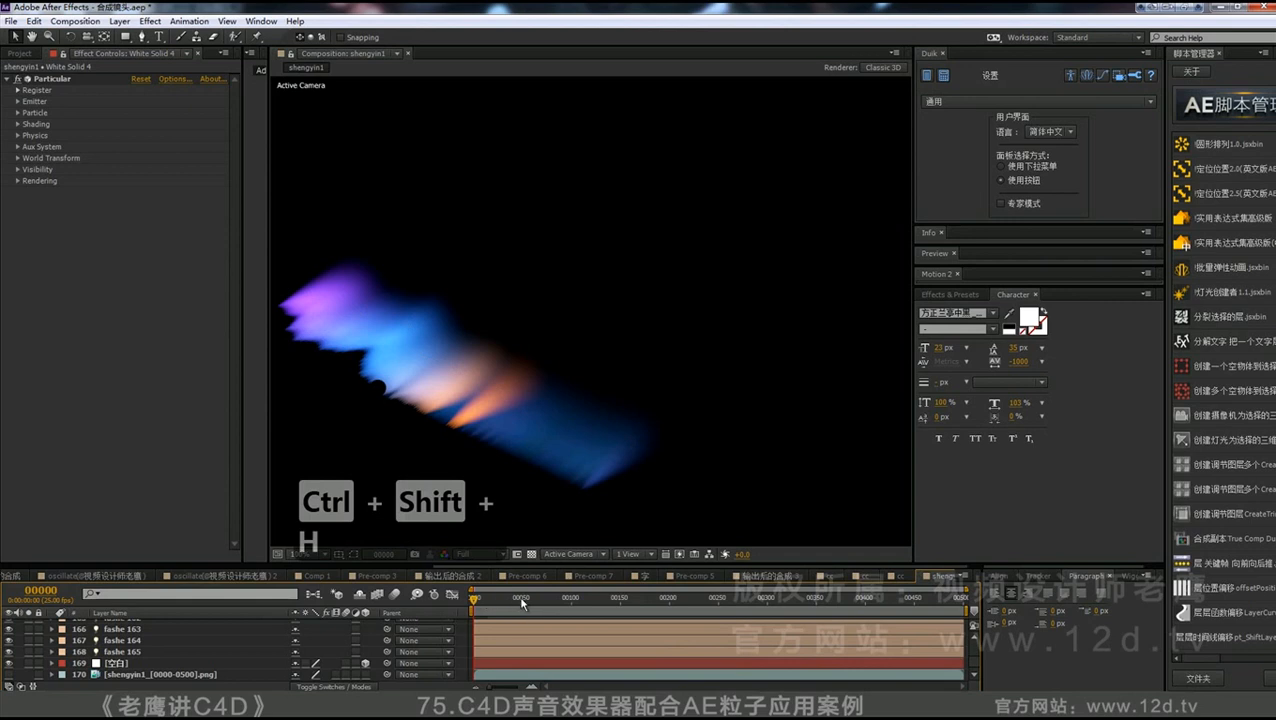
click(521, 598)
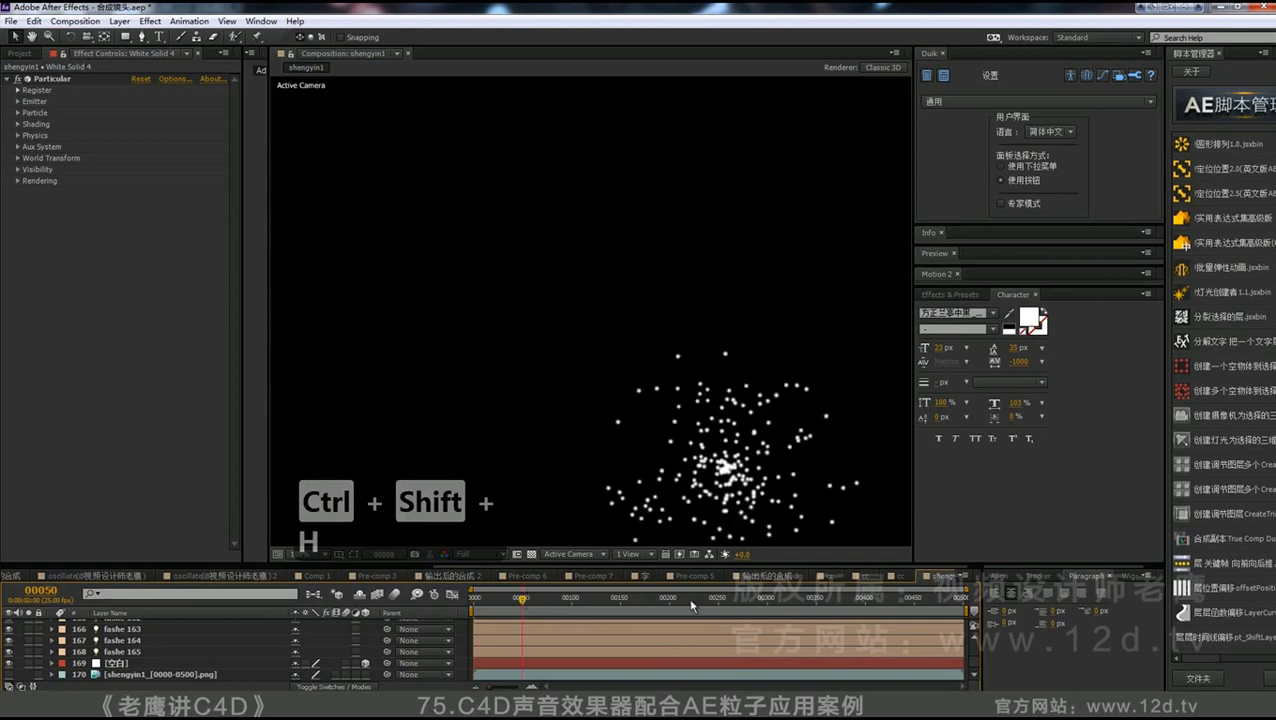
scroll(897, 628, up, 20)
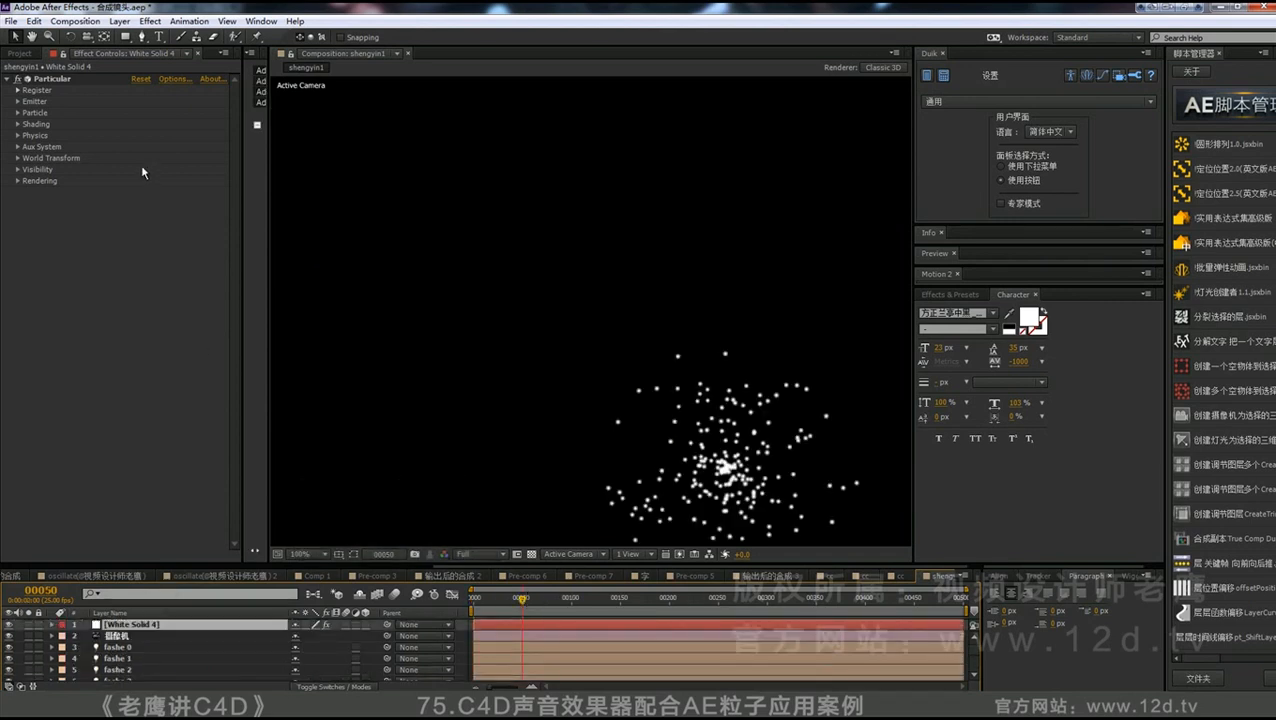
- Set Particular's emitter type to Light(s) and its light-name prefix to match the fashe lights
click(17, 101)
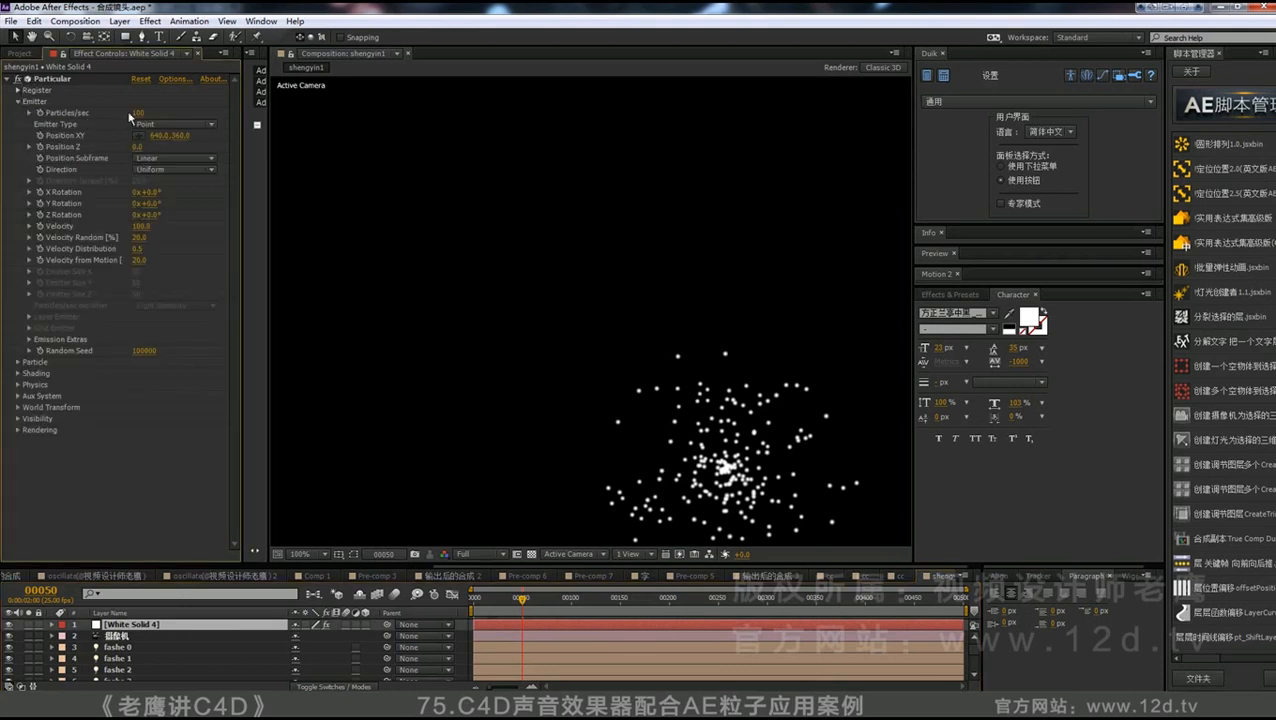
click(152, 120)
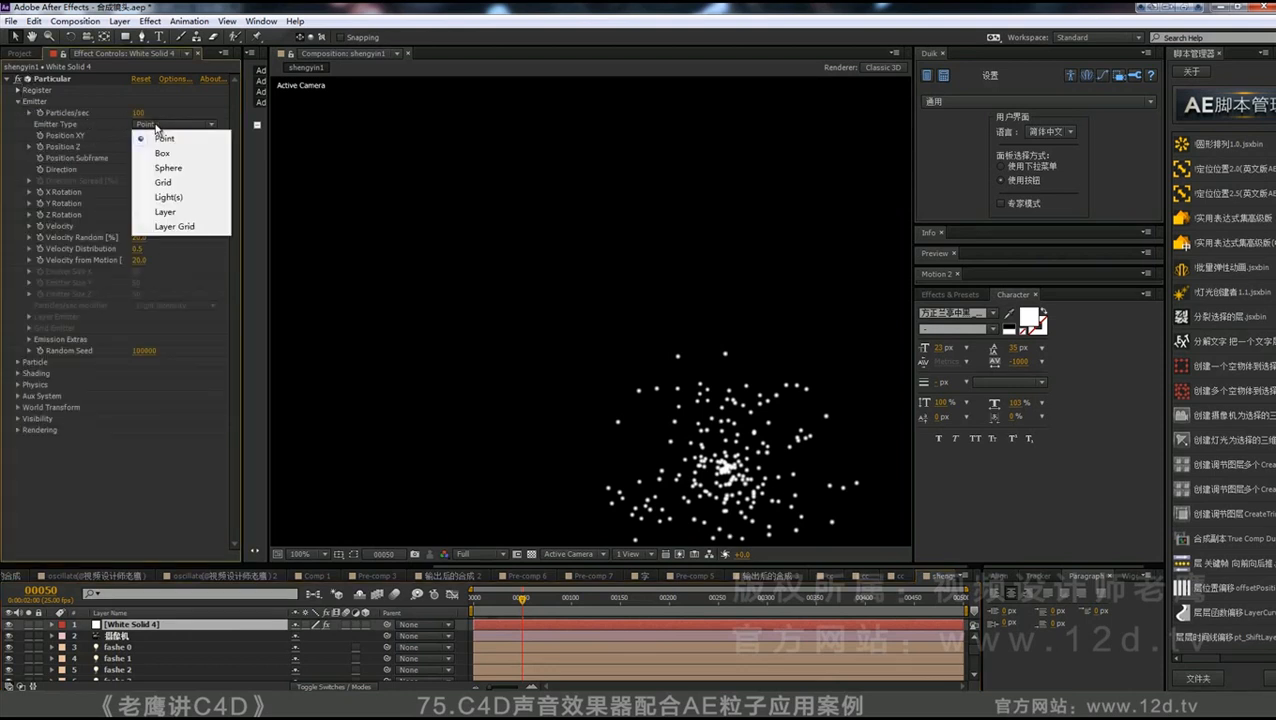
click(172, 200)
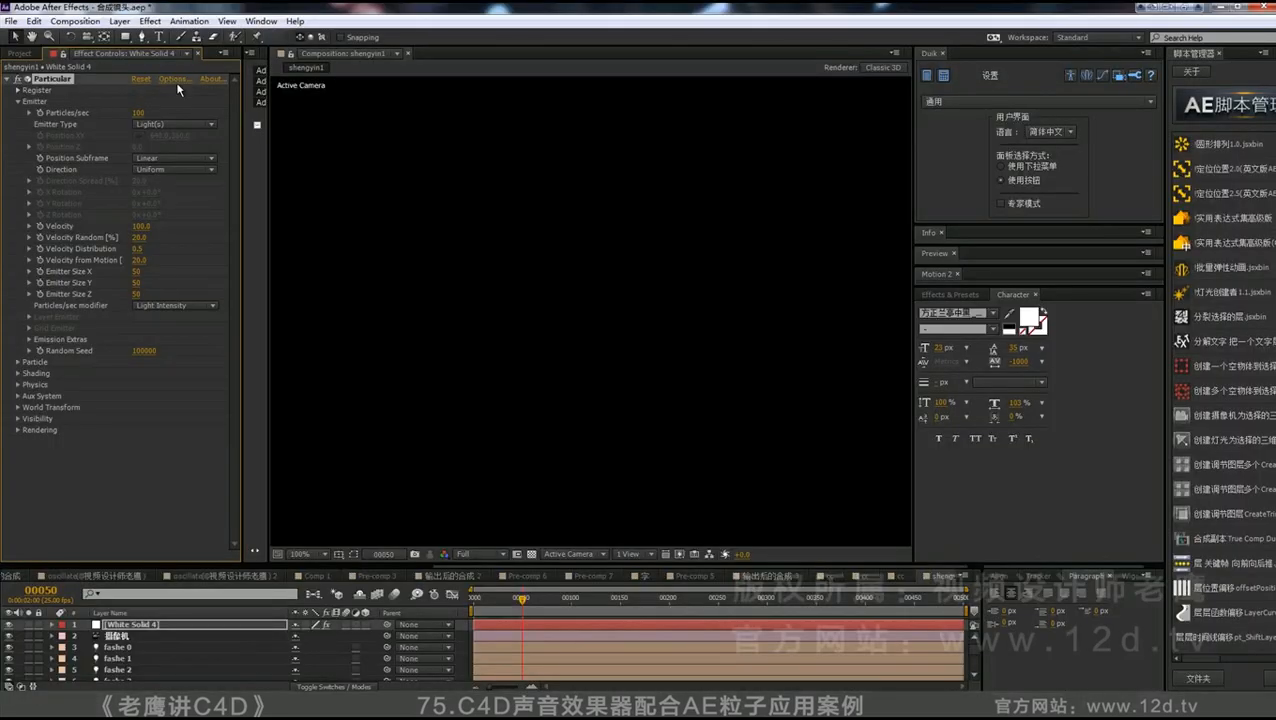
click(176, 83)
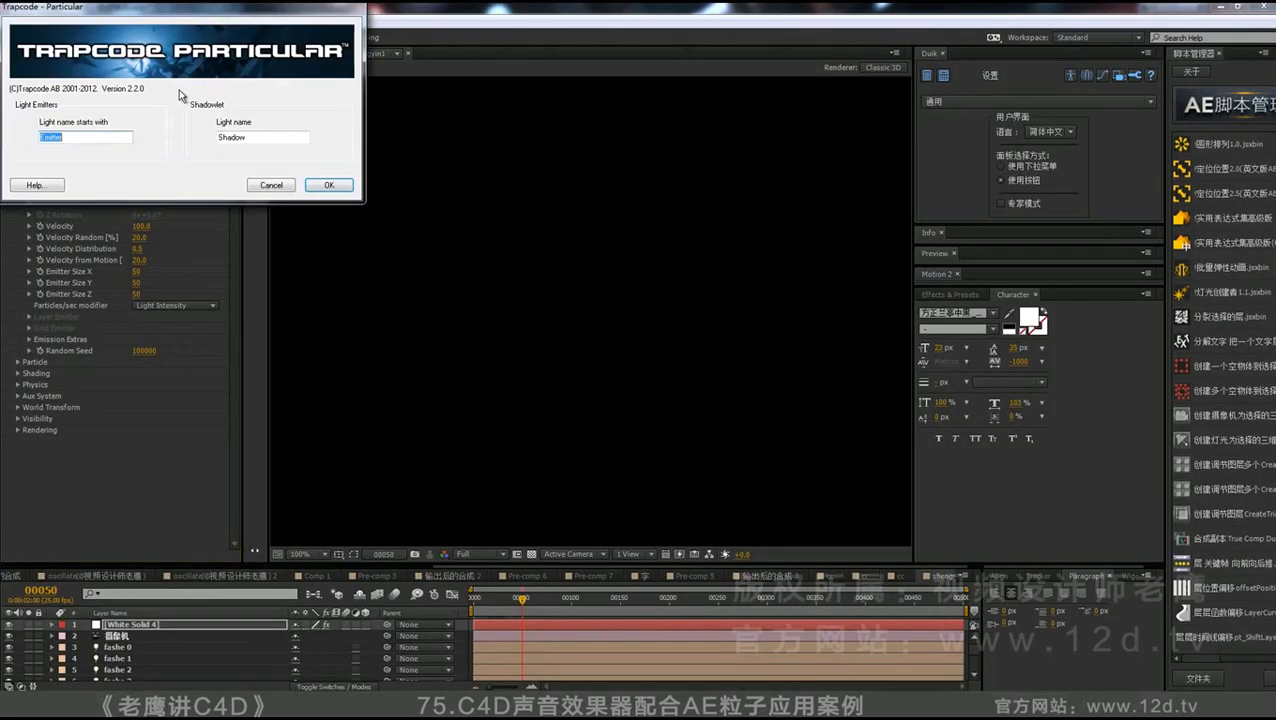
drag(98, 137, 41, 137)
text(f)
click(327, 186)
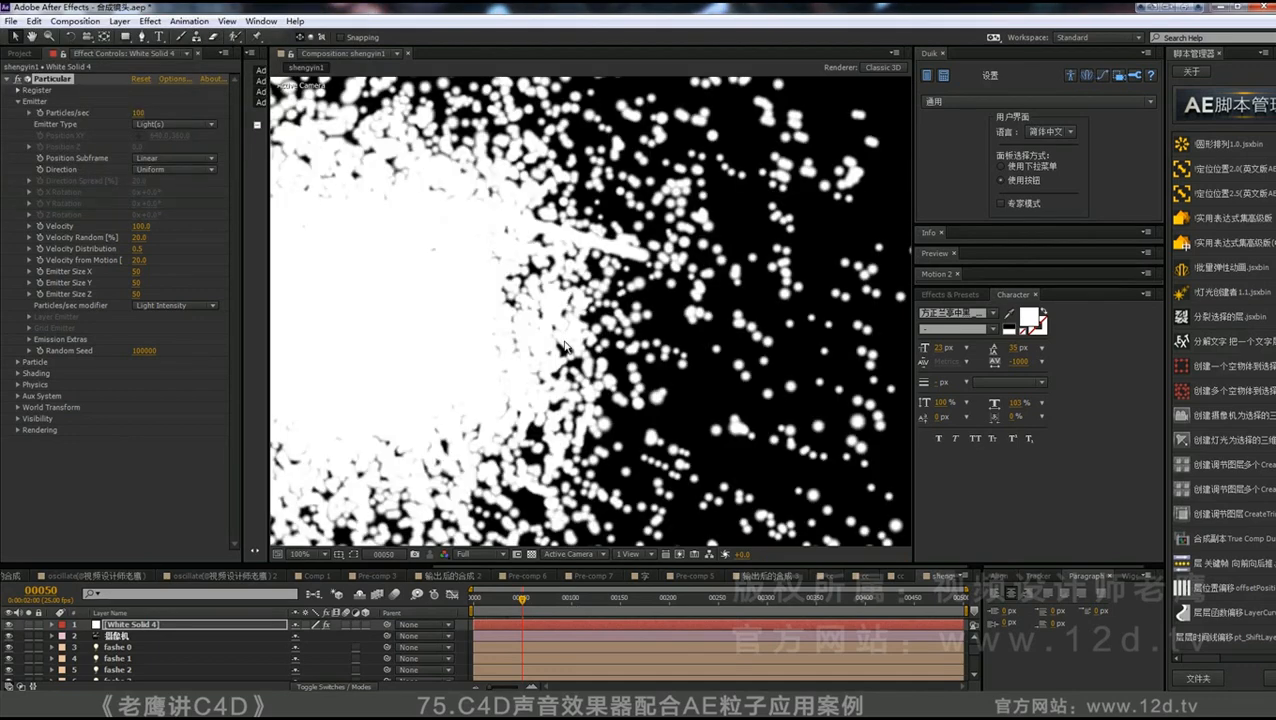
- Set the emitter size X, Y and Z to 0 and the emission direction to Directional
click(140, 271)
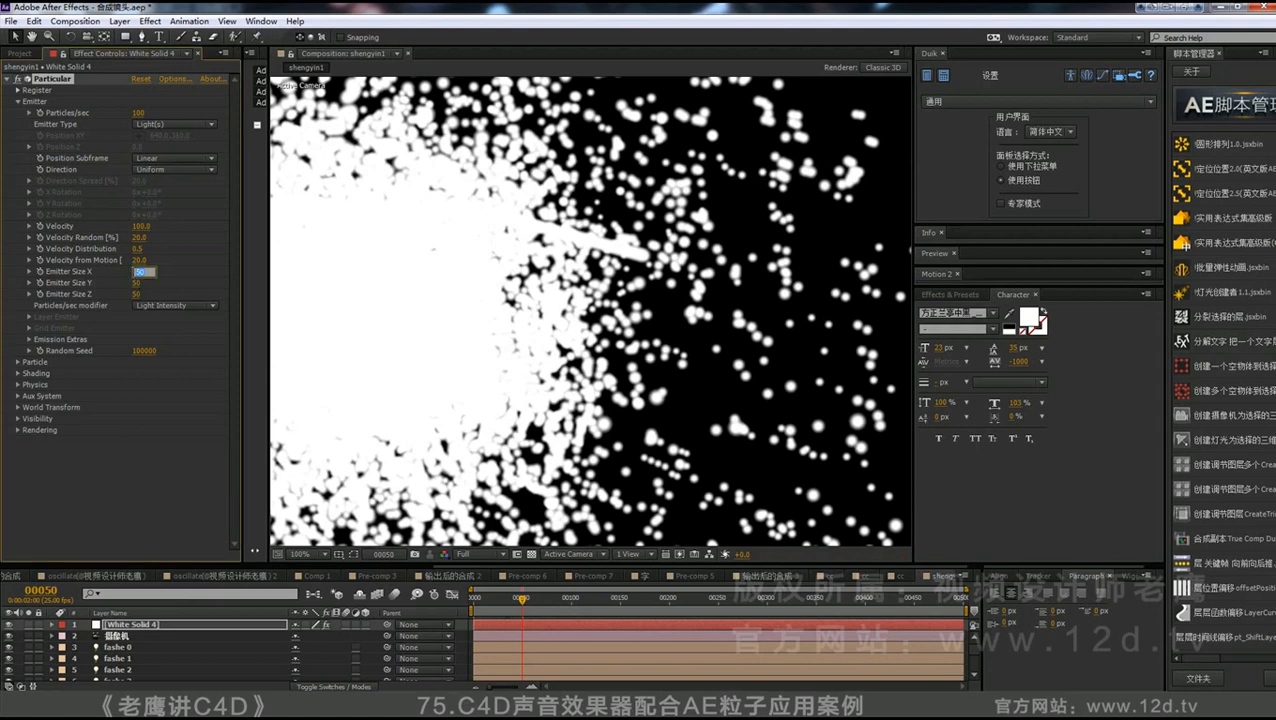
text(0)
click(140, 283)
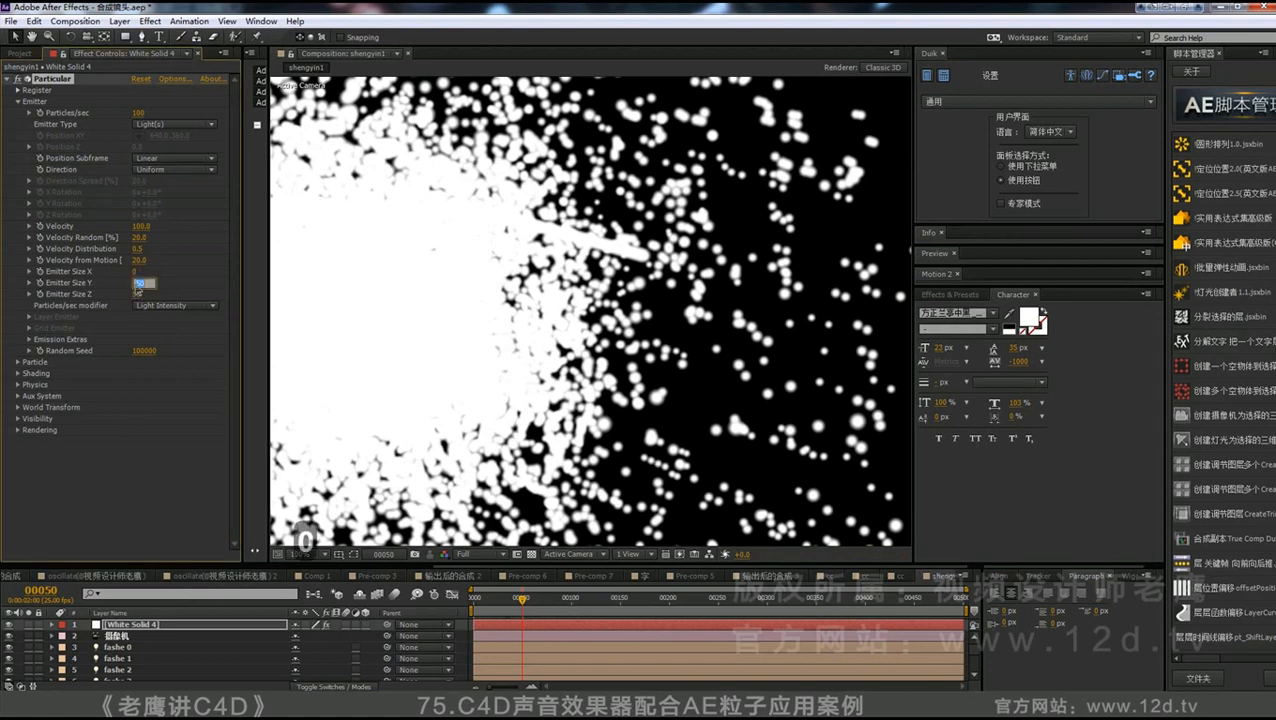
text(0)
click(136, 295)
text(0)
click(183, 273)
click(175, 169)
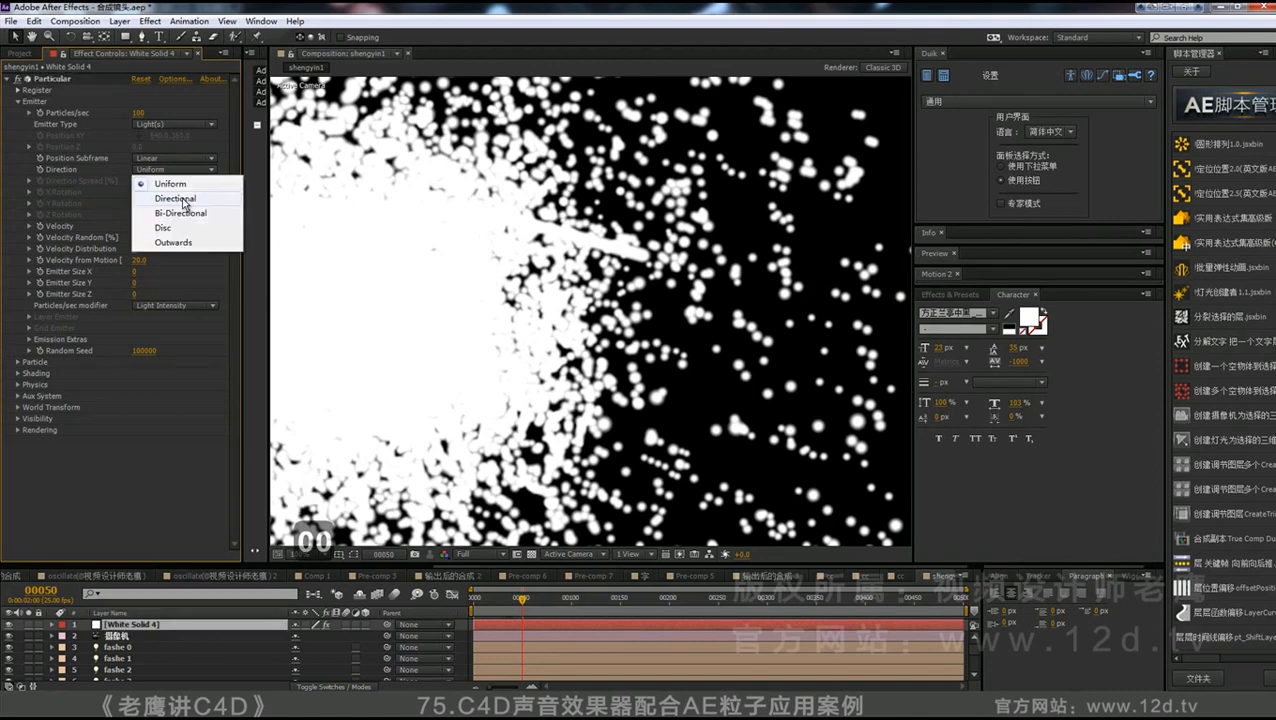
click(184, 200)
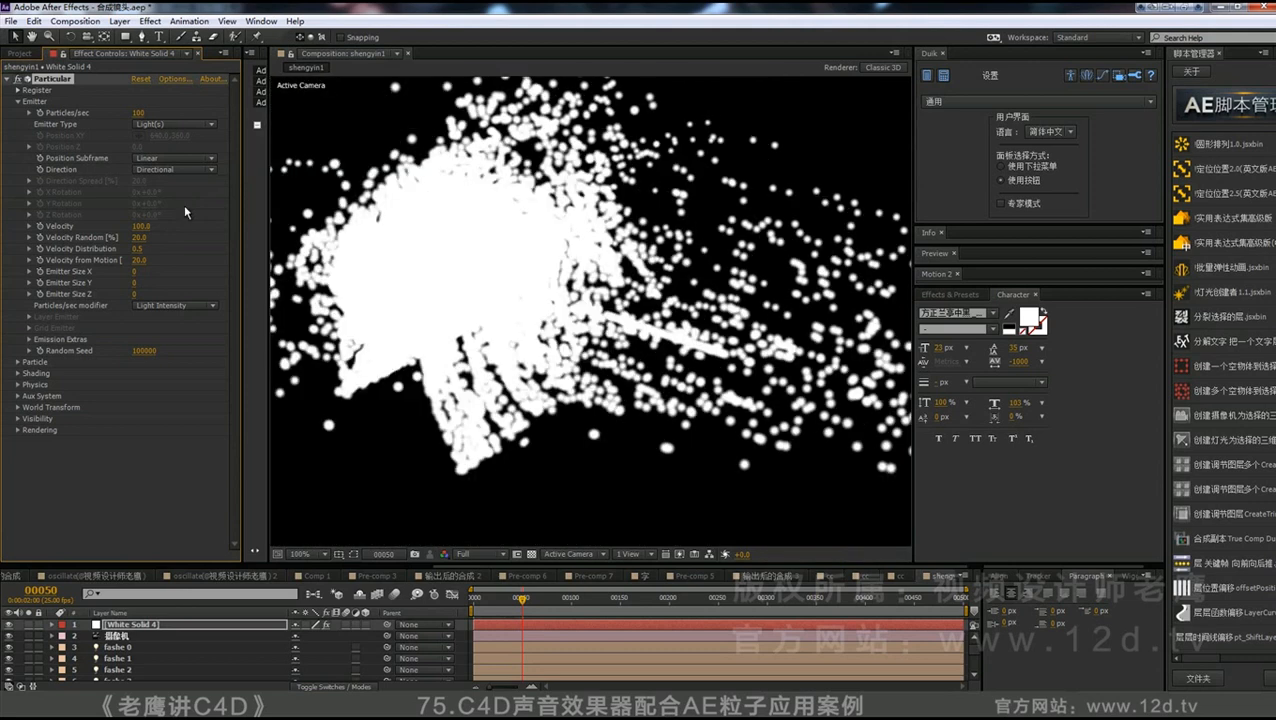
- Make the particles take their color From Light Emitter in the Particle settings
click(17, 362)
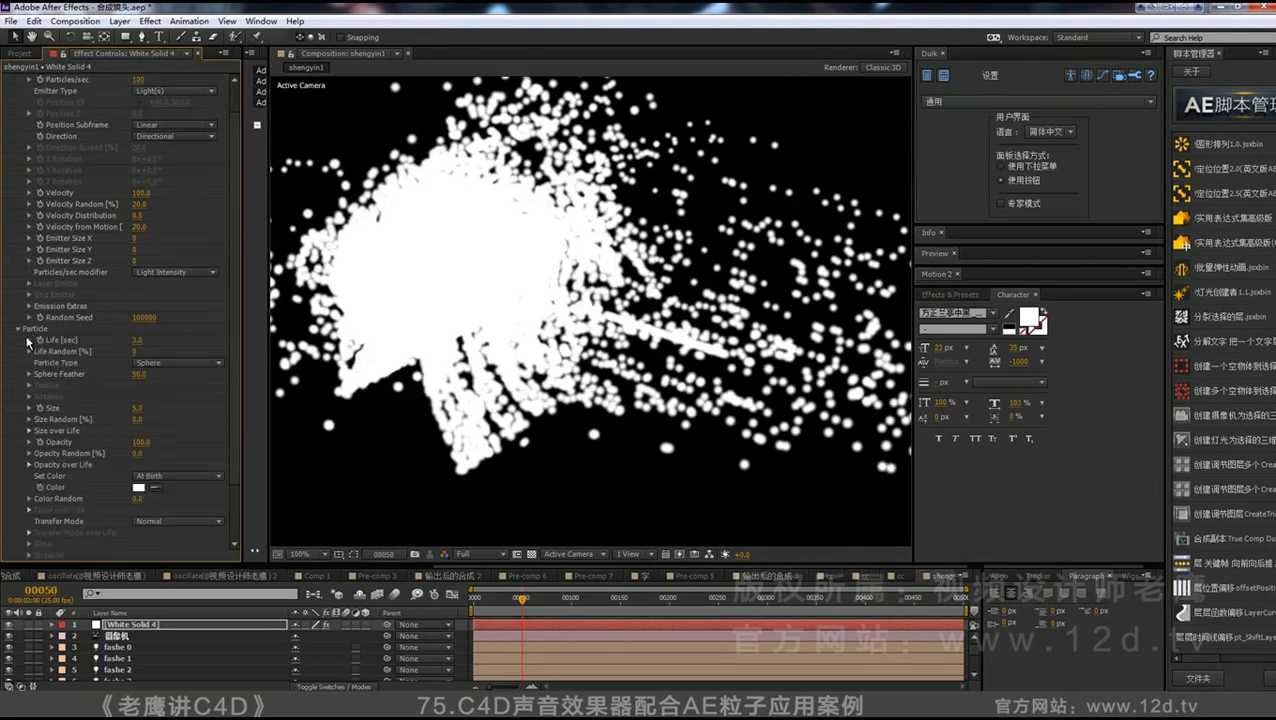
click(174, 475)
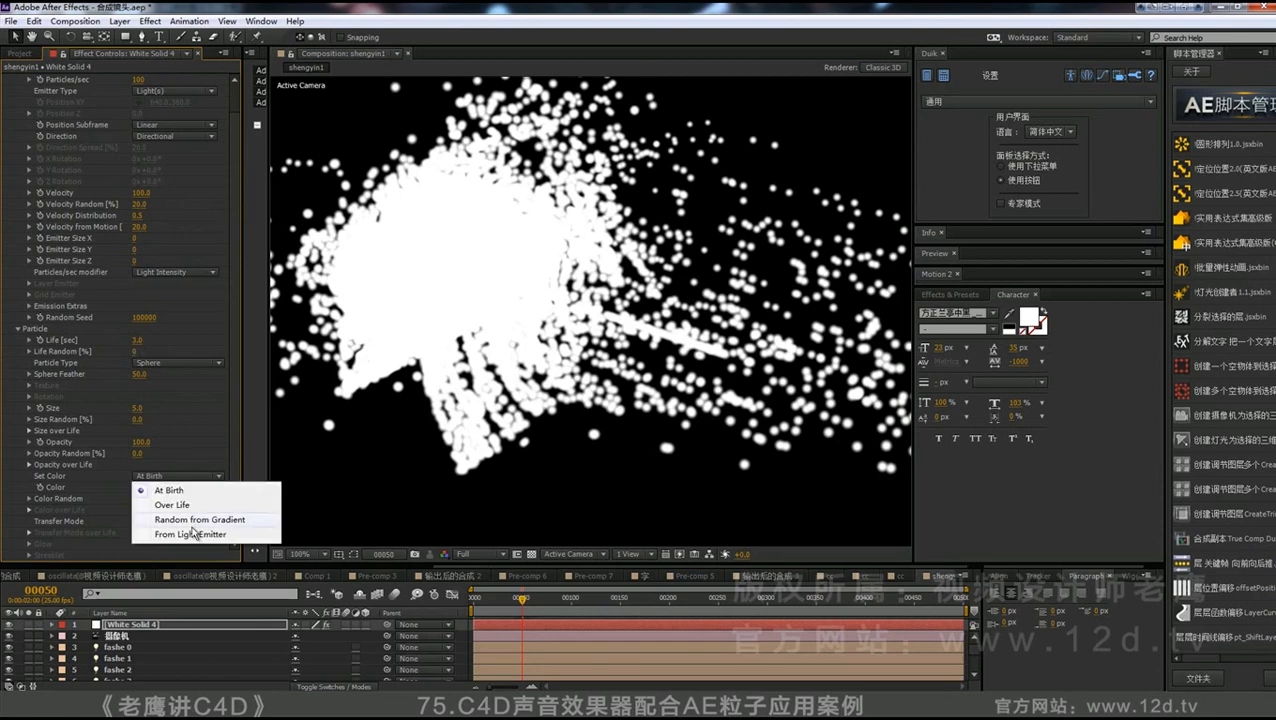
click(192, 535)
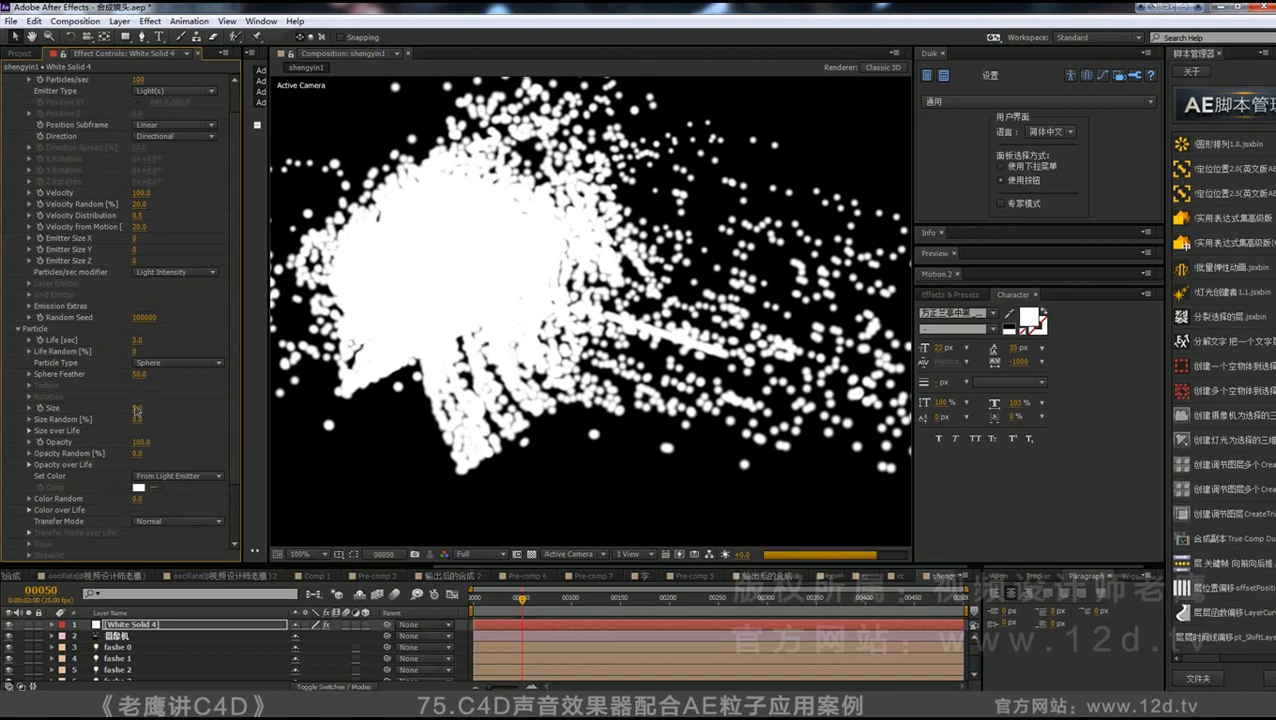
- Set the particle size to 1 and the particle transfer mode to Add
click(136, 409)
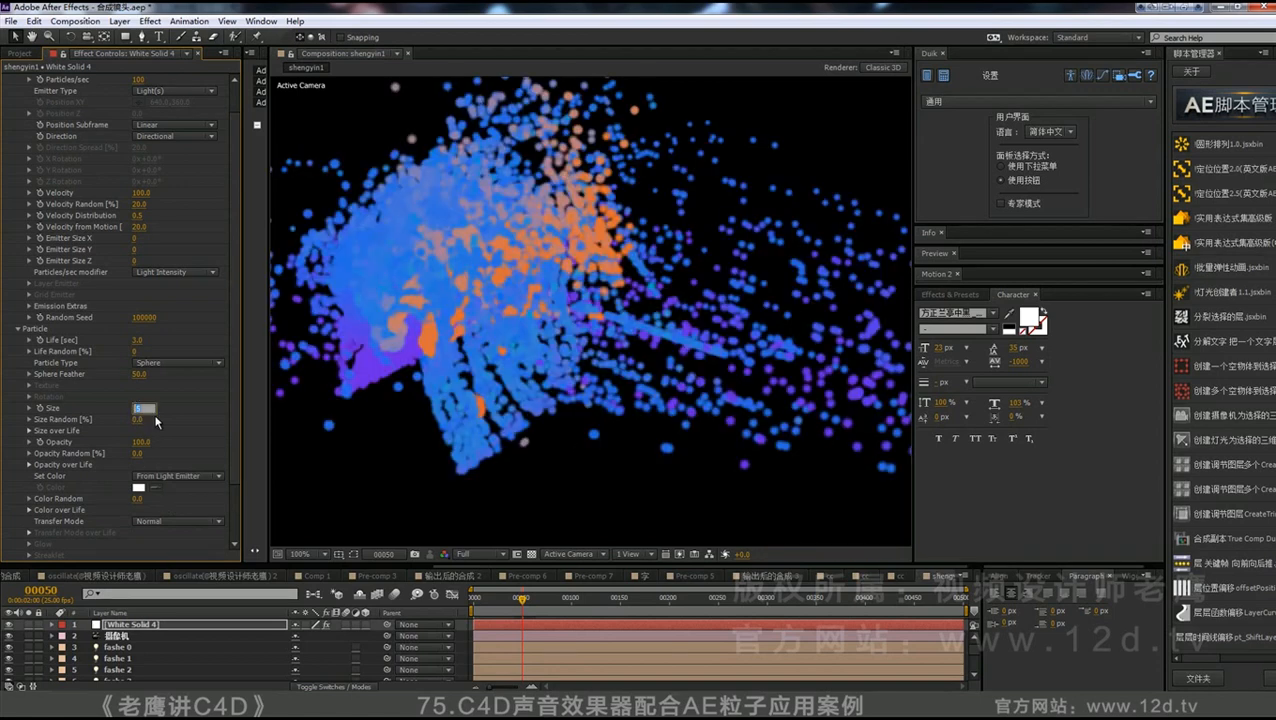
text(1)
key(Return)
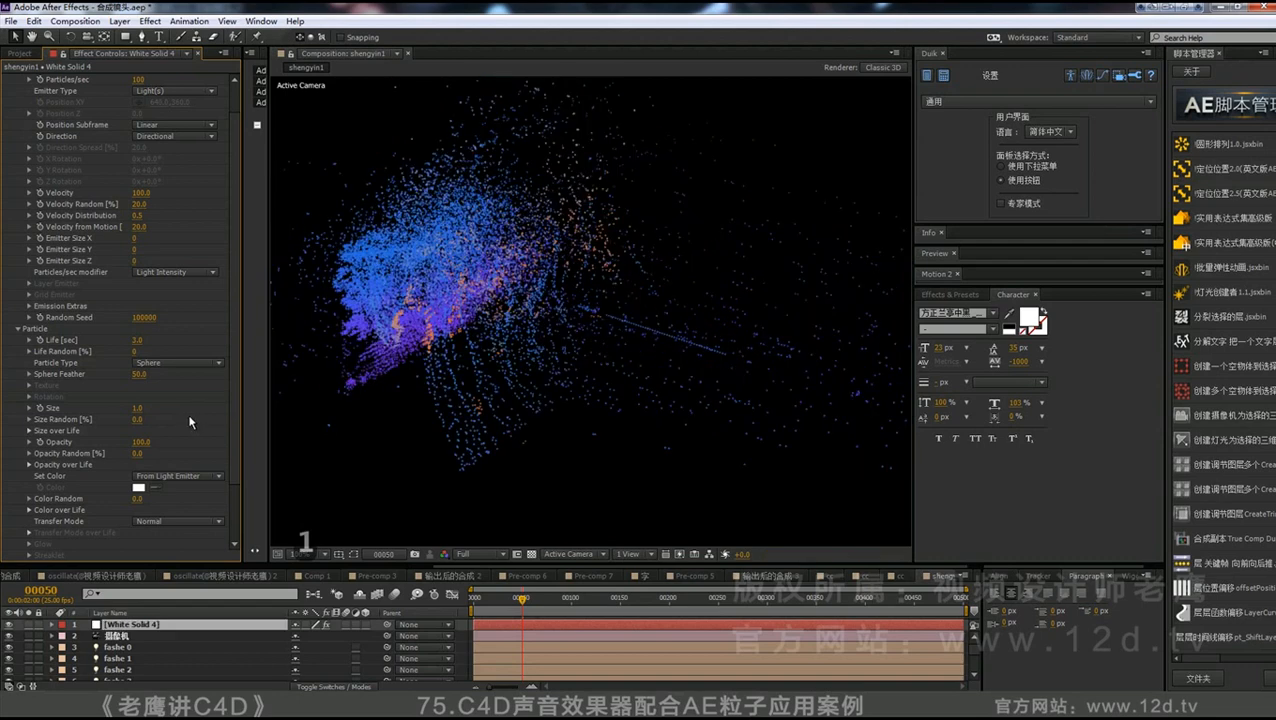
click(168, 521)
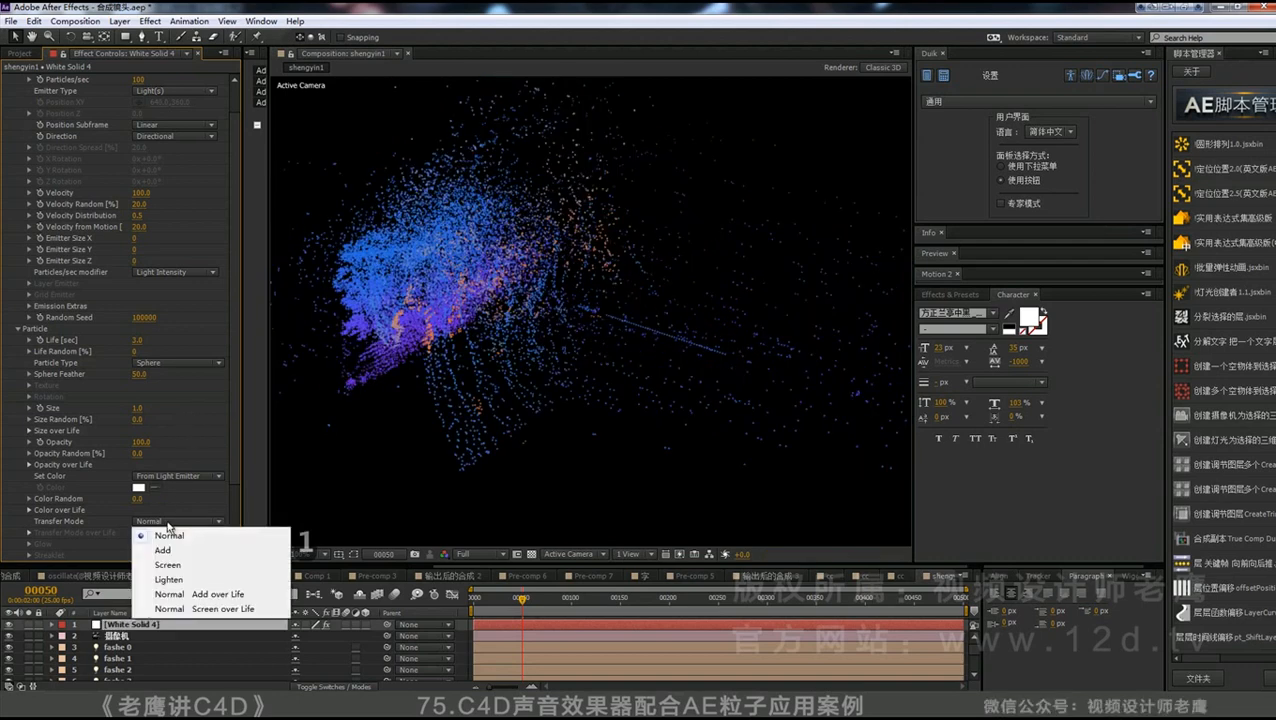
click(166, 549)
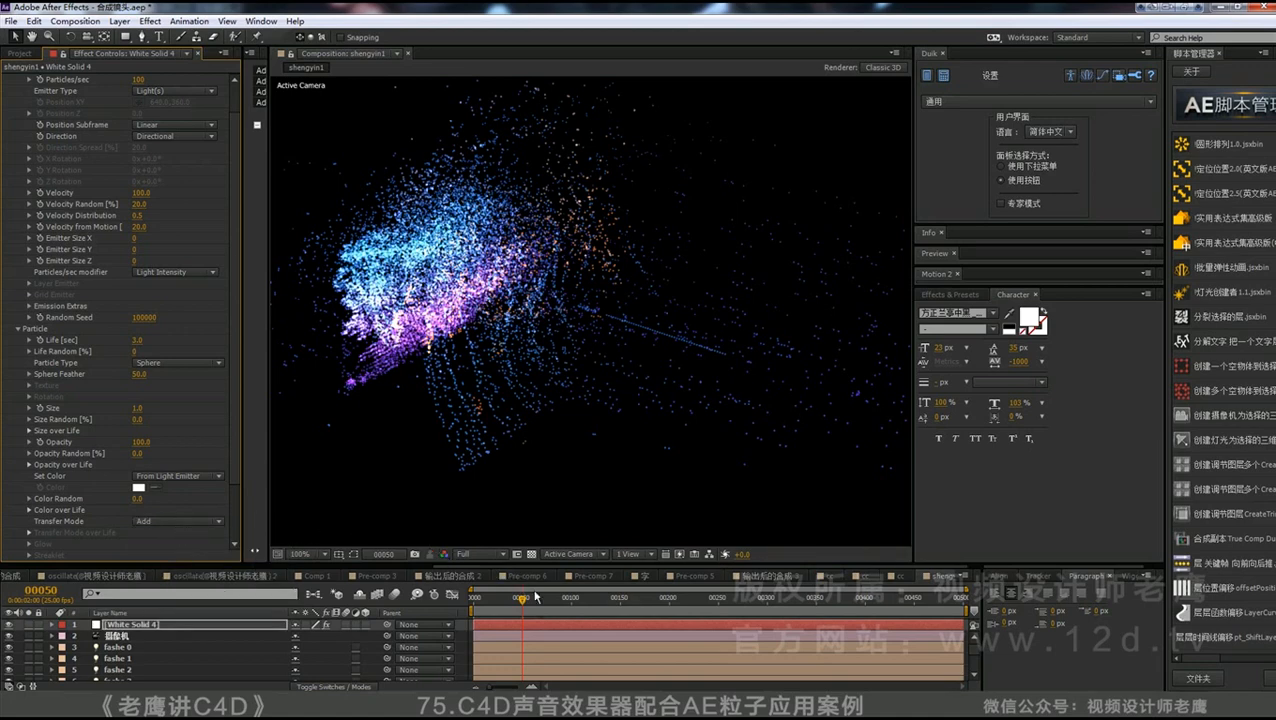
- Set the composition's work area to start at frame 199 and end at frame 361
click(626, 598)
click(670, 599)
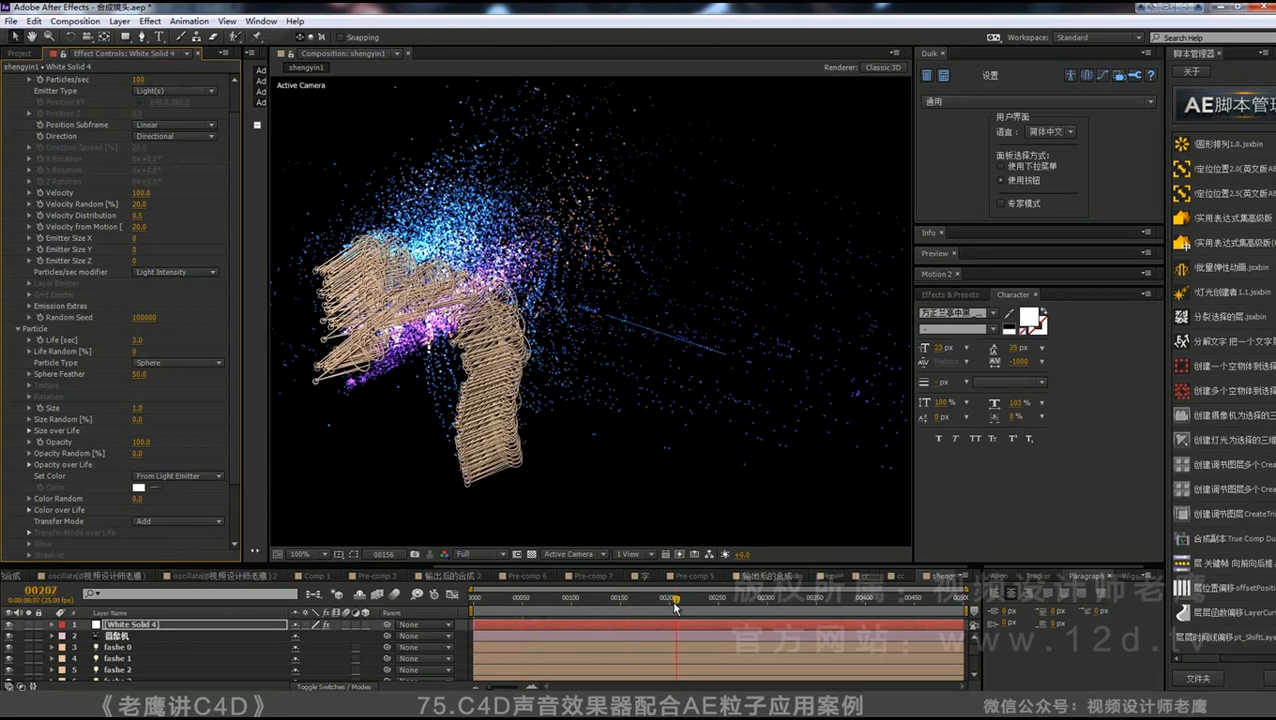
key(b)
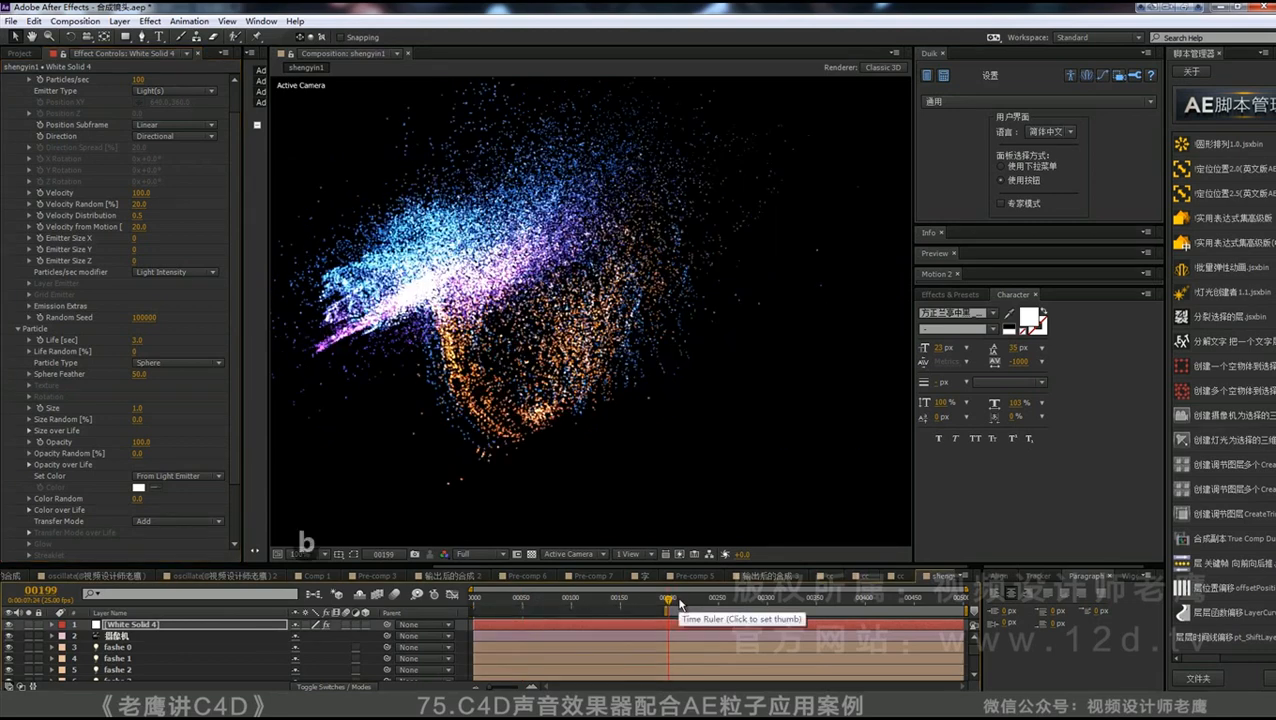
click(827, 601)
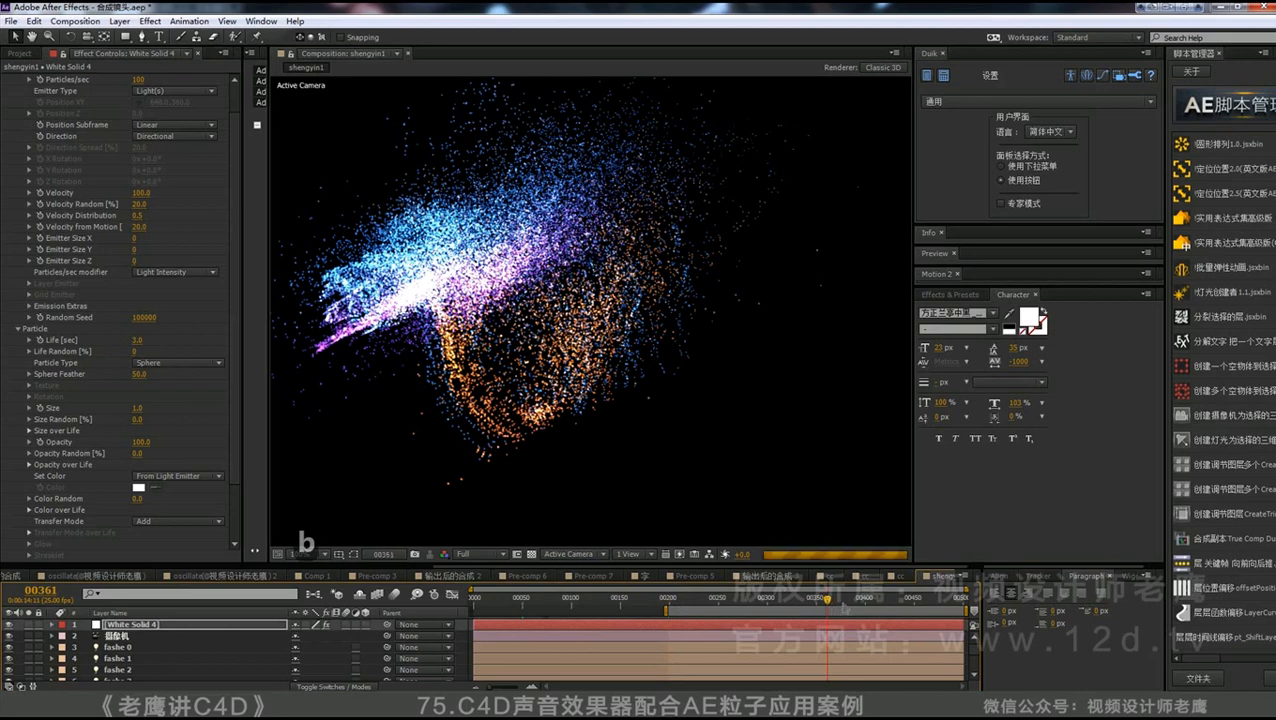
key(n)
- Set the emitter's Velocity from Motion and Velocity Random to 0
click(141, 227)
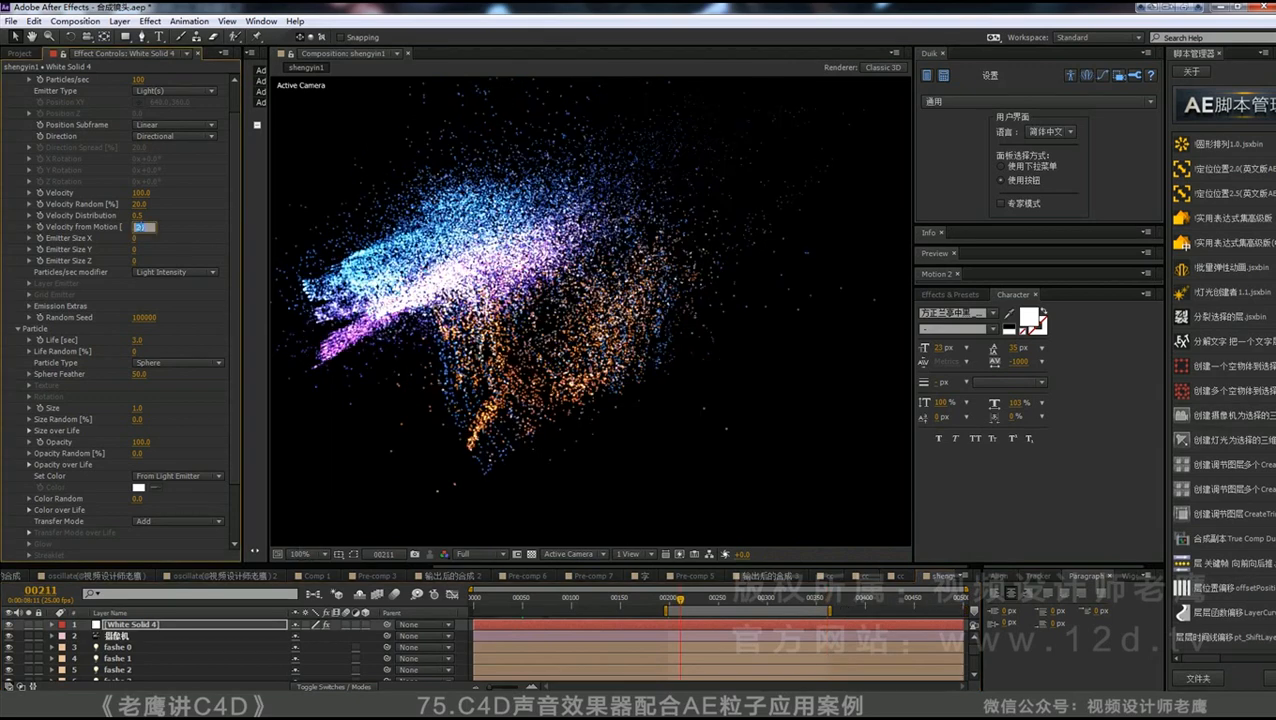
text(0)
key(Return)
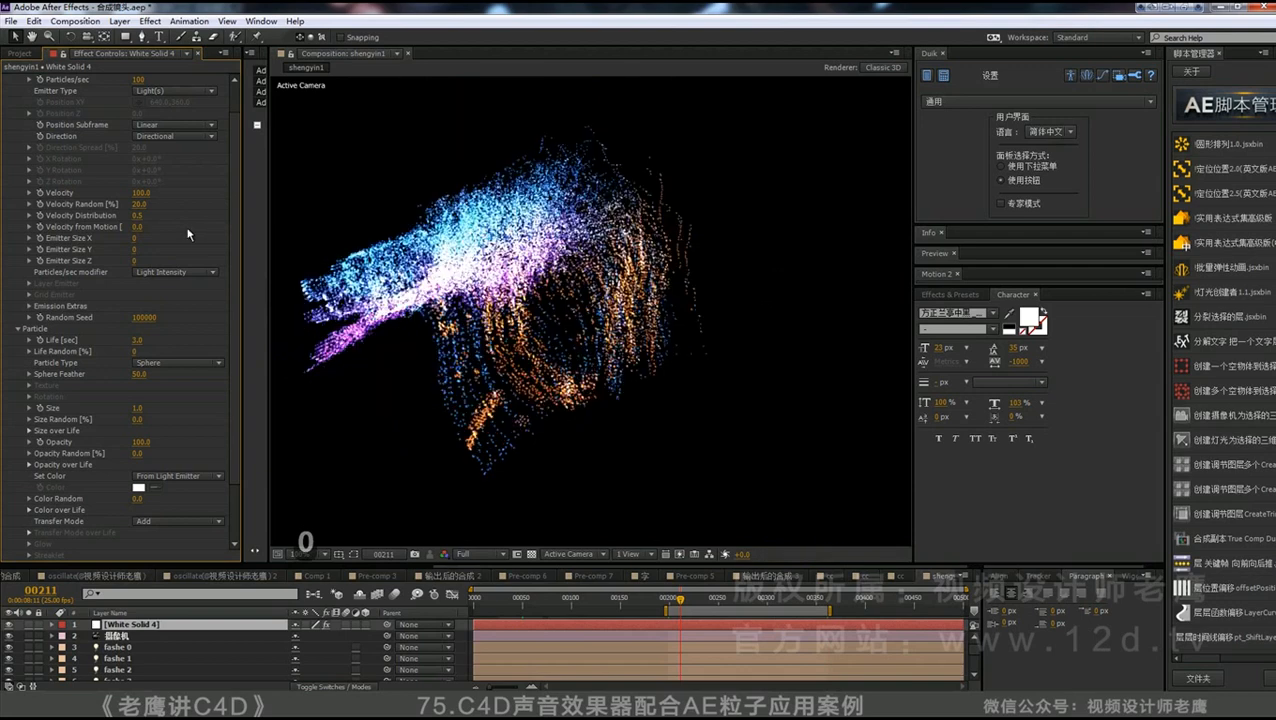
click(142, 205)
text(0)
click(185, 205)
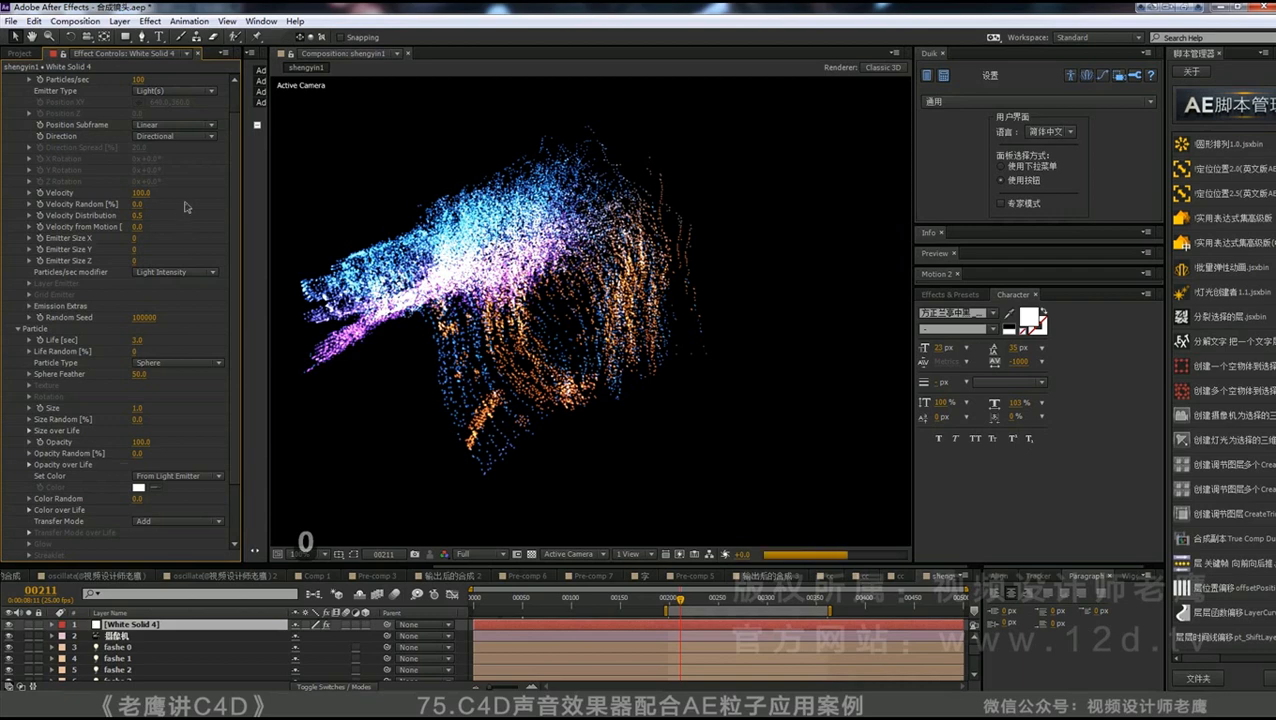
- Set the particle size to 0.6 and preview the work area, moving to frame 279
click(139, 409)
text(0.)
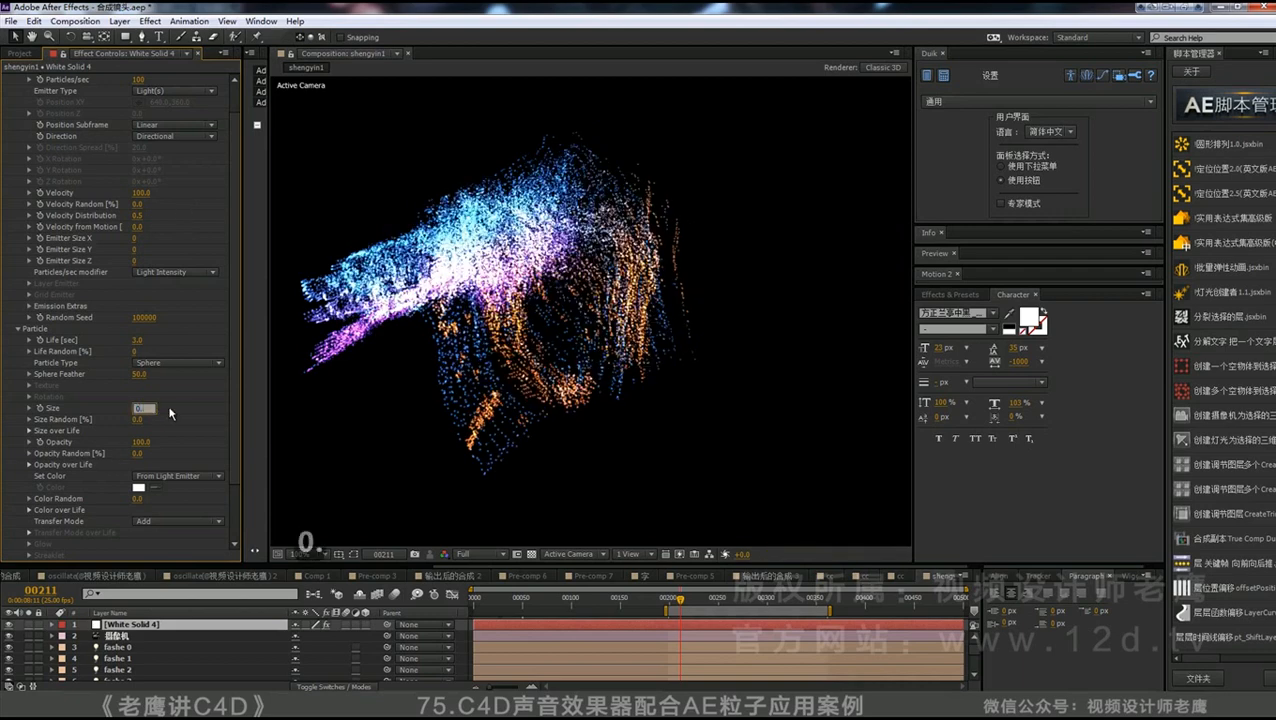
text(6)
click(168, 400)
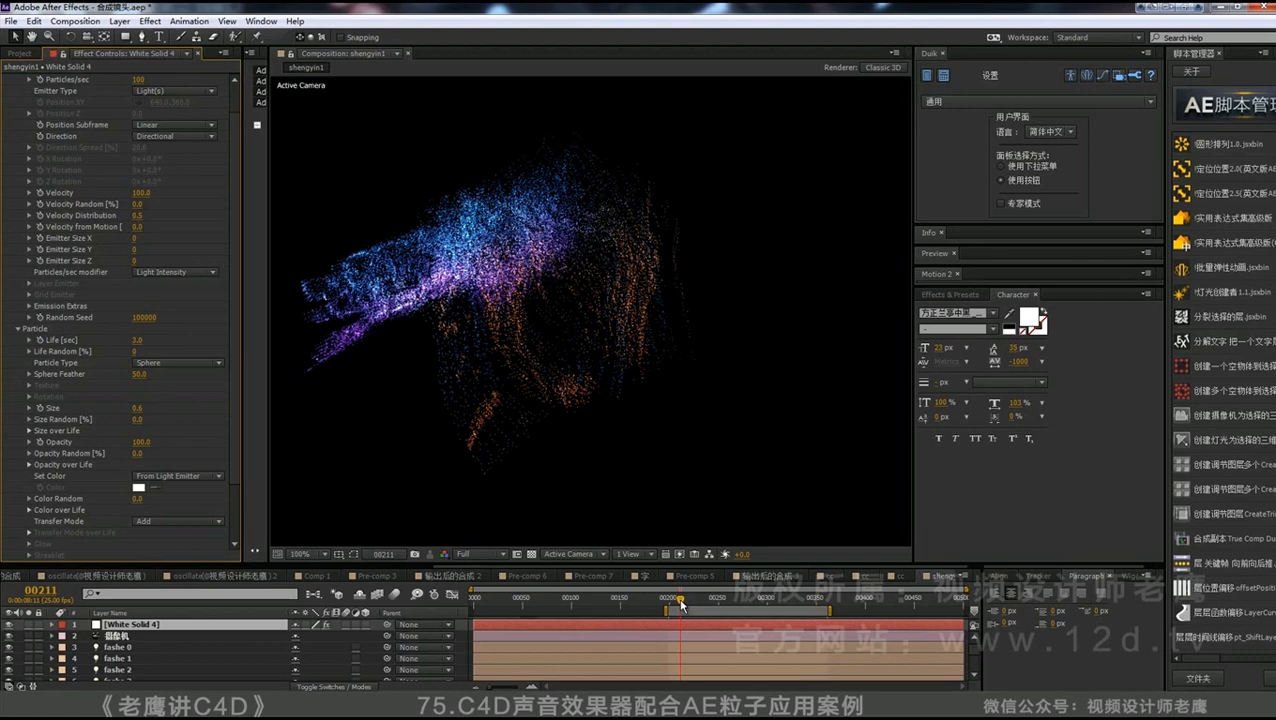
key(KP_0)
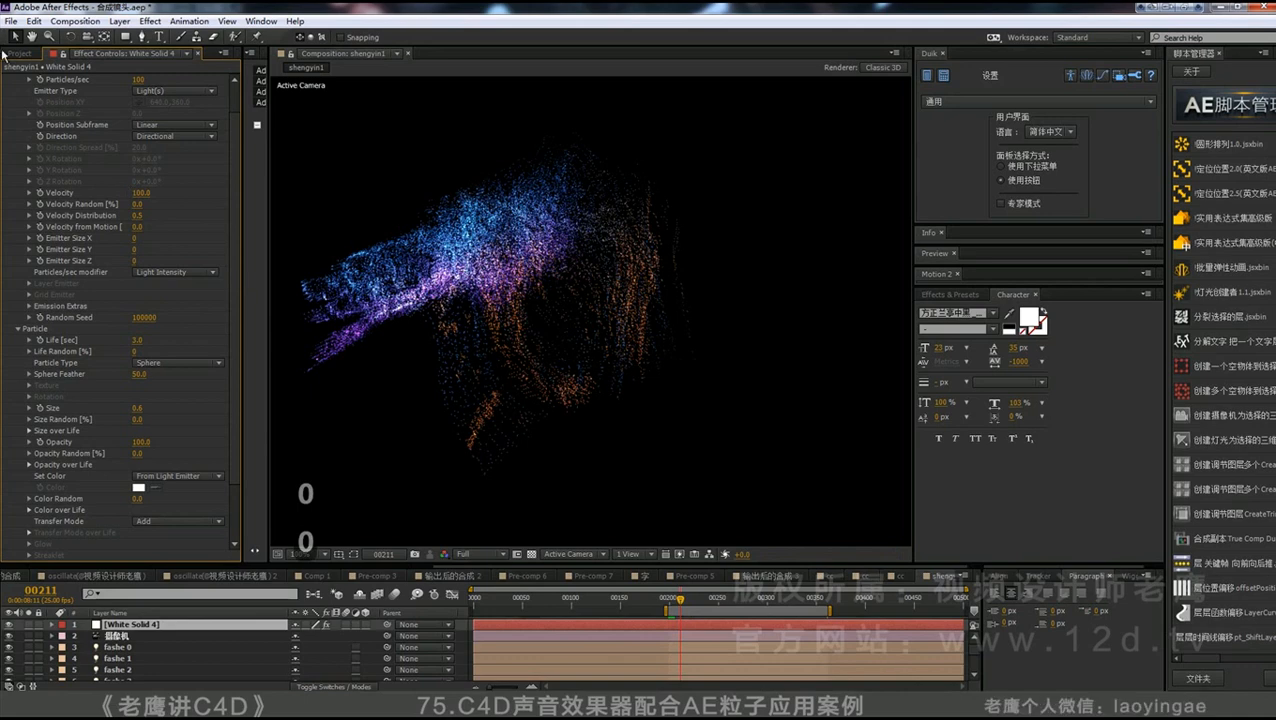
click(747, 598)
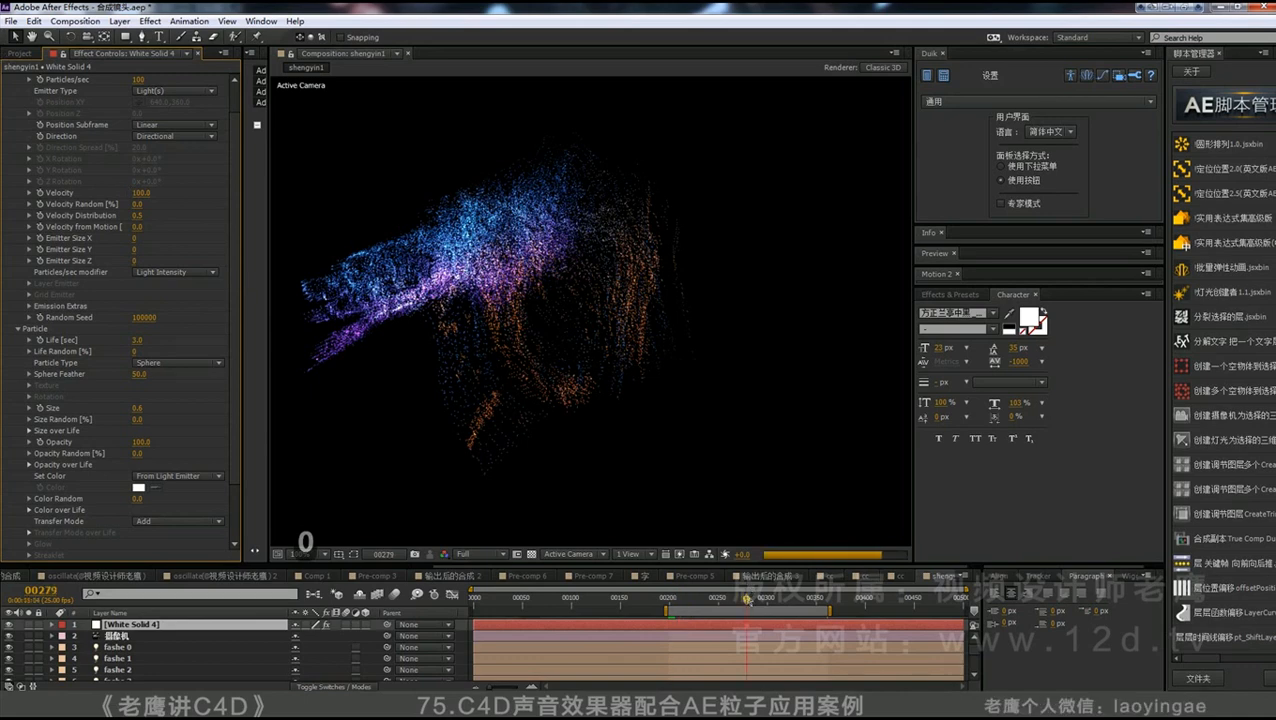
- Import the oscillate MP3 audio file into the project and add it as the uppermost layer of the shengyin1 composition
click(19, 53)
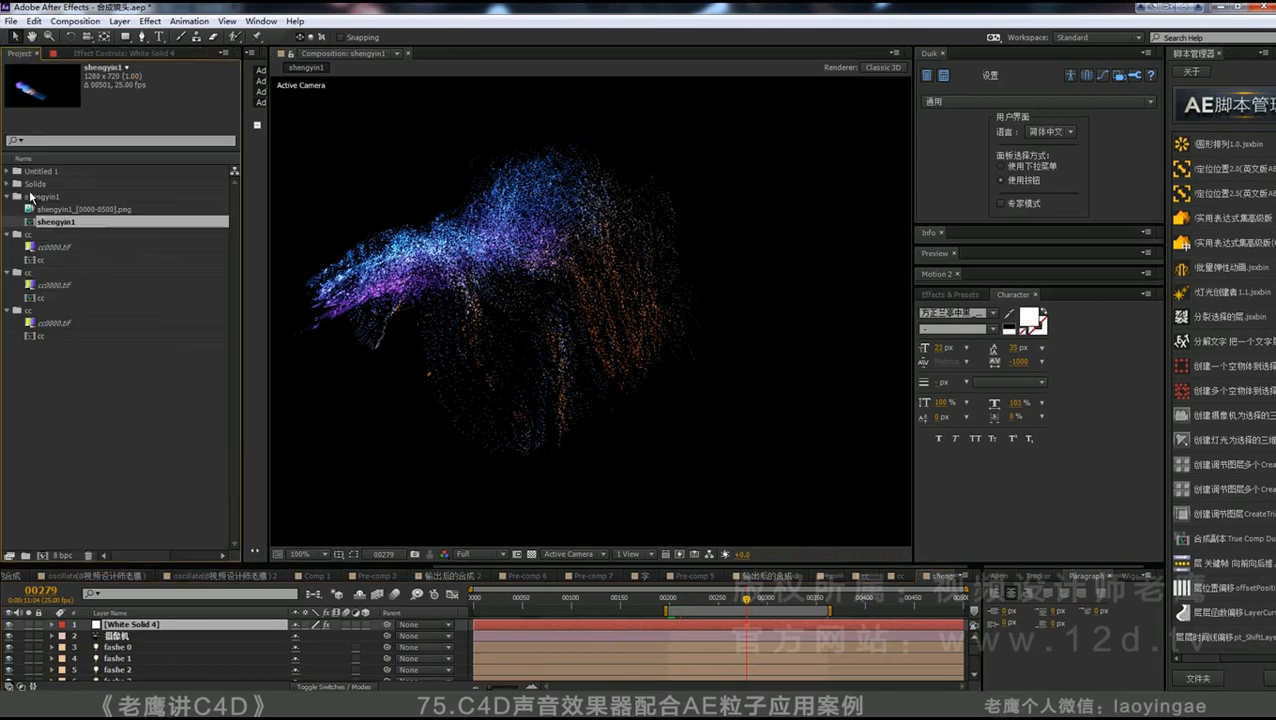
click(83, 390)
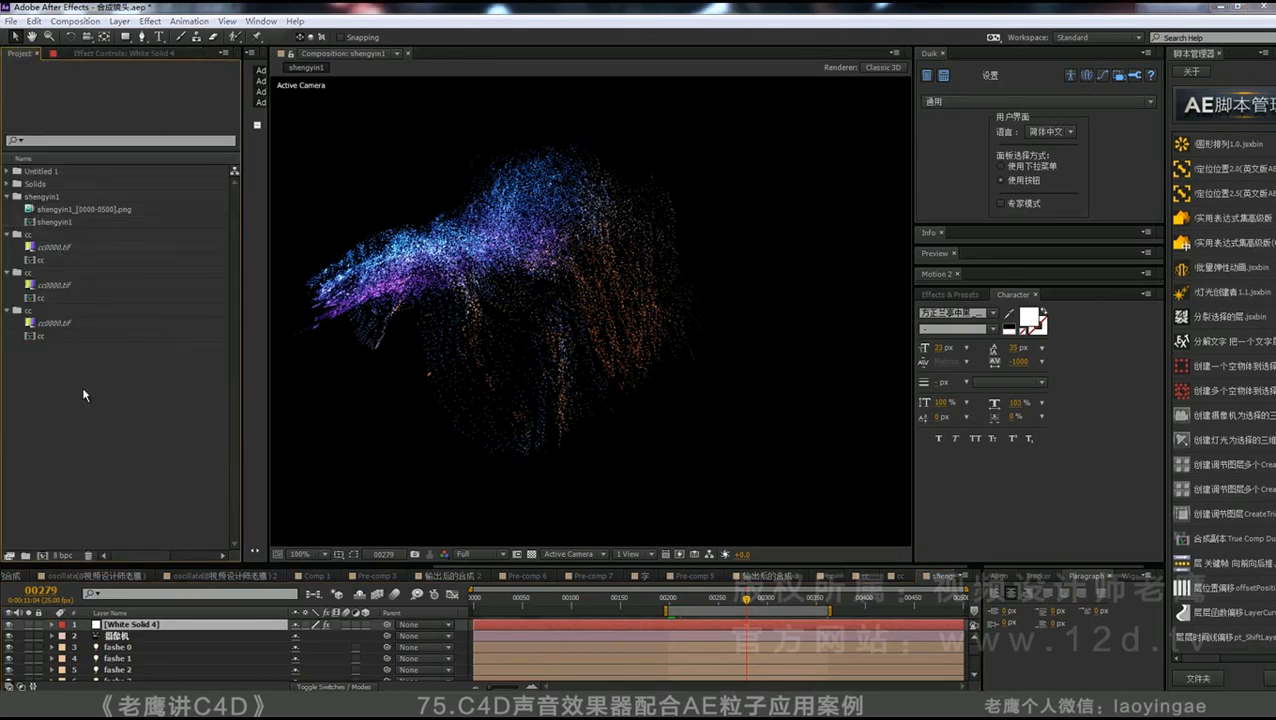
double_click(82, 386)
click(370, 46)
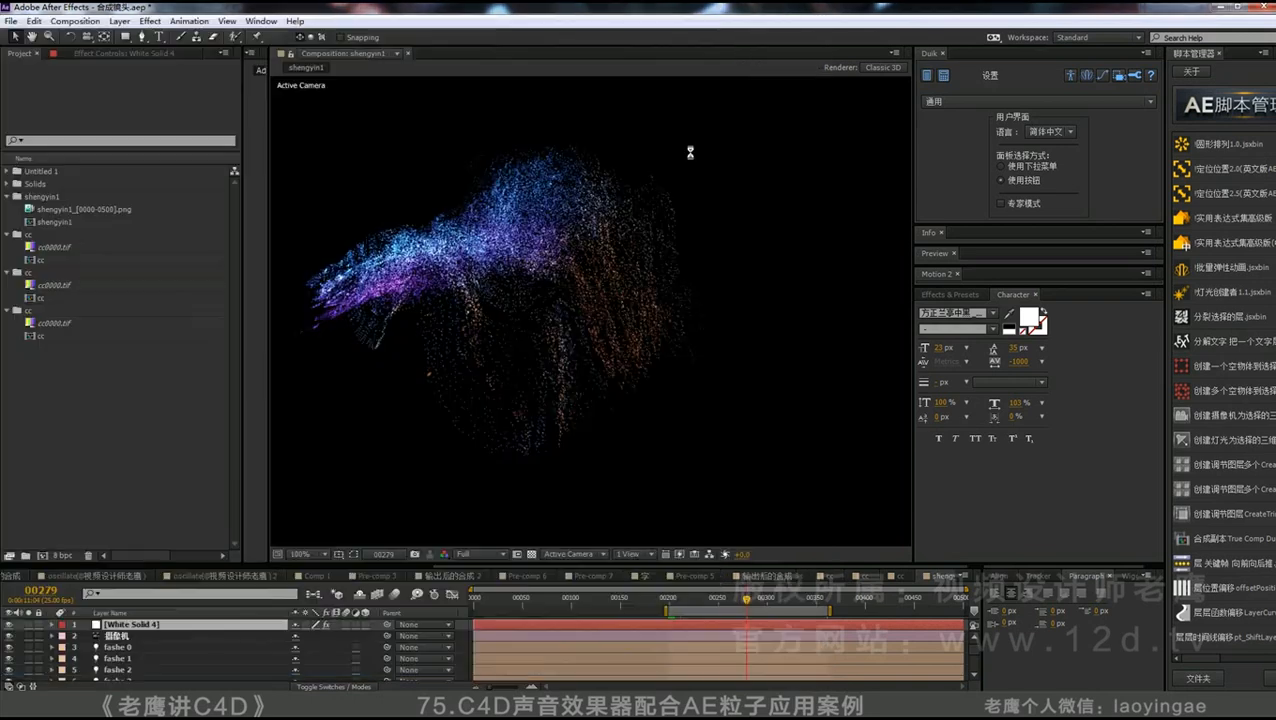
double_click(694, 135)
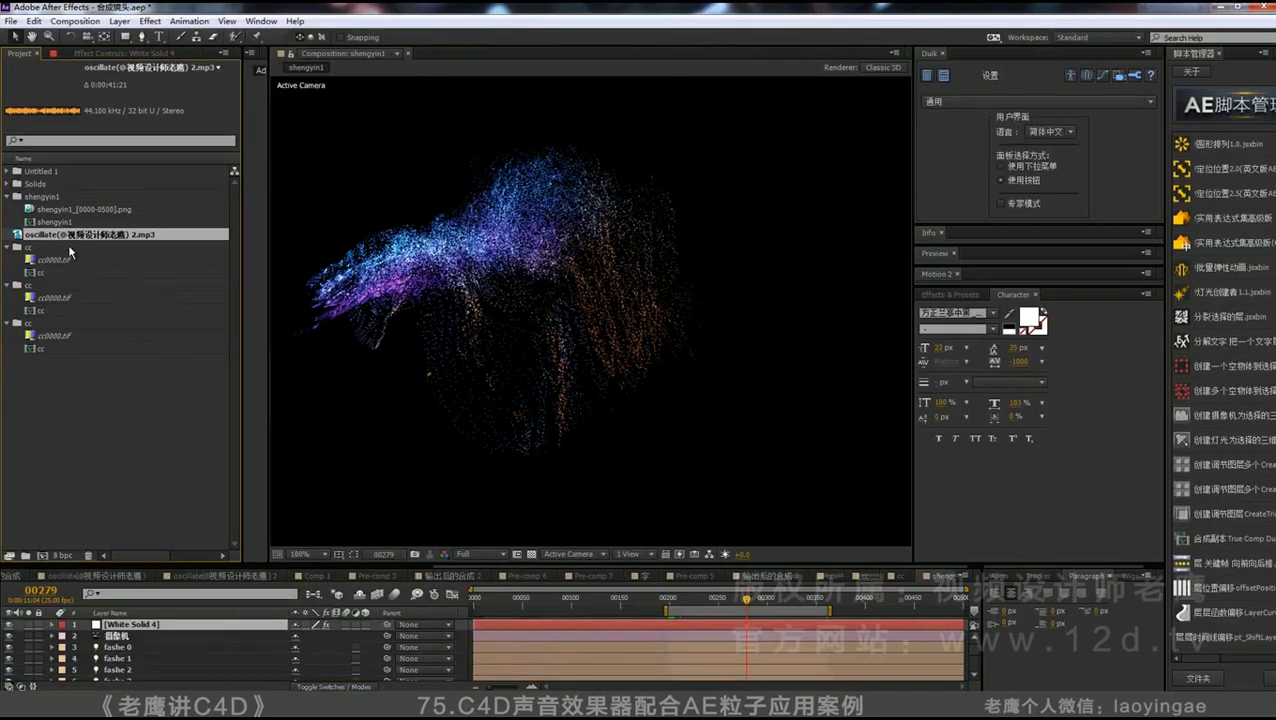
drag(66, 236, 160, 618)
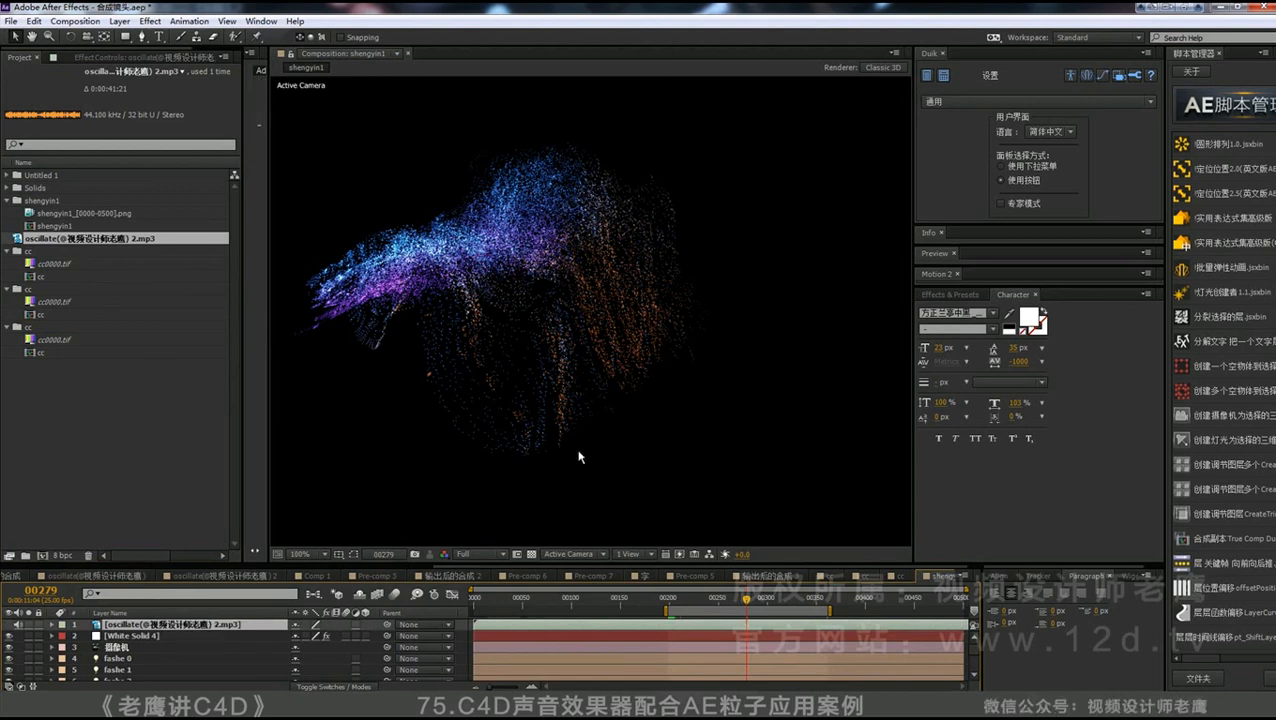
- Duplicate the shengyin1 composition and open the copy, shengyin2
click(48, 228)
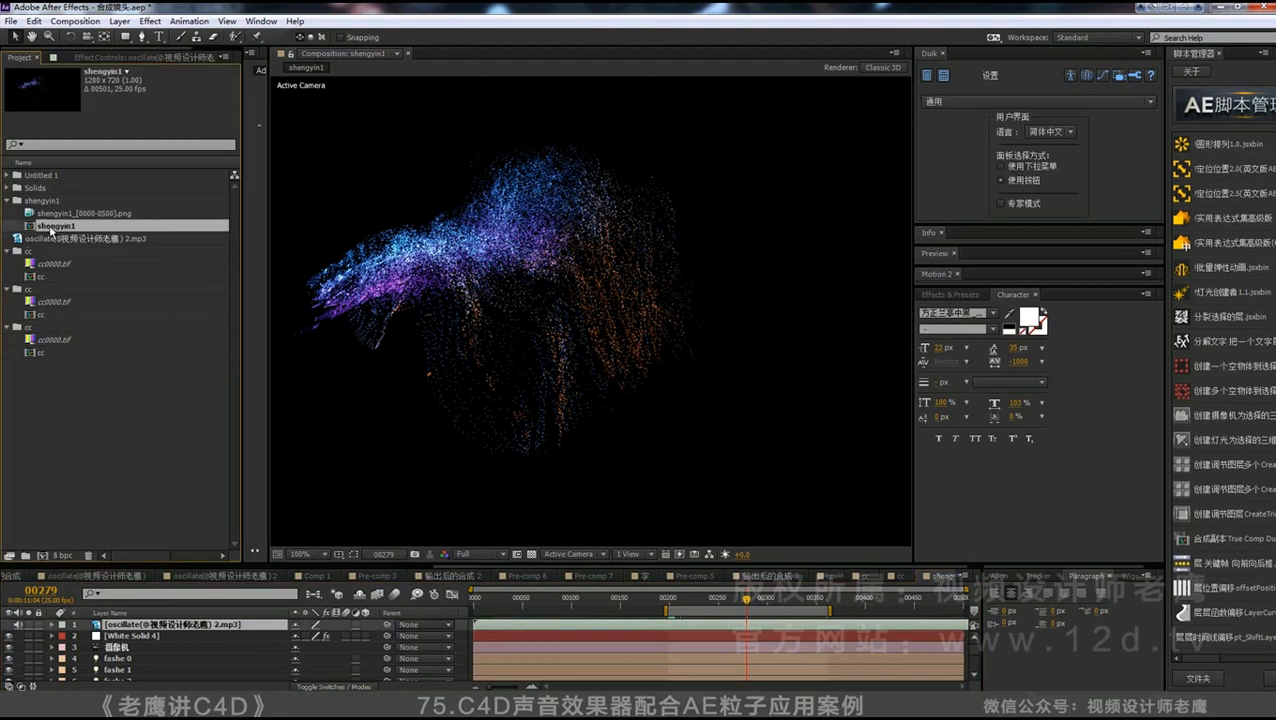
key(ctrl+d)
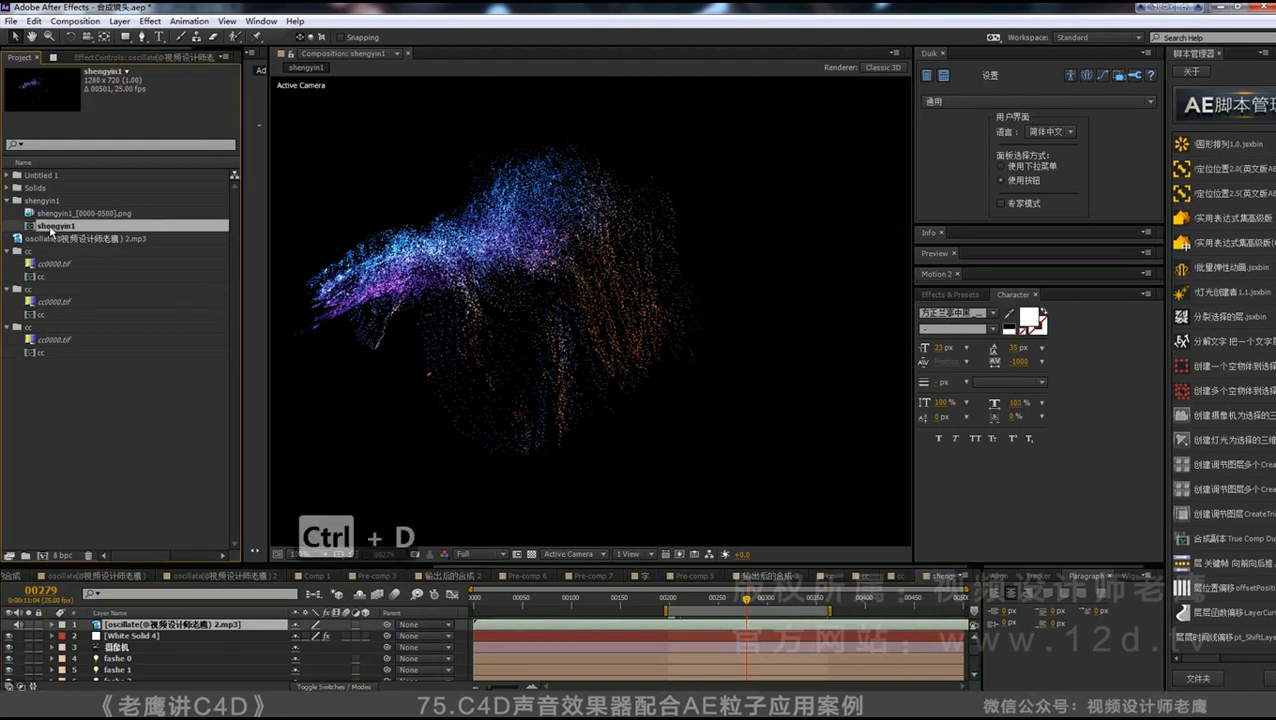
click(60, 214)
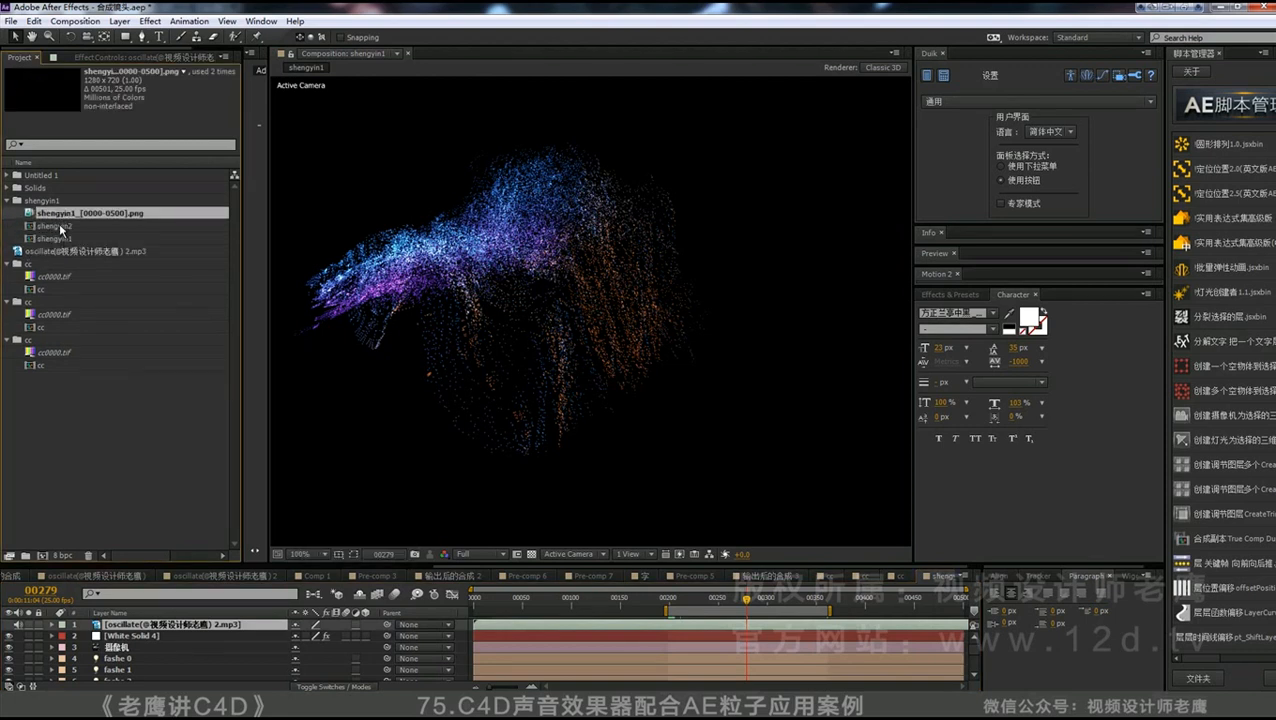
click(58, 226)
double_click(55, 228)
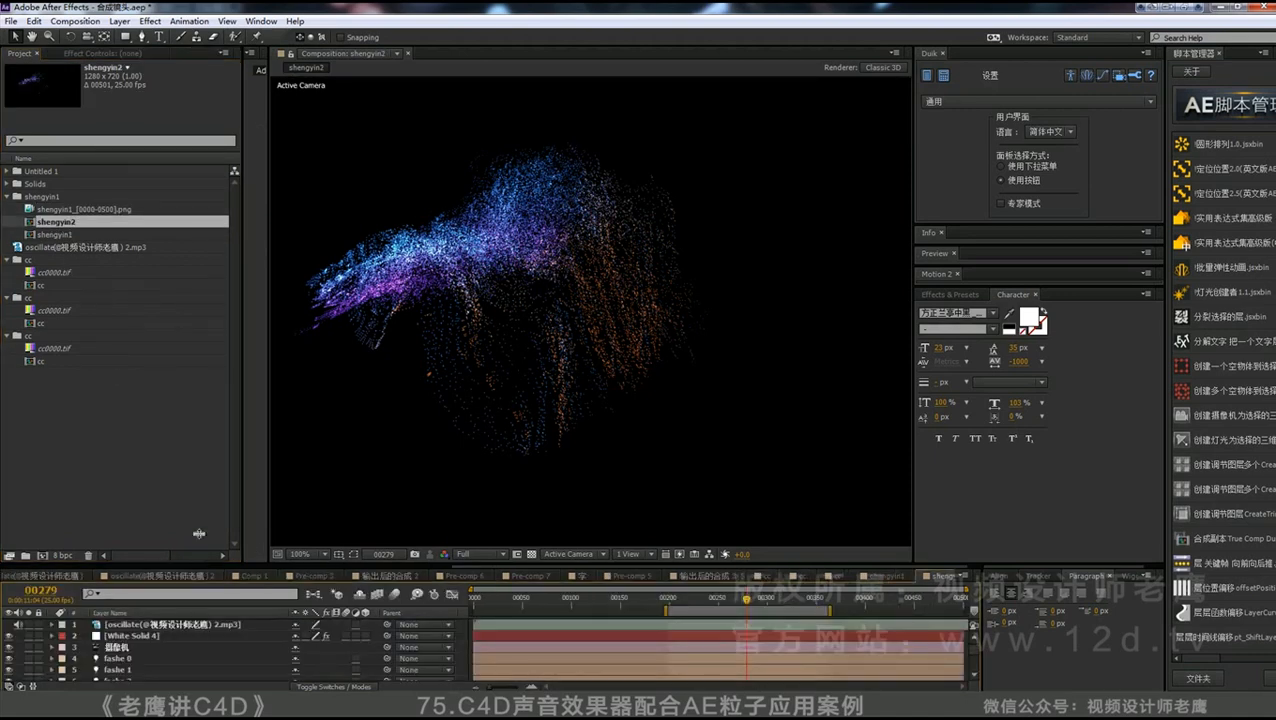
- Hide the White Solid 4 particle layer in shengyin2 and delete the light layers fashe 0 to fashe 127
drag(198, 562, 206, 356)
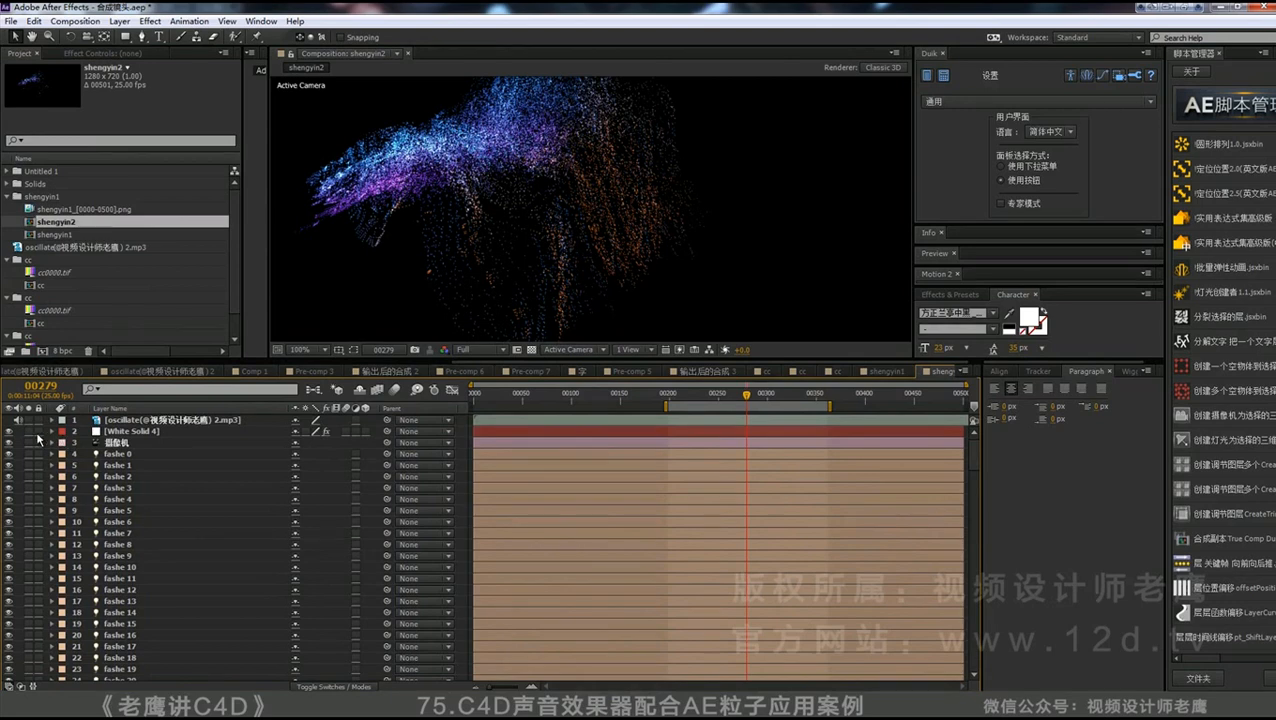
click(104, 432)
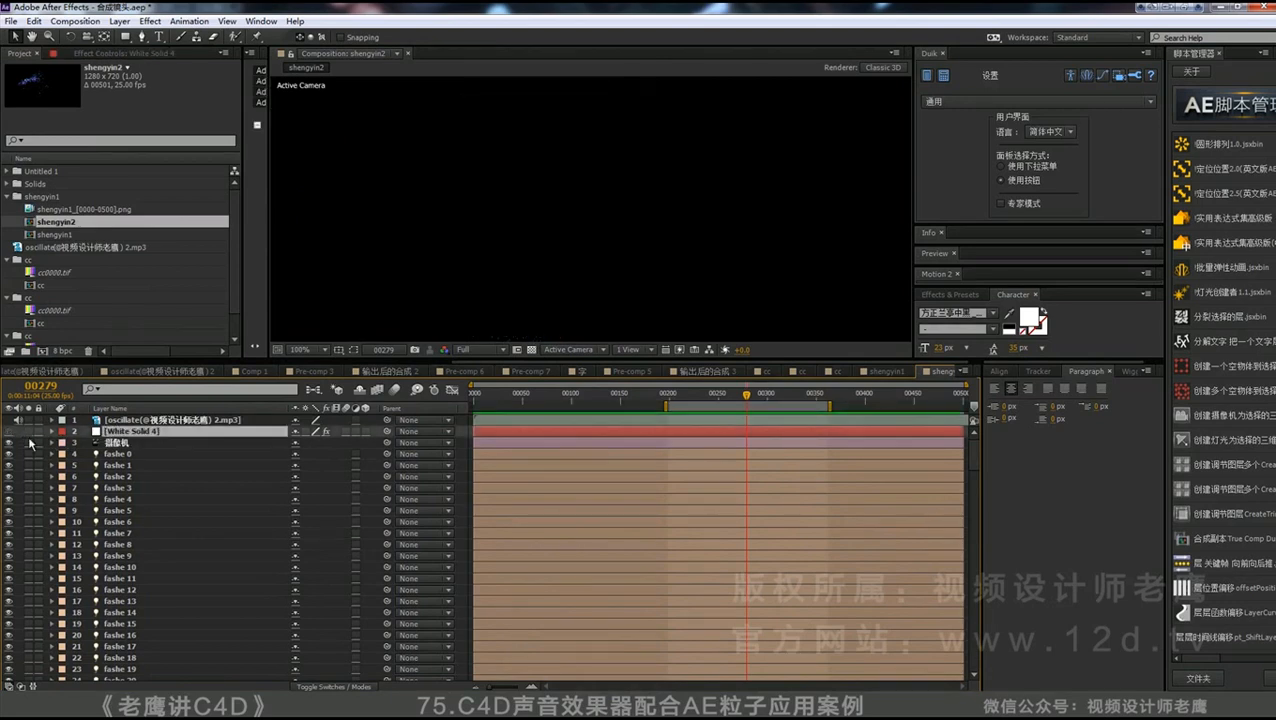
click(108, 453)
scroll(135, 494, down, 10)
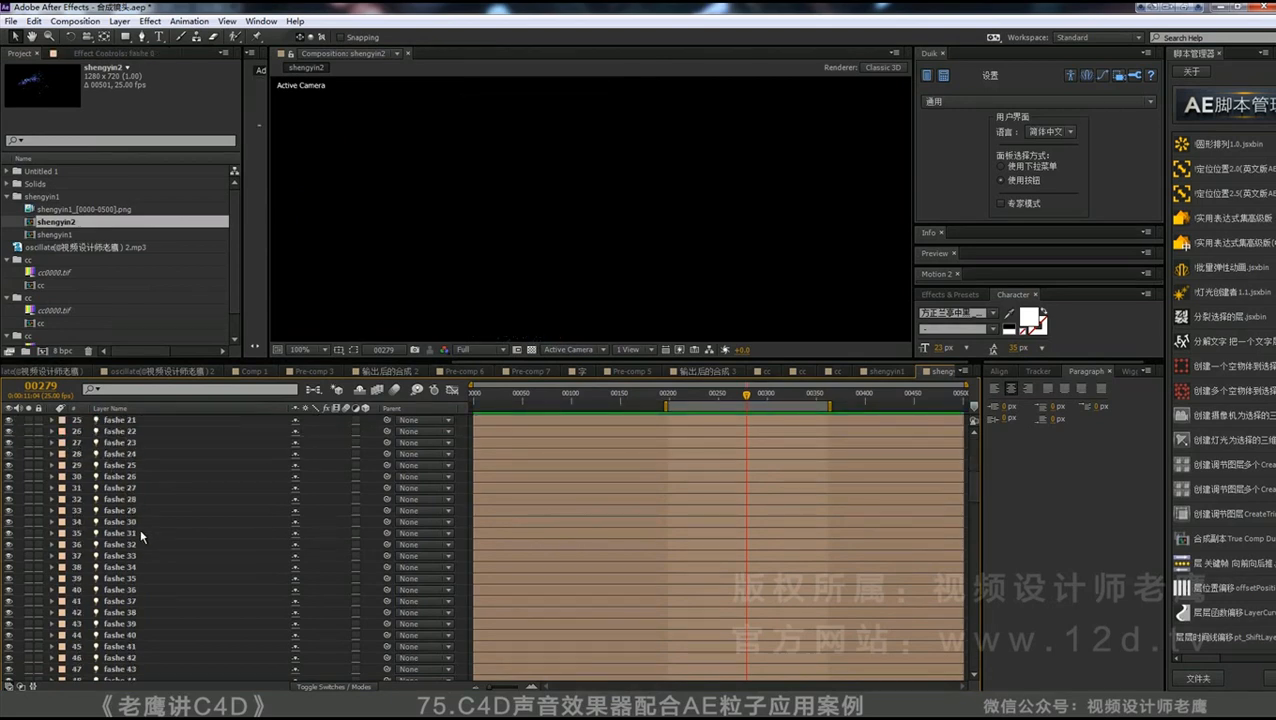
scroll(142, 545, down, 15)
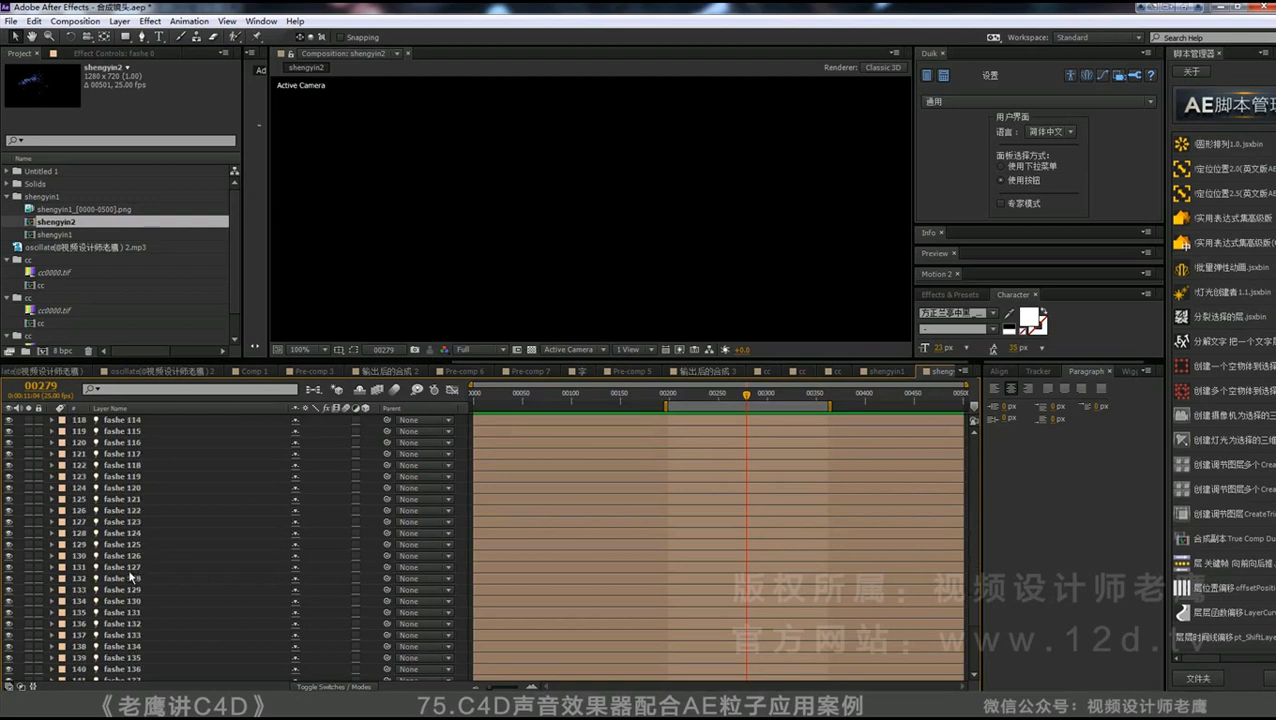
shift+click(130, 567)
key(Delete)
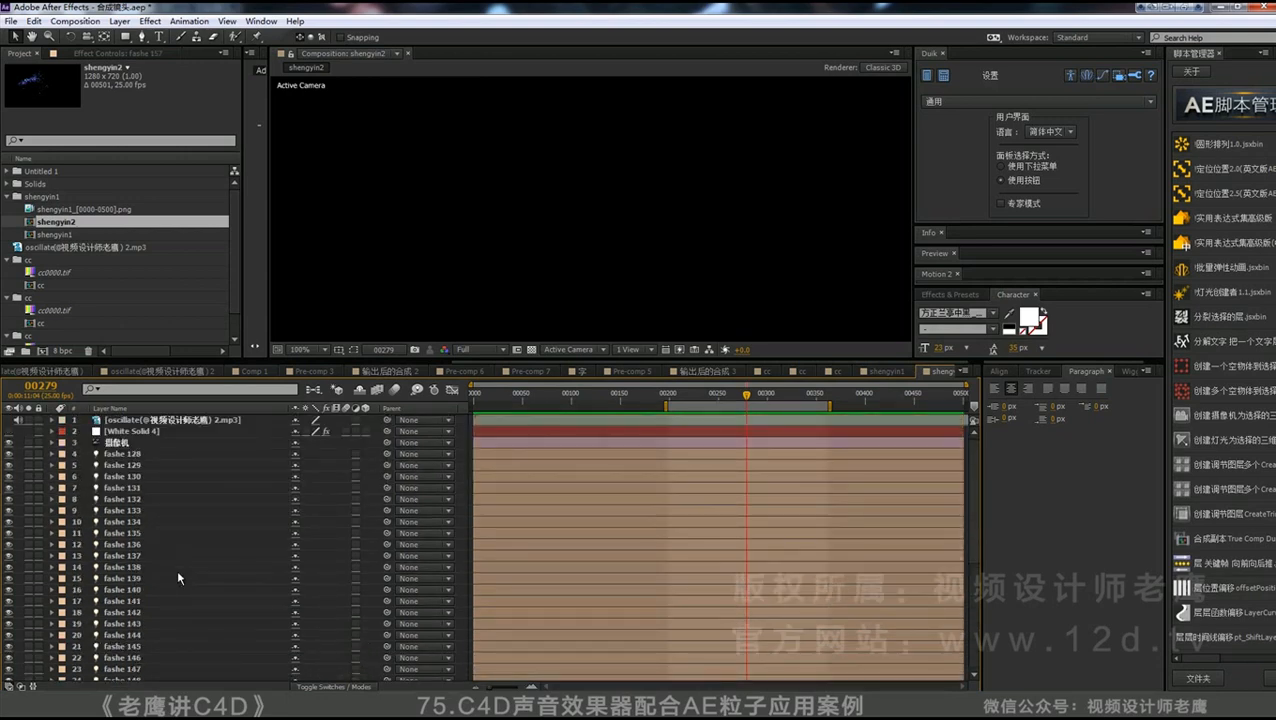
- Delete the light layers fashe 133 to fashe 160, keeping only fashe 128–132 and fashe 161–165
shift+click(125, 522)
key(Delete)
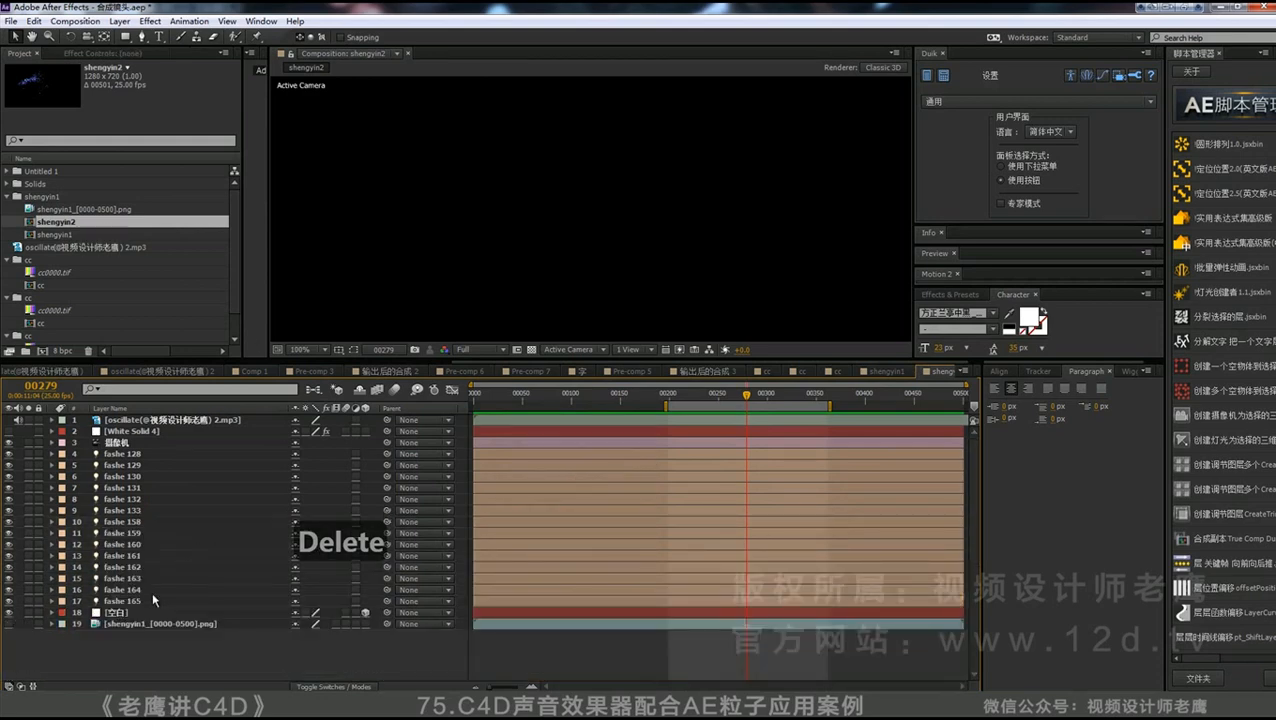
click(153, 598)
click(130, 512)
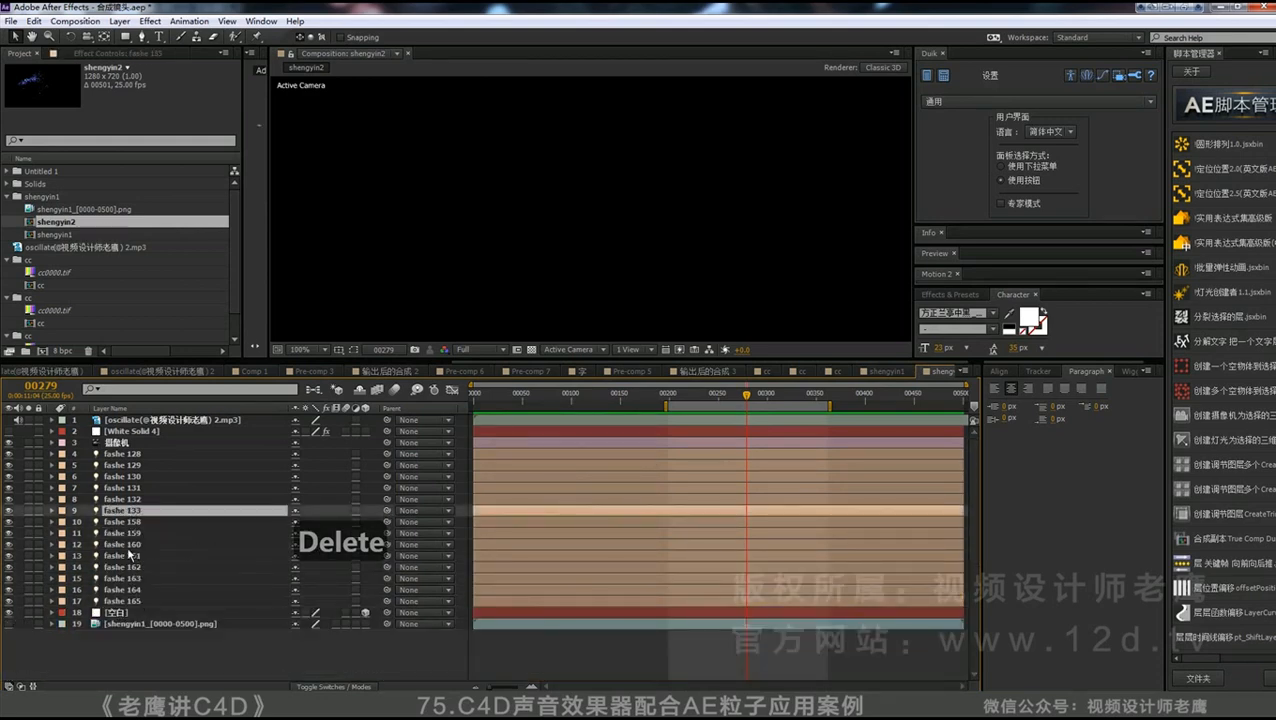
shift+click(128, 544)
key(Delete)
- Make the White Solid 4 particle layer visible again and move the current time to frame 259
click(700, 396)
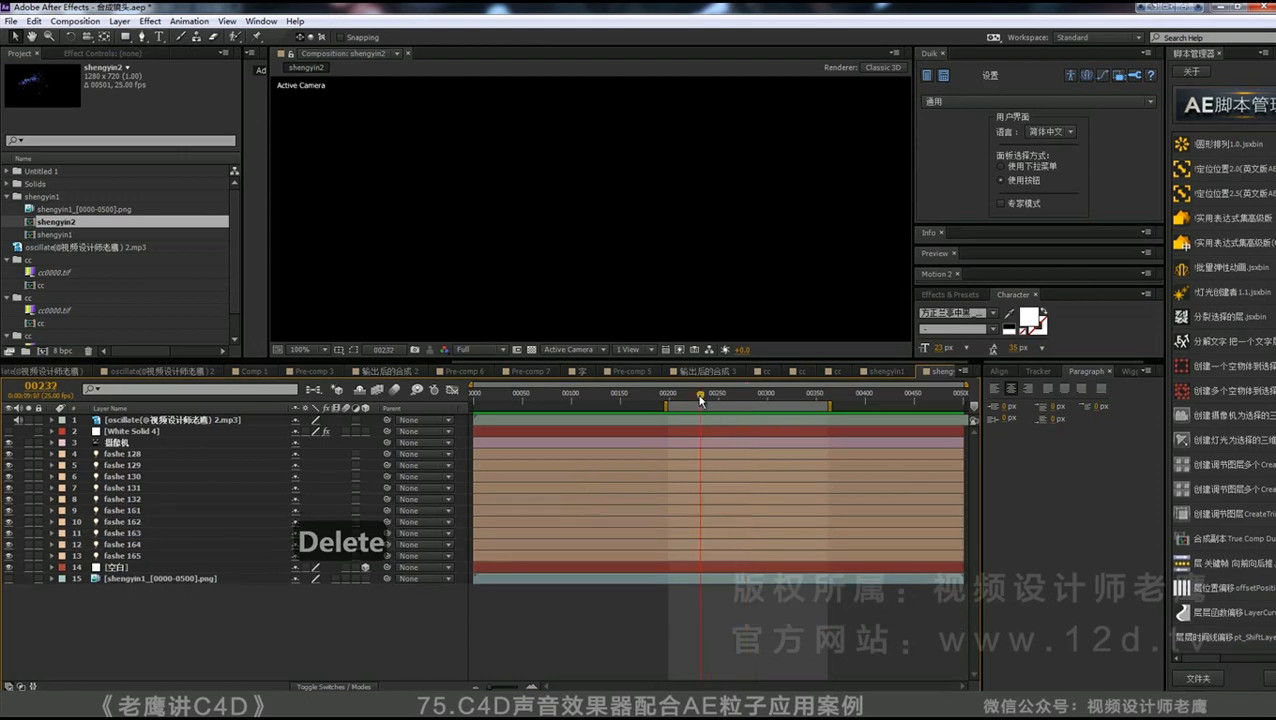
drag(700, 398, 715, 398)
click(10, 442)
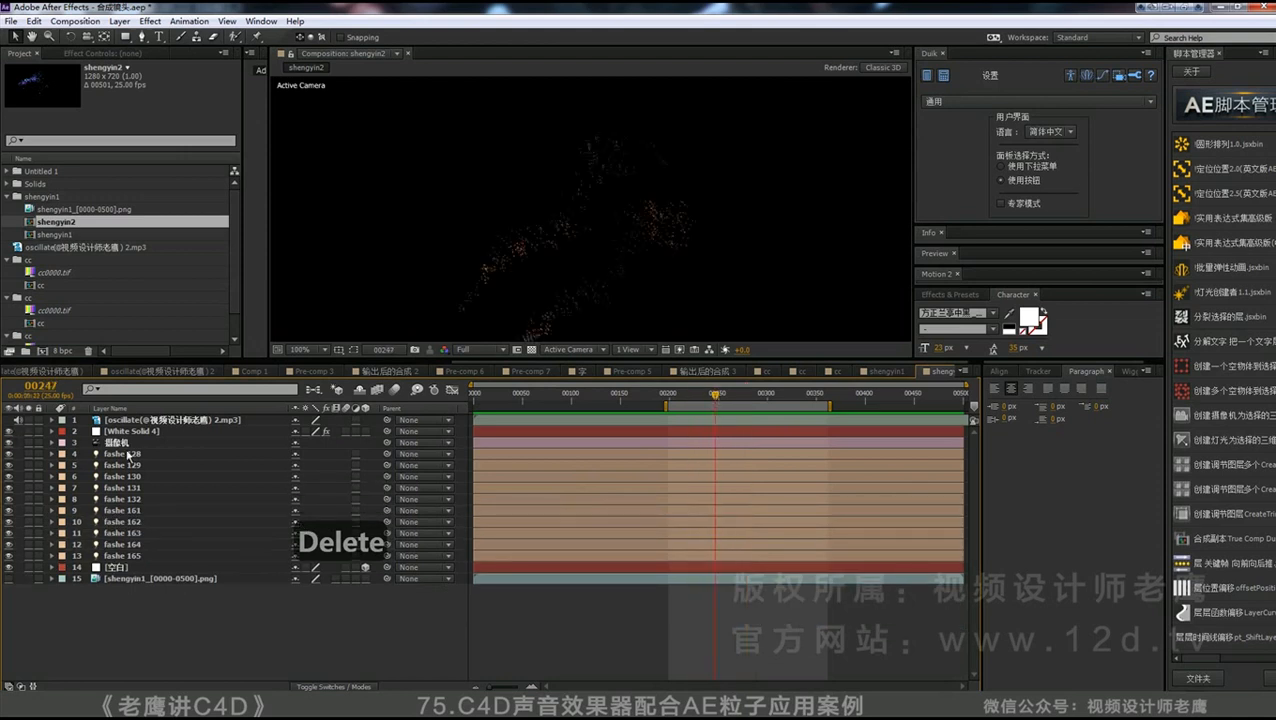
drag(697, 393, 727, 425)
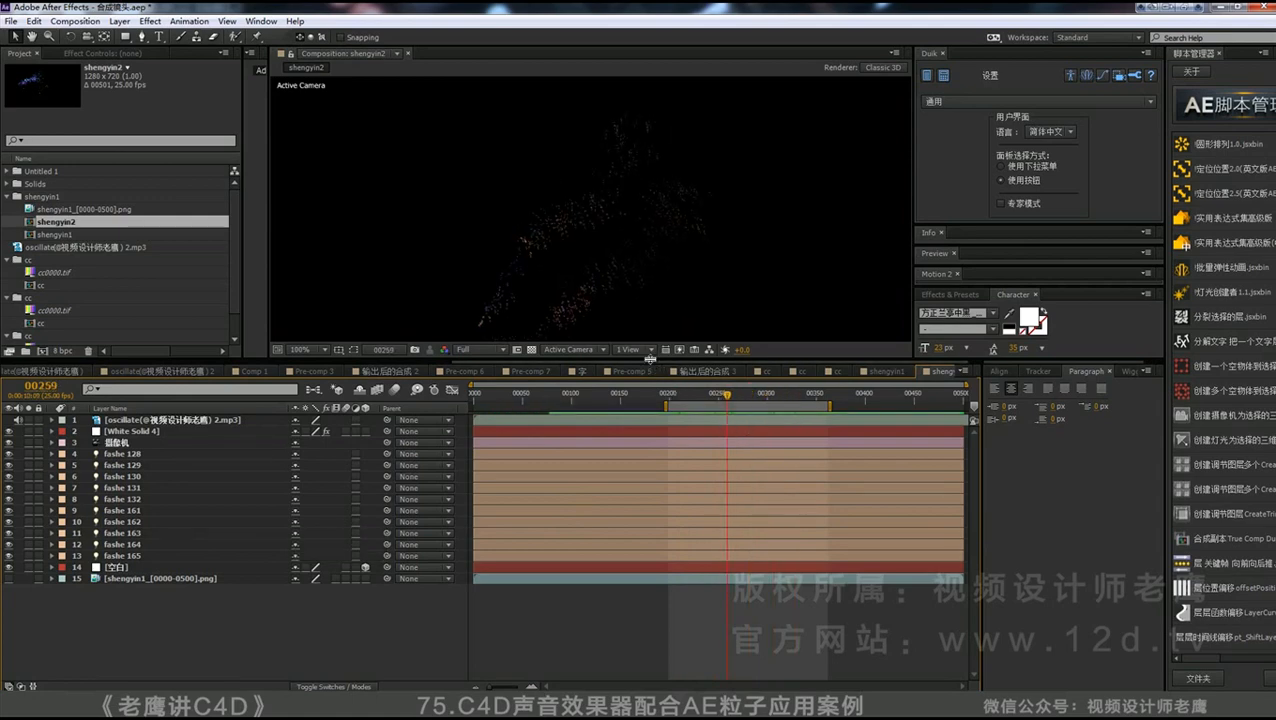
- Enlarge the composition viewer and preview the particles with sound over the work area
drag(652, 360, 655, 416)
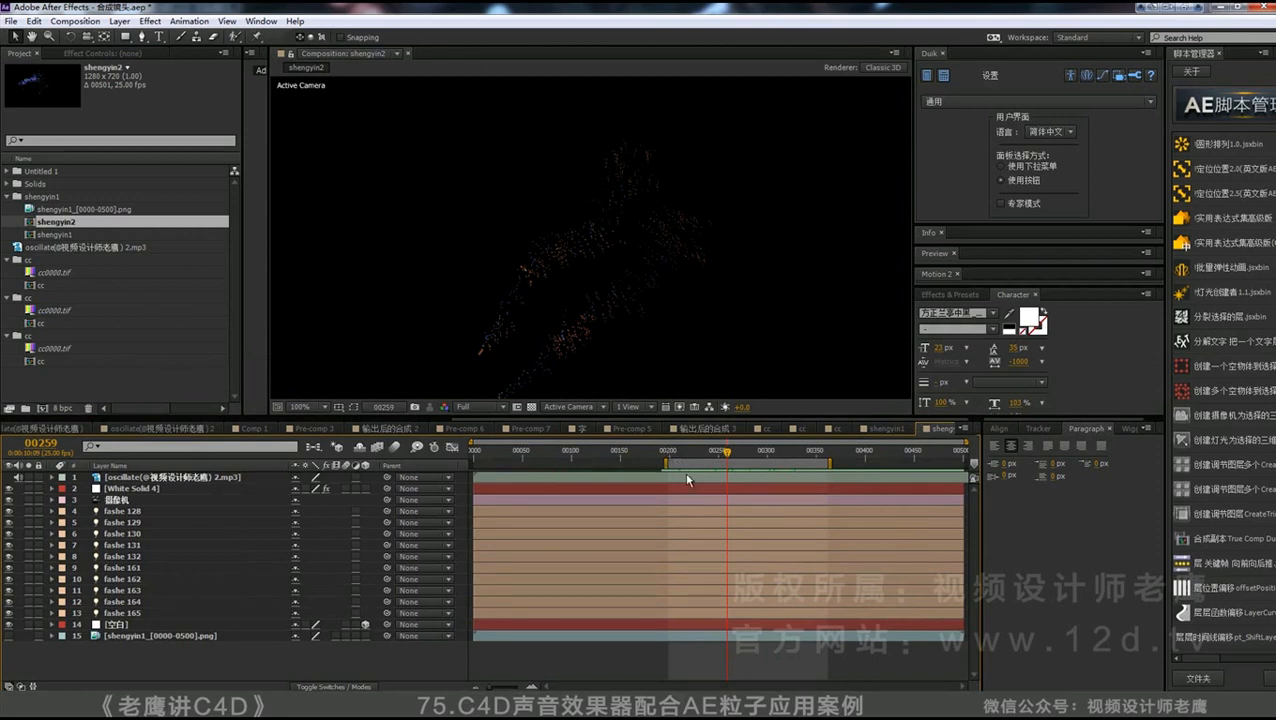
key(0)
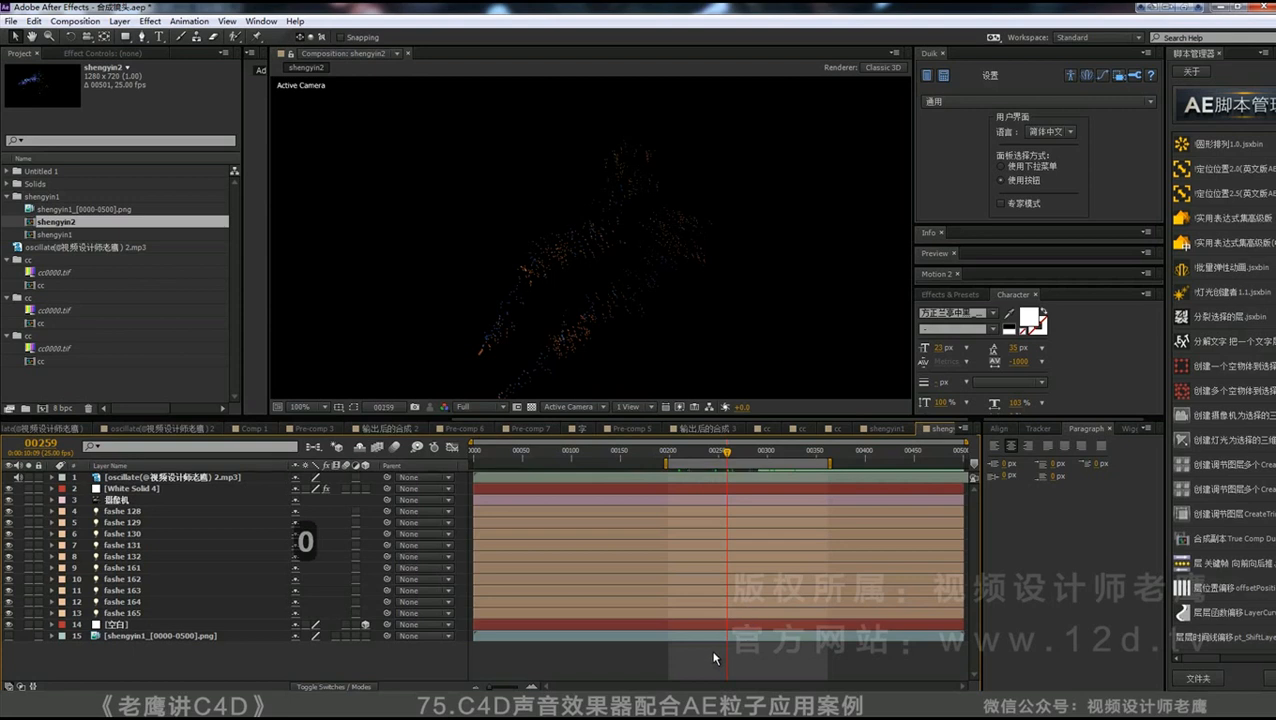
key(0)
key(0)
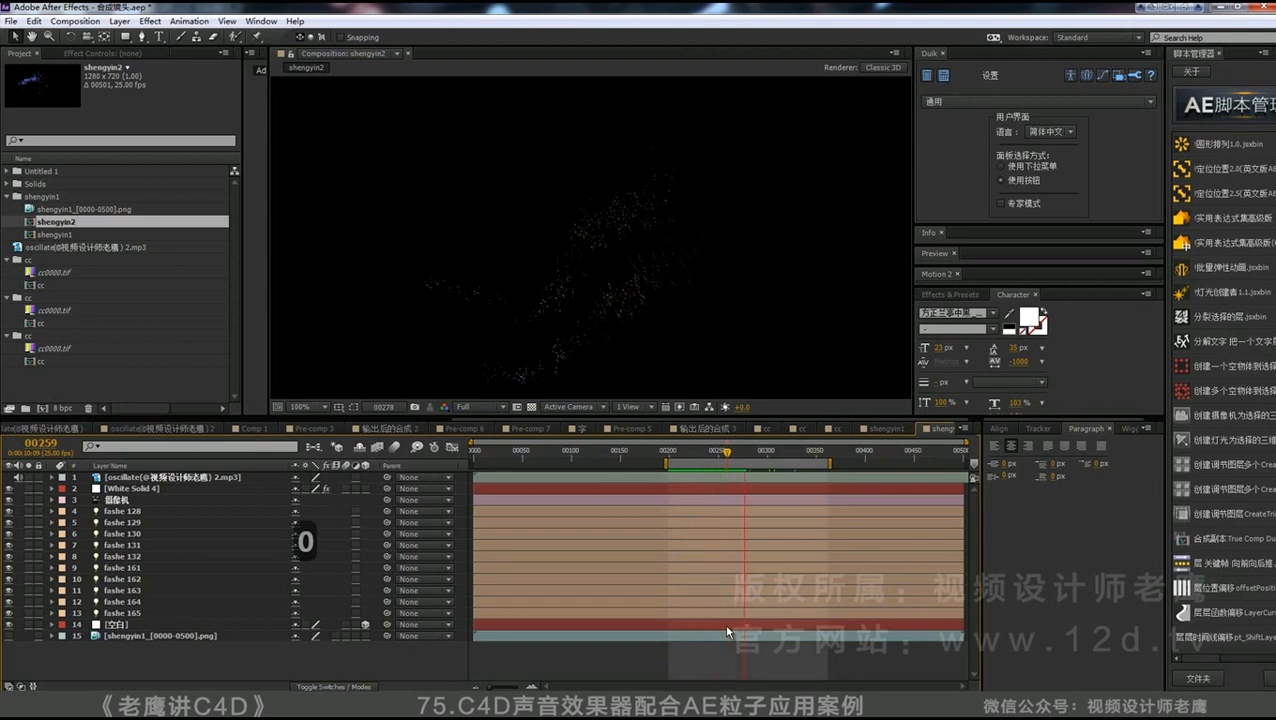
key(0)
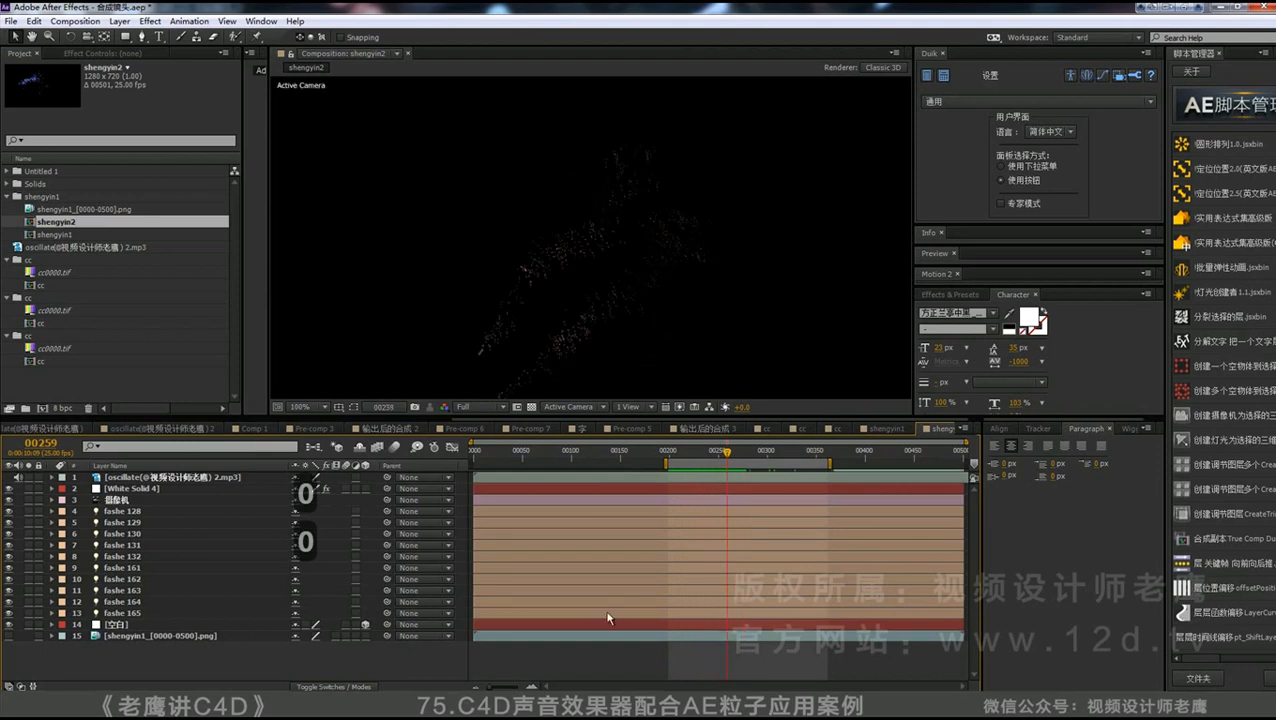
- Set the Audio Levels of the oscillate audio layer to -10 dB and preview the work area
click(181, 480)
key(l)
key(l)
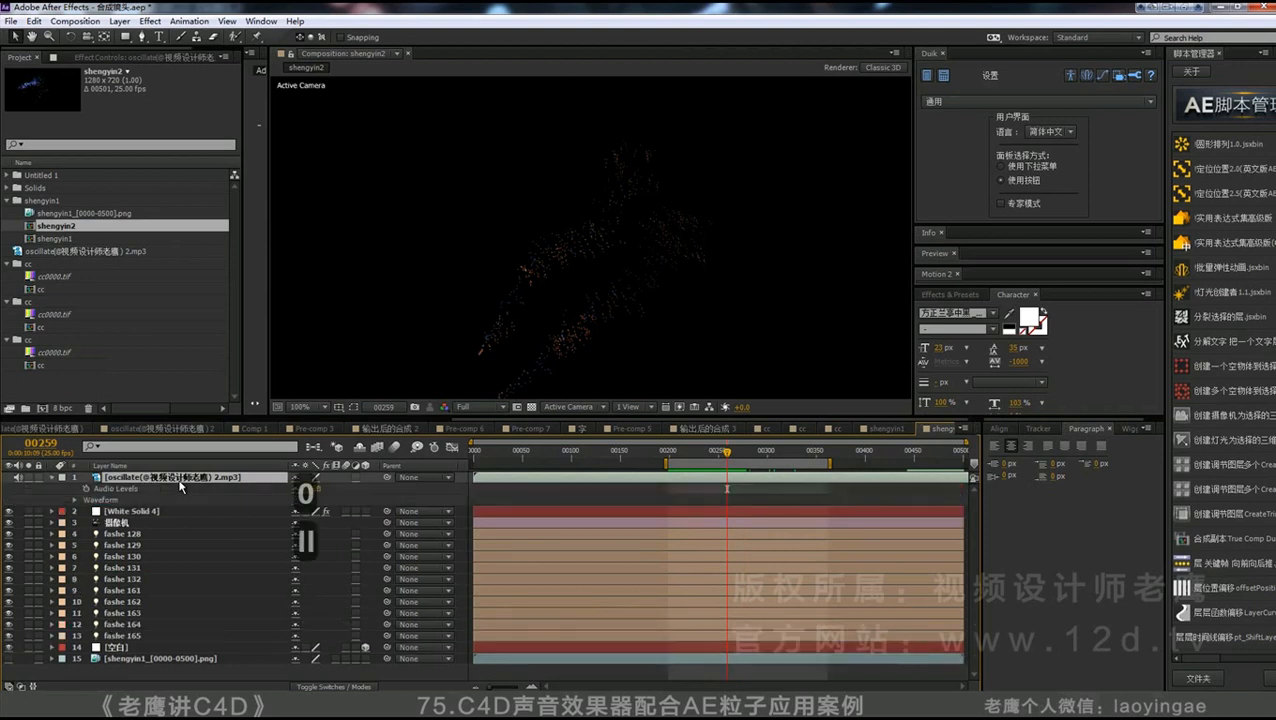
key(l)
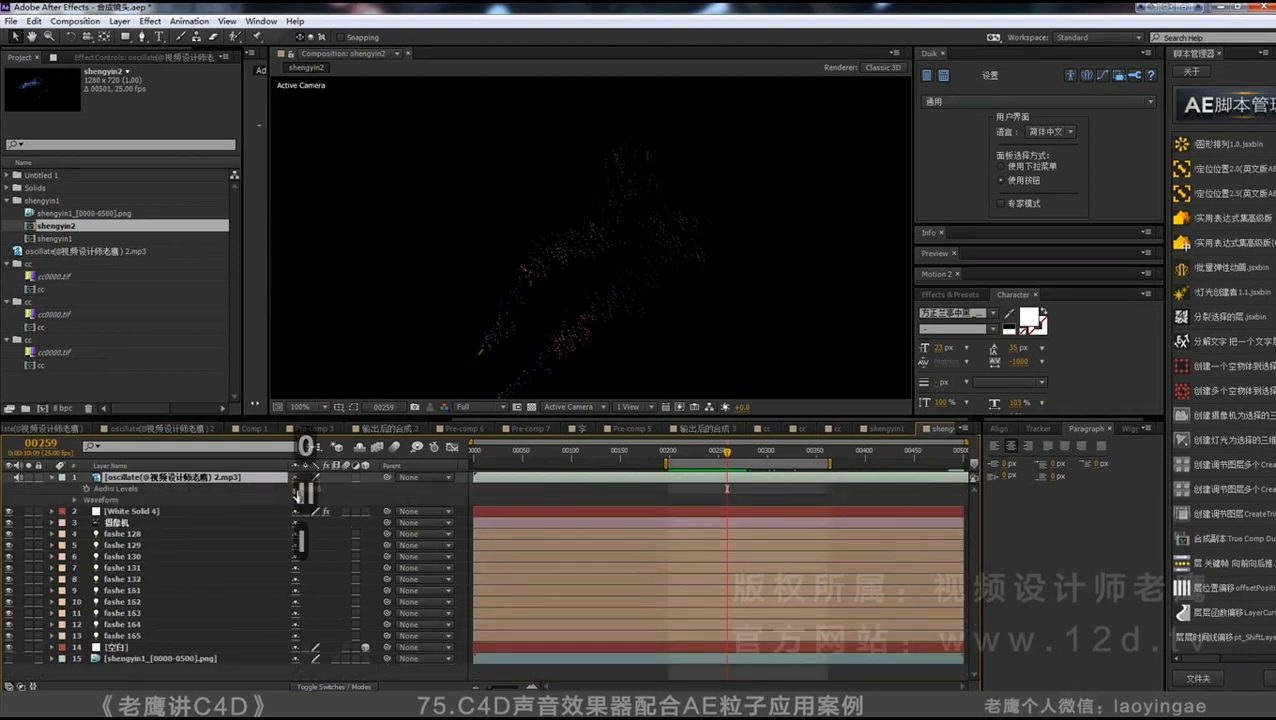
text(-100)
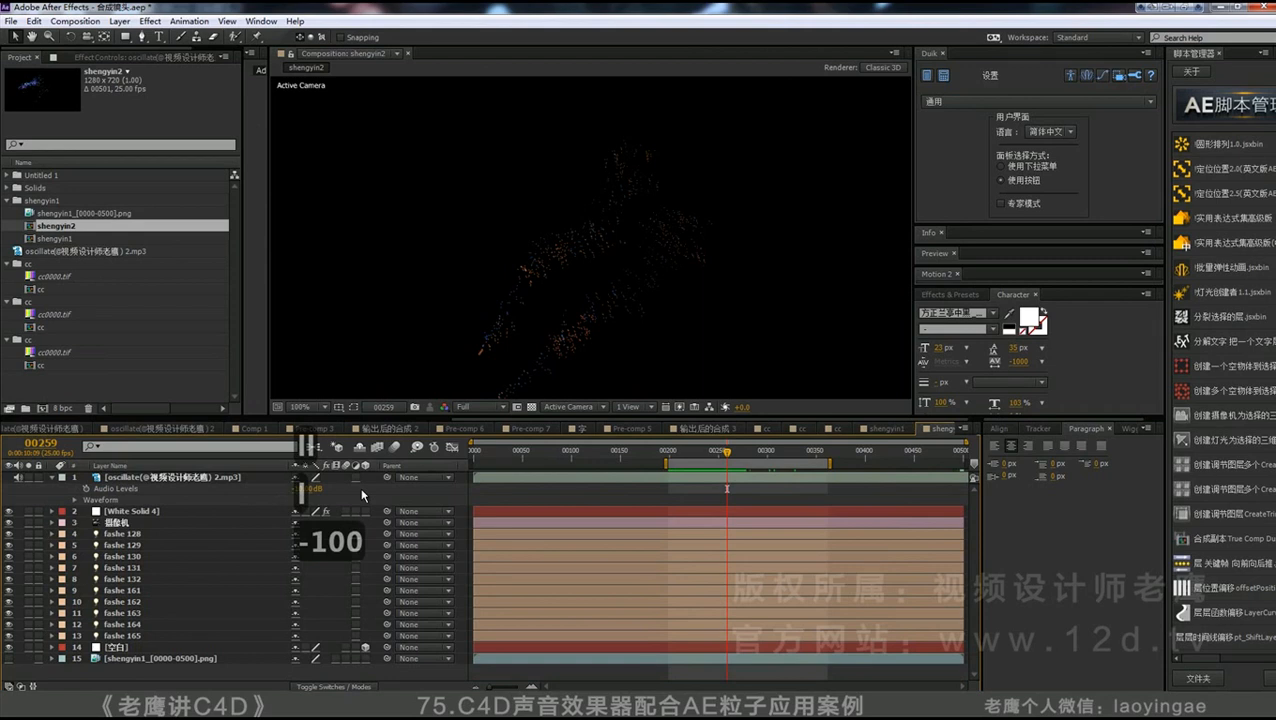
key(KP_0)
key(KP_0)
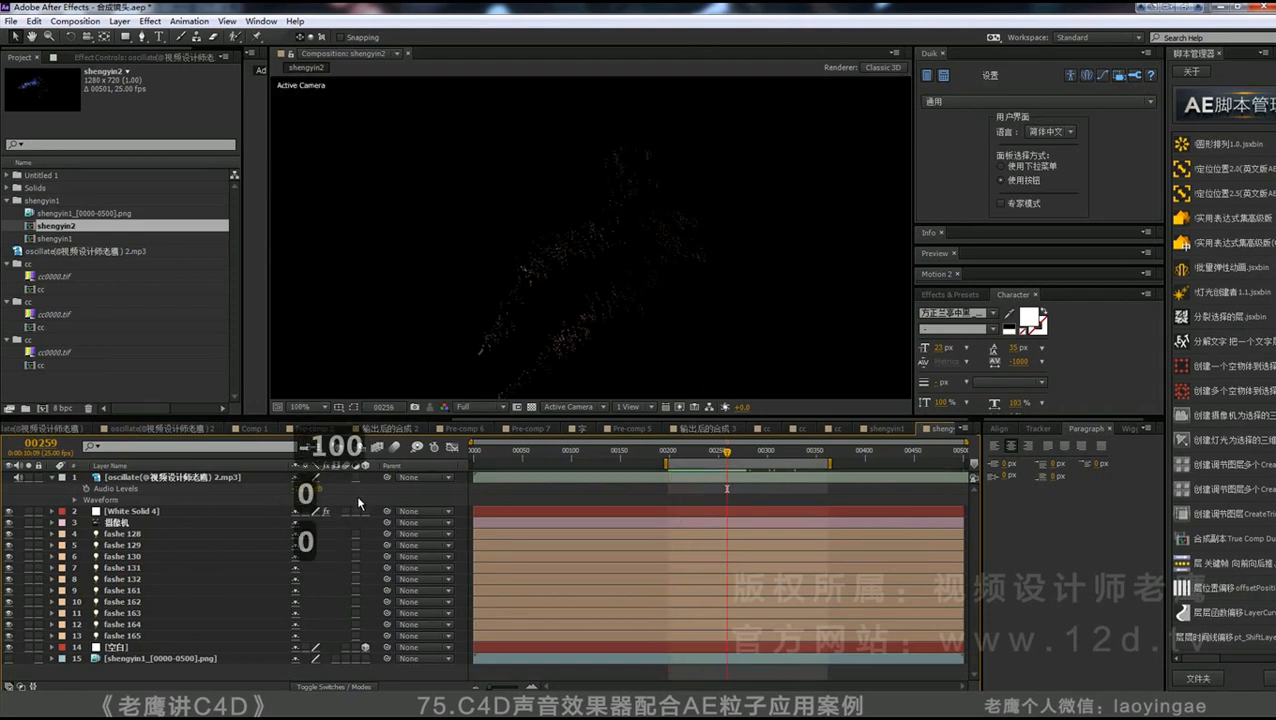
- Convert the oscillate layer's audio to keyframes with the Keyframe Assistant
click(136, 484)
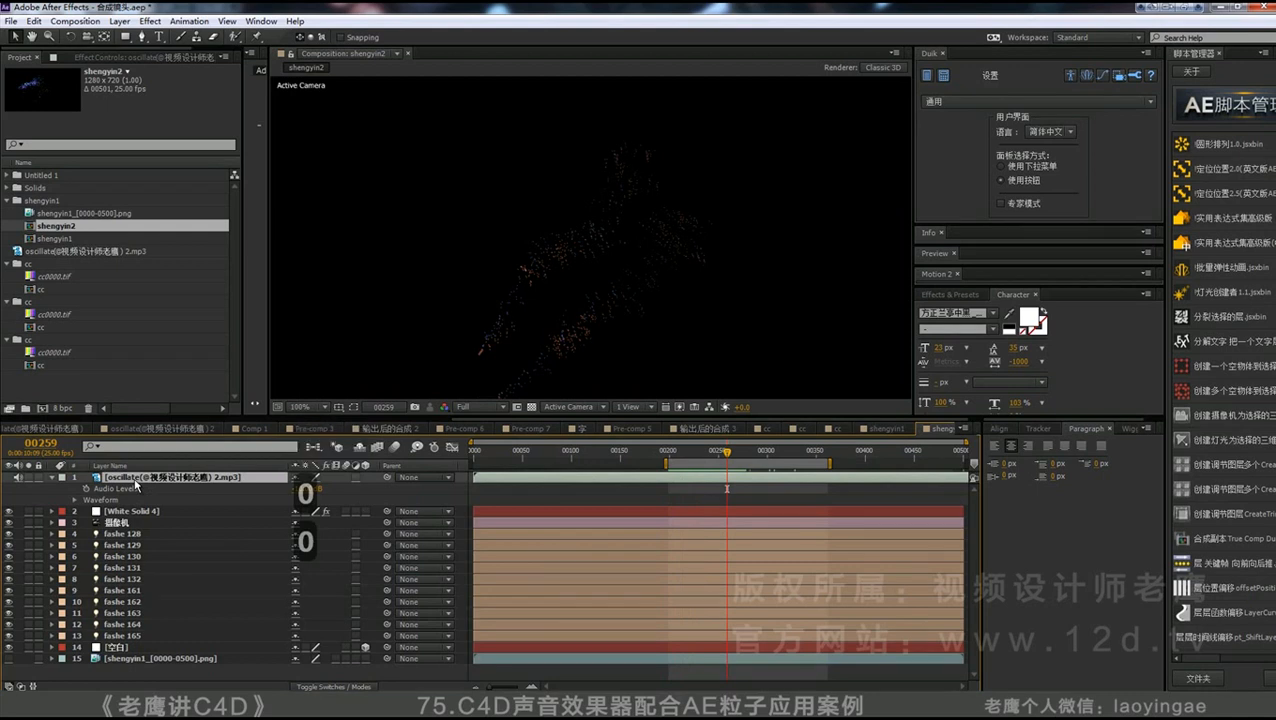
right_click(136, 484)
mouse_move(250, 377)
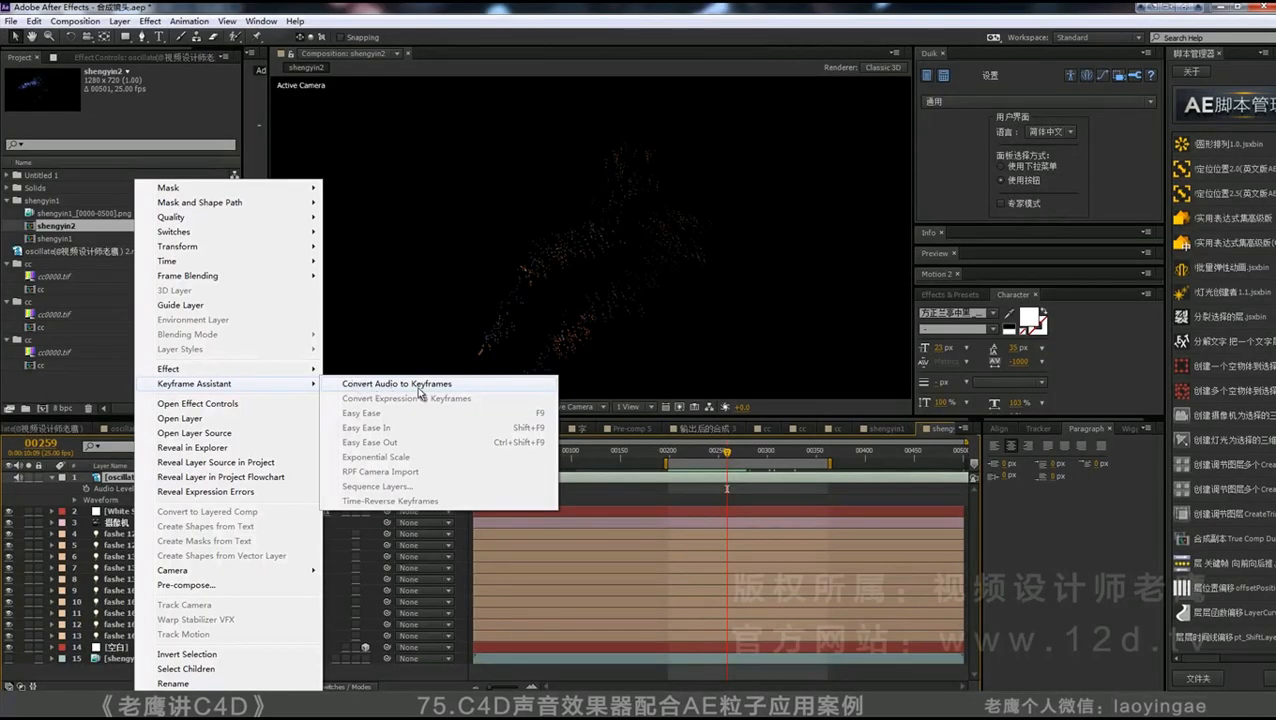
click(420, 384)
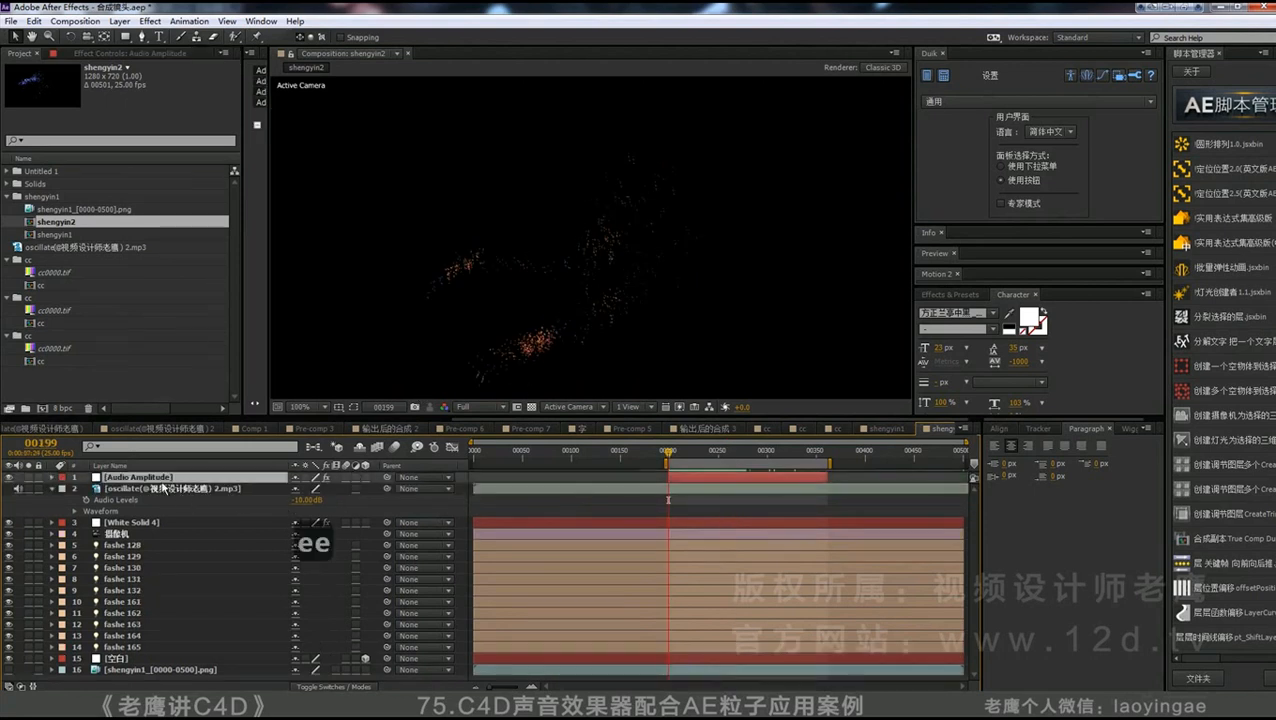
- Delete the Left Channel and Right Channel effects from the Audio Amplitude layer and reveal the Both Channels slider keyframes
click(175, 479)
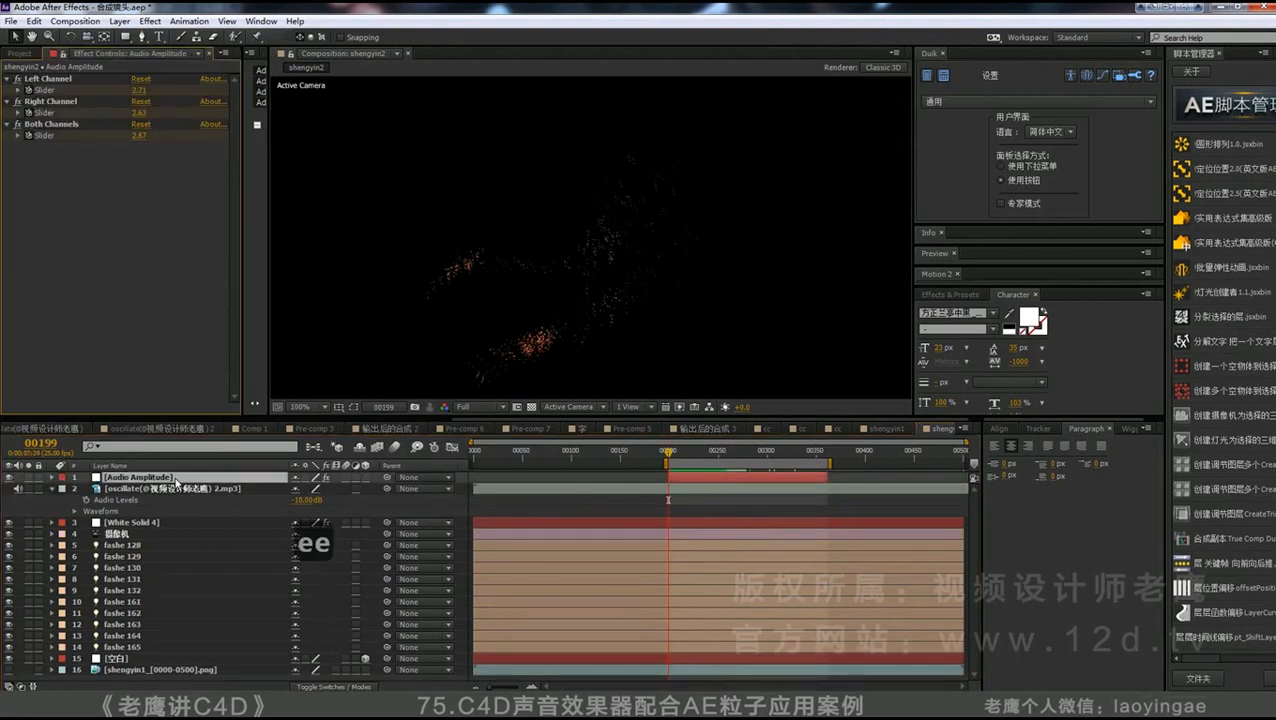
key(e)
key(e)
key(e)
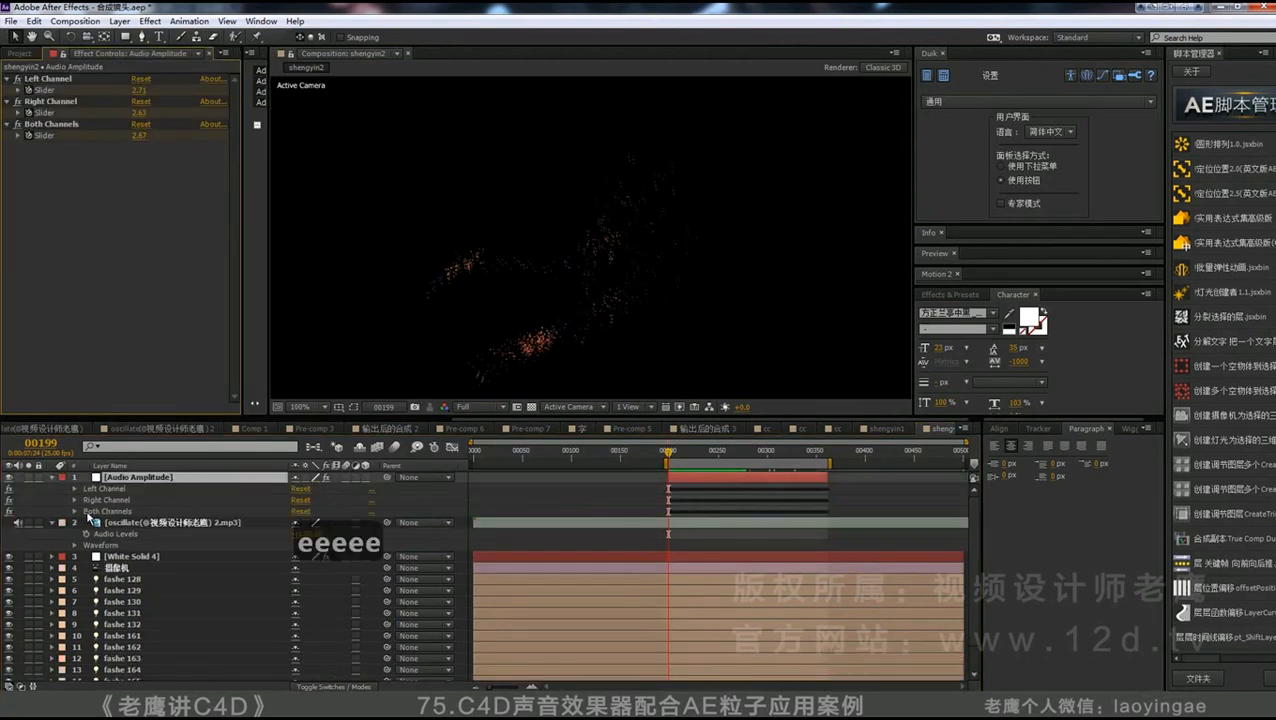
click(105, 499)
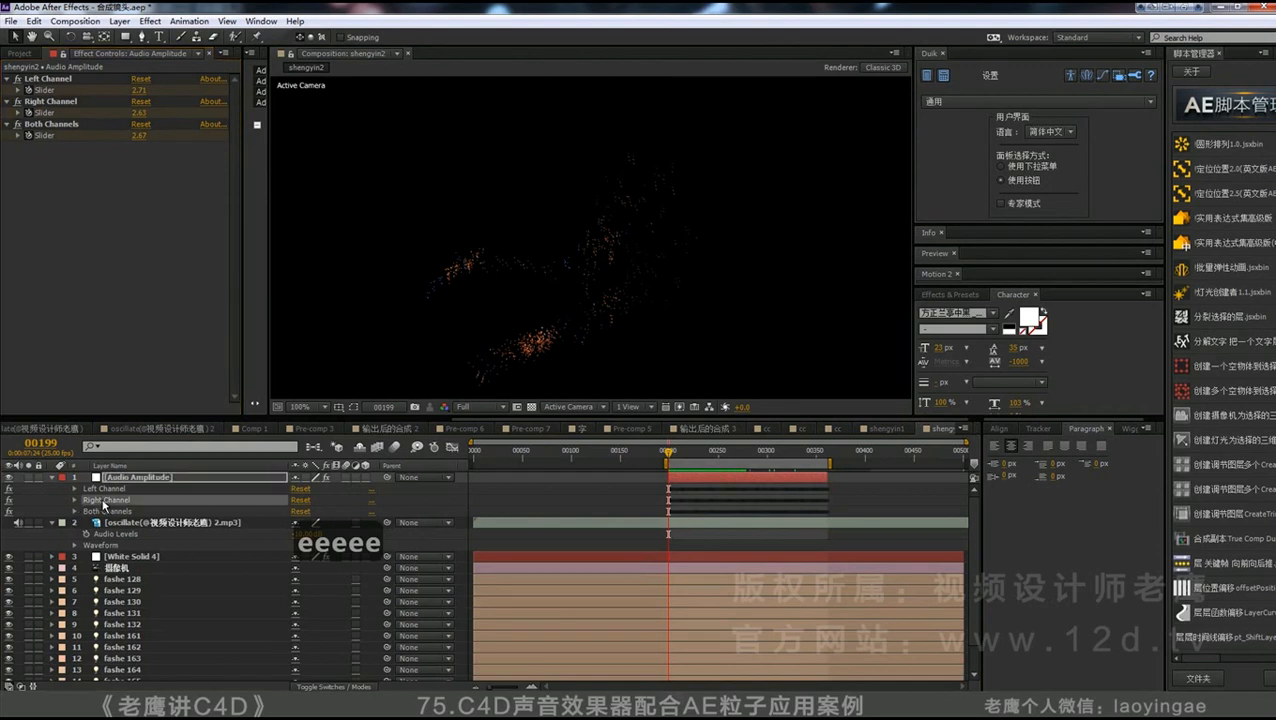
ctrl+click(112, 488)
key(Delete)
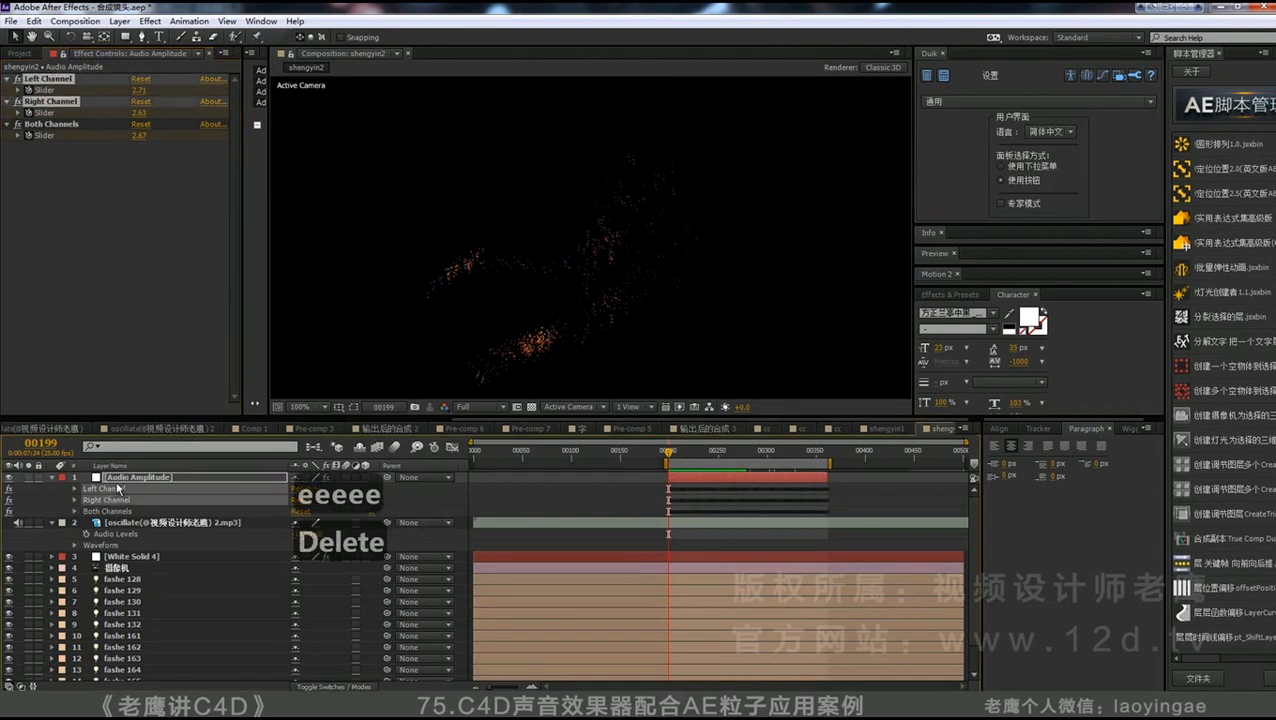
click(74, 489)
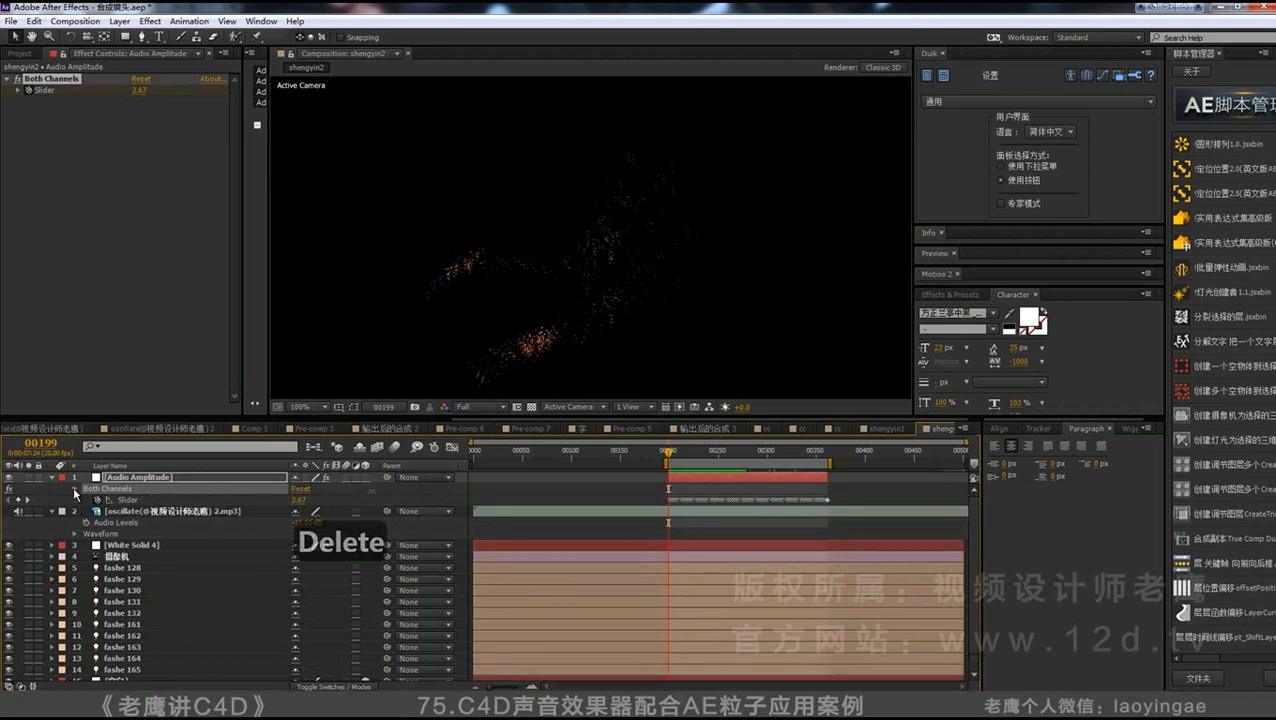
- Examine the Both Channels slider keyframe curve in the Graph Editor and return to the layer bars
drag(686, 457, 760, 478)
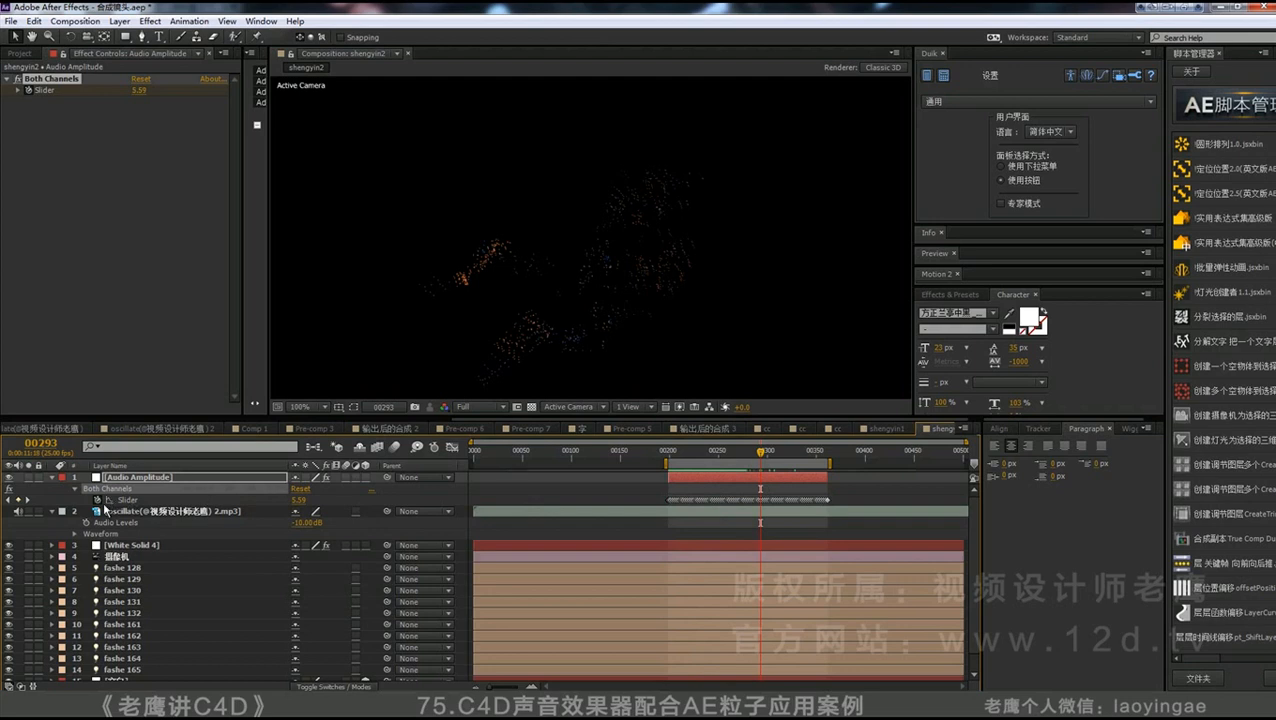
click(140, 501)
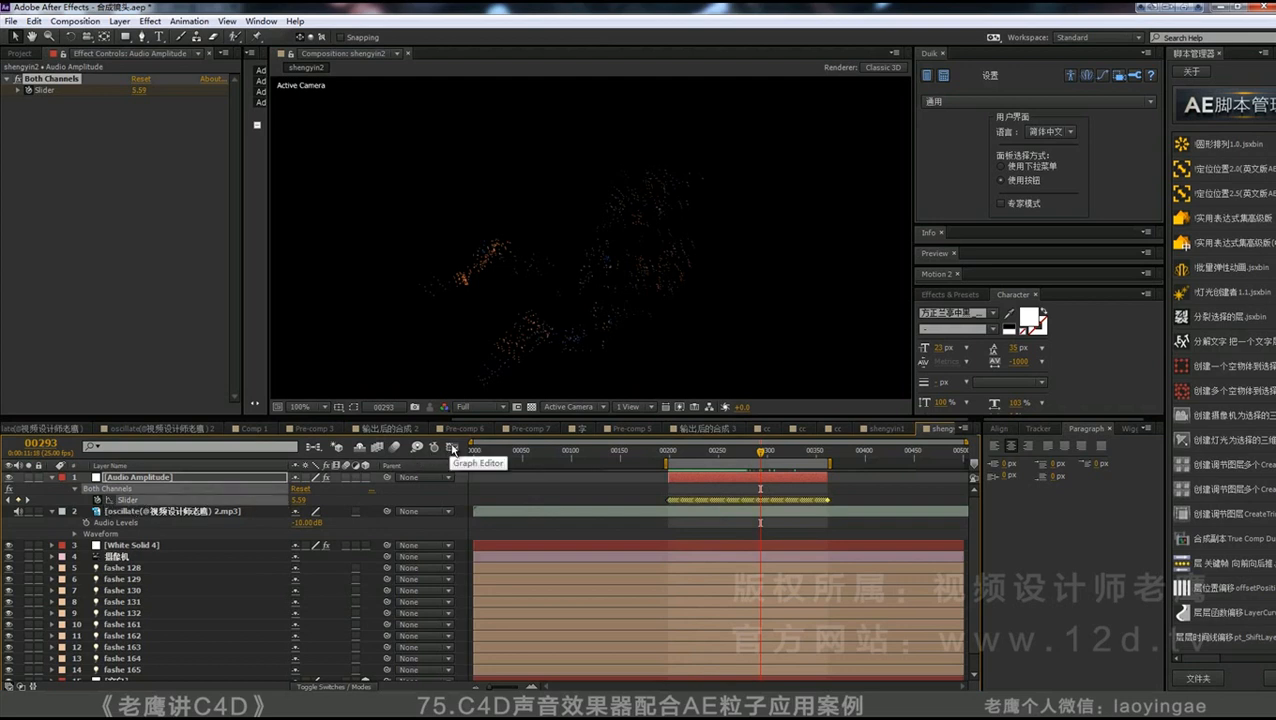
click(452, 448)
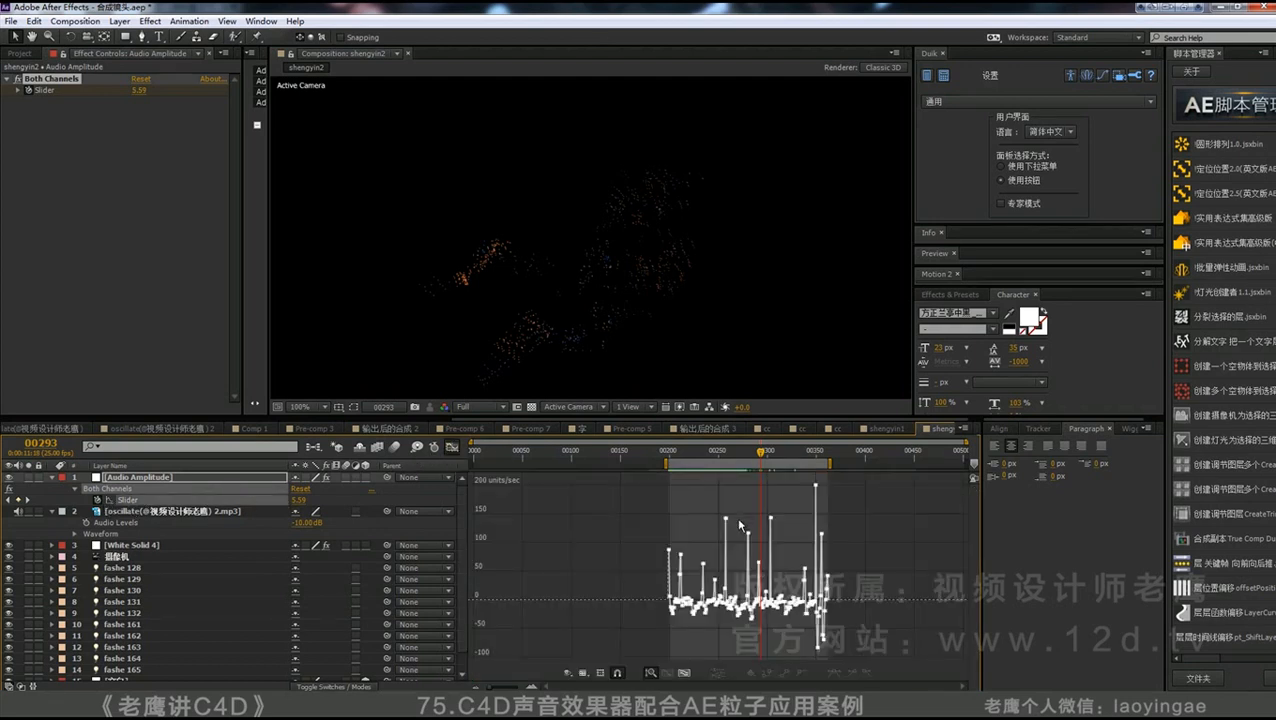
drag(762, 452, 711, 456)
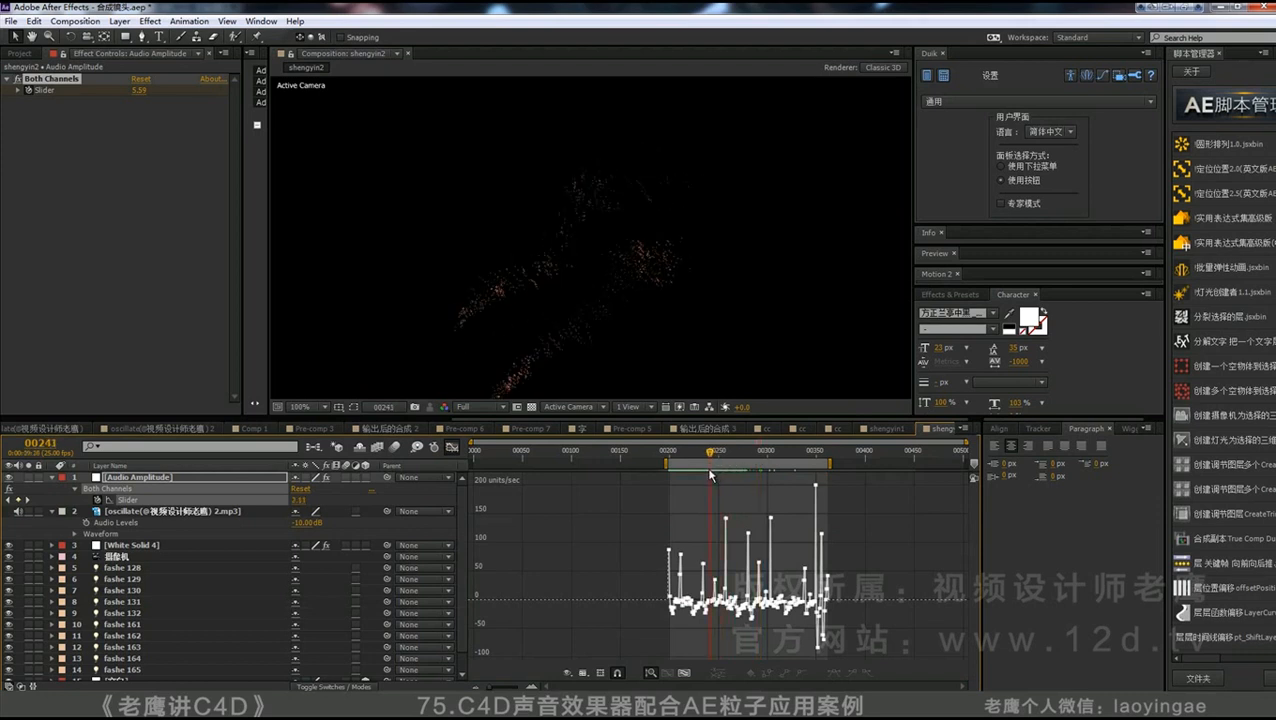
key(shift+F3)
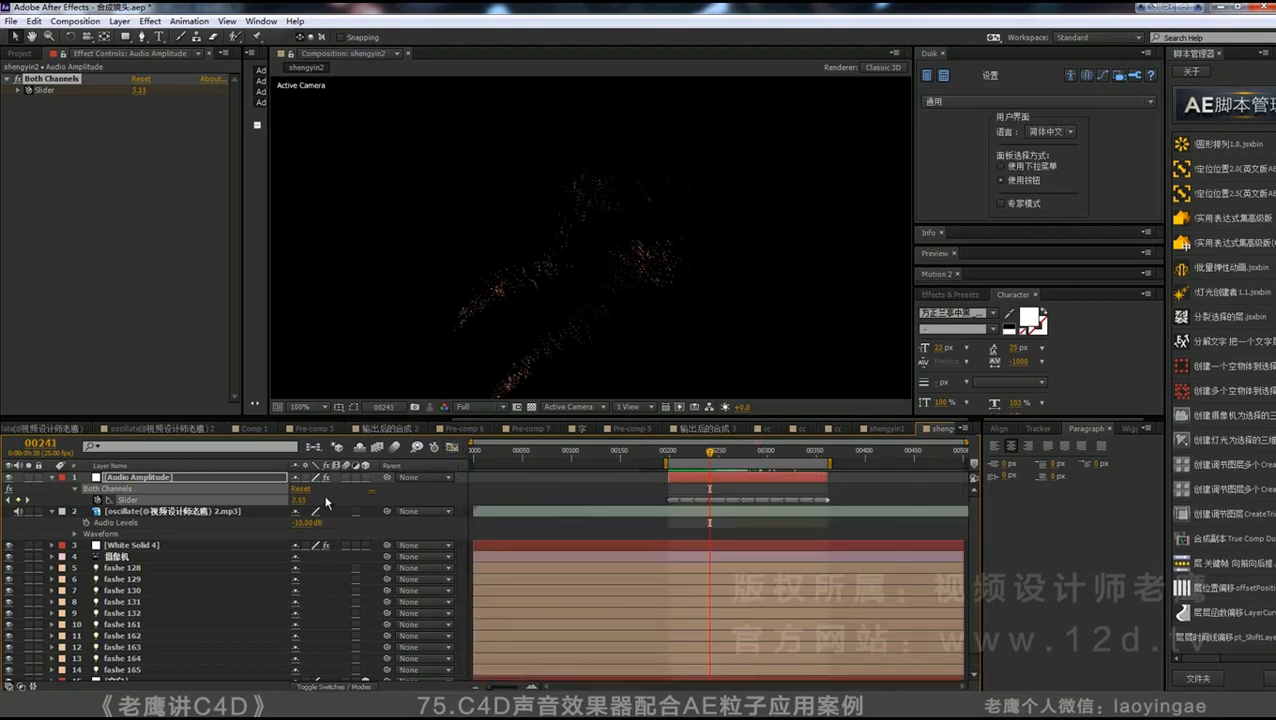
key(F2)
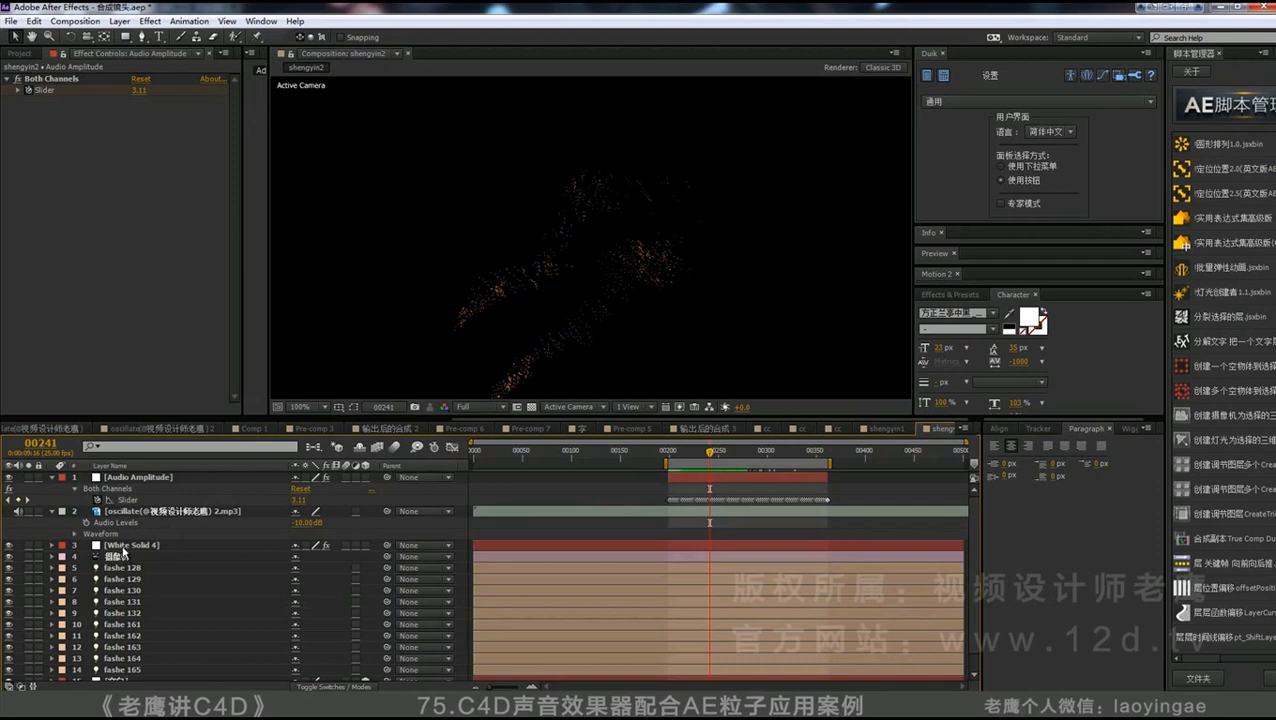
- Link the Particular emitter's Velocity on White Solid 4 to the Audio Amplitude layer's Both Channels slider with an expression
click(54, 546)
click(53, 546)
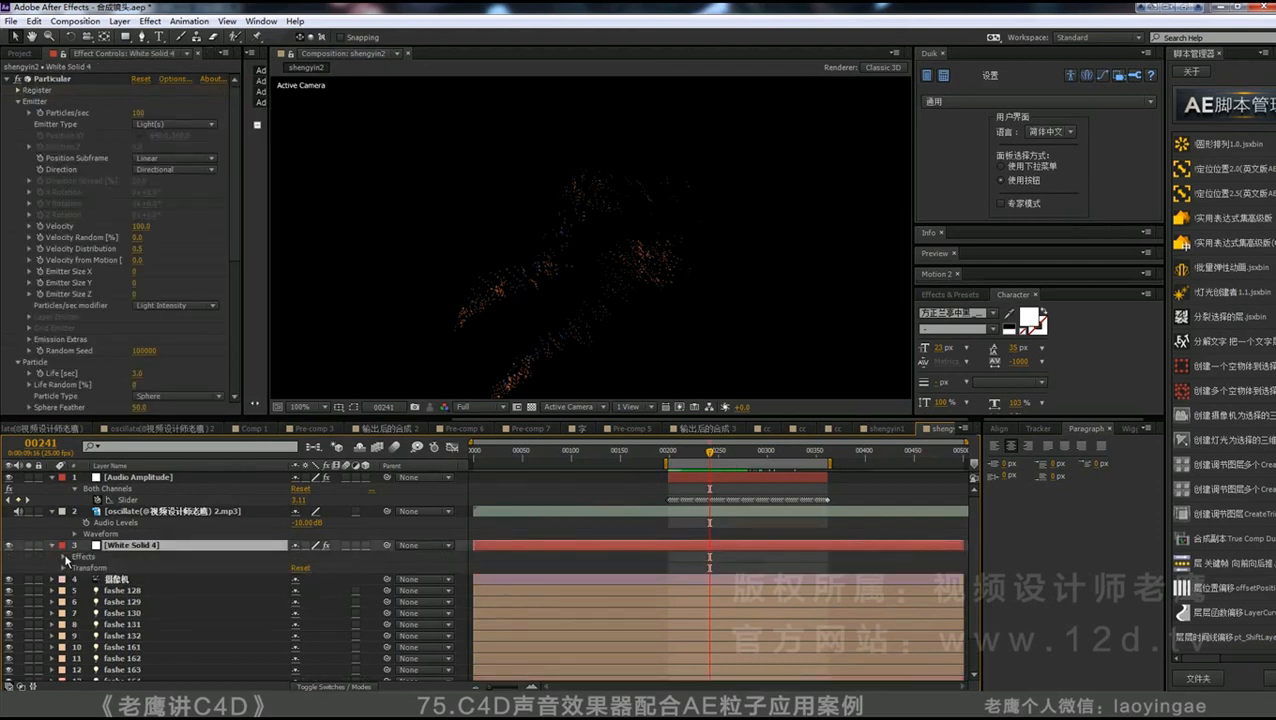
click(75, 557)
click(76, 568)
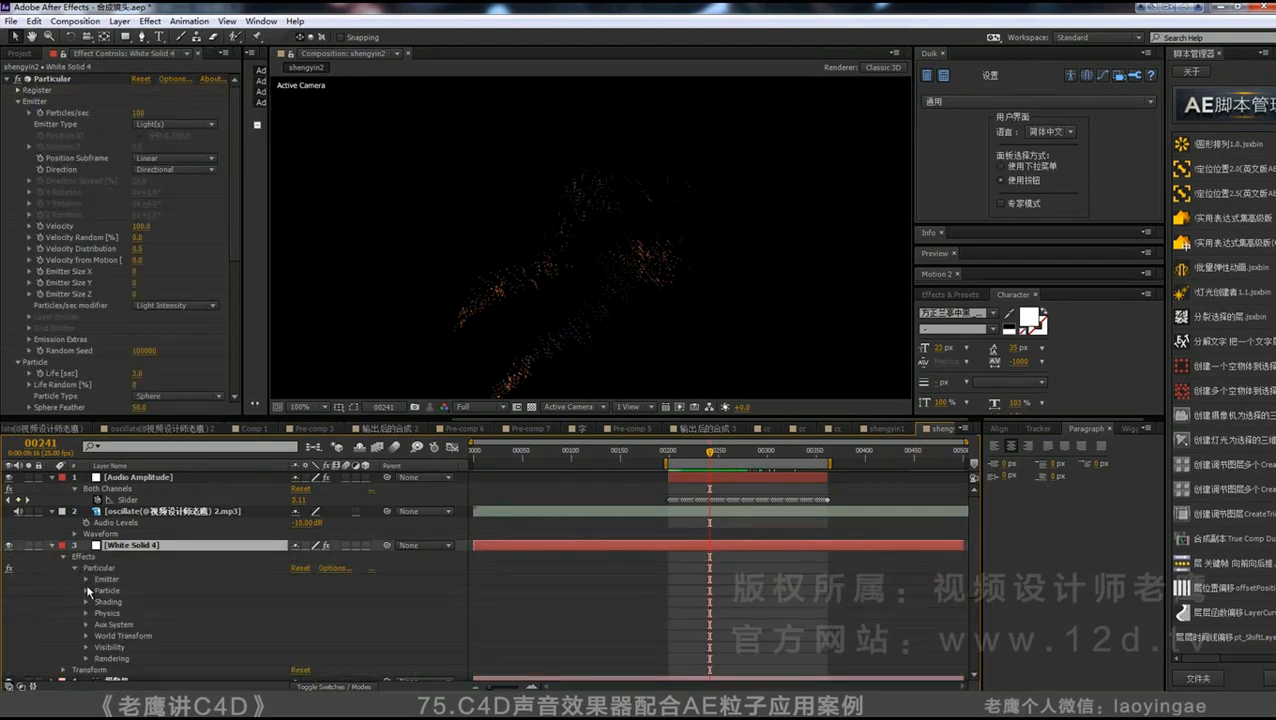
click(86, 580)
scroll(218, 580, up, 3)
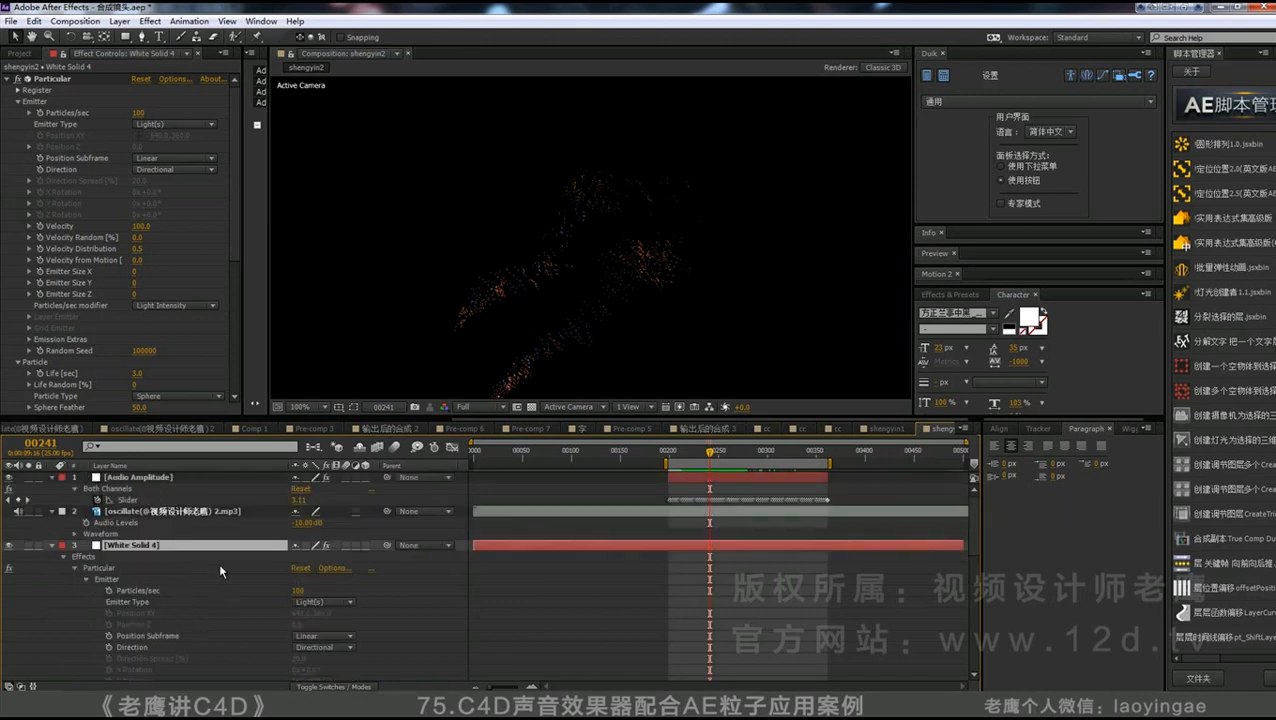
scroll(230, 596, down, 3)
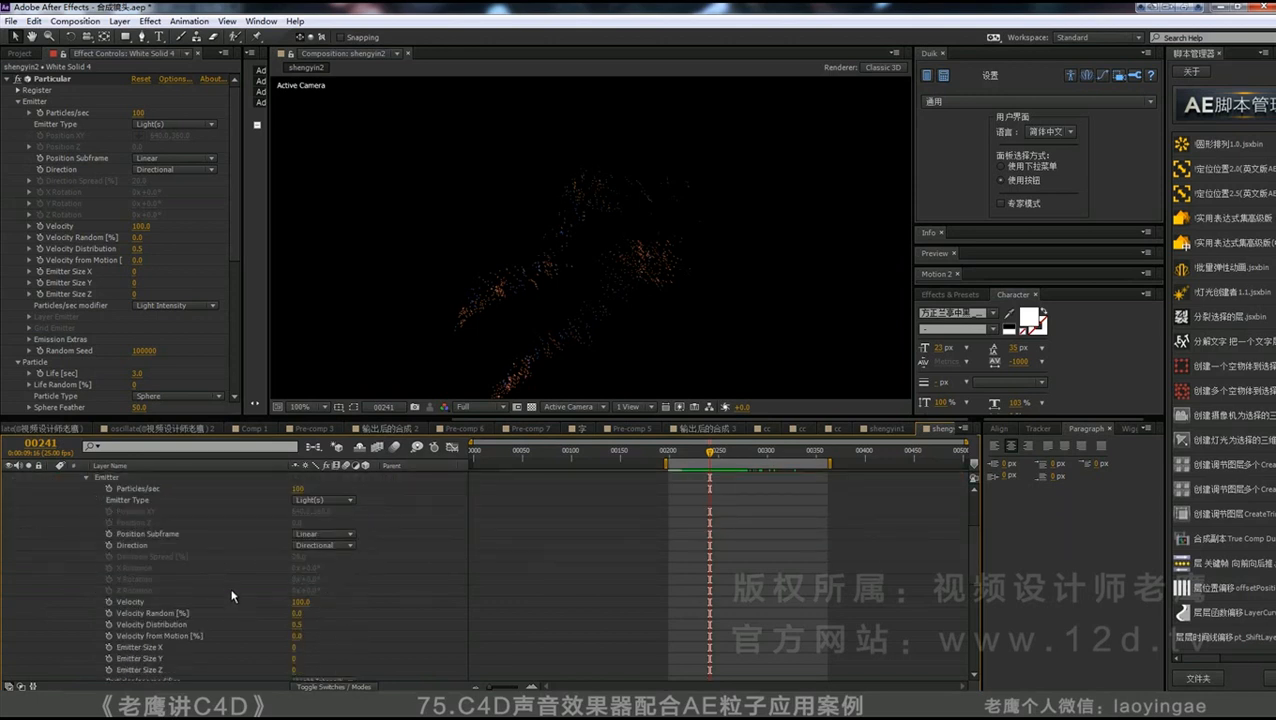
alt+click(110, 601)
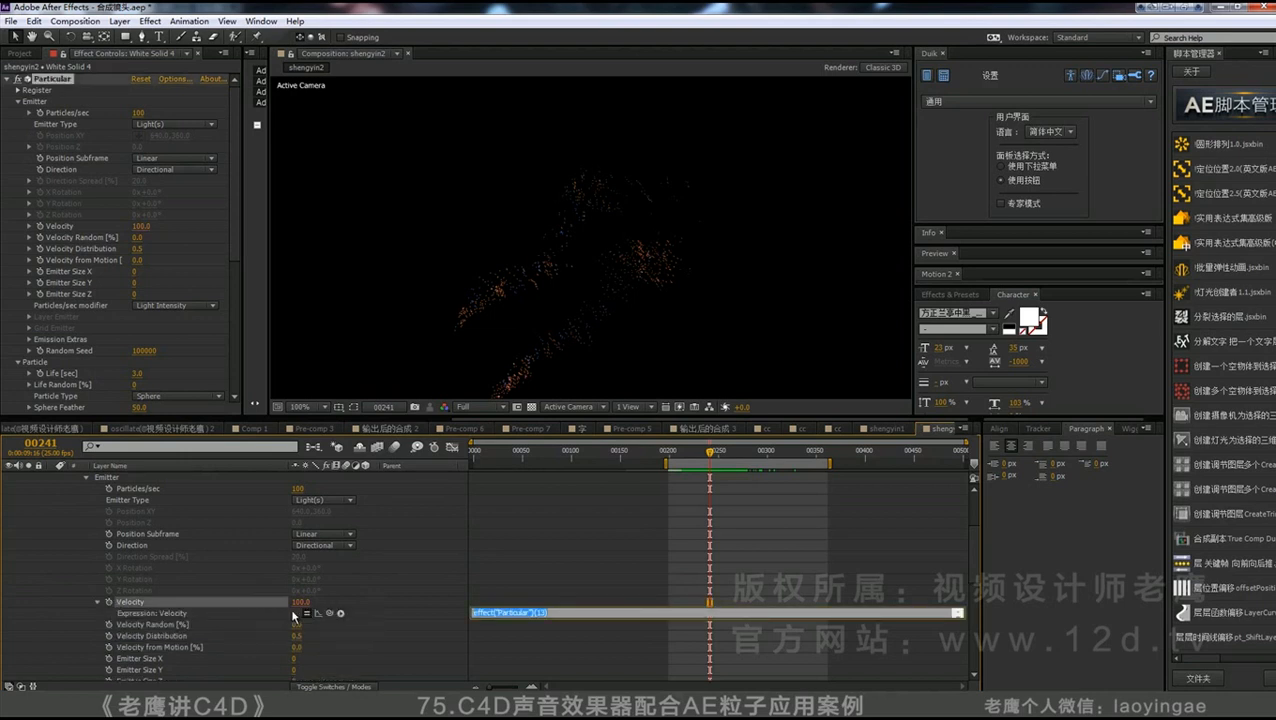
drag(329, 612, 138, 505)
drag(717, 450, 747, 462)
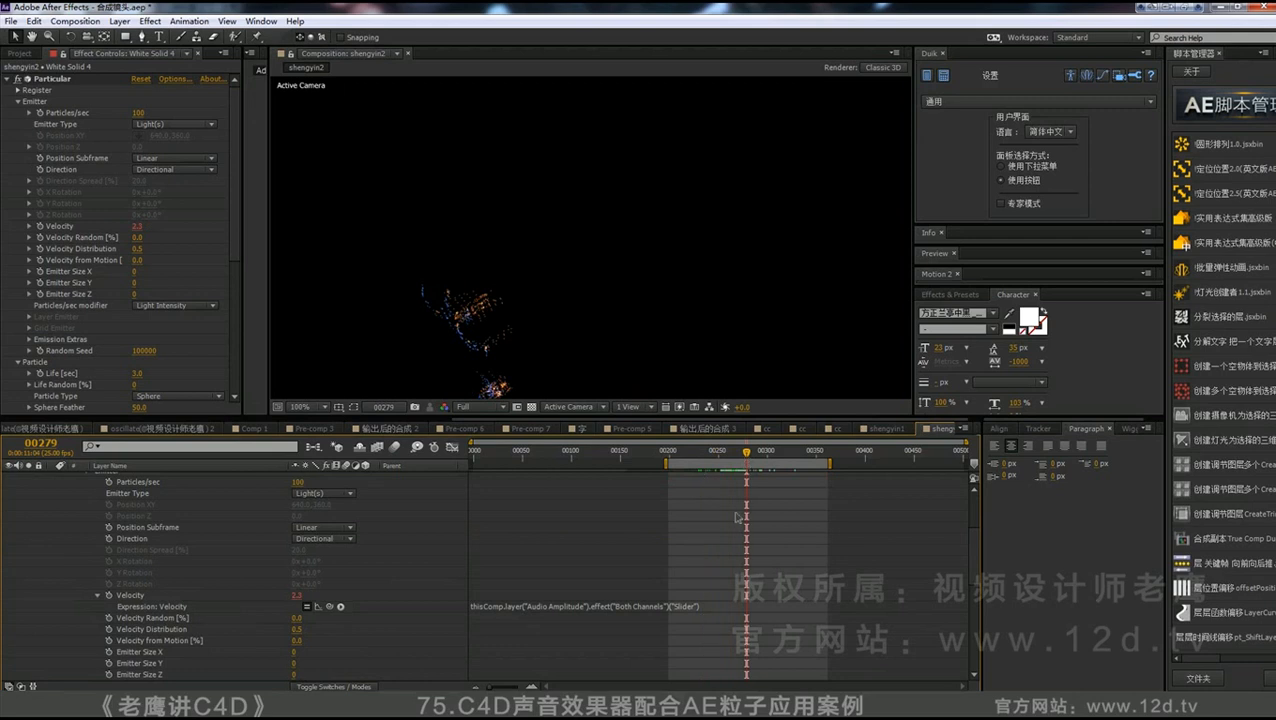
- Multiply the Velocity expression by 100 and check the particles at another frame
click(716, 608)
click(714, 606)
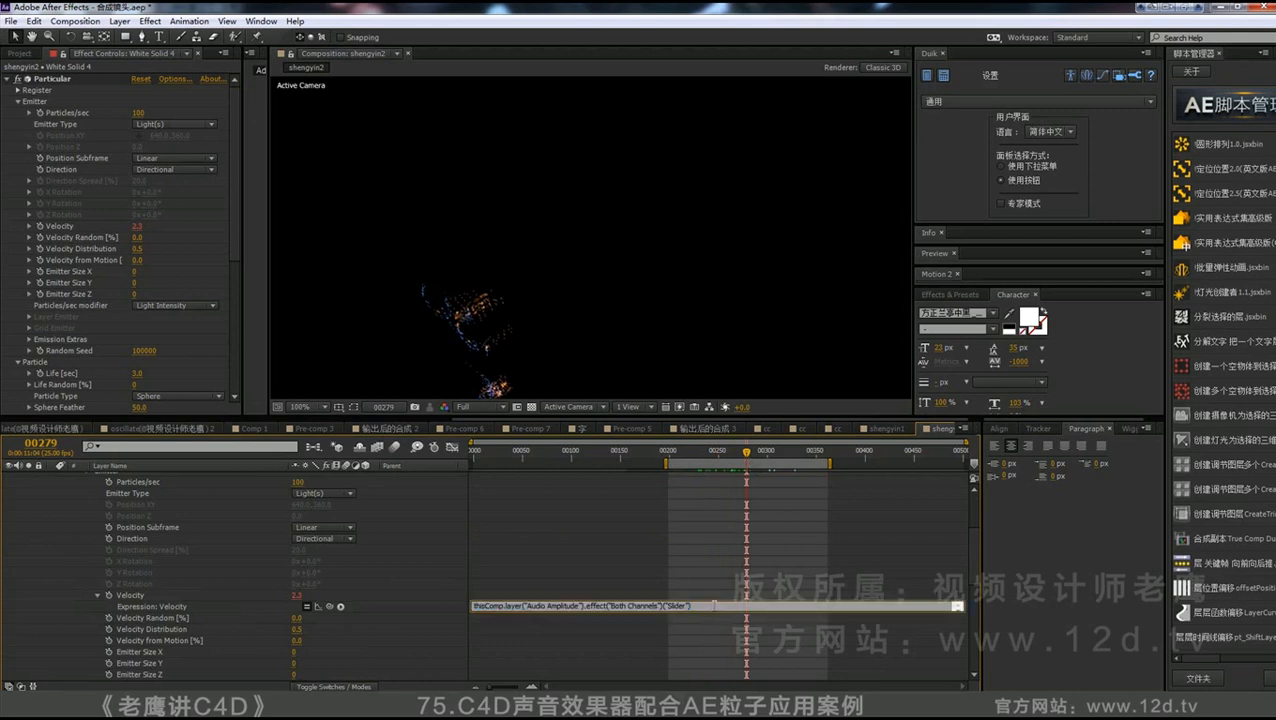
text(*100)
click(456, 580)
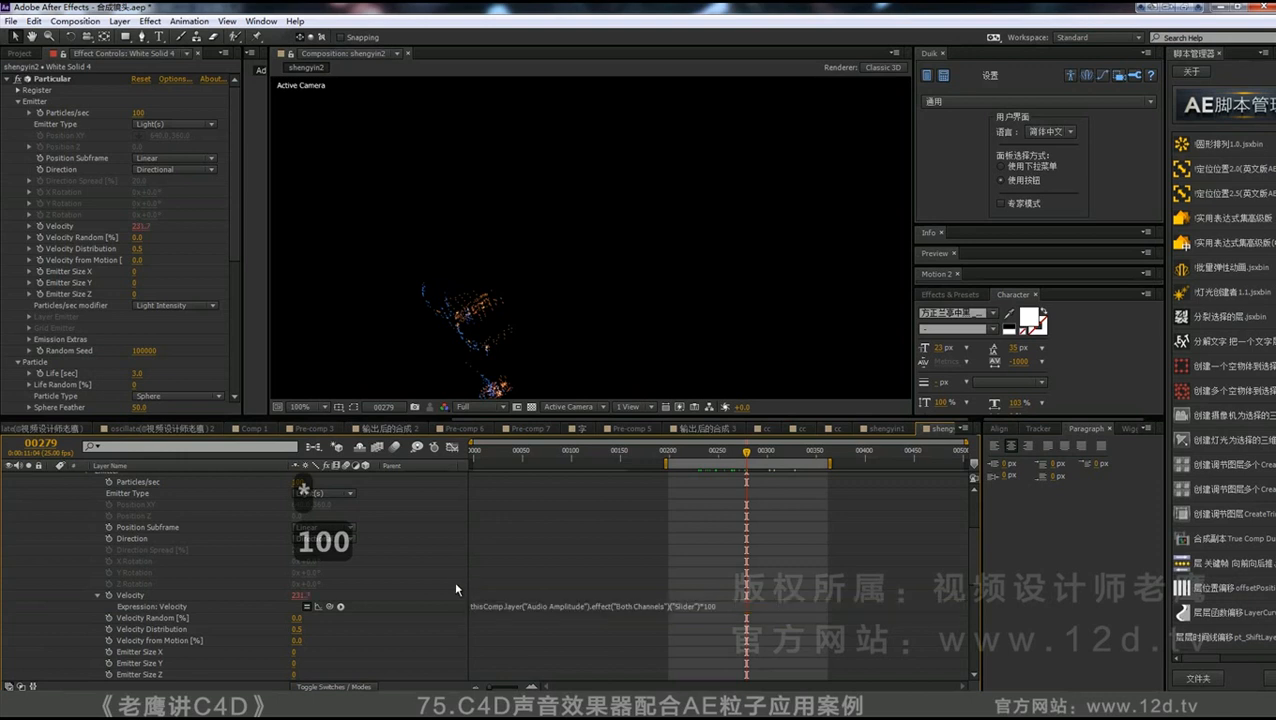
drag(746, 454, 728, 454)
- Change the multiplier in the Velocity expression to 40
click(716, 606)
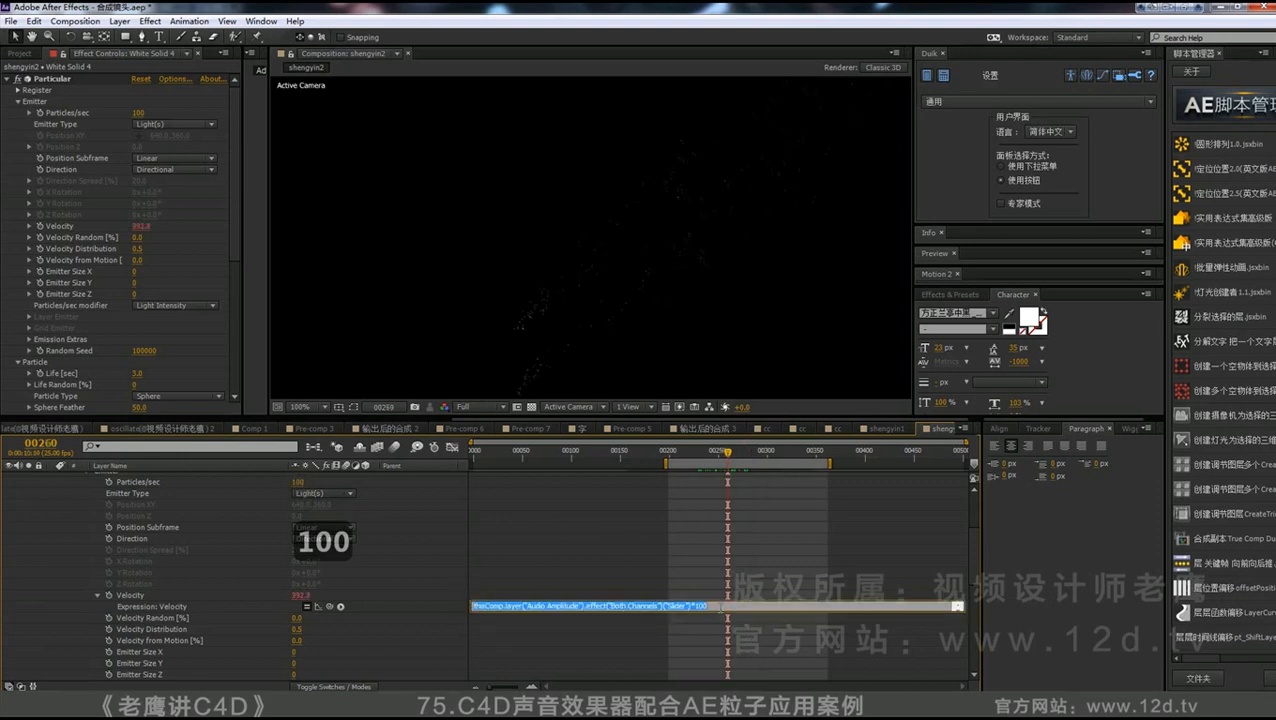
drag(707, 606, 698, 606)
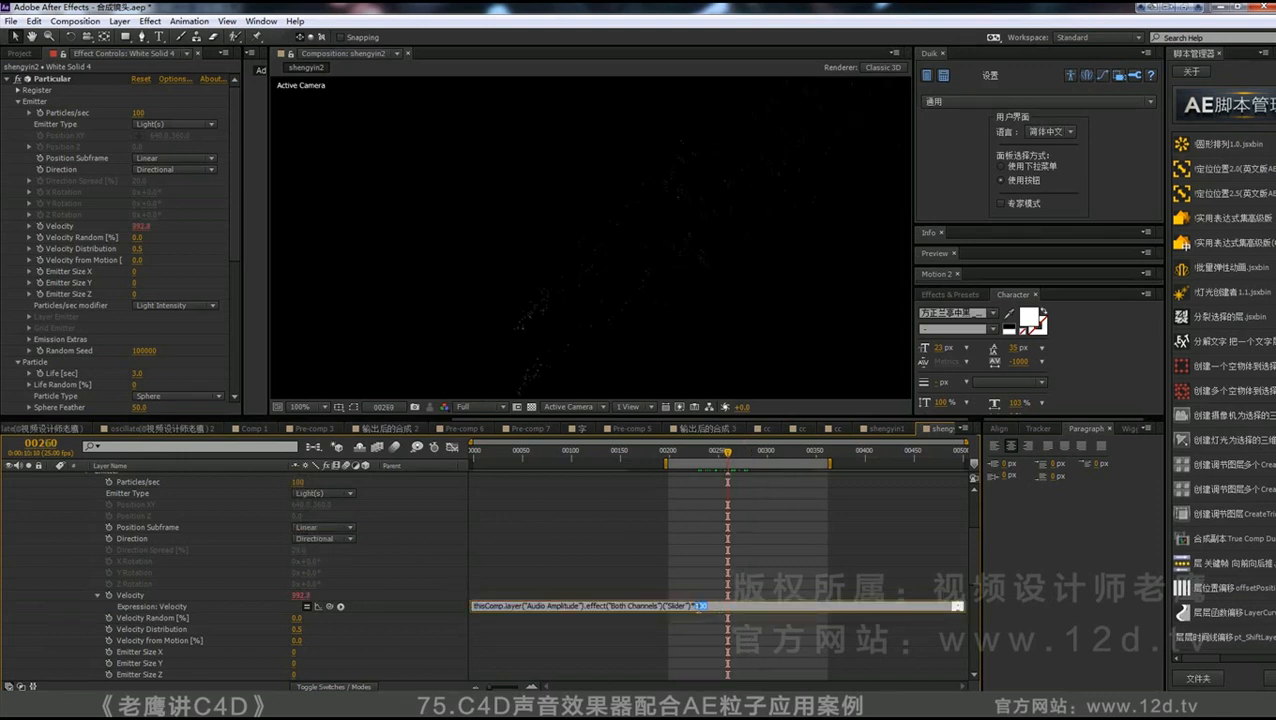
text(40)
click(449, 584)
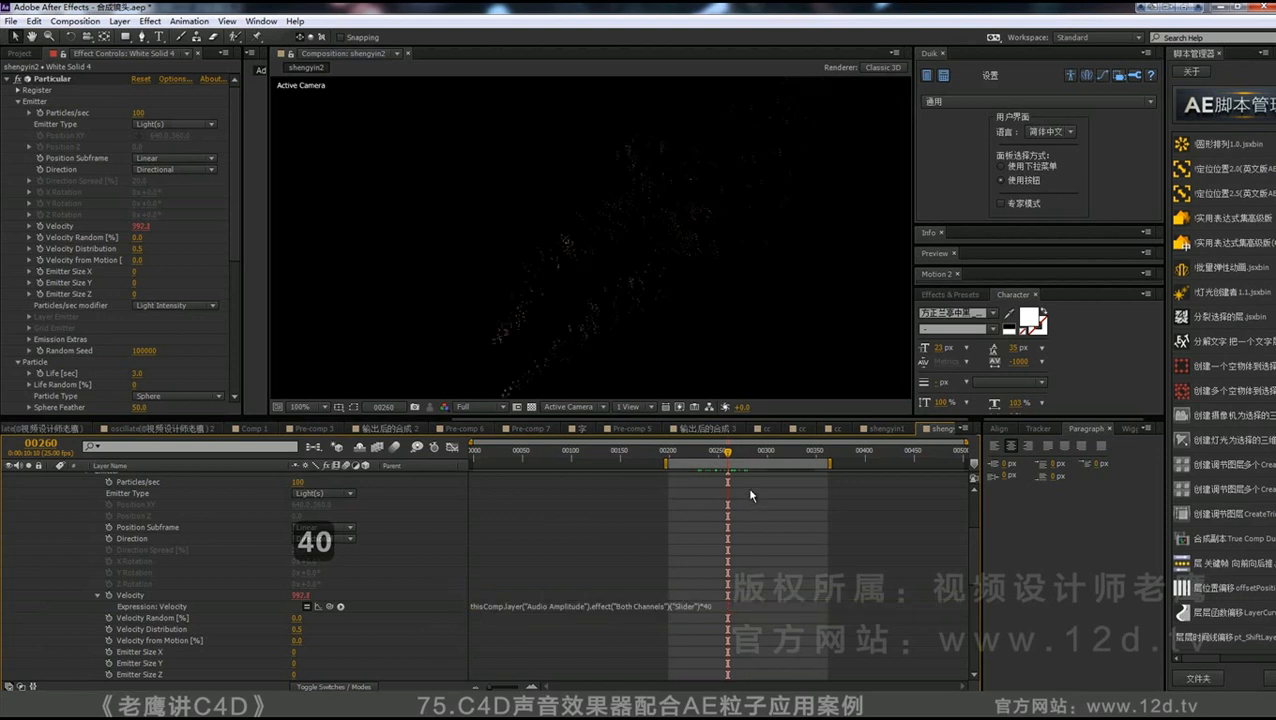
- Reduce the Velocity expression's multiplier to 20 and preview the work area
click(716, 606)
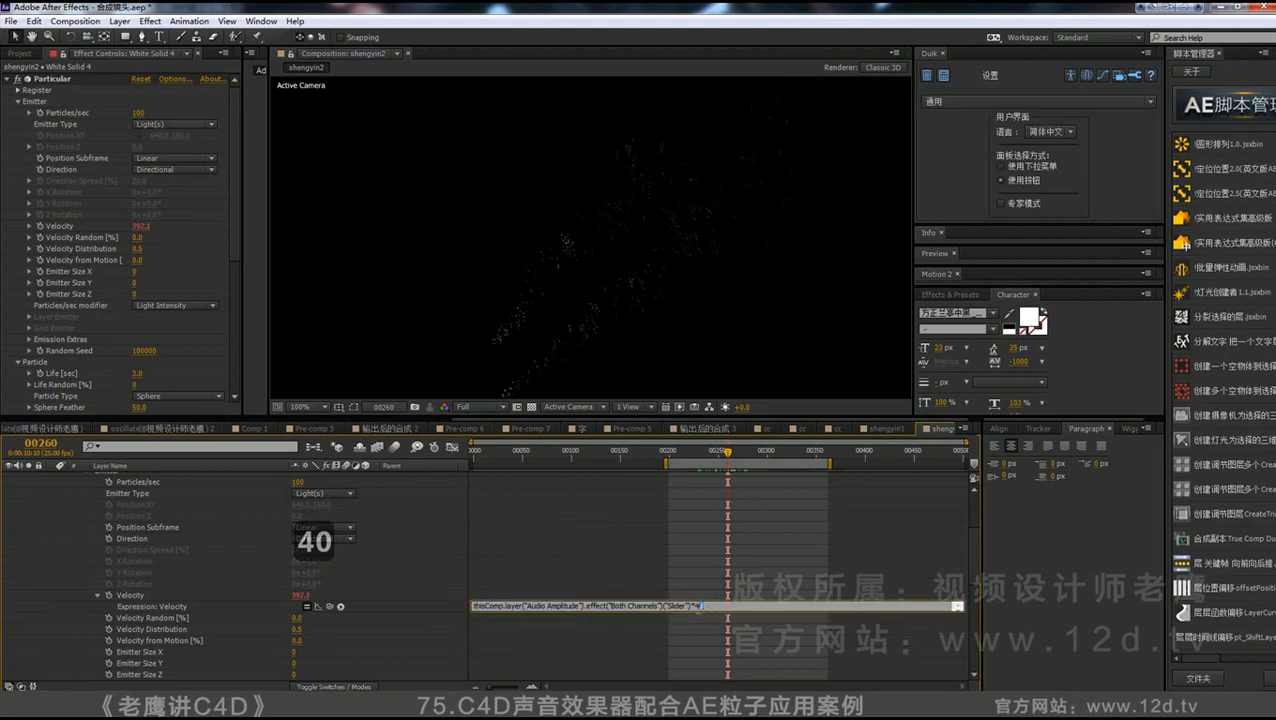
text(20)
click(464, 598)
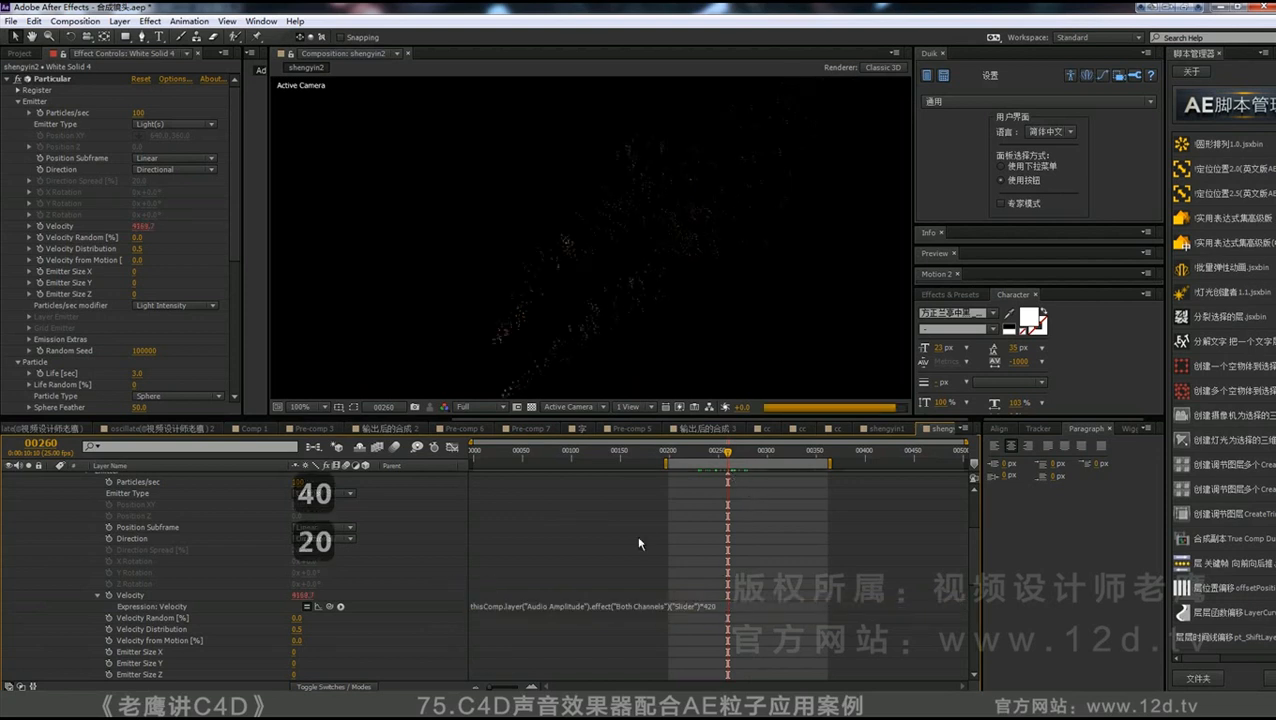
click(718, 606)
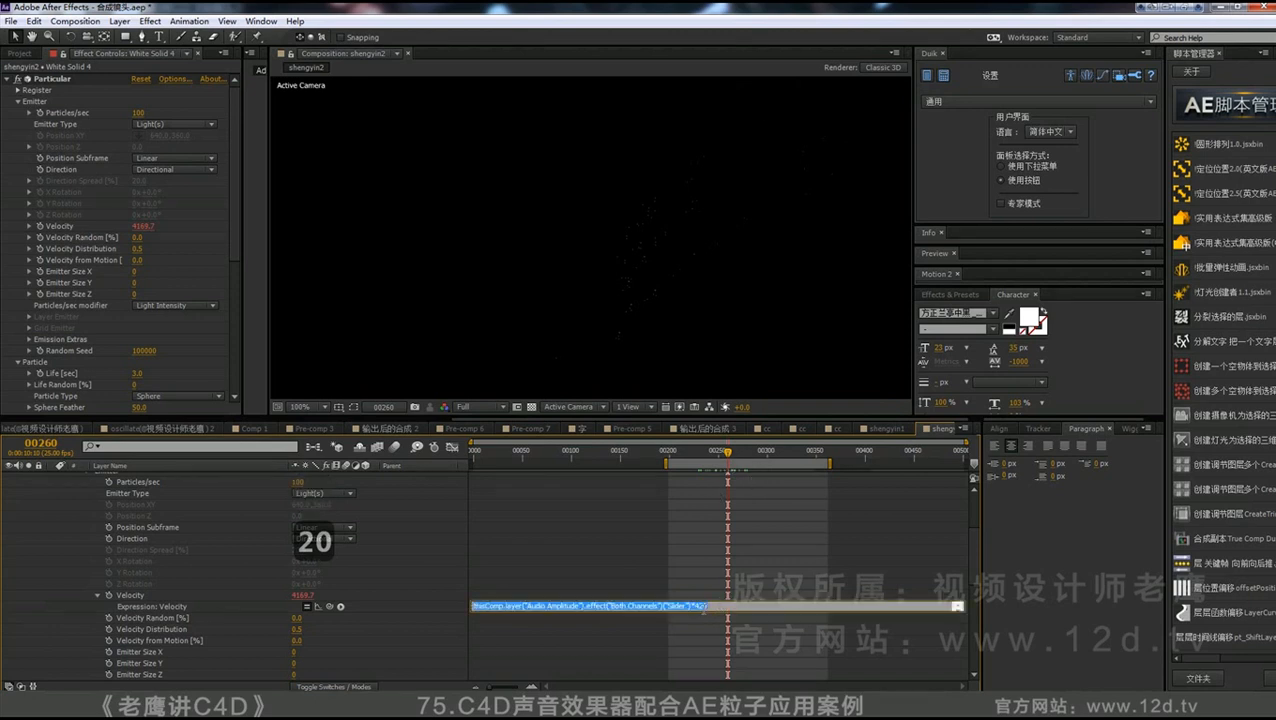
key(BackSpace)
click(449, 586)
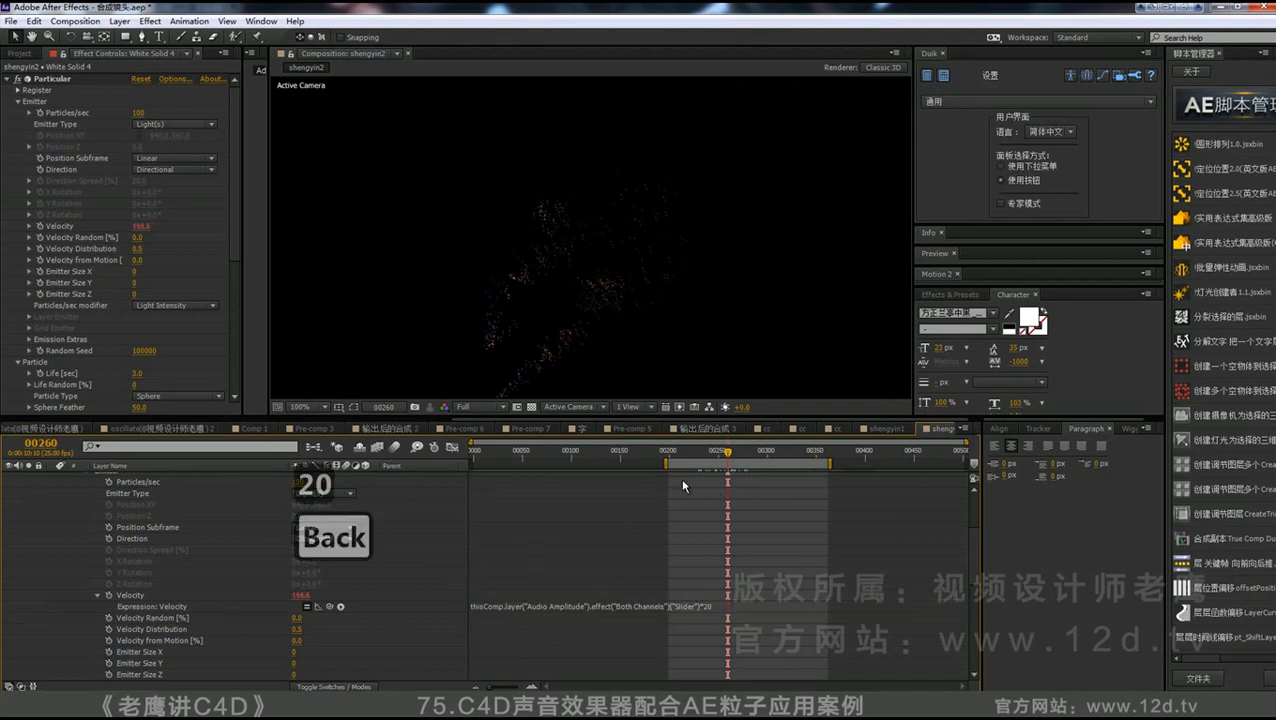
click(711, 455)
key(KP_0)
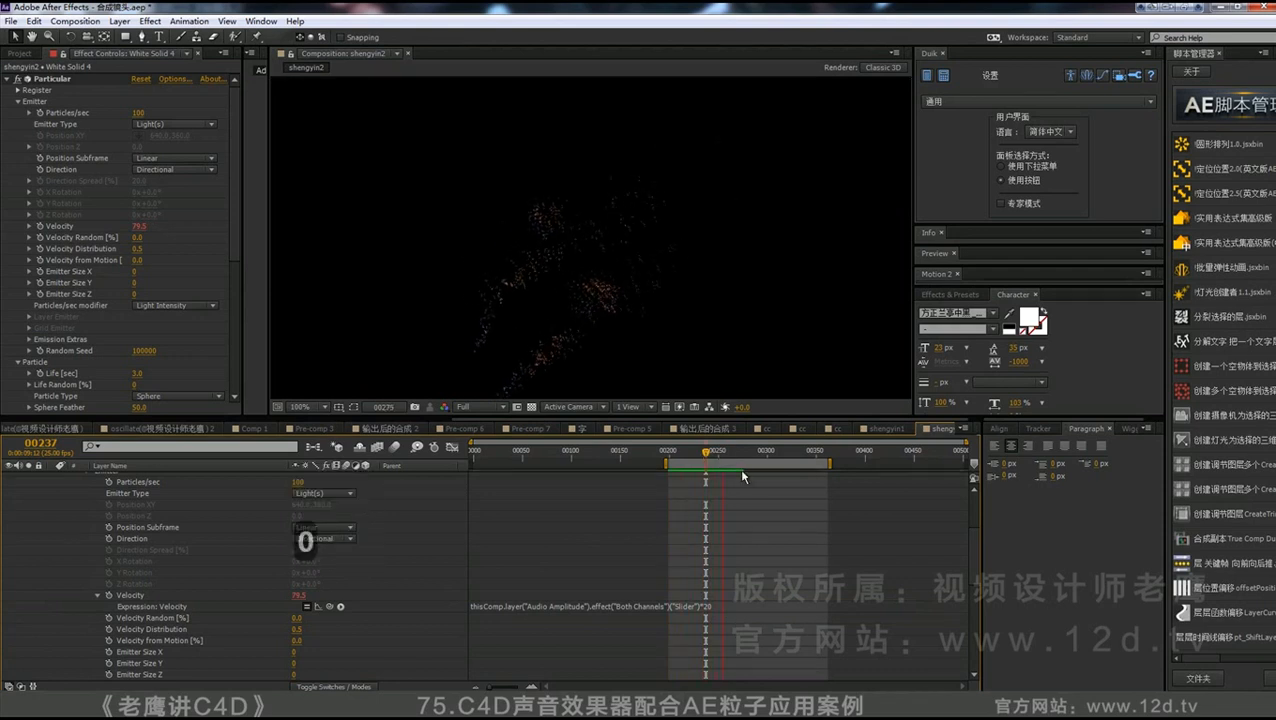
key(KP_0)
- Raise the Velocity expression's multiplier to 40
click(713, 607)
click(703, 606)
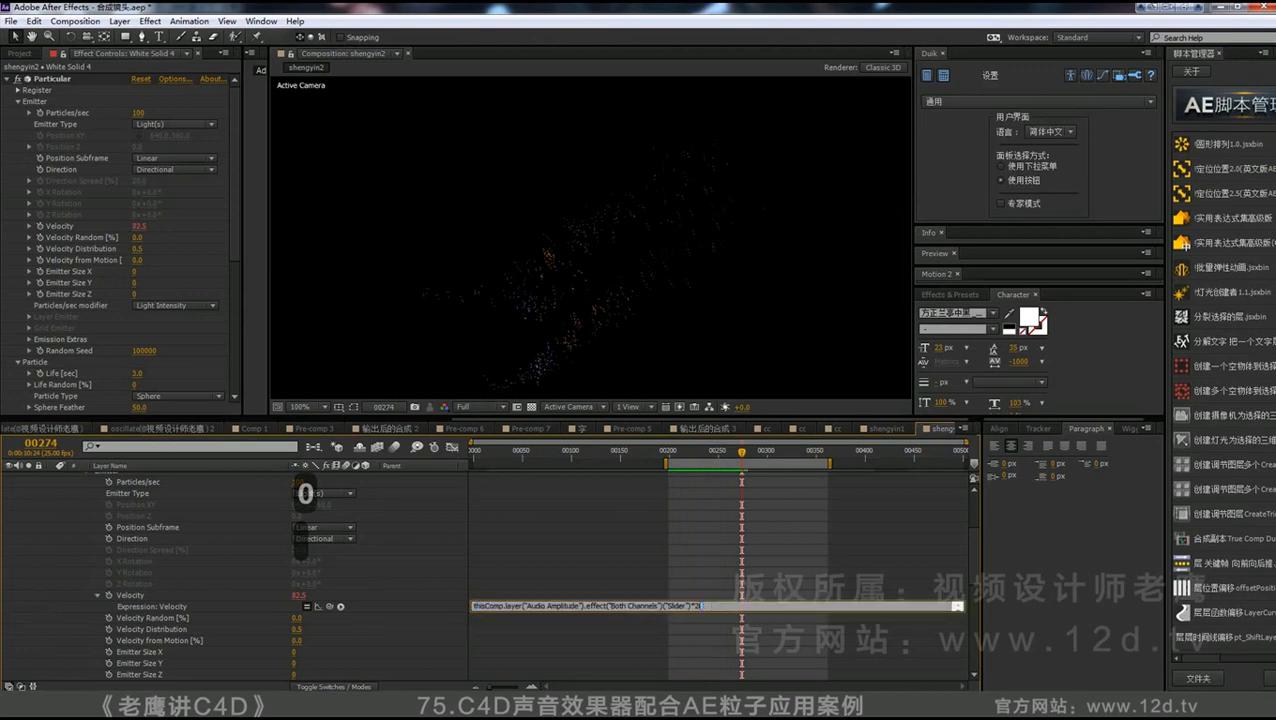
text(40)
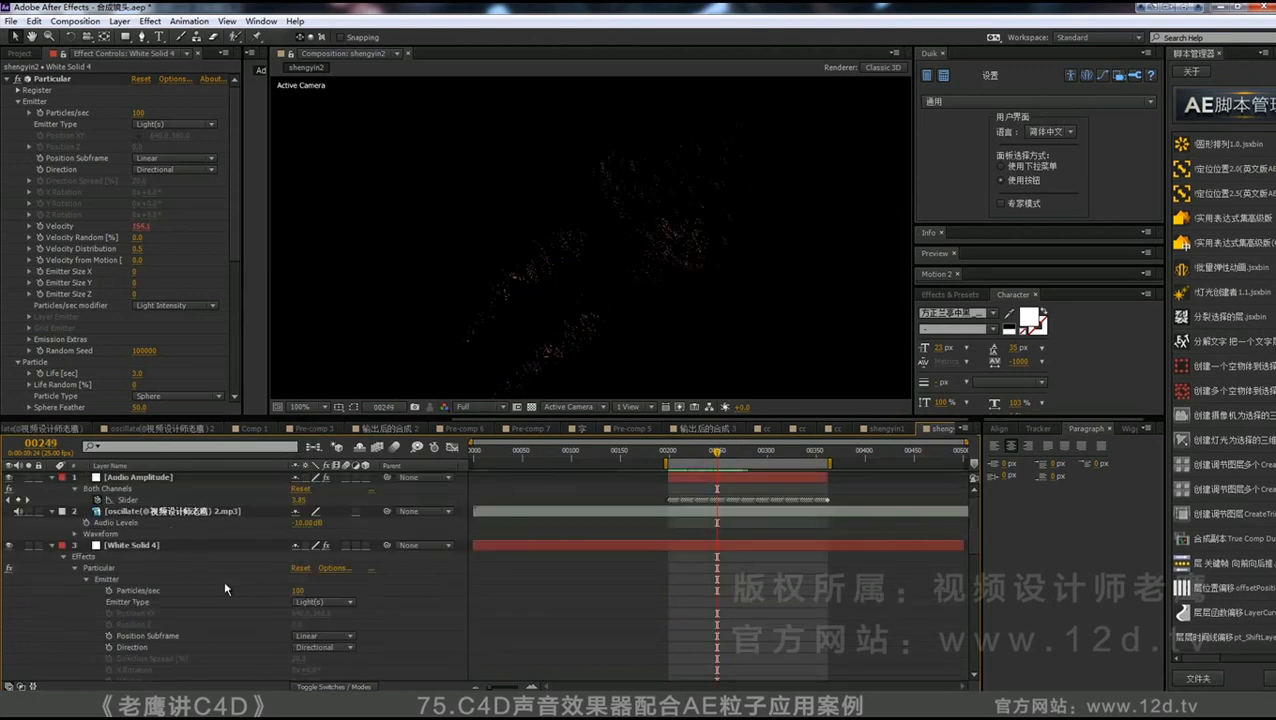
- Link Particles/sec to the Audio Amplitude Both Channels slider with an expression multiplied by 20, and check the particles
alt+click(109, 591)
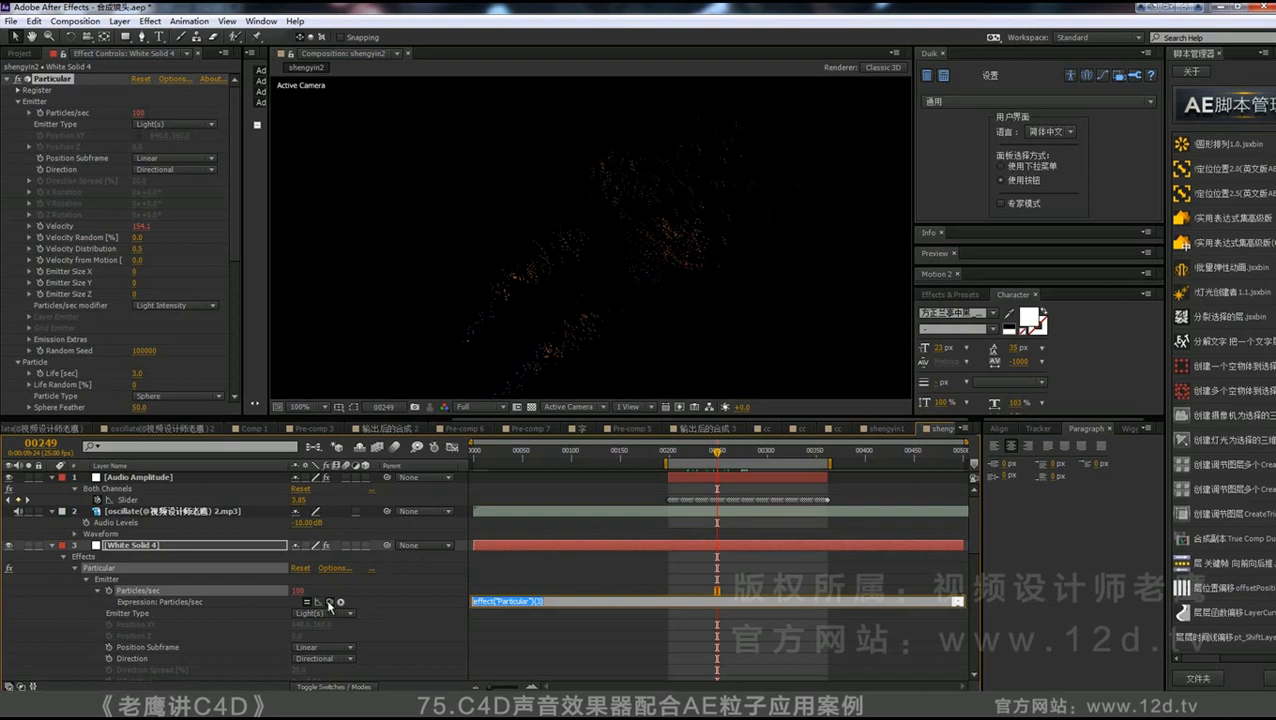
drag(329, 604, 156, 500)
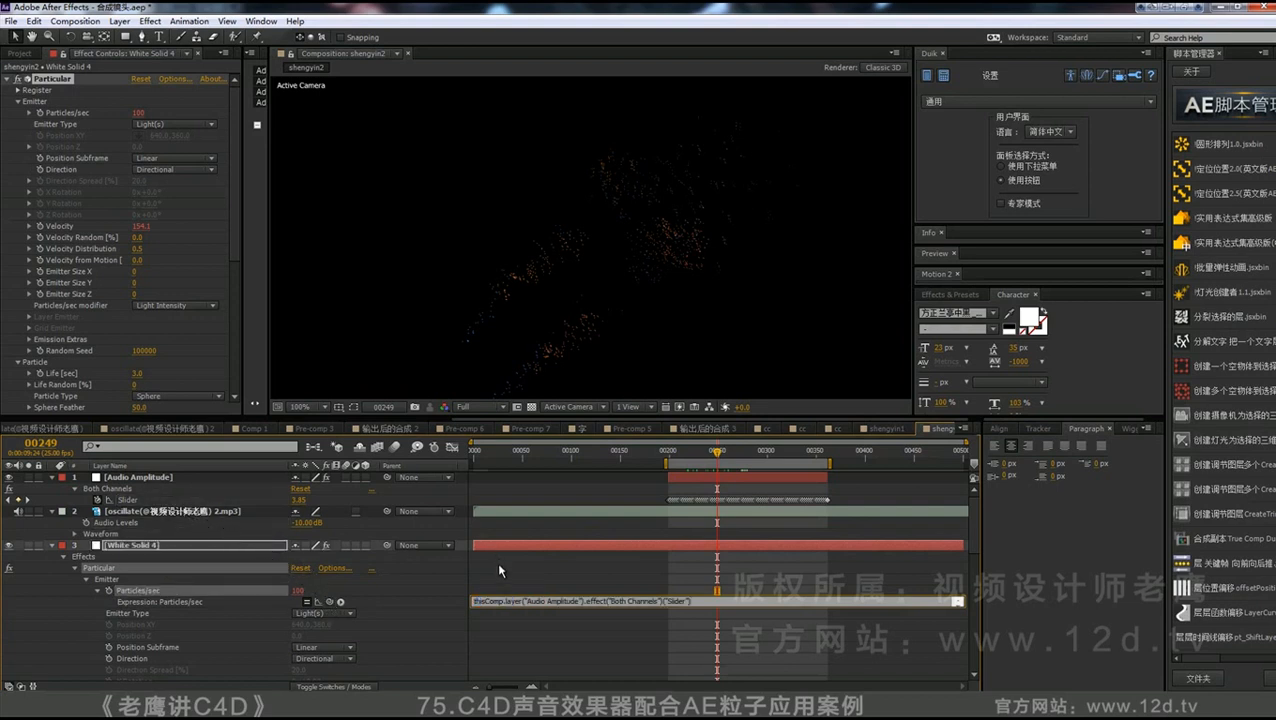
text(*20)
click(433, 571)
drag(697, 451, 693, 479)
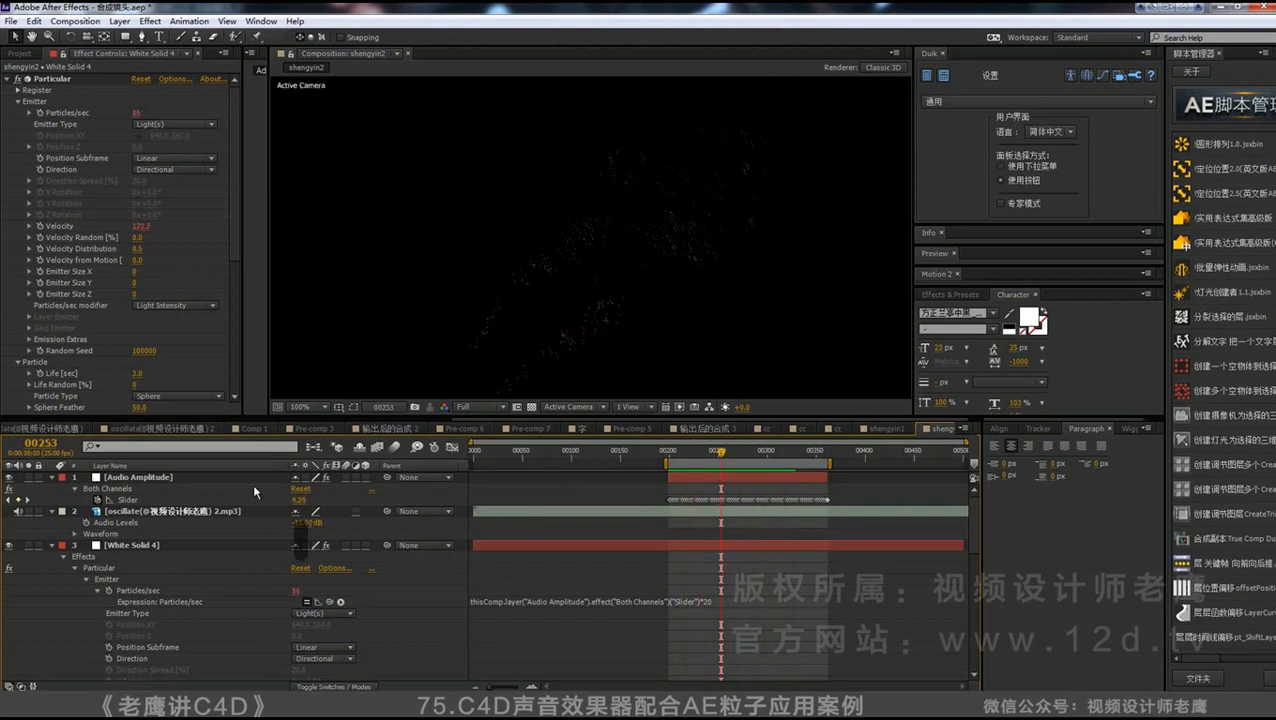
- Set White Solid 4's Particular Velocity from Motion to 20 and preview the particles over the work area
click(142, 545)
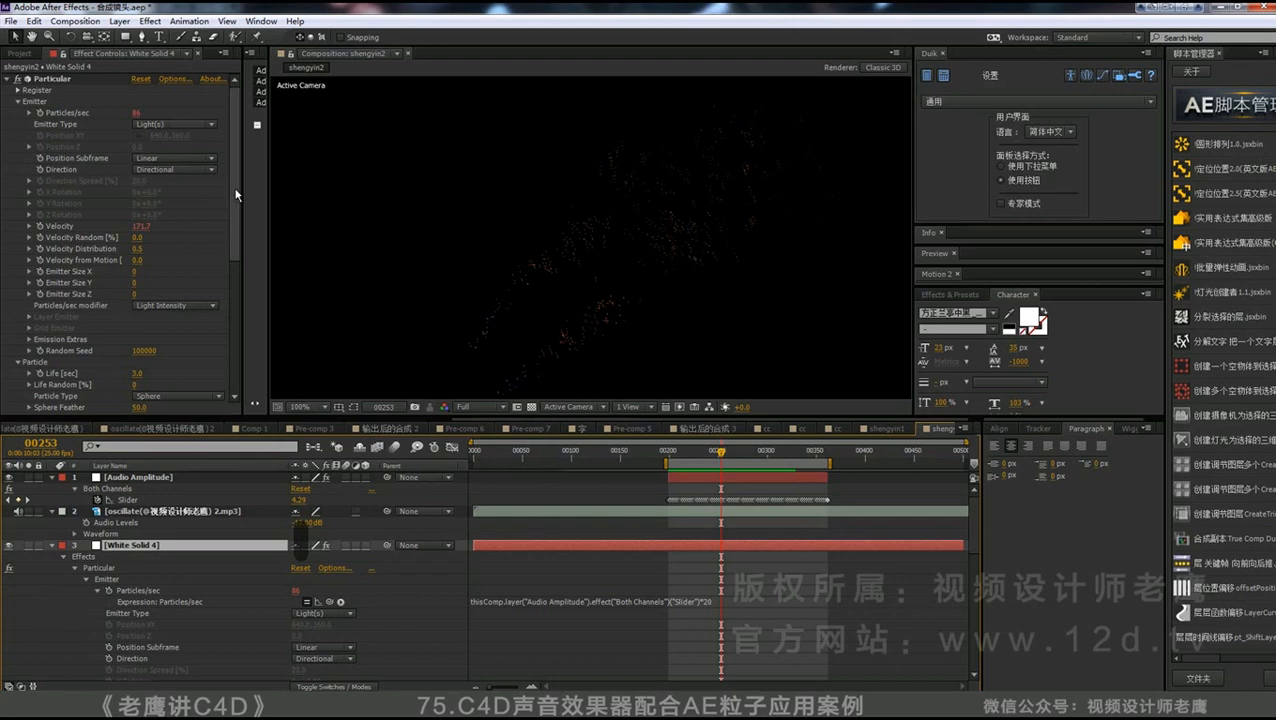
scroll(234, 200, down, 2)
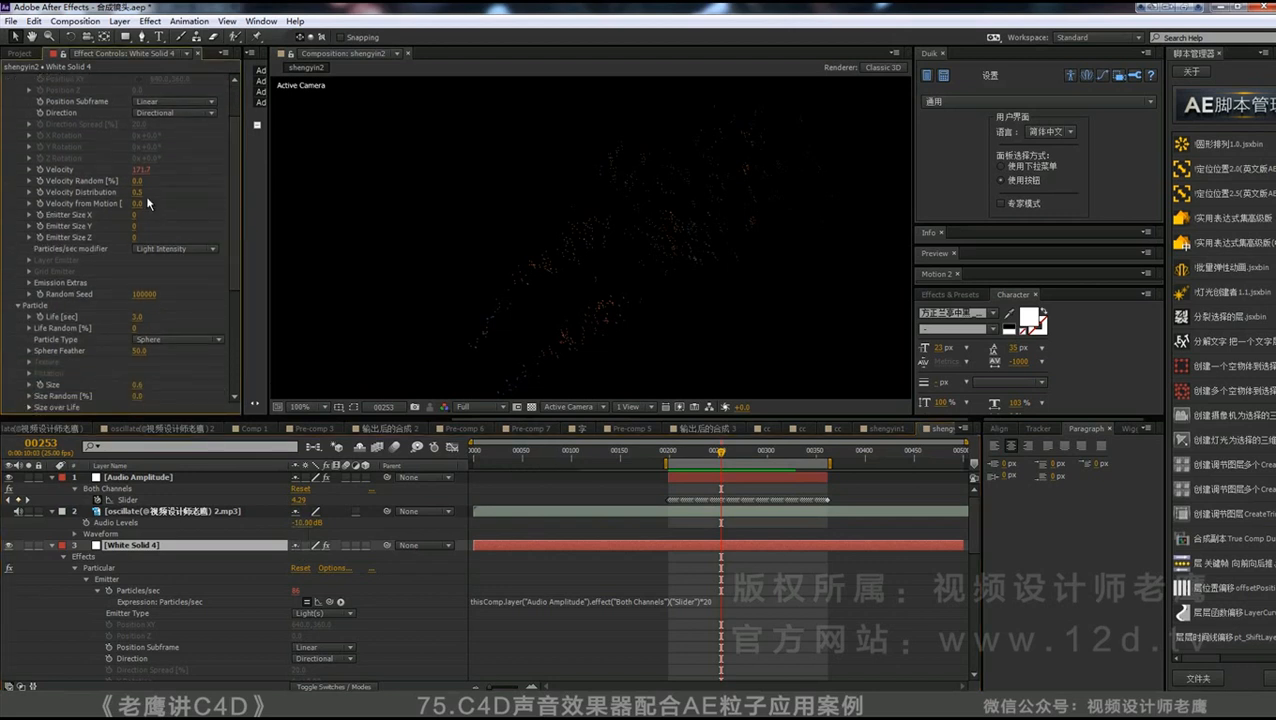
click(135, 204)
text(20)
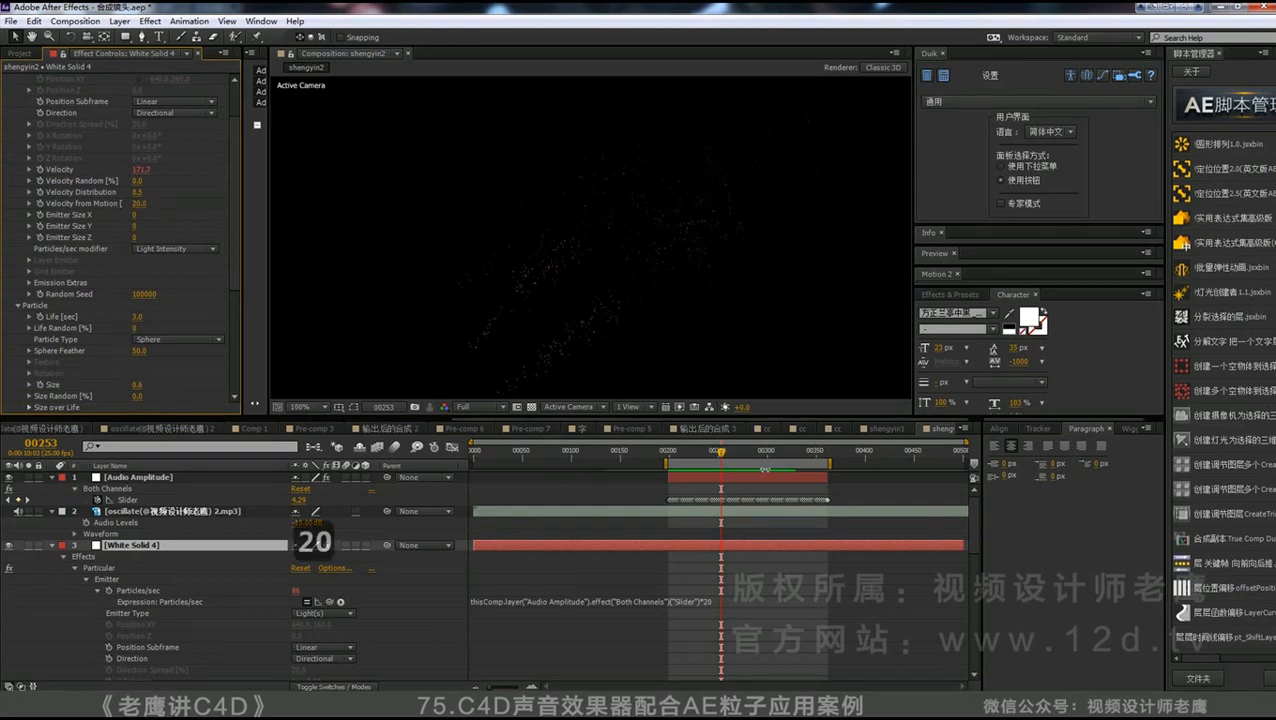
drag(689, 458, 729, 465)
key(0)
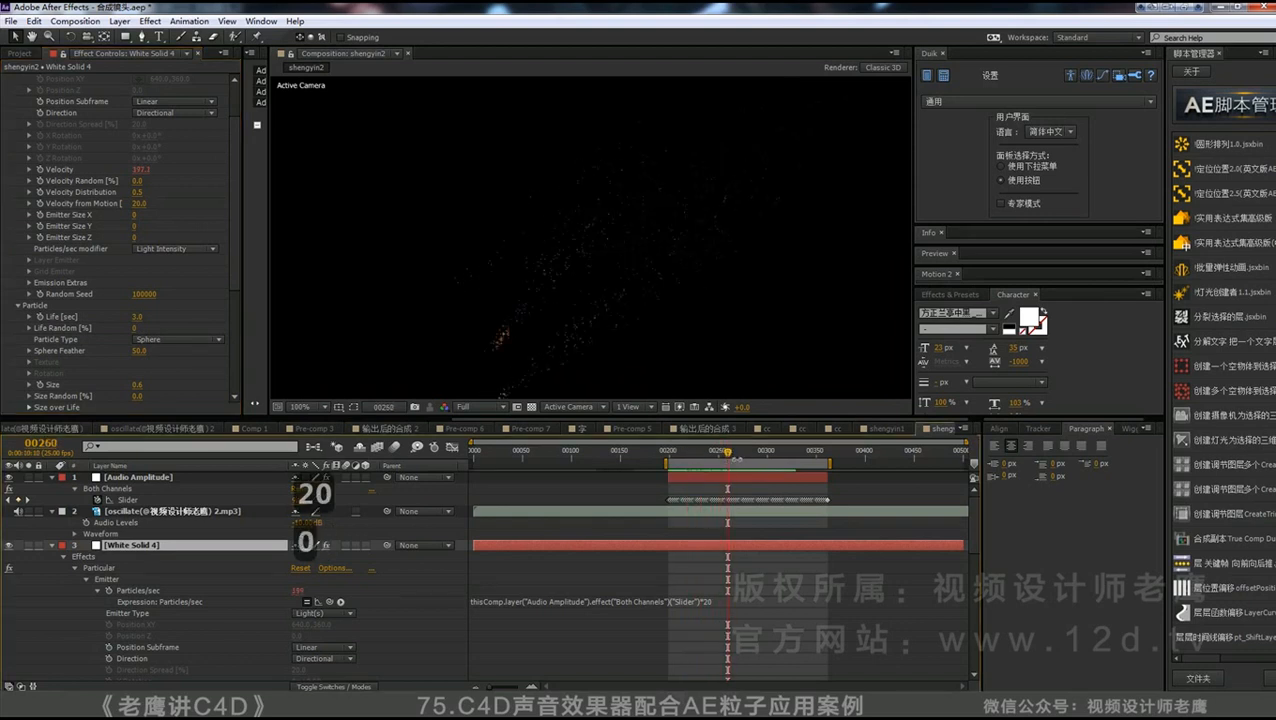
key(0)
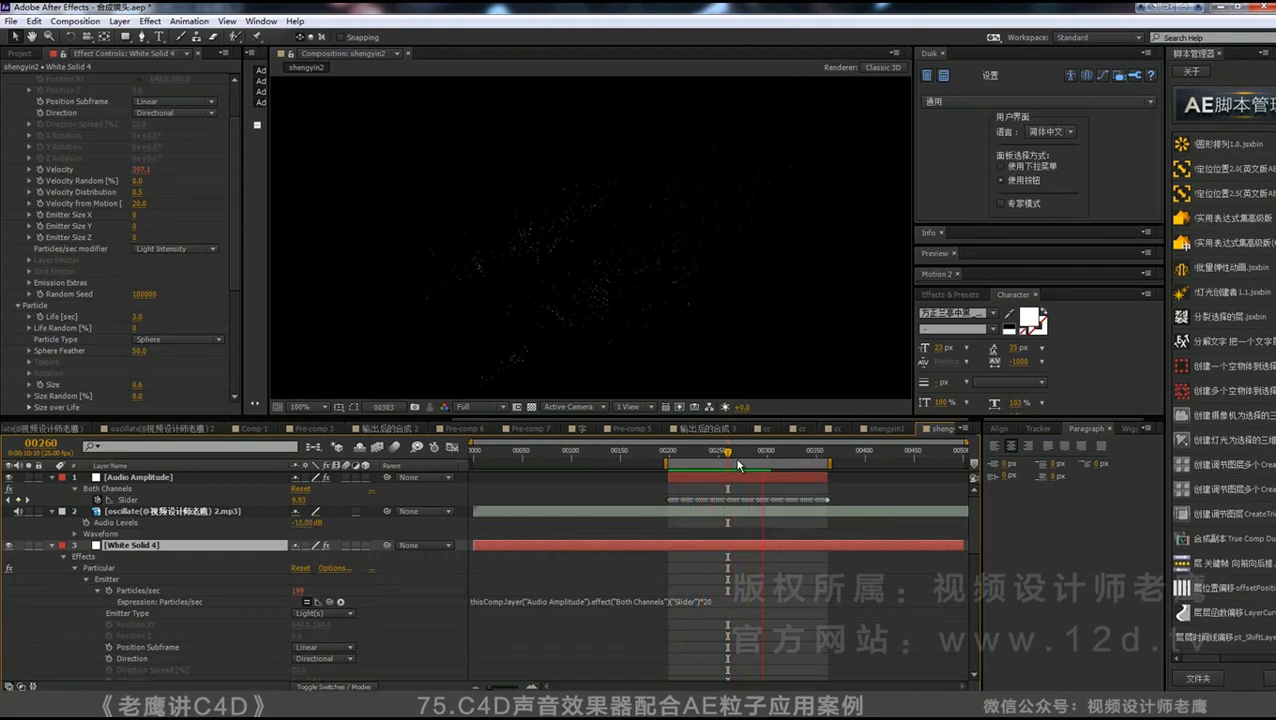
key(0)
- Collapse the expanded layers in shengyin2 and copy the Audio Amplitude, oscillate audio and White Solid 4 layers
click(52, 477)
click(53, 489)
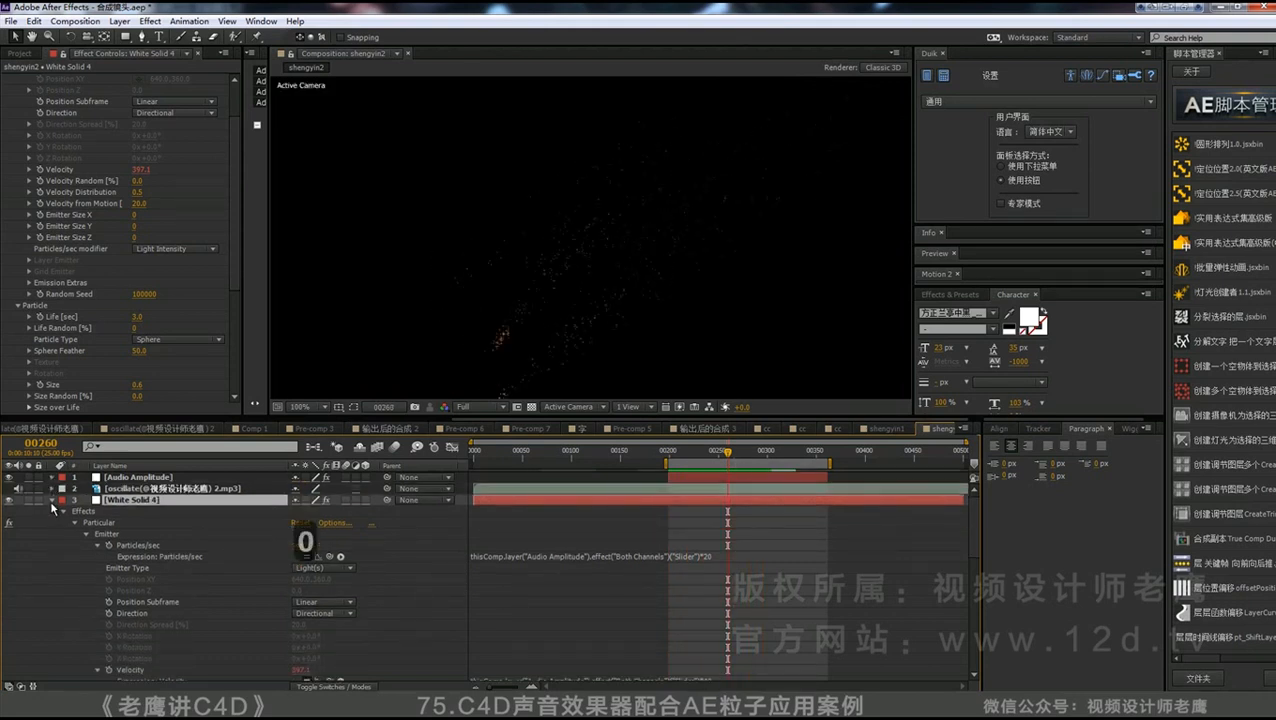
click(52, 500)
click(127, 482)
shift+click(124, 501)
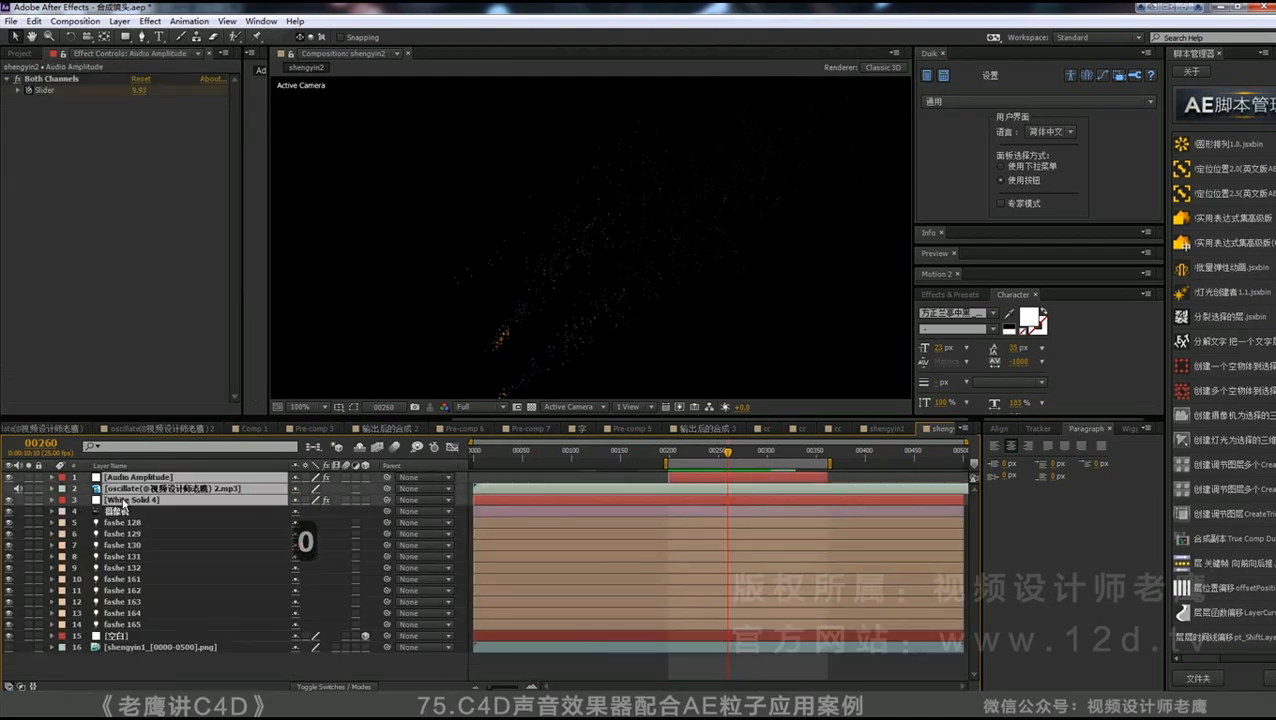
key(ctrl+c)
- In shengyin1, replace the existing oscillate audio and White Solid 4 layers with the copied layers
click(884, 428)
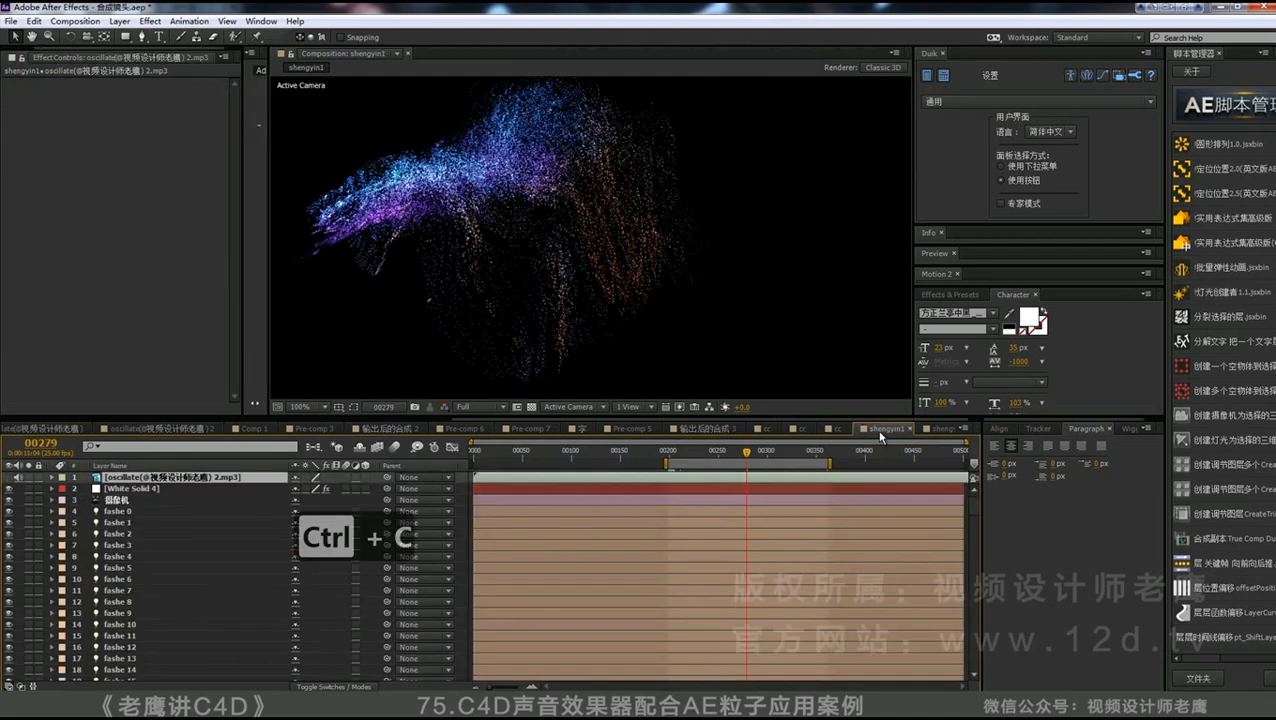
shift+click(135, 489)
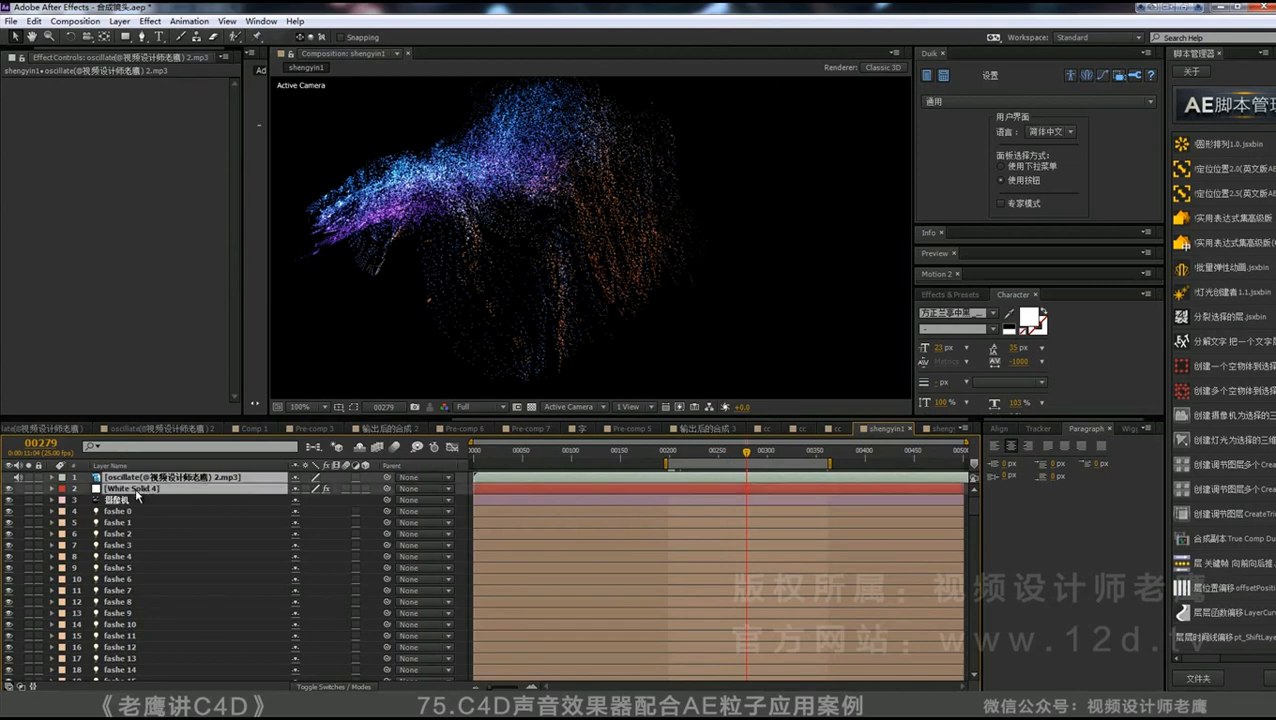
key(Delete)
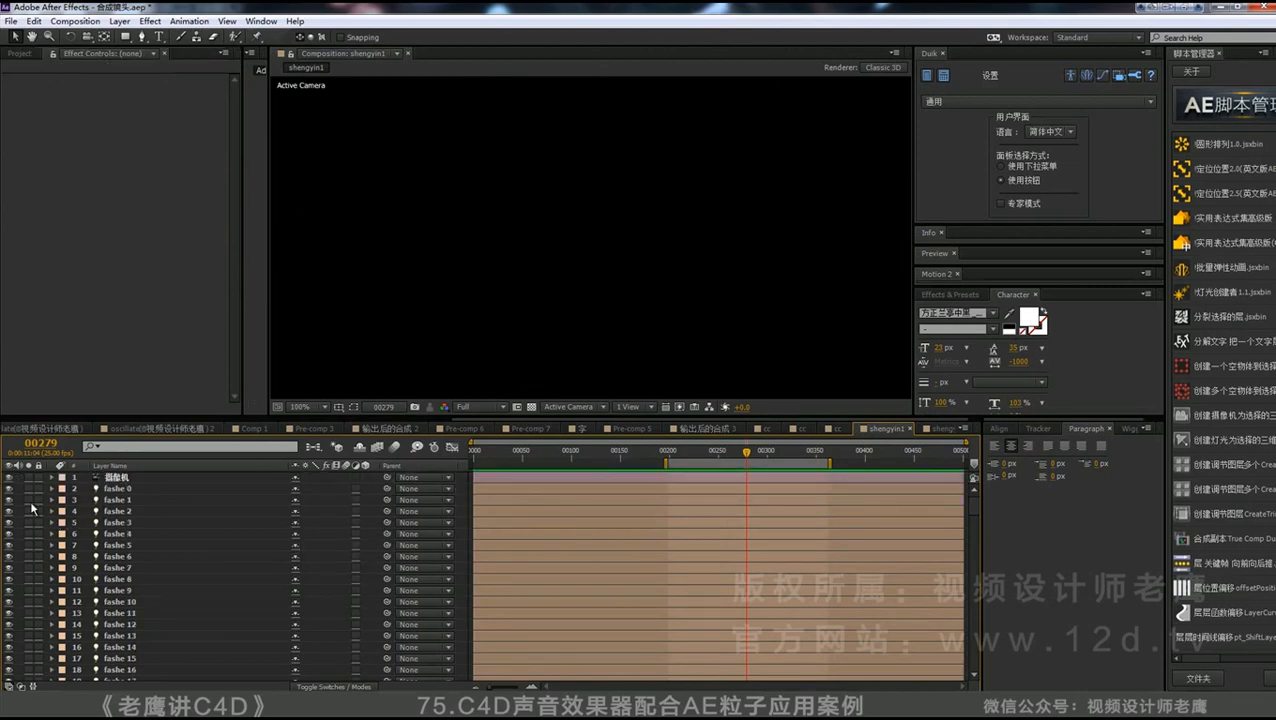
key(ctrl+v)
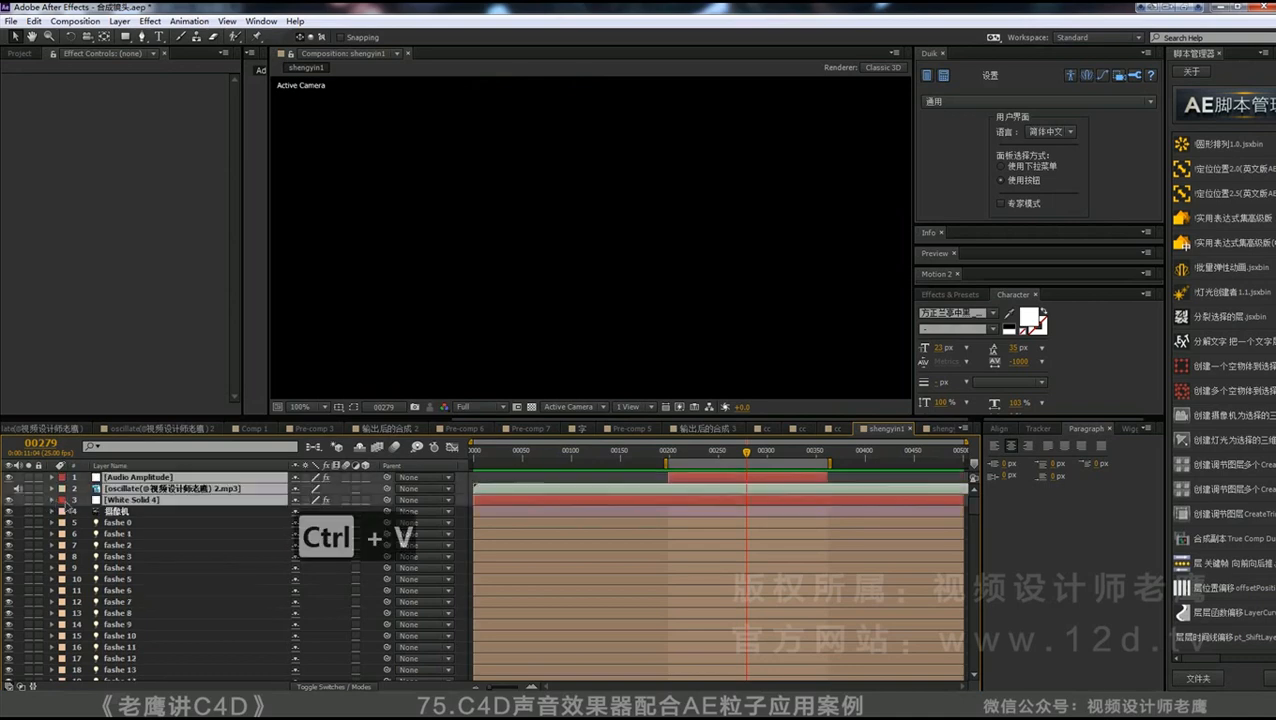
- Preview the sound-reactive particles in shengyin1 and inspect the result at frame 248
key(grave)
key(grave)
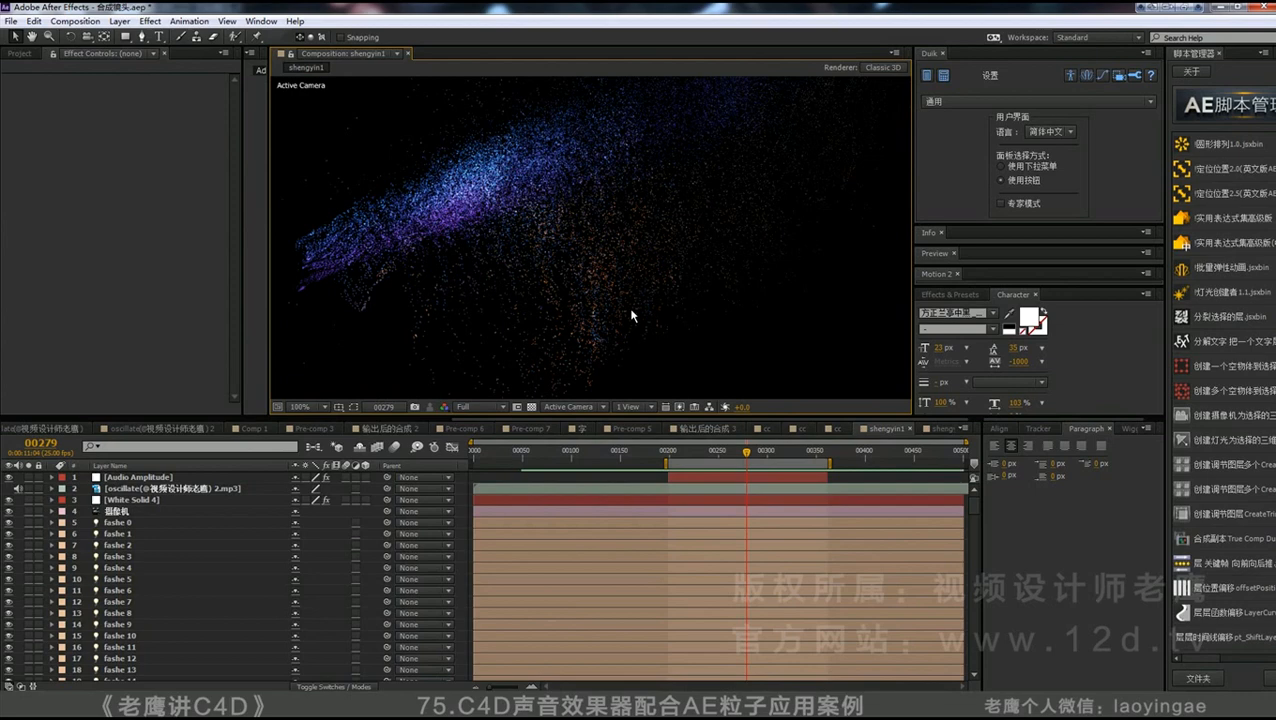
key(KP_0)
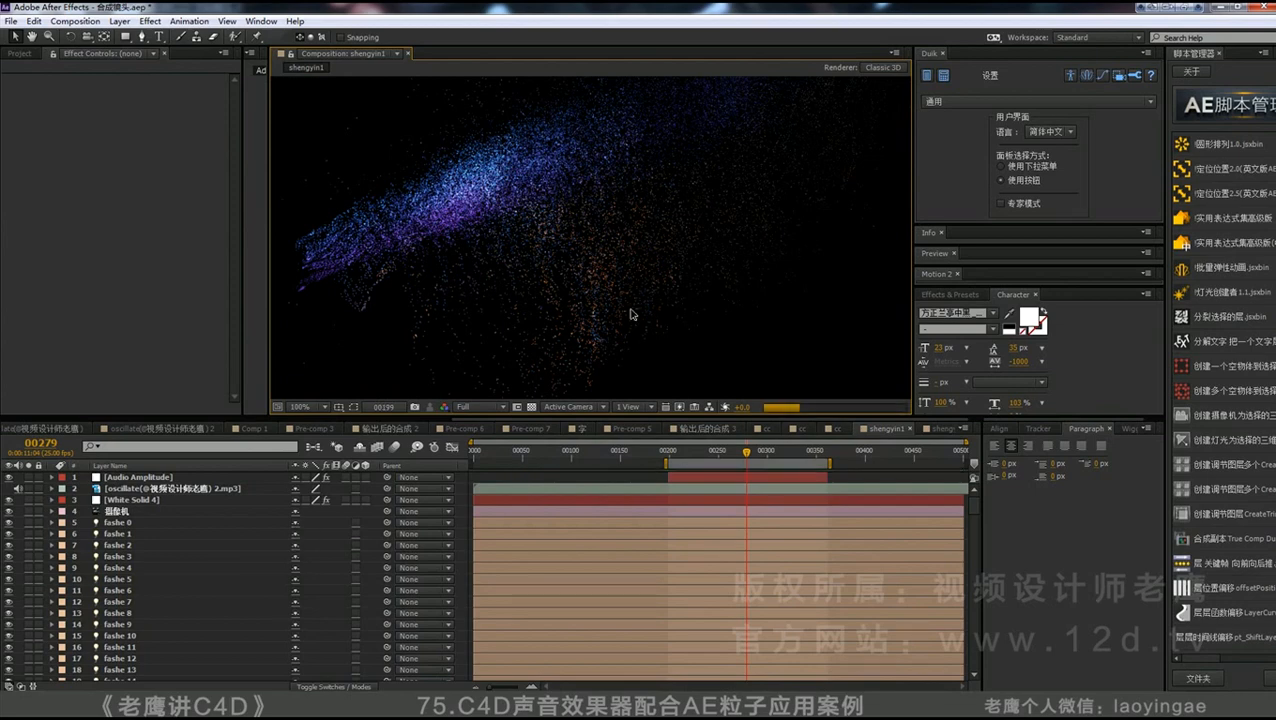
key(KP_0)
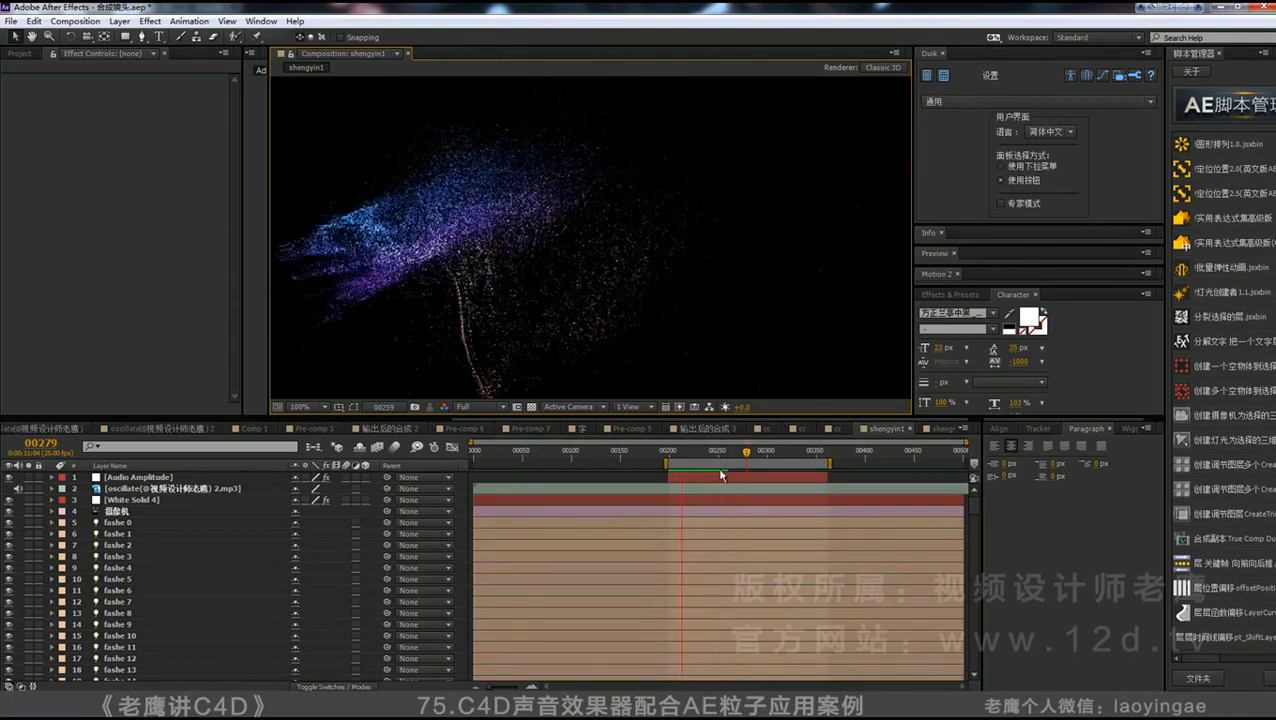
key(space)
drag(700, 457, 716, 456)
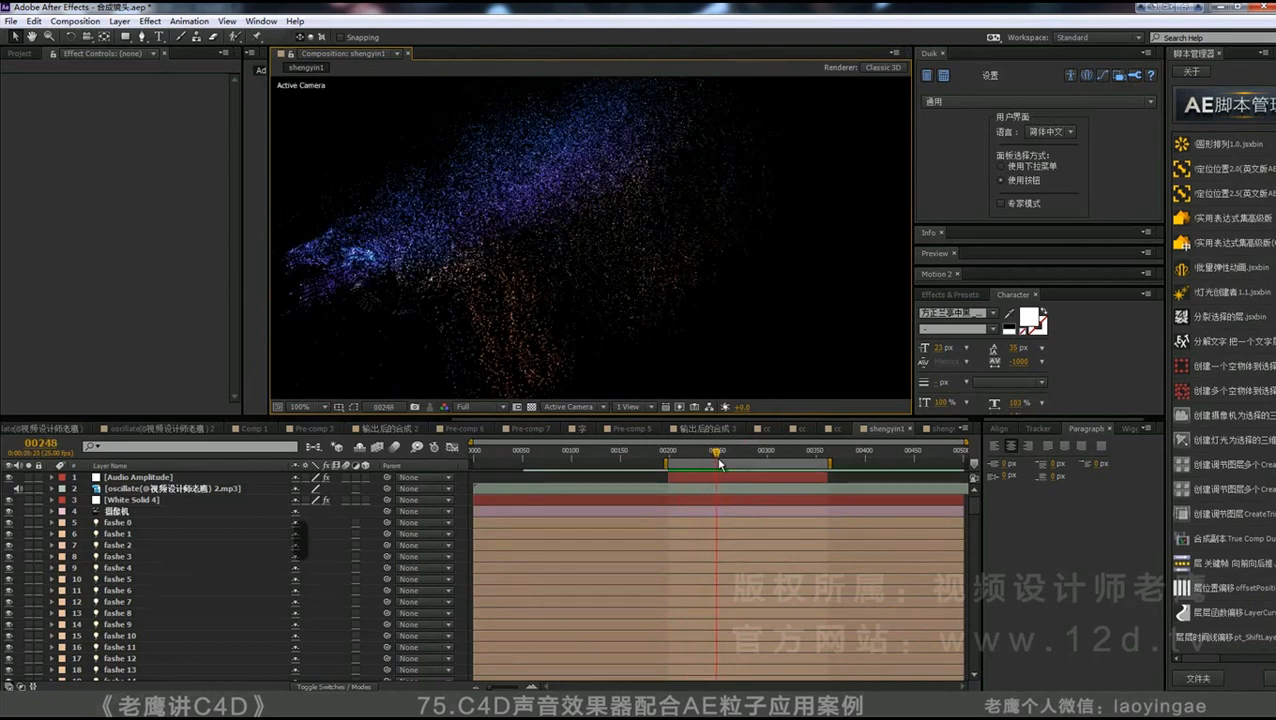
- Set Velocity from Motion to 0 in the Particular effect on White Solid 4
click(166, 499)
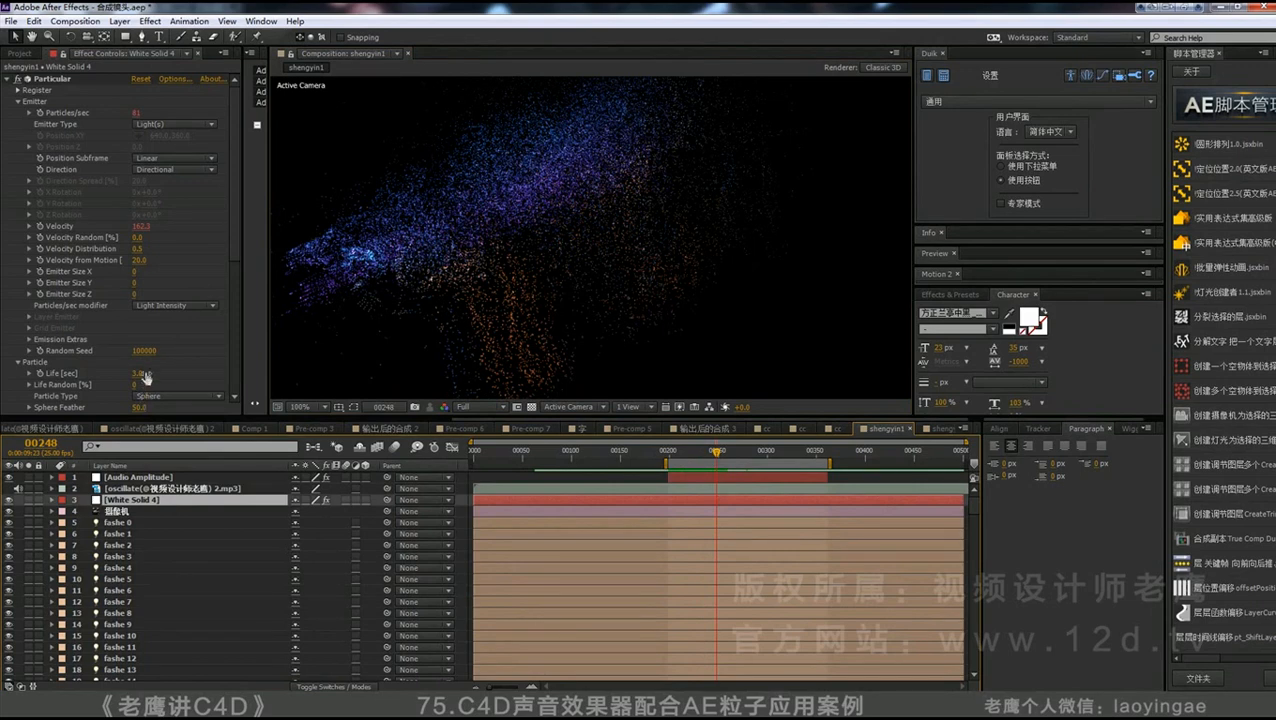
click(143, 260)
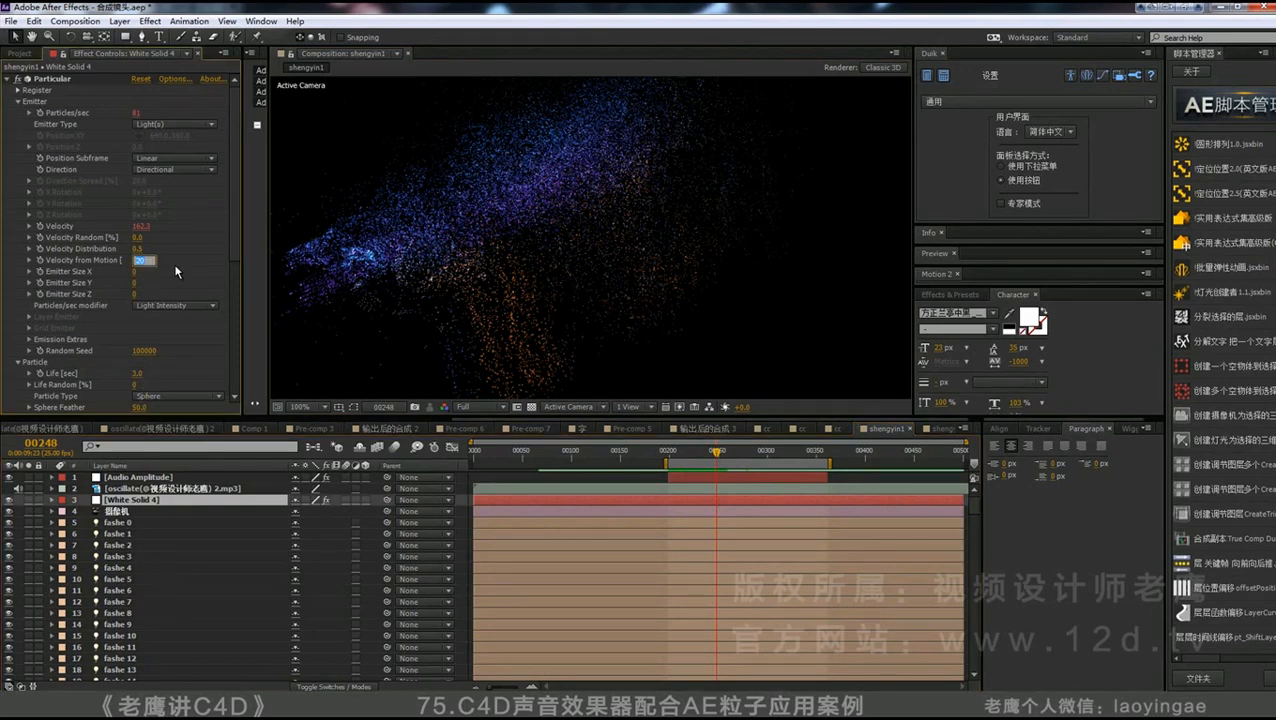
text(0)
key(Return)
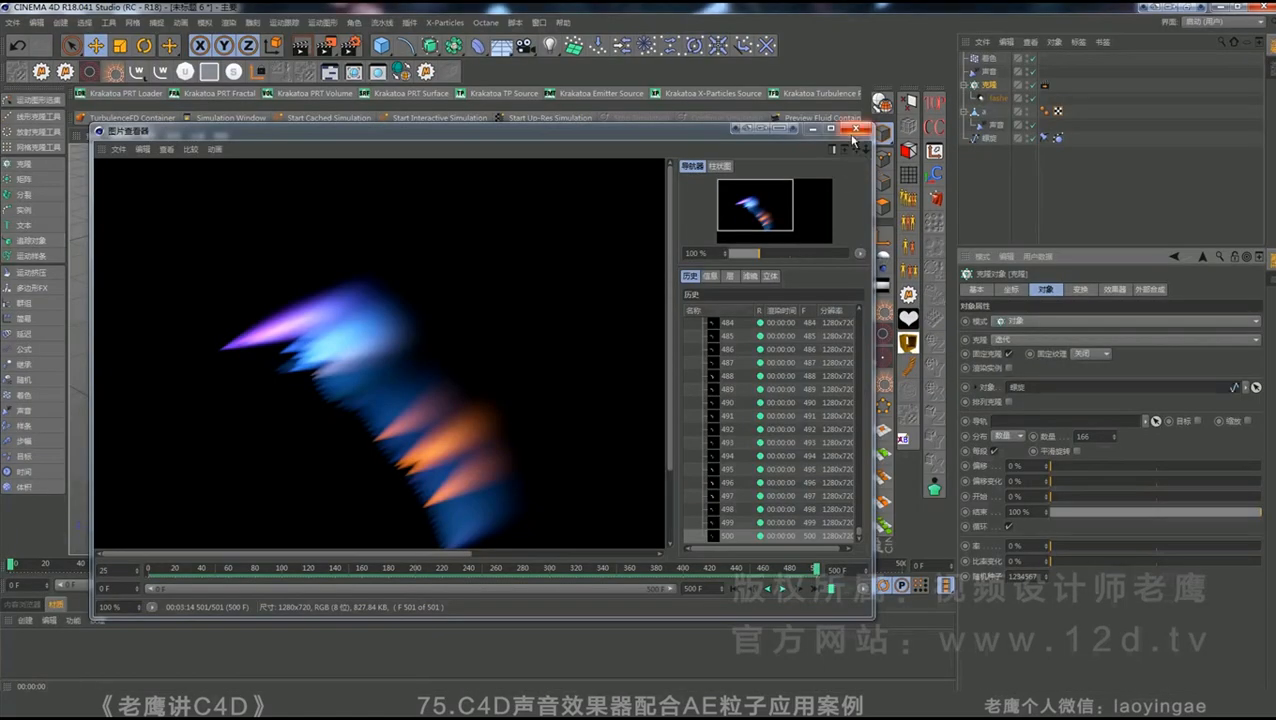
- Switch to Cinema 4D, disable the sound effector under object a, and raise object a to test the motion
click(862, 123)
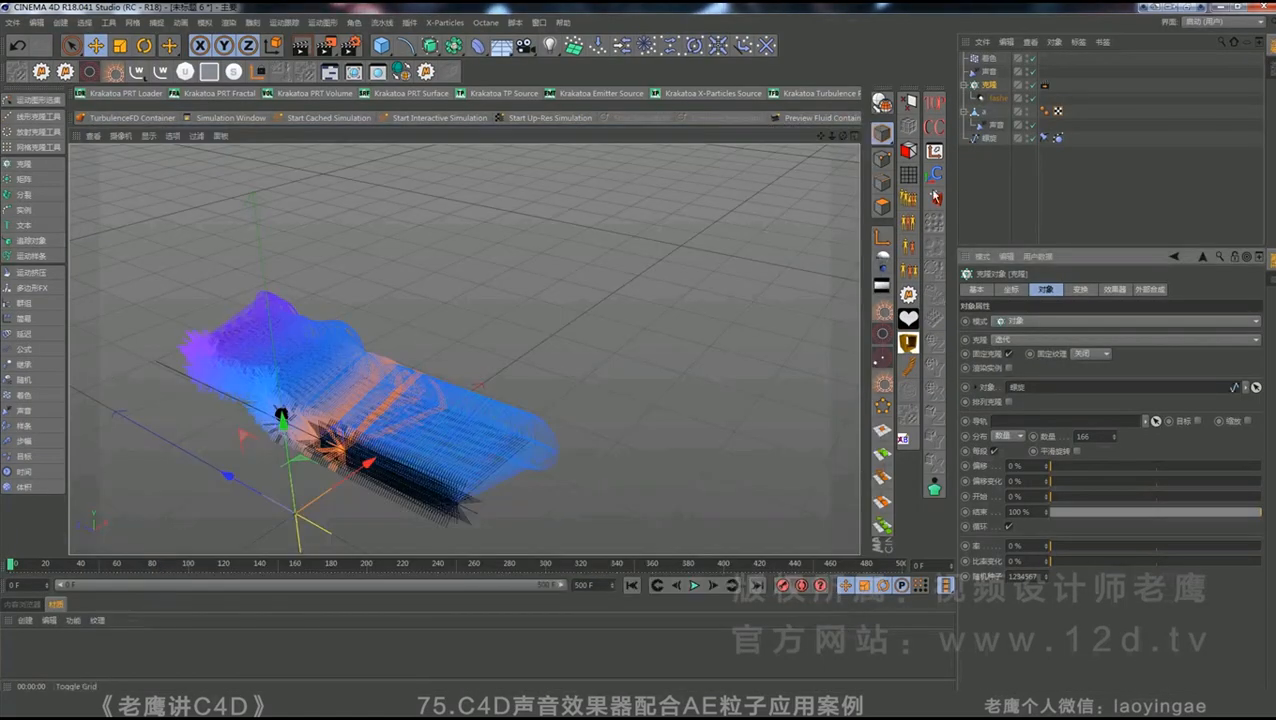
click(1029, 222)
click(1032, 124)
click(998, 125)
drag(985, 112, 998, 148)
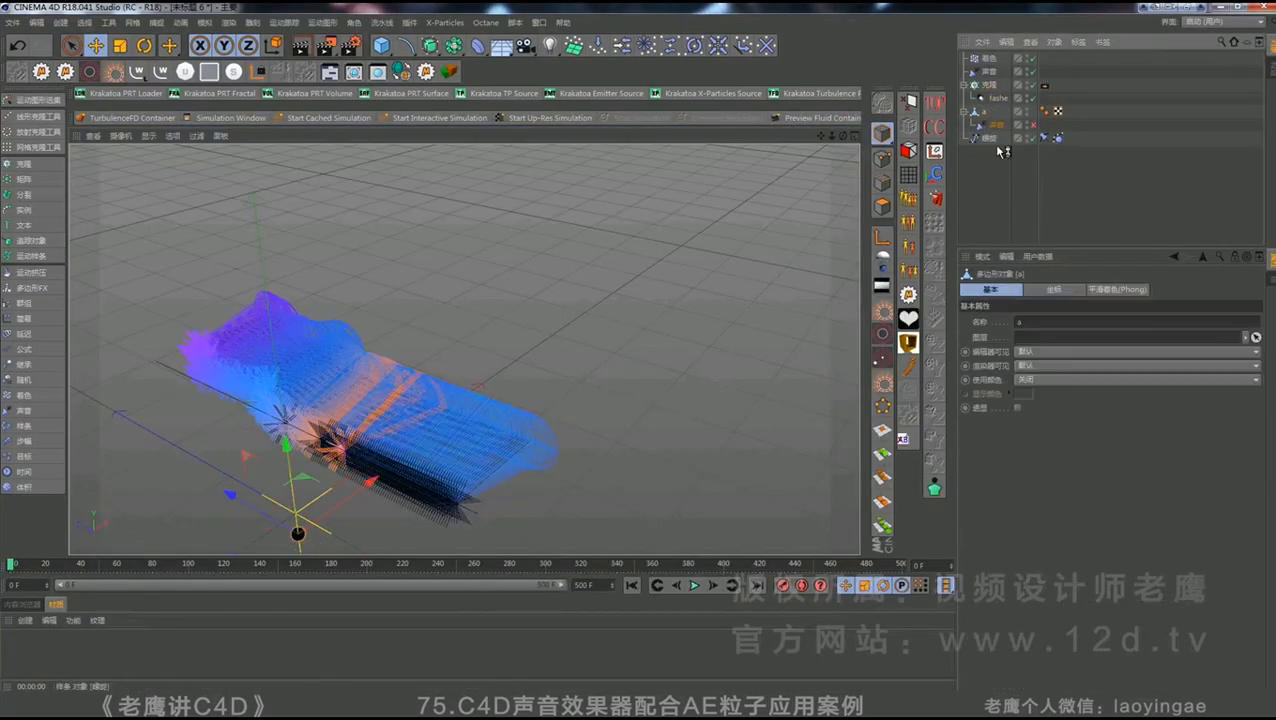
drag(303, 452, 290, 379)
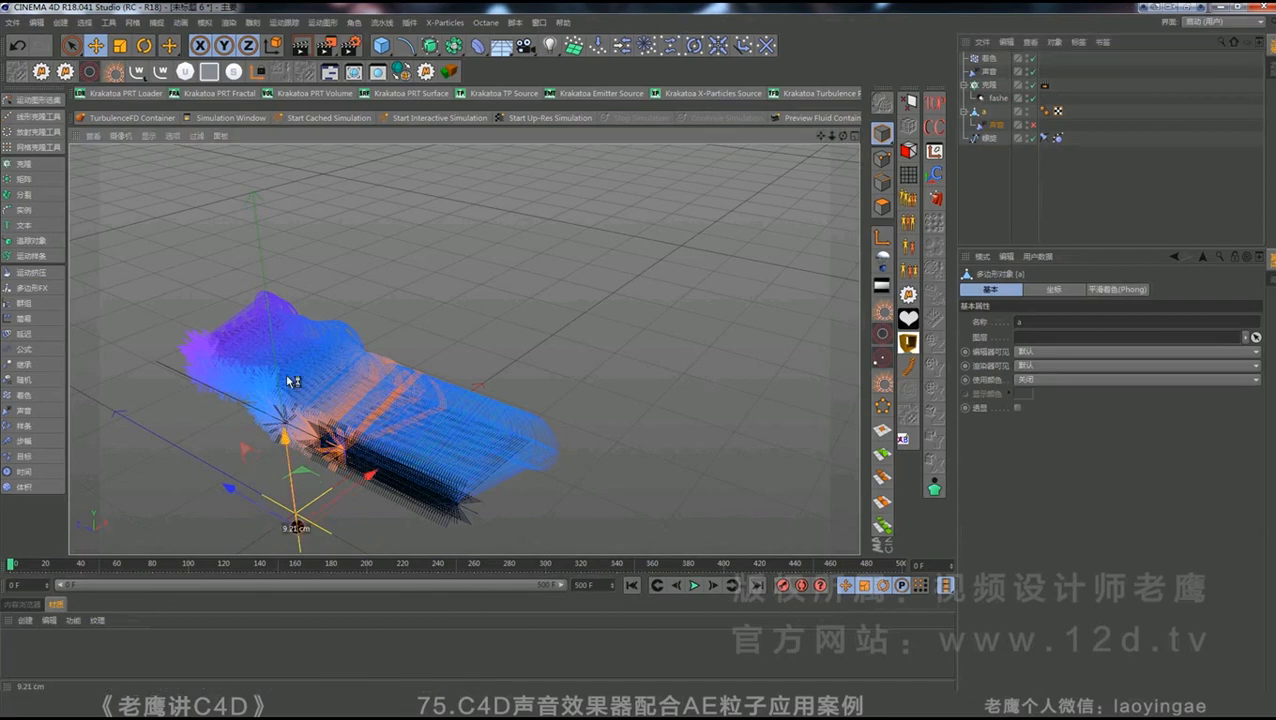
click(697, 586)
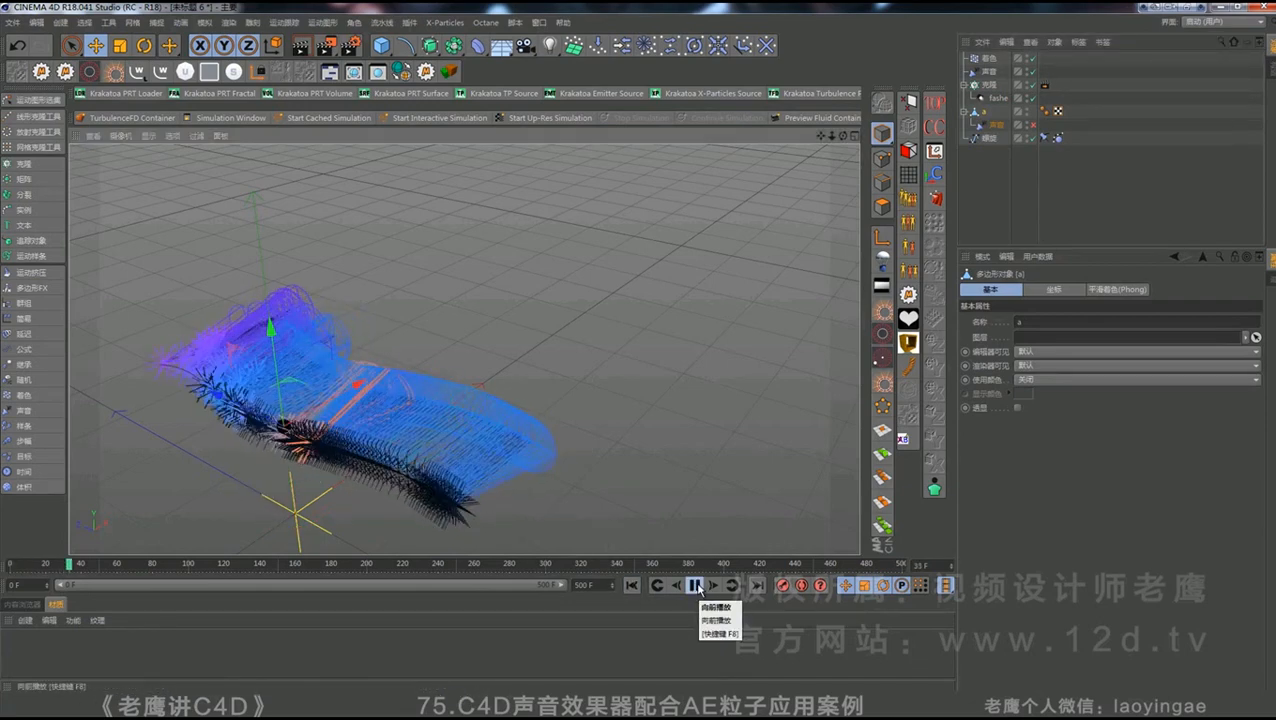
click(697, 586)
- Raise the top-level sound effector's filter bandwidth to 9521.5 and play the animation from the first frame
click(989, 71)
click(1031, 655)
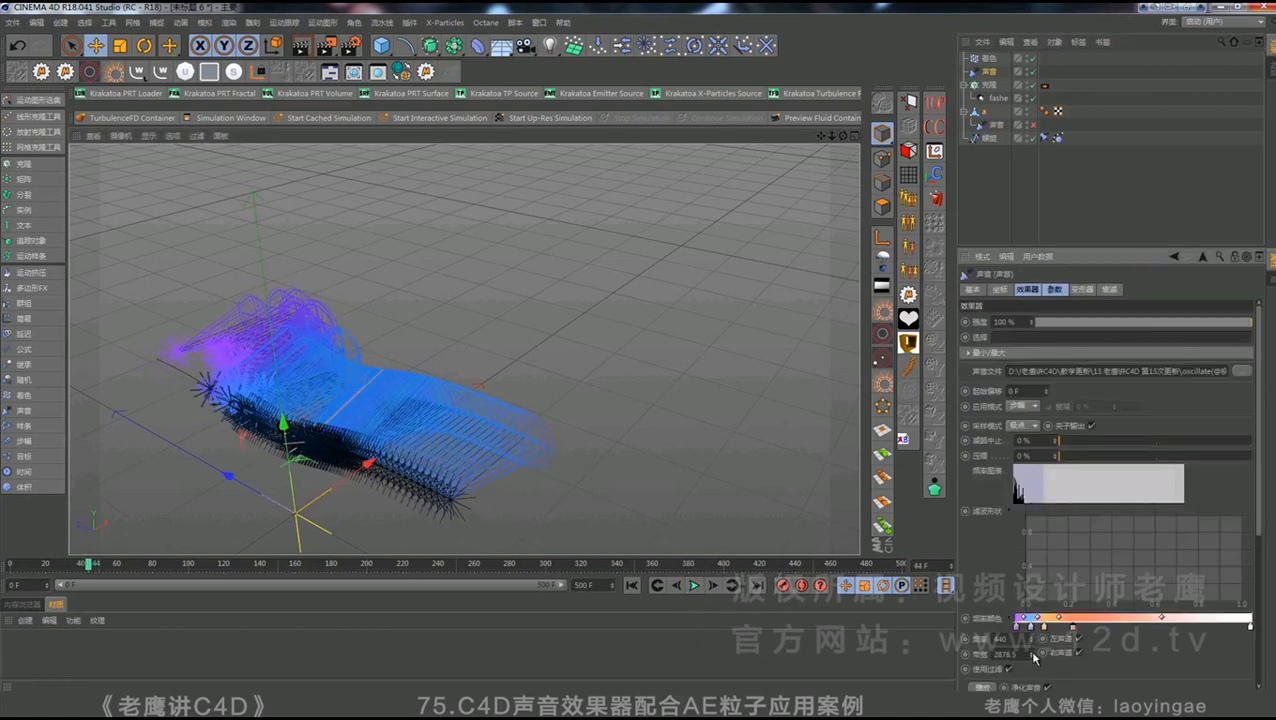
mouse_move(1034, 656)
mouse_down()
mouse_move(992, 487)
mouse_move(1026, 628)
mouse_move(958, 552)
mouse_move(1011, 582)
mouse_move(1032, 657)
mouse_up()
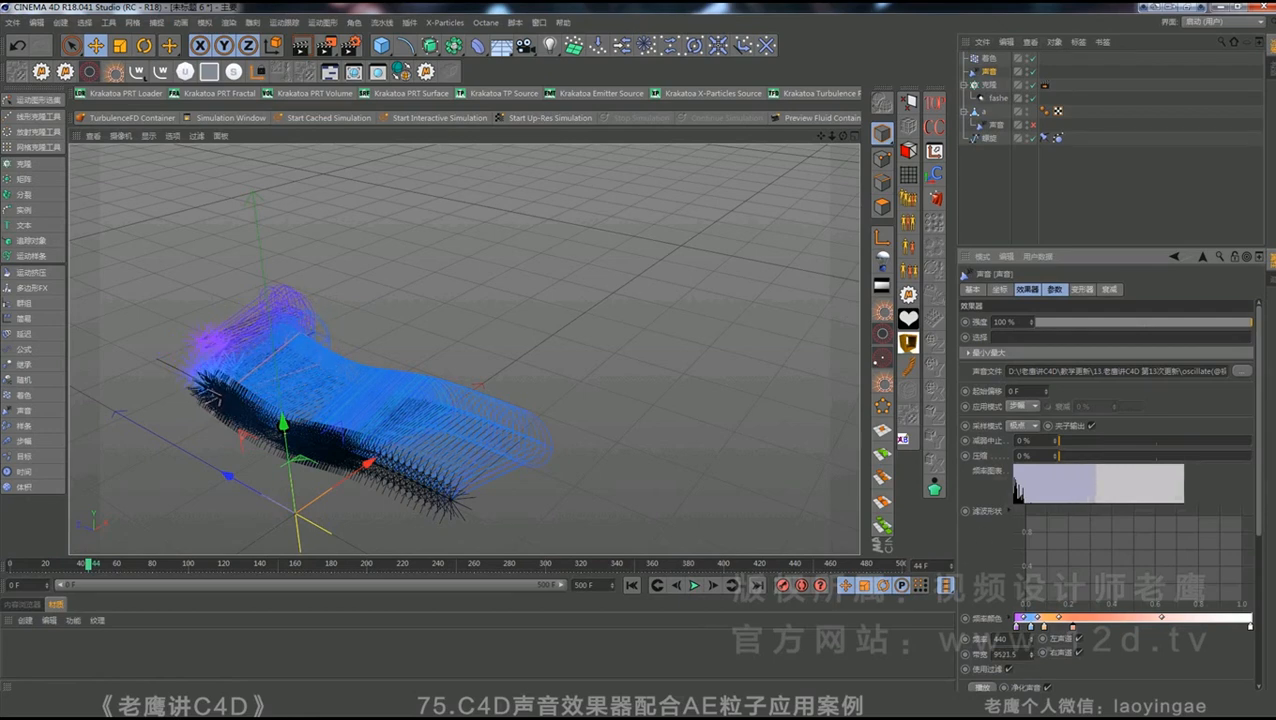
click(631, 585)
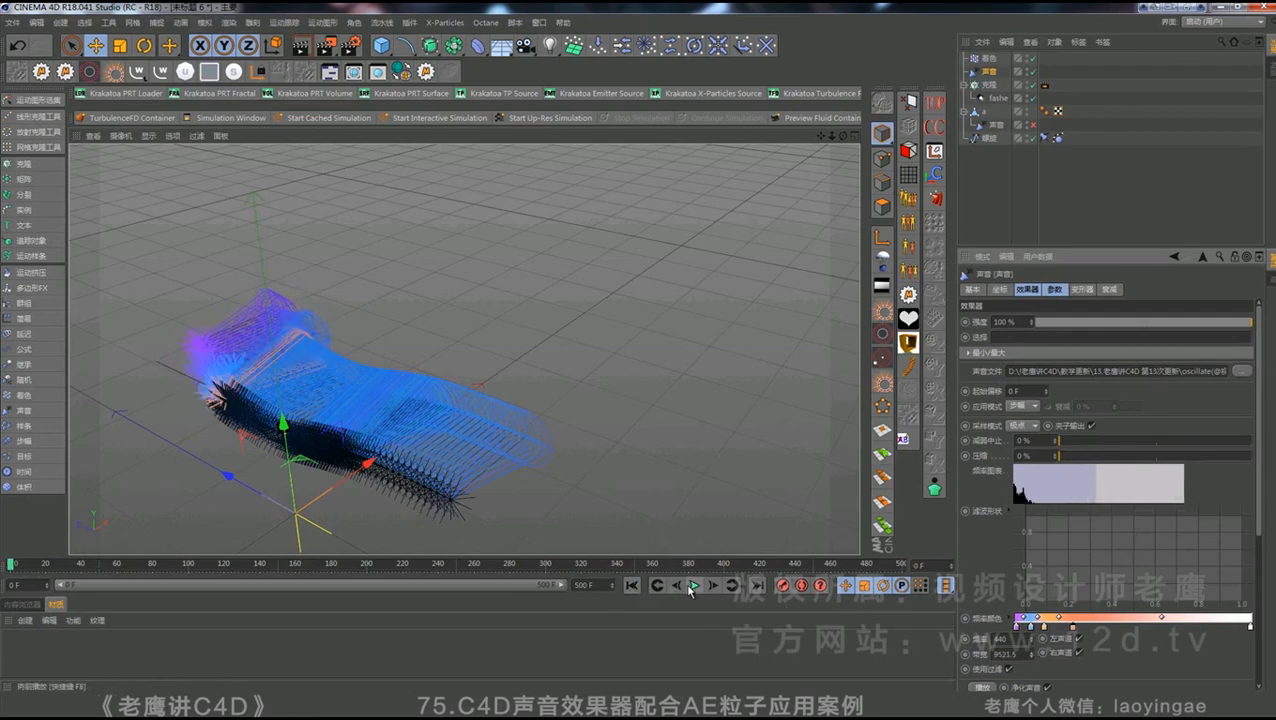
click(694, 585)
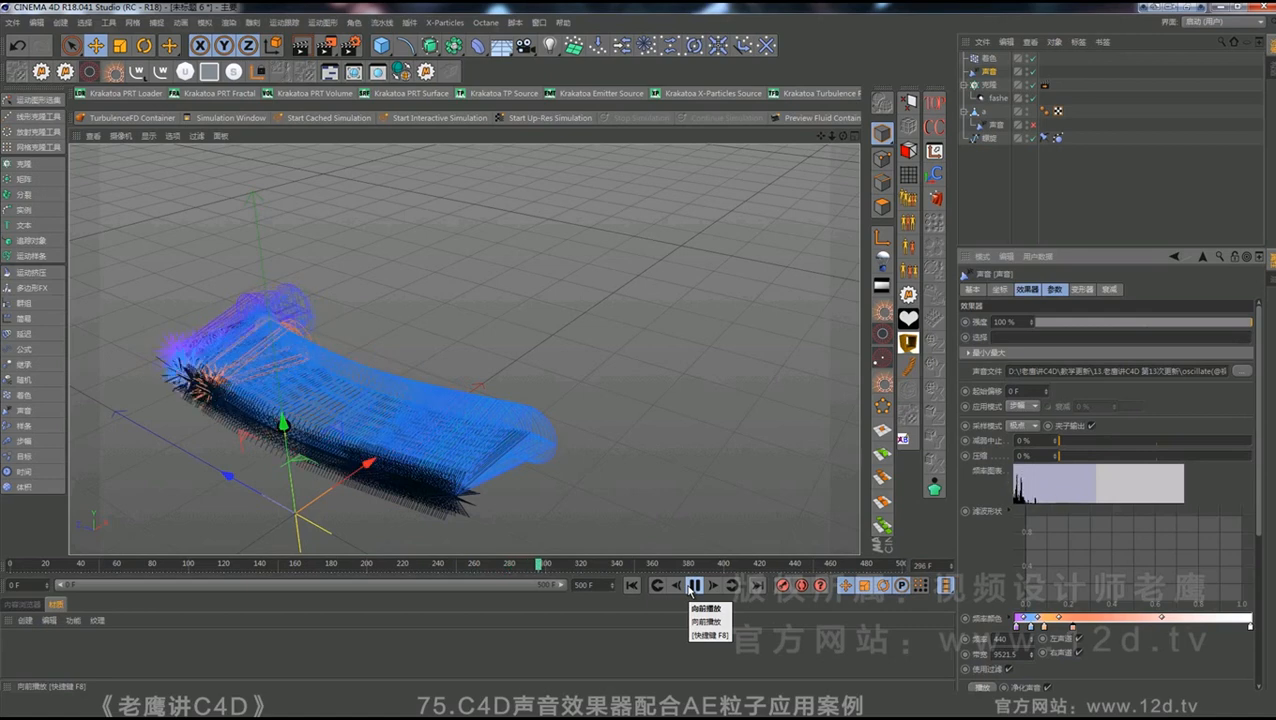
click(692, 586)
- Check the sound effector's position parameters and replay the animation with its effector settings shown
click(1054, 290)
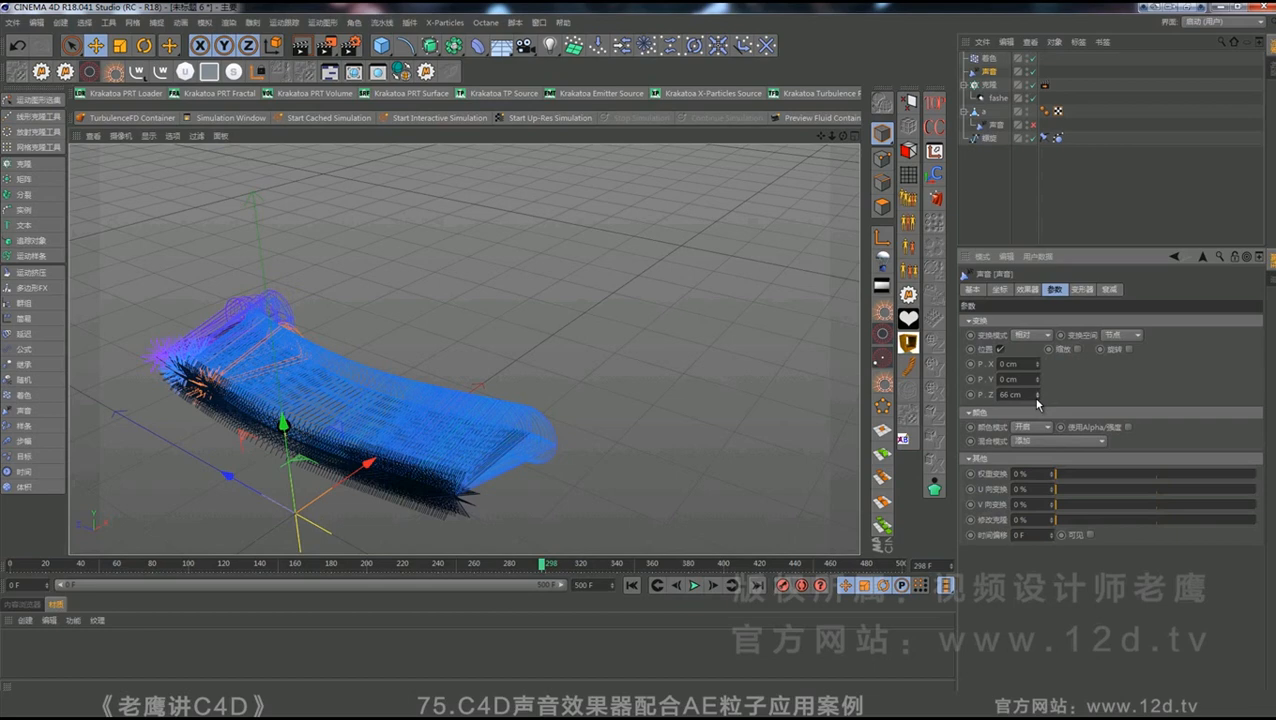
click(1027, 290)
click(692, 586)
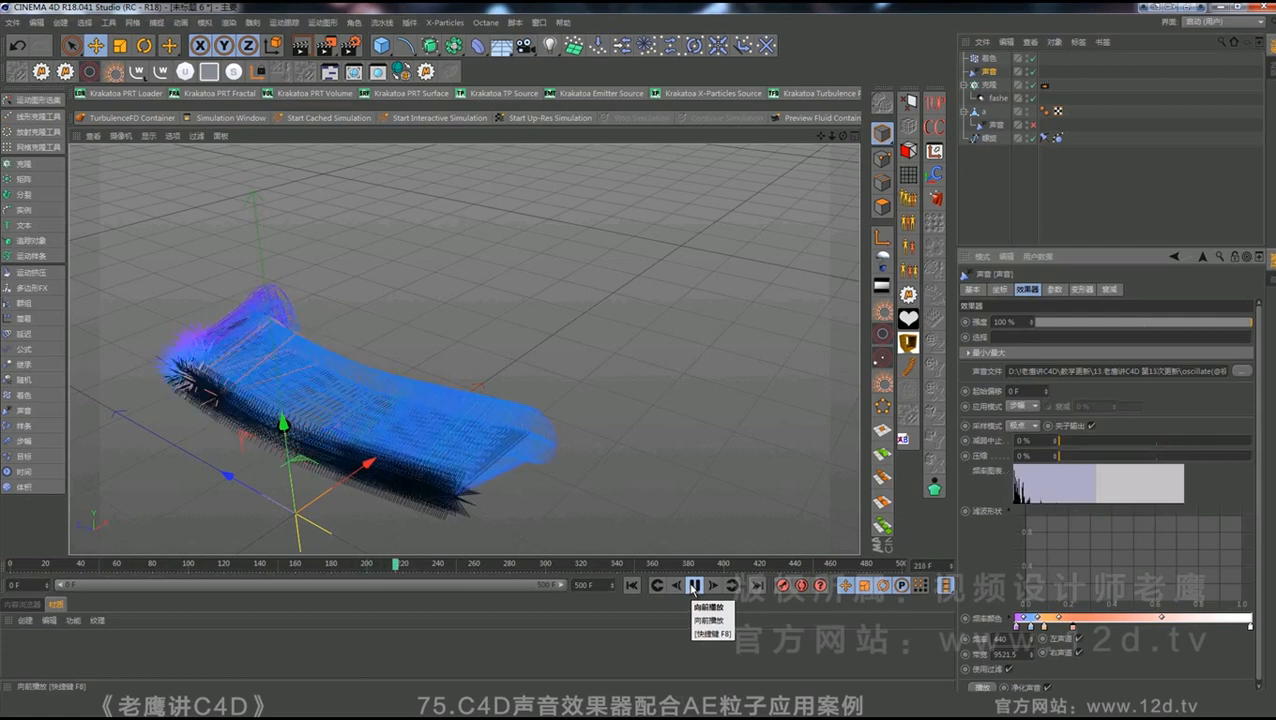
click(693, 586)
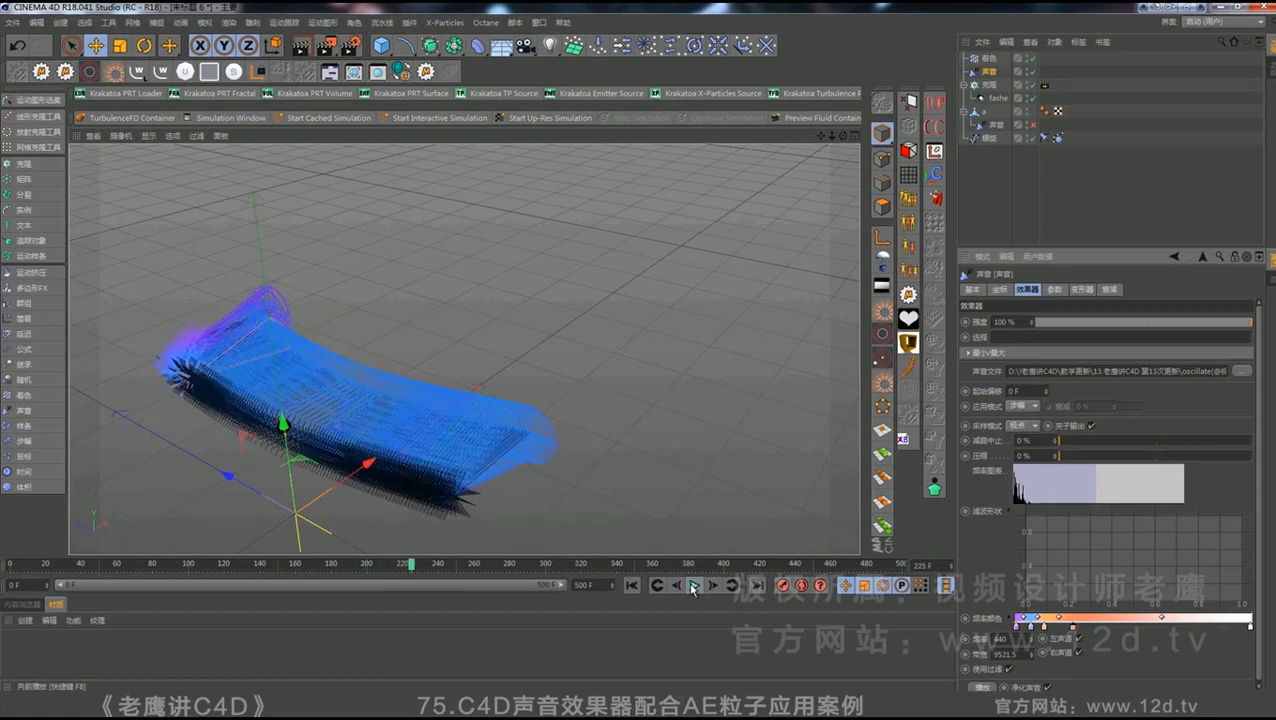
- Re-enable the sound effector under object a, lower object a, and check the animation from the first frame
click(995, 124)
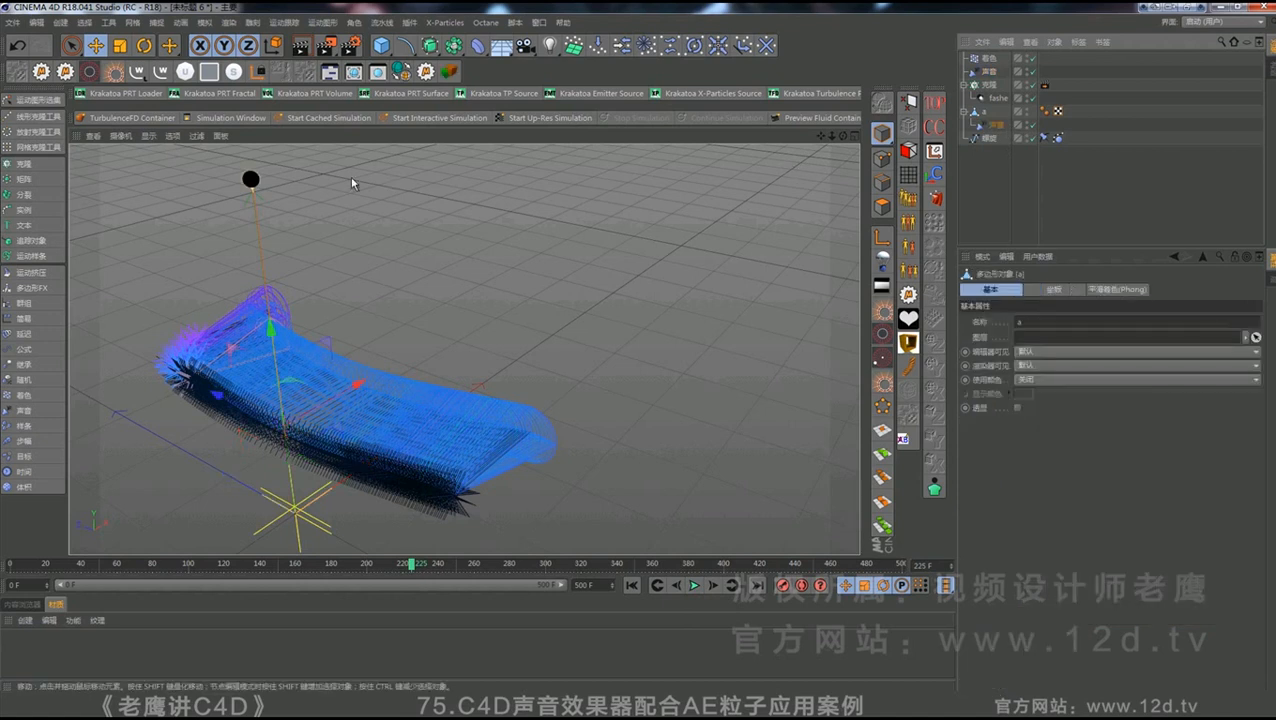
drag(272, 324, 295, 528)
click(632, 585)
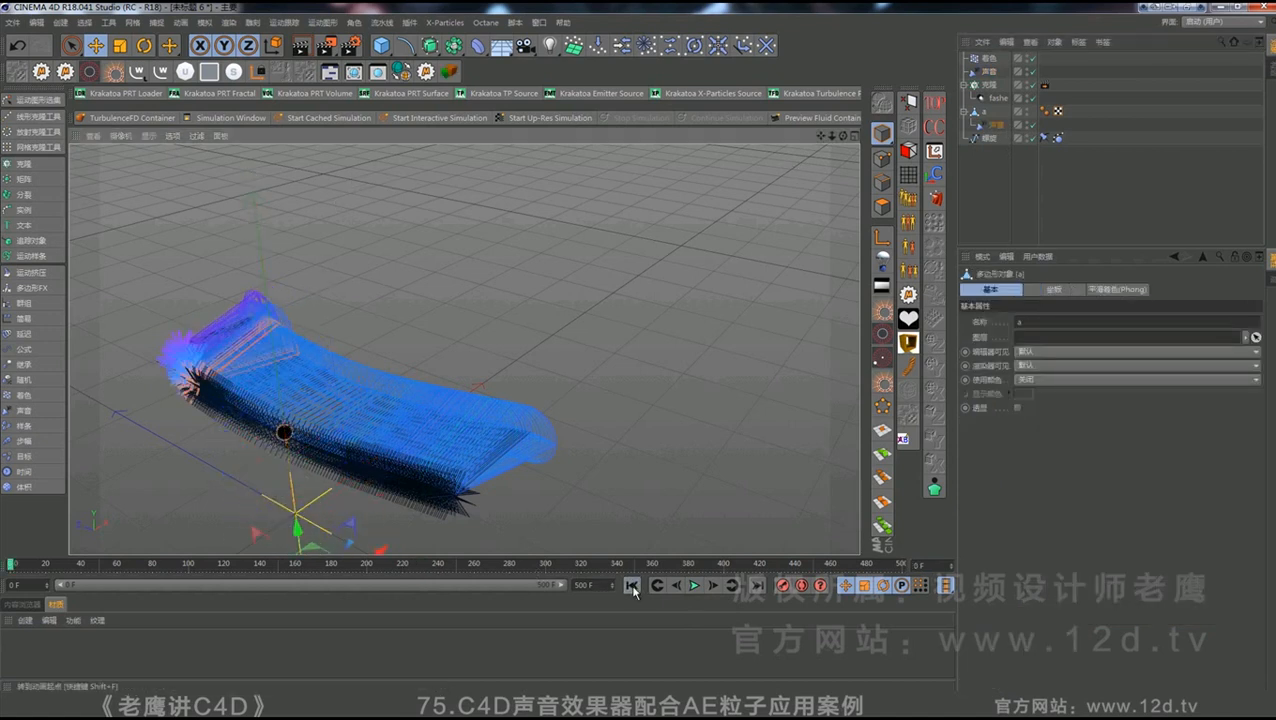
click(694, 585)
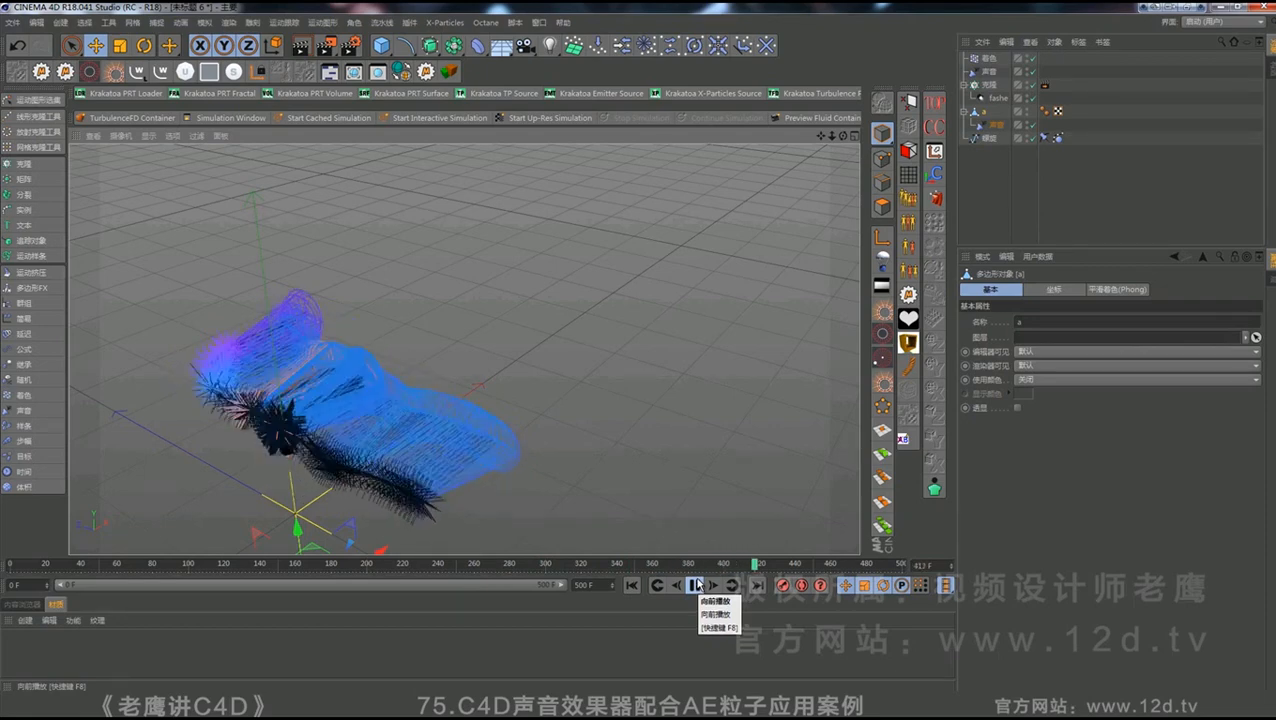
click(697, 585)
click(633, 586)
- In the render settings, browse for the output file and create and open a shengyin2 folder inside render
key(ctrl+b)
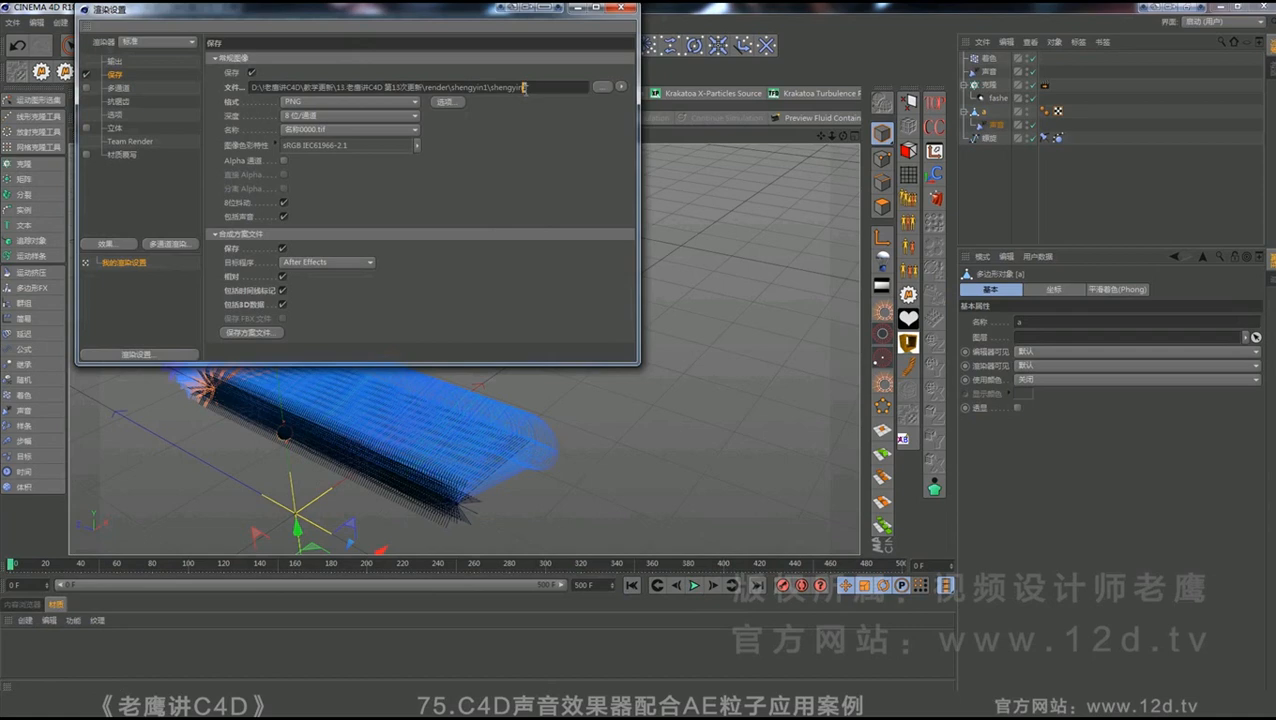
click(601, 87)
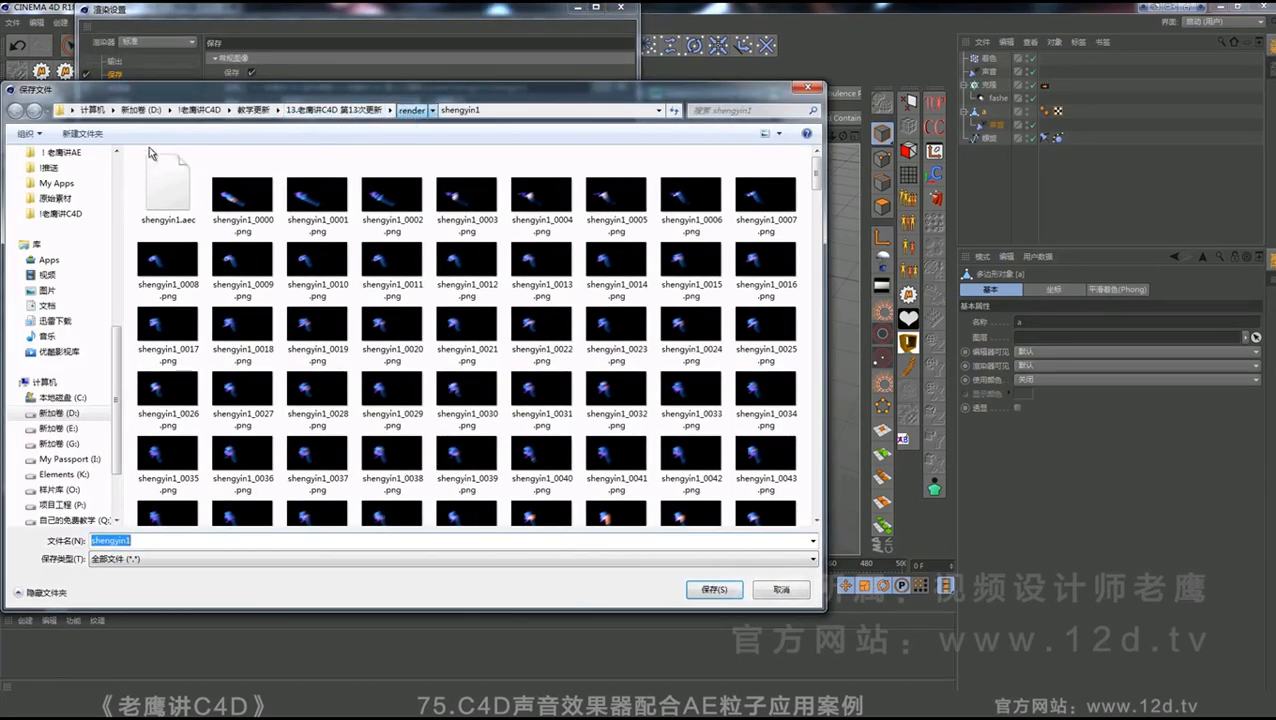
click(411, 110)
key(ctrl+shift+n)
text(shengyin2)
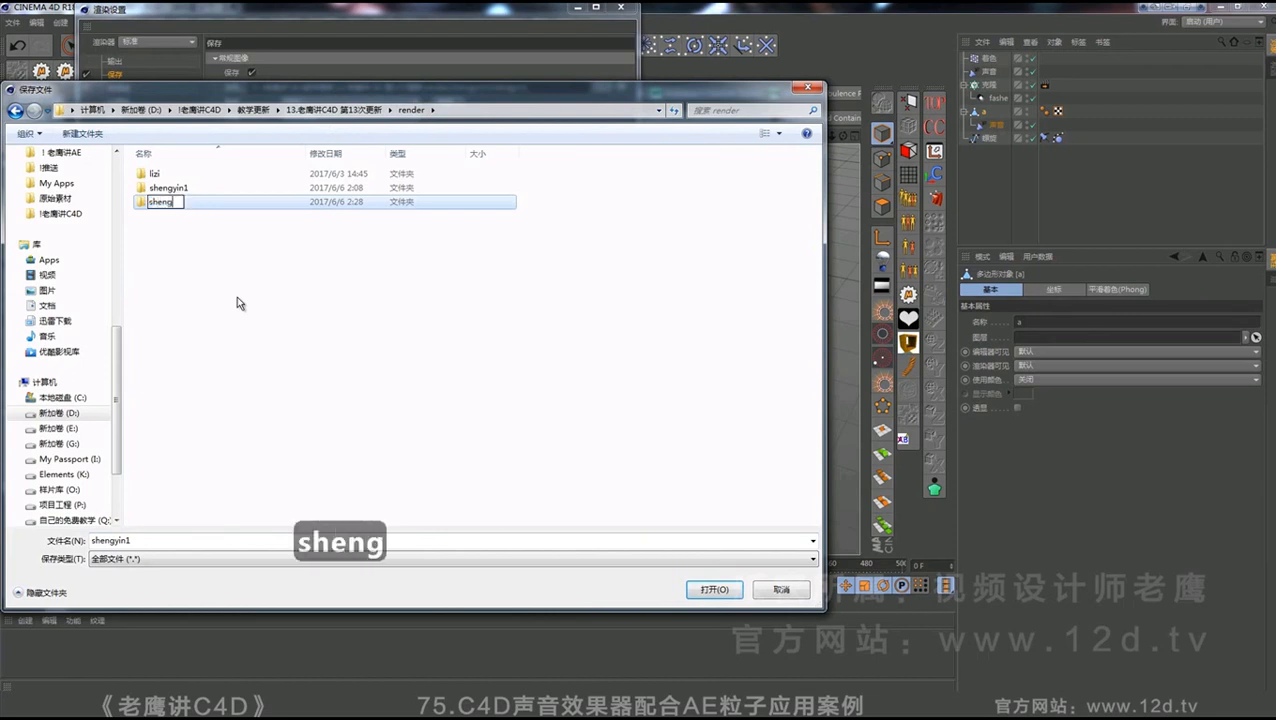
key(Return)
key(Return)
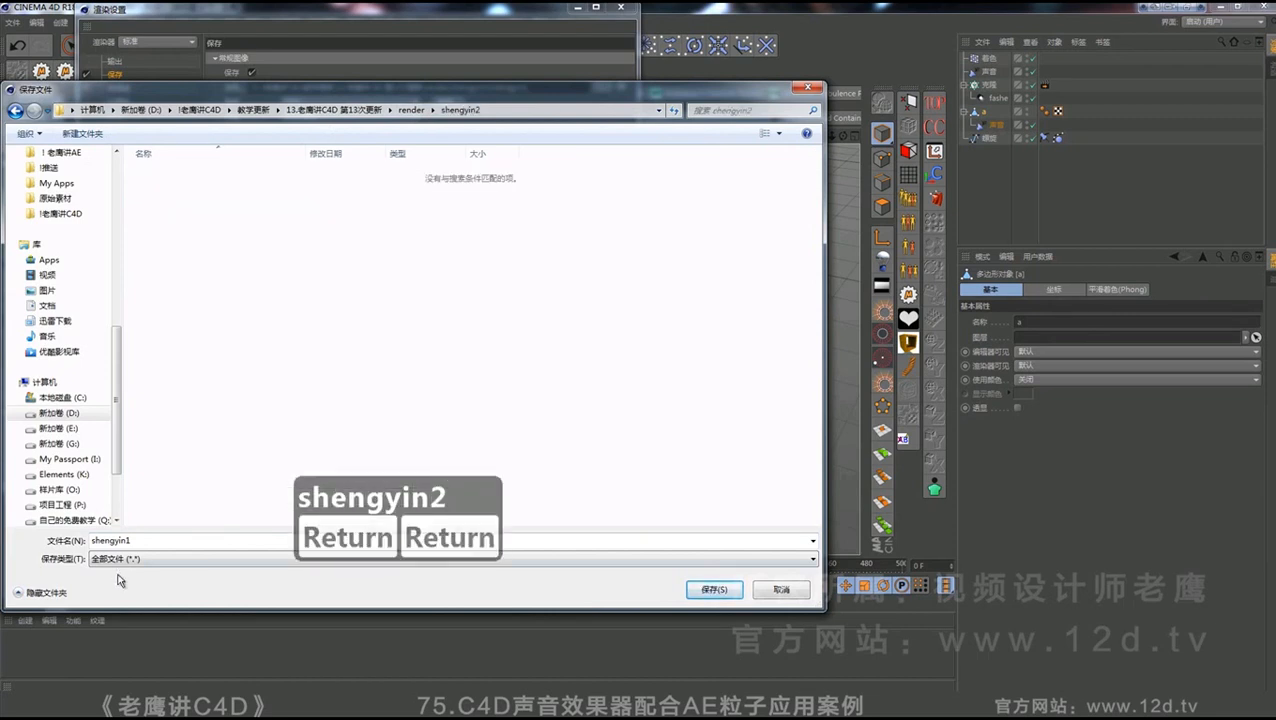
- Name the render output file shengyin2, save it in the new folder and close the render settings
click(142, 541)
drag(136, 541, 126, 541)
text(2)
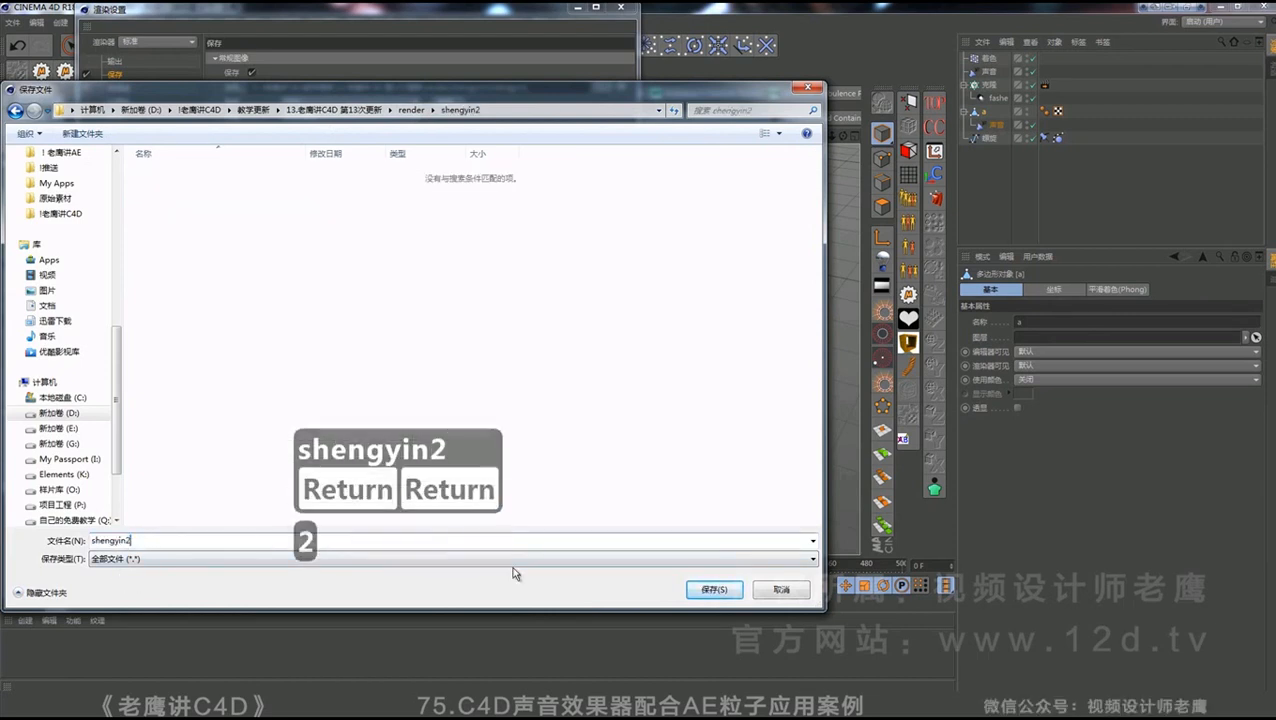
click(702, 590)
click(632, 9)
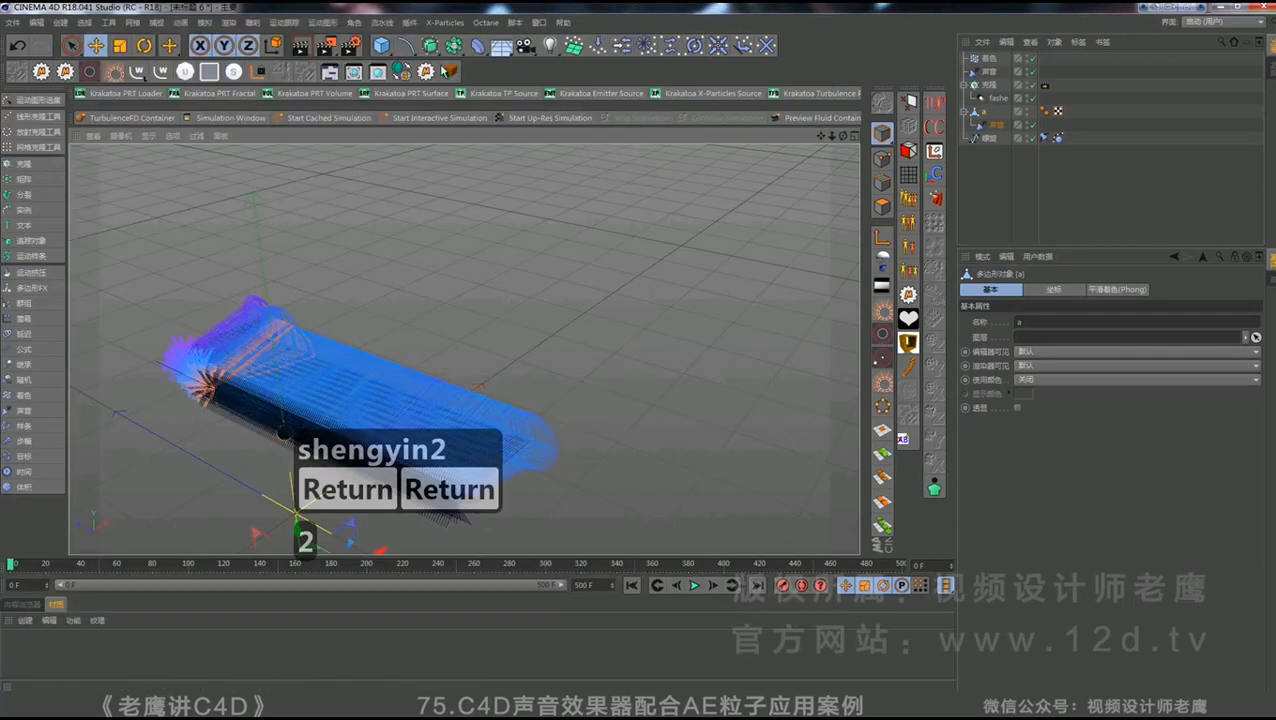
- Render the animation to the Picture Viewer and switch back to After Effects
click(327, 46)
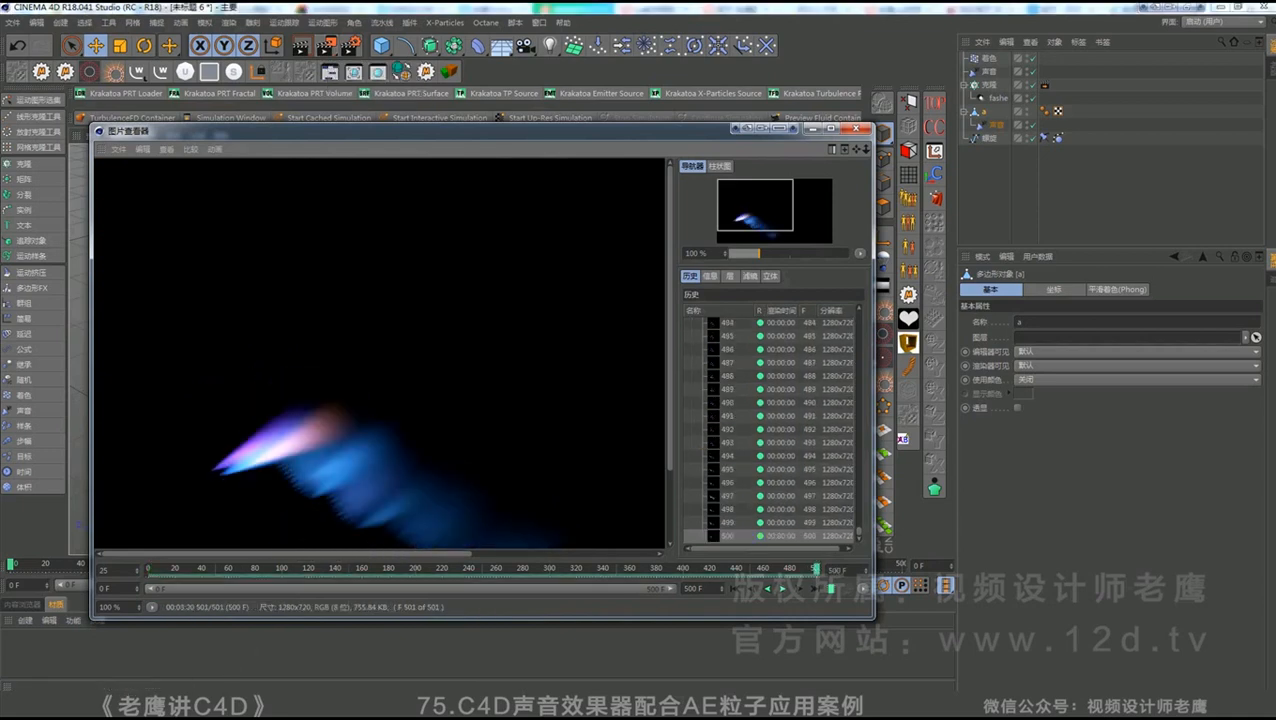
click(139, 705)
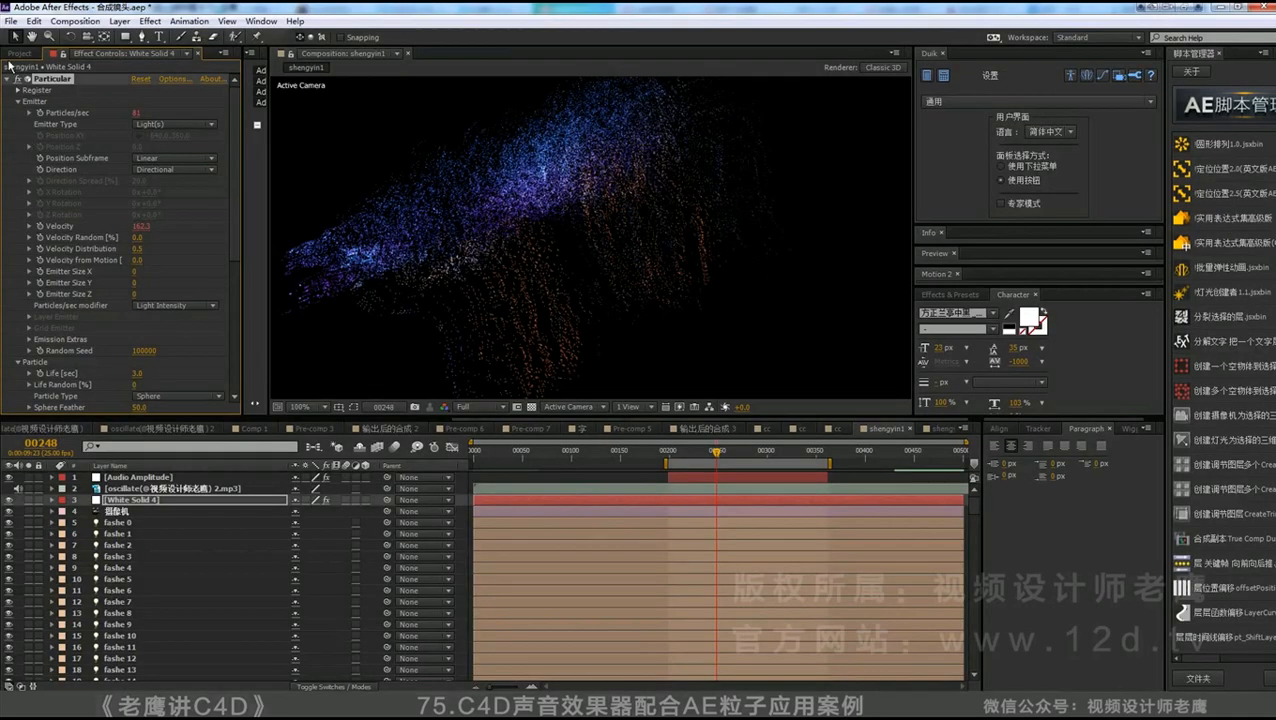
- Import the shengyin2.aec composition file from the render/shengyin2 folder into the project
click(18, 54)
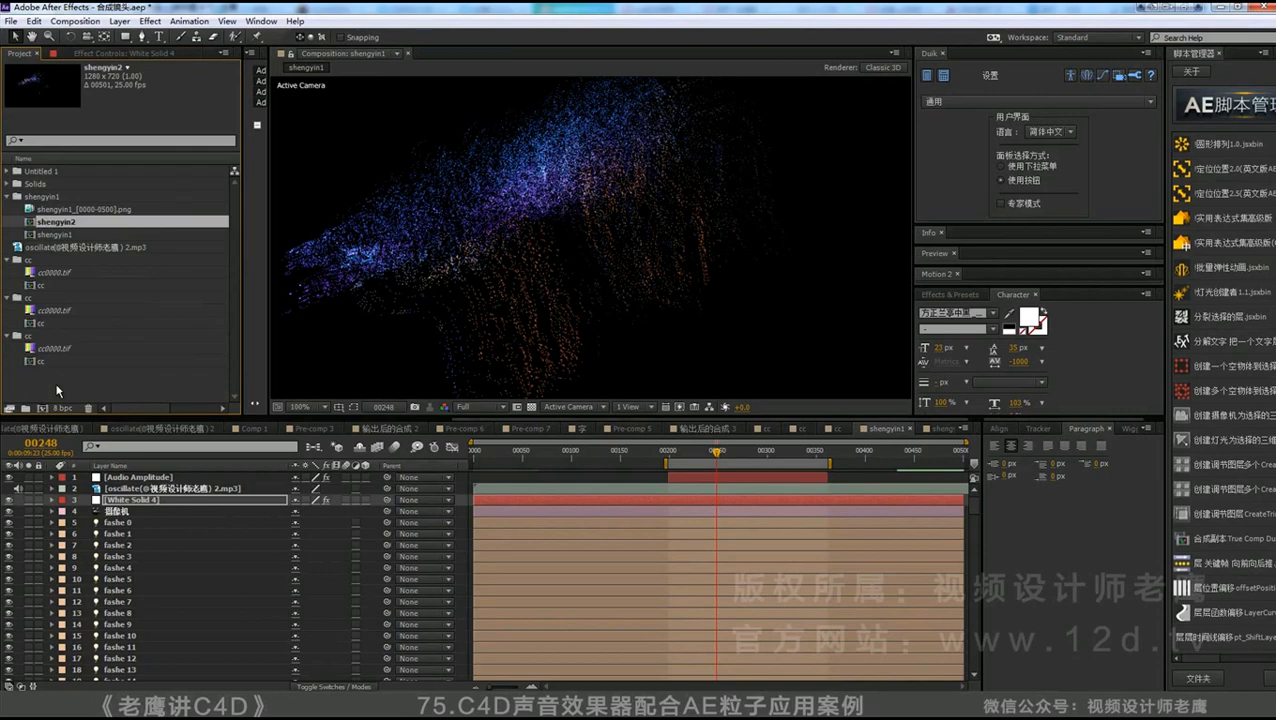
double_click(57, 391)
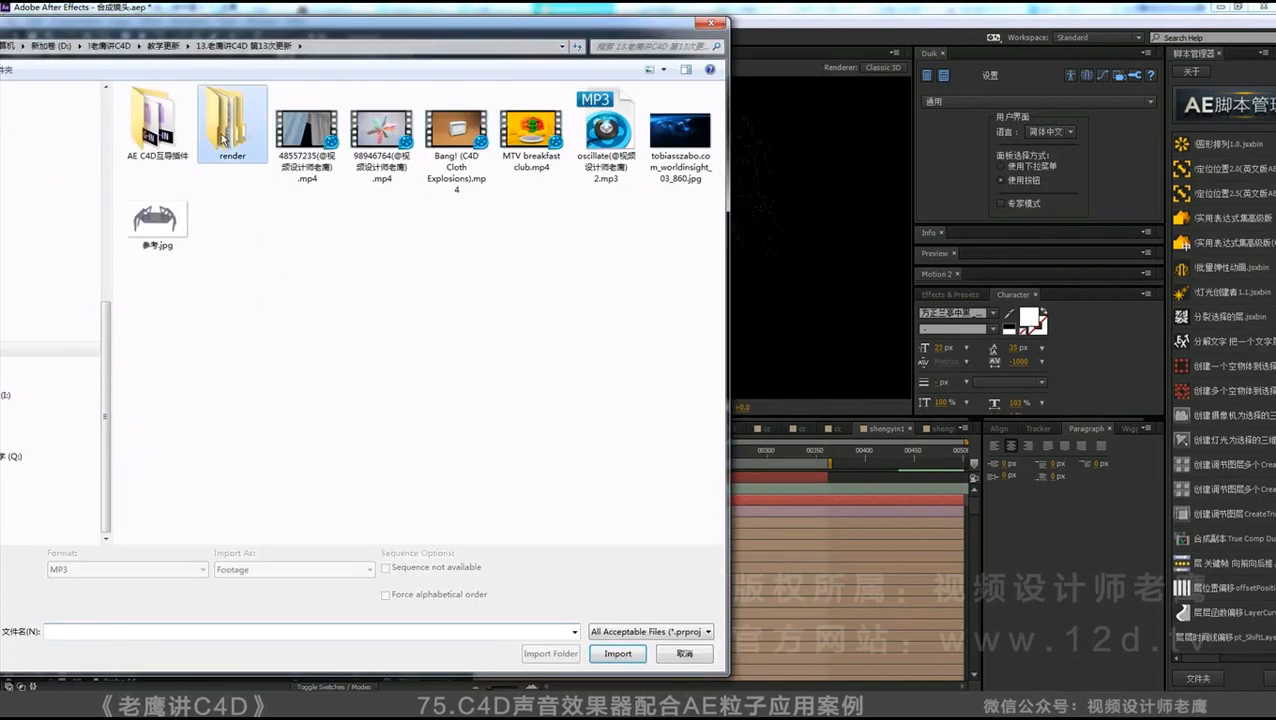
double_click(225, 130)
double_click(160, 145)
click(158, 138)
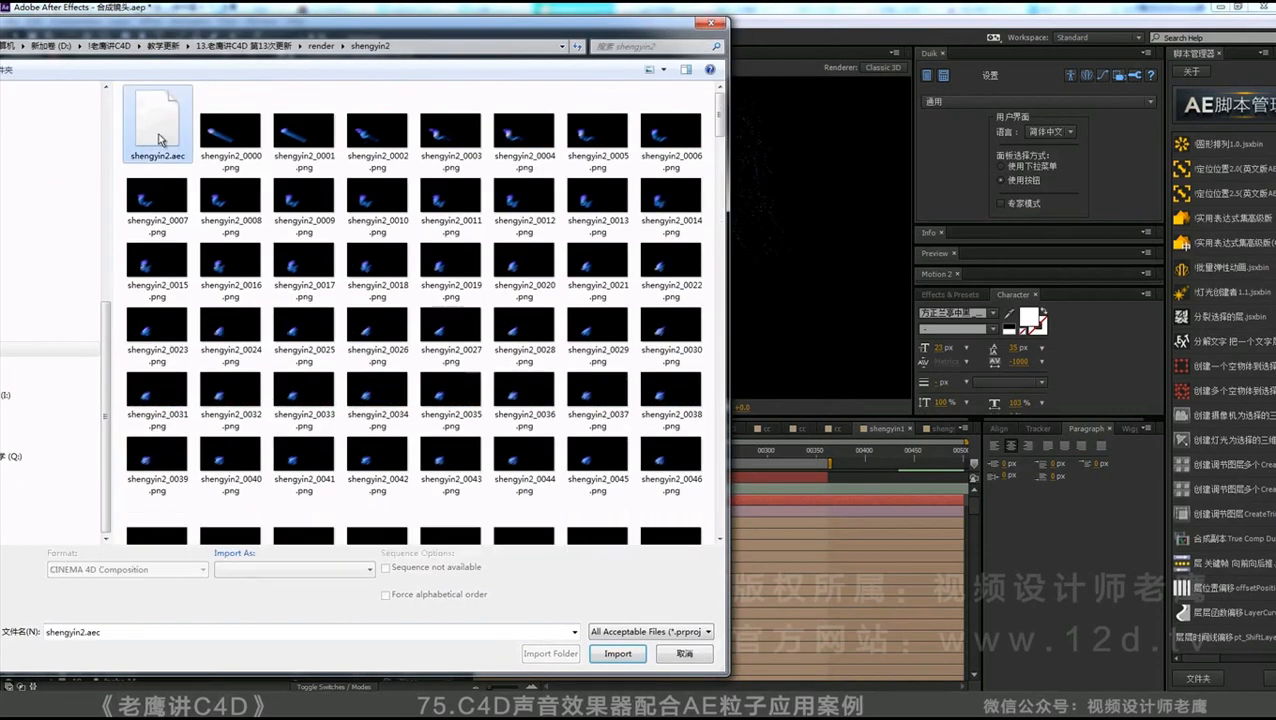
double_click(163, 133)
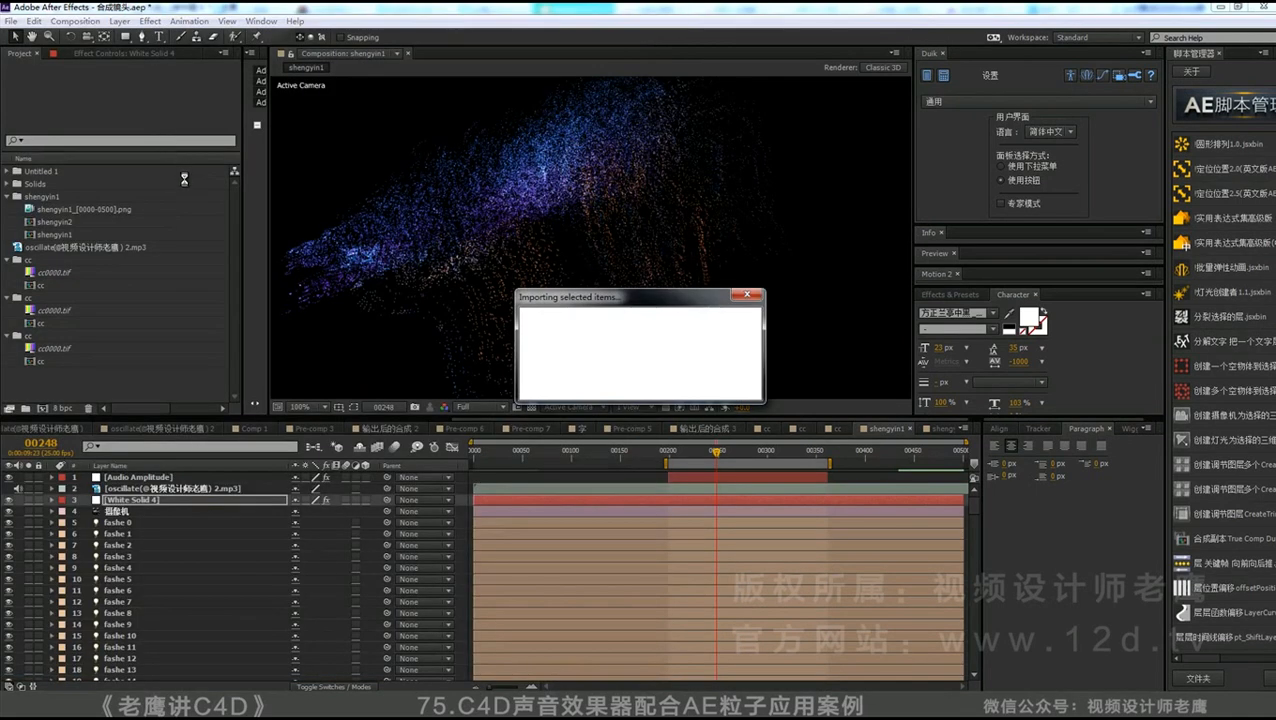
- Copy the Audio Amplitude, oscillate mp3 and White Solid 4 layers from shengyin1 into the newly imported shengyin2 composition
click(134, 478)
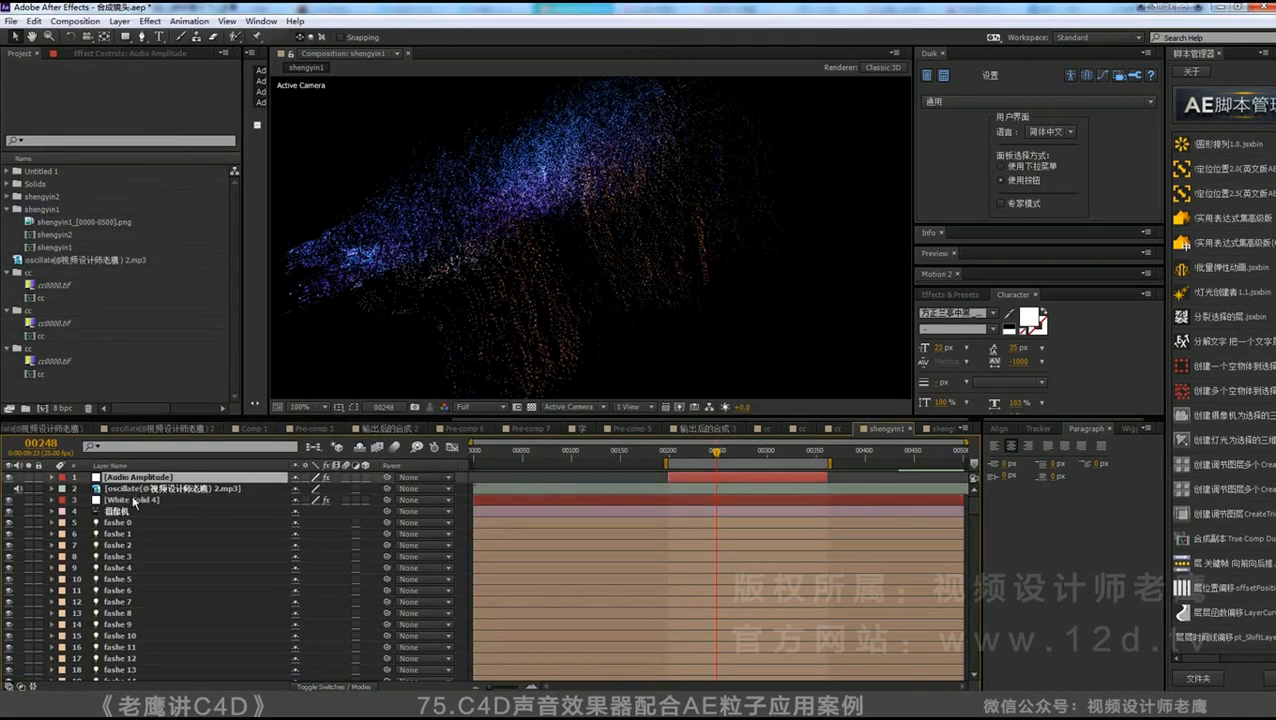
shift+click(134, 500)
key(ctrl+c)
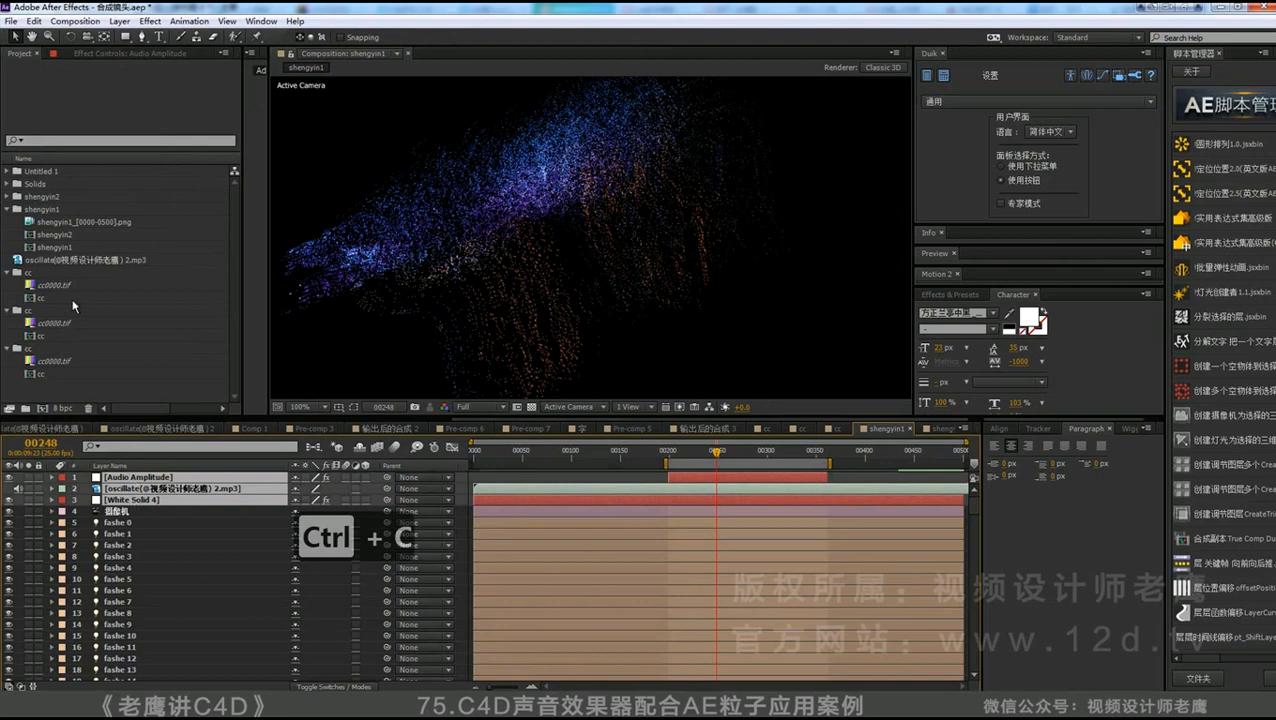
click(6, 197)
double_click(56, 221)
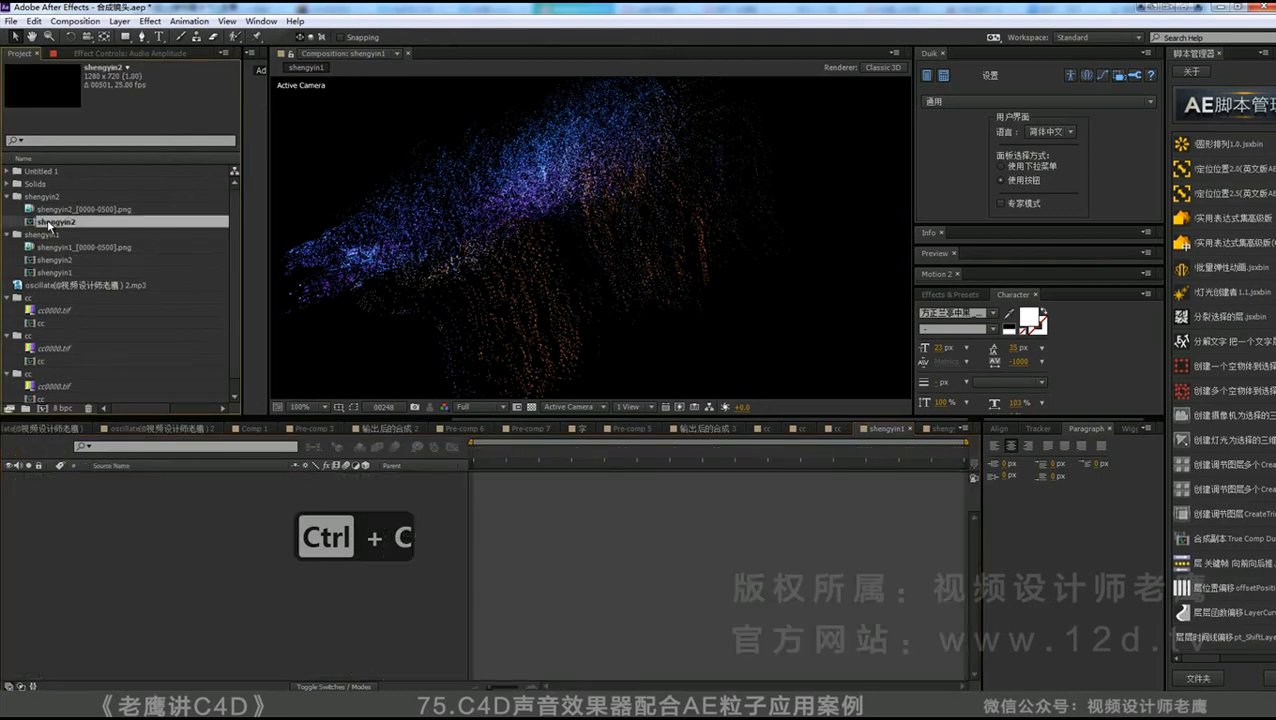
key(ctrl+v)
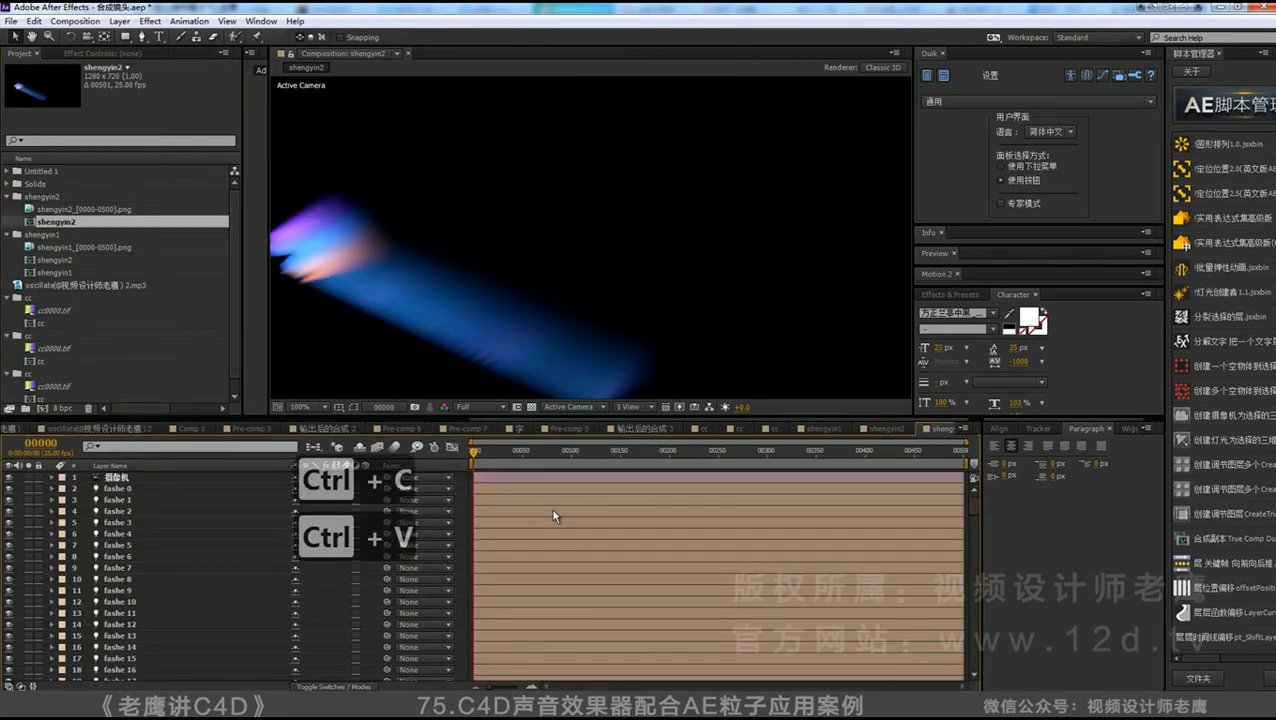
- Start the work area at about frame 202 in shengyin2, check the particles at frame 353 and show the layer controls
click(671, 453)
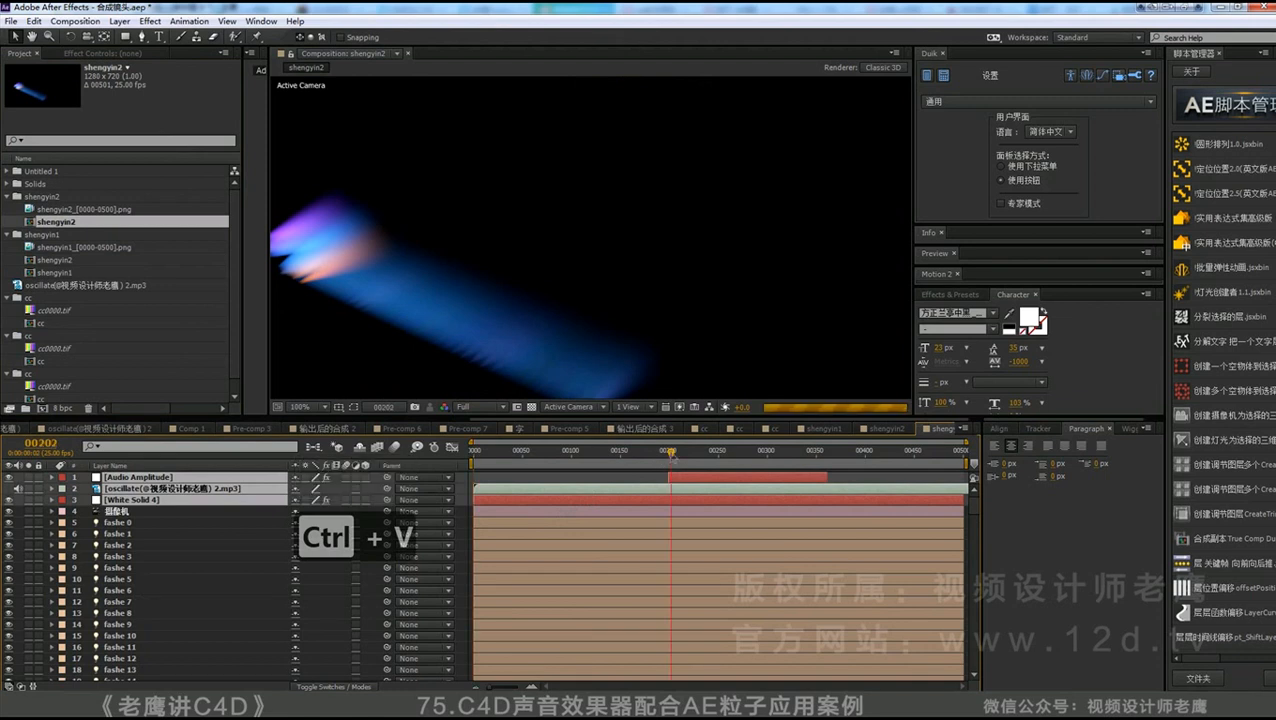
key(b)
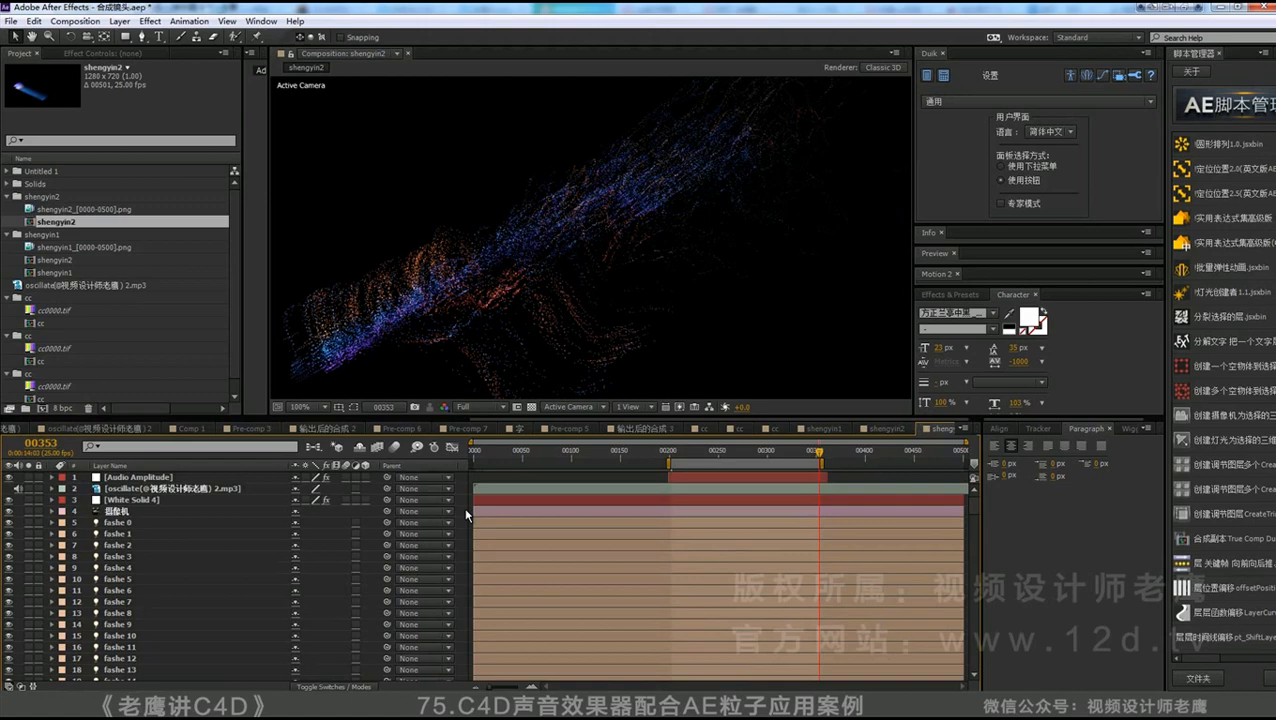
key(ctrl+shift+h)
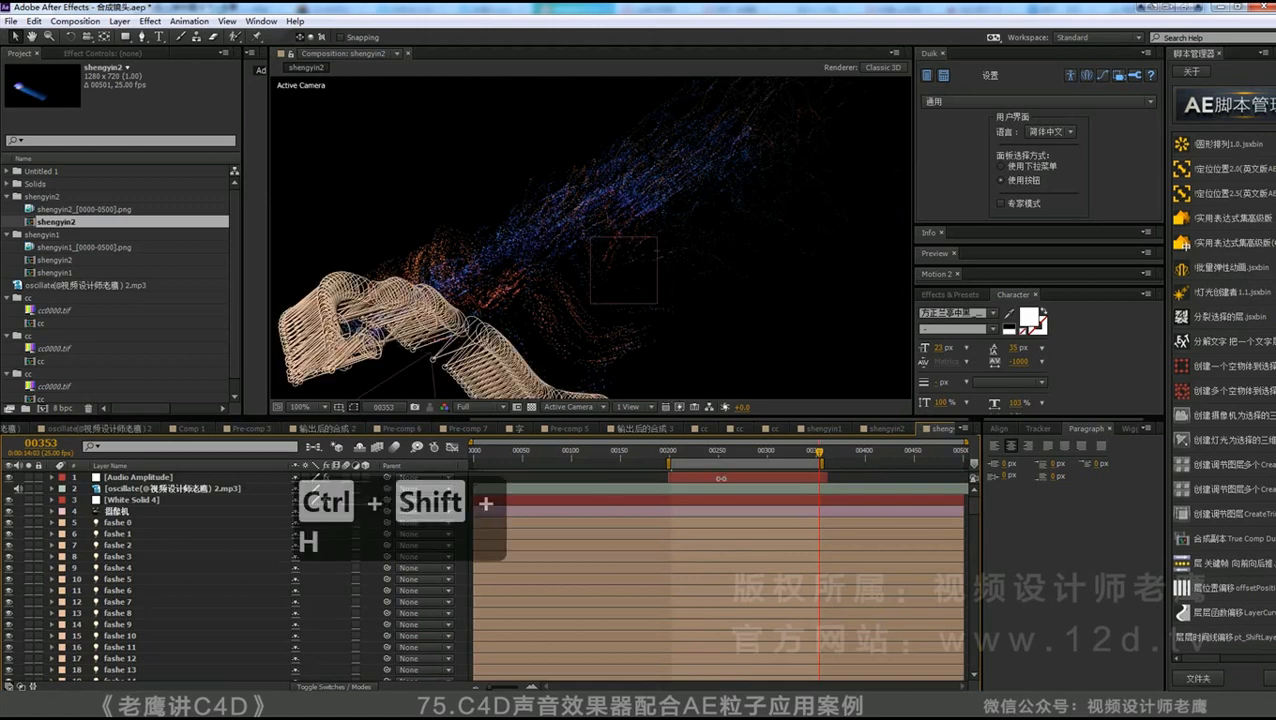
- Select White Solid 4 and set Particular's Velocity from Motion to 10
click(726, 502)
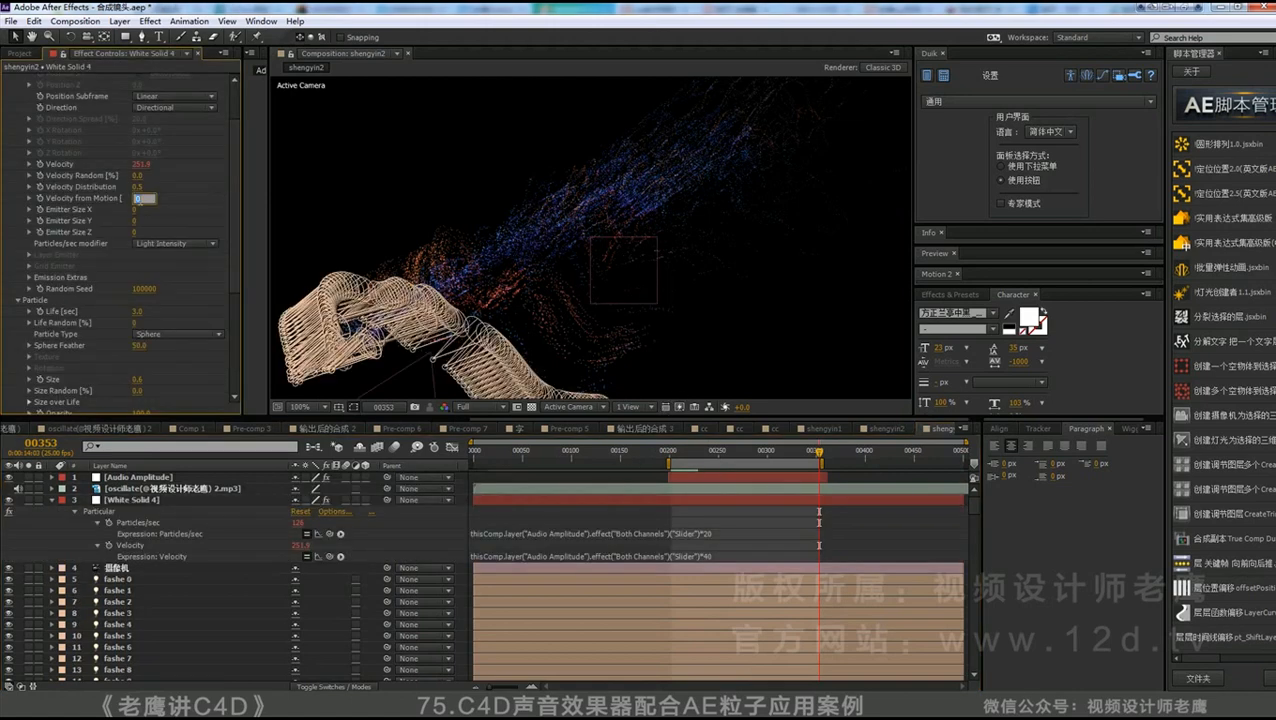
text(20)
click(142, 198)
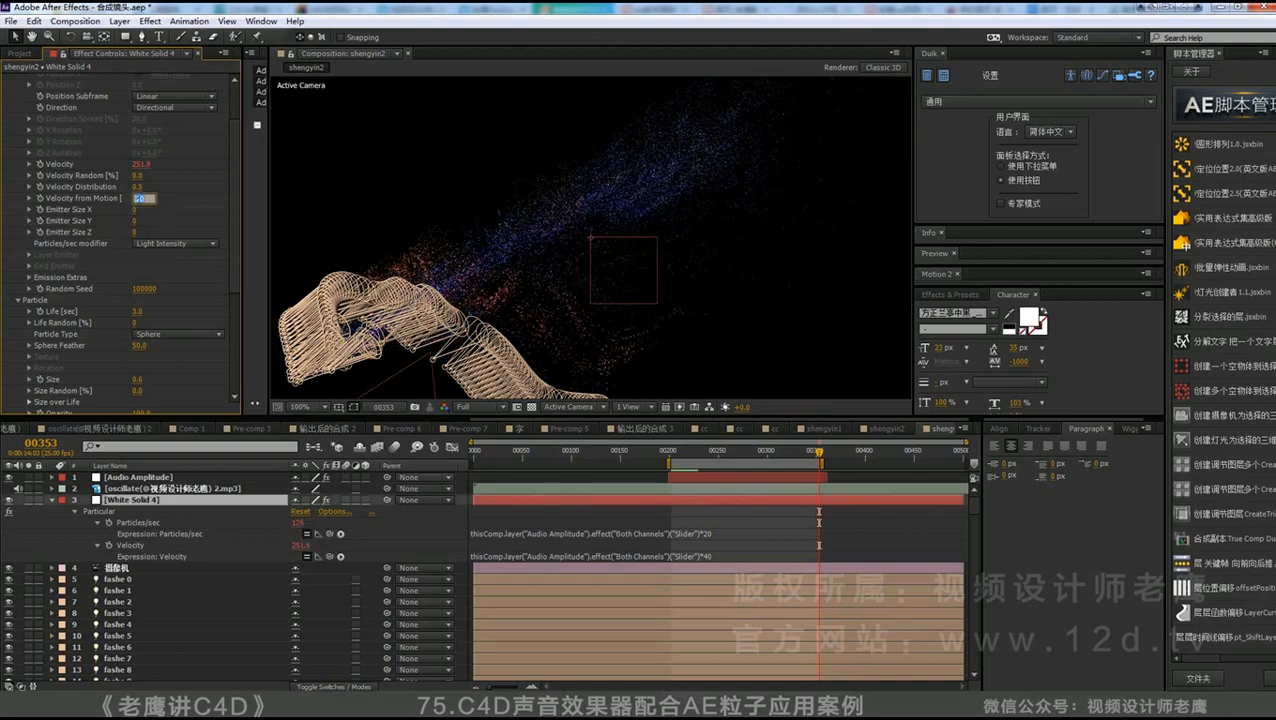
text(10)
click(186, 206)
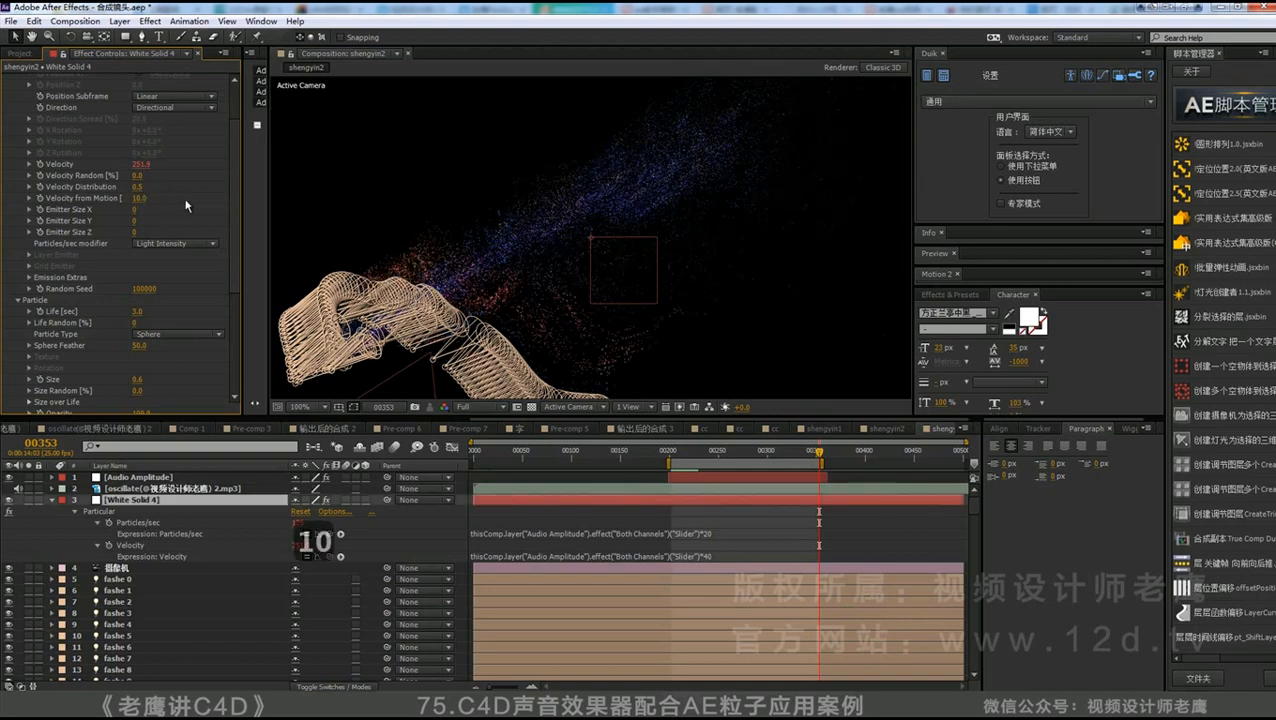
- Expand the Air settings in Particular's physics and set Air Resistance to 0.6
scroll(185, 204, down, 5)
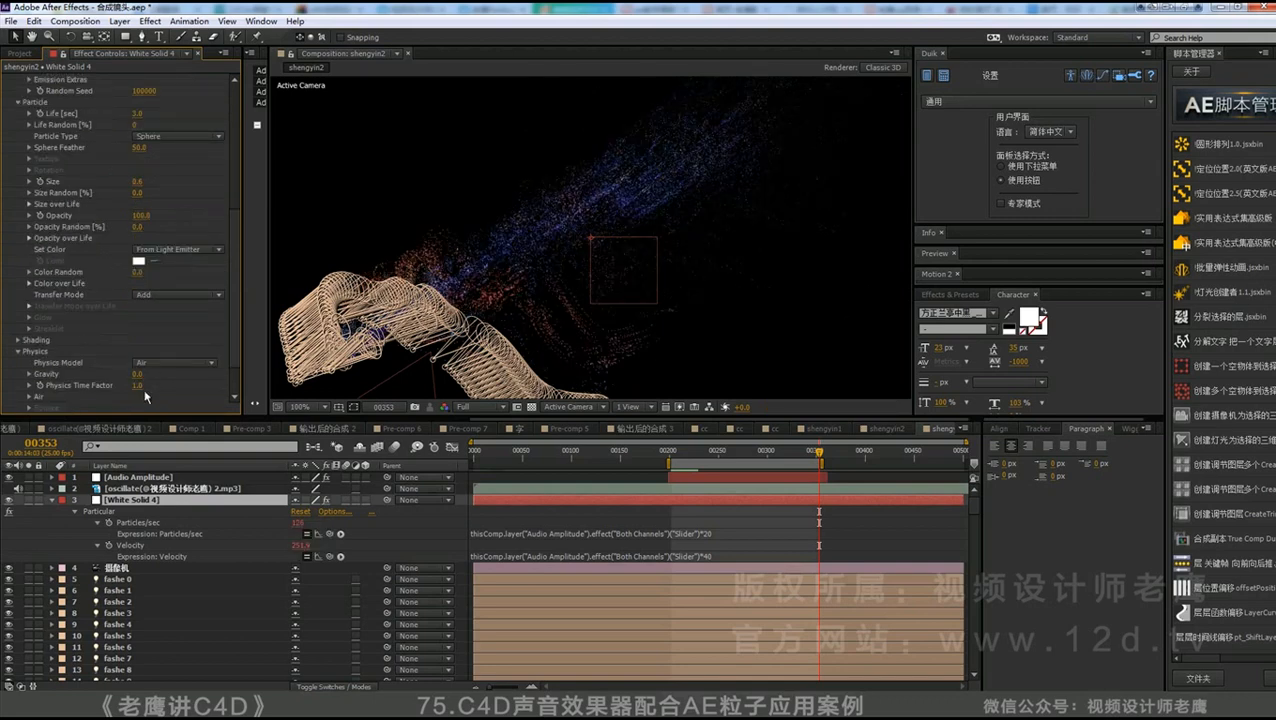
click(30, 397)
scroll(45, 398, down, 3)
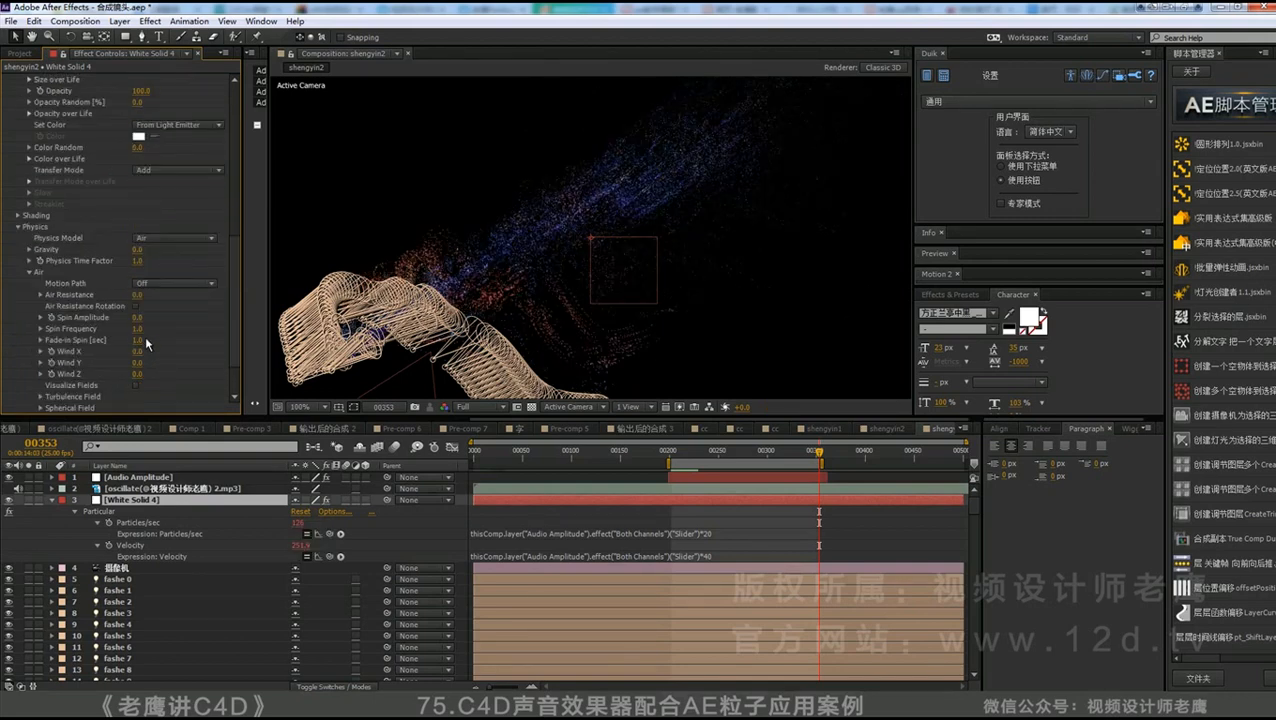
click(138, 295)
text(0.)
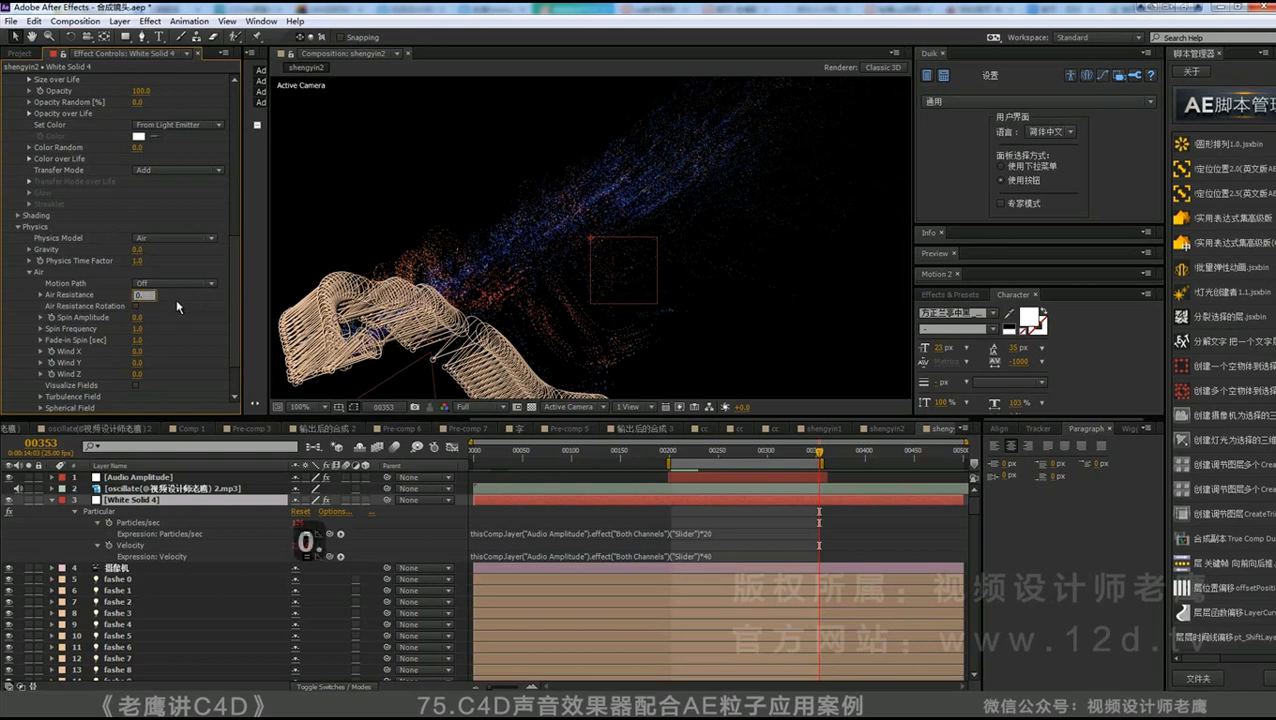
text(6)
- Change the multiplier at the end of the Velocity expression to *80
click(710, 556)
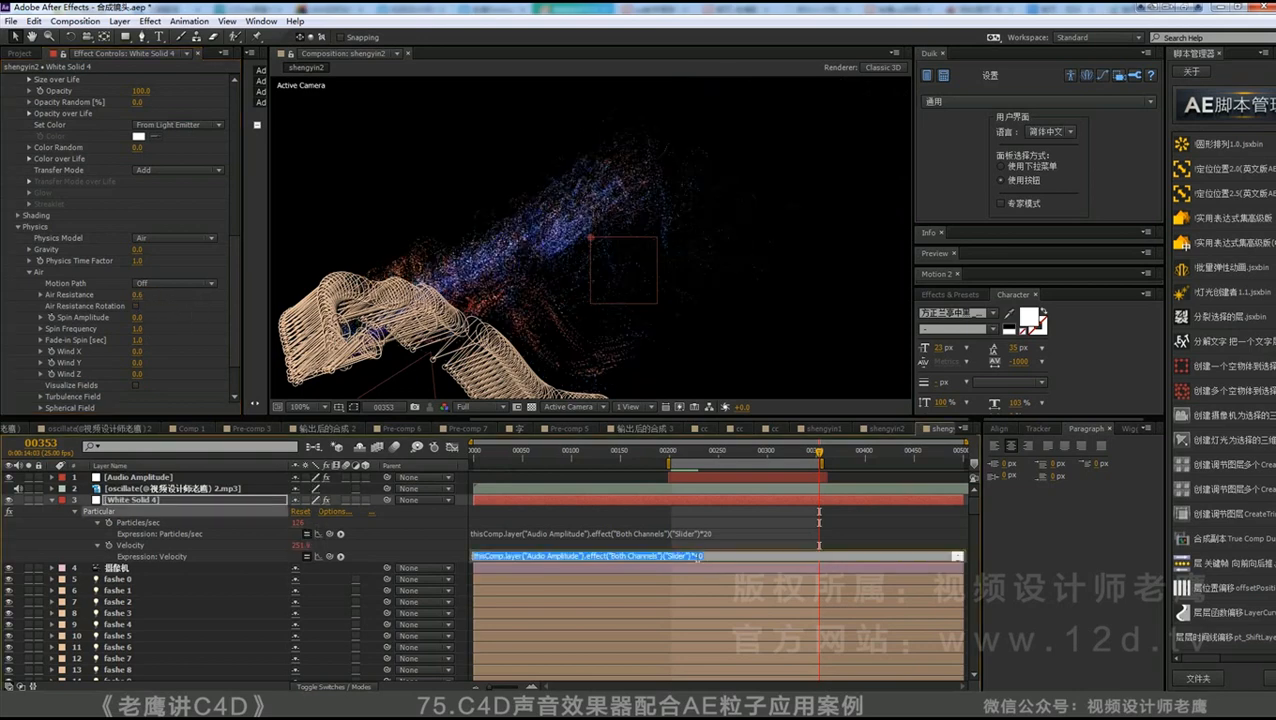
click(697, 556)
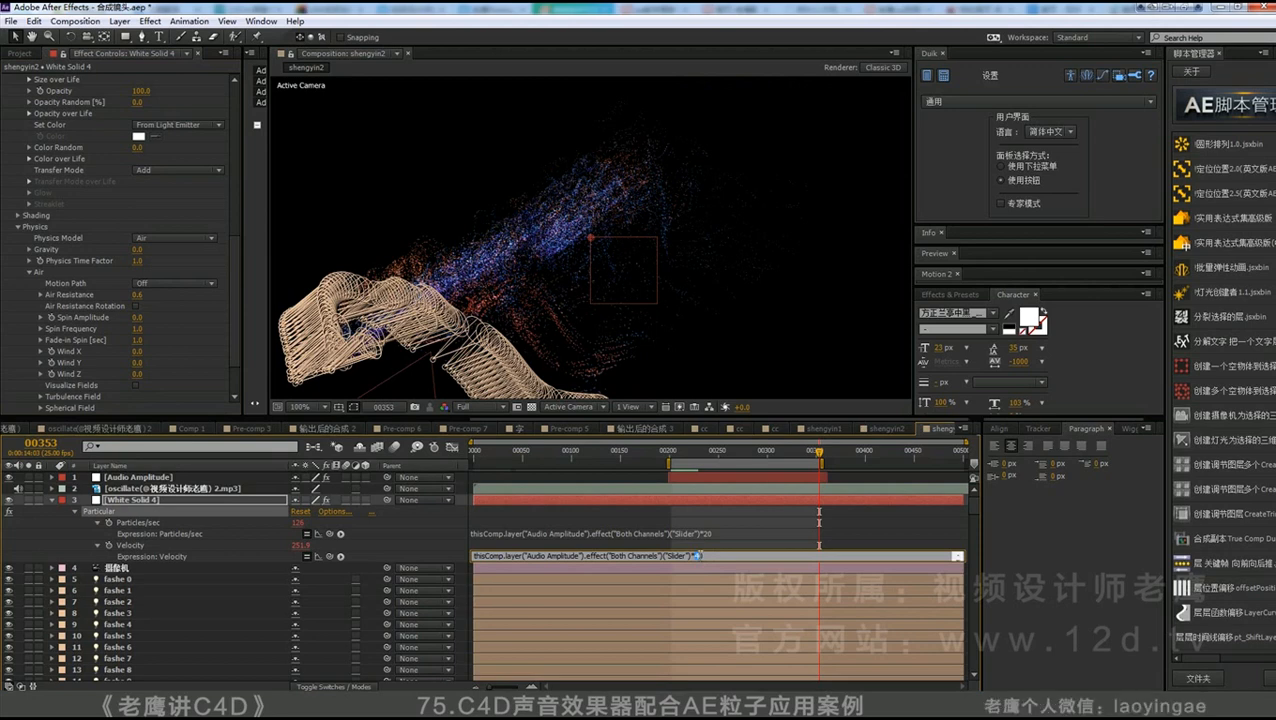
text(*80)
click(453, 548)
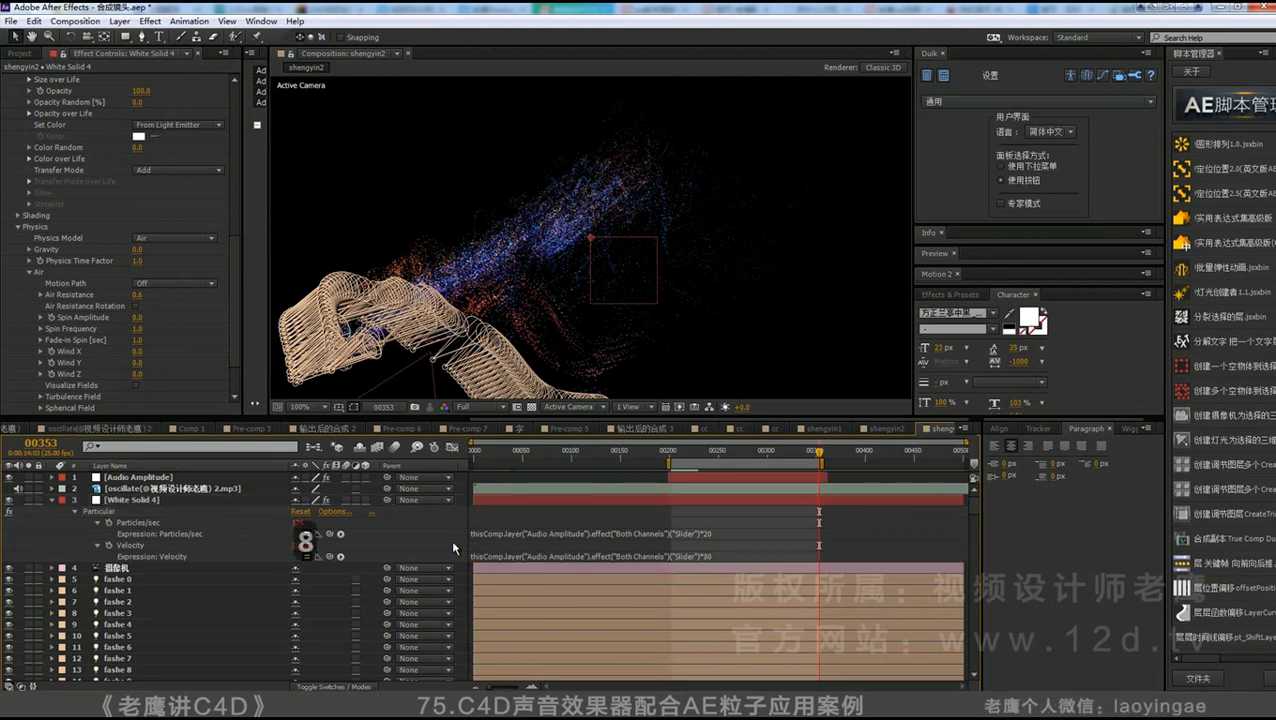
- Set Particular's Air Resistance to 1 and raise Velocity from Motion to 20
click(142, 295)
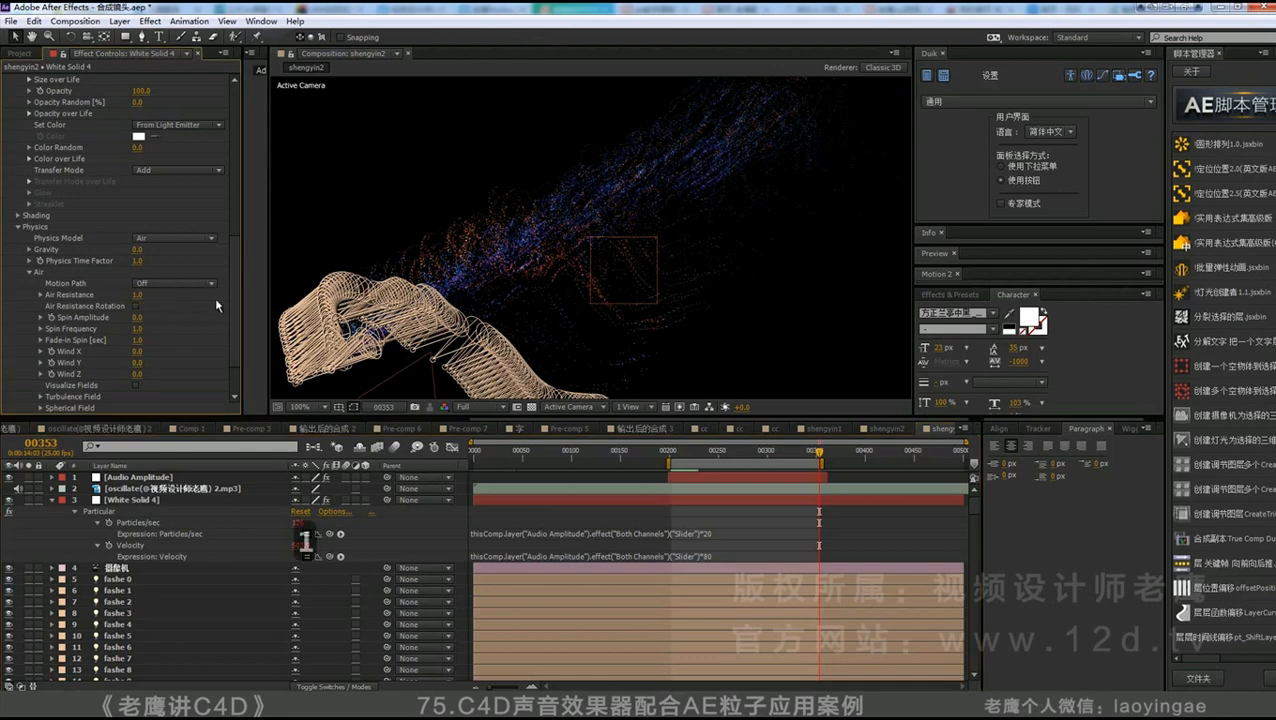
click(438, 542)
click(438, 537)
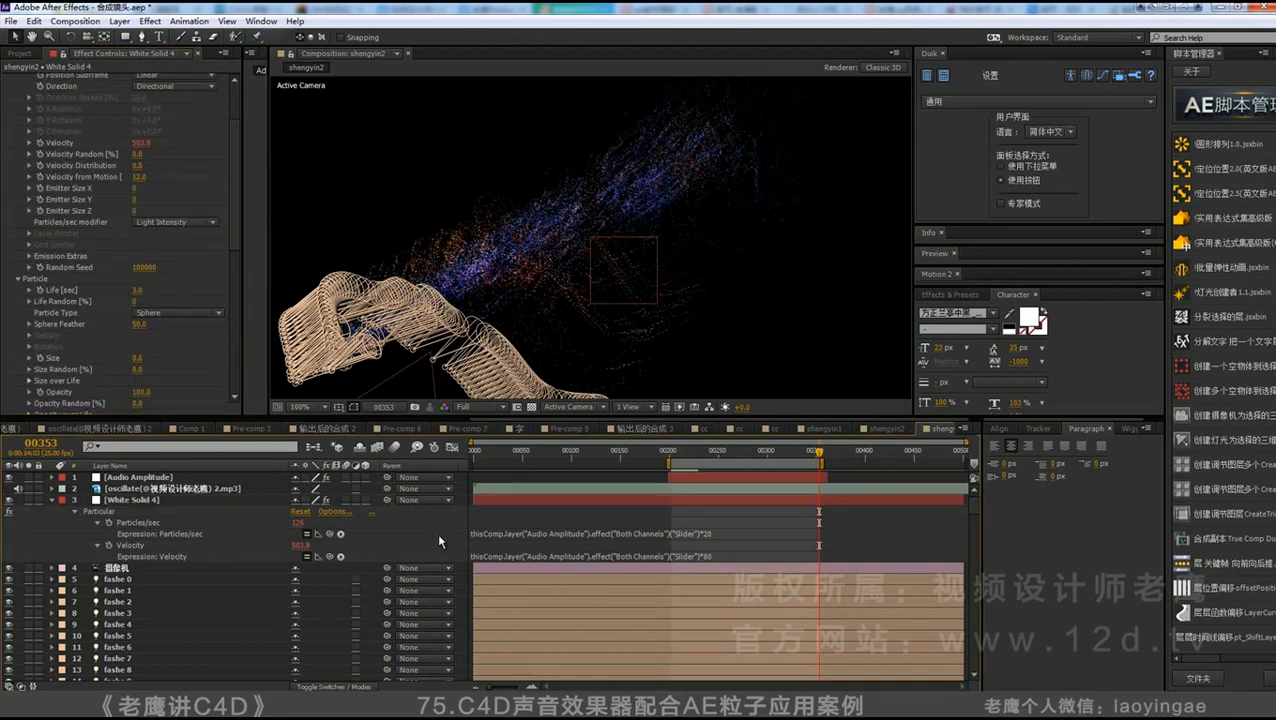
- Preview the particle animation over the work area, stop playback and check an earlier frame
key(0)
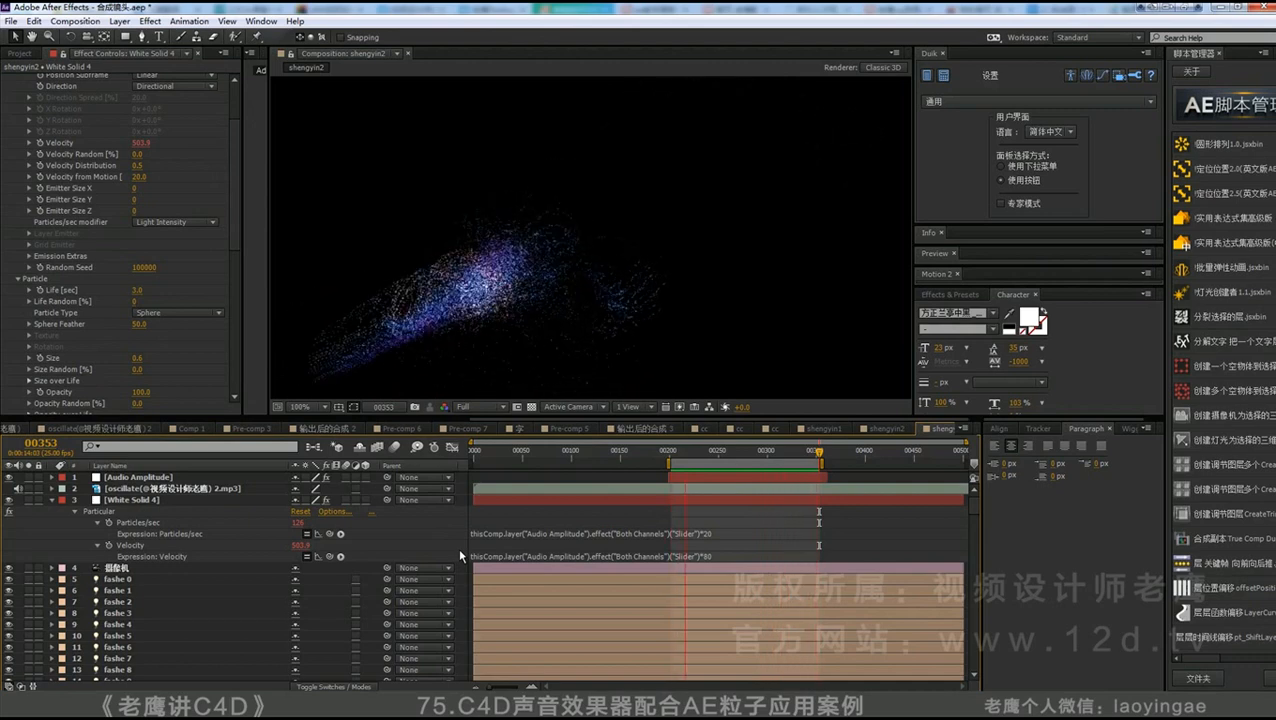
key(space)
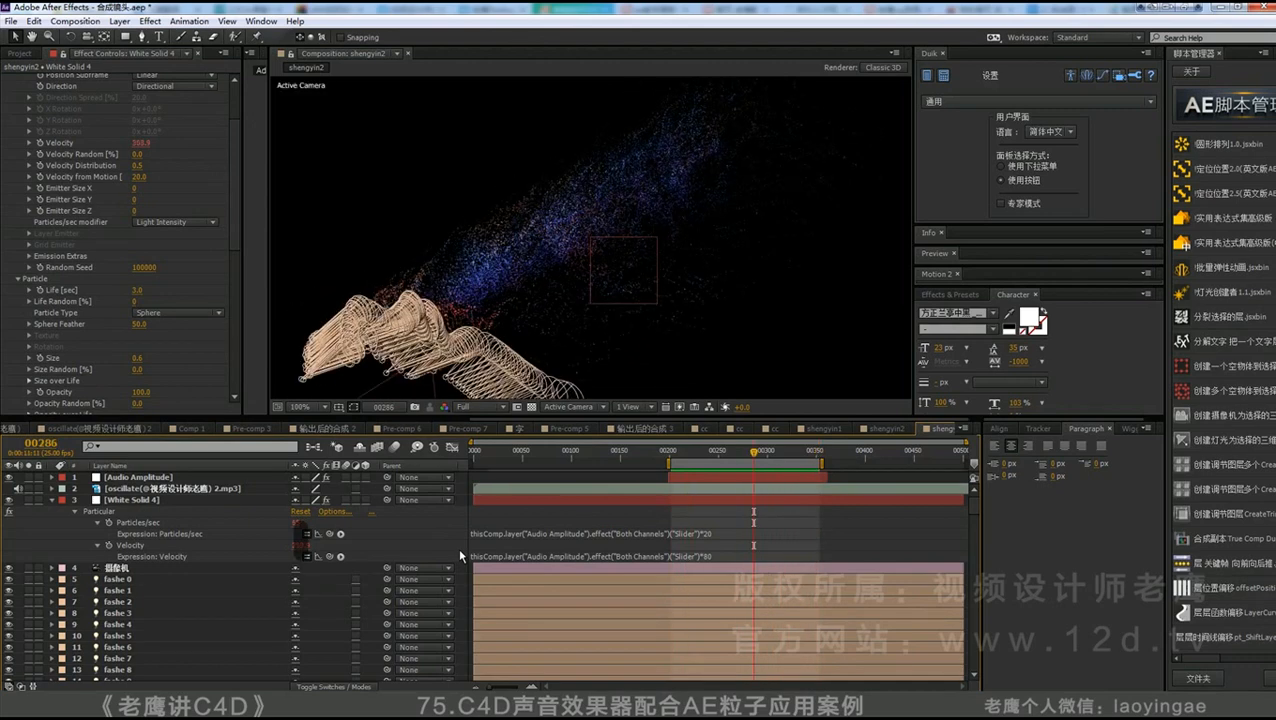
click(724, 451)
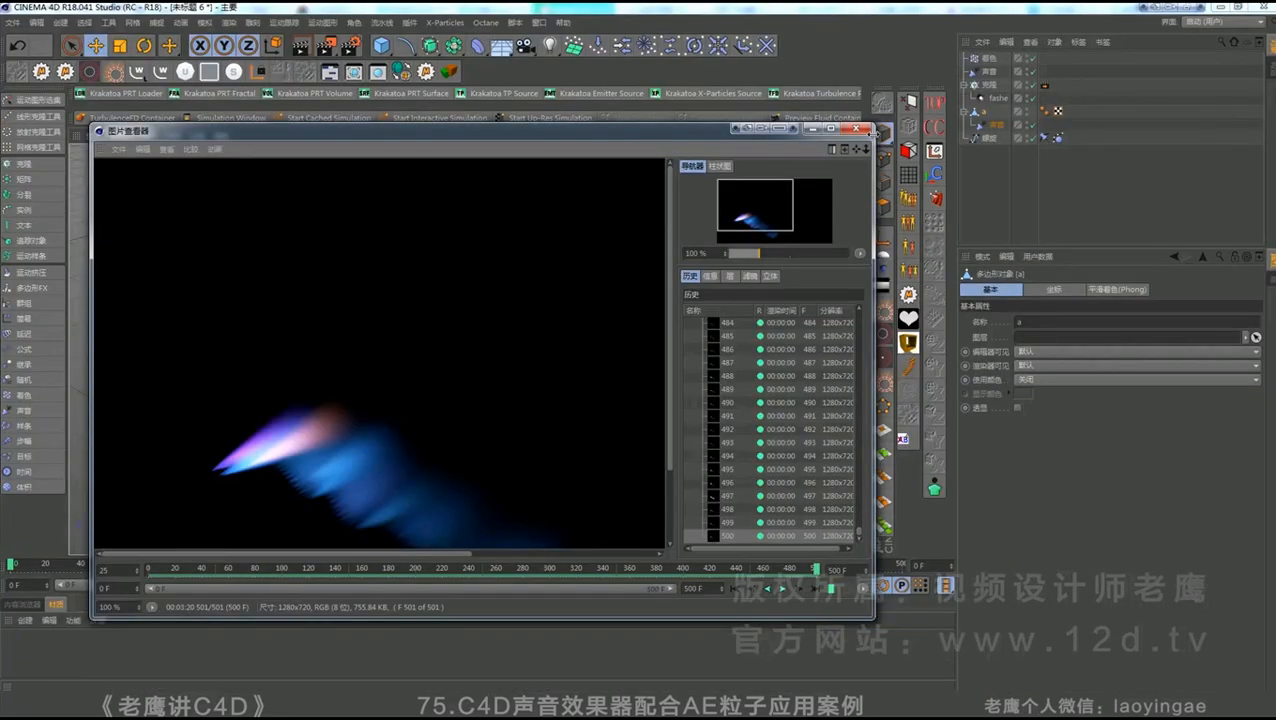
- Switch to Cinema 4D, close the Picture Viewer and set the cloner's count to 350
click(856, 129)
click(988, 85)
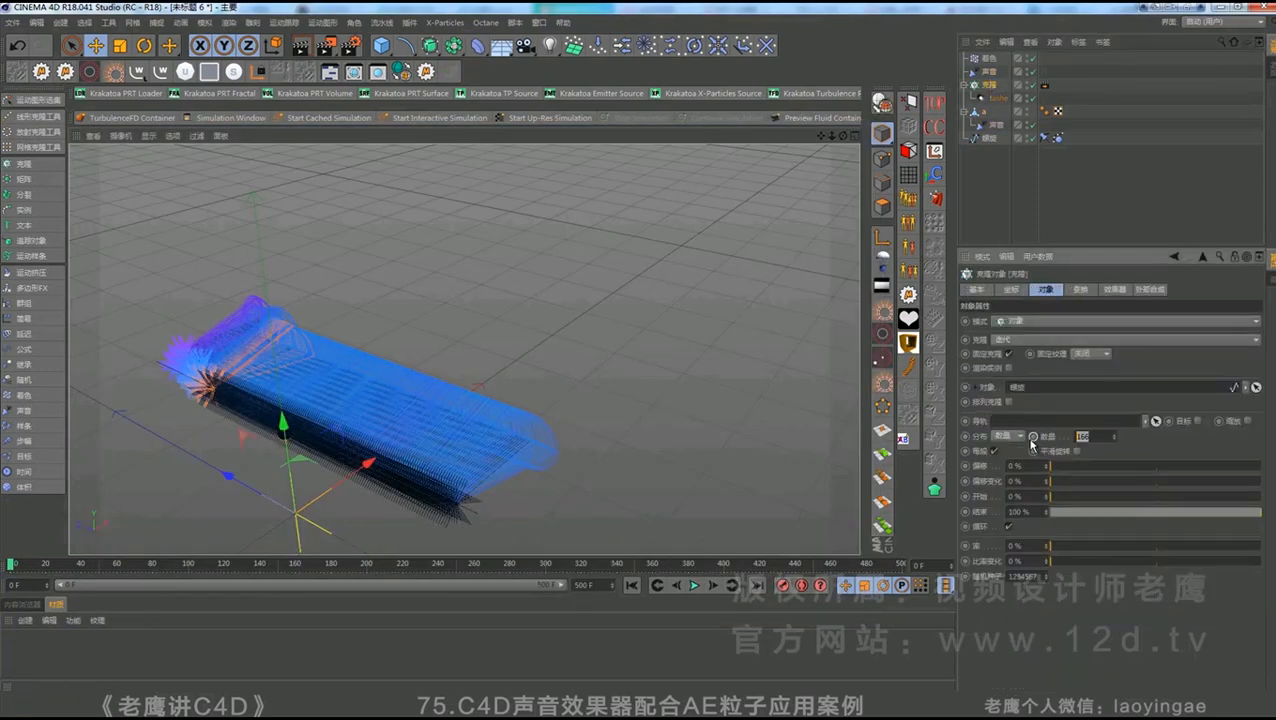
text(350)
click(1143, 452)
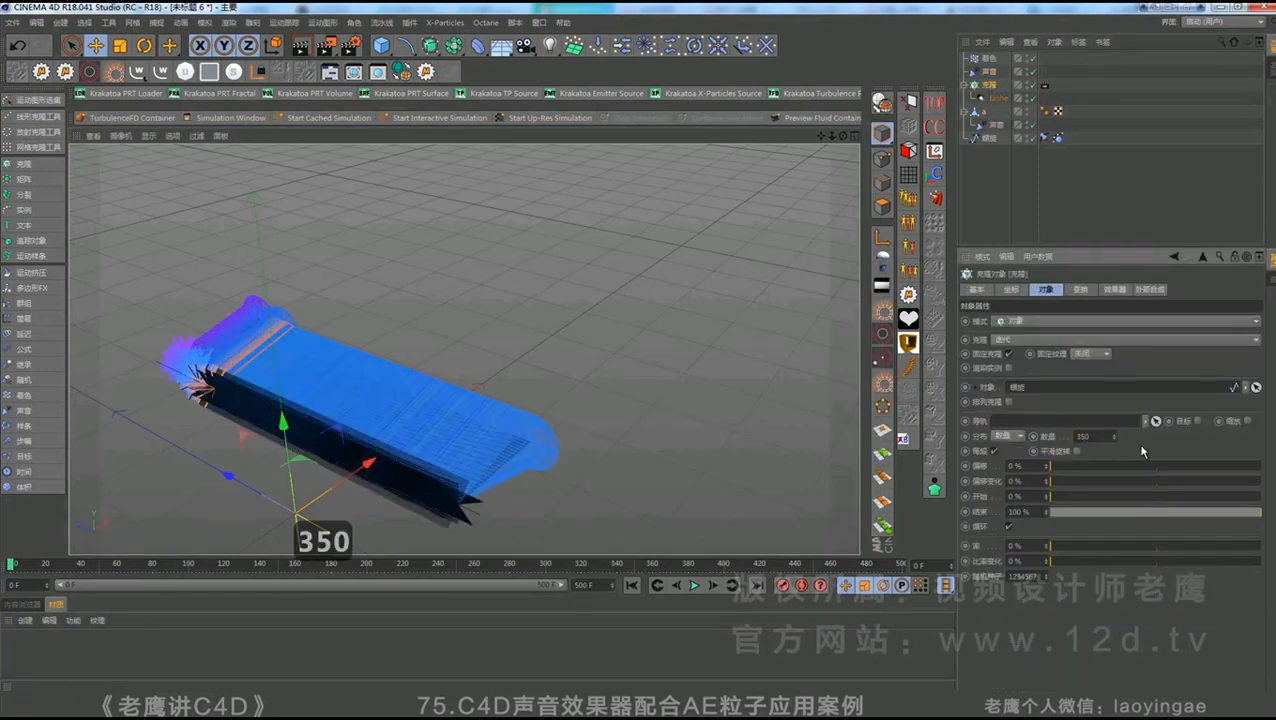
- Check the sound effector's parameters and move object a slightly lower
click(988, 72)
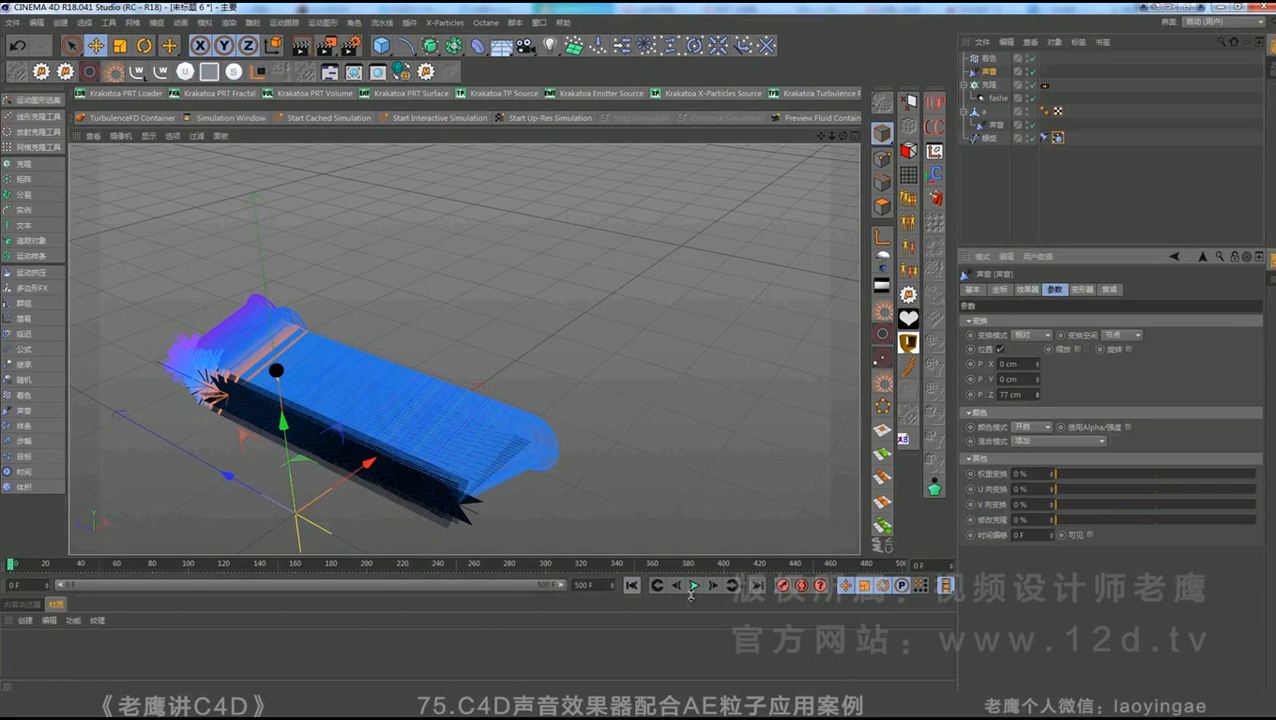
click(991, 201)
click(982, 112)
drag(287, 441, 292, 488)
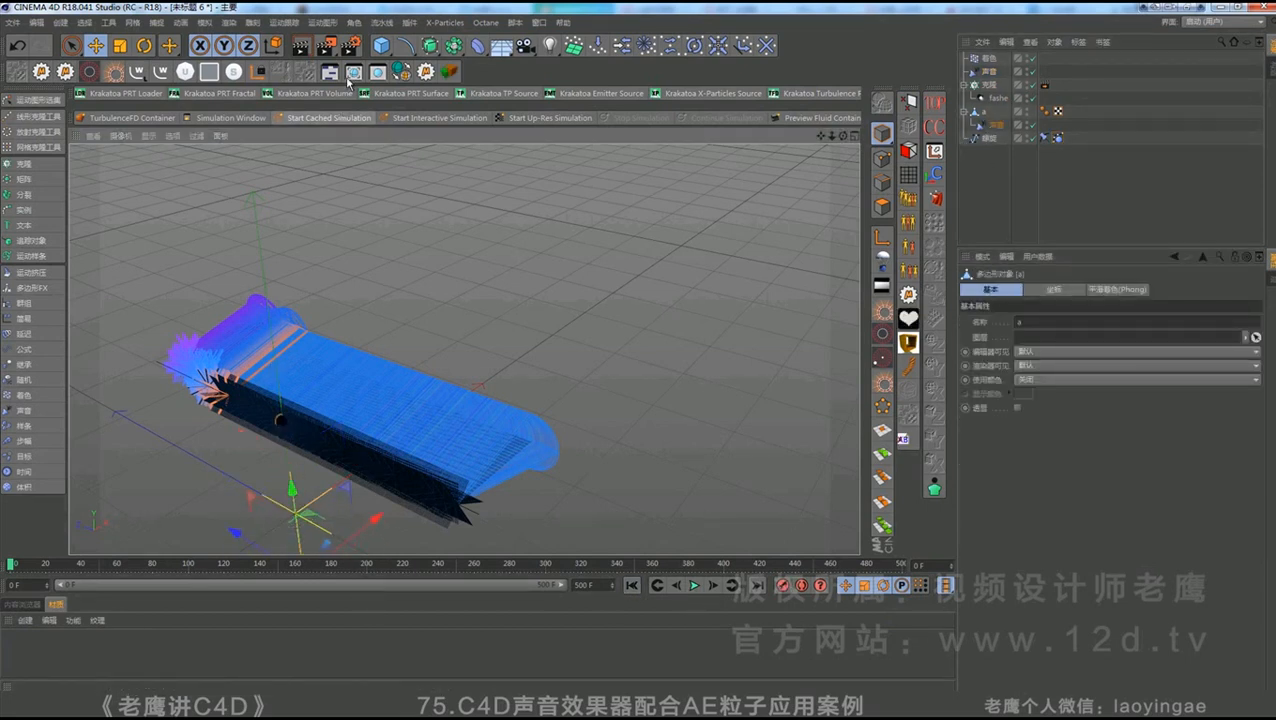
- Browse for the output file in the render settings and go up to the render folder
click(352, 74)
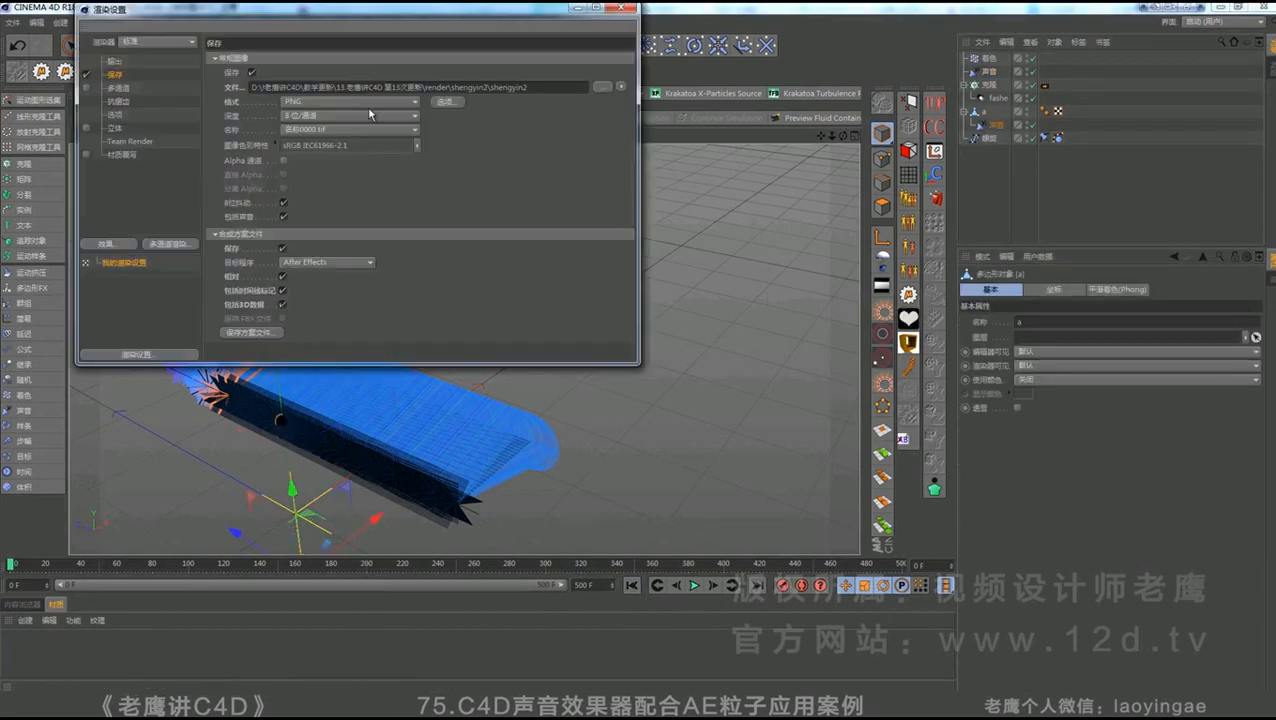
click(602, 87)
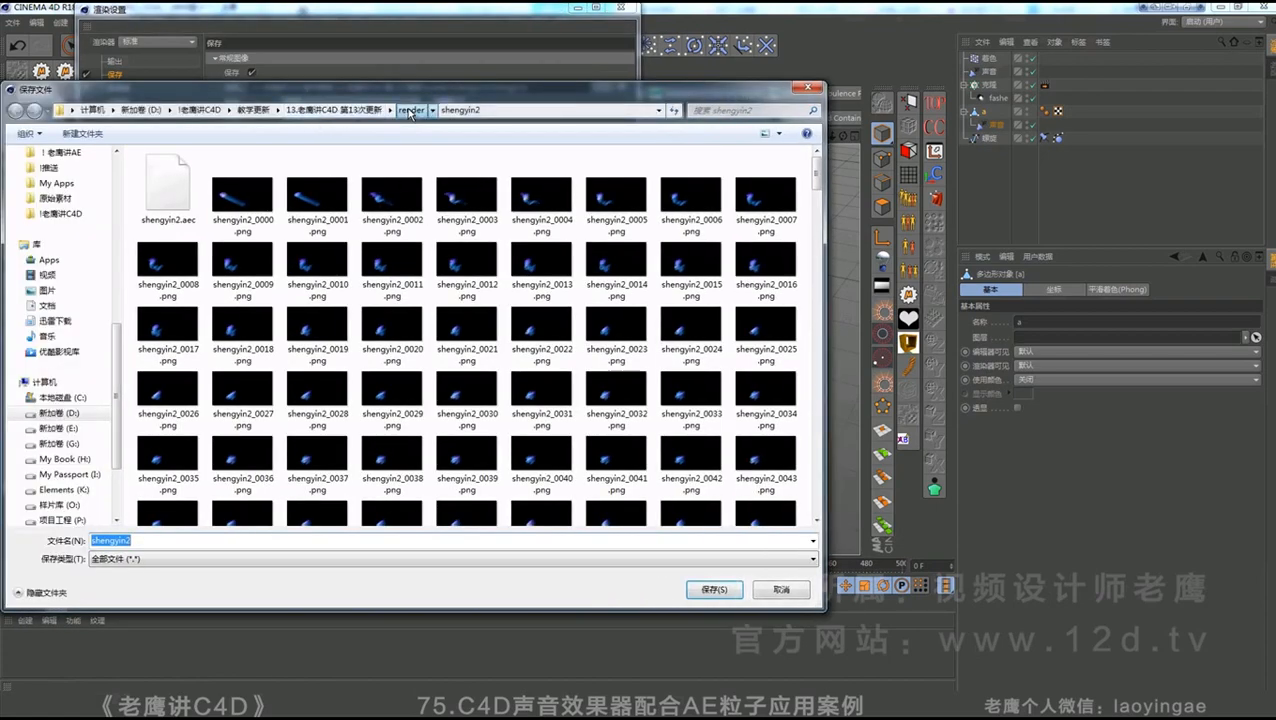
click(410, 113)
drag(250, 88, 453, 89)
- Create and open a shengyin3 folder inside render and save the output file there as shengyin3
click(284, 133)
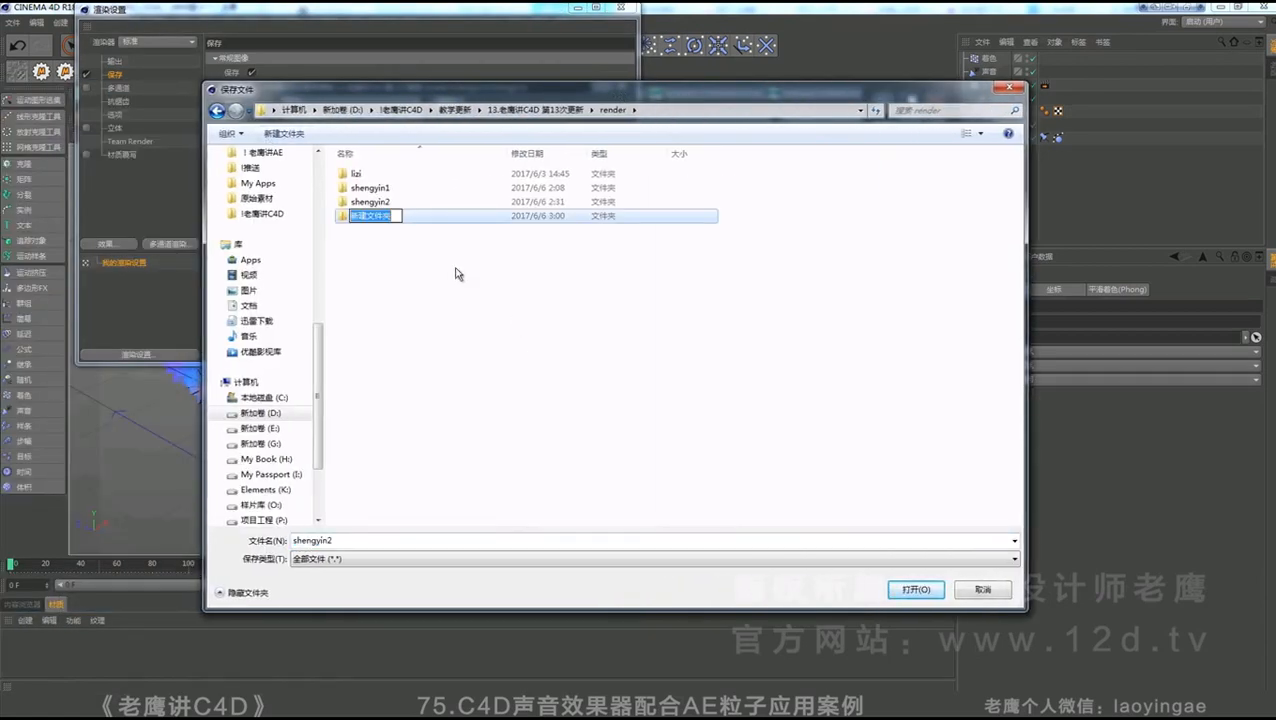
text(shengyi)
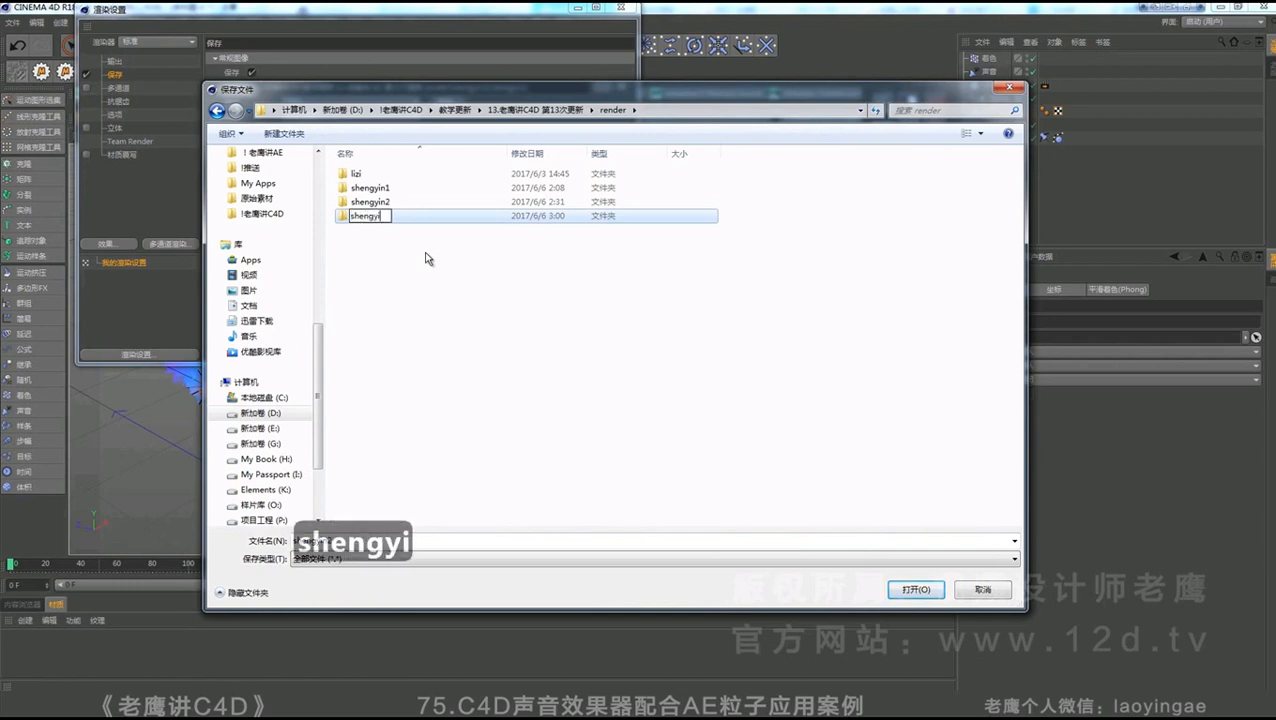
text(n3)
key(Return)
key(Return)
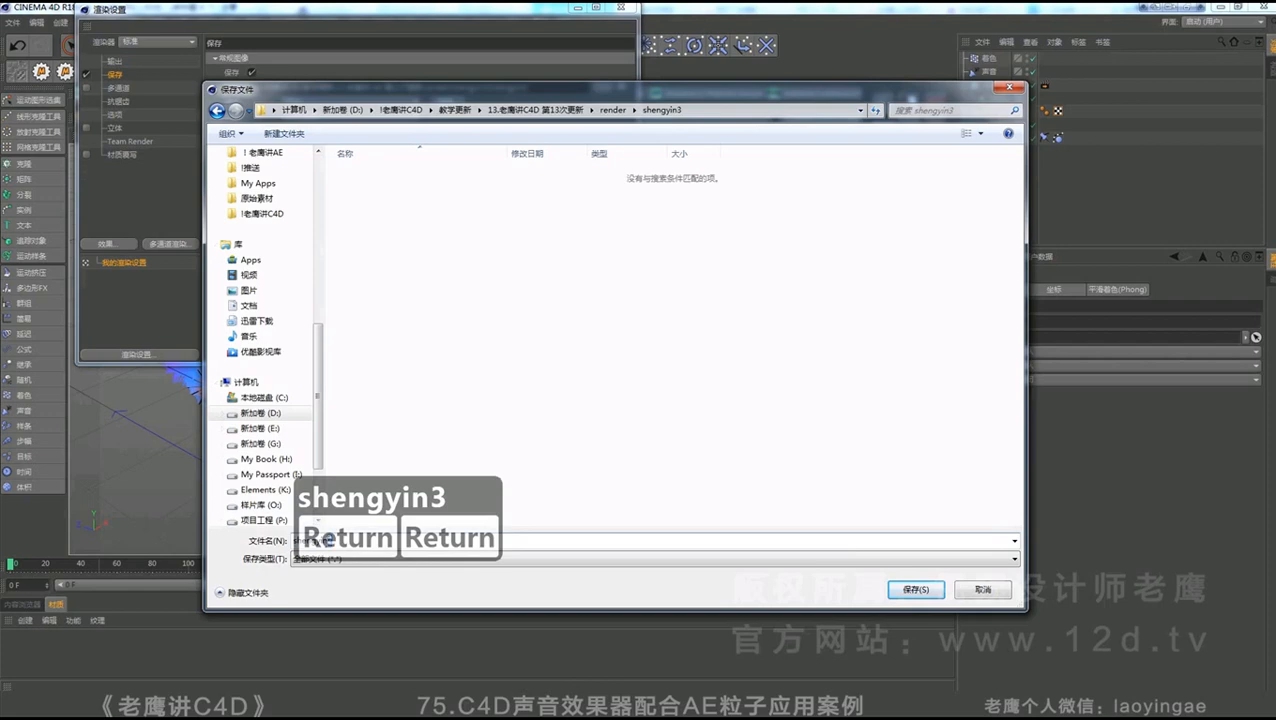
text(3)
click(905, 588)
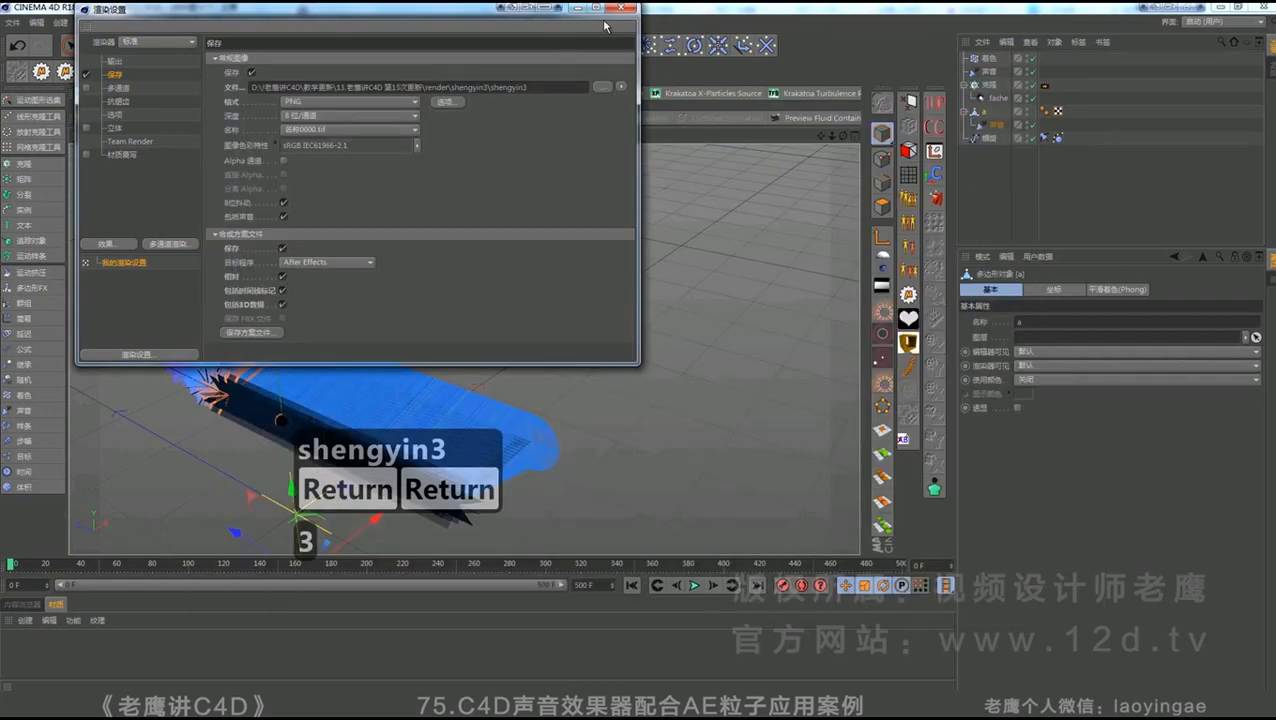
- Close the render settings and render the shengyin3 sequence
click(621, 7)
click(326, 45)
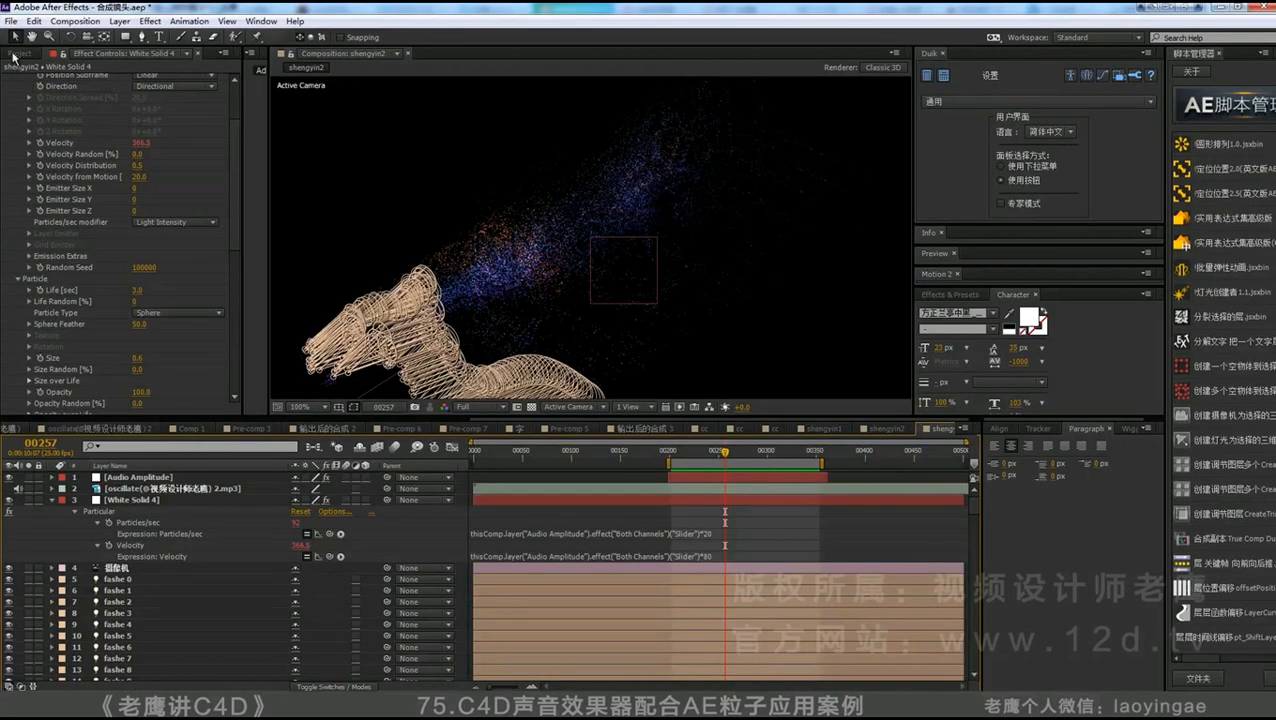
- Switch to After Effects and import shengyin3.aec from the shengyin3 folder inside render
click(16, 54)
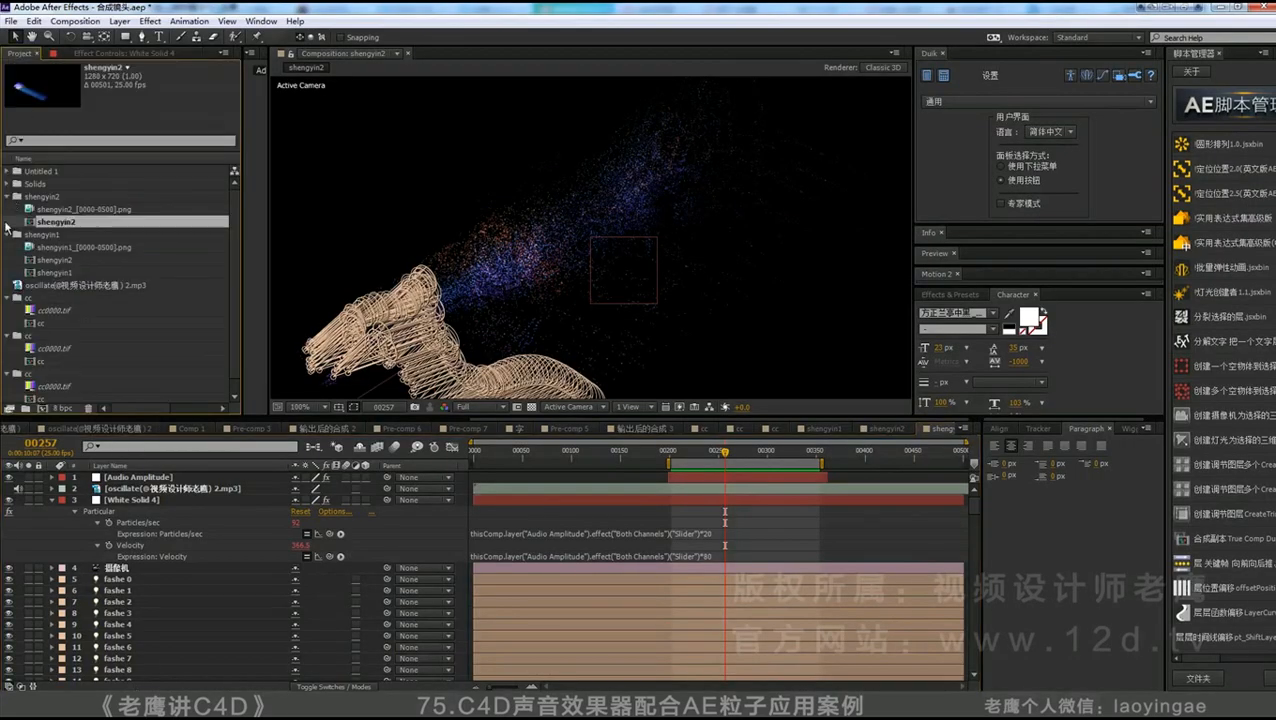
double_click(11, 358)
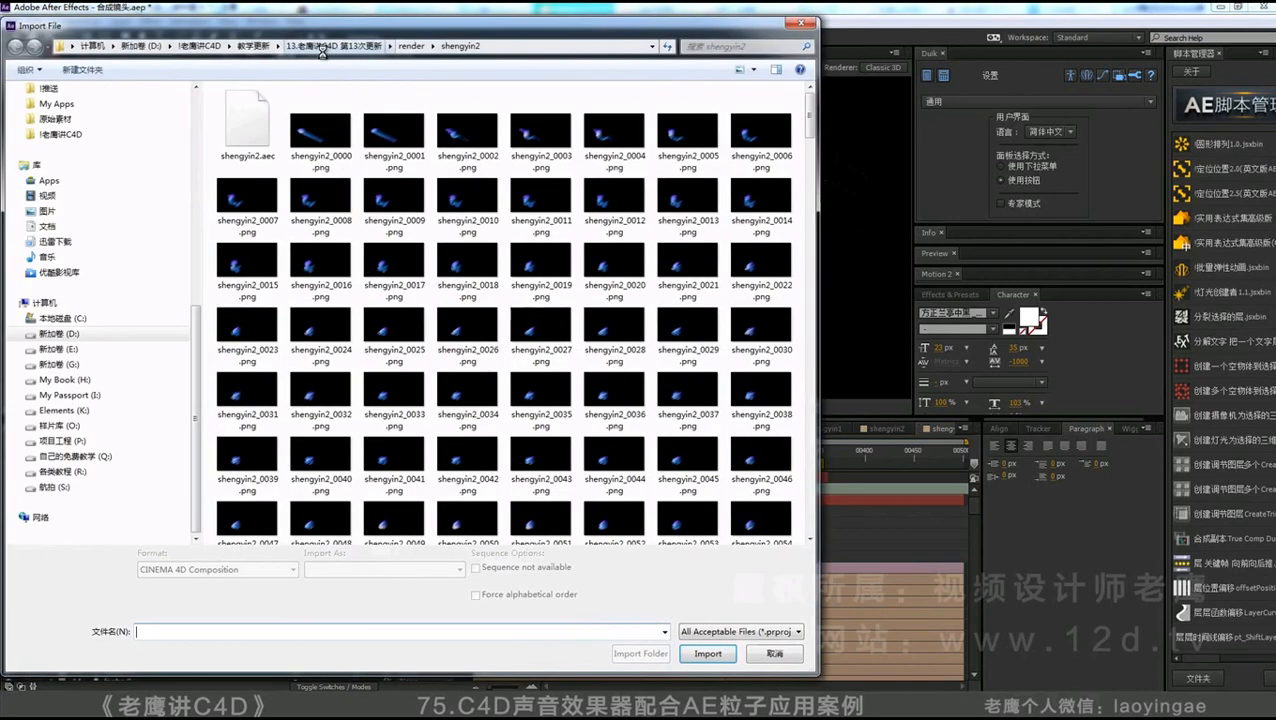
click(322, 48)
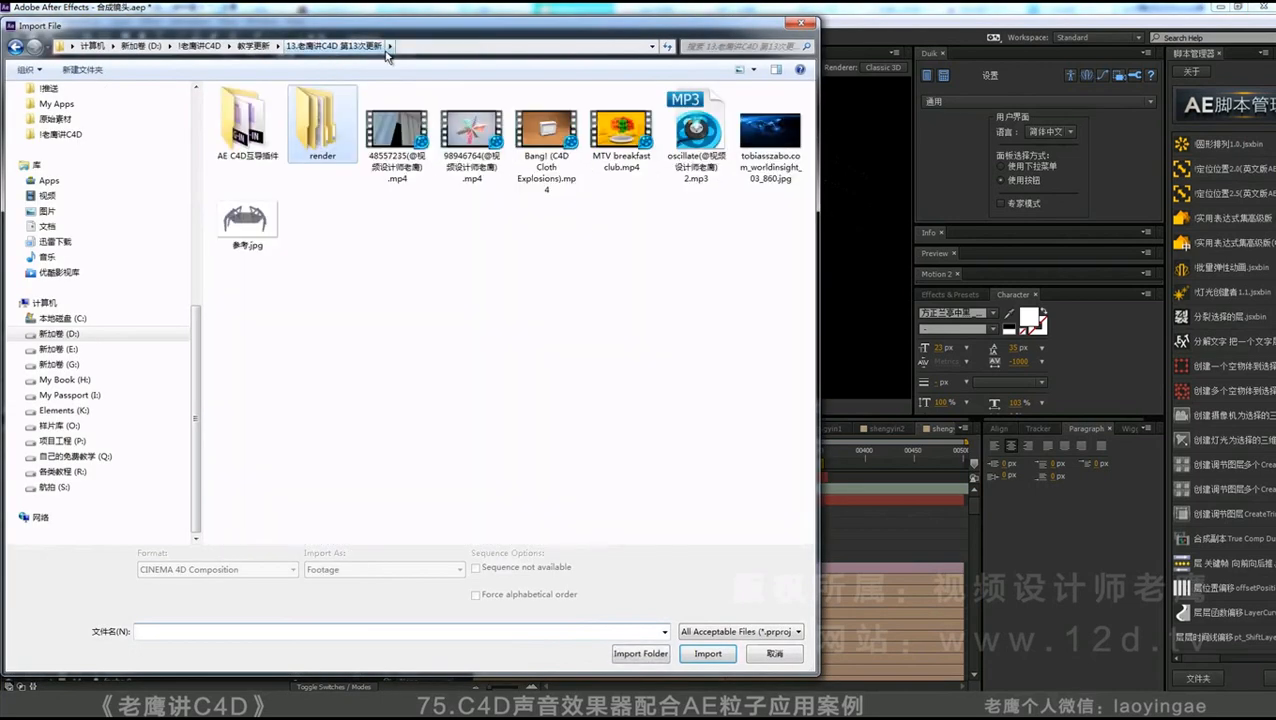
double_click(332, 134)
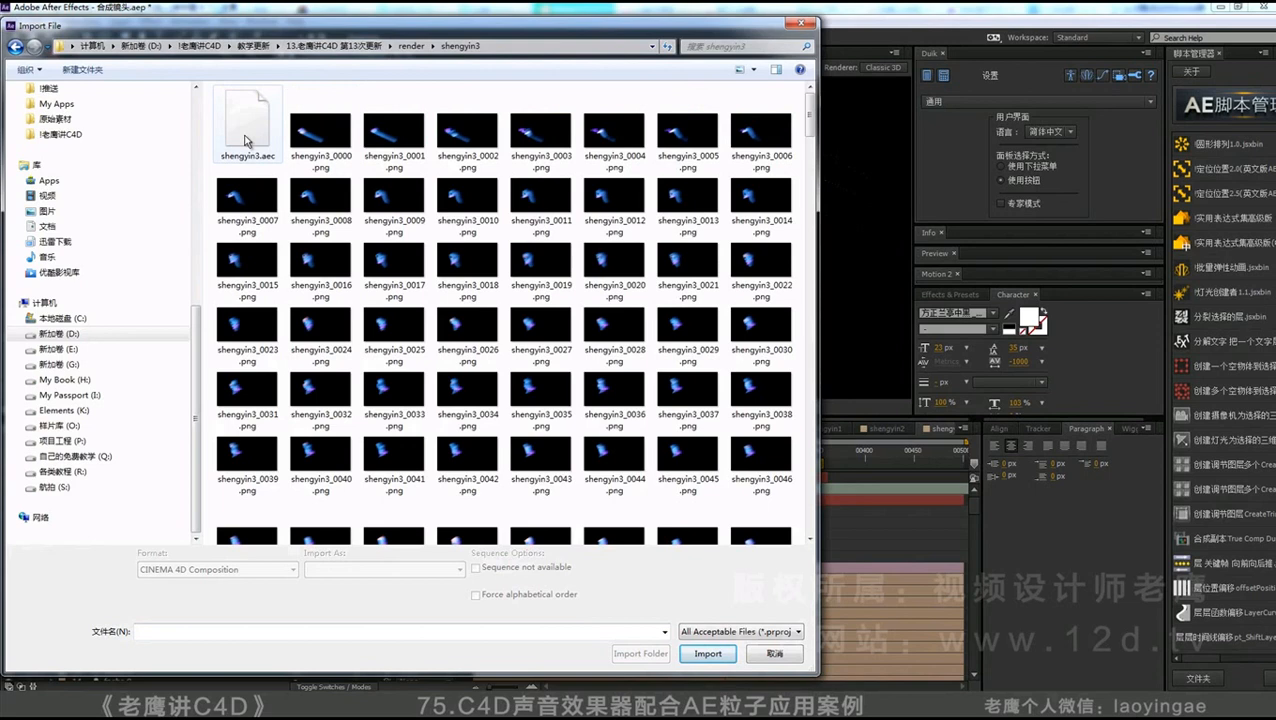
double_click(247, 141)
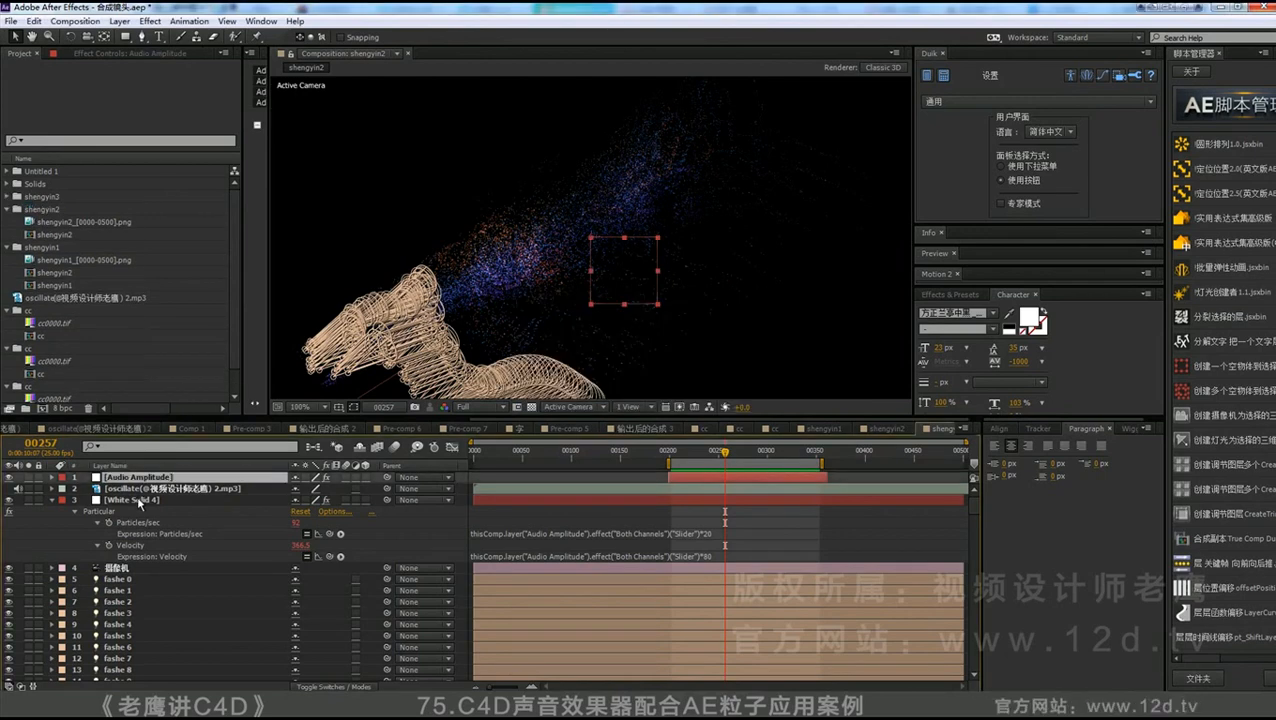
- Copy the Audio Amplitude, oscillate audio and White Solid 4 layers from shengyin2 into the imported shengyin3 composition
shift+click(139, 500)
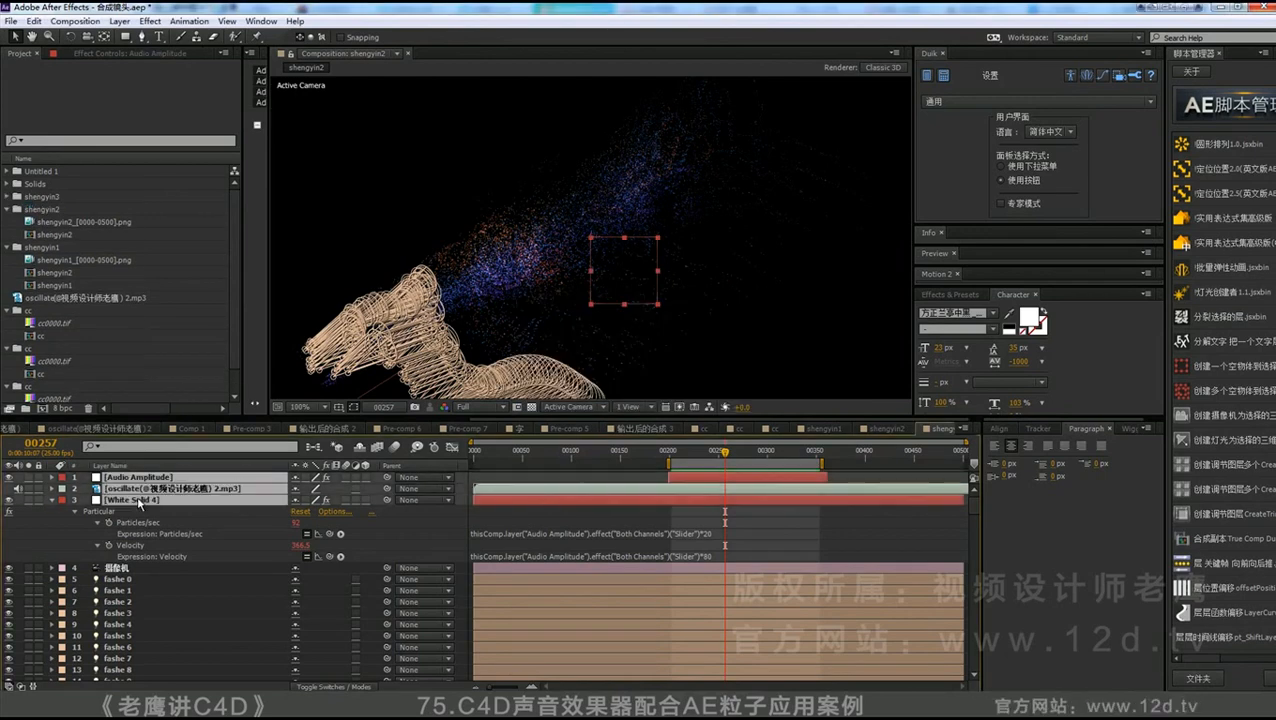
key(ctrl+c)
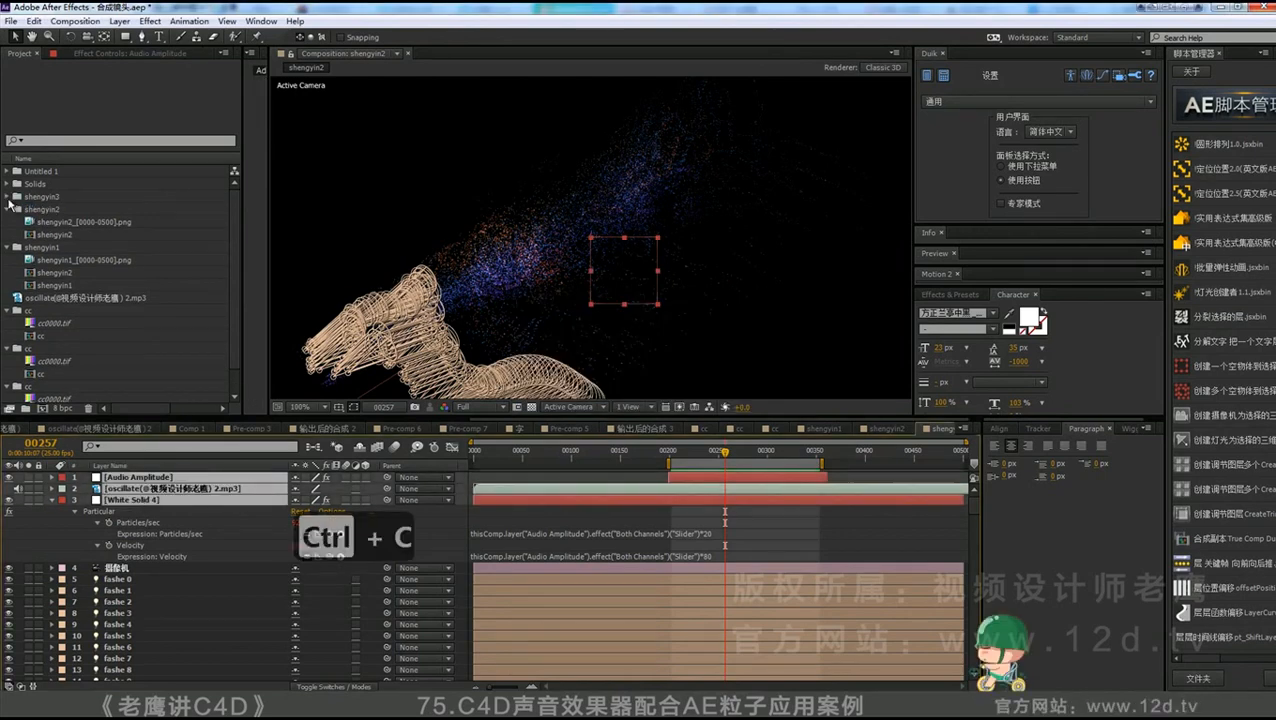
click(8, 198)
click(56, 222)
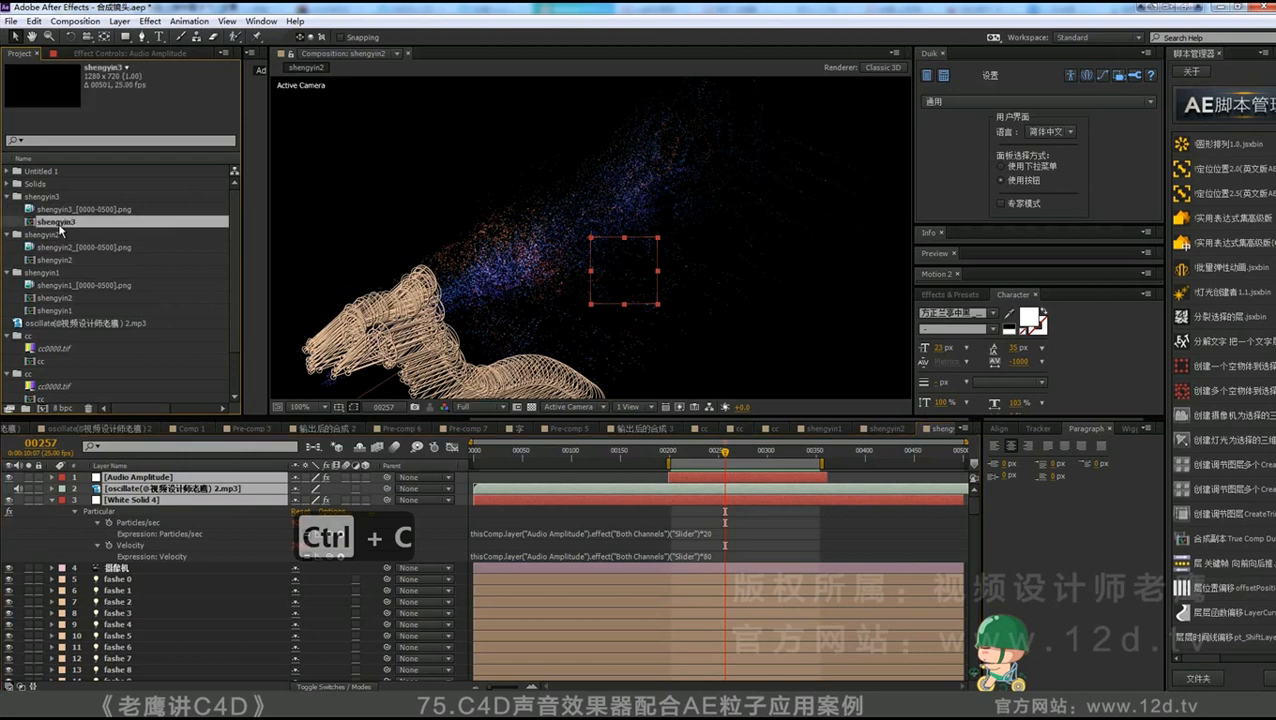
double_click(57, 223)
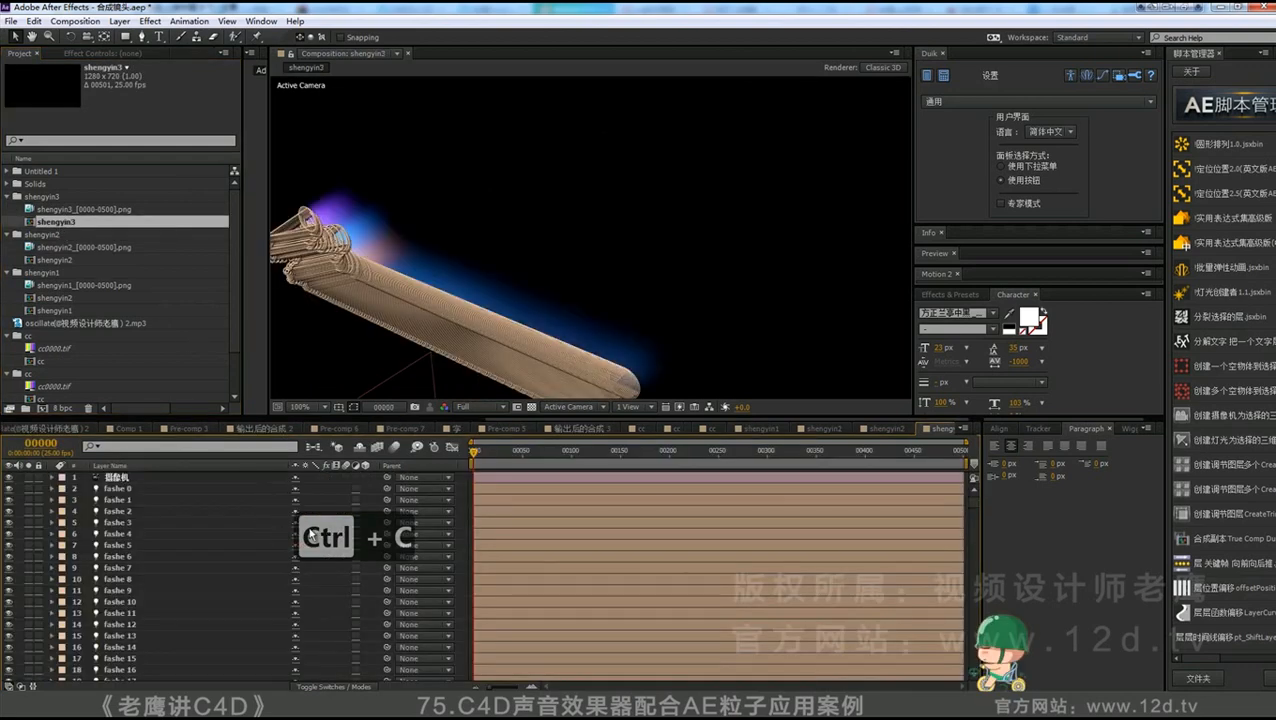
key(ctrl+v)
click(119, 676)
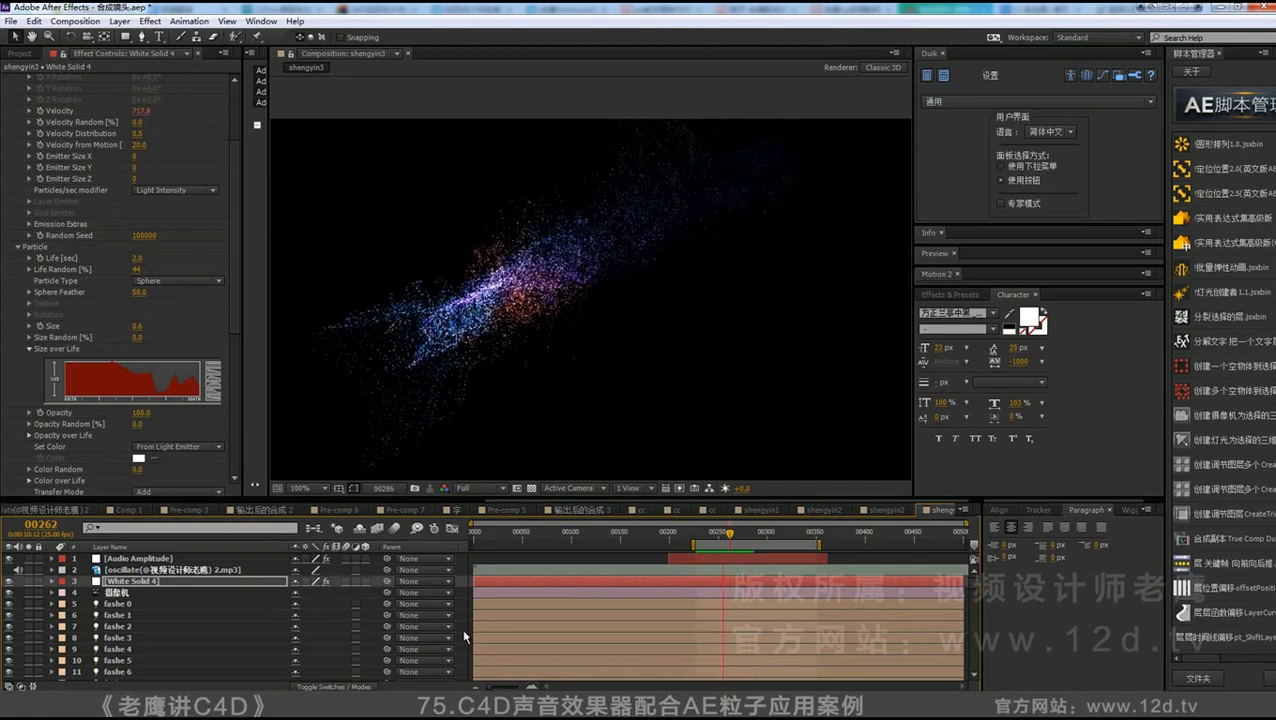
- Hide the layer controls, return to the shengyin3 composition and scrub the particle animation back to frame 244
key(ctrl+shift+h)
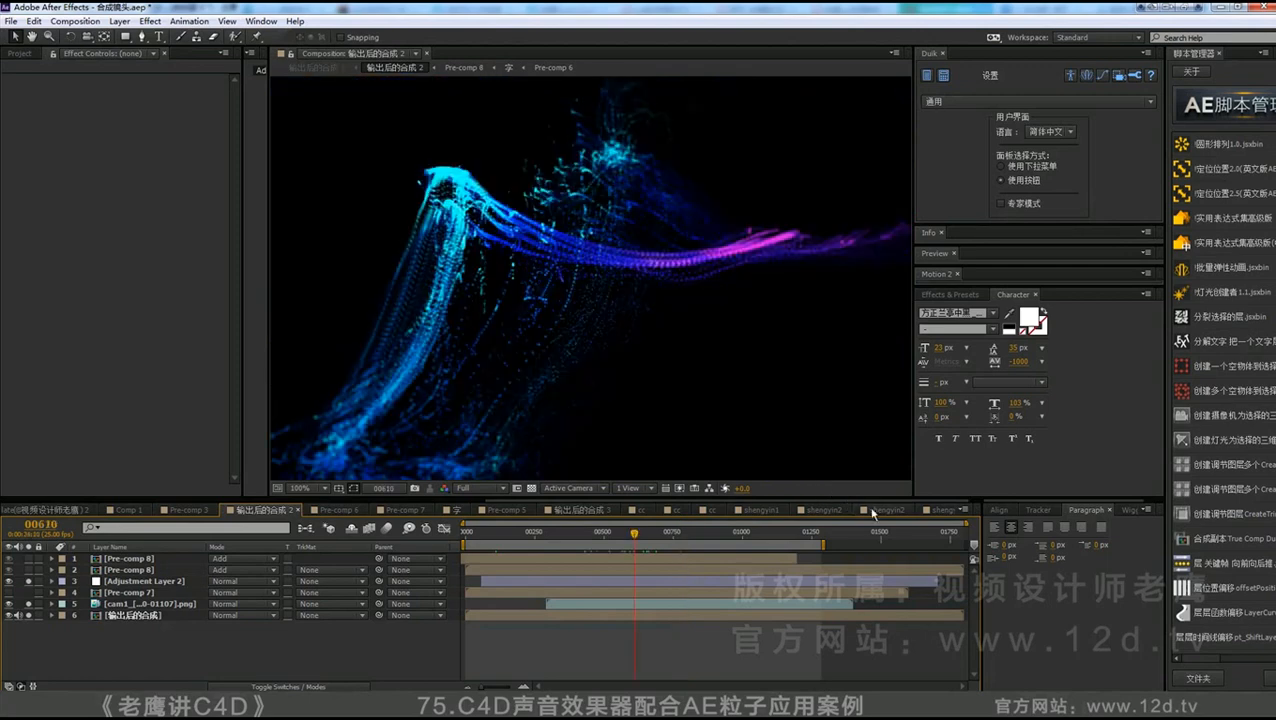
click(930, 510)
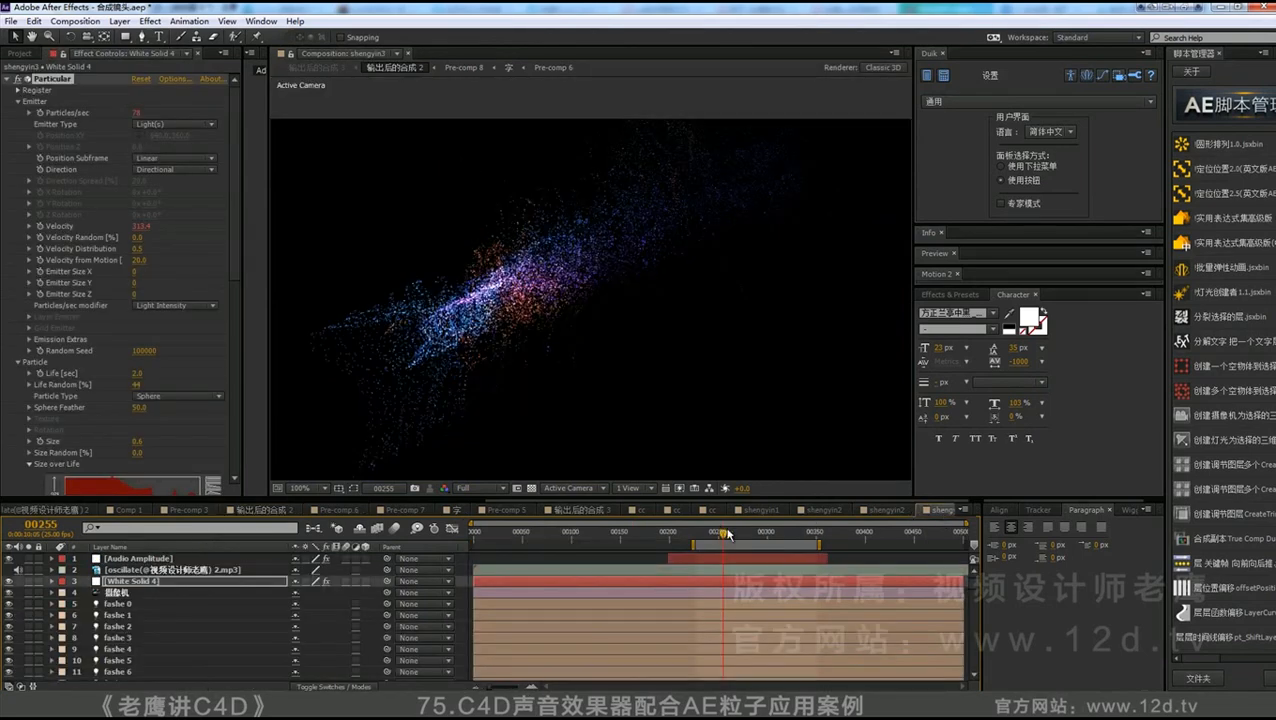
drag(727, 534, 714, 565)
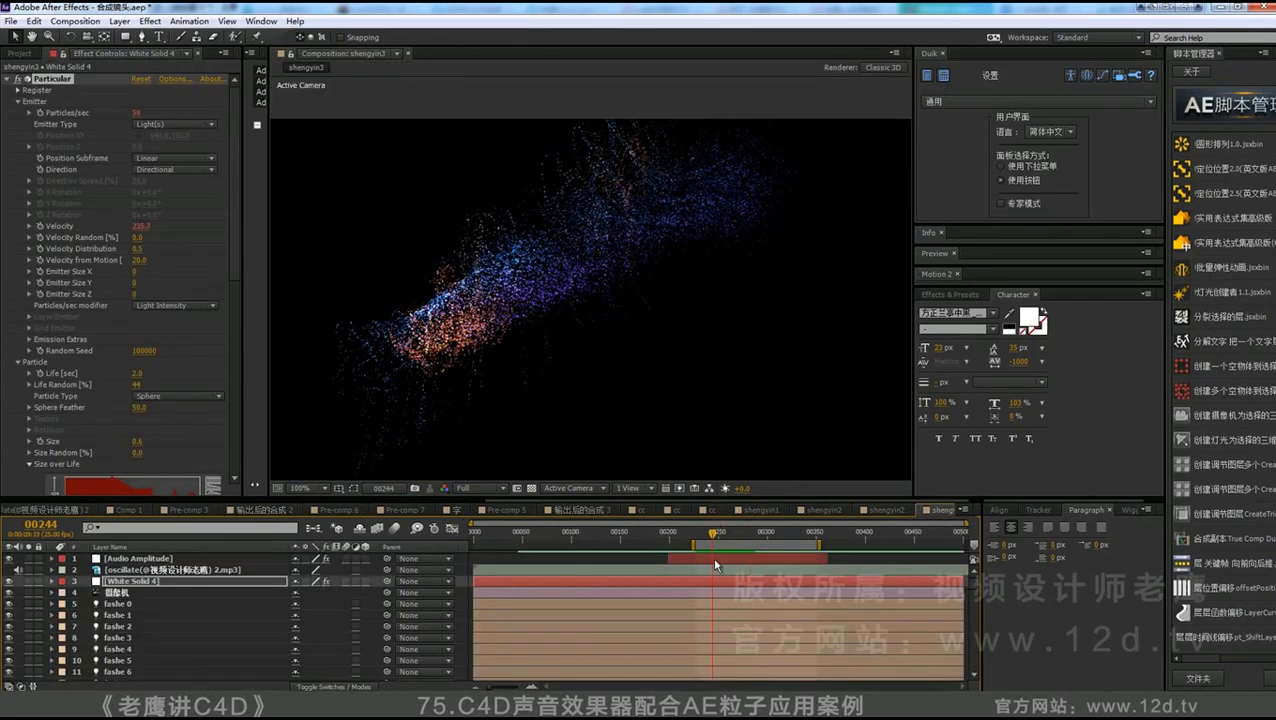